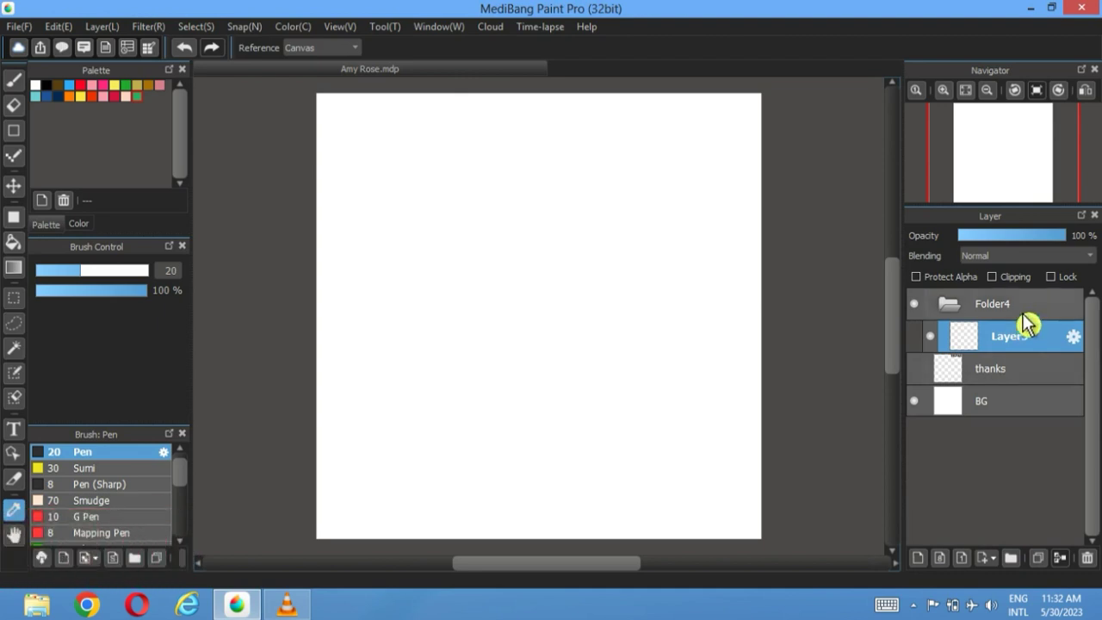
- Draw a large pink circle in the lower middle of the canvas using the Ellipse shape with constrained proportions
{"action": "left_click", "coordinate": [12, 216]}
{"action": "left_click", "coordinate": [276, 47]}
{"action": "left_click", "coordinate": [271, 81]}
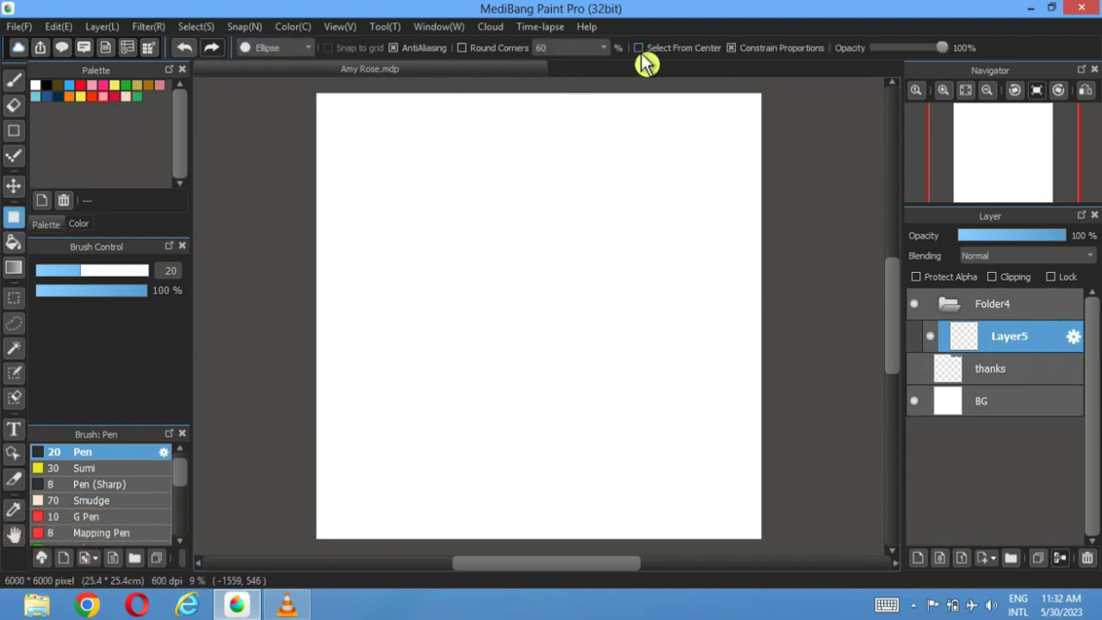
{"action": "left_click_drag", "start_coordinate": [694, 200], "coordinate": [386, 454]}
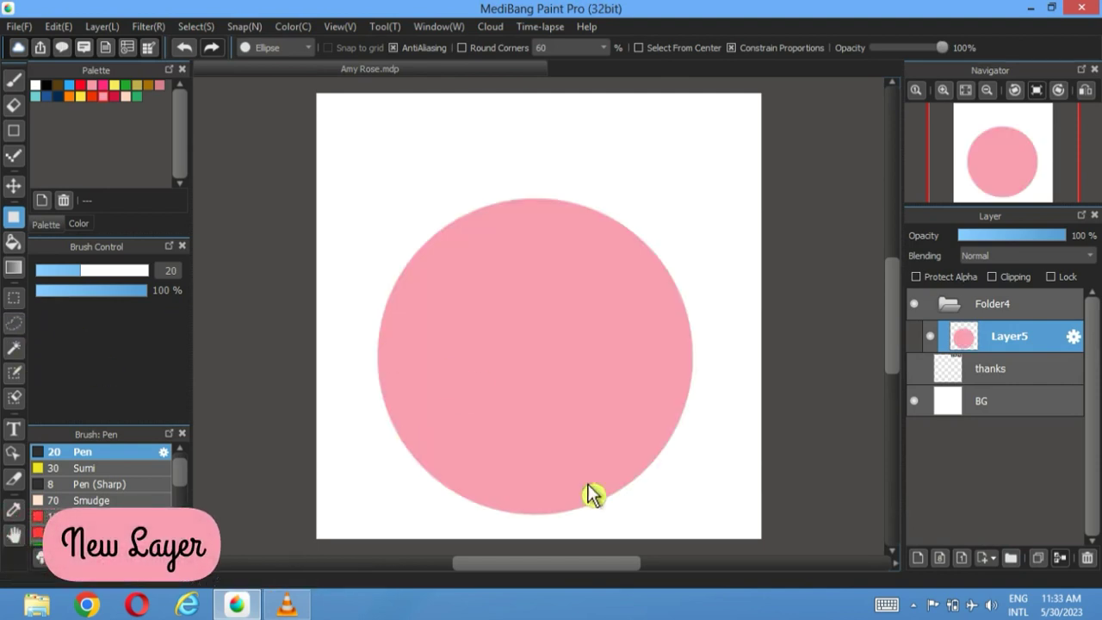
- On a new layer, draw a white upright ellipse about 1330 by 2220 px inside the circle, with proportions unconstrained
{"action": "left_click", "coordinate": [918, 560]}
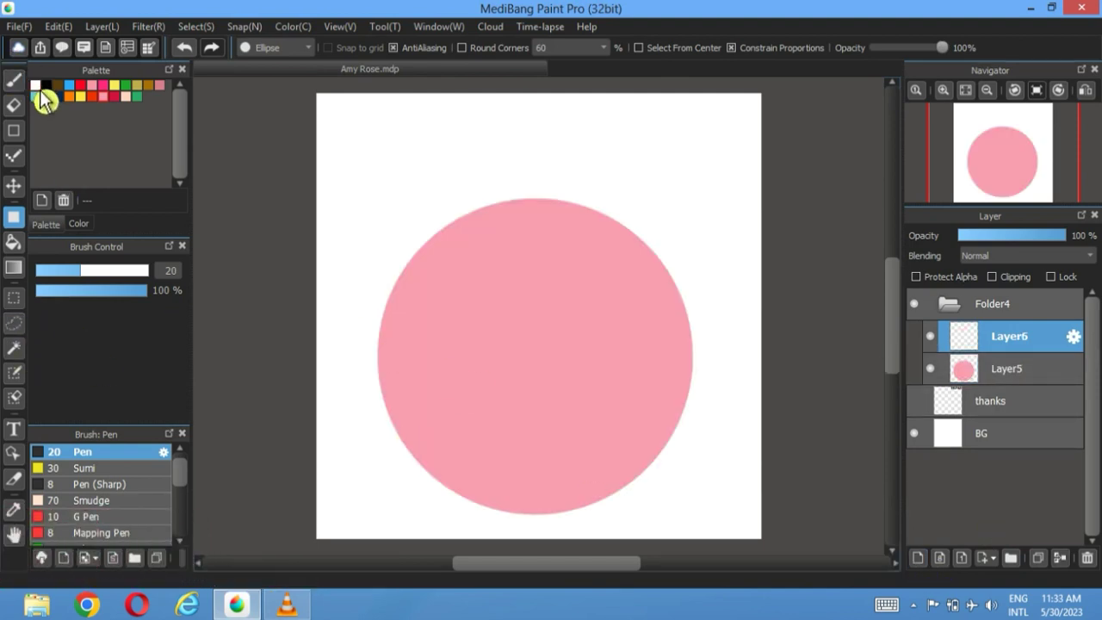
{"action": "left_click", "coordinate": [274, 48]}
{"action": "left_click", "coordinate": [292, 61]}
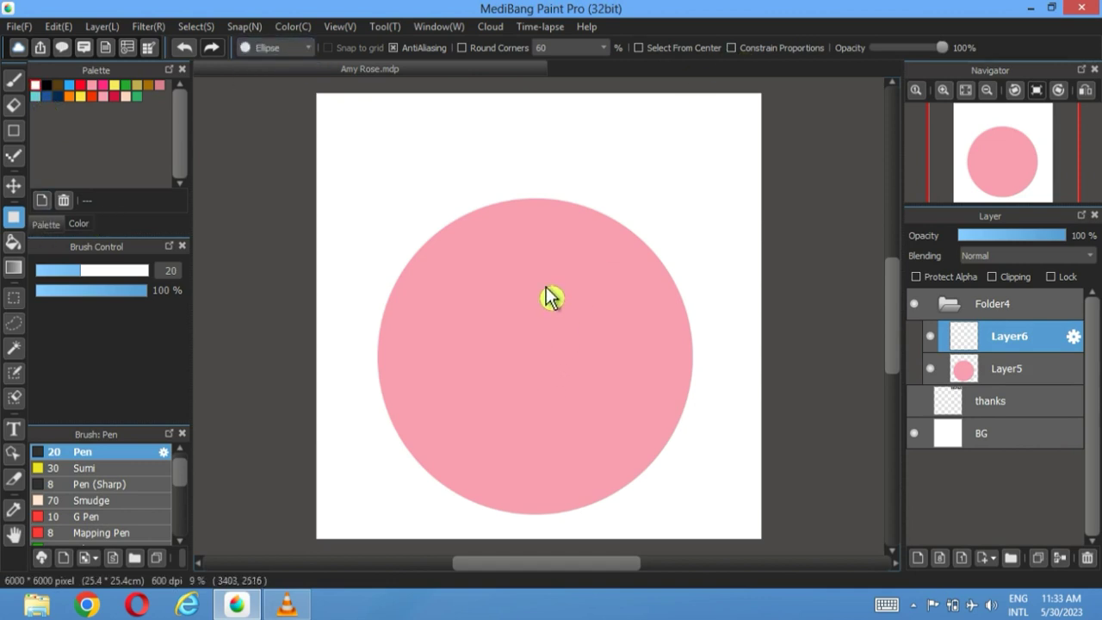
{"action": "left_click_drag", "start_coordinate": [517, 290], "coordinate": [423, 462]}
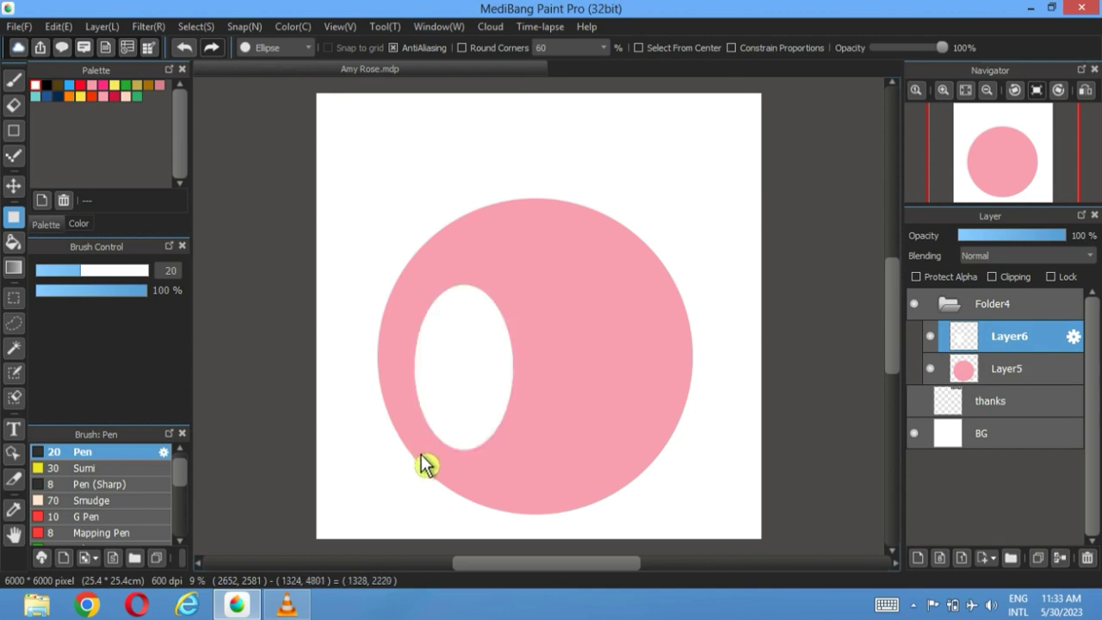
- Reposition the white eye ellipse and duplicate its layer, placing the two eyes side by side on the circle's right half
{"action": "left_click", "coordinate": [13, 185]}
{"action": "left_click_drag", "start_coordinate": [453, 369], "coordinate": [617, 348]}
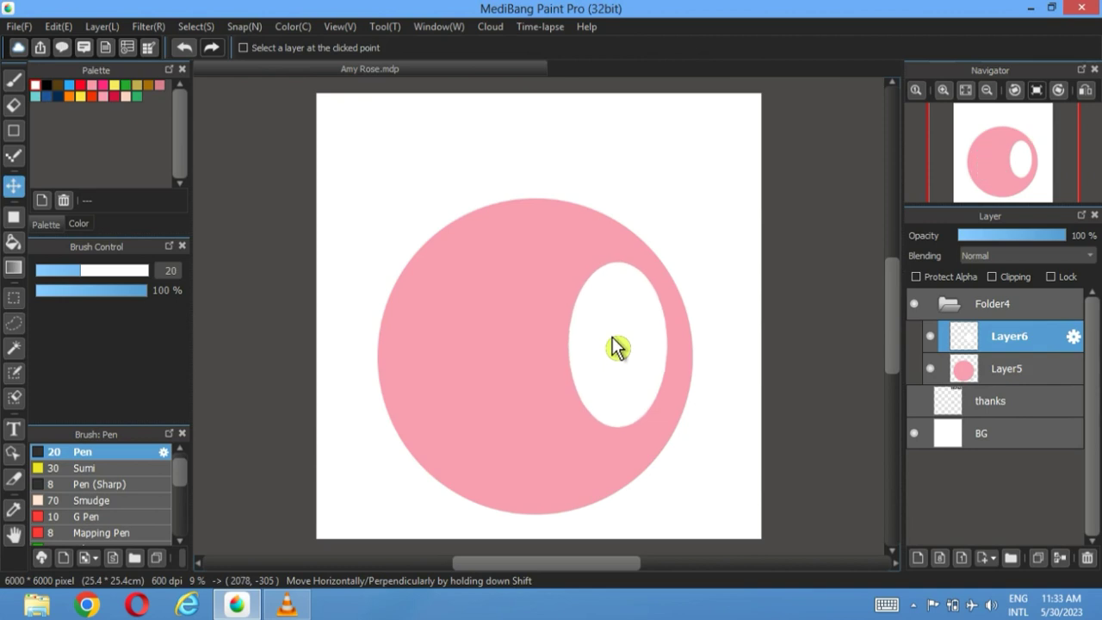
{"action": "left_click_drag", "start_coordinate": [617, 347], "coordinate": [525, 364]}
{"action": "left_click", "coordinate": [1038, 557]}
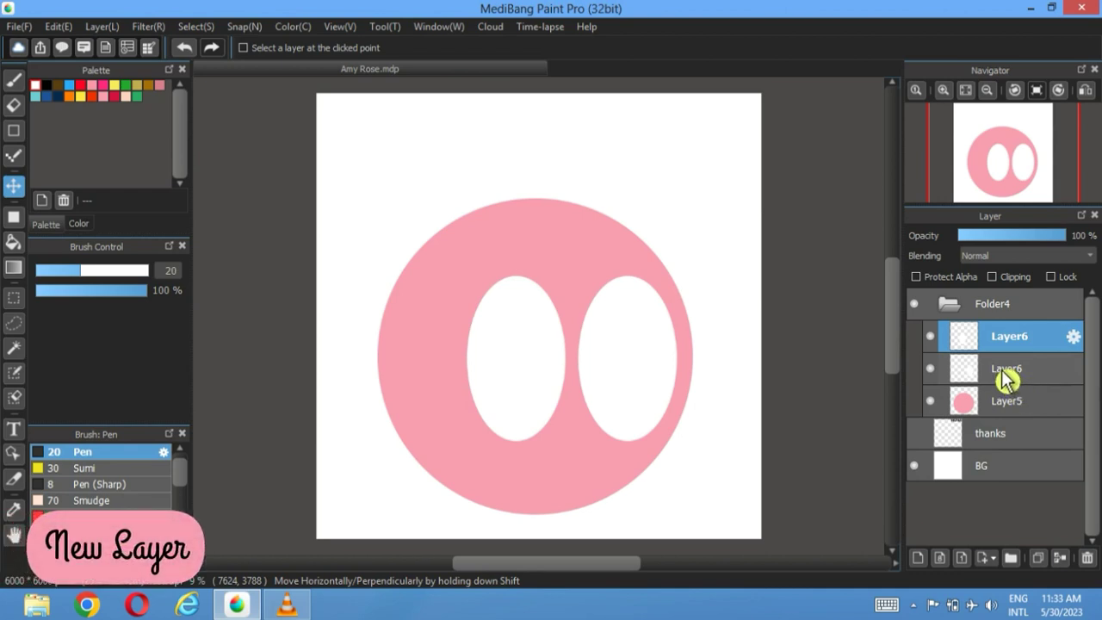
- On a new layer, draw a wide flat peach ellipse across the bottom of the pink circle
{"action": "left_click", "coordinate": [927, 561]}
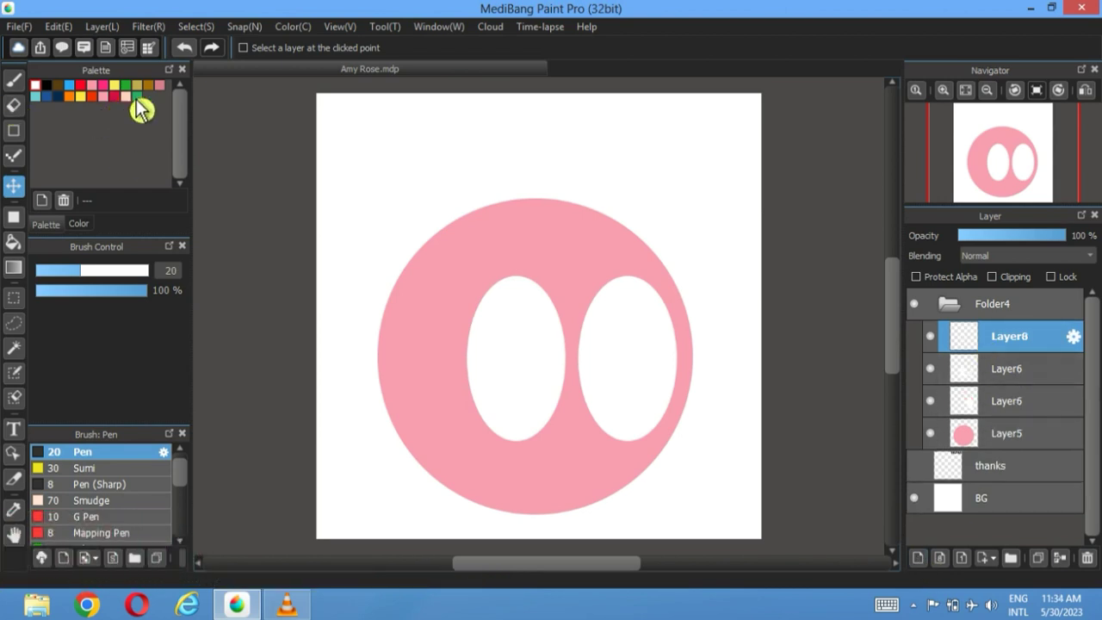
{"action": "left_click", "coordinate": [13, 216]}
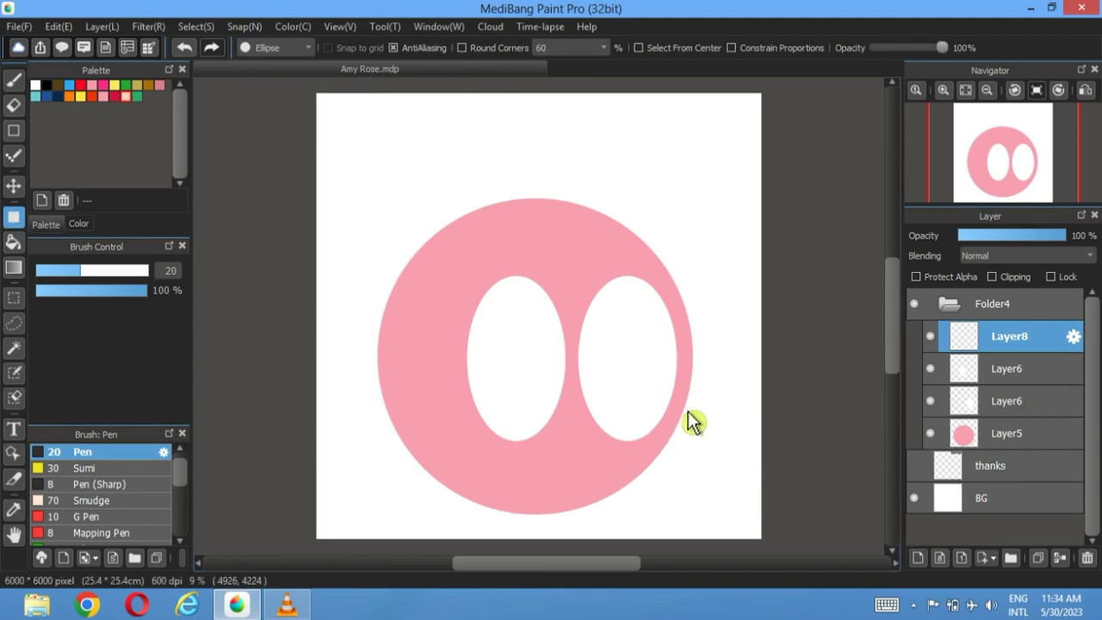
{"action": "left_click_drag", "start_coordinate": [690, 422], "coordinate": [397, 523]}
- Transform the peach ellipse, making it wider and shifting it to the right
{"action": "left_click", "coordinate": [197, 27]}
{"action": "left_click", "coordinate": [254, 224]}
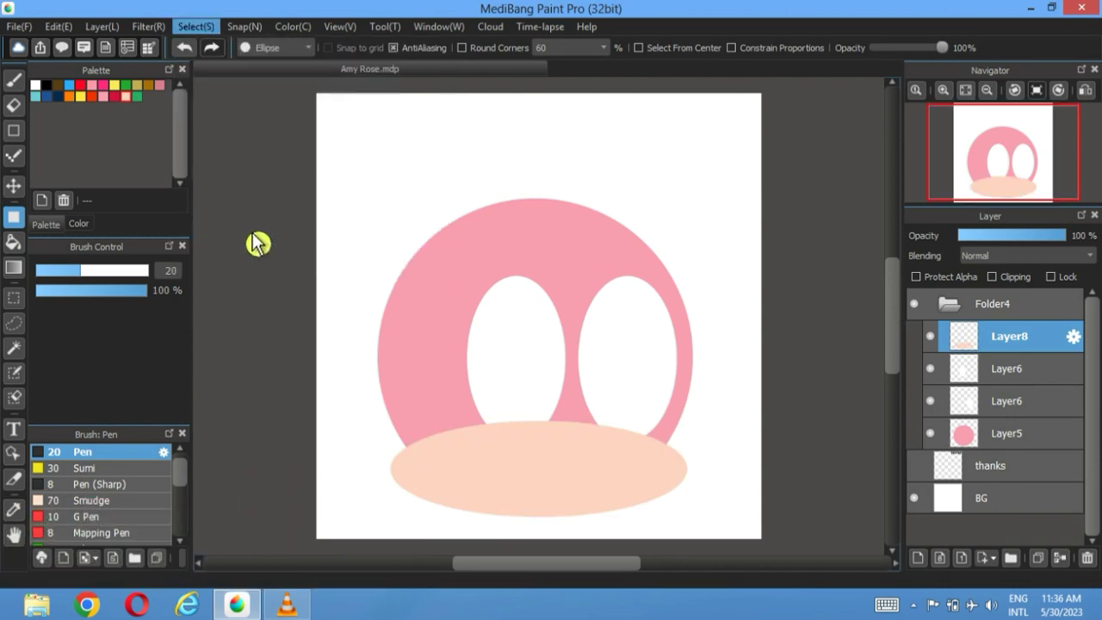
{"action": "left_click_drag", "start_coordinate": [398, 443], "coordinate": [382, 441]}
{"action": "left_click_drag", "start_coordinate": [529, 450], "coordinate": [550, 447]}
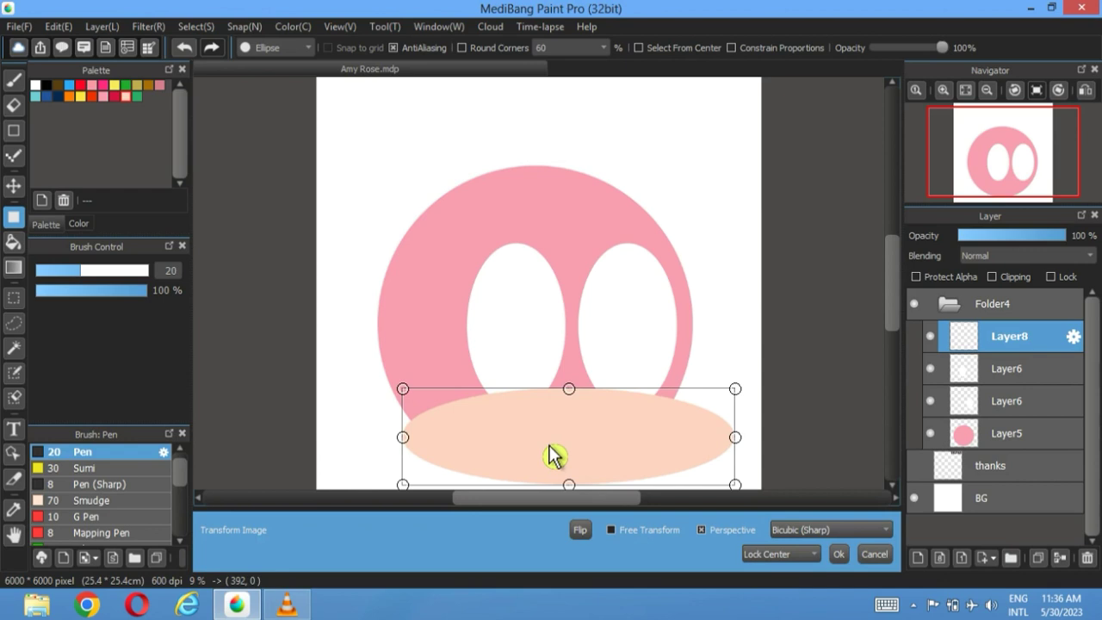
{"action": "left_click", "coordinate": [838, 555]}
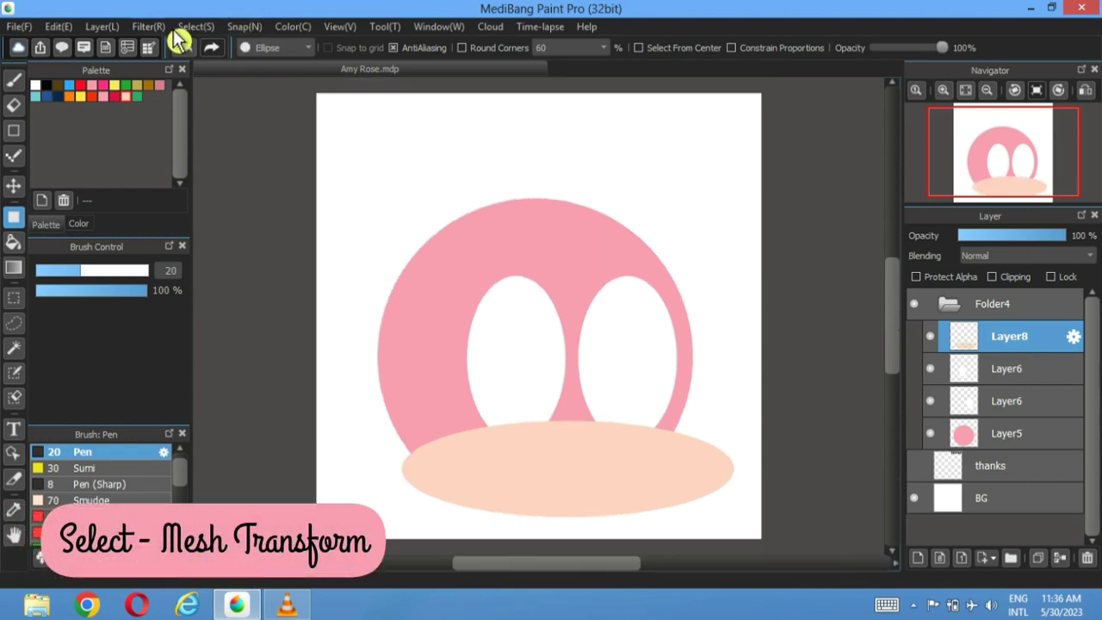
- Mesh-transform the peach ellipse with a 4 by 4 grid and Vertical Link, bending it into a wave with raised ends
{"action": "left_click", "coordinate": [196, 27]}
{"action": "left_click", "coordinate": [254, 249]}
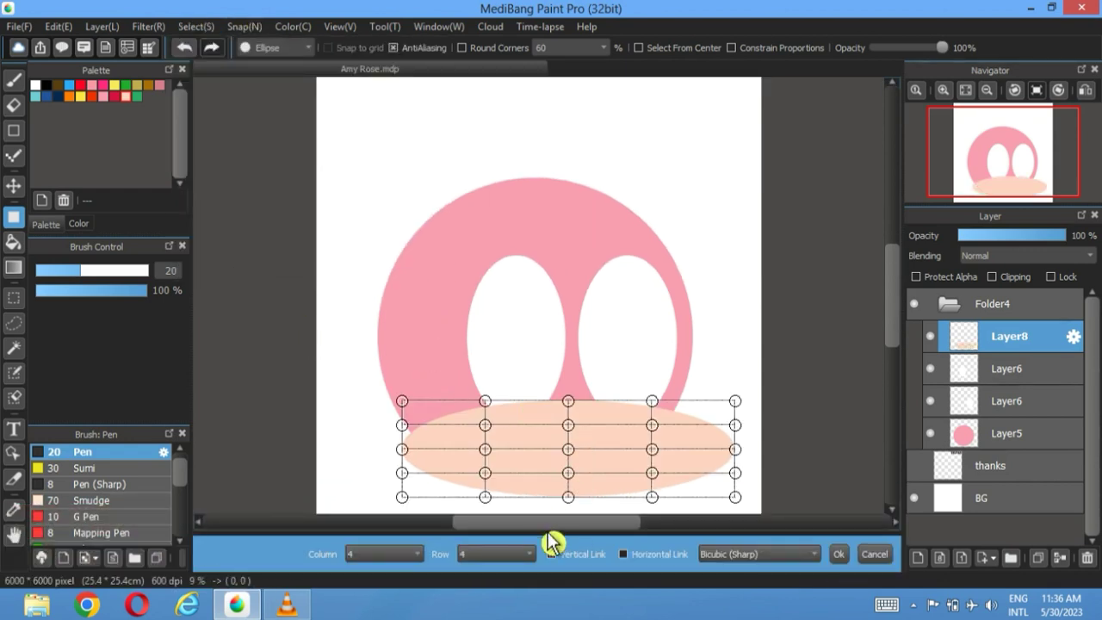
{"action": "left_click_drag", "start_coordinate": [571, 449], "coordinate": [569, 442]}
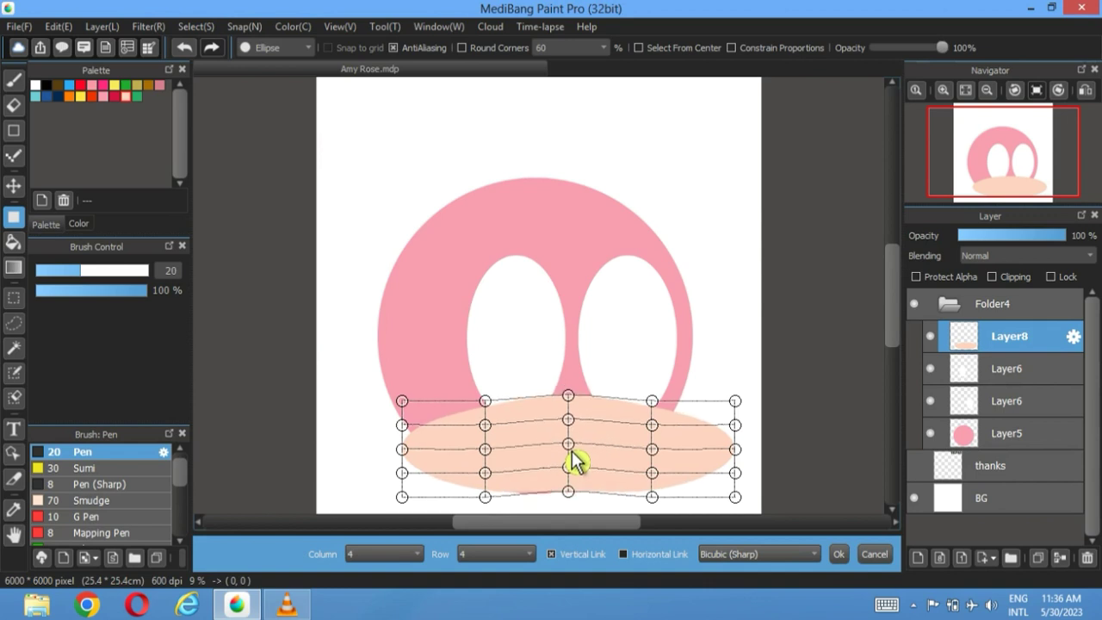
{"action": "left_click_drag", "start_coordinate": [485, 440], "coordinate": [406, 406]}
{"action": "left_click_drag", "start_coordinate": [658, 439], "coordinate": [656, 451]}
{"action": "left_click_drag", "start_coordinate": [736, 449], "coordinate": [744, 411]}
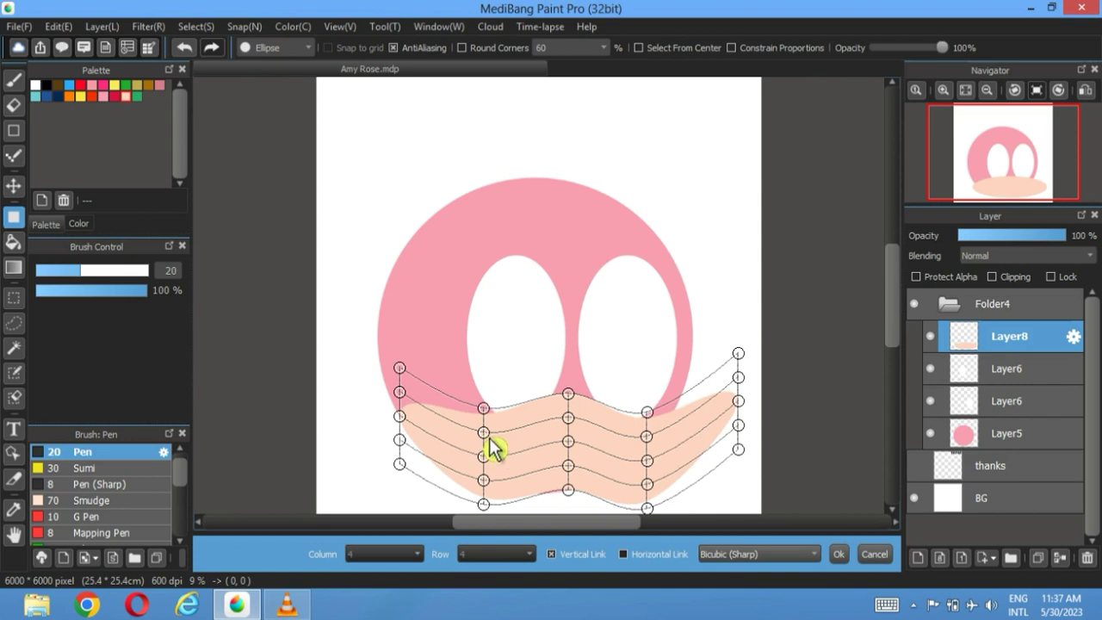
- Refine the peach muzzle's wave, shift it right, pull its lower-left corner outward with Vertical Link off, and apply the mesh transform
{"action": "left_click_drag", "start_coordinate": [489, 438], "coordinate": [489, 431]}
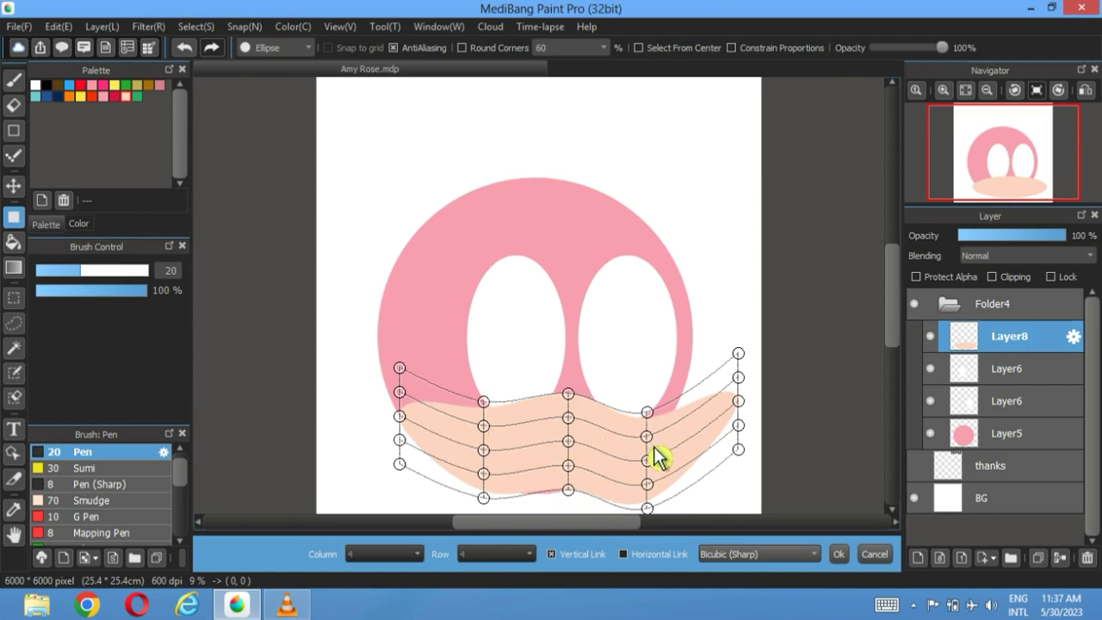
{"action": "left_click_drag", "start_coordinate": [658, 456], "coordinate": [654, 448]}
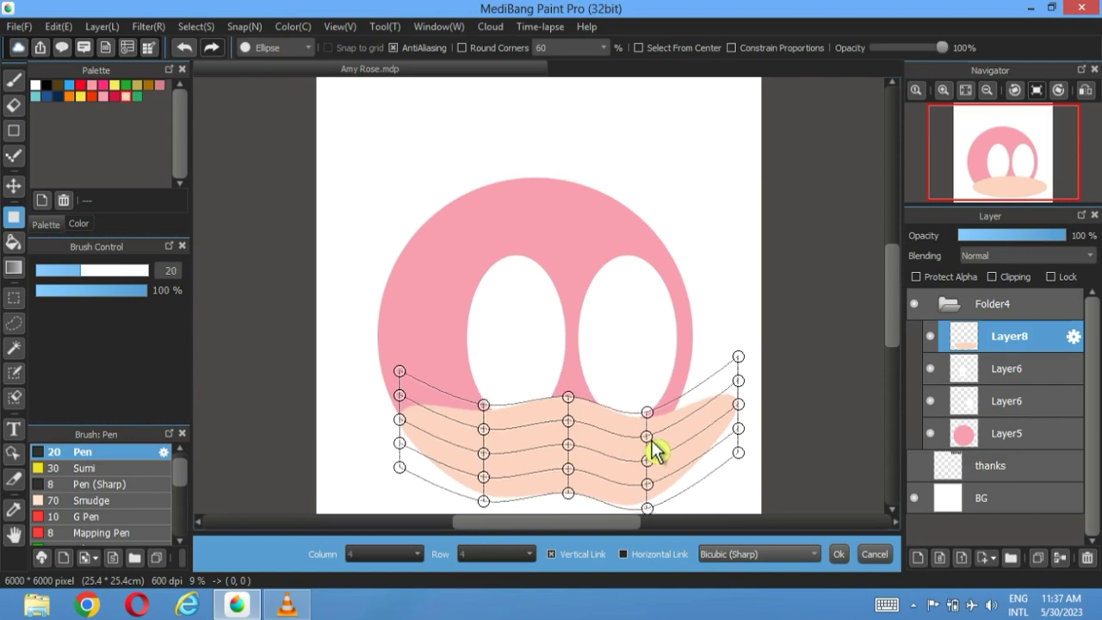
{"action": "left_click_drag", "start_coordinate": [732, 320], "coordinate": [721, 321]}
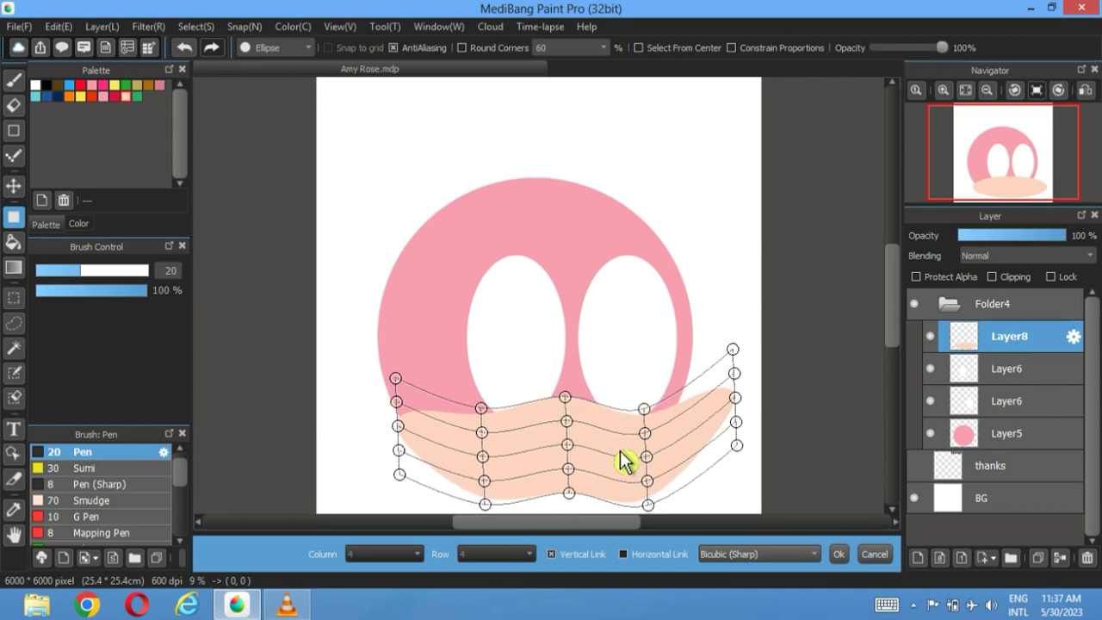
{"action": "left_click_drag", "start_coordinate": [624, 461], "coordinate": [654, 459]}
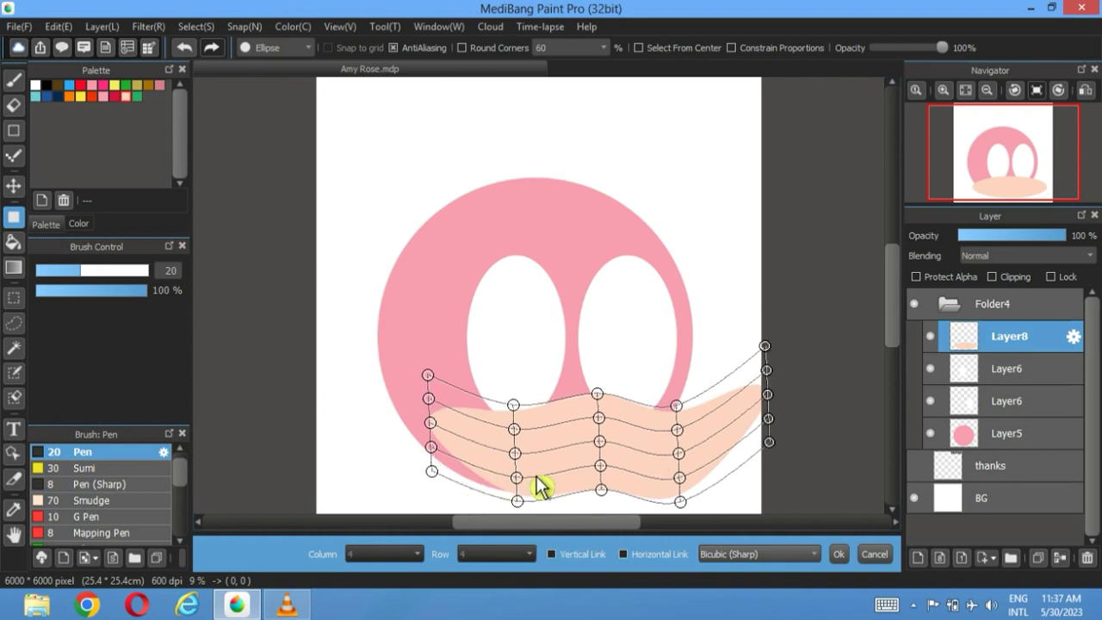
{"action": "left_click_drag", "start_coordinate": [436, 480], "coordinate": [429, 494]}
{"action": "left_click_drag", "start_coordinate": [438, 452], "coordinate": [424, 472]}
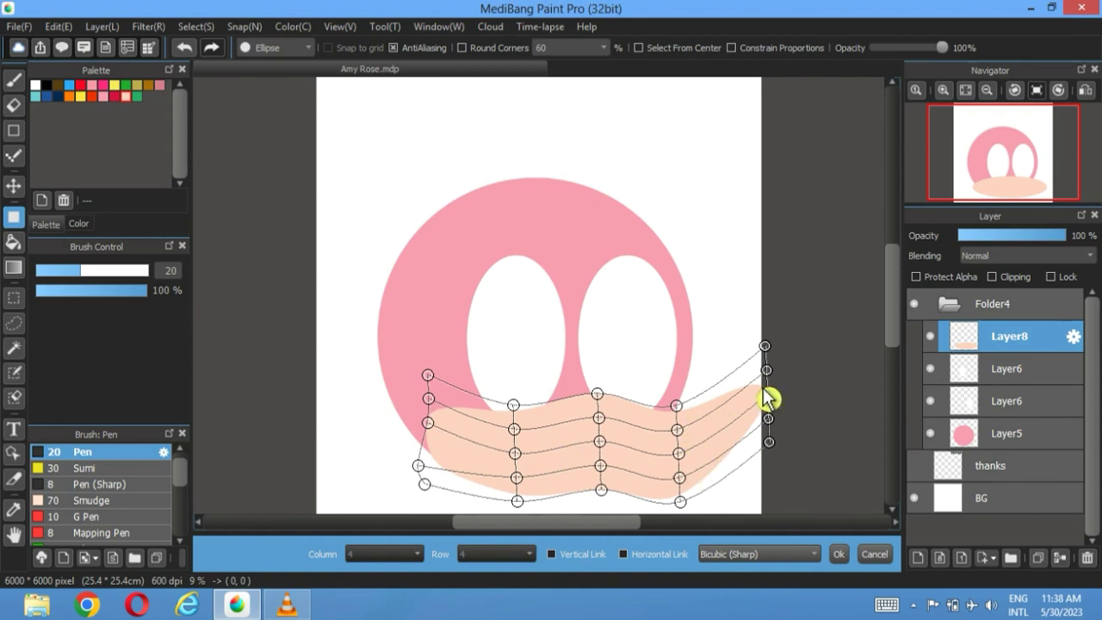
{"action": "left_click", "coordinate": [839, 554]}
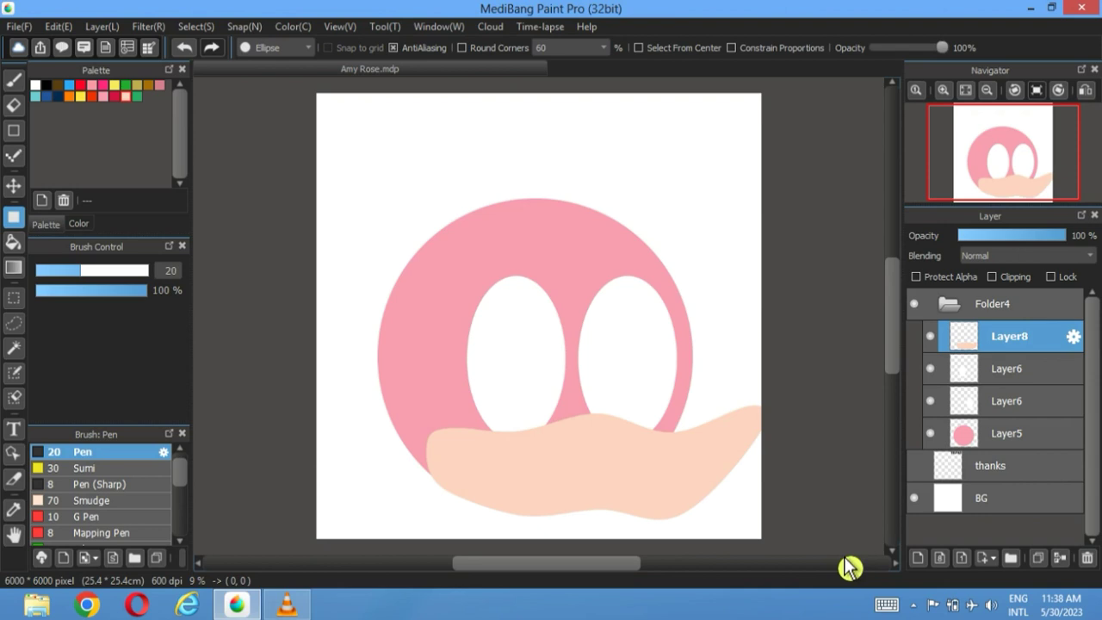
- Select the pink circle with the Magic Wand while the eyes and muzzle are hidden, and show the muzzle layer again
{"action": "left_click", "coordinate": [930, 369]}
{"action": "left_click", "coordinate": [930, 401]}
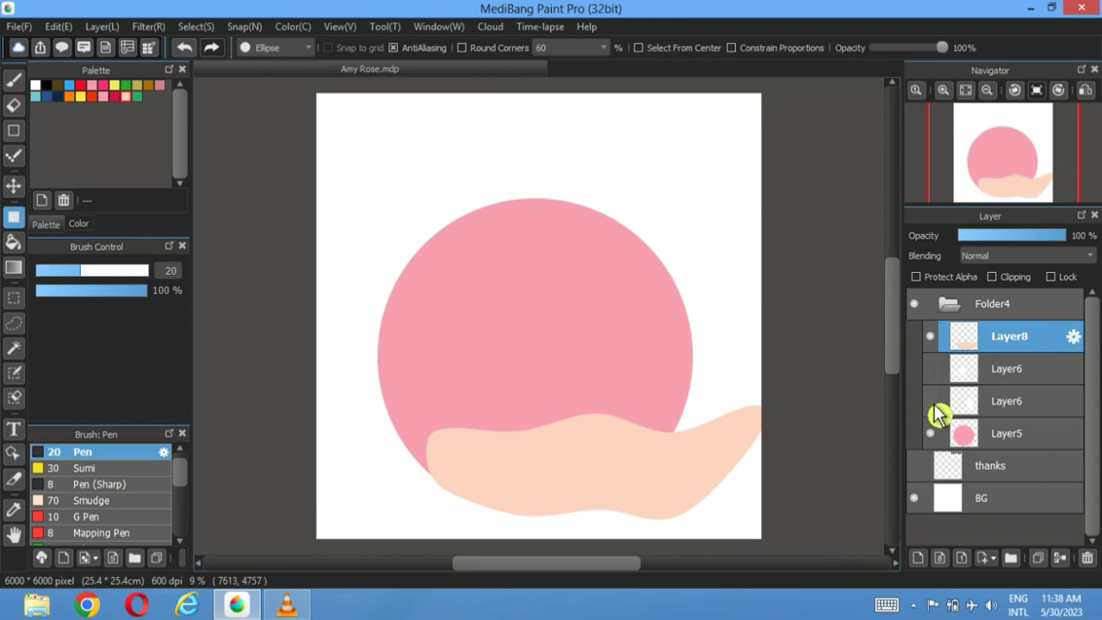
{"action": "left_click", "coordinate": [930, 336]}
{"action": "left_click", "coordinate": [14, 347]}
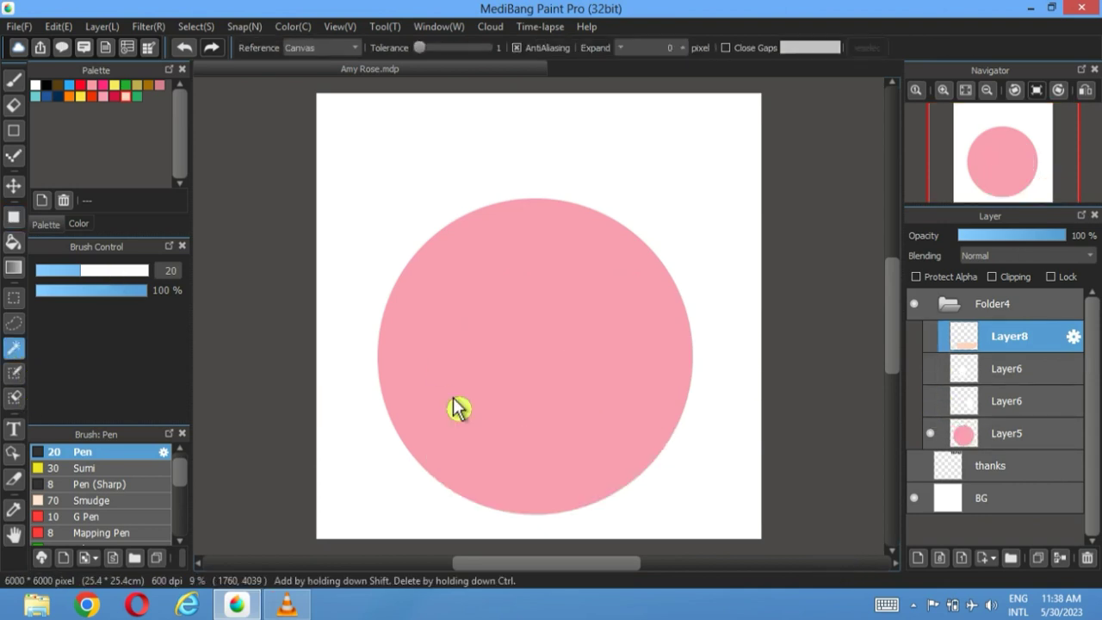
{"action": "left_click", "coordinate": [545, 403]}
{"action": "left_click", "coordinate": [932, 338]}
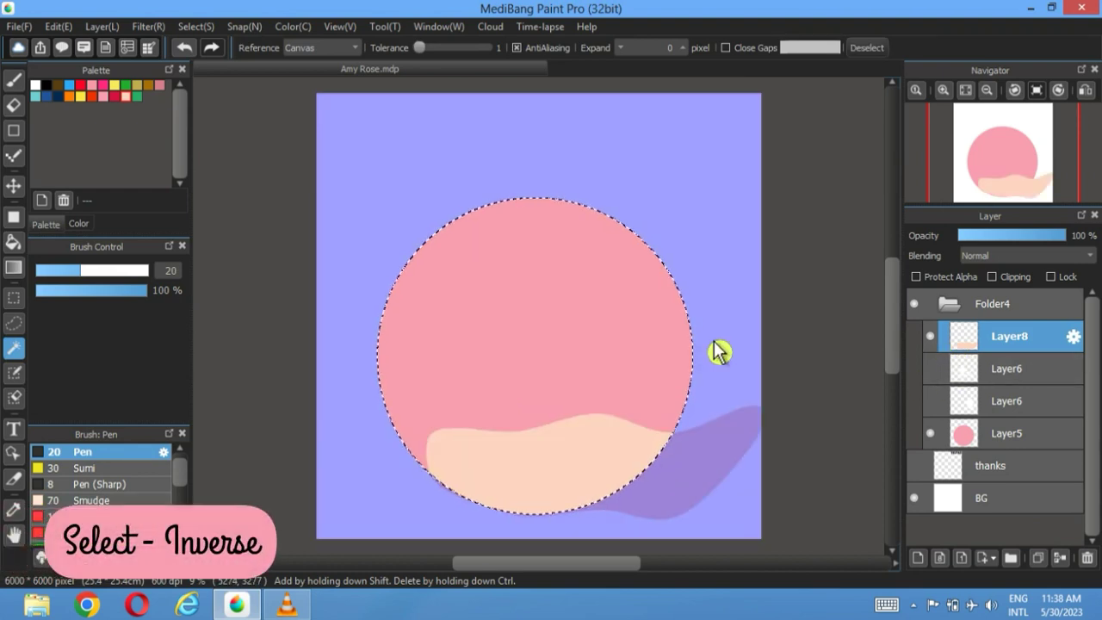
- Invert the selection to cut away the muzzle outside the circle, and deselect and show both eye layers again
{"action": "left_click", "coordinate": [196, 29]}
{"action": "left_click", "coordinate": [226, 91]}
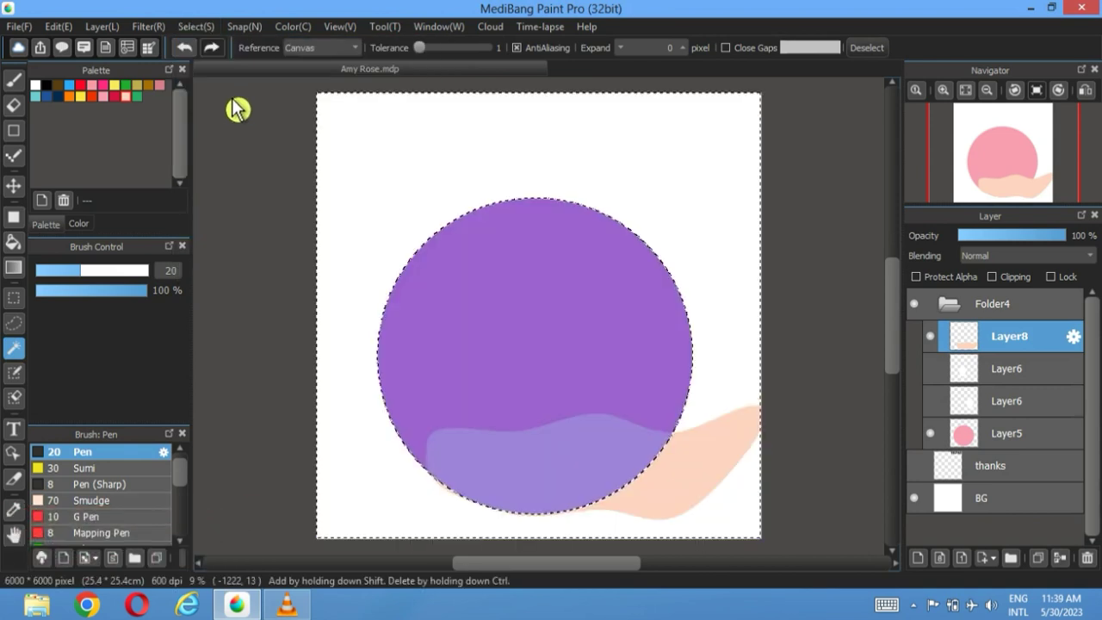
{"action": "left_click", "coordinate": [54, 27]}
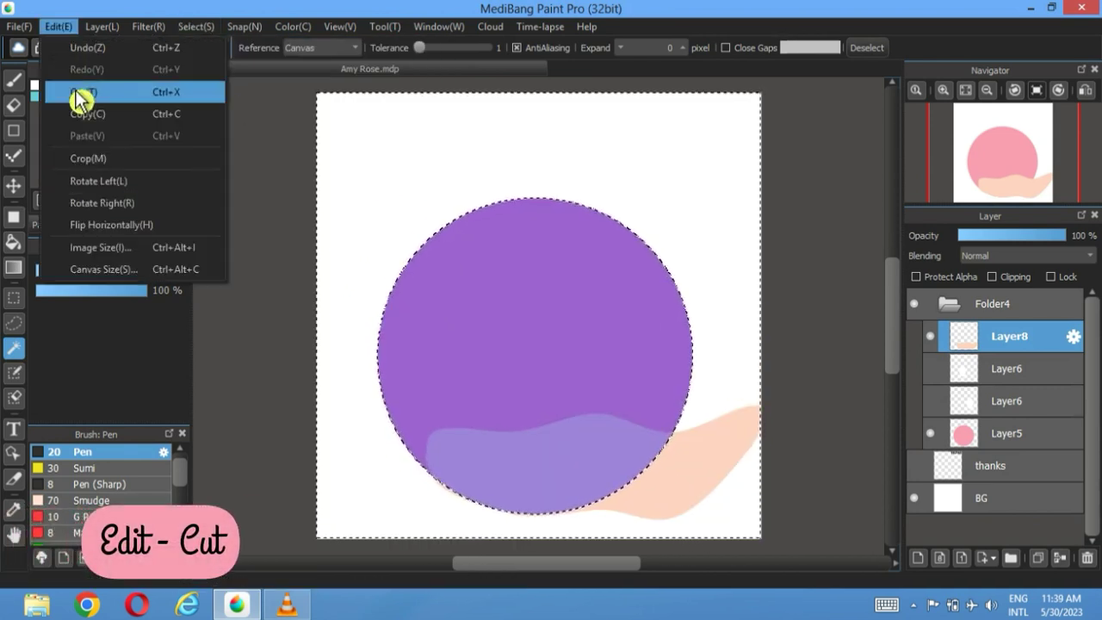
{"action": "left_click", "coordinate": [79, 90]}
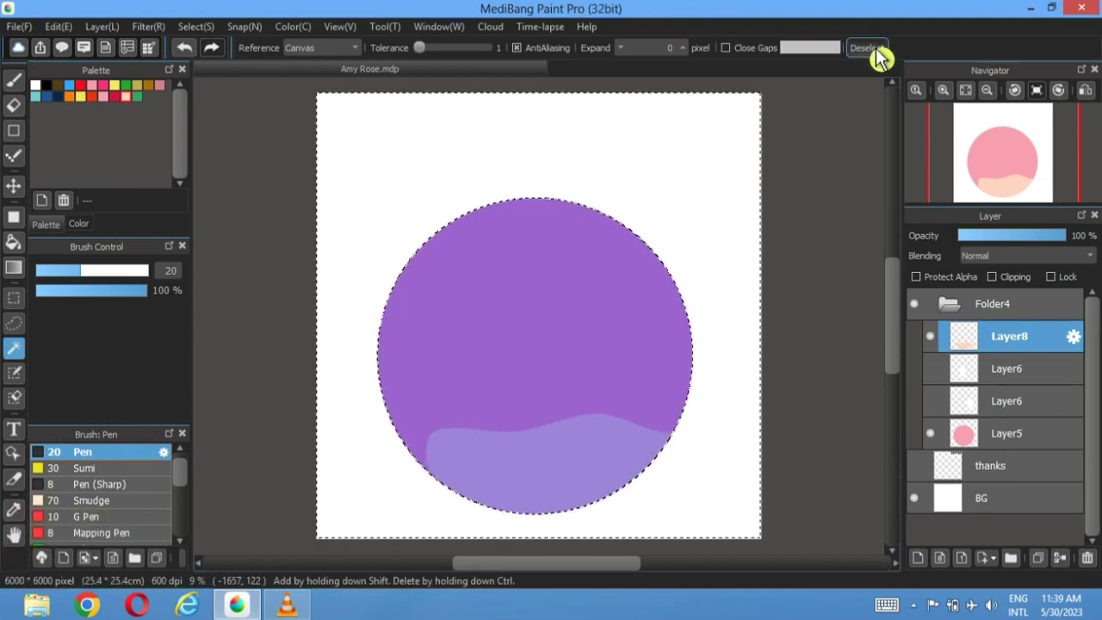
{"action": "left_click", "coordinate": [866, 47]}
{"action": "left_click", "coordinate": [931, 401]}
{"action": "left_click", "coordinate": [930, 369]}
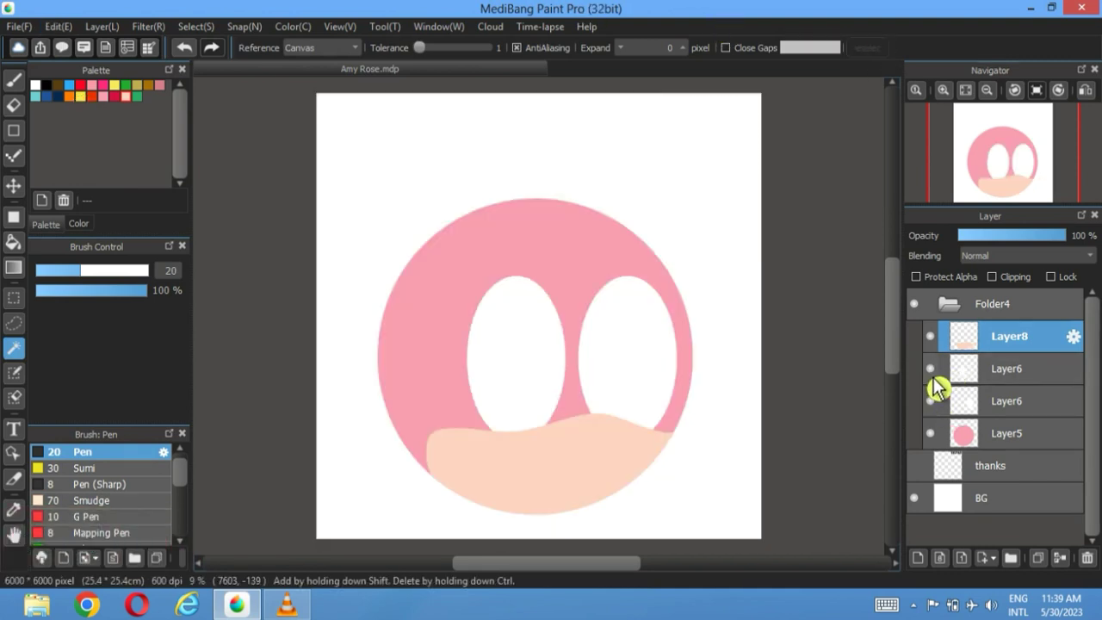
- On a new layer directly above the eye layers, draw a black elliptical pupil and move it into place
{"action": "left_click", "coordinate": [982, 372]}
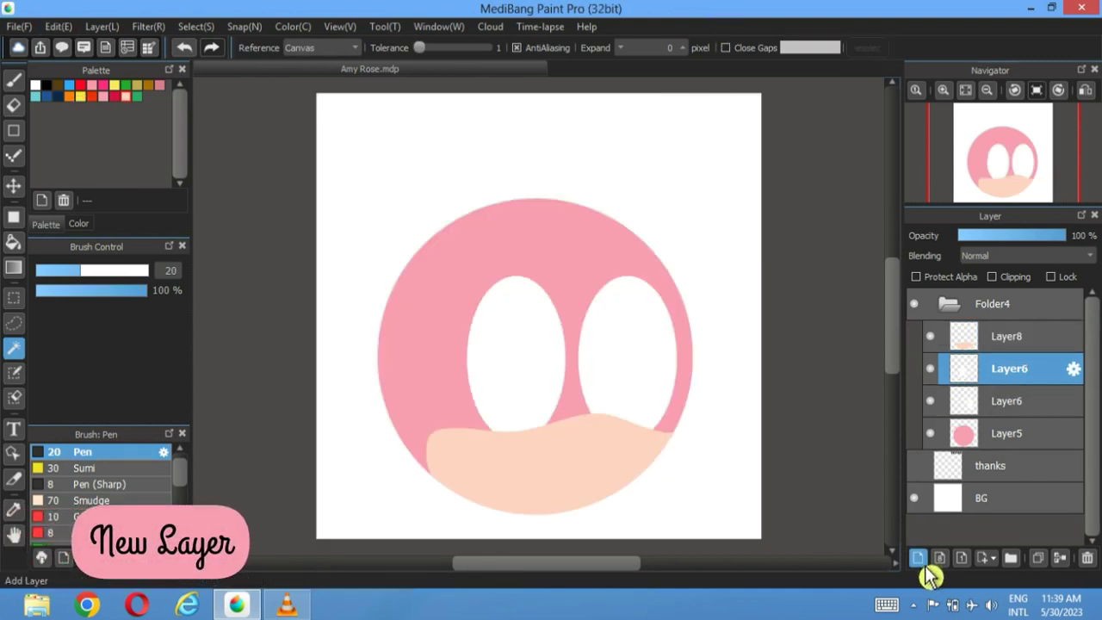
{"action": "left_click", "coordinate": [918, 557]}
{"action": "left_click", "coordinate": [13, 217]}
{"action": "scroll", "coordinate": [534, 288], "scroll_direction": "up", "scroll_amount": 3}
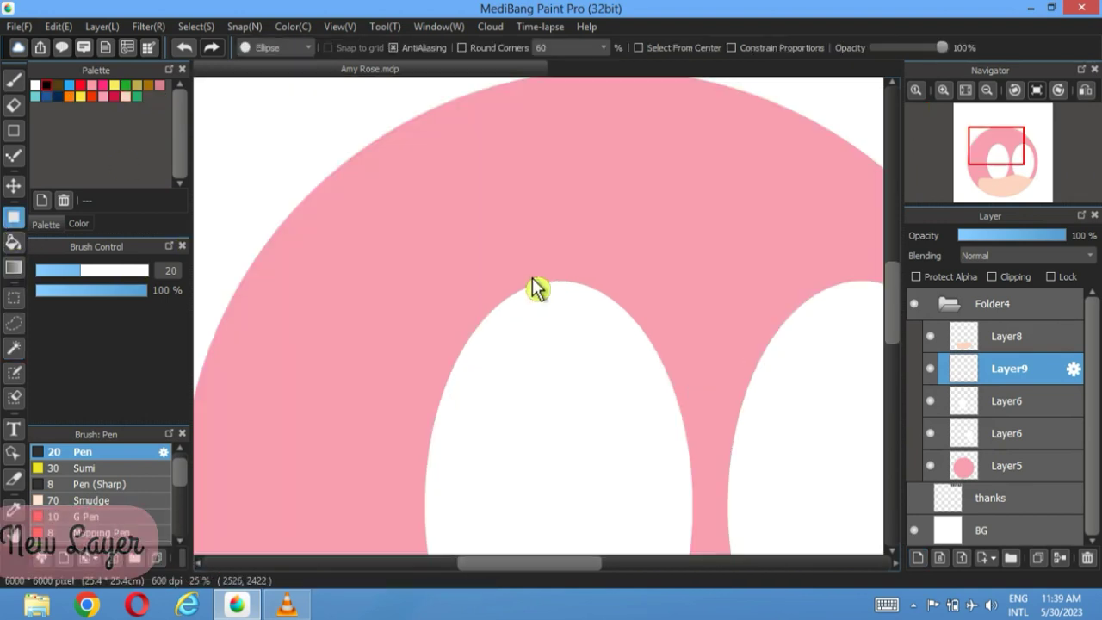
{"action": "scroll", "coordinate": [615, 389], "scroll_direction": "right", "scroll_amount": 4}
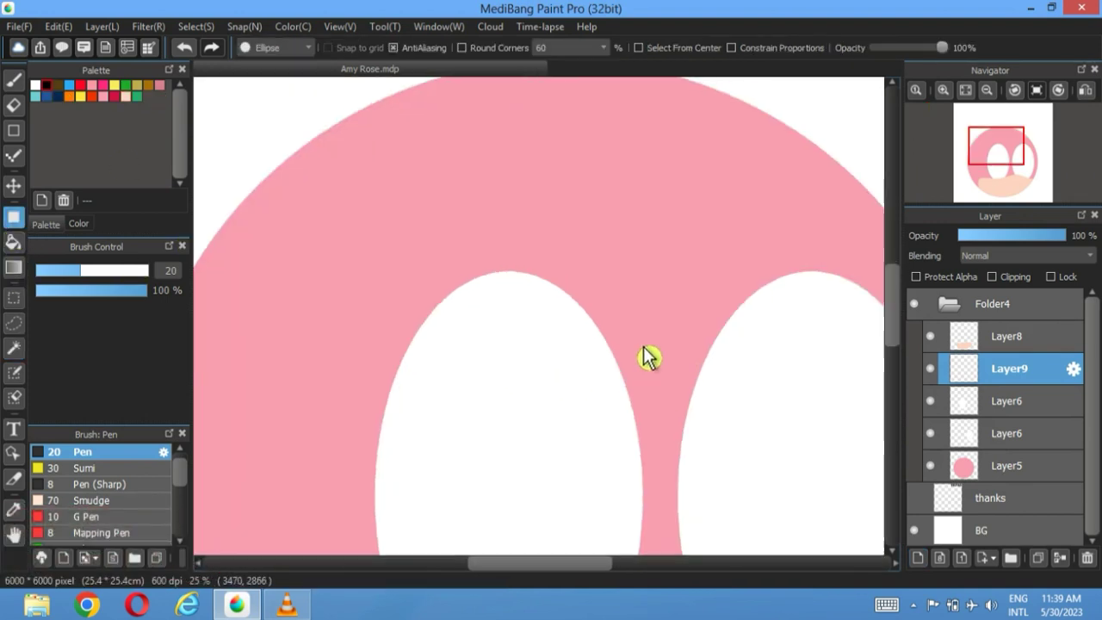
{"action": "scroll", "coordinate": [647, 356], "scroll_direction": "down", "scroll_amount": 1}
{"action": "left_click_drag", "start_coordinate": [660, 305], "coordinate": [587, 446]}
{"action": "left_click", "coordinate": [14, 187]}
{"action": "mouse_move", "coordinate": [641, 401]}
{"action": "left_mouse_down"}
{"action": "mouse_move", "coordinate": [621, 382]}
{"action": "mouse_move", "coordinate": [625, 360]}
{"action": "mouse_move", "coordinate": [635, 383]}
{"action": "left_mouse_up"}
{"action": "scroll", "coordinate": [517, 353], "scroll_direction": "down", "scroll_amount": 3}
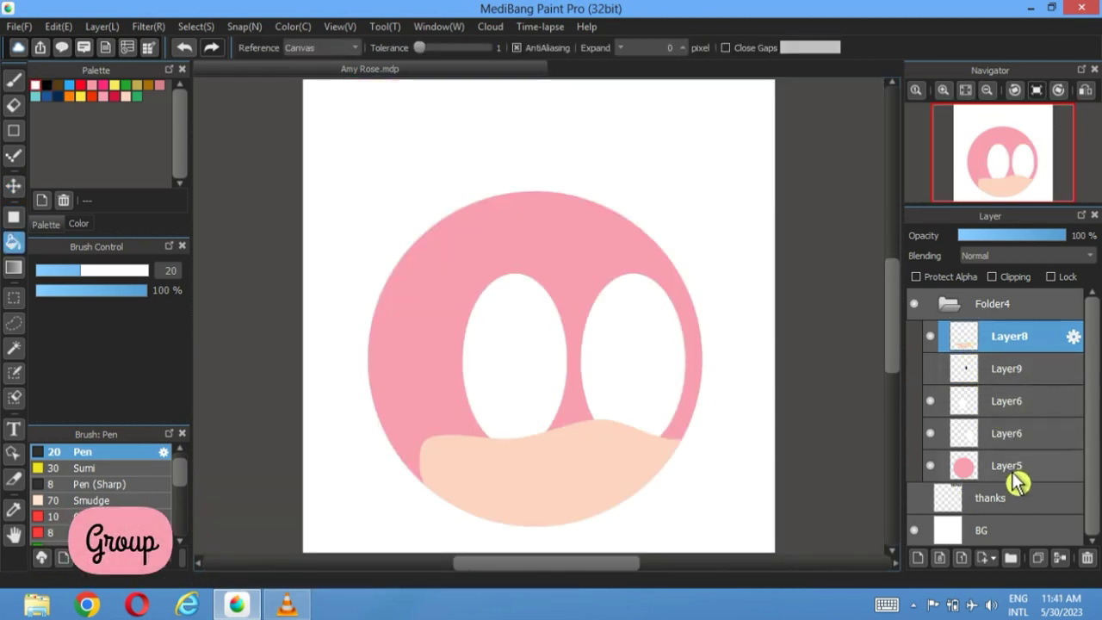
- Group the pupil layer and both eye layers in a new folder above the muzzle layer
{"action": "left_click", "coordinate": [1011, 557]}
{"action": "left_click", "coordinate": [1008, 466]}
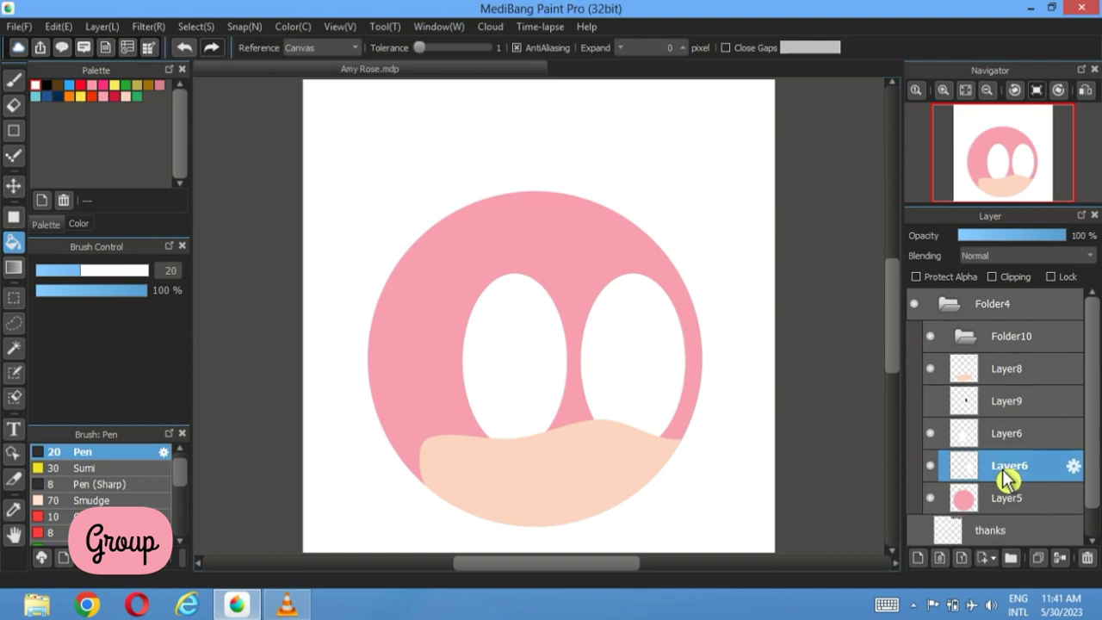
{"action": "left_click", "coordinate": [1017, 412], "text": "shift"}
{"action": "left_click_drag", "start_coordinate": [1016, 419], "coordinate": [1008, 357]}
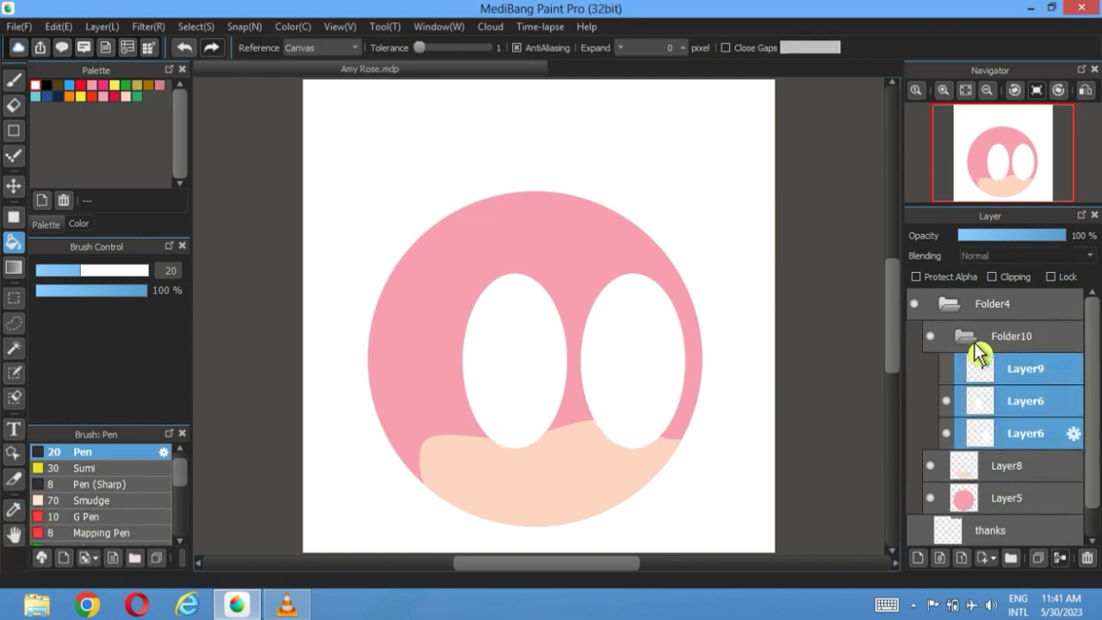
{"action": "left_click", "coordinate": [972, 341]}
{"action": "left_click", "coordinate": [979, 346]}
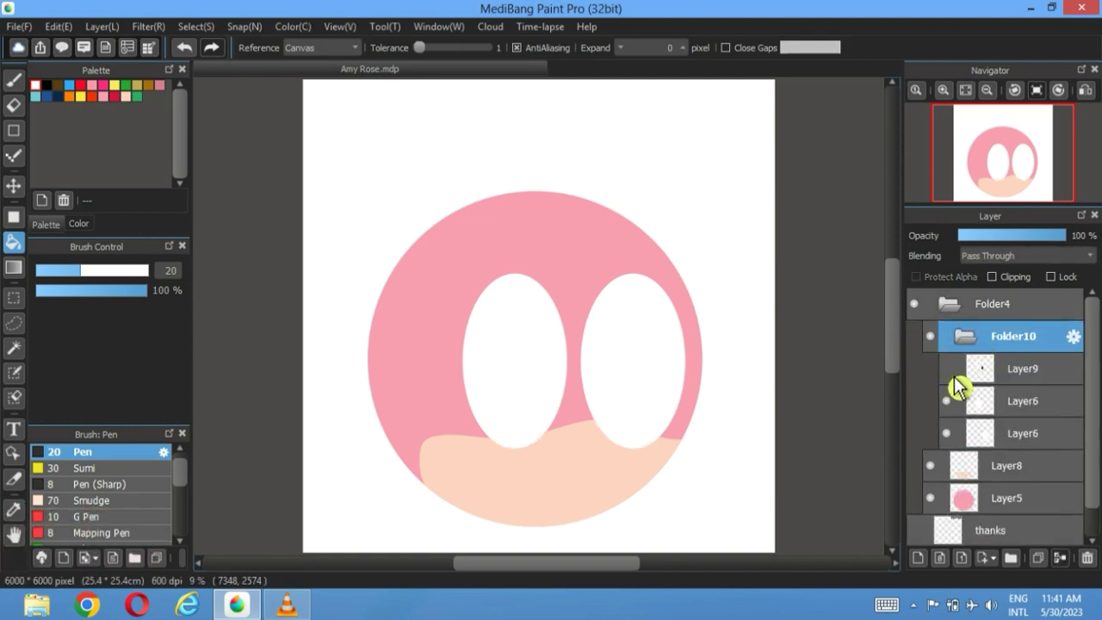
- Show the pupil layer again and slightly enlarge the folder holding the pupil and both eyes with Transform
{"action": "left_click", "coordinate": [956, 343]}
{"action": "left_click", "coordinate": [197, 27]}
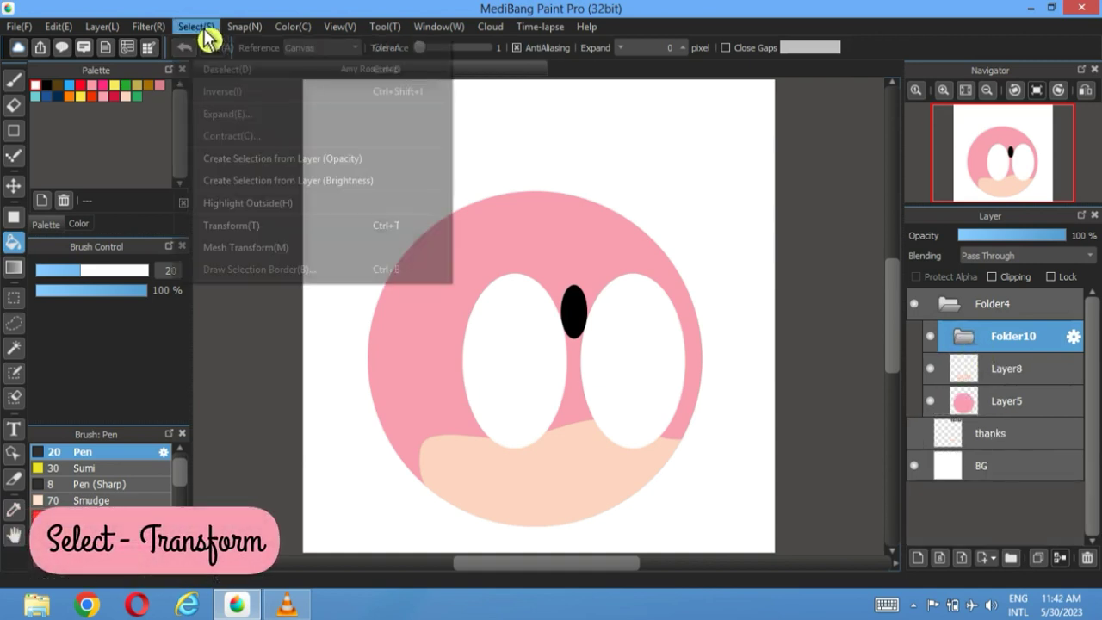
{"action": "left_click", "coordinate": [245, 244]}
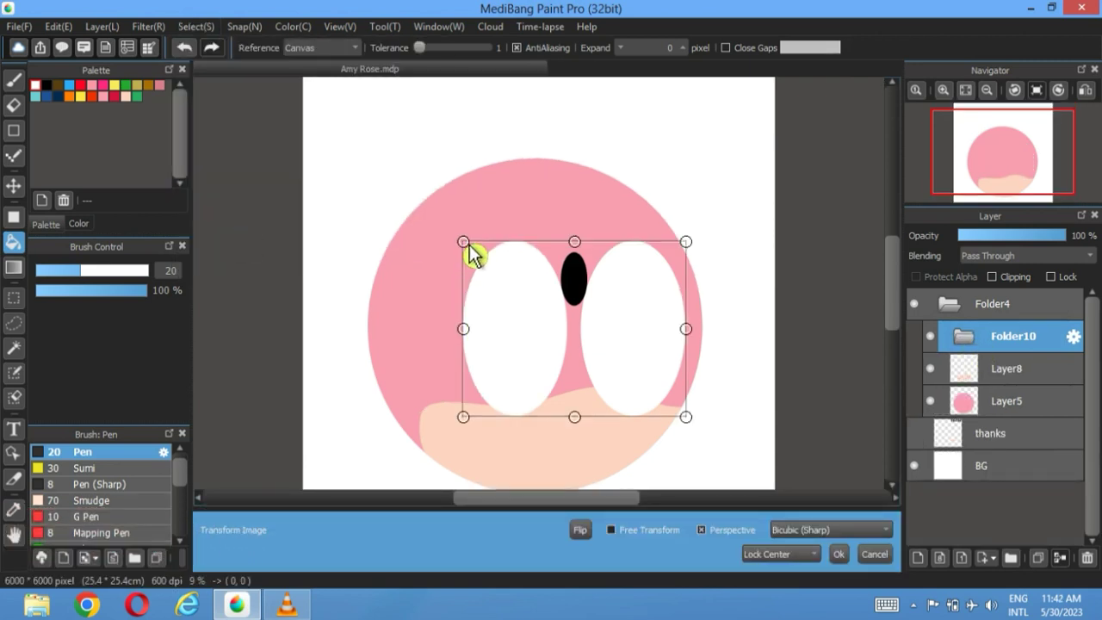
{"action": "left_click_drag", "start_coordinate": [469, 244], "coordinate": [465, 248]}
{"action": "left_click_drag", "start_coordinate": [514, 324], "coordinate": [526, 329]}
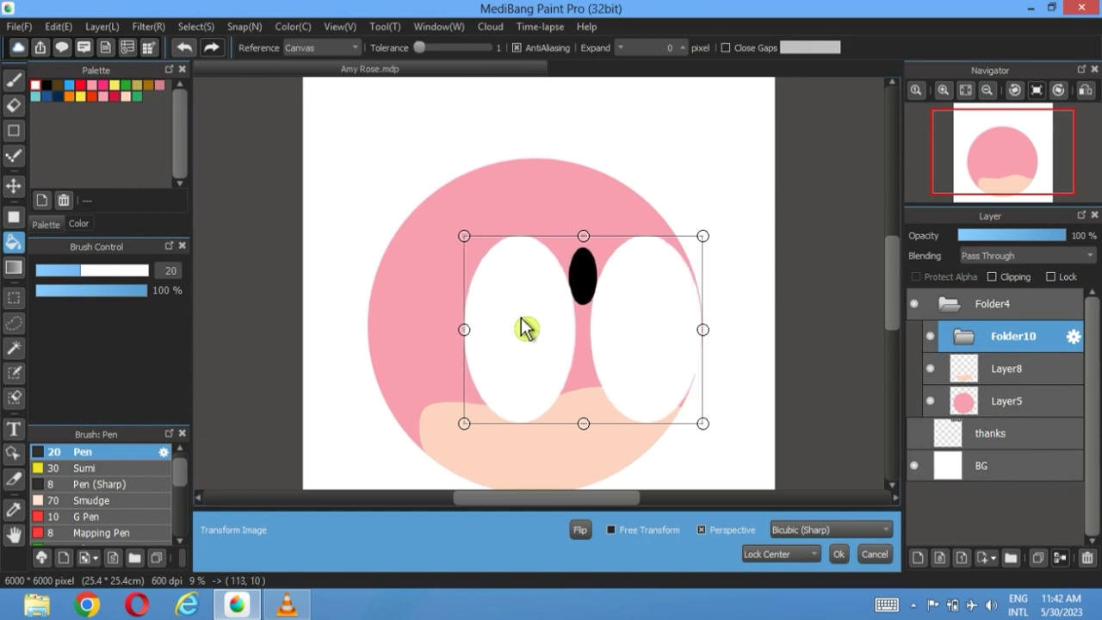
{"action": "left_click", "coordinate": [839, 554]}
- Narrow the right eye from both sides with Transform, keeping its height, and apply the change
{"action": "left_click", "coordinate": [965, 336]}
{"action": "left_click", "coordinate": [956, 433]}
{"action": "left_click", "coordinate": [195, 27]}
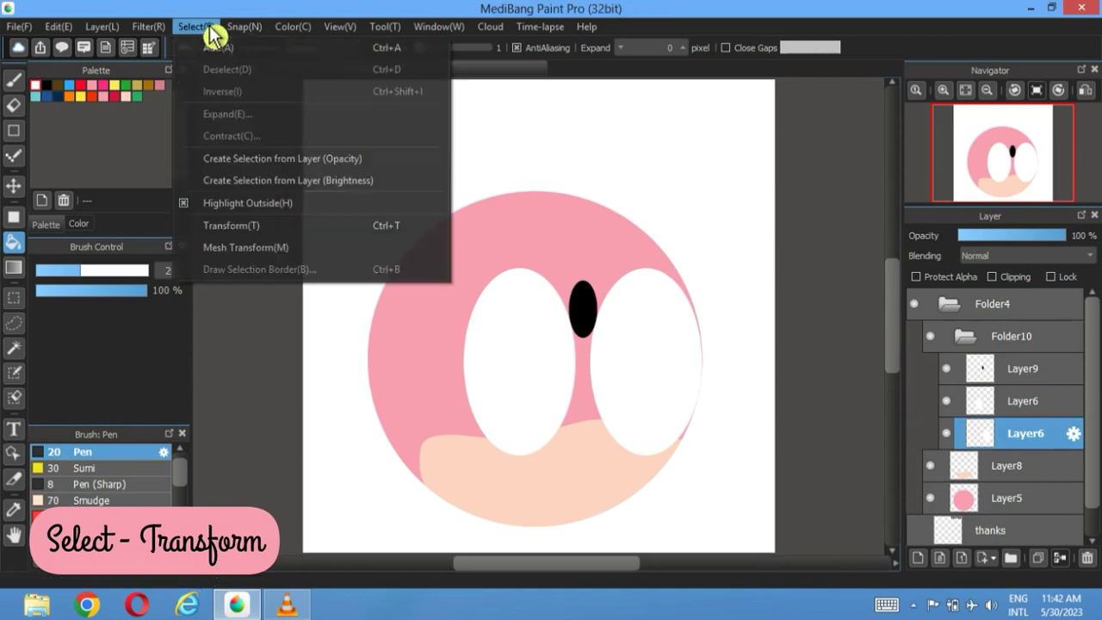
{"action": "left_click", "coordinate": [231, 225]}
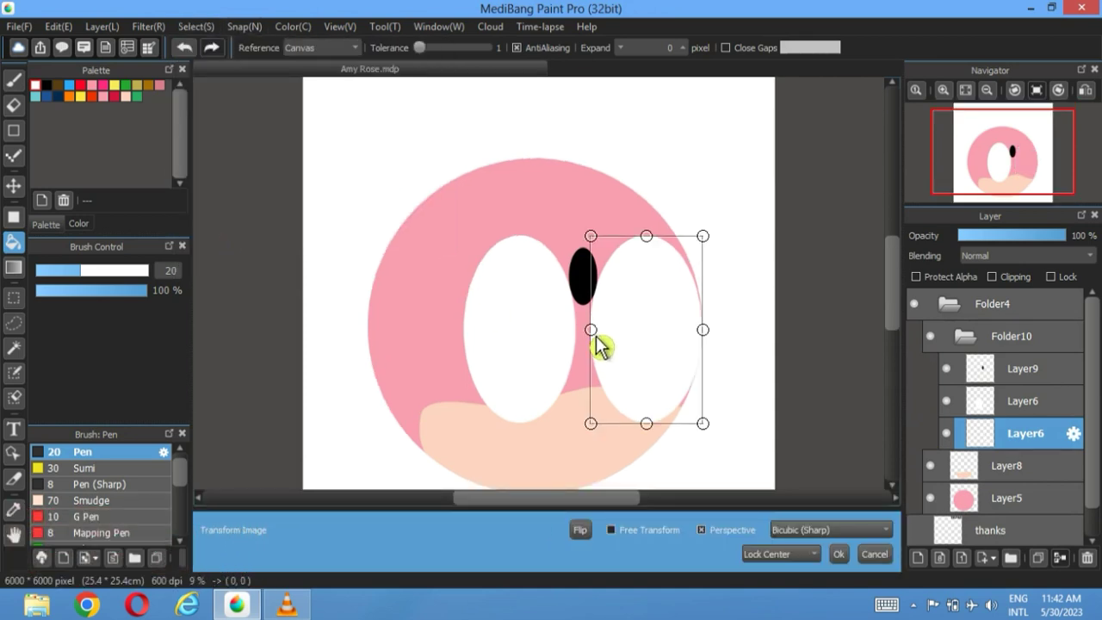
{"action": "left_click_drag", "start_coordinate": [597, 336], "coordinate": [603, 337]}
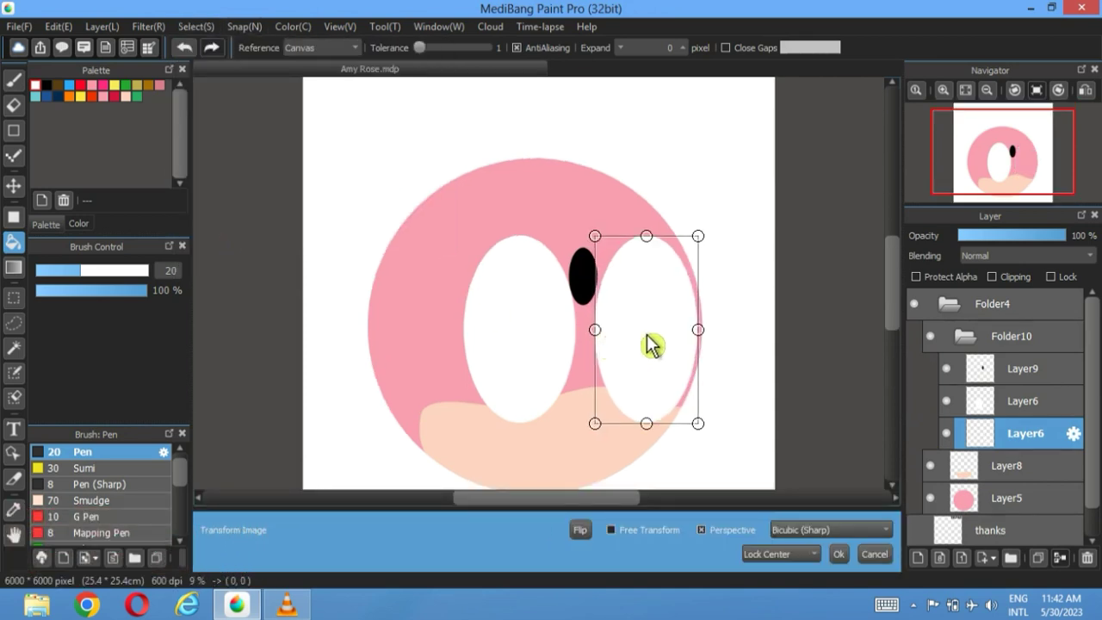
{"action": "scroll", "coordinate": [615, 329], "scroll_direction": "up", "scroll_amount": 2}
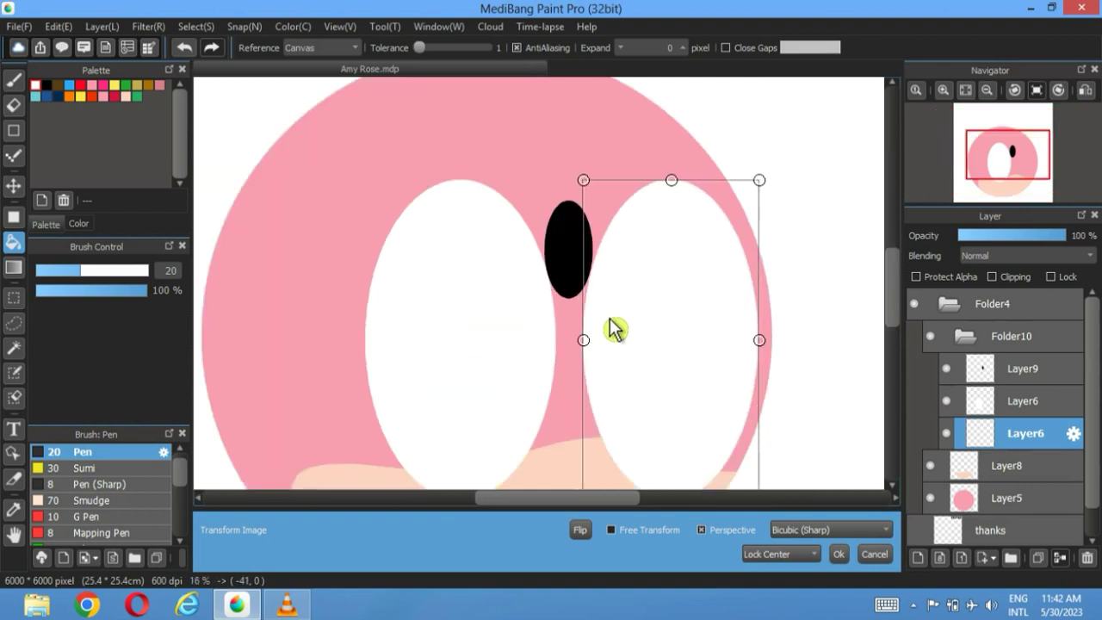
{"action": "scroll", "coordinate": [615, 330], "scroll_direction": "up", "scroll_amount": 2}
{"action": "left_click_drag", "start_coordinate": [648, 332], "coordinate": [646, 333]}
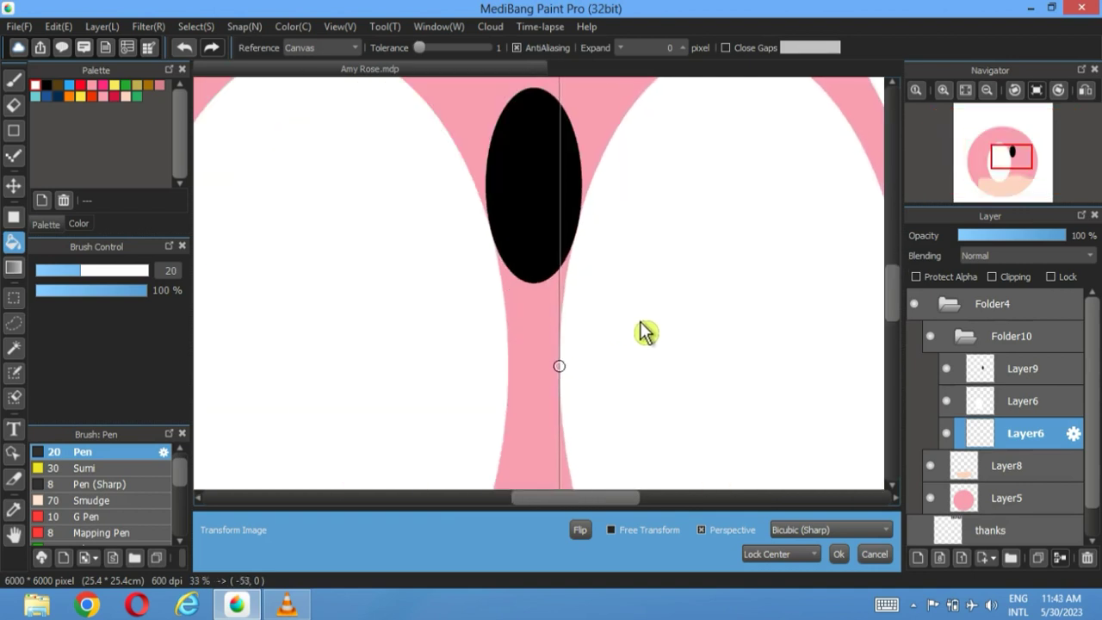
{"action": "left_click", "coordinate": [1015, 90]}
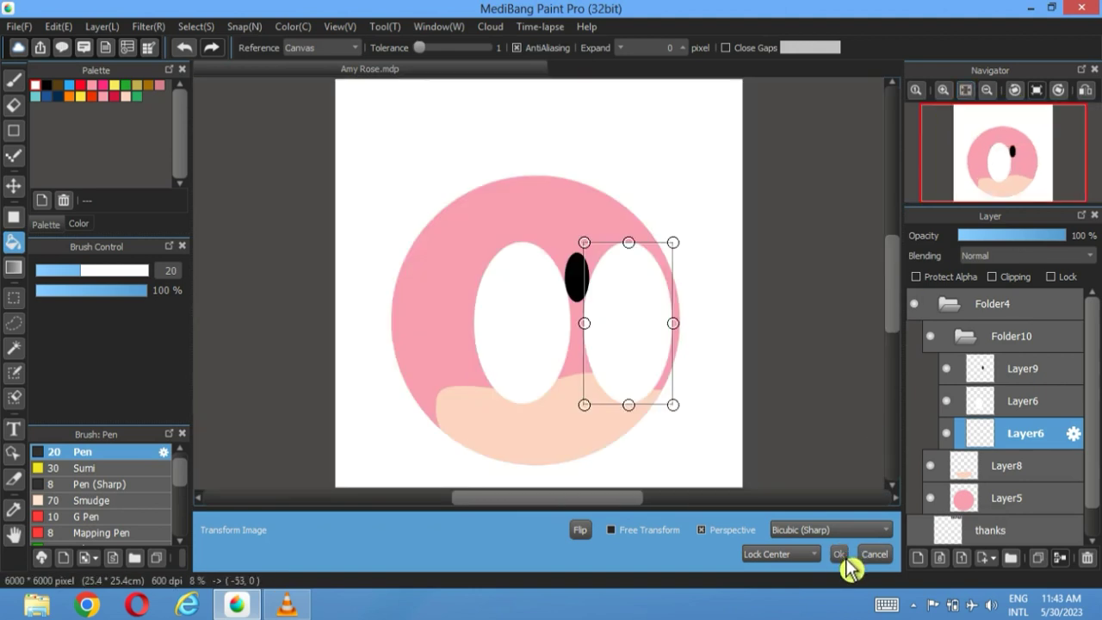
{"action": "left_click", "coordinate": [839, 555]}
- Move the eye folder slightly right so the right eye overlaps the head's edge, and place the folder below the muzzle layer
{"action": "left_click", "coordinate": [966, 337]}
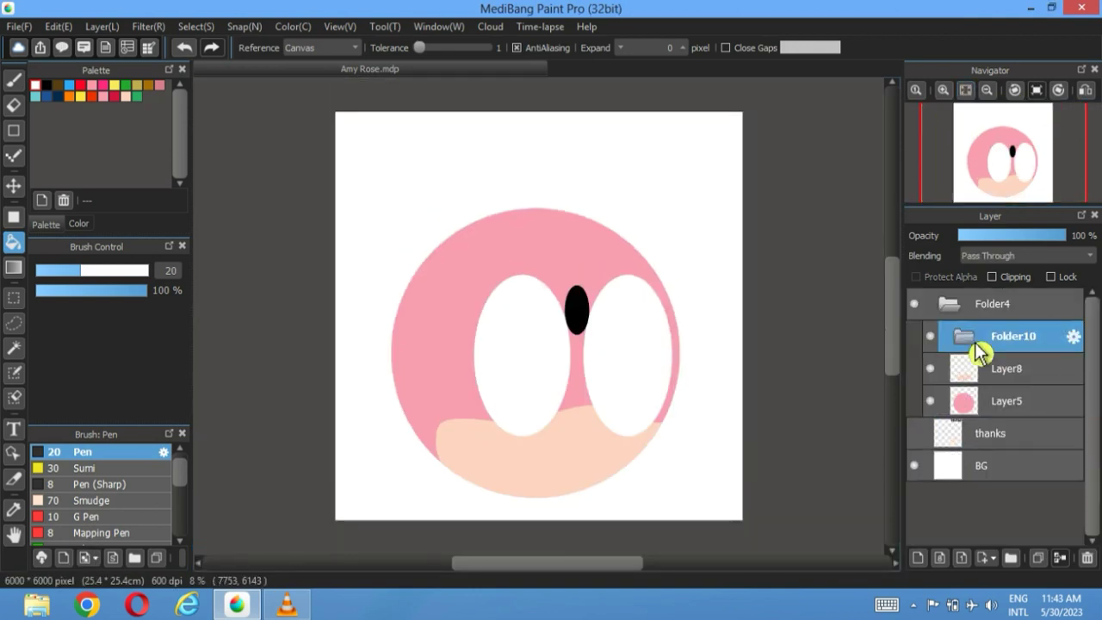
{"action": "left_click", "coordinate": [14, 197]}
{"action": "left_click_drag", "start_coordinate": [635, 359], "coordinate": [655, 359]}
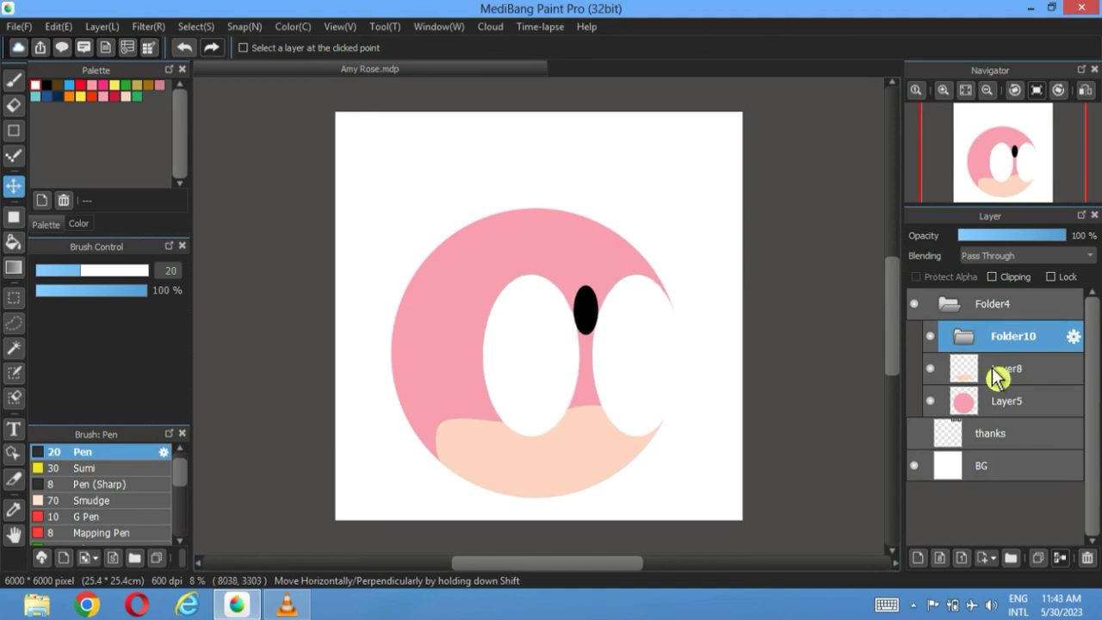
{"action": "mouse_move", "coordinate": [968, 353]}
{"action": "left_mouse_down"}
{"action": "mouse_move", "coordinate": [990, 372]}
{"action": "mouse_move", "coordinate": [967, 372]}
{"action": "left_mouse_up"}
- On a new layer above both eye layers, fill the gap between the eyes and the eye areas with white
{"action": "left_click", "coordinate": [966, 379]}
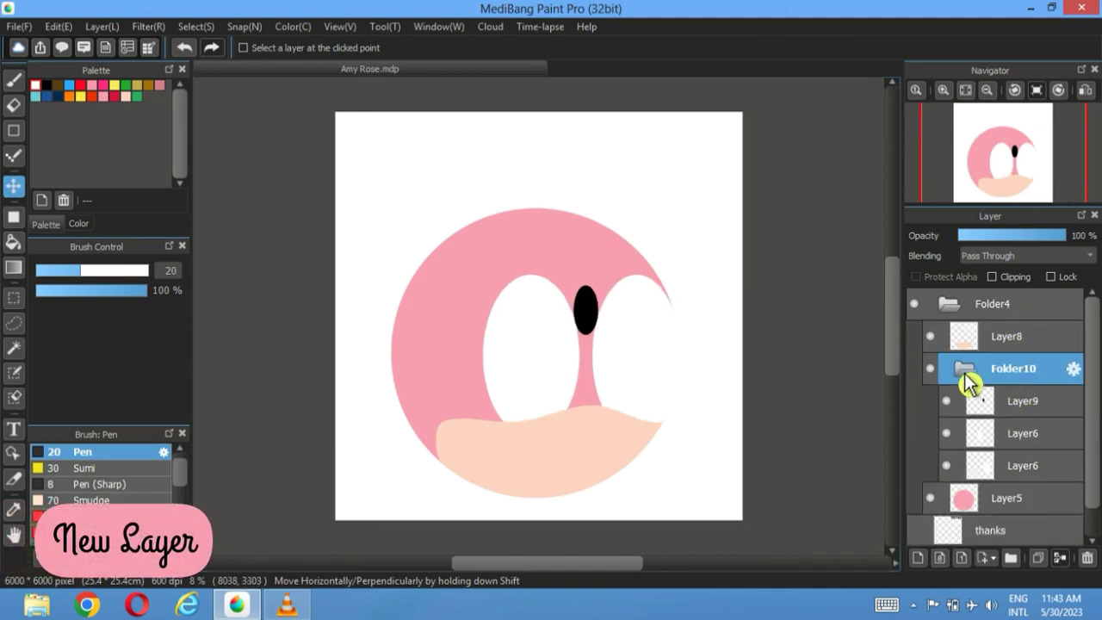
{"action": "left_click", "coordinate": [1031, 443]}
{"action": "left_click", "coordinate": [918, 558]}
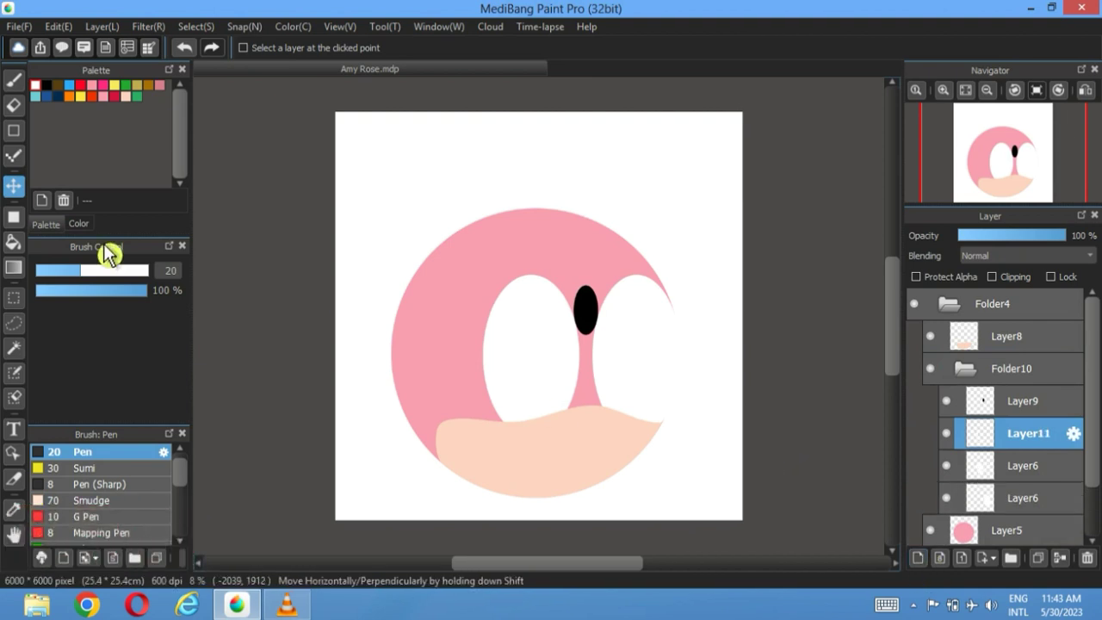
{"action": "left_click", "coordinate": [13, 242]}
{"action": "left_click", "coordinate": [596, 394]}
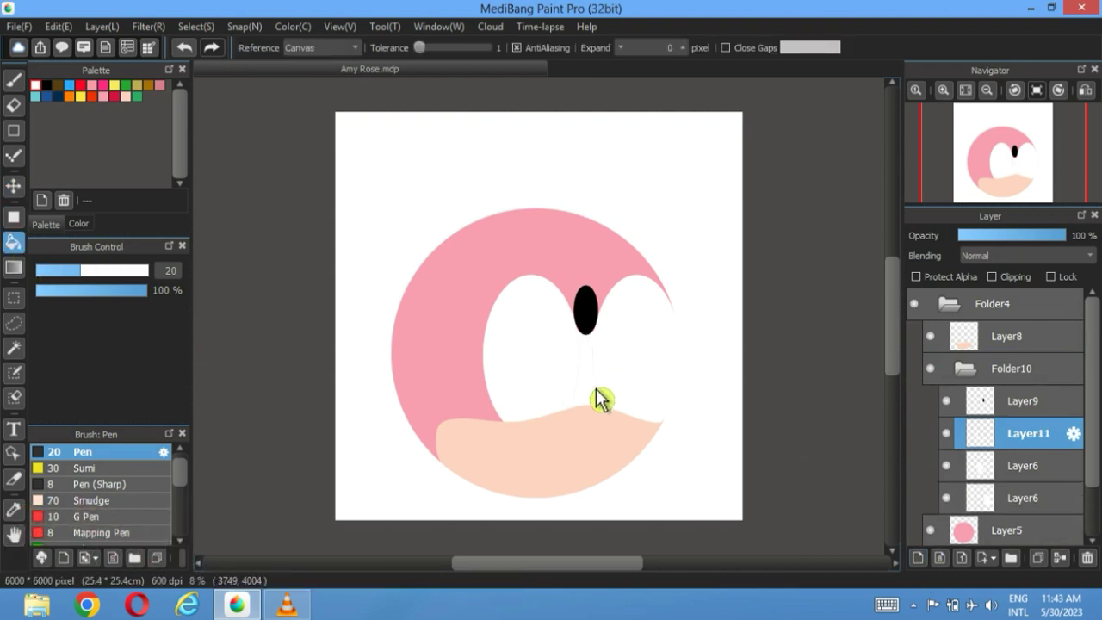
{"action": "scroll", "coordinate": [603, 337], "scroll_direction": "up", "scroll_amount": 5}
{"action": "scroll", "coordinate": [603, 339], "scroll_direction": "down", "scroll_amount": 3}
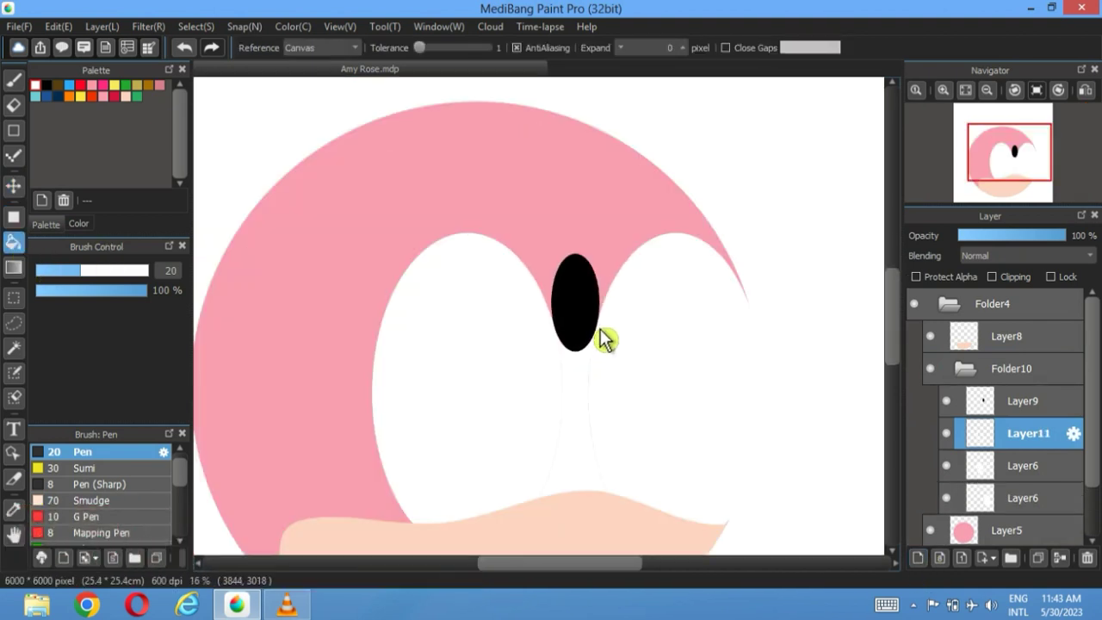
{"action": "left_click", "coordinate": [714, 422]}
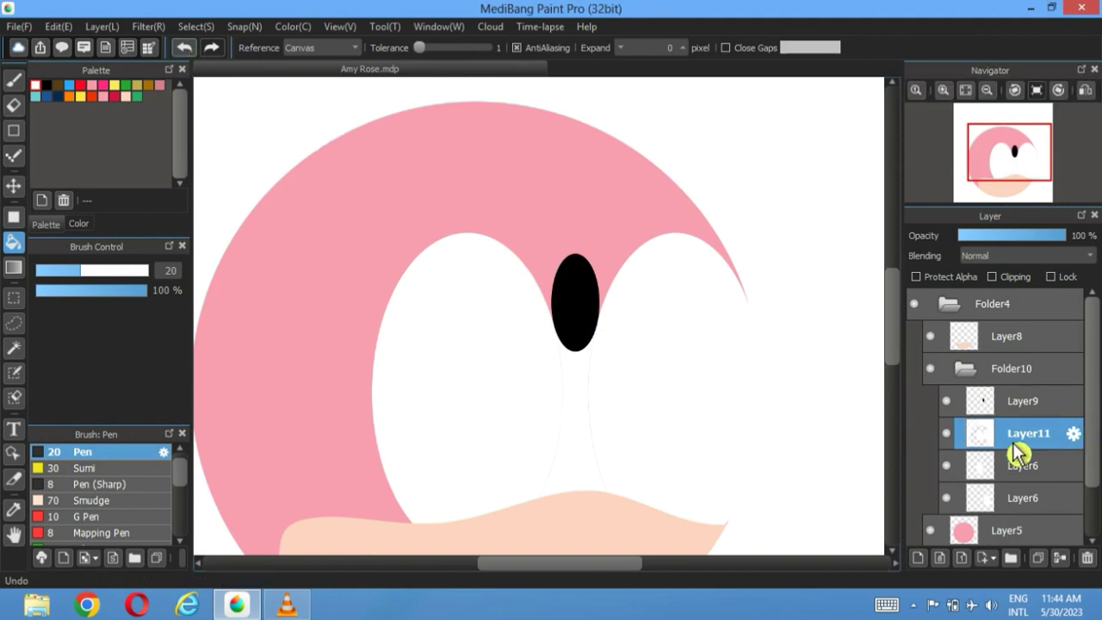
- Hide the background, both original eye layers and the pupil layer
{"action": "scroll", "coordinate": [1016, 453], "scroll_direction": "down", "scroll_amount": 2}
{"action": "left_click", "coordinate": [917, 531]}
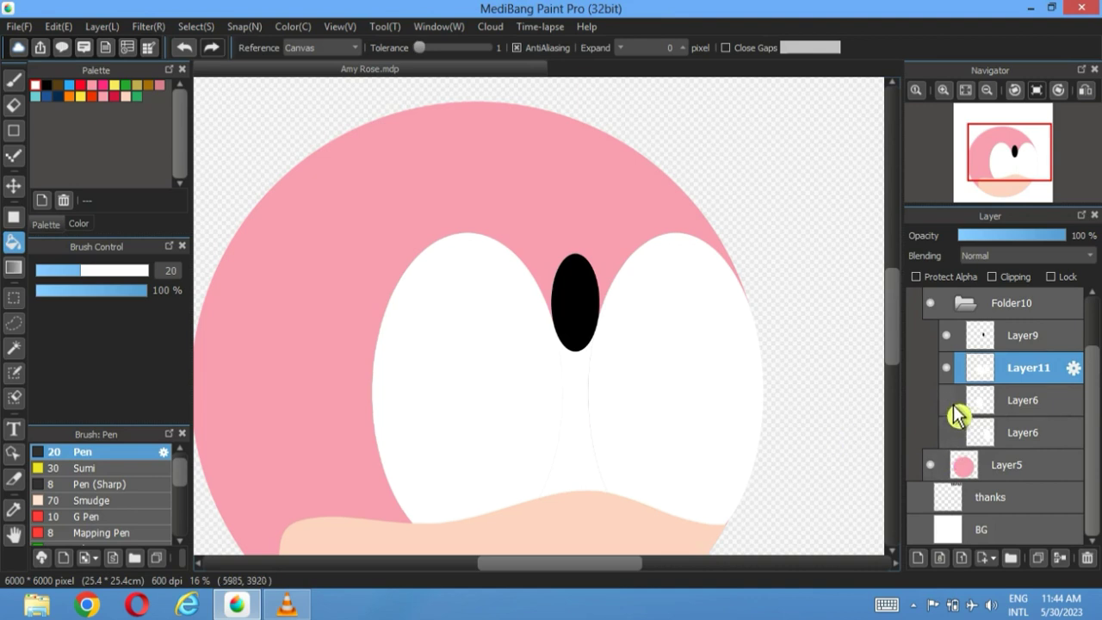
{"action": "left_click", "coordinate": [947, 336]}
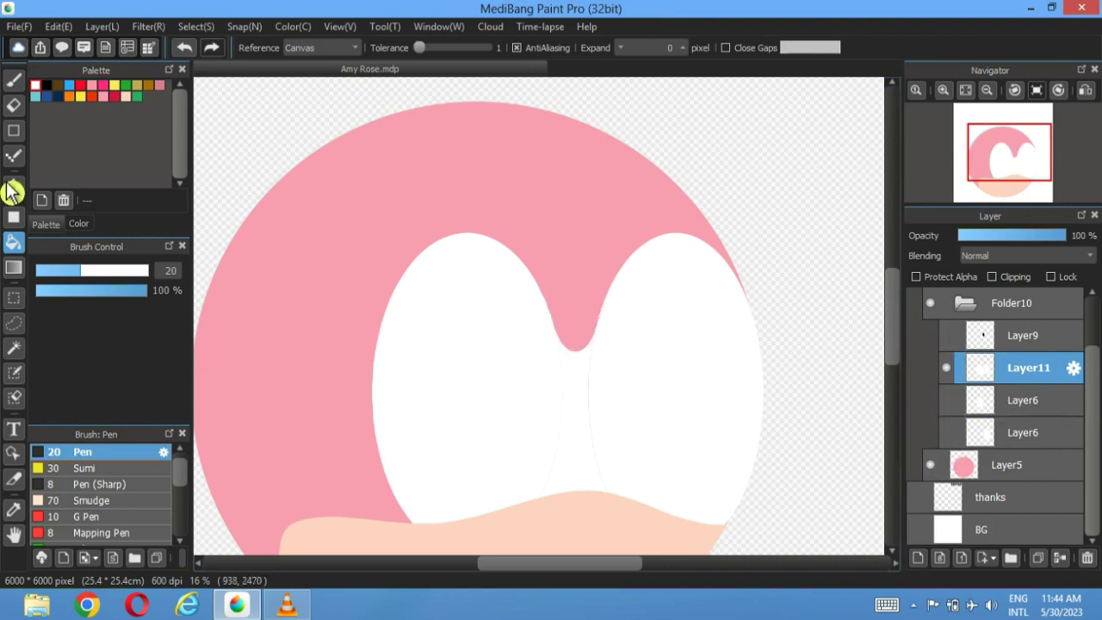
- Hide the head and muzzle layers, select the empty area around the joined white eyes with the Magic Wand, and invert the selection
{"action": "left_click", "coordinate": [14, 348]}
{"action": "left_click", "coordinate": [419, 393]}
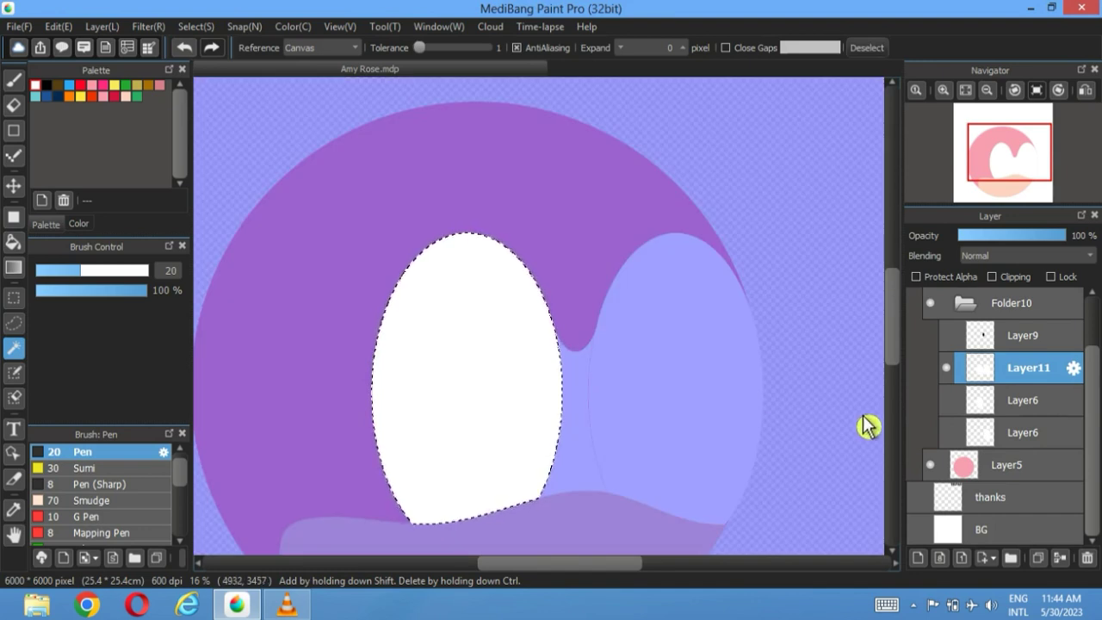
{"action": "left_click", "coordinate": [937, 468]}
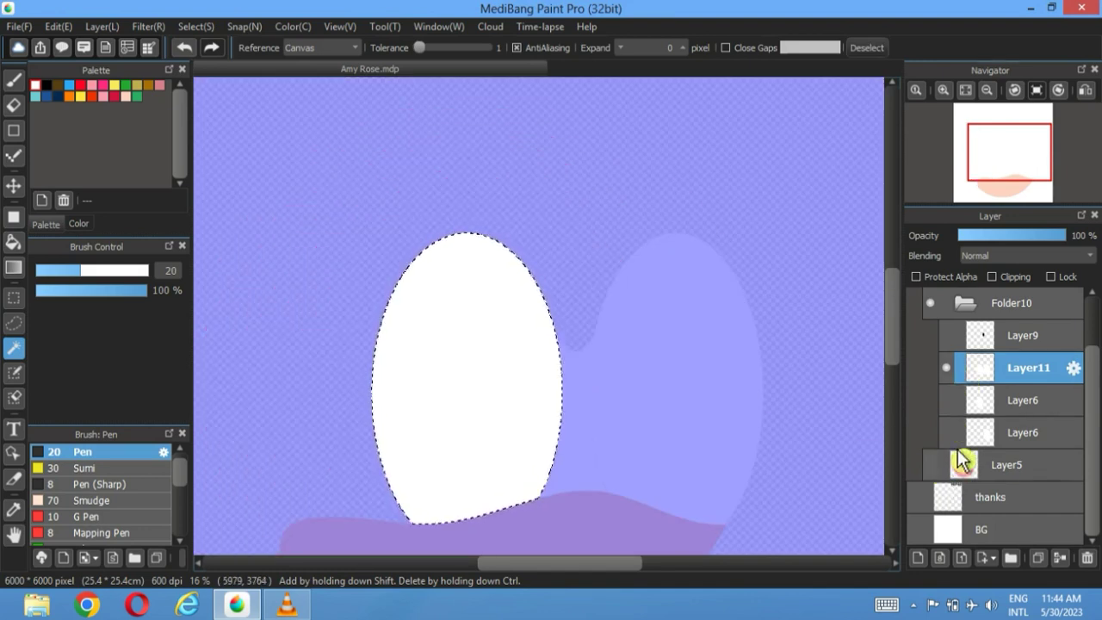
{"action": "scroll", "coordinate": [939, 303], "scroll_direction": "up", "scroll_amount": 1}
{"action": "left_click", "coordinate": [931, 293]}
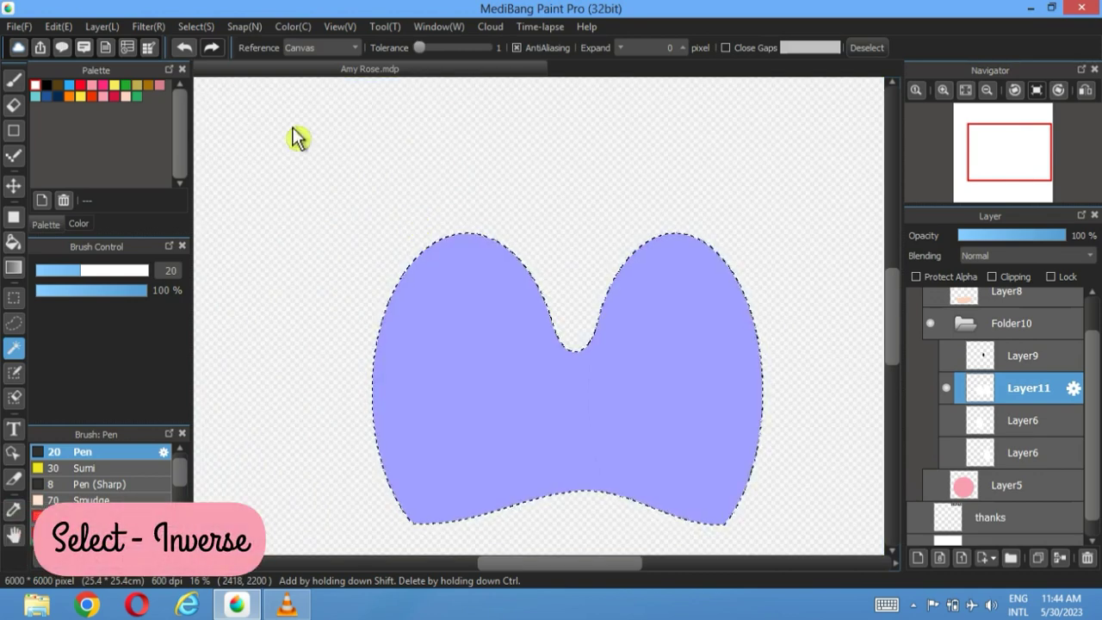
{"action": "left_click", "coordinate": [195, 26]}
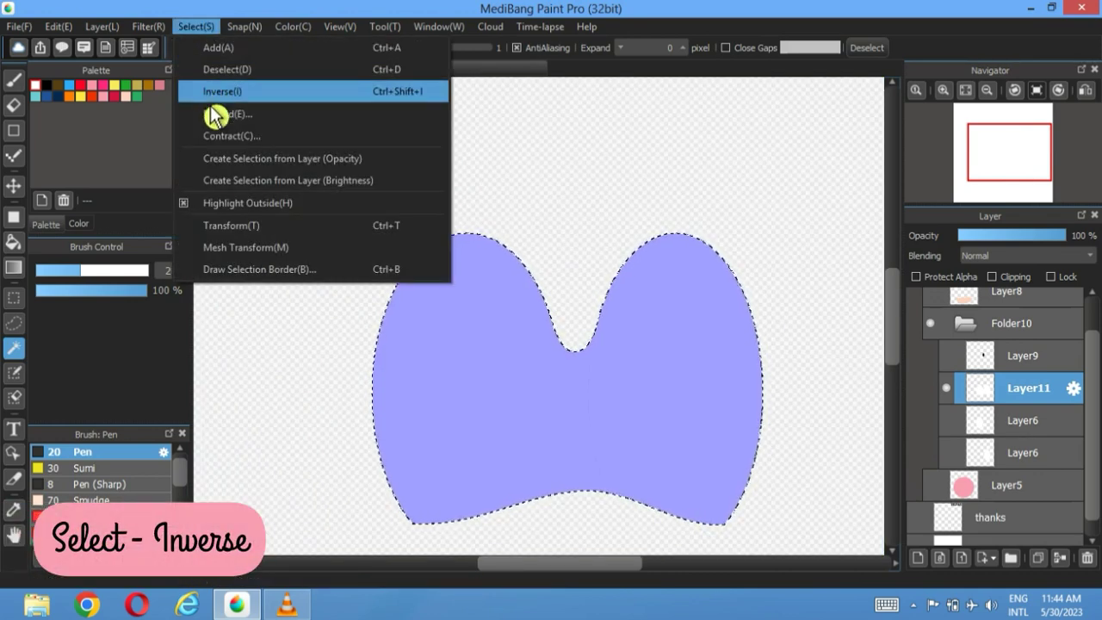
{"action": "left_click", "coordinate": [216, 89]}
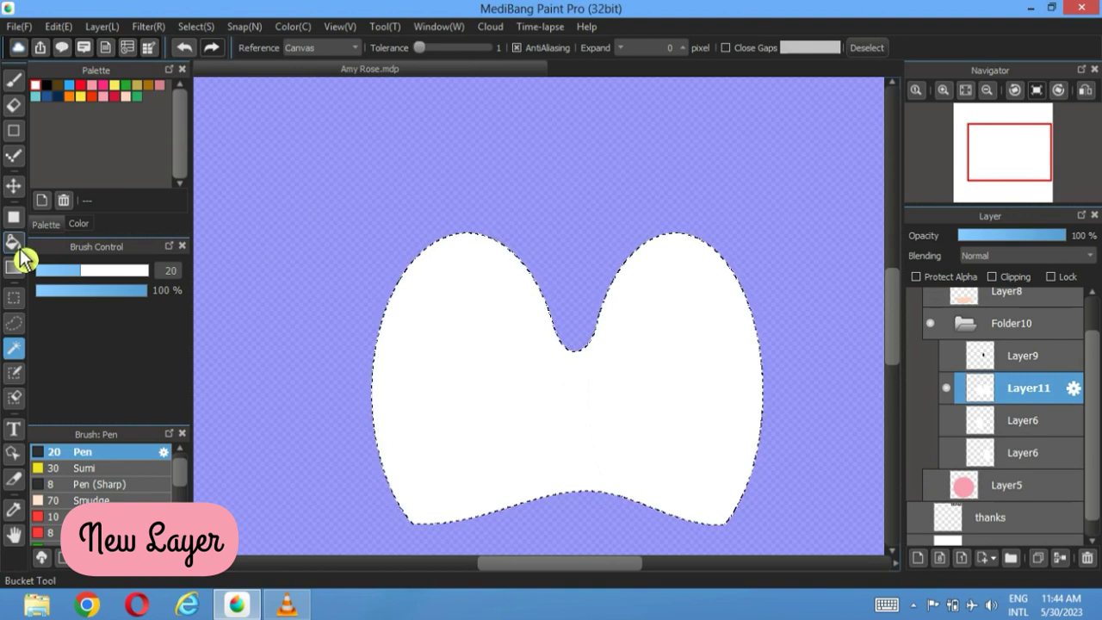
- Fill the joined-eye selection with white on a new layer, hiding the previous white fill layer
{"action": "left_click", "coordinate": [14, 243]}
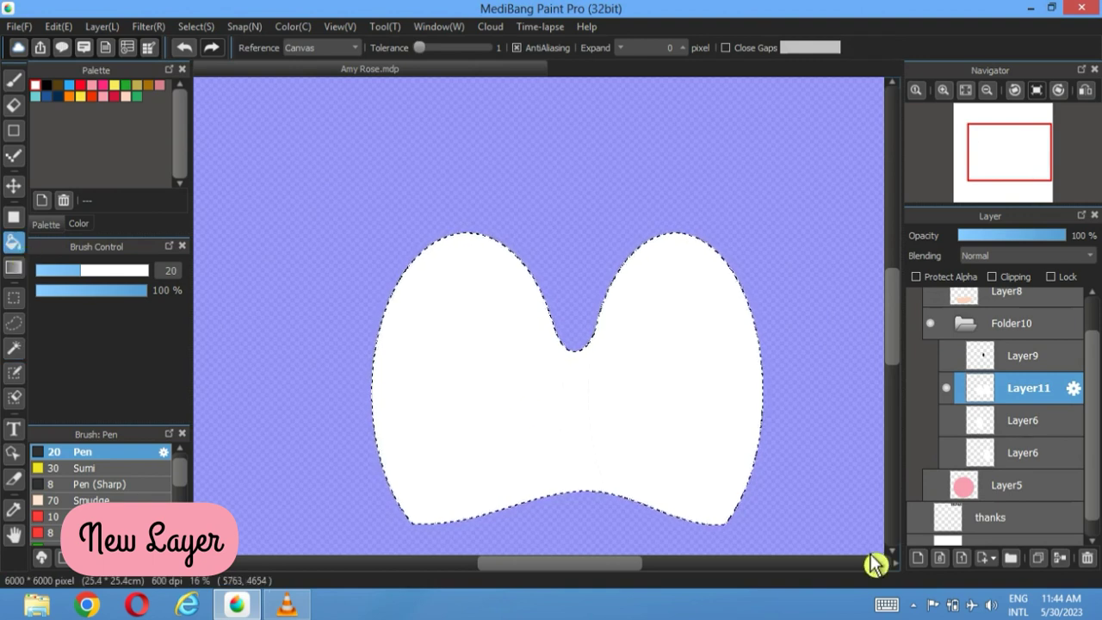
{"action": "left_click", "coordinate": [918, 558]}
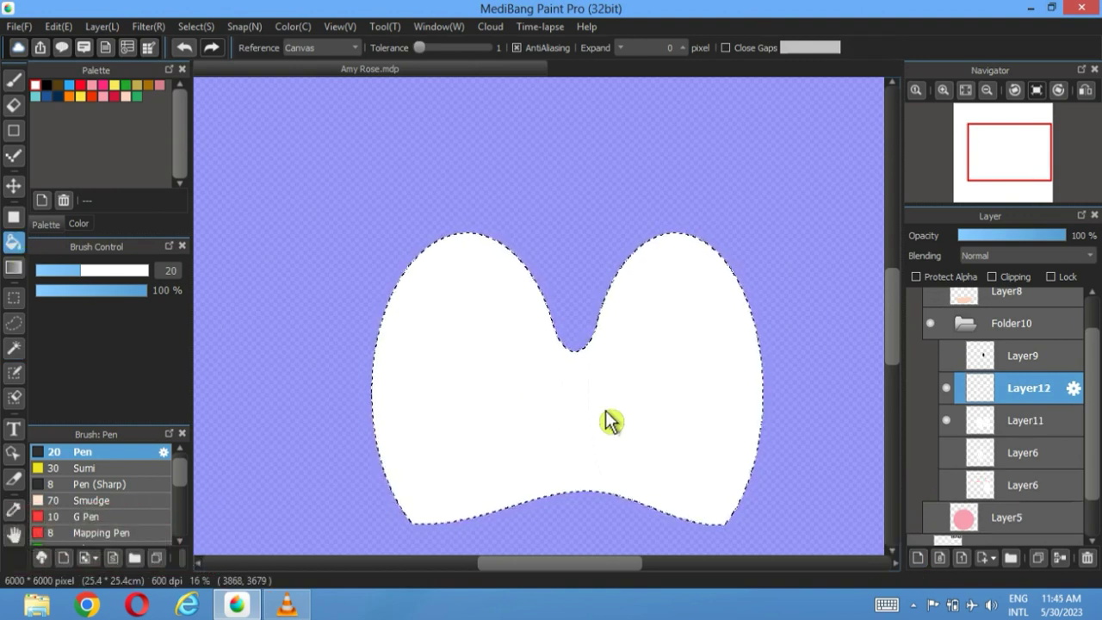
{"action": "left_click", "coordinate": [948, 422]}
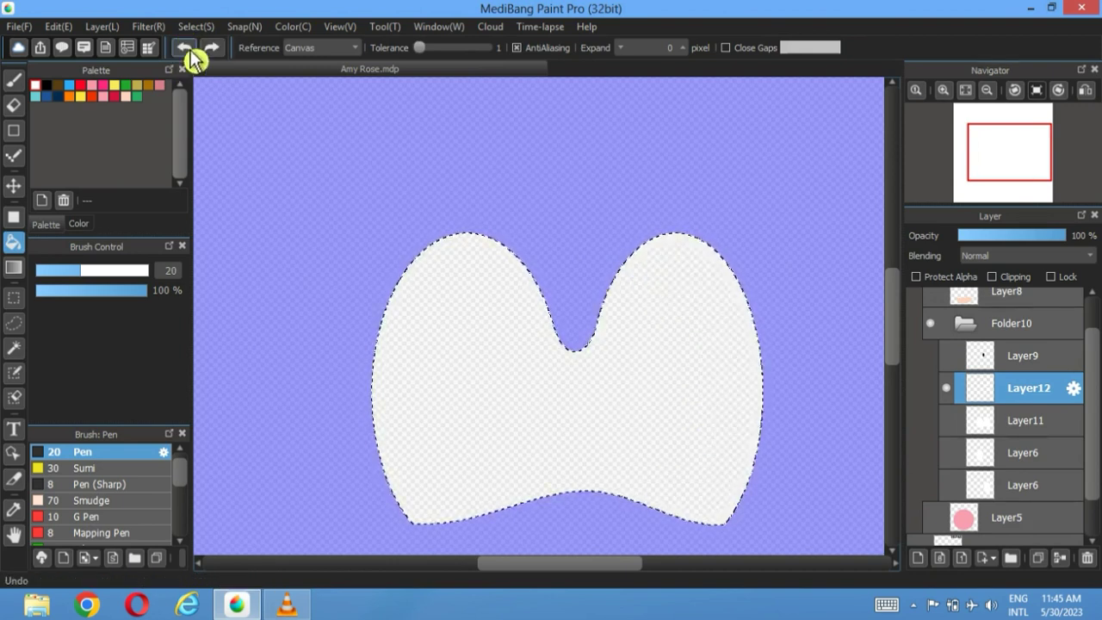
{"action": "left_click", "coordinate": [651, 400]}
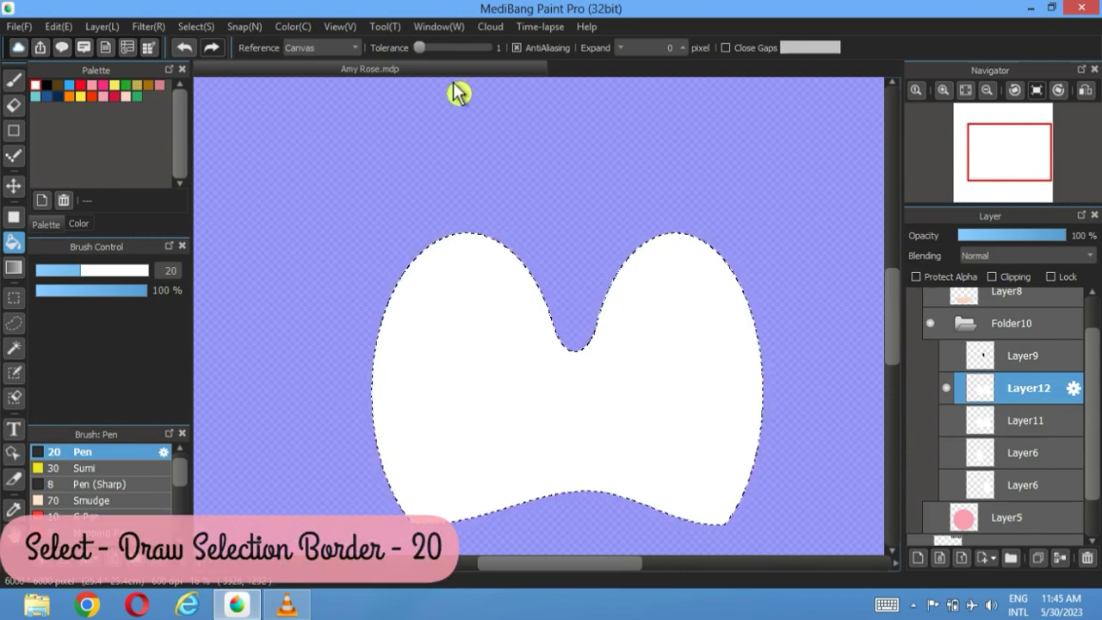
- Draw a black 20-pixel border outside the joined-eye selection with rounded corners, show the earlier white layer again, and deselect
{"action": "left_click", "coordinate": [195, 27]}
{"action": "left_click", "coordinate": [245, 272]}
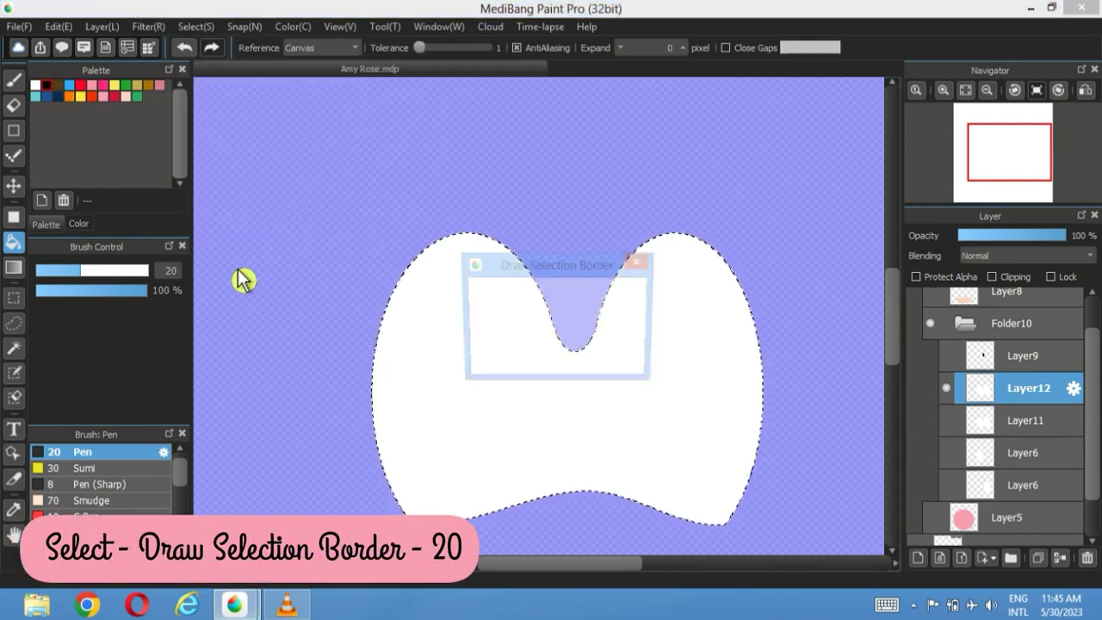
{"action": "left_click", "coordinate": [508, 294]}
{"action": "left_click", "coordinate": [509, 320]}
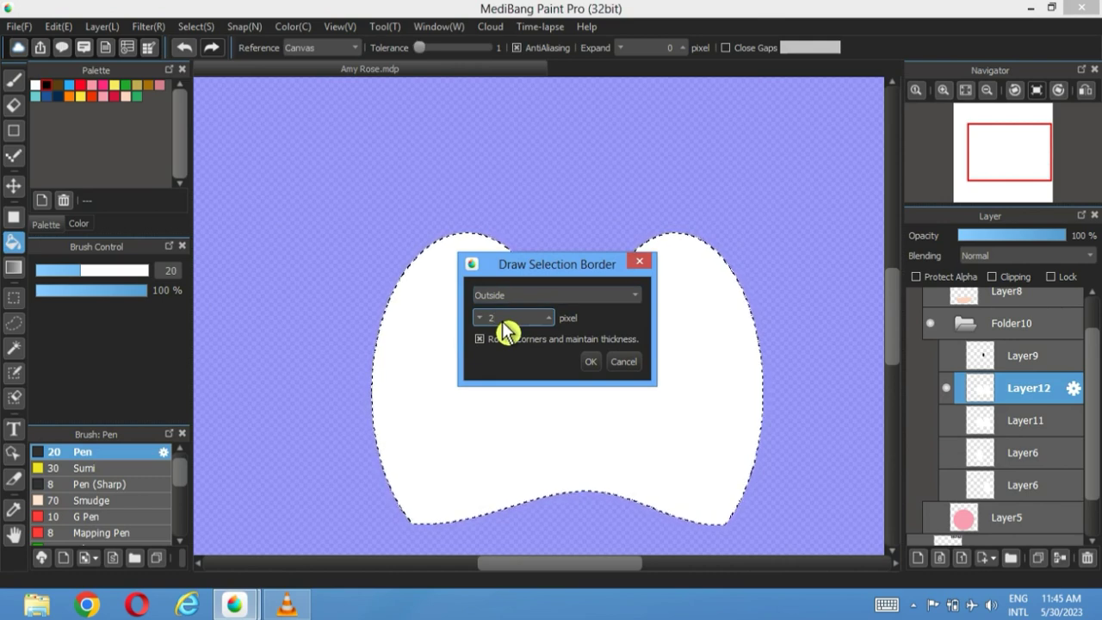
{"action": "left_click", "coordinate": [591, 362]}
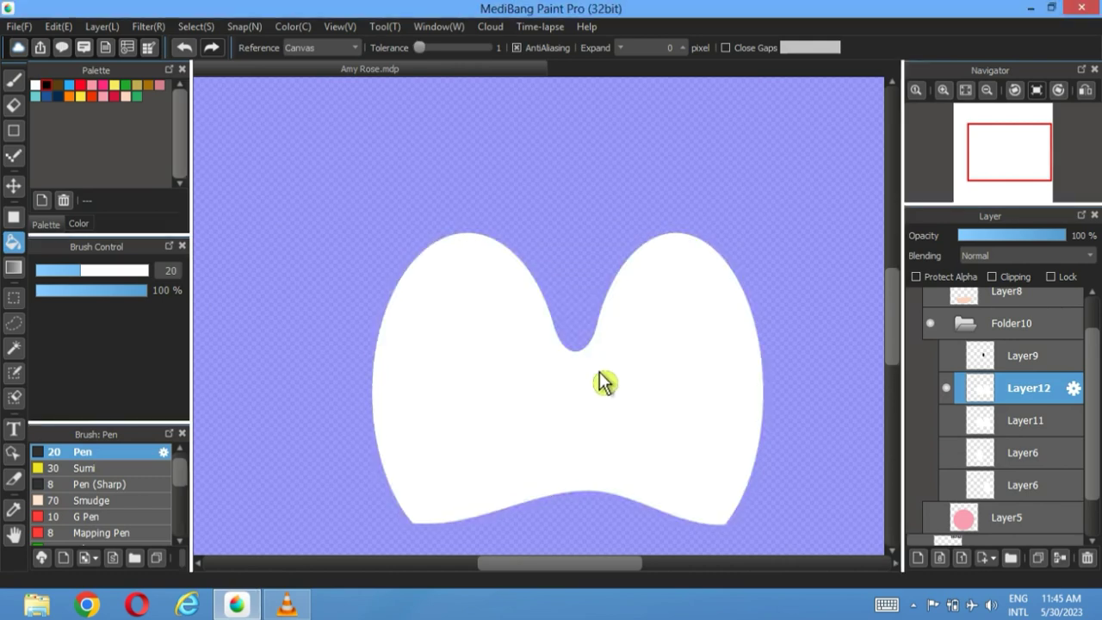
{"action": "left_click", "coordinate": [947, 420]}
{"action": "left_click", "coordinate": [14, 348]}
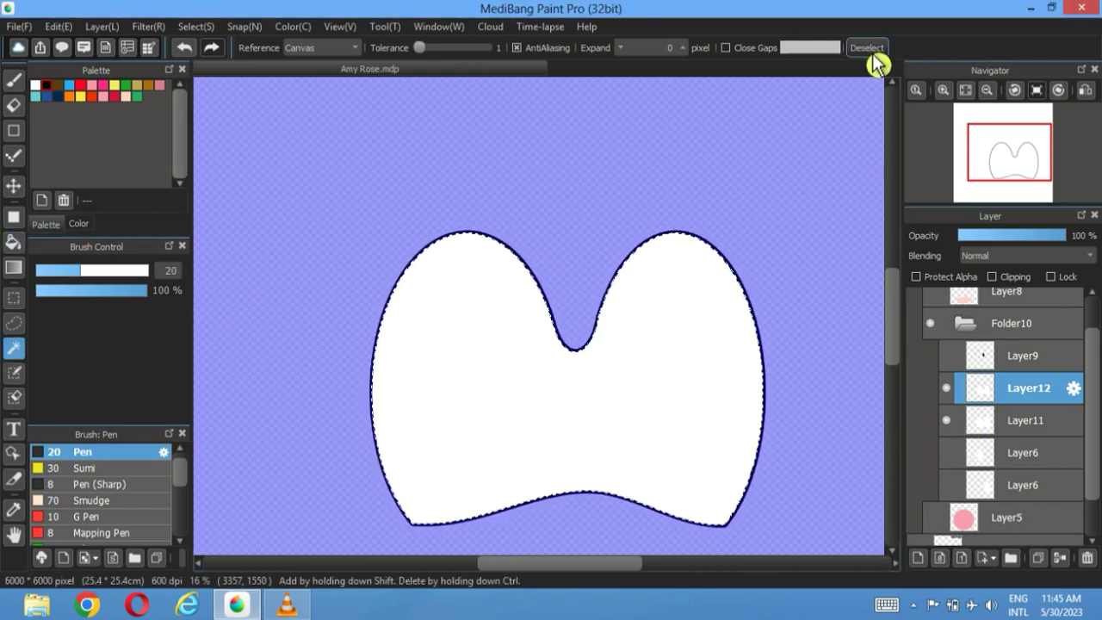
{"action": "left_click", "coordinate": [870, 50]}
- Move the outlined eye layer out of the eye folder to sit directly above it, below the muzzle layer, and collapse the folder
{"action": "left_click", "coordinate": [1025, 453]}
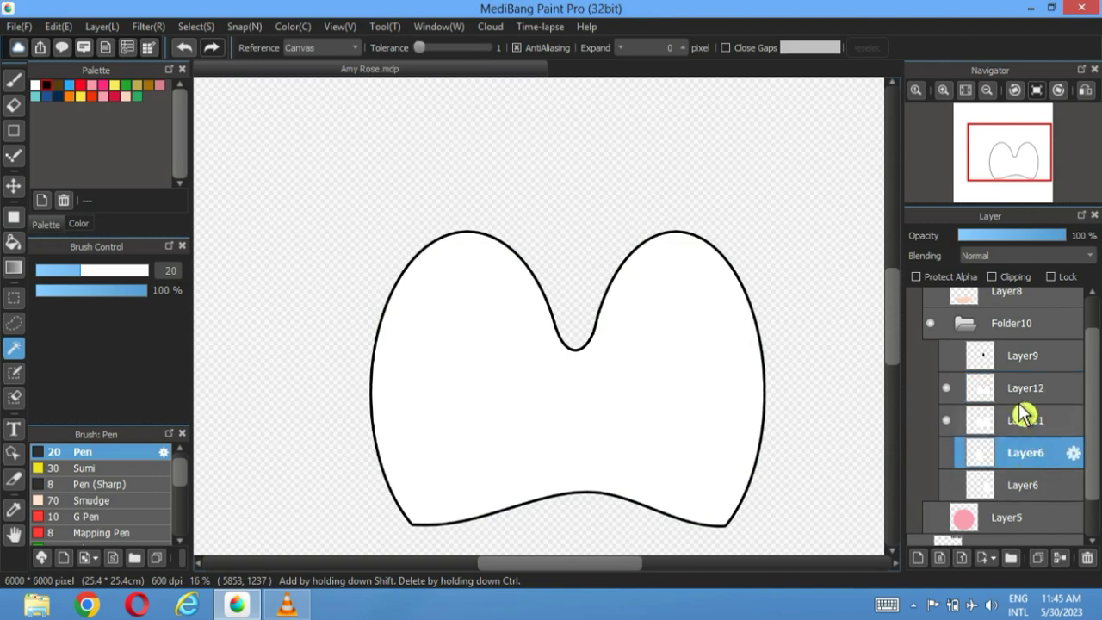
{"action": "left_click_drag", "start_coordinate": [1020, 403], "coordinate": [992, 336]}
{"action": "left_click", "coordinate": [982, 353]}
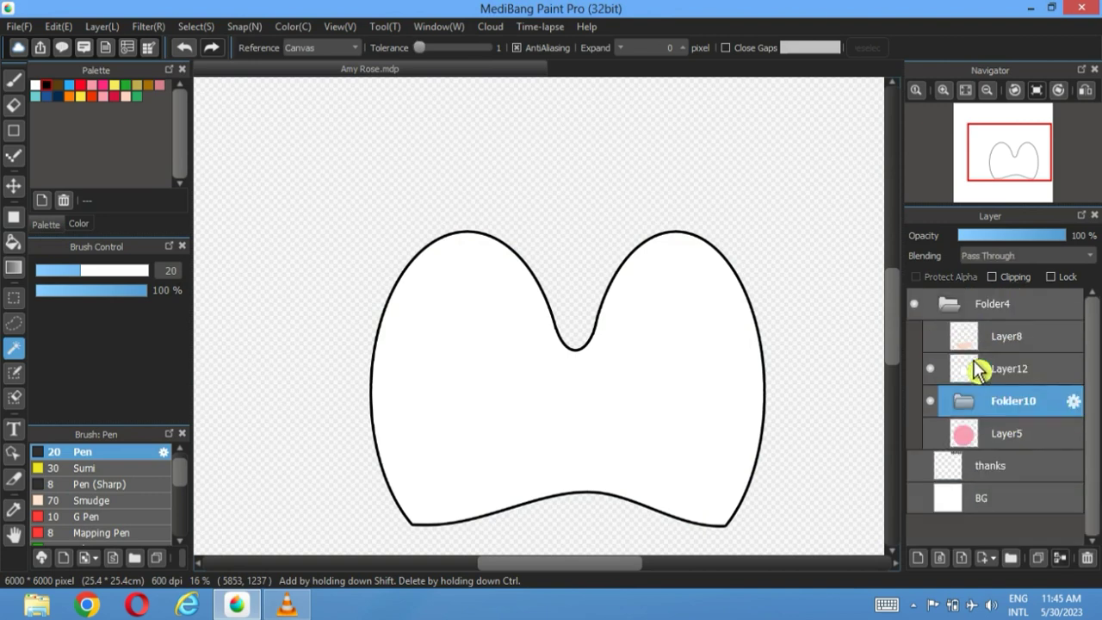
- Show the muzzle layer and hide the outlined eyes, eye folder and head layers, making the muzzle layer active
{"action": "left_click", "coordinate": [930, 433]}
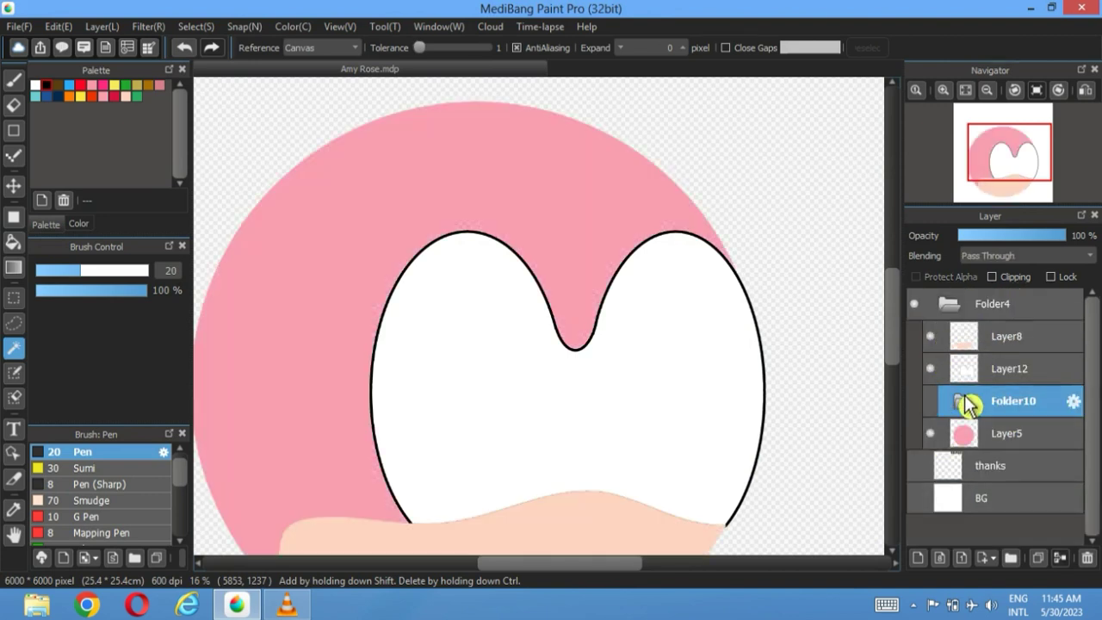
{"action": "left_click", "coordinate": [932, 433]}
{"action": "left_click", "coordinate": [1007, 344]}
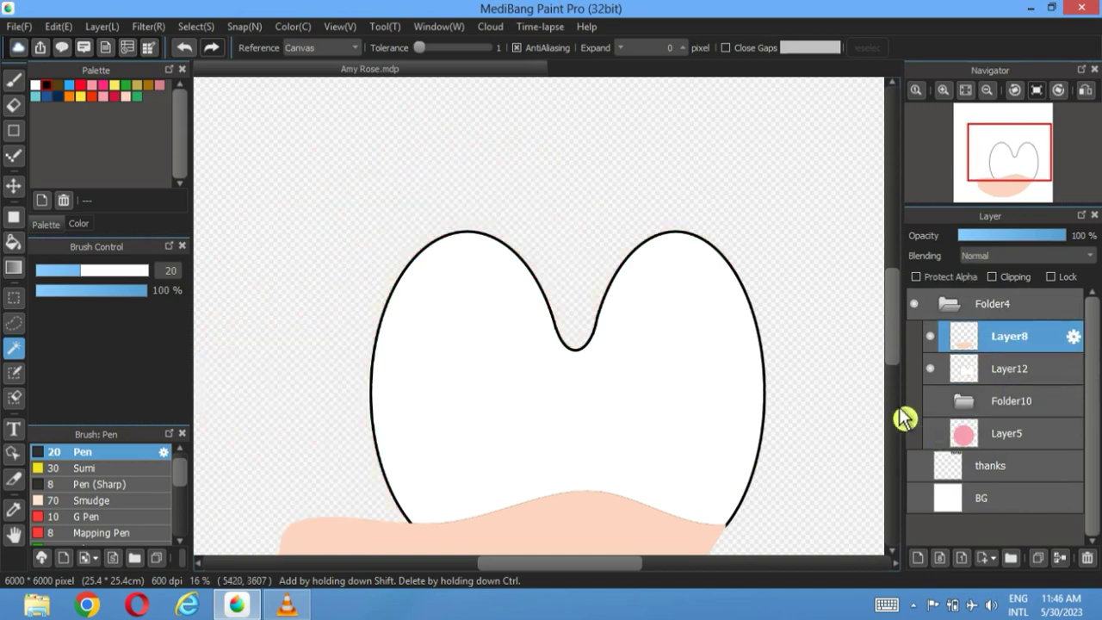
{"action": "left_click", "coordinate": [932, 368]}
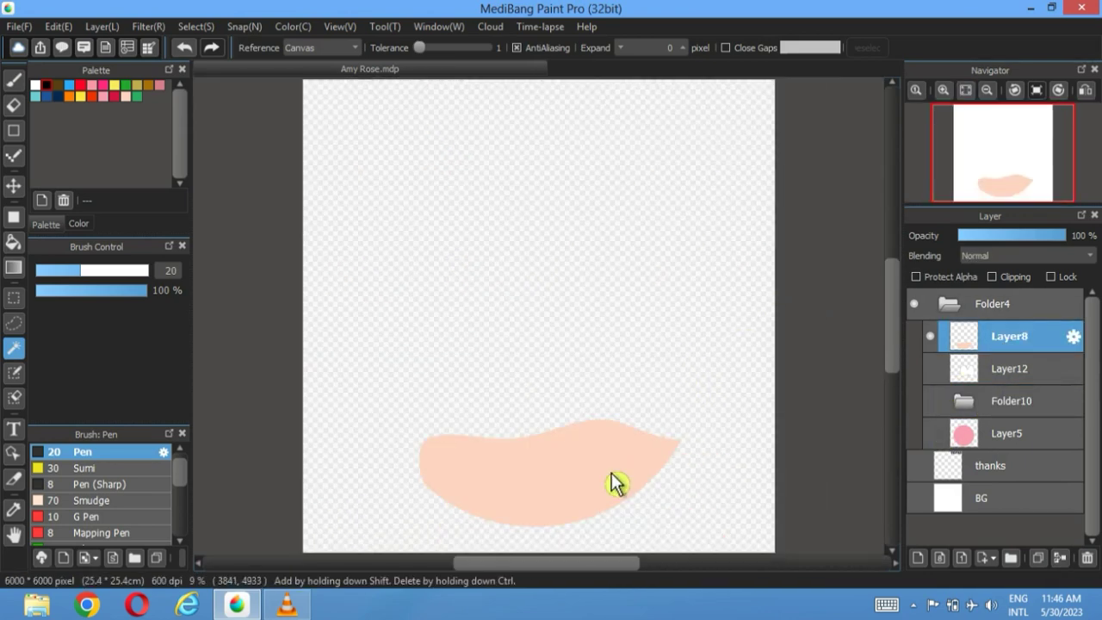
- Select the peach muzzle shape with the Magic Wand and draw a black 20-pixel border around the selection
{"action": "left_click", "coordinate": [611, 484]}
{"action": "left_click", "coordinate": [195, 27]}
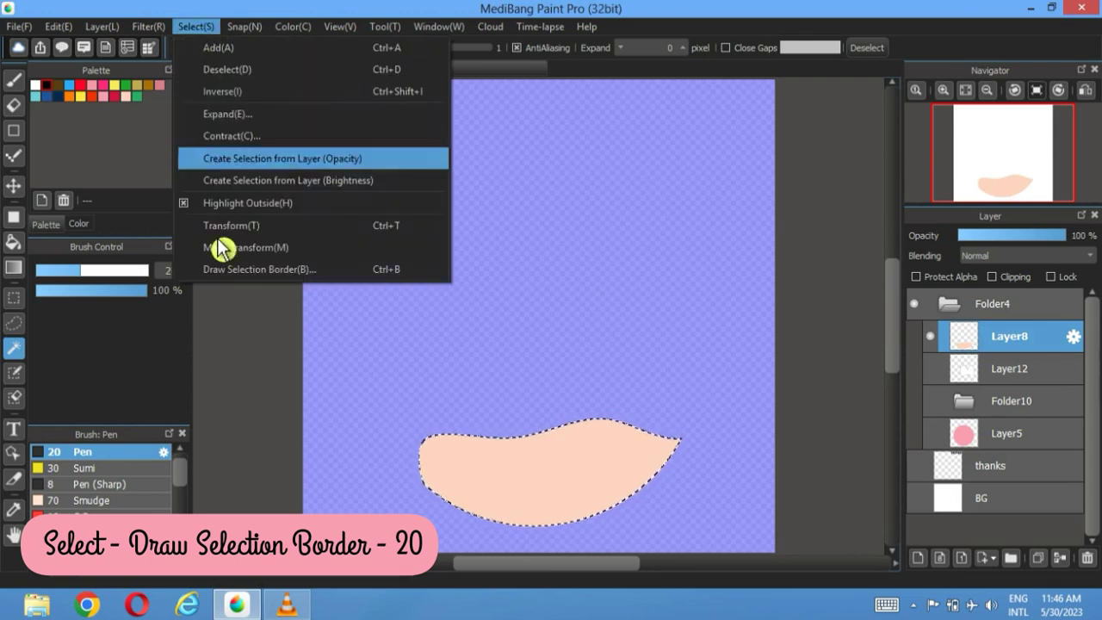
{"action": "left_click", "coordinate": [220, 266]}
{"action": "left_click", "coordinate": [591, 360]}
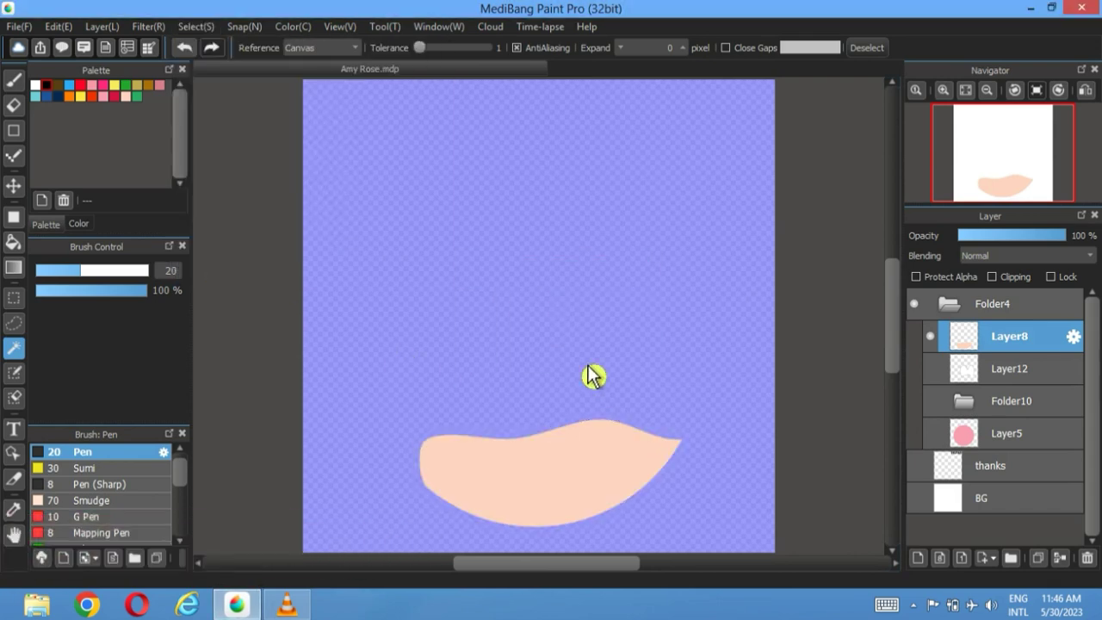
- Hide the muzzle layer, show the head layer, clear the old selection and select the pink head circle
{"action": "left_click", "coordinate": [930, 336]}
{"action": "left_click", "coordinate": [930, 434]}
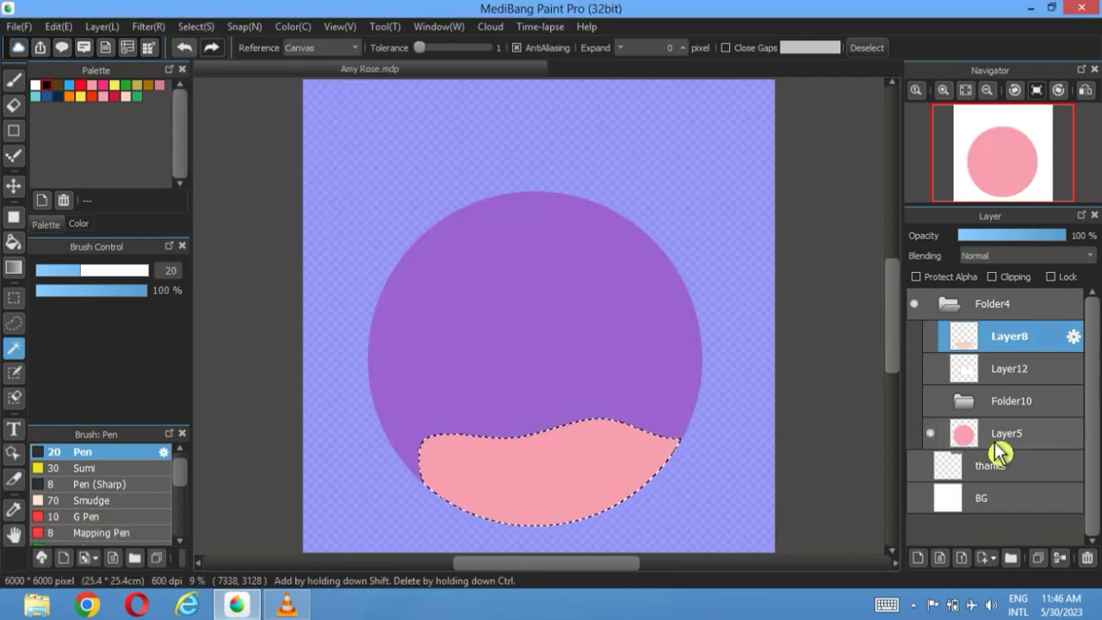
{"action": "left_click", "coordinate": [866, 48]}
{"action": "left_click", "coordinate": [577, 334]}
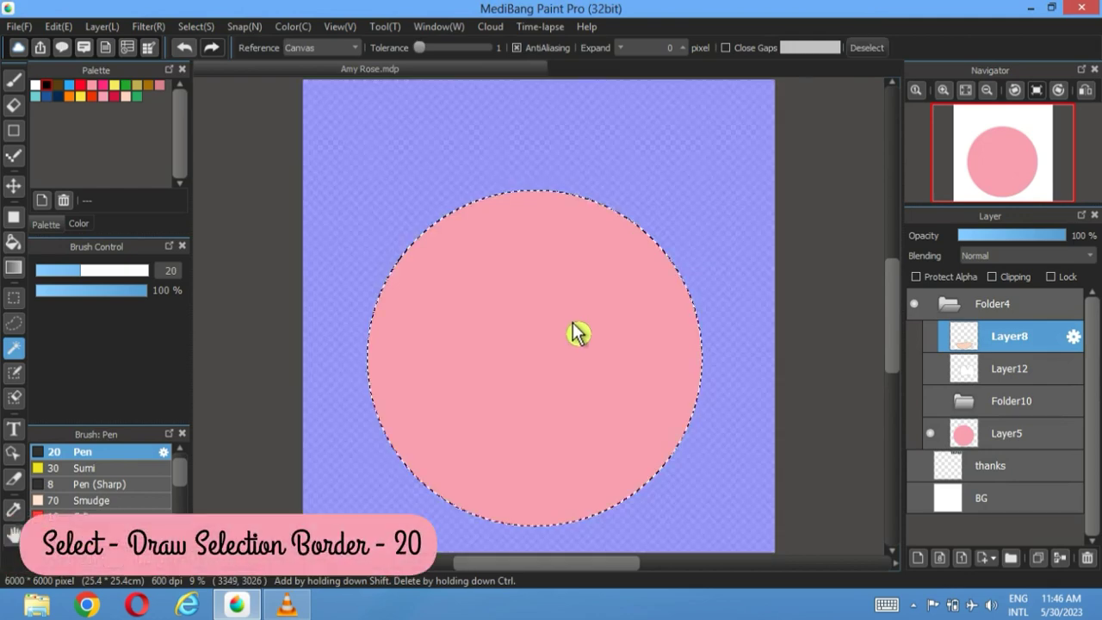
- Draw a black 20-pixel selection border around the pink circle on the head layer
{"action": "left_click", "coordinate": [943, 435]}
{"action": "left_click", "coordinate": [197, 26]}
{"action": "left_click", "coordinate": [259, 269]}
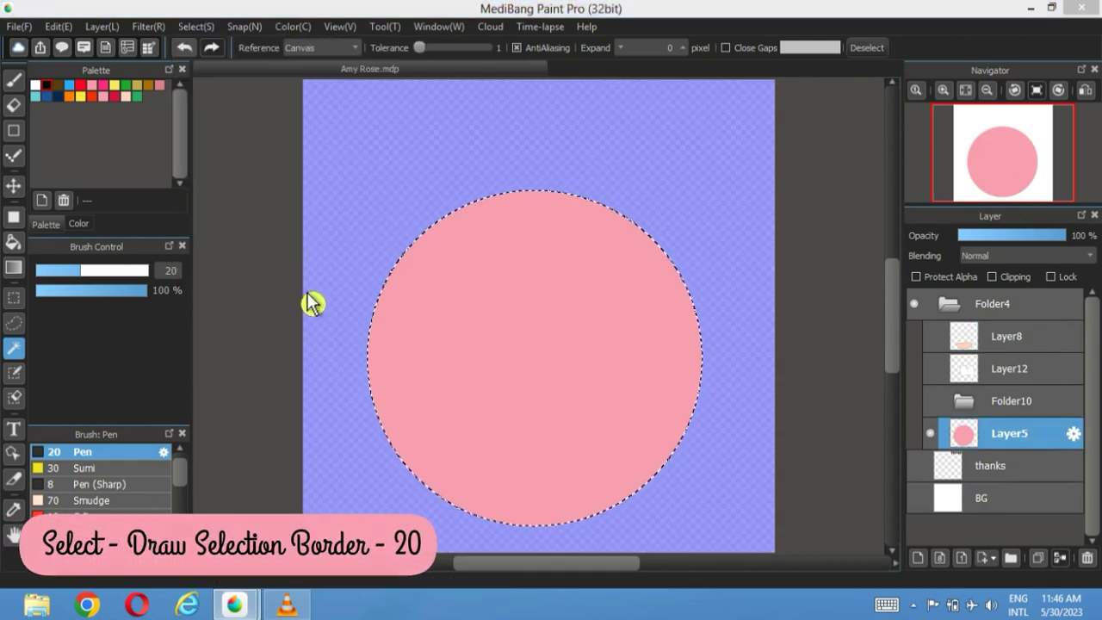
{"action": "left_click", "coordinate": [591, 363]}
- Show the outlined eye and muzzle layers again and deselect the head circle
{"action": "left_click", "coordinate": [930, 368]}
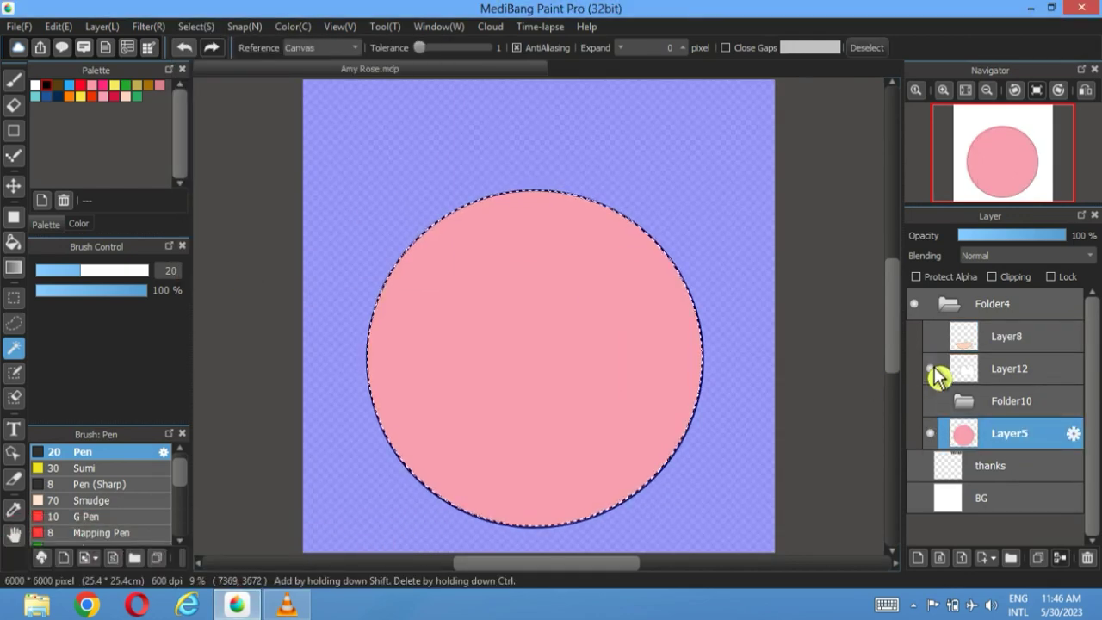
{"action": "left_click", "coordinate": [930, 336]}
{"action": "left_click", "coordinate": [866, 47]}
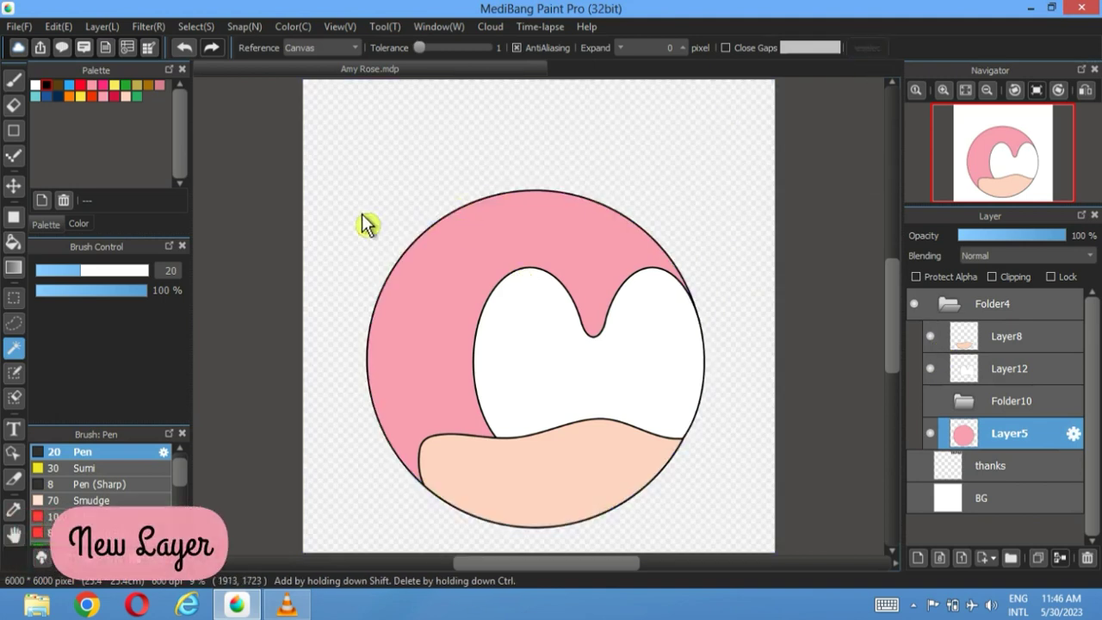
- Add a new layer above the muzzle layer and set the fill shape to a rectangle with 100% round corners
{"action": "left_click", "coordinate": [1021, 338]}
{"action": "left_click", "coordinate": [929, 560]}
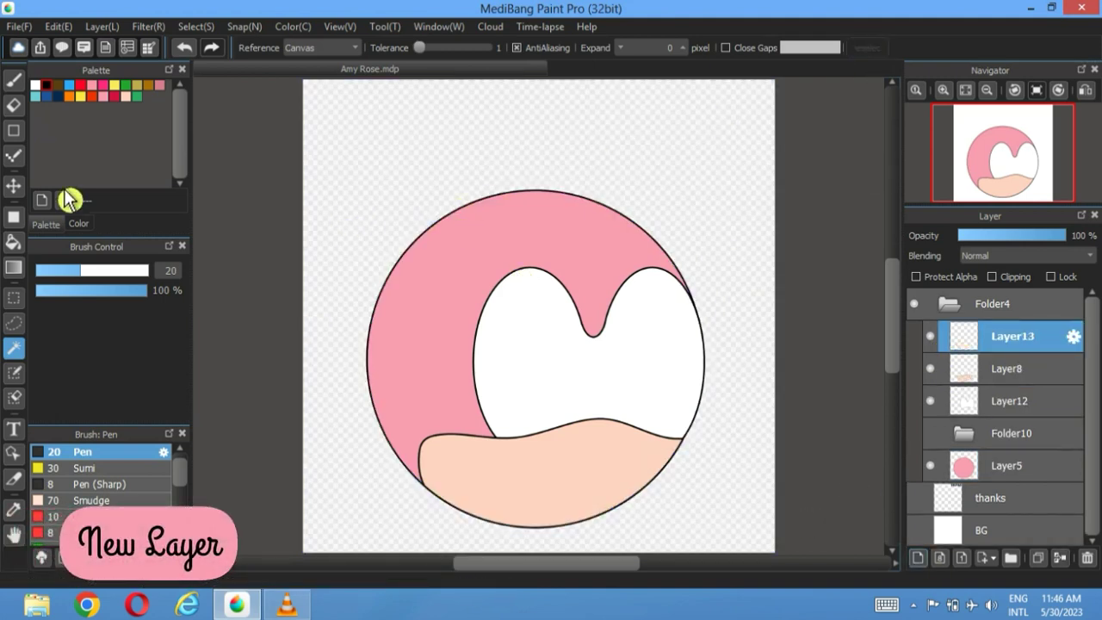
{"action": "left_click", "coordinate": [13, 217]}
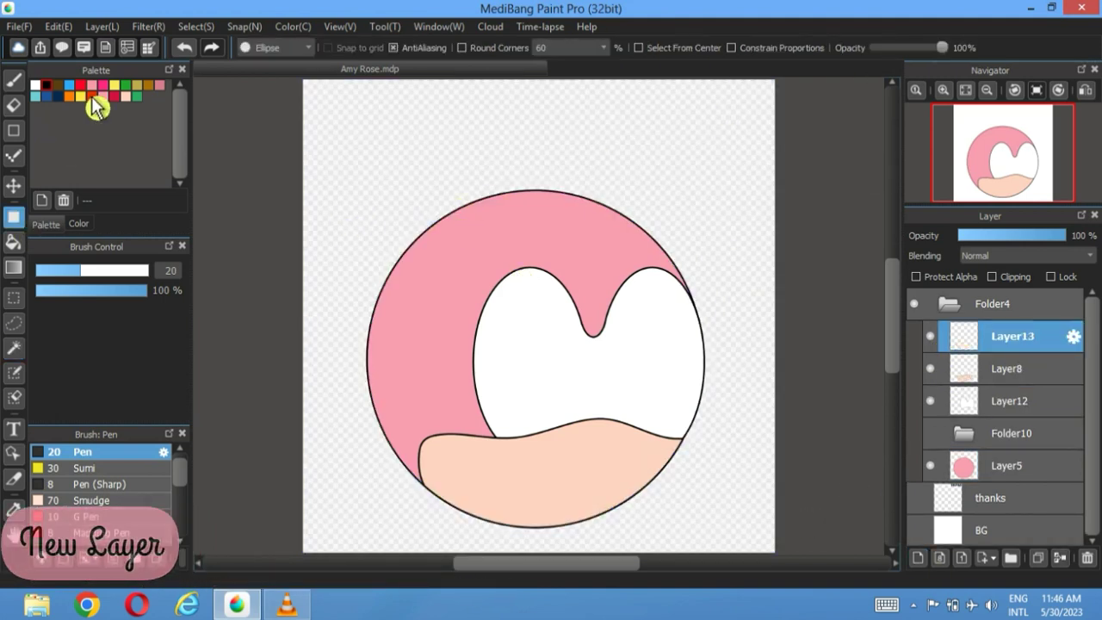
{"action": "left_click", "coordinate": [603, 48]}
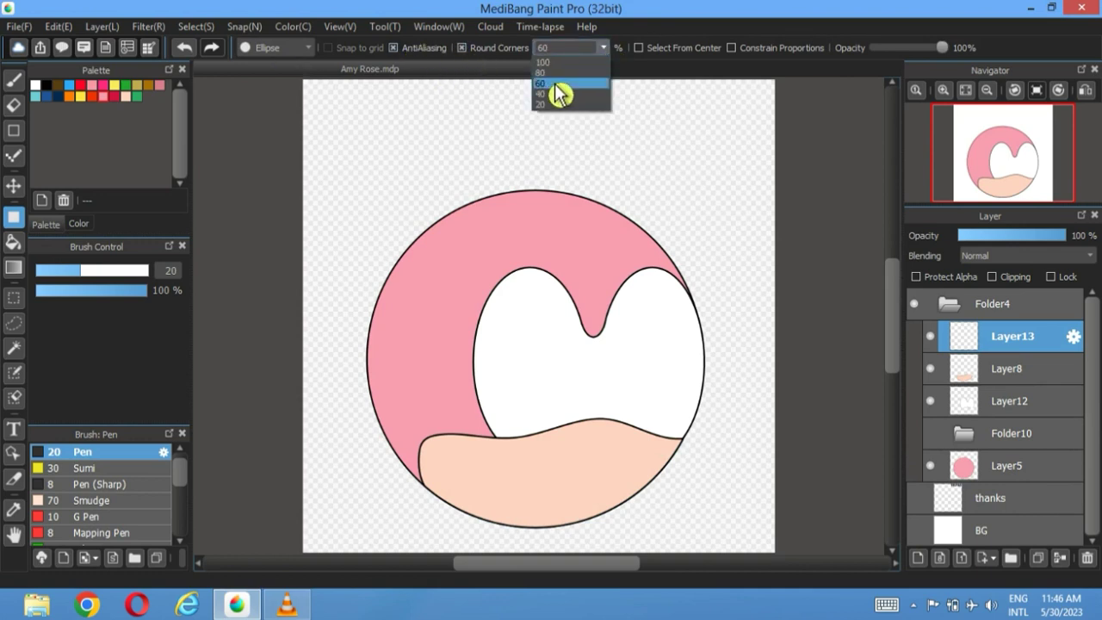
{"action": "left_click", "coordinate": [557, 79]}
{"action": "left_click", "coordinate": [307, 47]}
{"action": "left_click", "coordinate": [301, 78]}
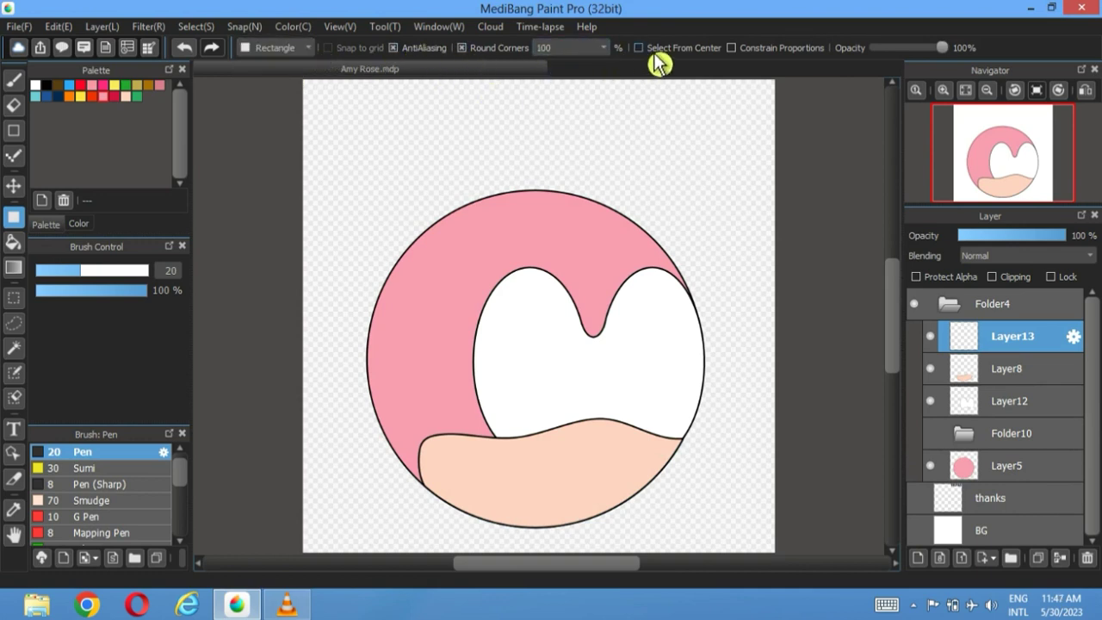
{"action": "left_click_drag", "start_coordinate": [689, 109], "coordinate": [435, 263]}
{"action": "left_click", "coordinate": [184, 47]}
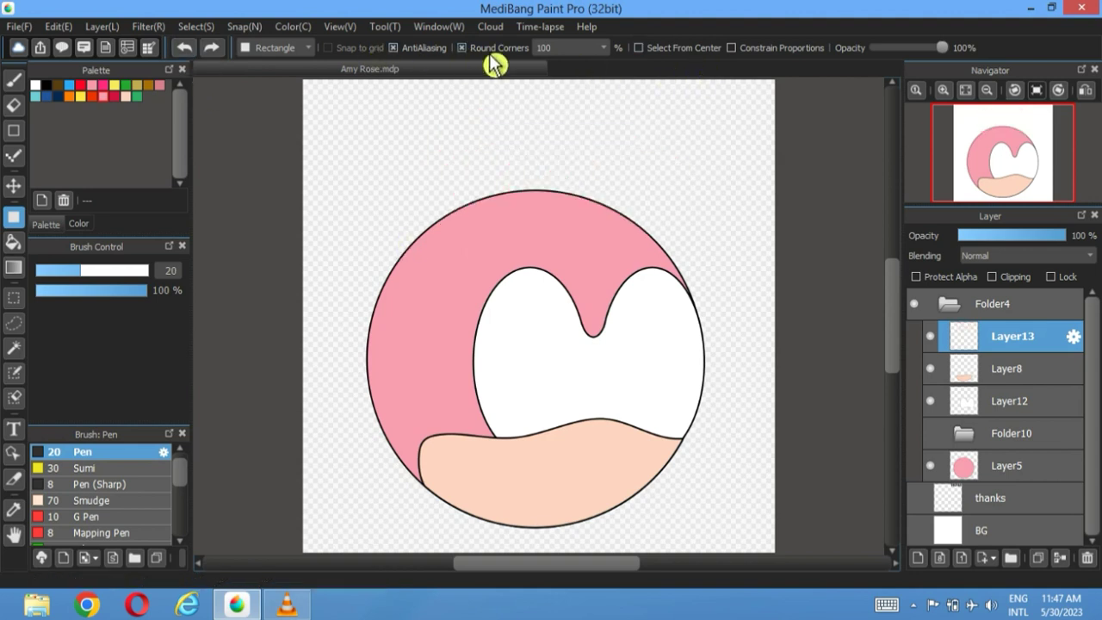
{"action": "left_click_drag", "start_coordinate": [734, 140], "coordinate": [651, 250]}
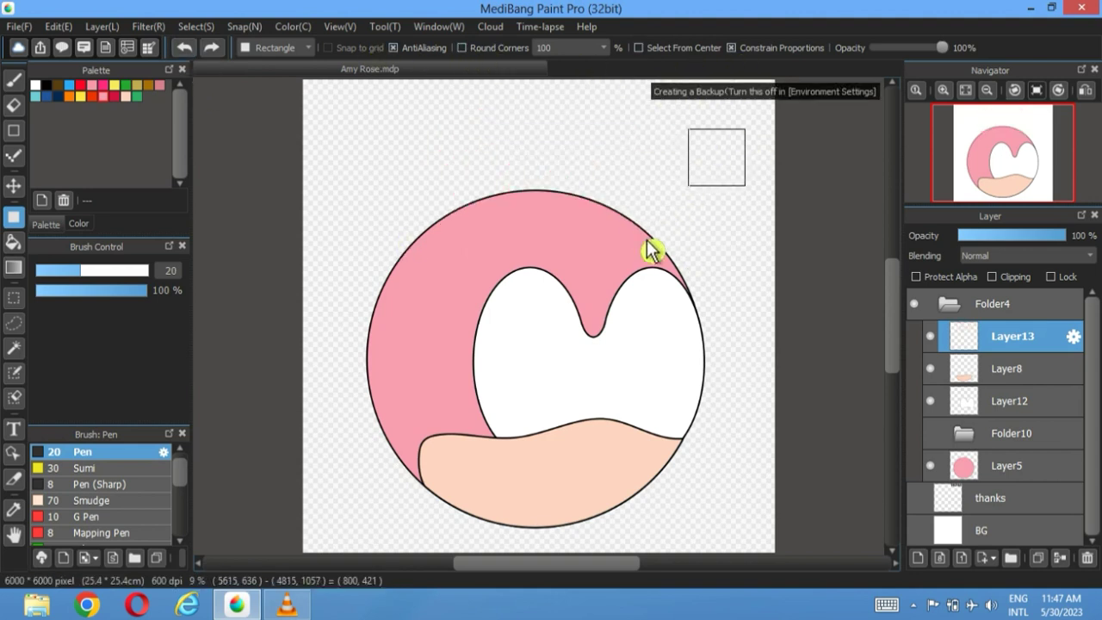
{"action": "left_click_drag", "start_coordinate": [706, 179], "coordinate": [700, 175]}
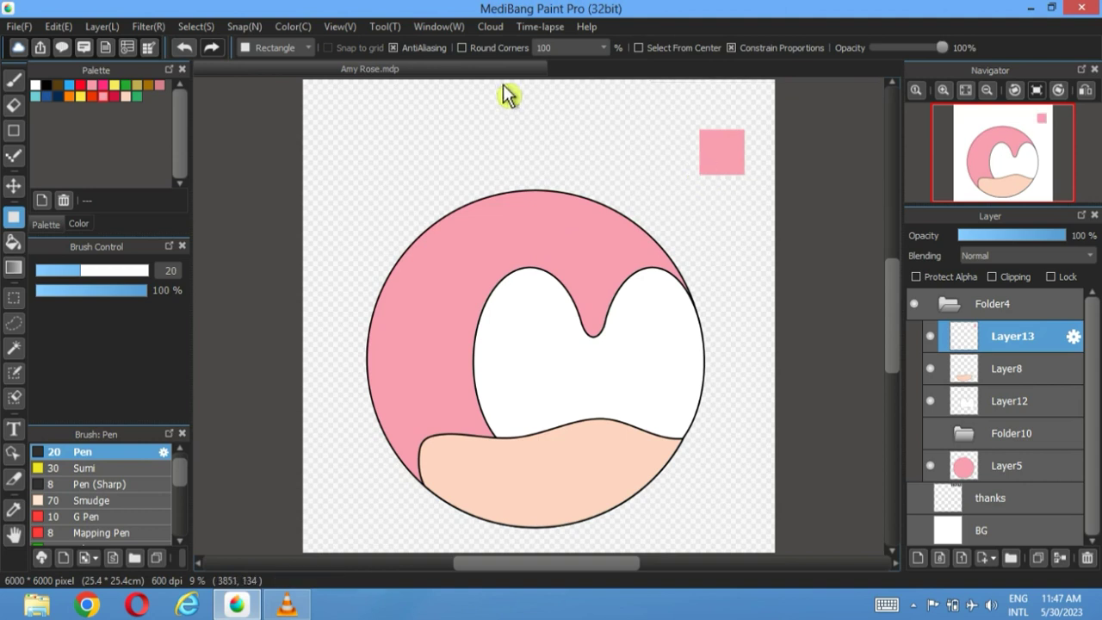
{"action": "left_click", "coordinate": [183, 47]}
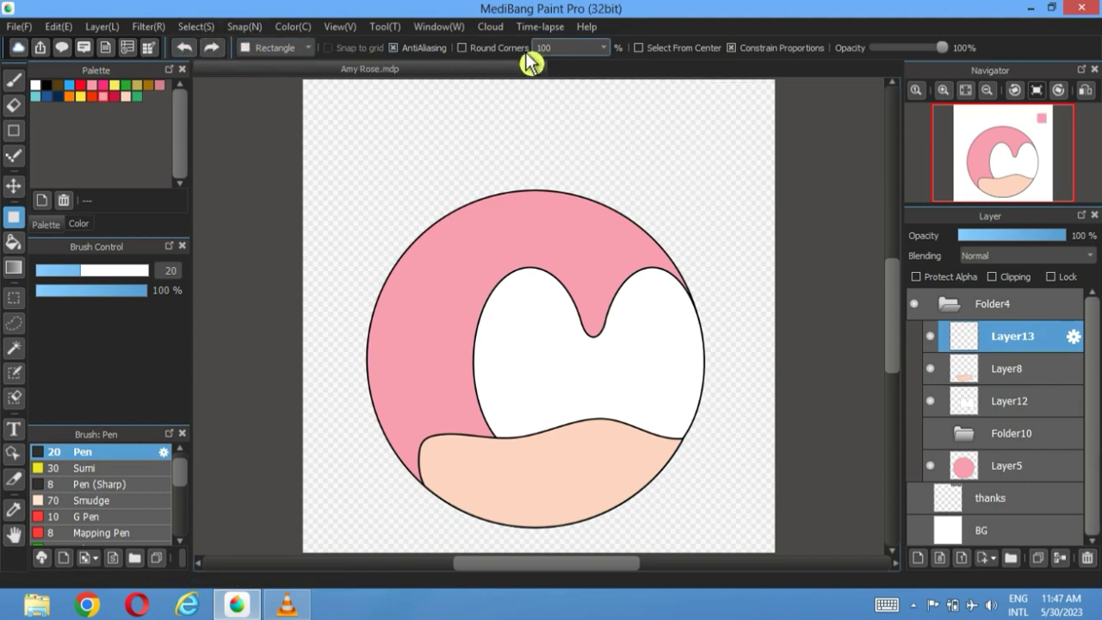
- Draw a pink square with 60% round corners and constrained proportions above the head's upper right side
{"action": "left_click", "coordinate": [604, 48]}
{"action": "left_click", "coordinate": [566, 99]}
{"action": "left_click_drag", "start_coordinate": [724, 111], "coordinate": [627, 171]}
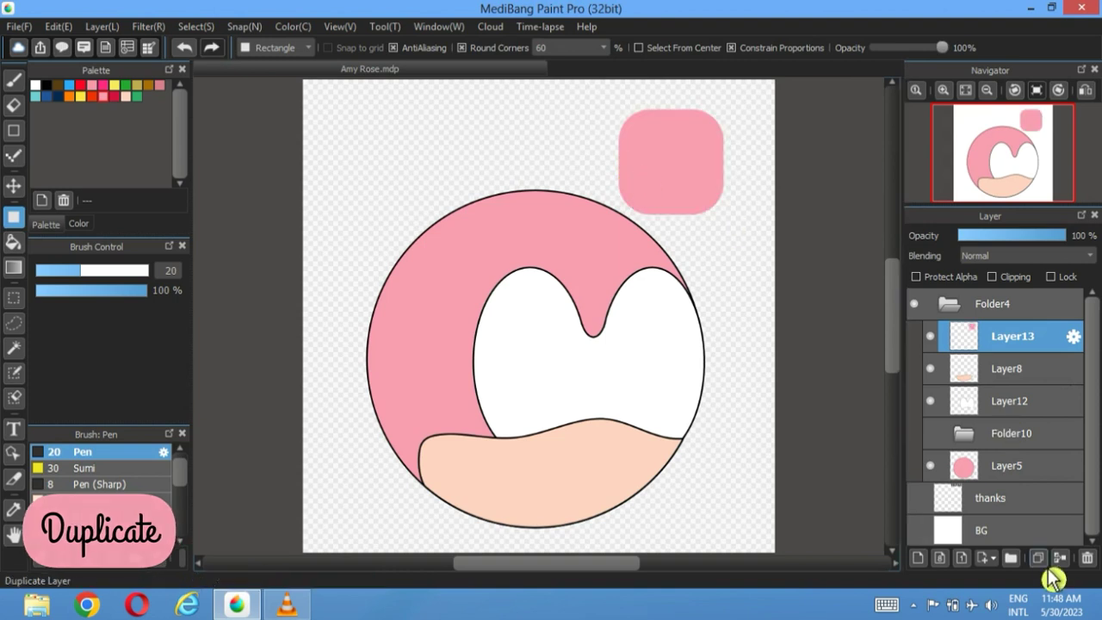
- Duplicate the rounded square's layer, hide the lower copy, and fill the upper copy with the muzzle's peach color
{"action": "left_click", "coordinate": [1038, 557]}
{"action": "left_click", "coordinate": [932, 370]}
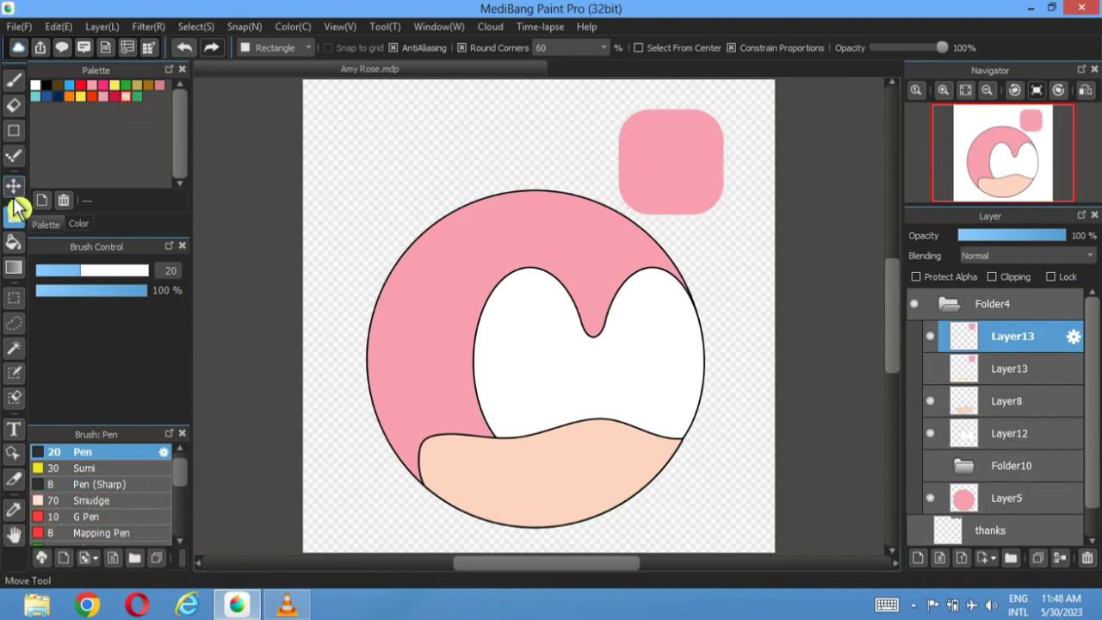
{"action": "left_click", "coordinate": [14, 245]}
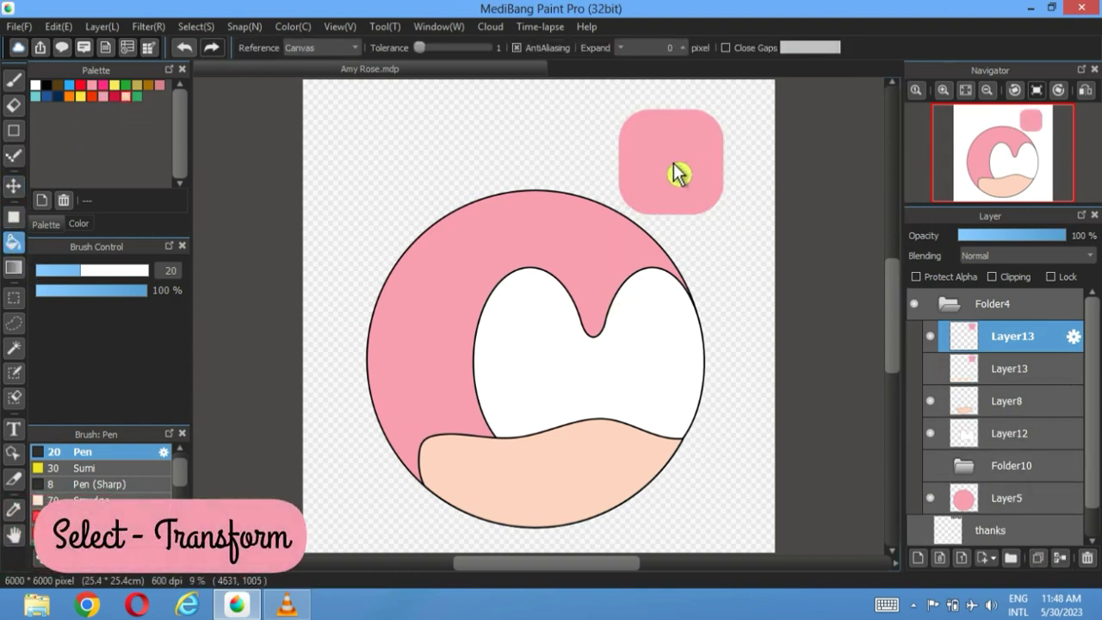
{"action": "left_click", "coordinate": [676, 172]}
- Shrink the peach square around its center with Transform and show the pink square's layer beneath it
{"action": "left_click", "coordinate": [197, 26]}
{"action": "left_click", "coordinate": [239, 226]}
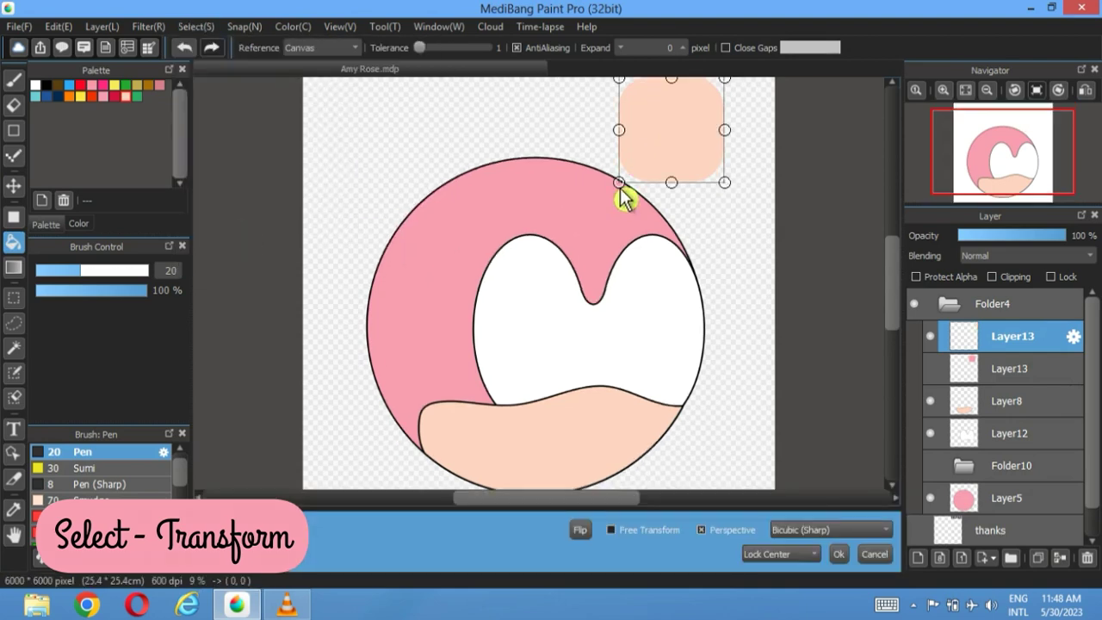
{"action": "left_click_drag", "start_coordinate": [1080, 166], "coordinate": [1012, 153]}
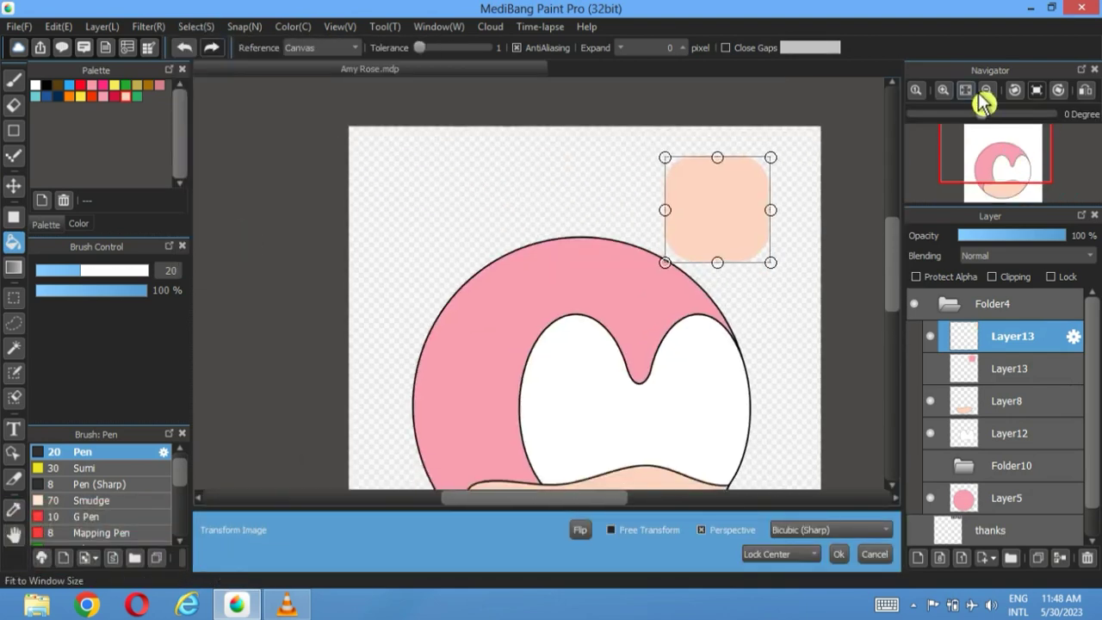
{"action": "left_click", "coordinate": [987, 89]}
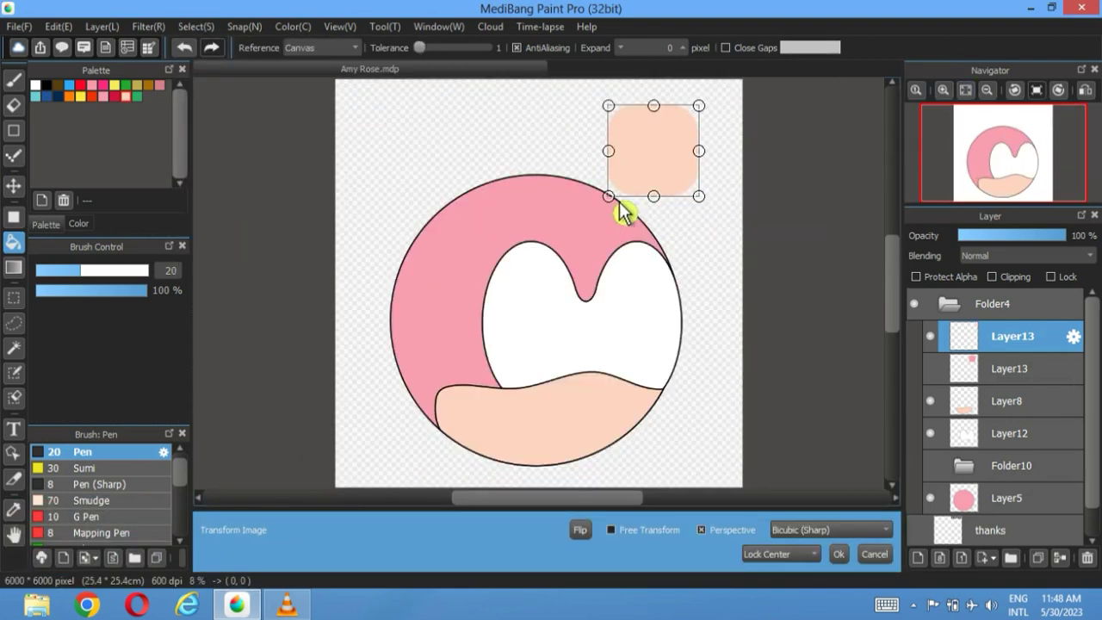
{"action": "left_click", "coordinate": [939, 381]}
{"action": "left_click", "coordinate": [603, 314]}
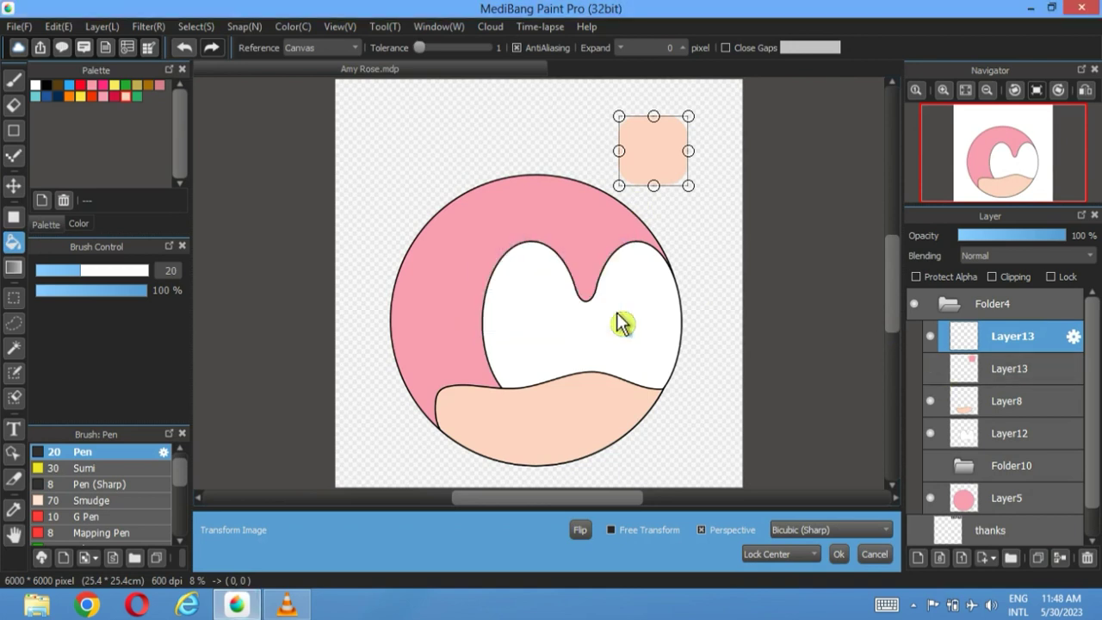
{"action": "left_click", "coordinate": [838, 553]}
{"action": "left_click", "coordinate": [930, 368]}
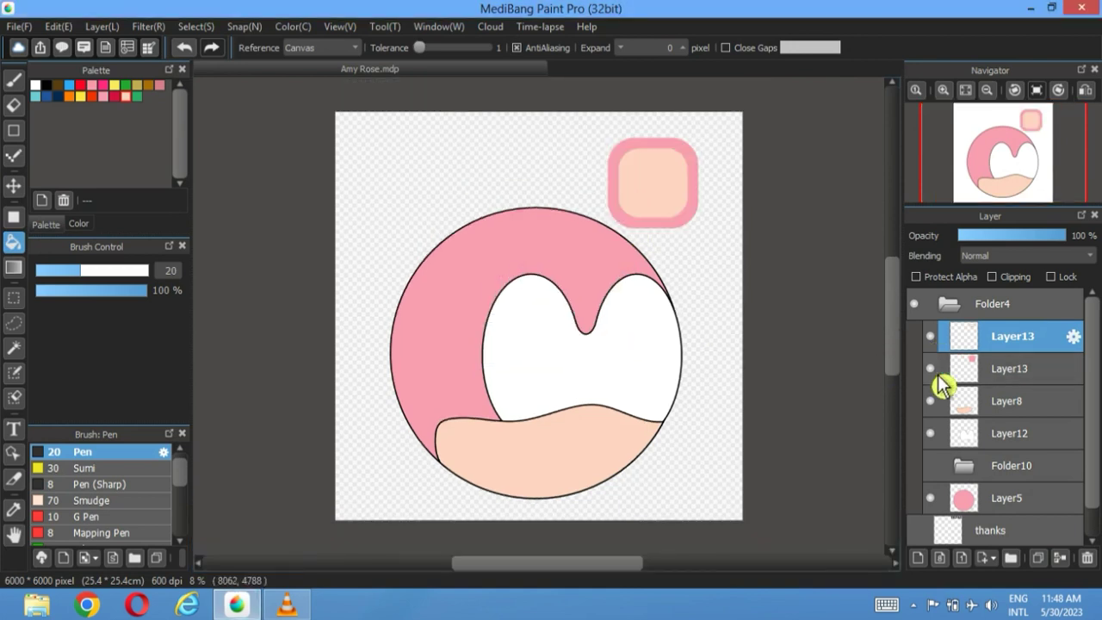
- Group the peach and pink square layers in a new folder and collapse it
{"action": "left_click", "coordinate": [1012, 558]}
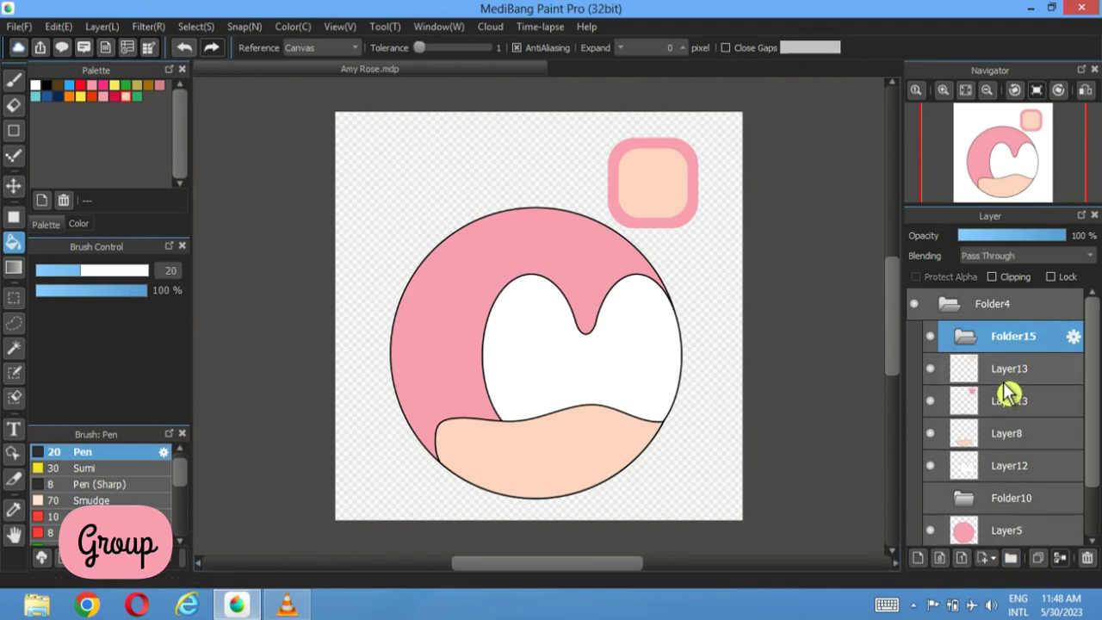
{"action": "left_click", "coordinate": [1003, 375]}
{"action": "left_click", "coordinate": [1008, 401], "text": "shift"}
{"action": "left_click_drag", "start_coordinate": [1008, 400], "coordinate": [977, 353]}
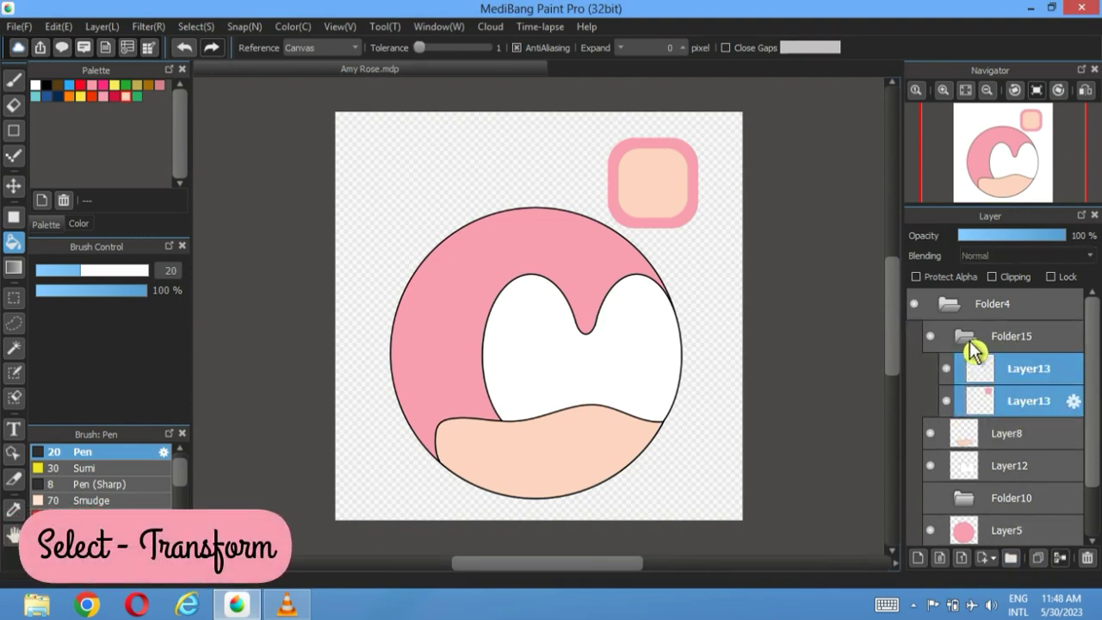
{"action": "left_click", "coordinate": [965, 336]}
- Rotate the folder's nested squares with Transform so they stand on one corner as a diamond
{"action": "left_click", "coordinate": [196, 27]}
{"action": "left_click", "coordinate": [220, 223]}
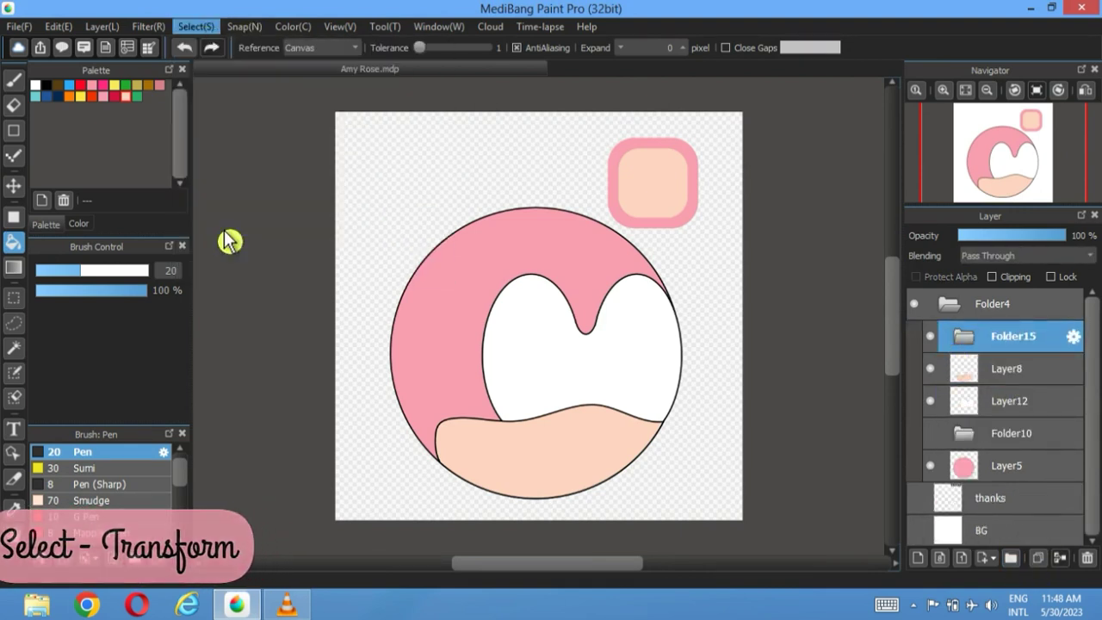
{"action": "left_click_drag", "start_coordinate": [561, 236], "coordinate": [564, 157]}
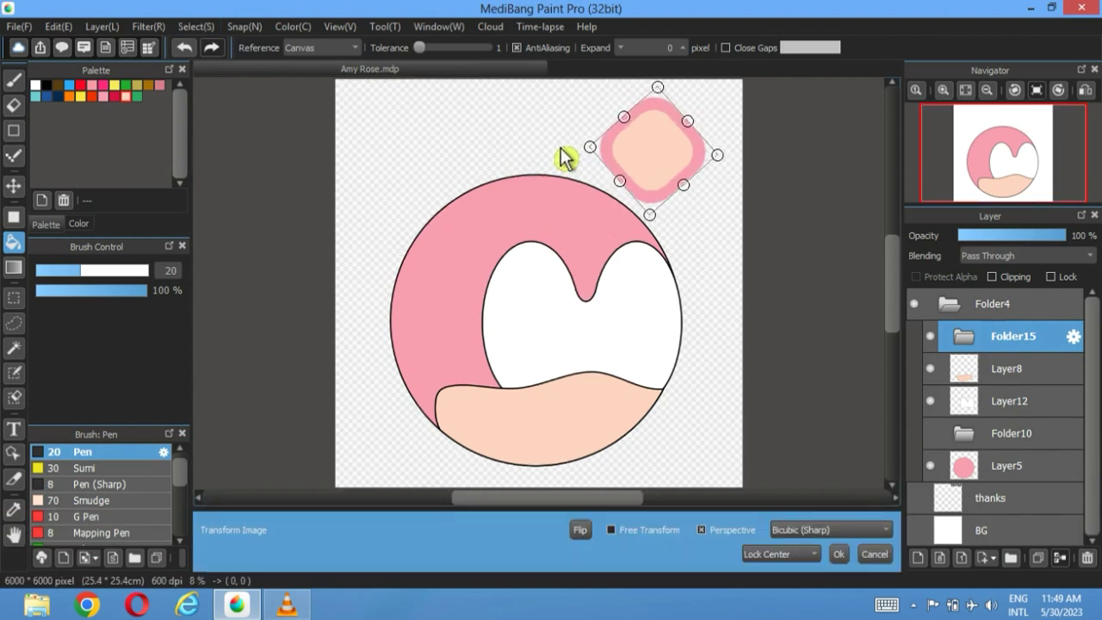
{"action": "left_click", "coordinate": [838, 554]}
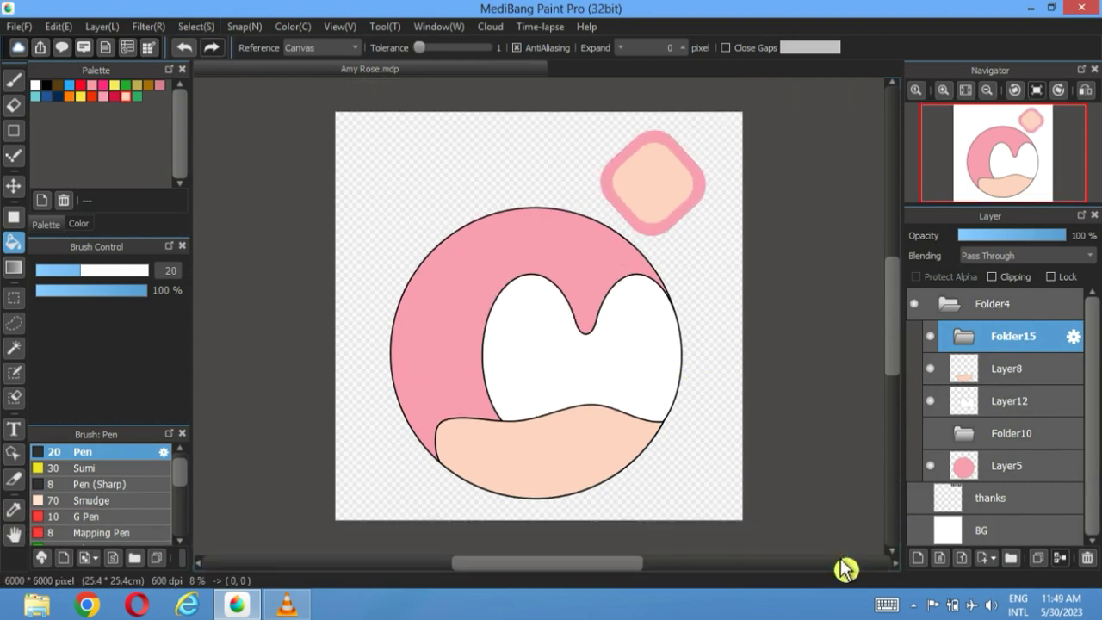
- Hide the peach square inside the collapsed folder and select the pink square's layer
{"action": "left_click", "coordinate": [990, 400]}
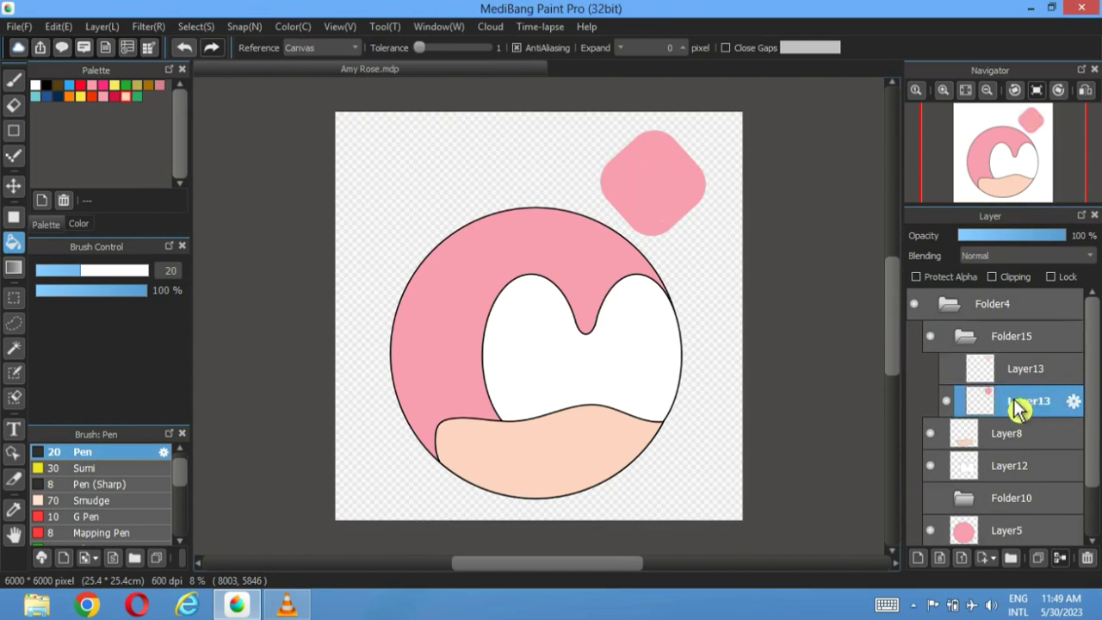
{"action": "left_click", "coordinate": [196, 27]}
{"action": "left_click", "coordinate": [243, 255]}
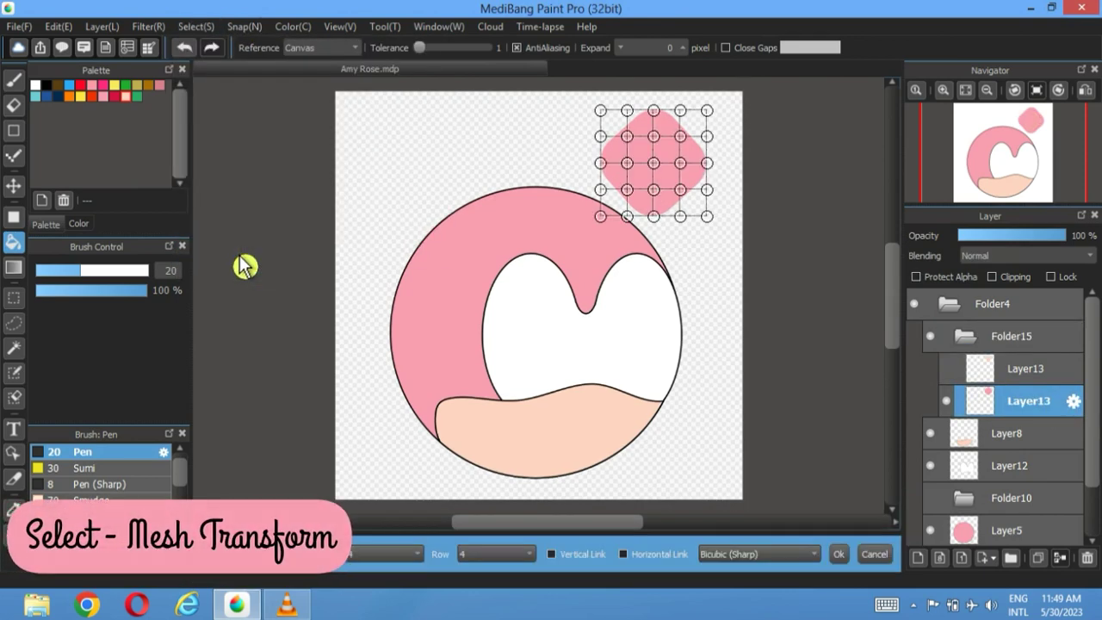
{"action": "scroll", "coordinate": [576, 184], "scroll_direction": "up", "scroll_amount": 3}
{"action": "left_click_drag", "start_coordinate": [508, 261], "coordinate": [403, 390]}
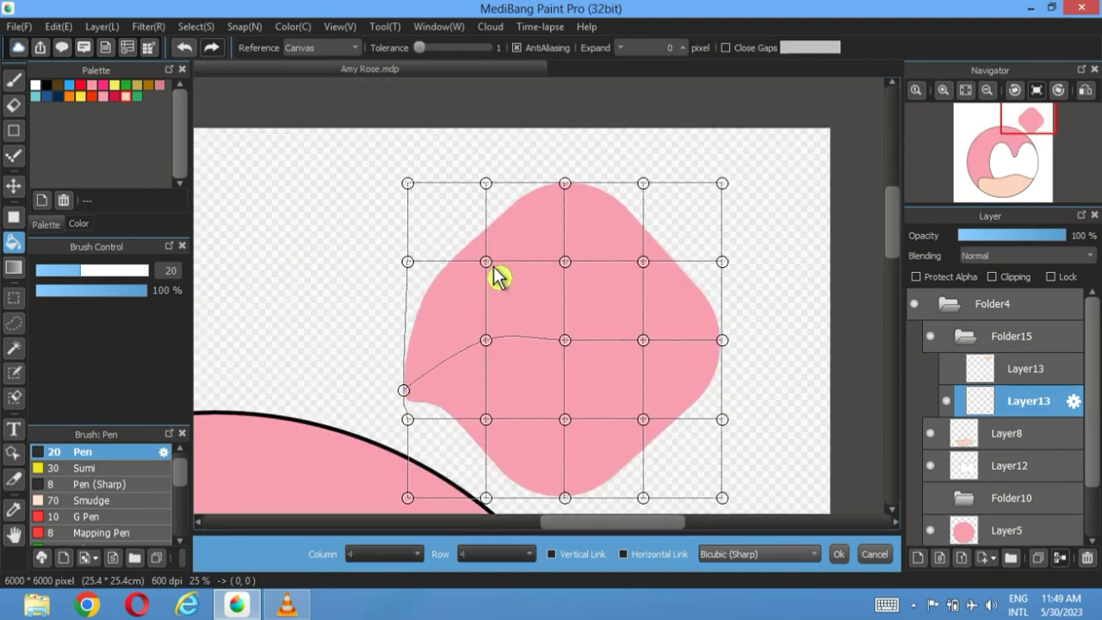
{"action": "left_click_drag", "start_coordinate": [408, 262], "coordinate": [418, 274]}
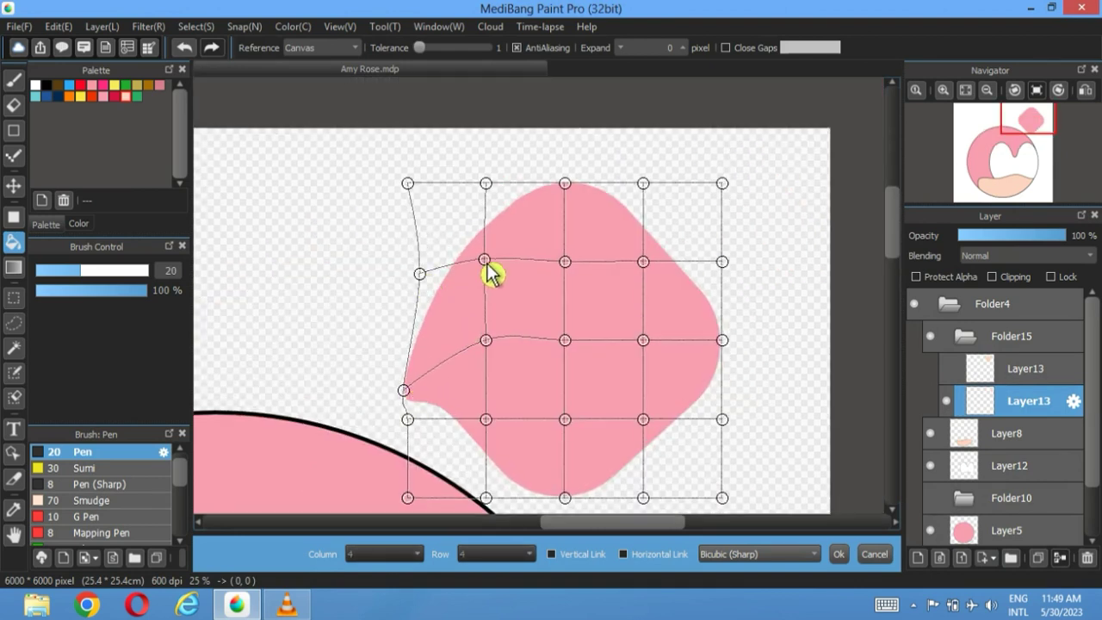
{"action": "left_click_drag", "start_coordinate": [493, 188], "coordinate": [484, 184]}
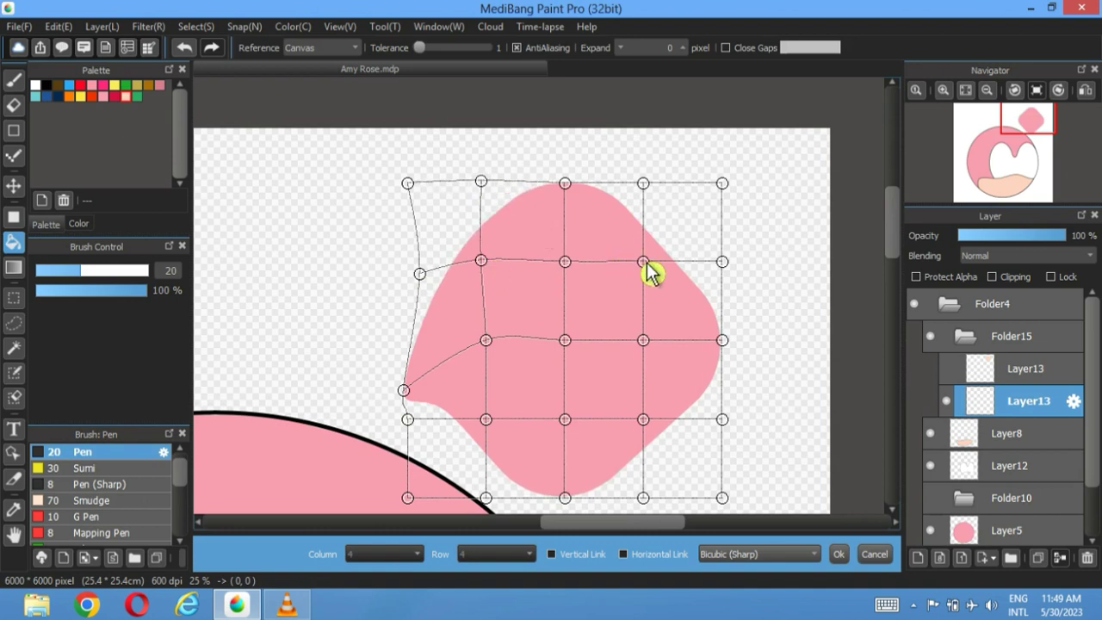
{"action": "left_click_drag", "start_coordinate": [724, 342], "coordinate": [713, 378]}
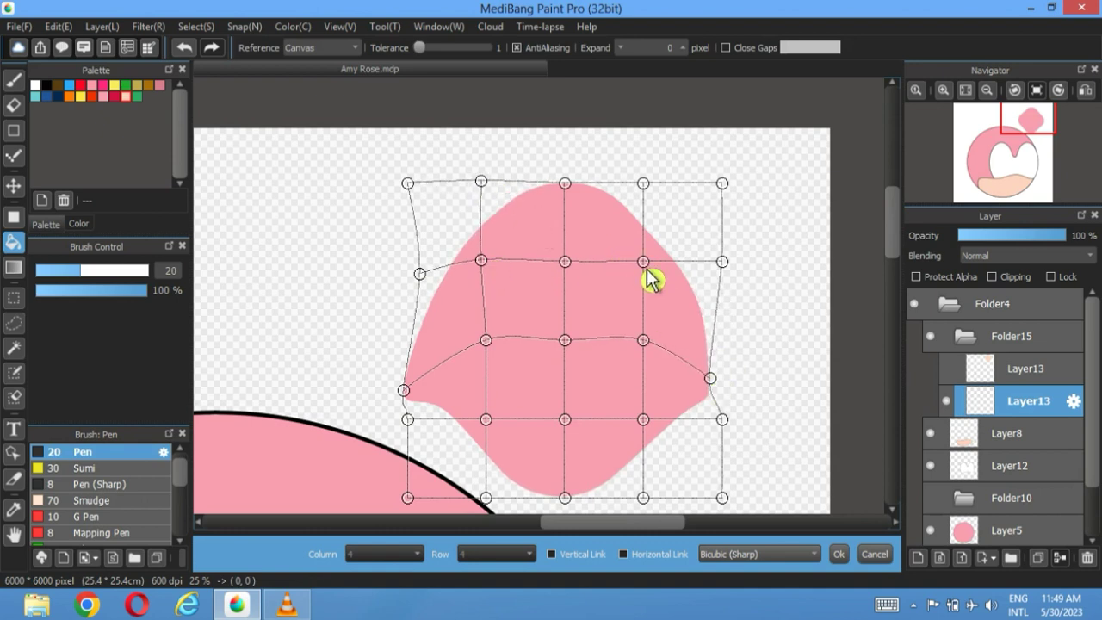
{"action": "mouse_move", "coordinate": [724, 186]}
{"action": "left_mouse_down"}
{"action": "mouse_move", "coordinate": [740, 181]}
{"action": "mouse_move", "coordinate": [709, 188]}
{"action": "mouse_move", "coordinate": [727, 183]}
{"action": "left_mouse_up"}
{"action": "mouse_move", "coordinate": [643, 262]}
{"action": "left_mouse_down"}
{"action": "mouse_move", "coordinate": [631, 266]}
{"action": "mouse_move", "coordinate": [652, 282]}
{"action": "left_mouse_up"}
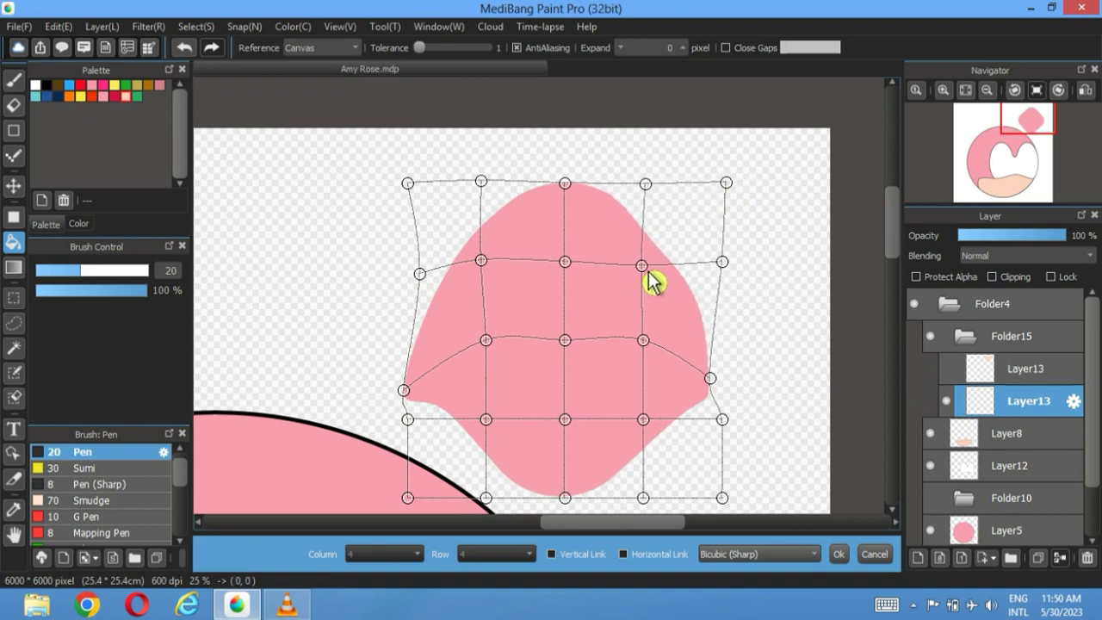
{"action": "left_click_drag", "start_coordinate": [651, 354], "coordinate": [642, 367]}
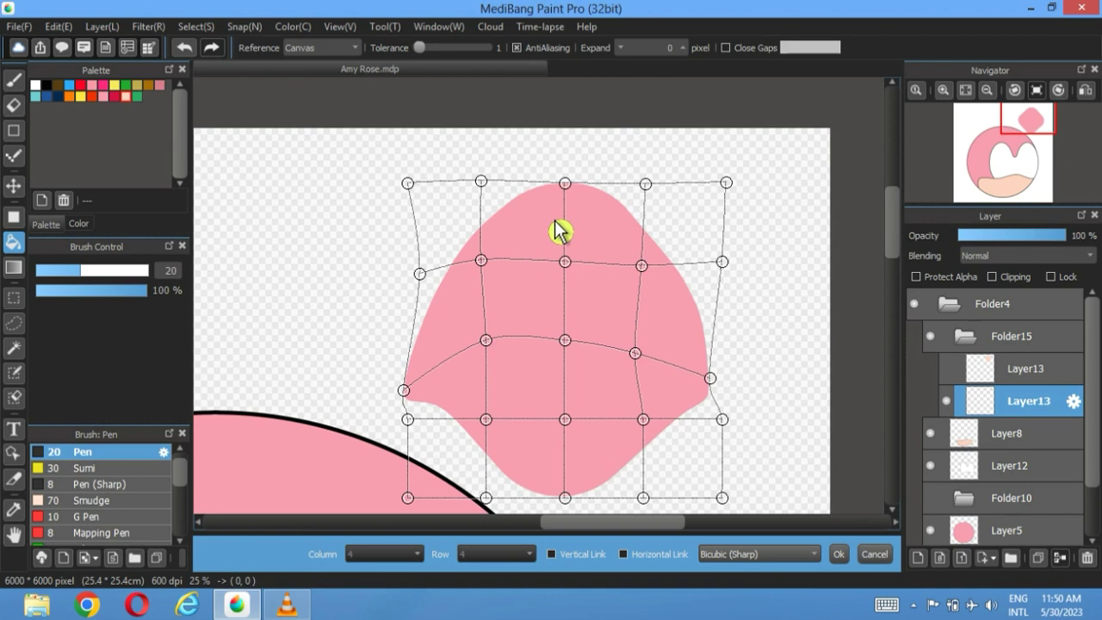
{"action": "left_click", "coordinate": [874, 554]}
- Narrow the pink diamond horizontally and stretch it vertically around its center with Transform
{"action": "left_click", "coordinate": [196, 27]}
{"action": "left_click", "coordinate": [237, 227]}
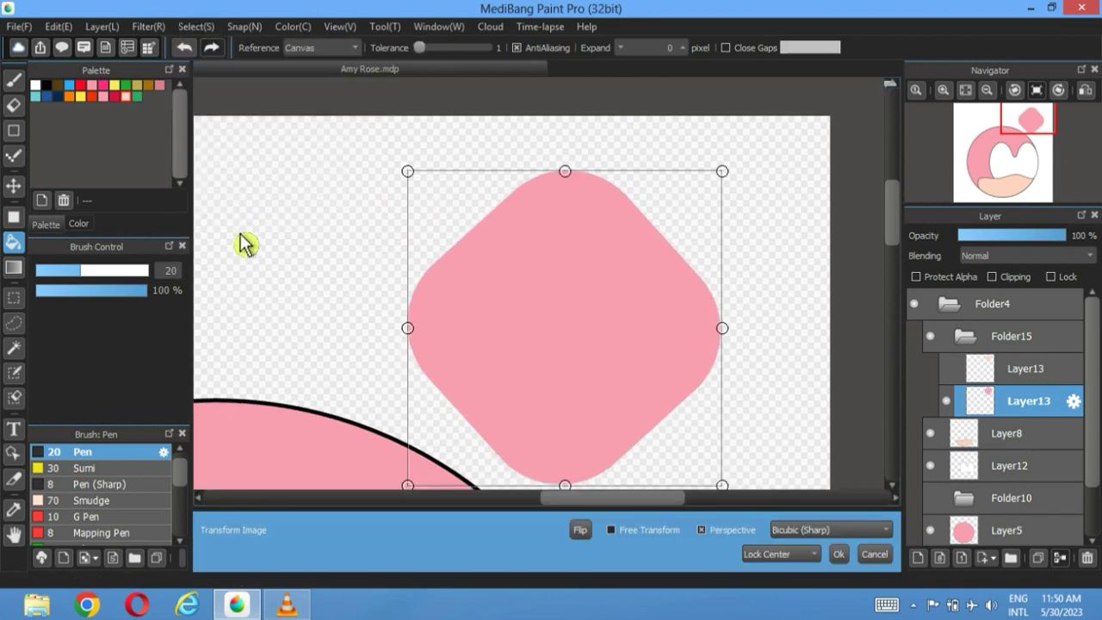
{"action": "left_click_drag", "start_coordinate": [412, 343], "coordinate": [439, 341]}
{"action": "left_click_drag", "start_coordinate": [582, 183], "coordinate": [578, 161]}
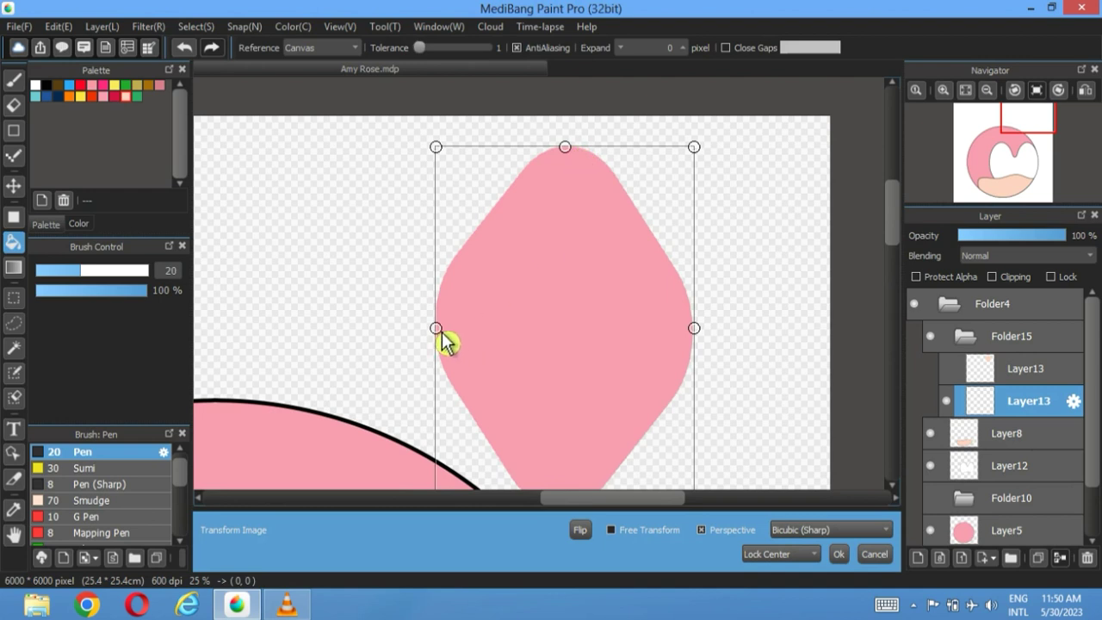
{"action": "left_click", "coordinate": [842, 556]}
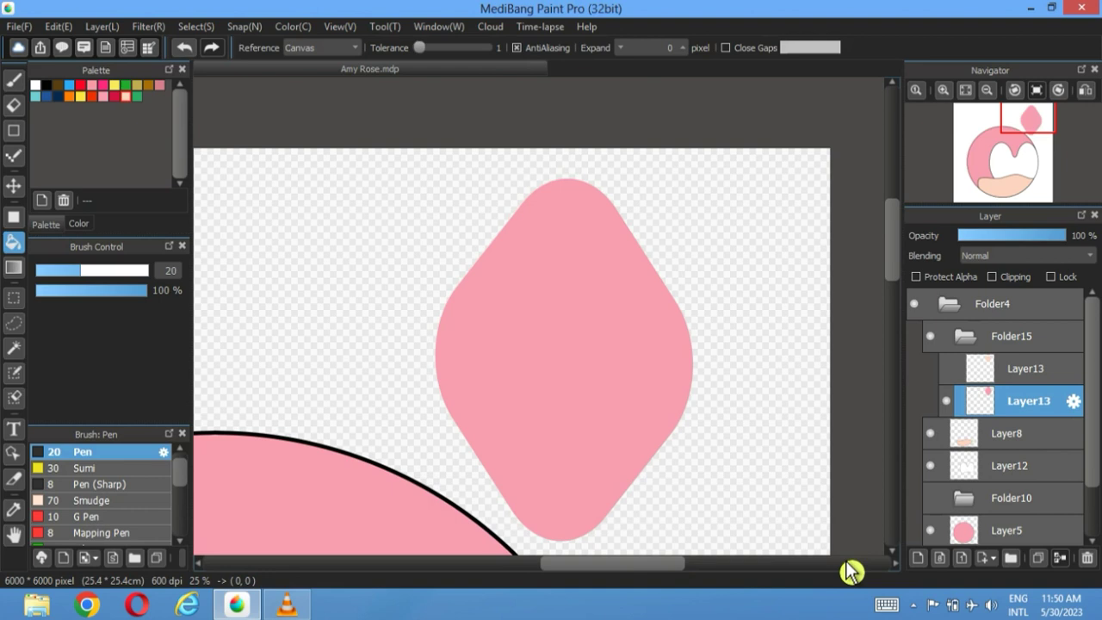
- Cut away the lower half of the pink diamond with a rectangular selection, leaving a flat-based rounded triangle
{"action": "left_click", "coordinate": [13, 298]}
{"action": "left_click_drag", "start_coordinate": [712, 542], "coordinate": [419, 370]}
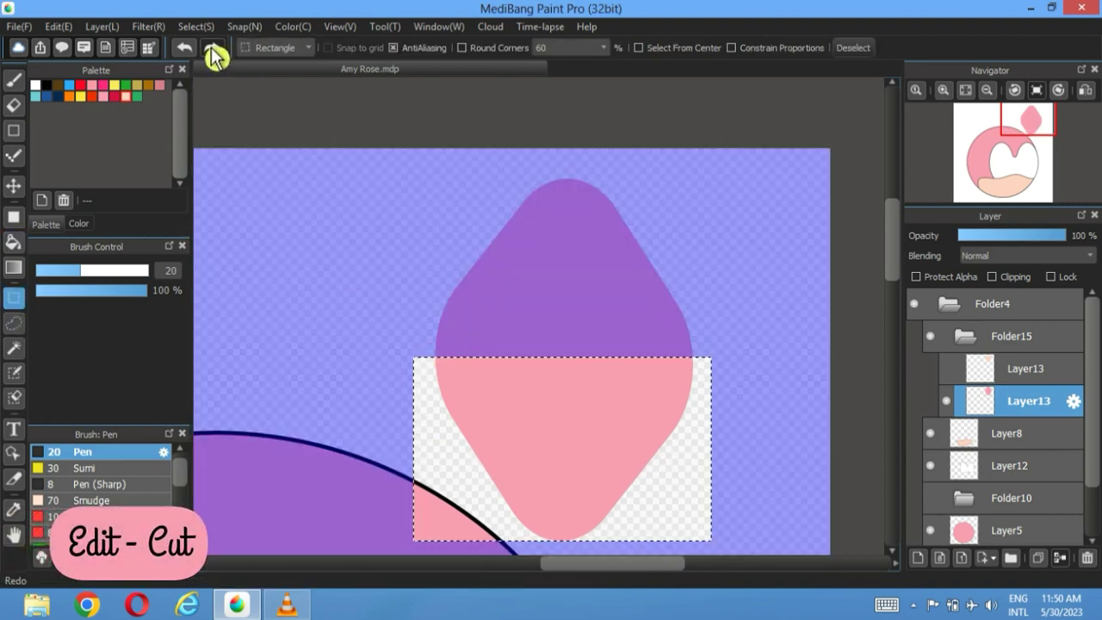
{"action": "left_click", "coordinate": [59, 27]}
{"action": "left_click", "coordinate": [84, 92]}
{"action": "key", "text": "ctrl+d"}
{"action": "left_click", "coordinate": [196, 27]}
{"action": "left_click", "coordinate": [227, 246]}
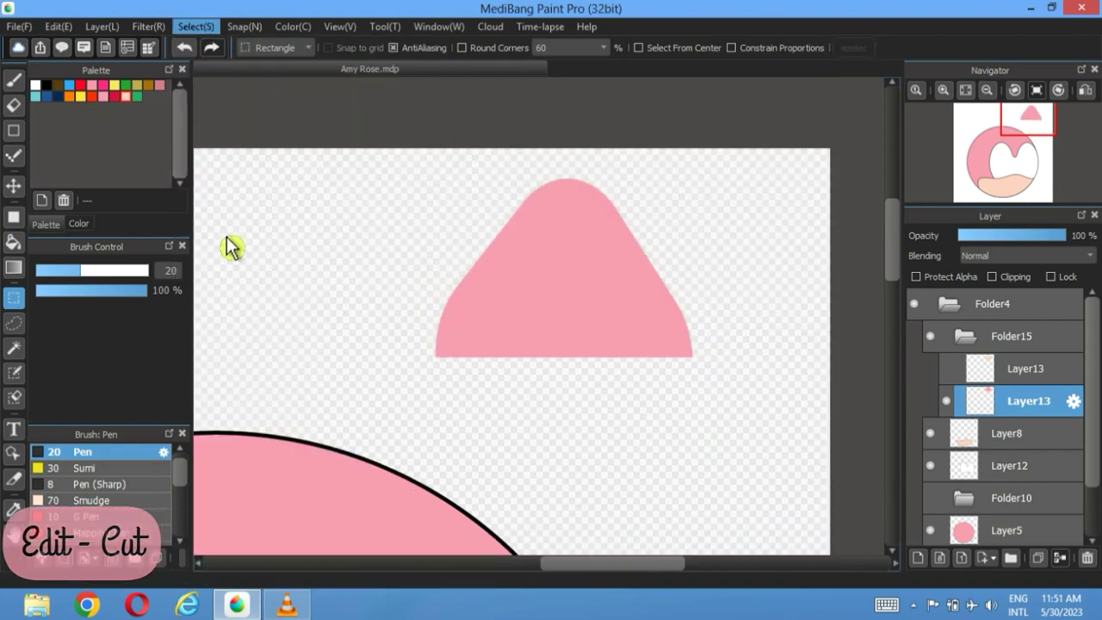
{"action": "scroll", "coordinate": [517, 366], "scroll_direction": "down", "scroll_amount": 2}
{"action": "left_click", "coordinate": [884, 562]}
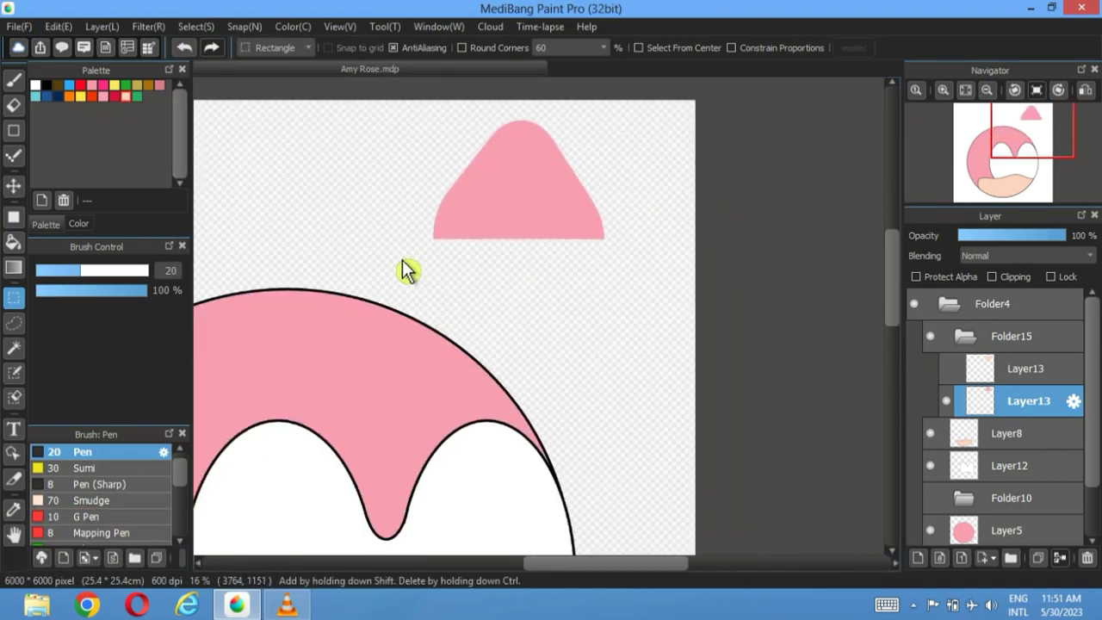
- Cut any leftover pixels from the area below the pink triangle and clear the selection
{"action": "left_click_drag", "start_coordinate": [391, 247], "coordinate": [682, 546]}
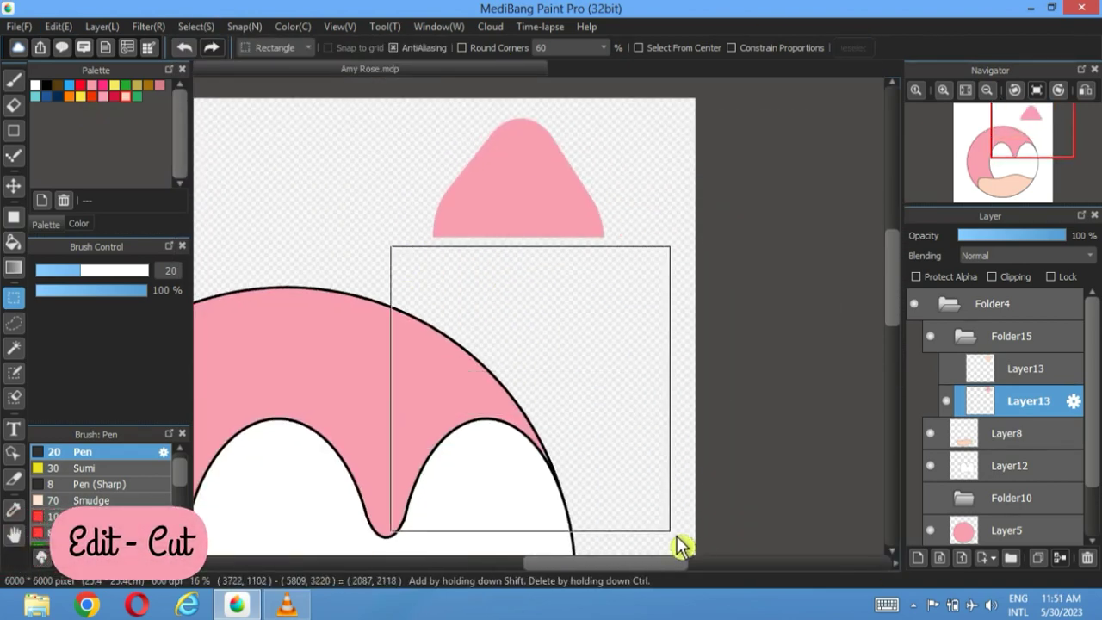
{"action": "left_click", "coordinate": [59, 27]}
{"action": "left_click", "coordinate": [859, 69]}
{"action": "left_click", "coordinate": [853, 47]}
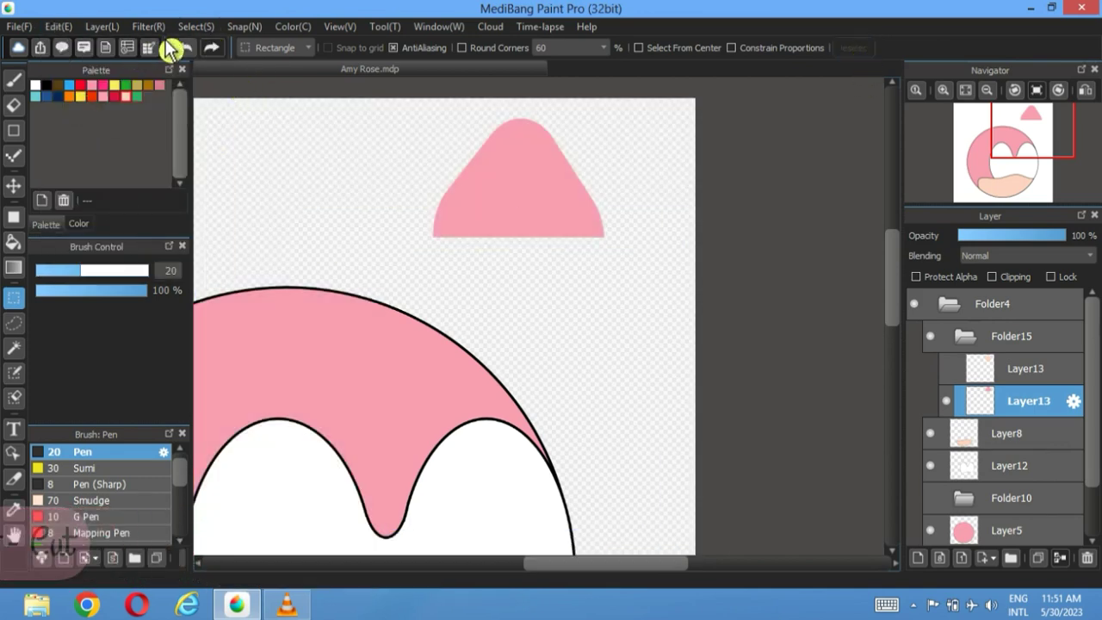
- Narrow the pink triangle with Transform, move it beside the upper-left edge of the head, and tilt it outward as an ear
{"action": "left_click", "coordinate": [197, 27]}
{"action": "left_click", "coordinate": [313, 247]}
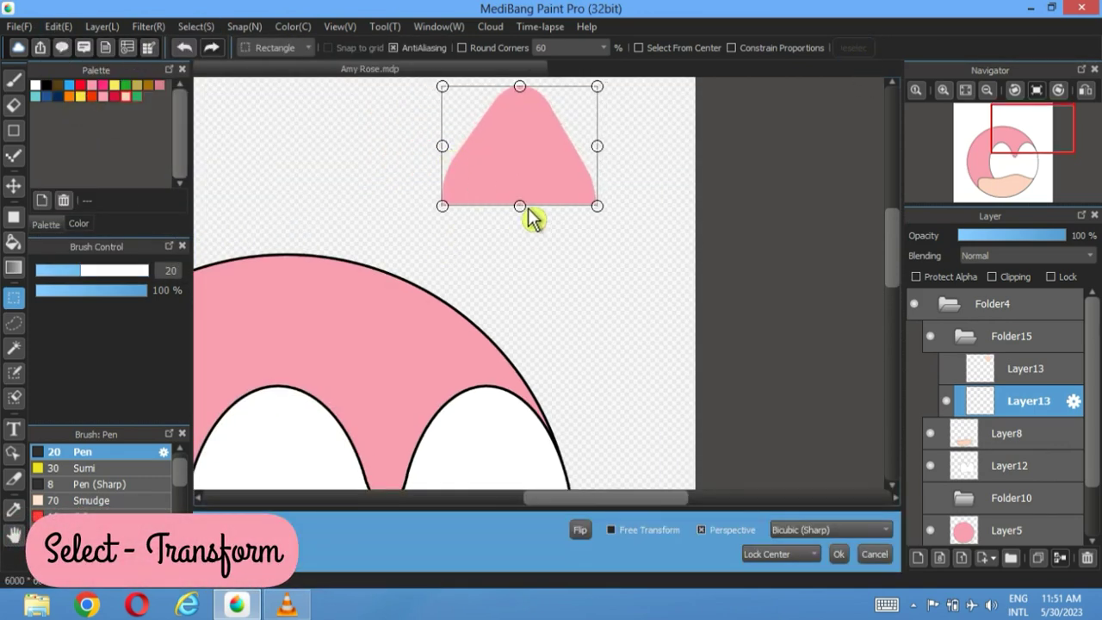
{"action": "left_click_drag", "start_coordinate": [523, 209], "coordinate": [353, 188]}
{"action": "left_click", "coordinate": [1009, 173]}
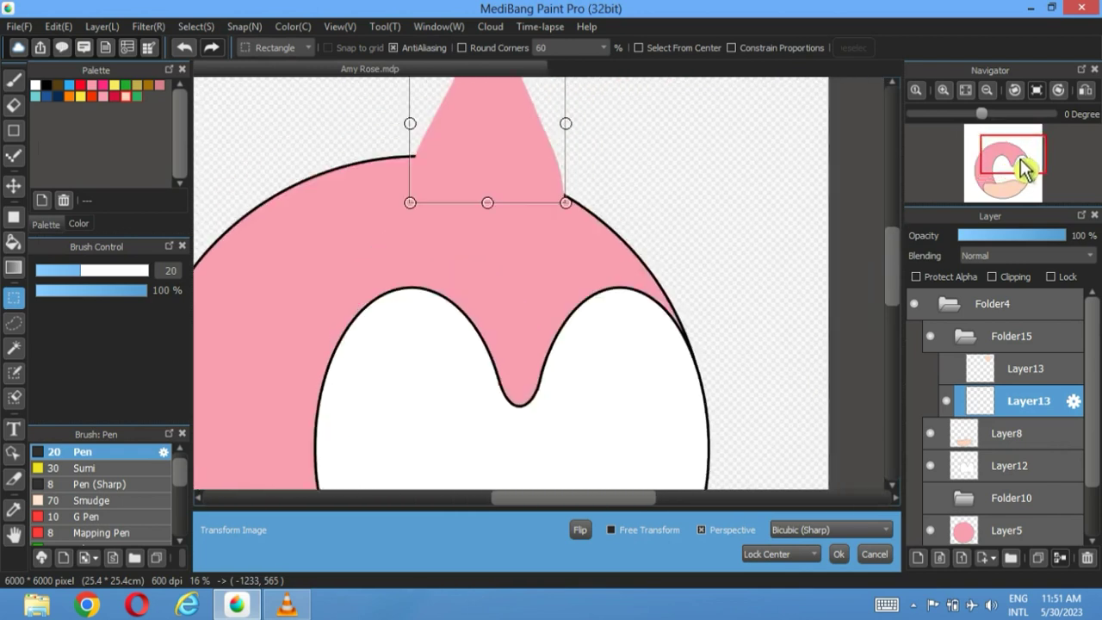
{"action": "scroll", "coordinate": [844, 180], "scroll_direction": "down", "scroll_amount": 2}
{"action": "left_click_drag", "start_coordinate": [508, 121], "coordinate": [450, 160]}
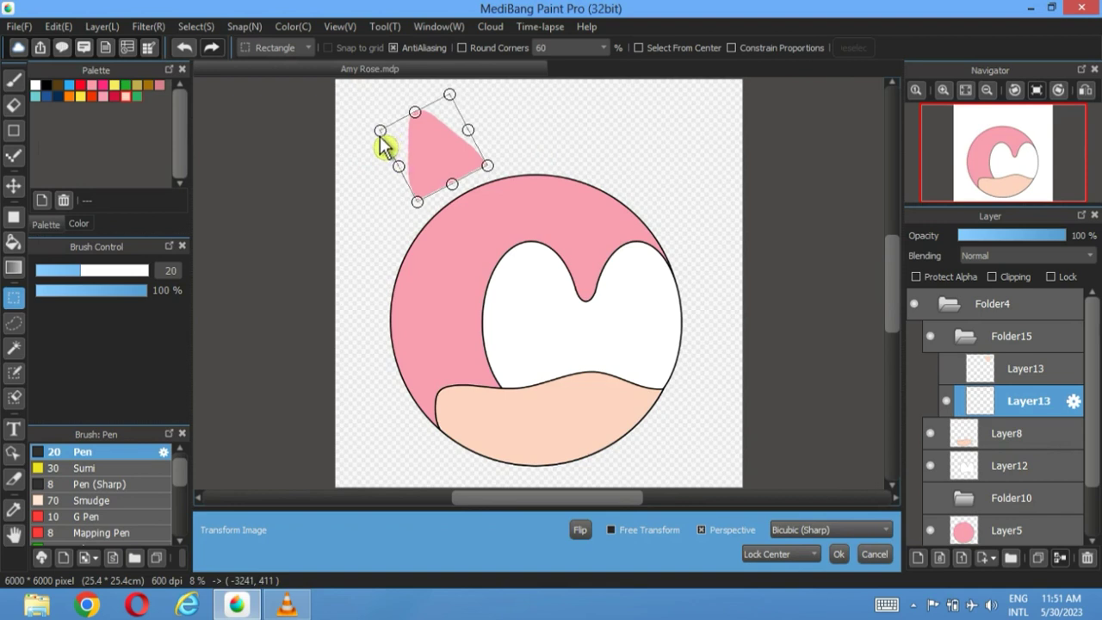
{"action": "left_click_drag", "start_coordinate": [381, 137], "coordinate": [379, 143]}
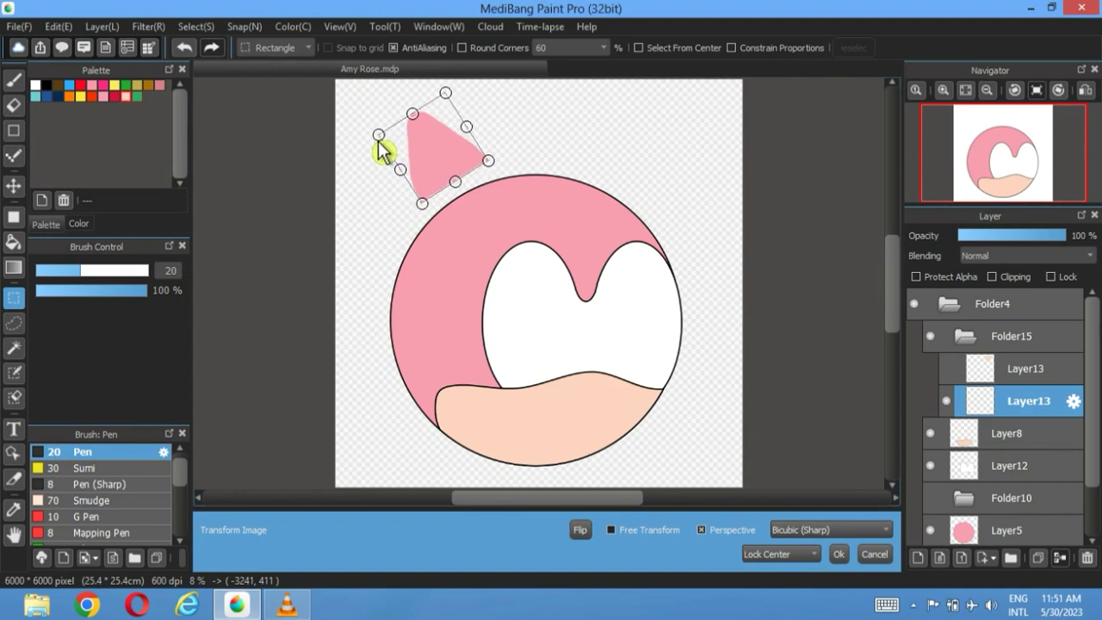
{"action": "left_click", "coordinate": [844, 556]}
- Replace the old peach square's layer with a duplicate of the ear filled in peach, hiding the lower pink copy
{"action": "left_click", "coordinate": [1025, 368]}
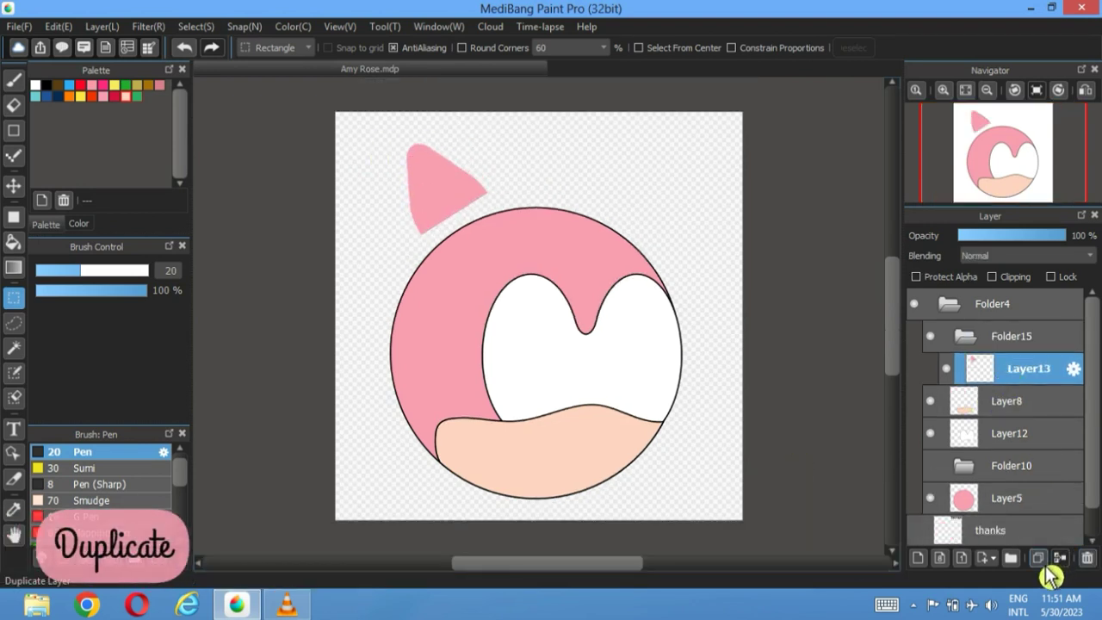
{"action": "left_click", "coordinate": [1042, 560]}
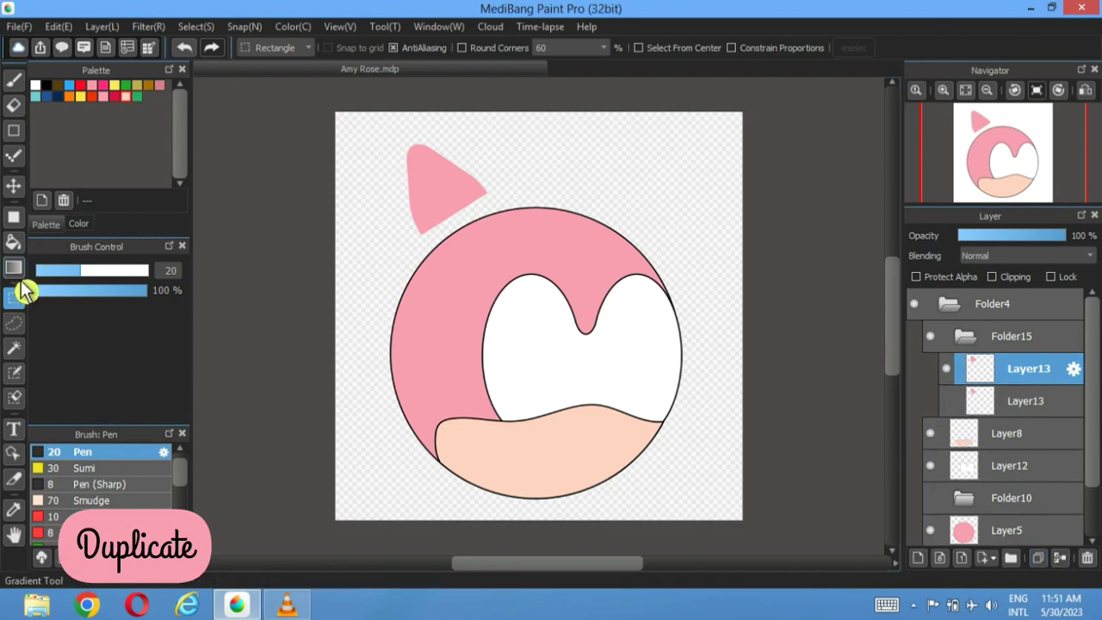
{"action": "left_click", "coordinate": [14, 241]}
{"action": "left_click", "coordinate": [456, 204]}
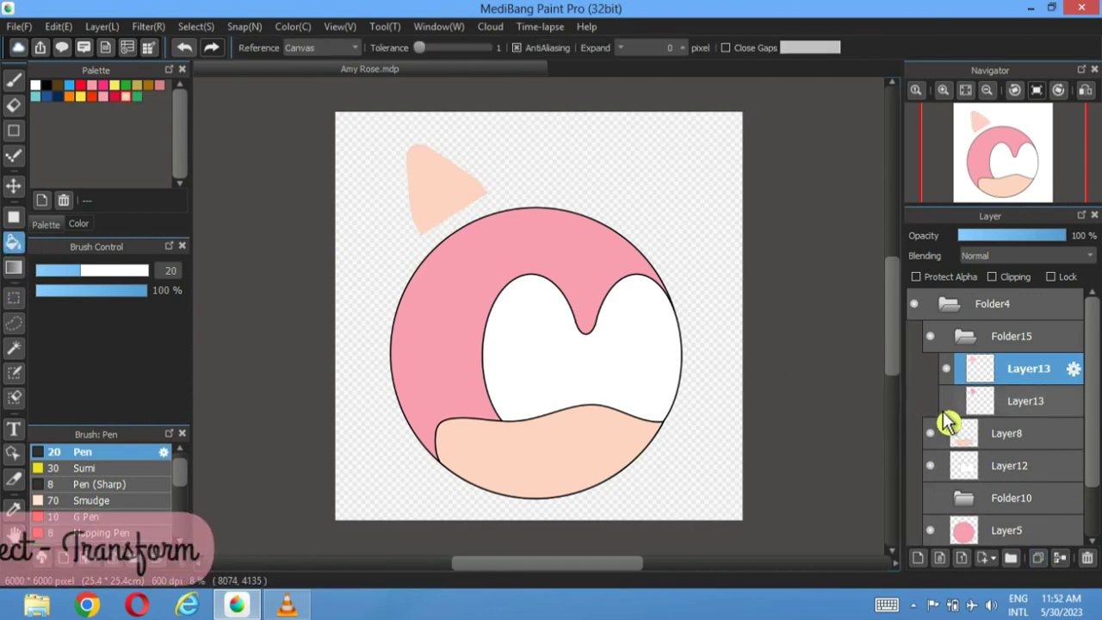
- Show the pink ear again and shrink the peach copy with Transform, centering it inside as the inner ear
{"action": "left_click", "coordinate": [946, 401]}
{"action": "left_click", "coordinate": [195, 26]}
{"action": "left_click", "coordinate": [250, 219]}
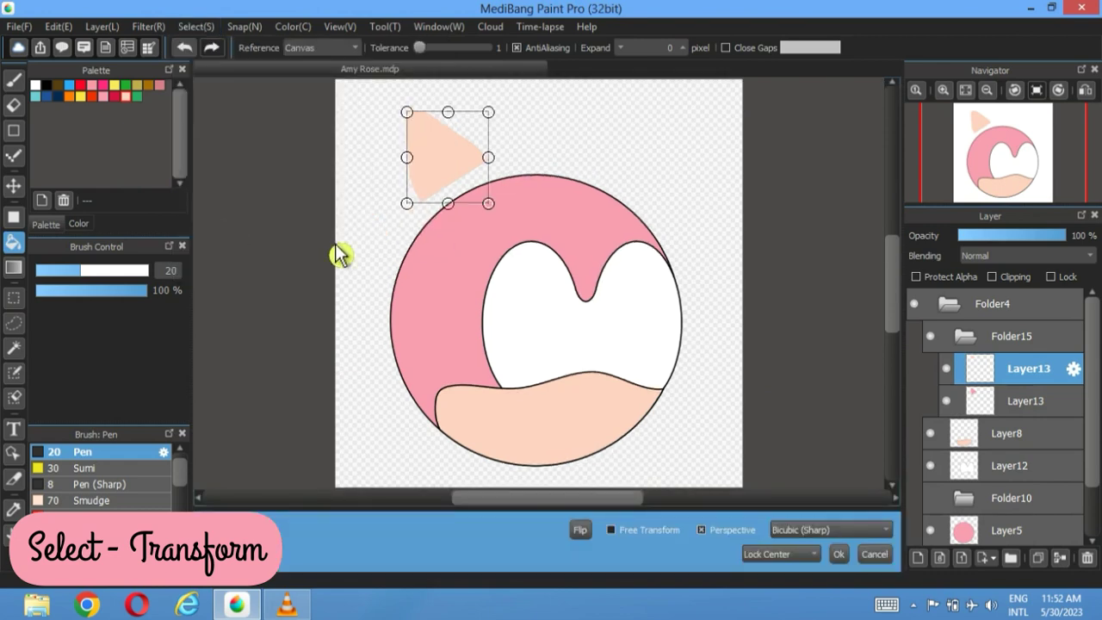
{"action": "left_click_drag", "start_coordinate": [408, 204], "coordinate": [423, 197]}
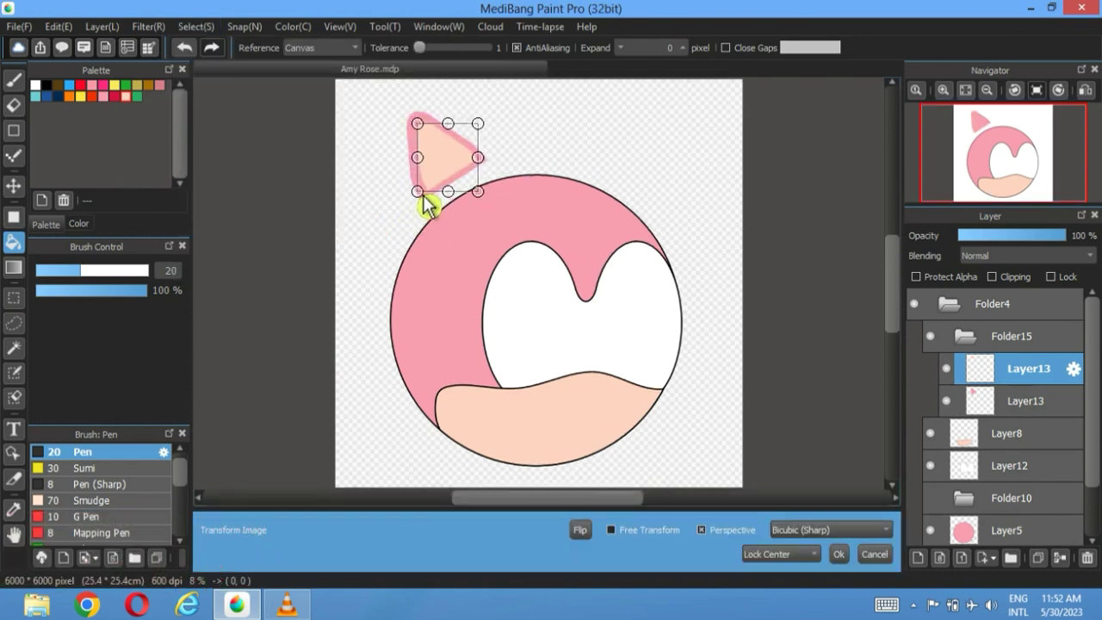
{"action": "scroll", "coordinate": [428, 204], "scroll_direction": "up", "scroll_amount": 3}
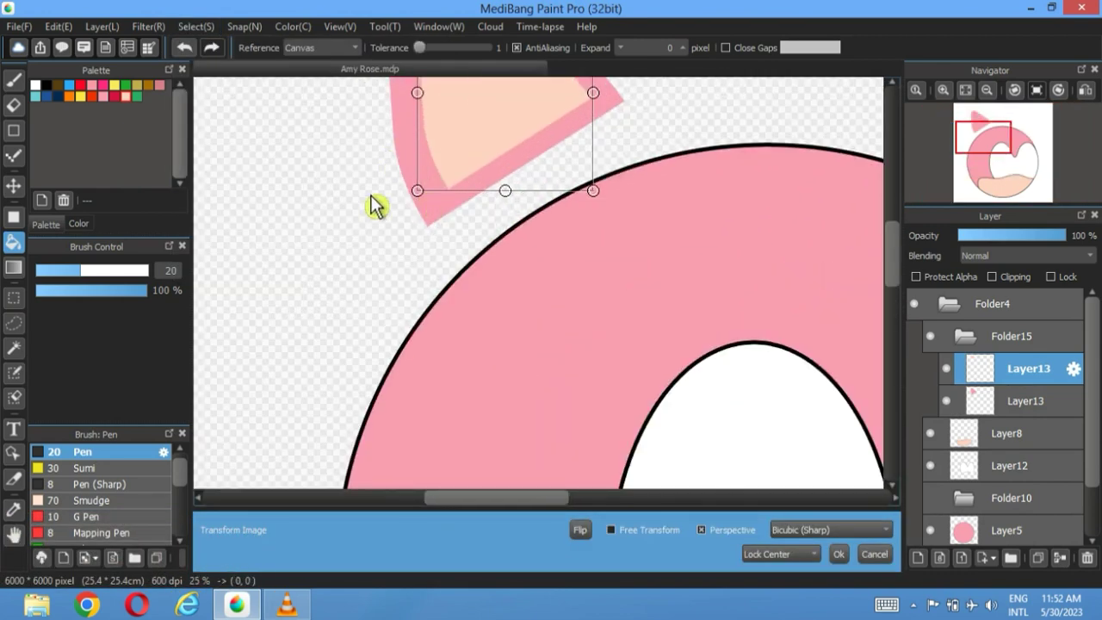
{"action": "scroll", "coordinate": [369, 205], "scroll_direction": "up", "scroll_amount": 2}
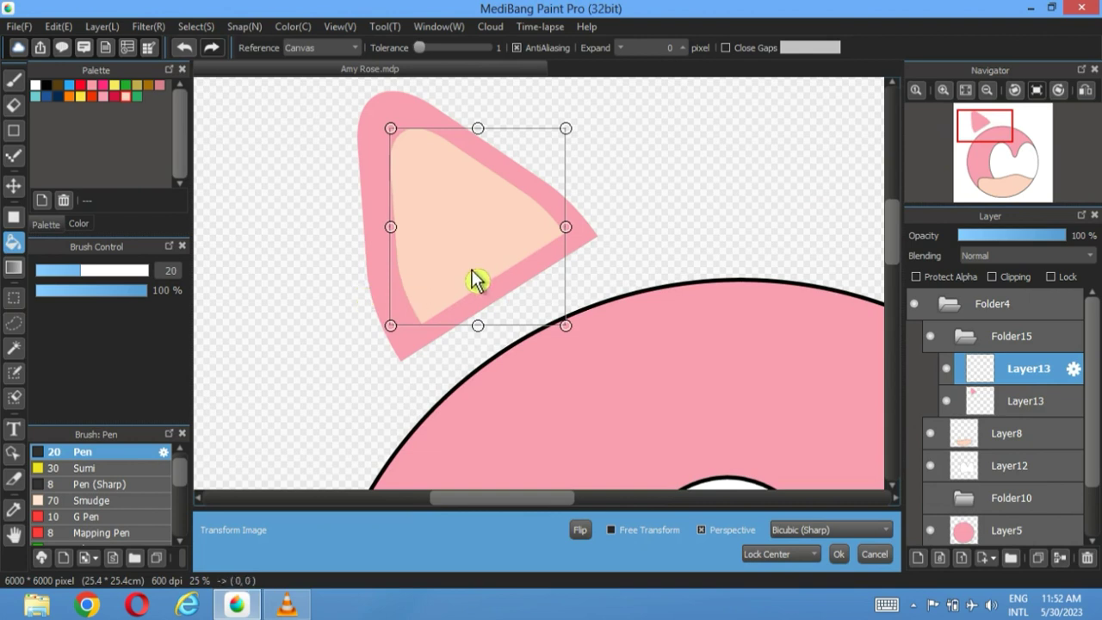
{"action": "left_click_drag", "start_coordinate": [500, 246], "coordinate": [493, 247]}
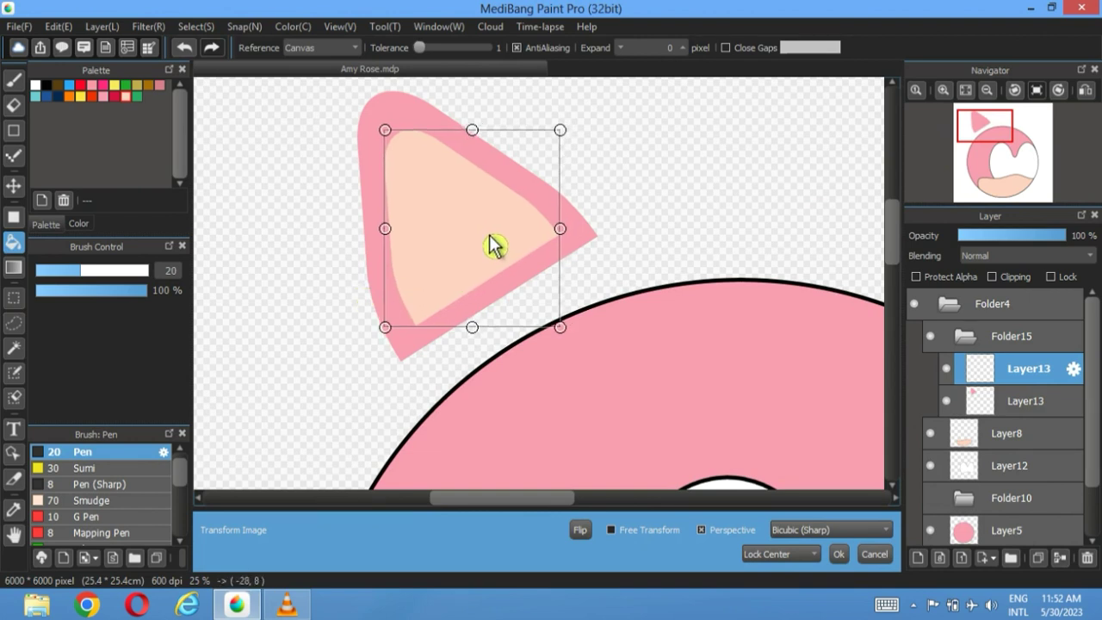
{"action": "left_click", "coordinate": [838, 554]}
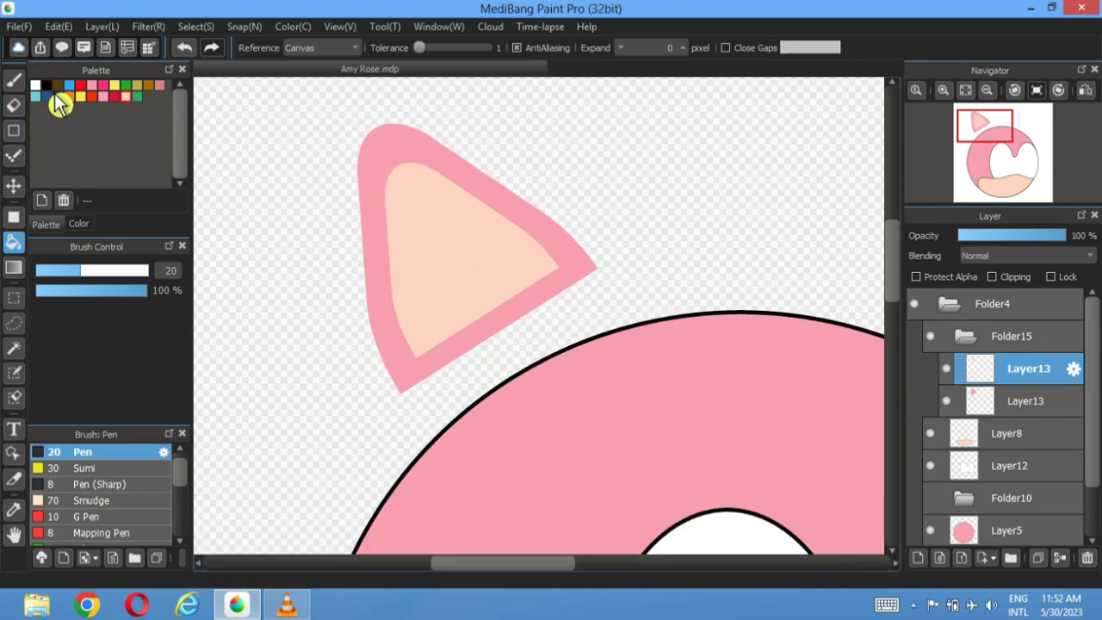
- Select the peach inner ear with the Magic Wand and draw a black 20-pixel selection border on its outside
{"action": "left_click", "coordinate": [14, 348]}
{"action": "left_click", "coordinate": [465, 284]}
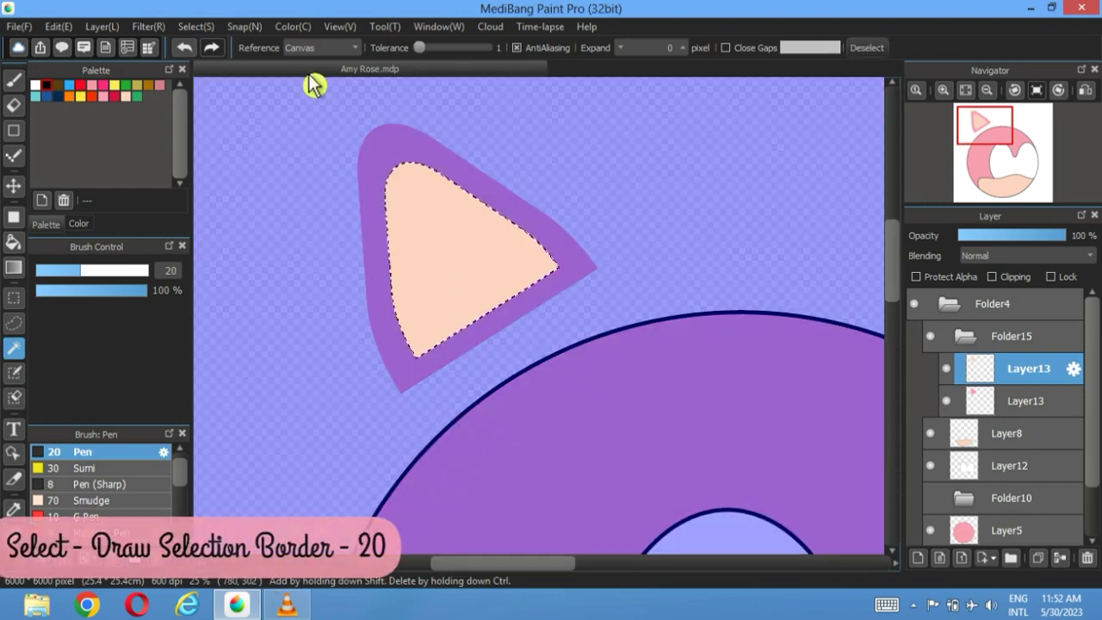
{"action": "left_click", "coordinate": [197, 27]}
{"action": "left_click", "coordinate": [246, 269]}
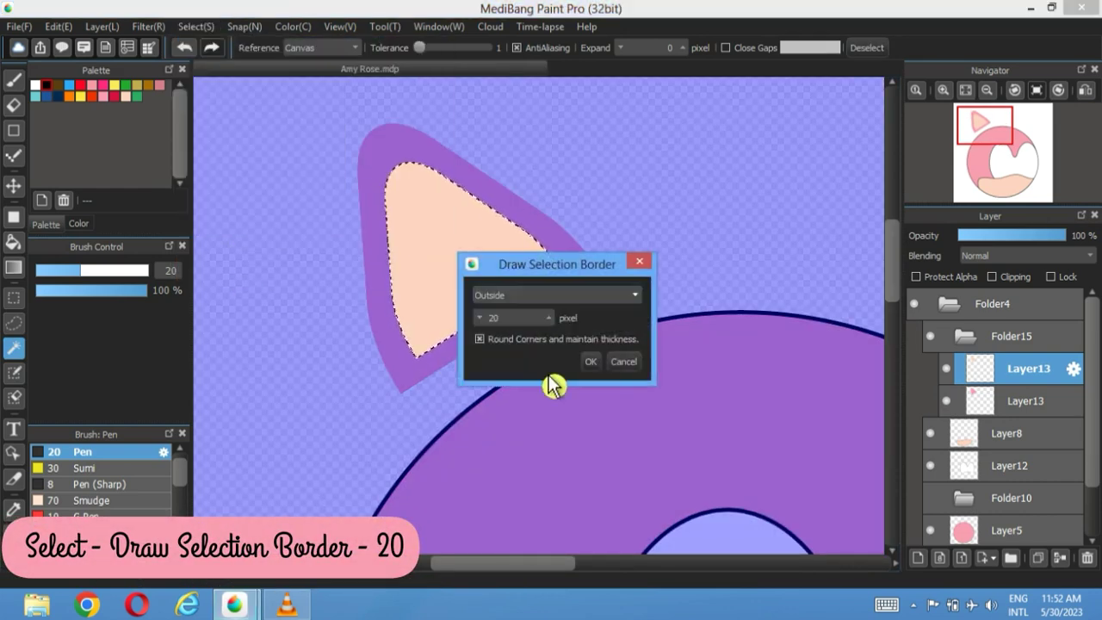
{"action": "left_click", "coordinate": [592, 364]}
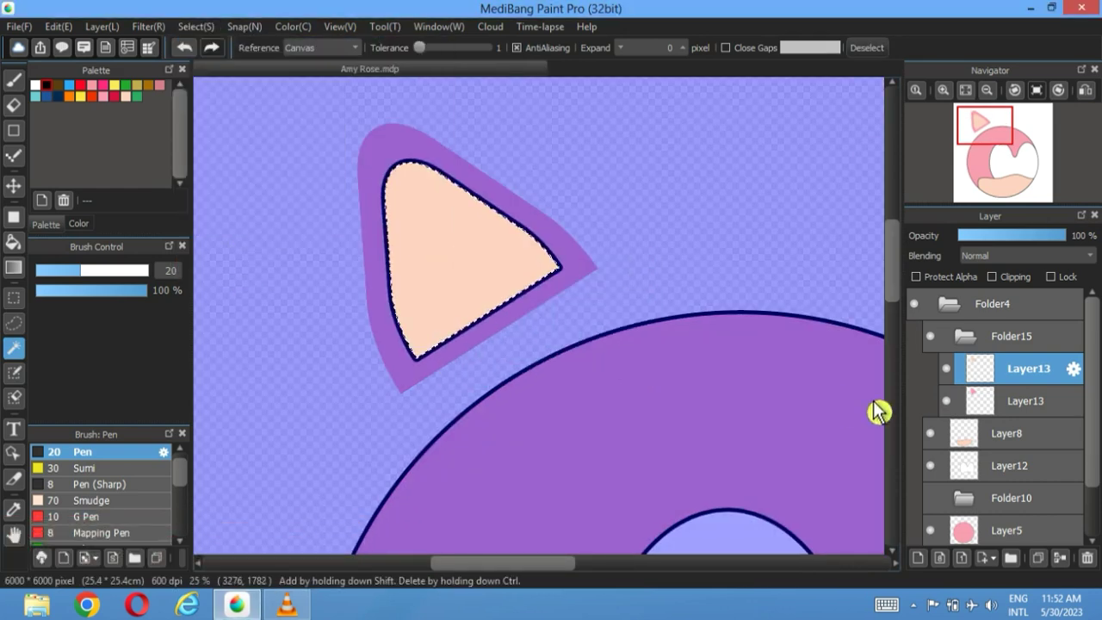
- Hide the inner ear's layer and clear the selection
{"action": "left_click", "coordinate": [948, 369]}
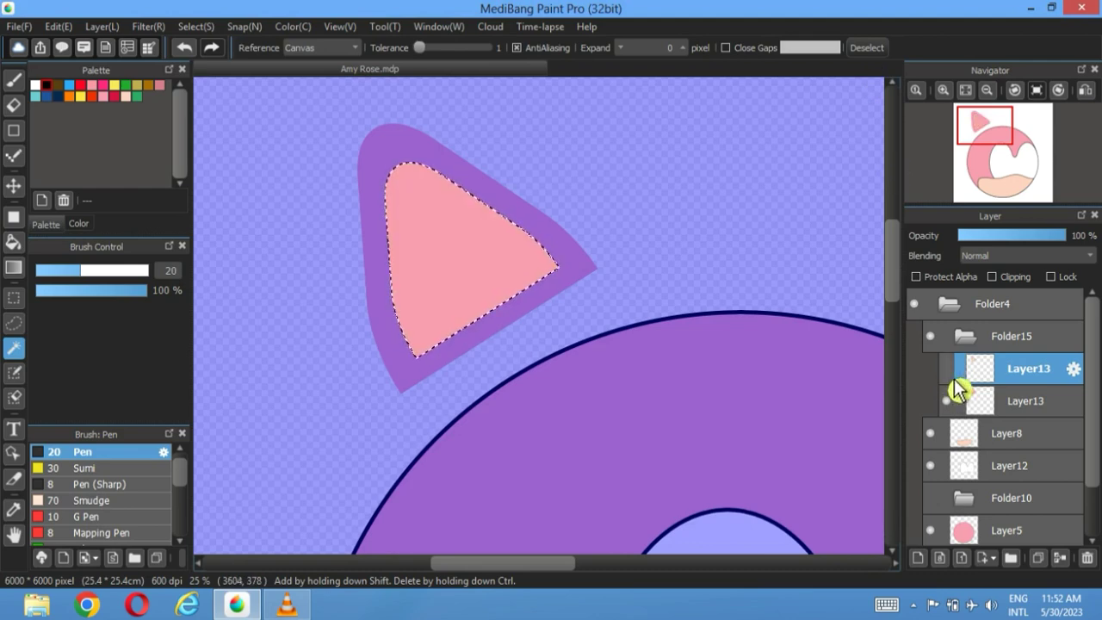
{"action": "left_click", "coordinate": [565, 256]}
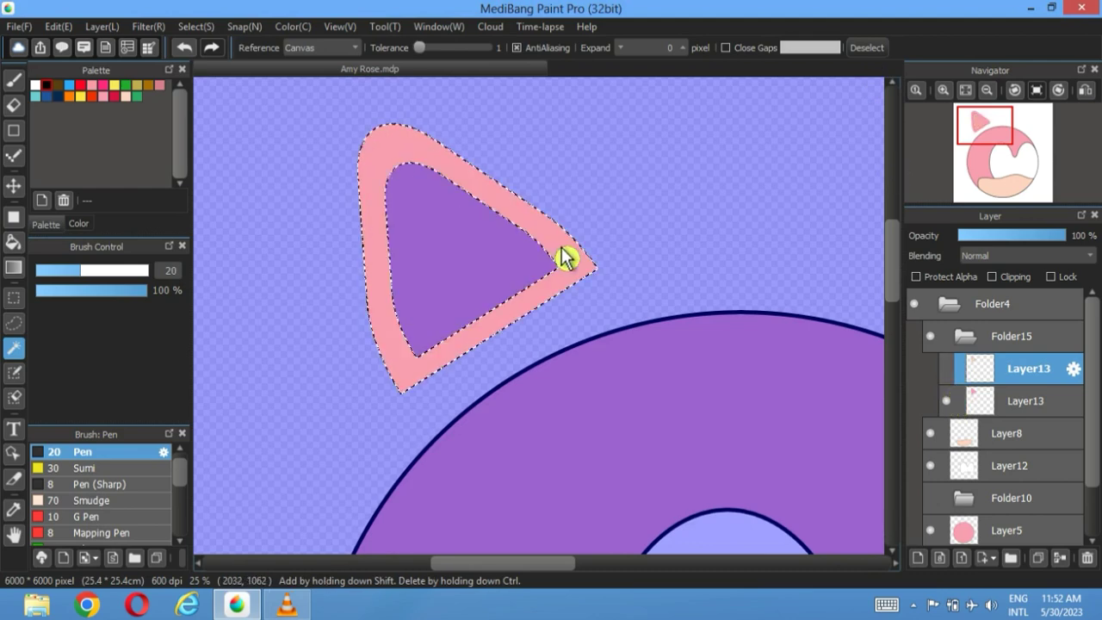
{"action": "left_click", "coordinate": [867, 48]}
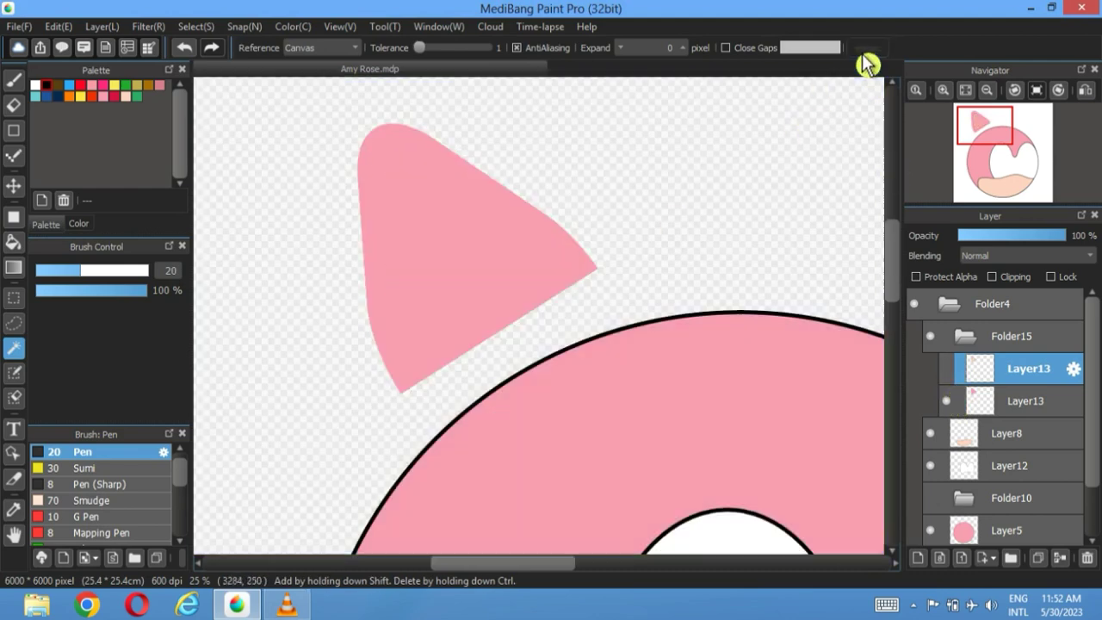
- Select the pink outer ear with the Magic Wand, draw a black 20-pixel selection border on its own layer, and clear the selection
{"action": "left_click", "coordinate": [465, 238]}
{"action": "left_click", "coordinate": [196, 27]}
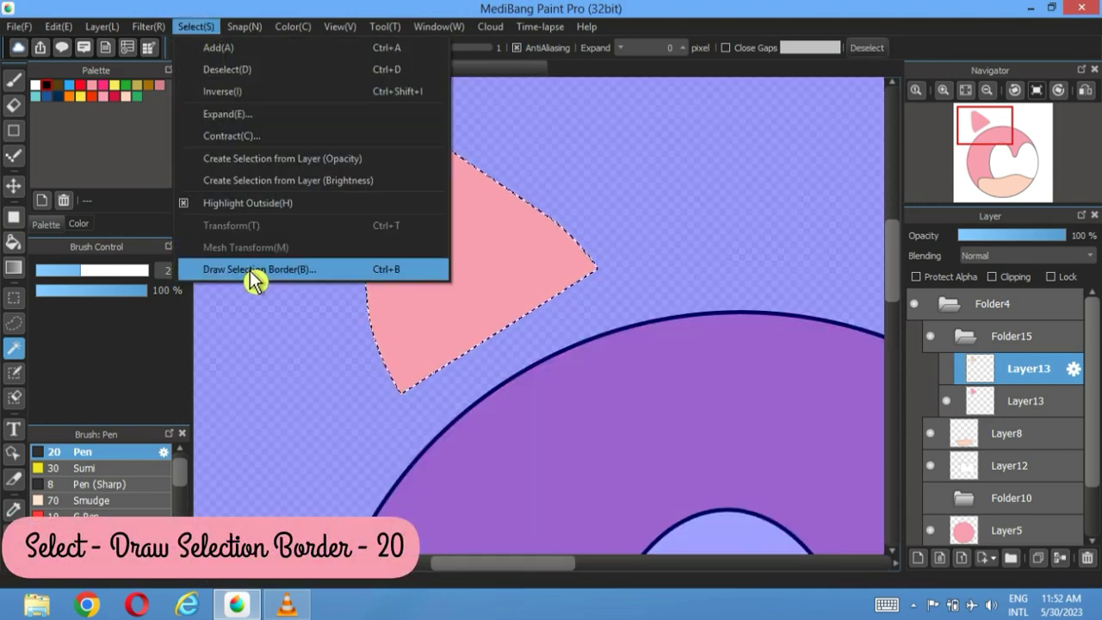
{"action": "left_click", "coordinate": [259, 266]}
{"action": "left_click", "coordinate": [634, 372]}
{"action": "left_click", "coordinate": [1076, 400]}
{"action": "left_click", "coordinate": [196, 27]}
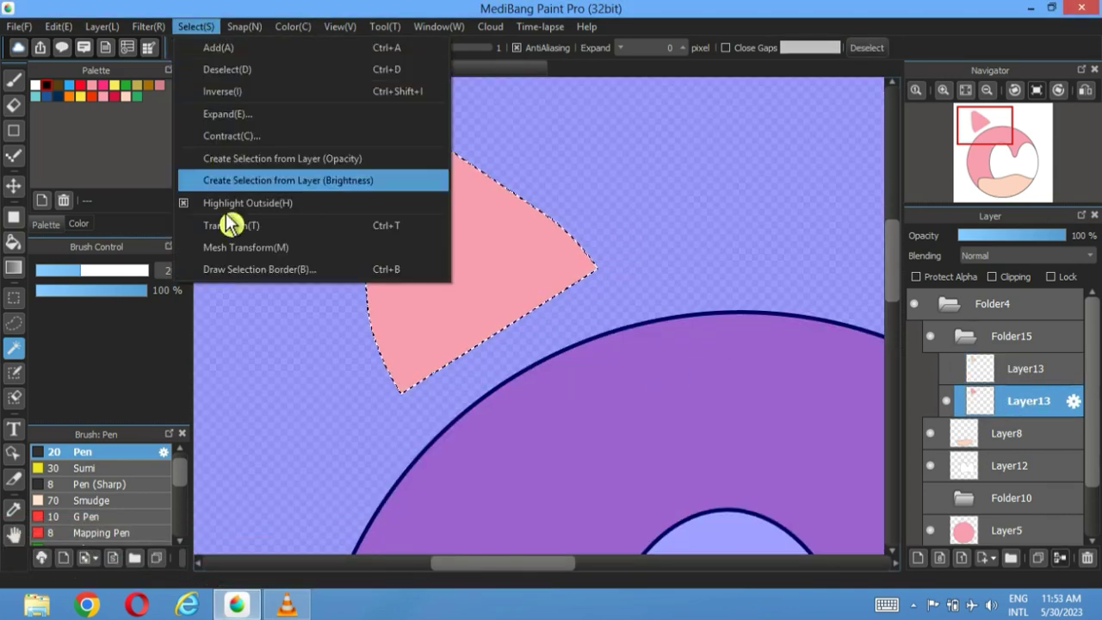
{"action": "left_click", "coordinate": [258, 266]}
{"action": "left_click", "coordinate": [590, 361]}
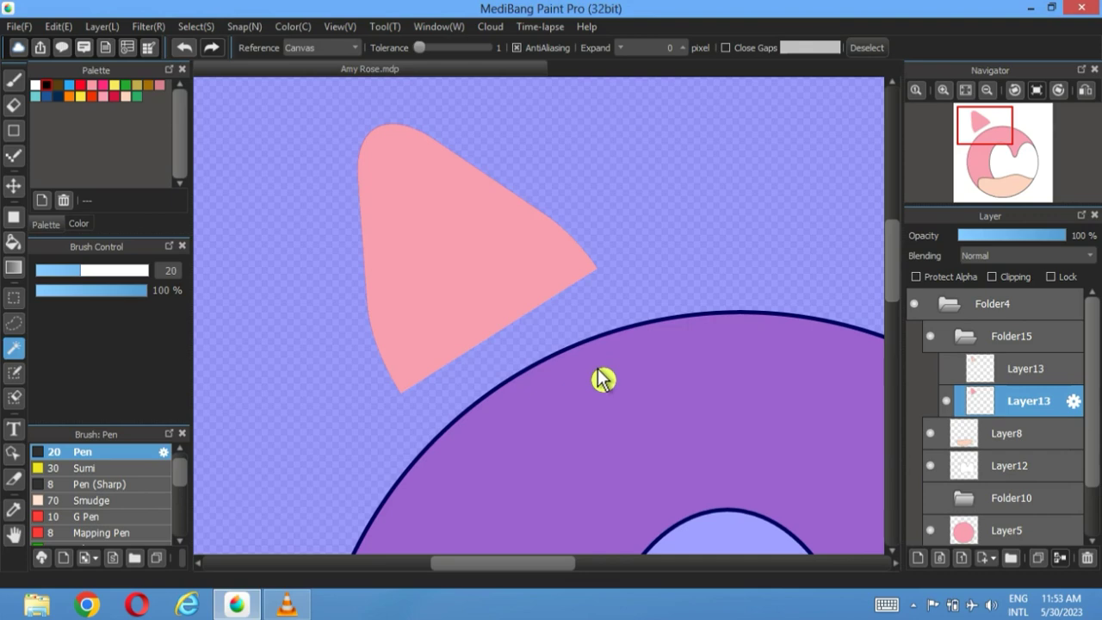
{"action": "left_click", "coordinate": [867, 47]}
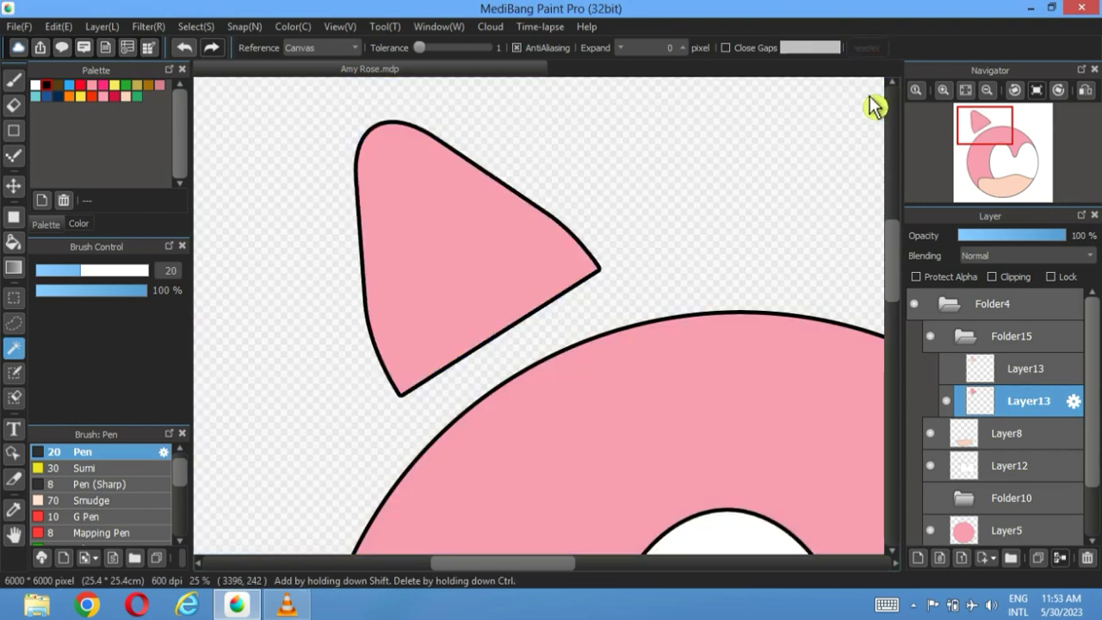
- Show the peach inner ear again and move the whole ear folder onto the upper-left edge of the head
{"action": "left_click", "coordinate": [949, 370]}
{"action": "left_click", "coordinate": [966, 336]}
{"action": "left_click", "coordinate": [968, 90]}
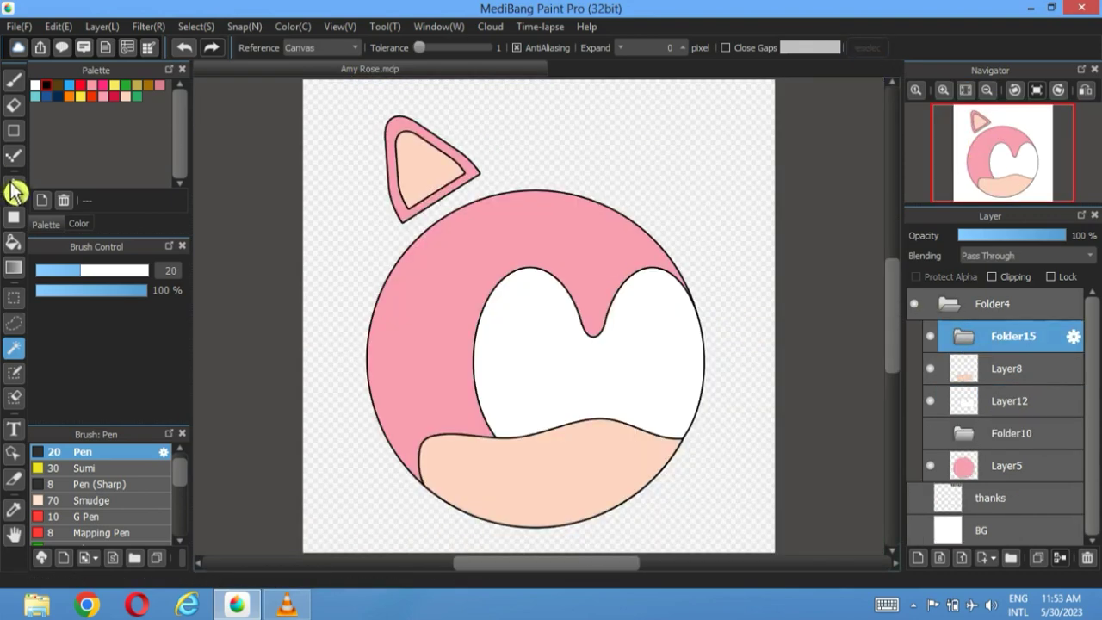
{"action": "left_click", "coordinate": [13, 186]}
{"action": "left_click_drag", "start_coordinate": [451, 172], "coordinate": [473, 230]}
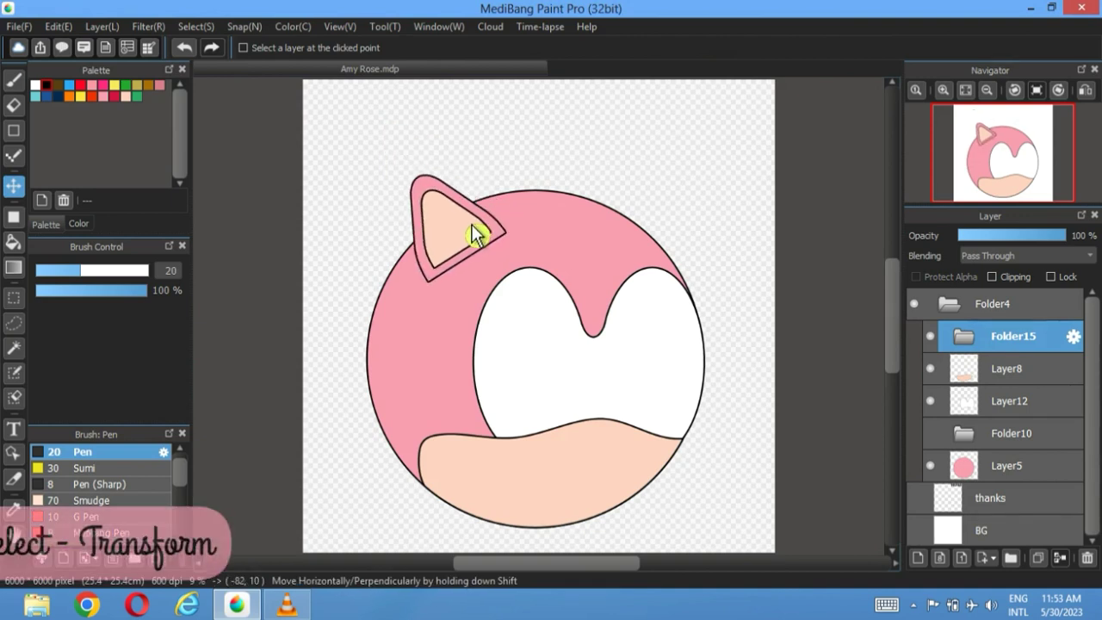
- Shrink the ear folder with Transform and place it so the ear overlaps the upper-left edge of the head
{"action": "left_click", "coordinate": [151, 27]}
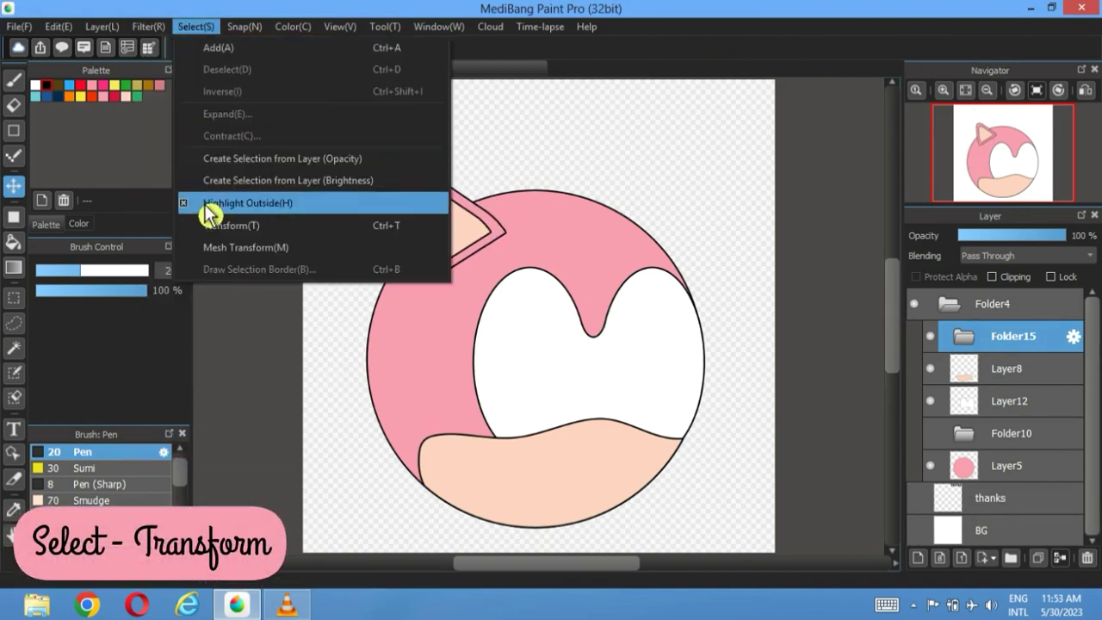
{"action": "left_click", "coordinate": [215, 206]}
{"action": "left_click_drag", "start_coordinate": [415, 148], "coordinate": [427, 162]}
{"action": "left_click_drag", "start_coordinate": [454, 207], "coordinate": [463, 222]}
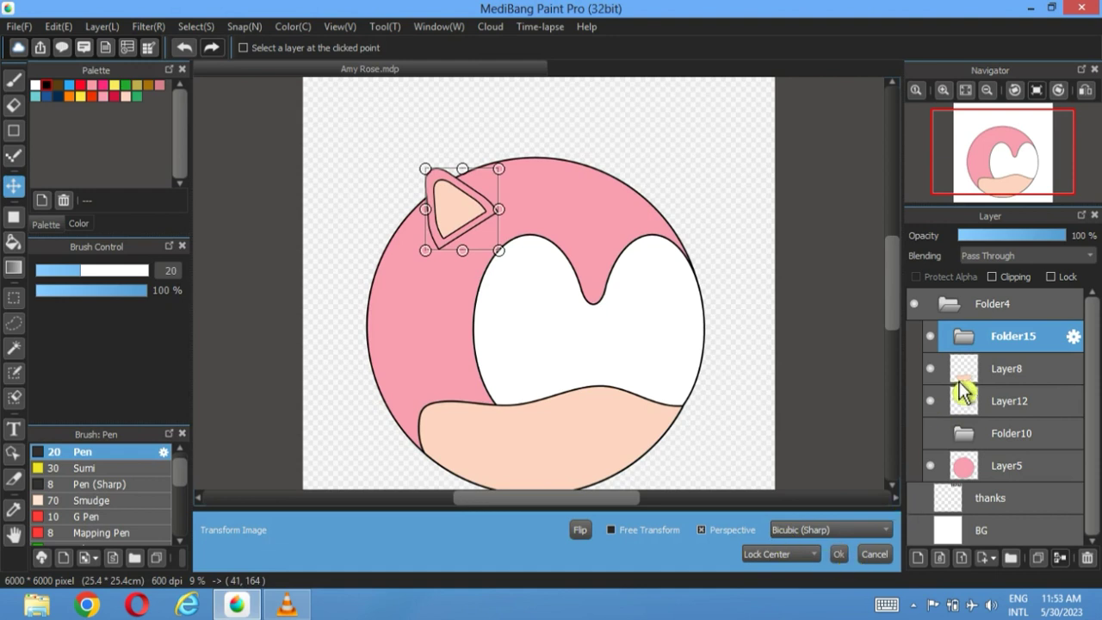
{"action": "key", "text": "Return"}
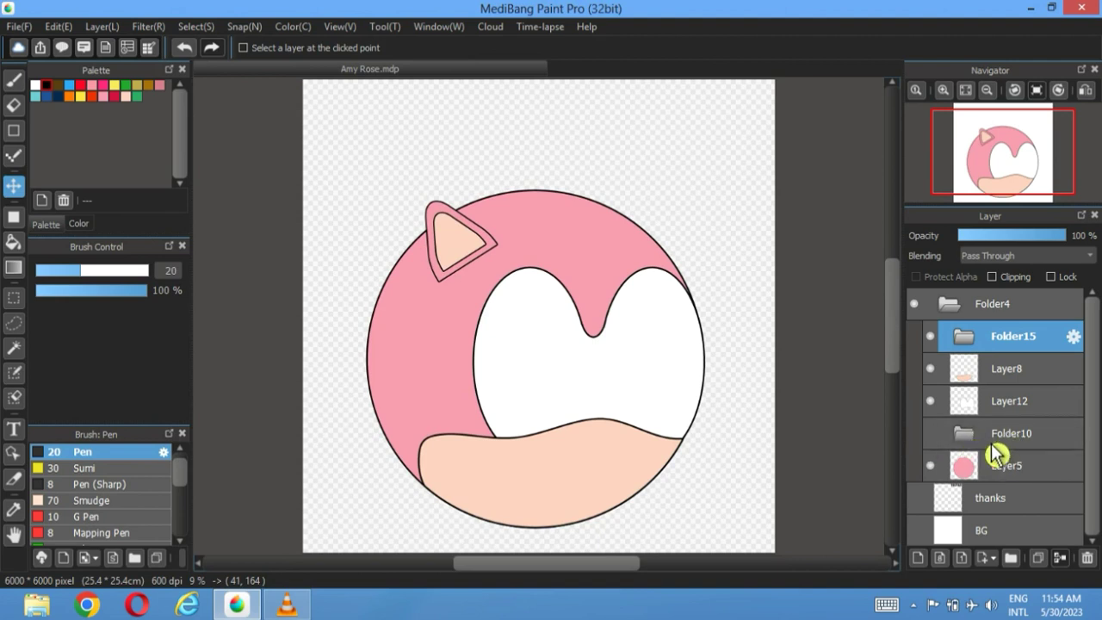
- Add a new layer directly above the white eye shape's layer, Layer12
{"action": "left_click", "coordinate": [1016, 379]}
{"action": "left_click", "coordinate": [1012, 402]}
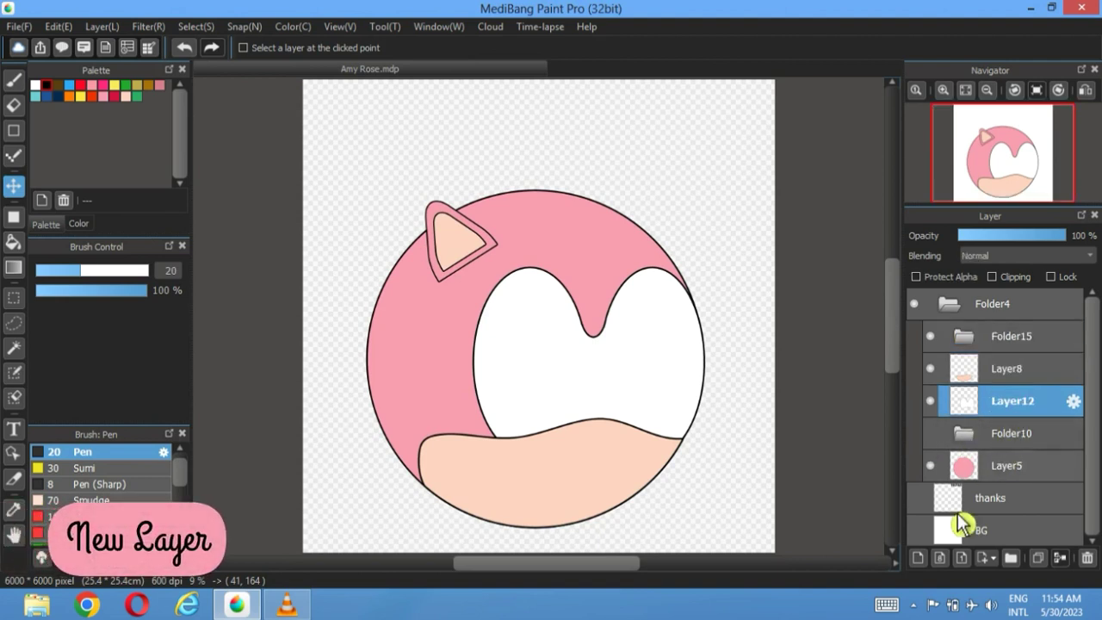
{"action": "left_click", "coordinate": [920, 558]}
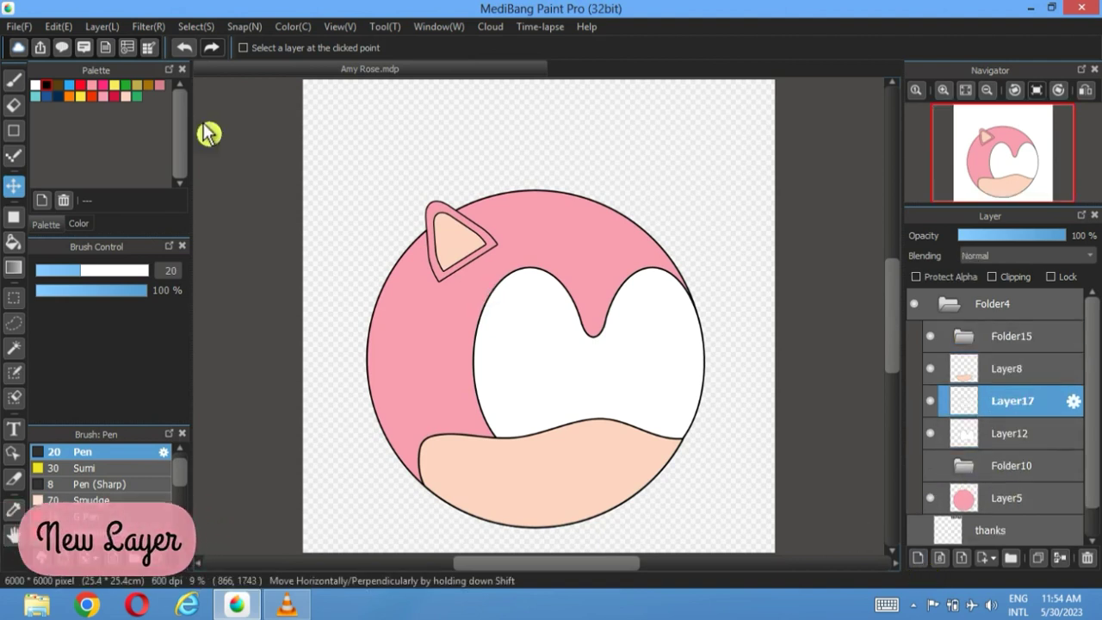
{"action": "left_click", "coordinate": [14, 216]}
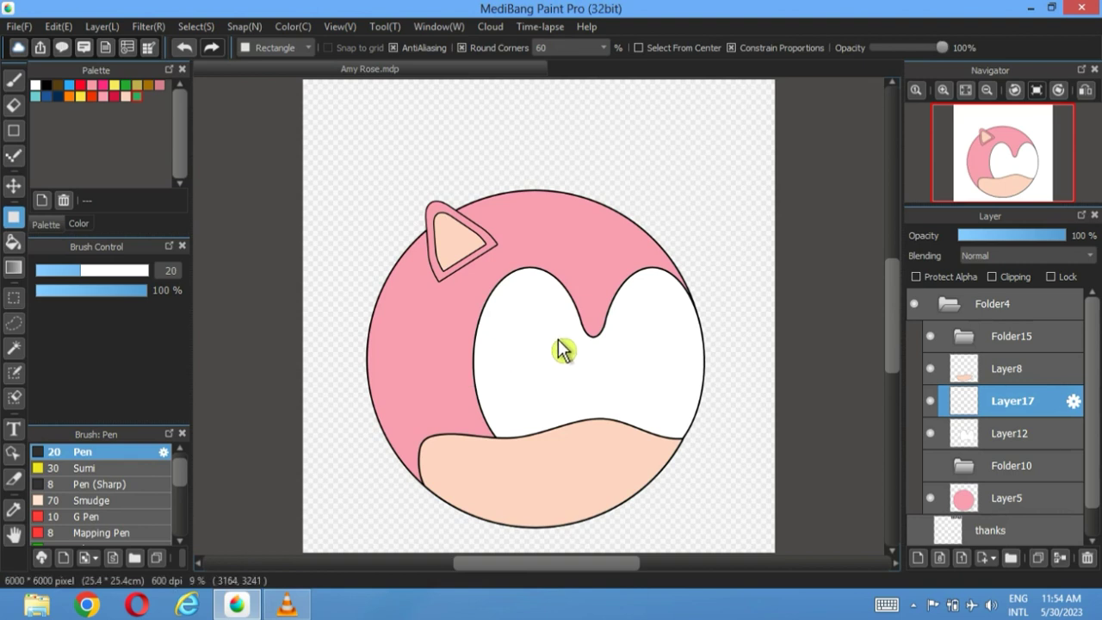
{"action": "left_click_drag", "start_coordinate": [558, 338], "coordinate": [547, 398]}
{"action": "left_click", "coordinate": [184, 48]}
{"action": "left_click", "coordinate": [275, 47]}
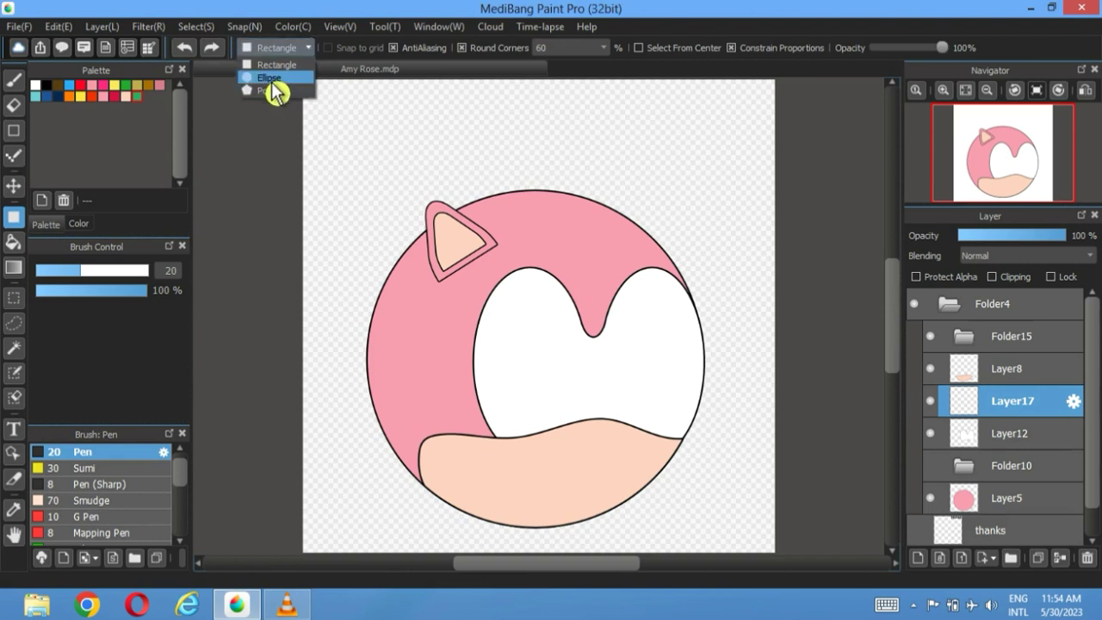
{"action": "left_click", "coordinate": [277, 88]}
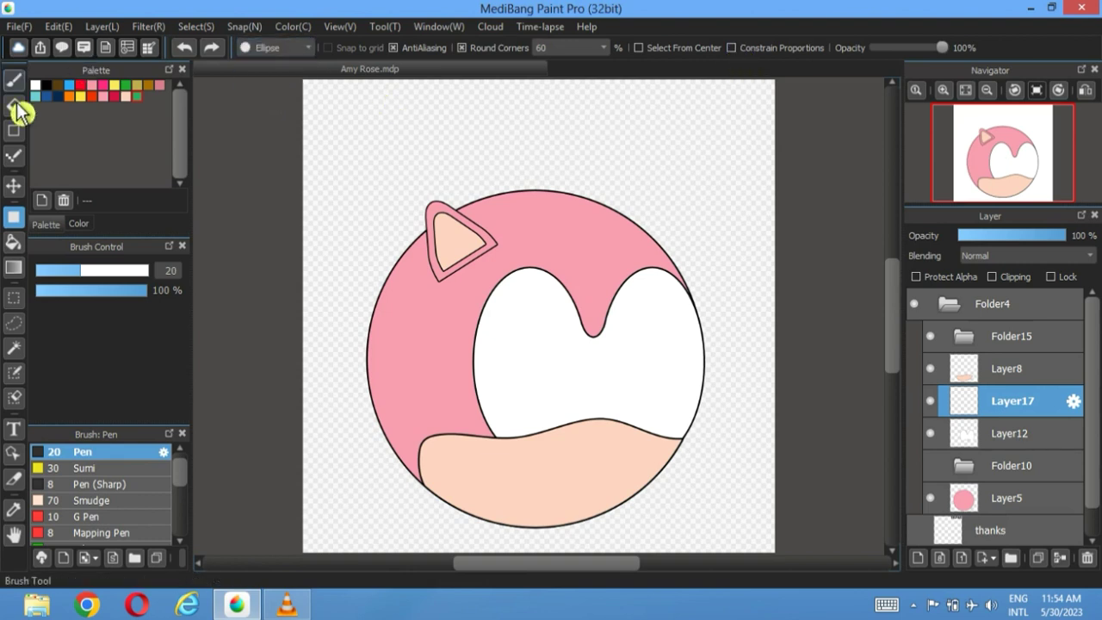
- Outline a tall black ellipse in the left eye white with the Shape Brush at pen width 15
{"action": "left_click", "coordinate": [13, 130]}
{"action": "scroll", "coordinate": [556, 354], "scroll_direction": "up", "scroll_amount": 3}
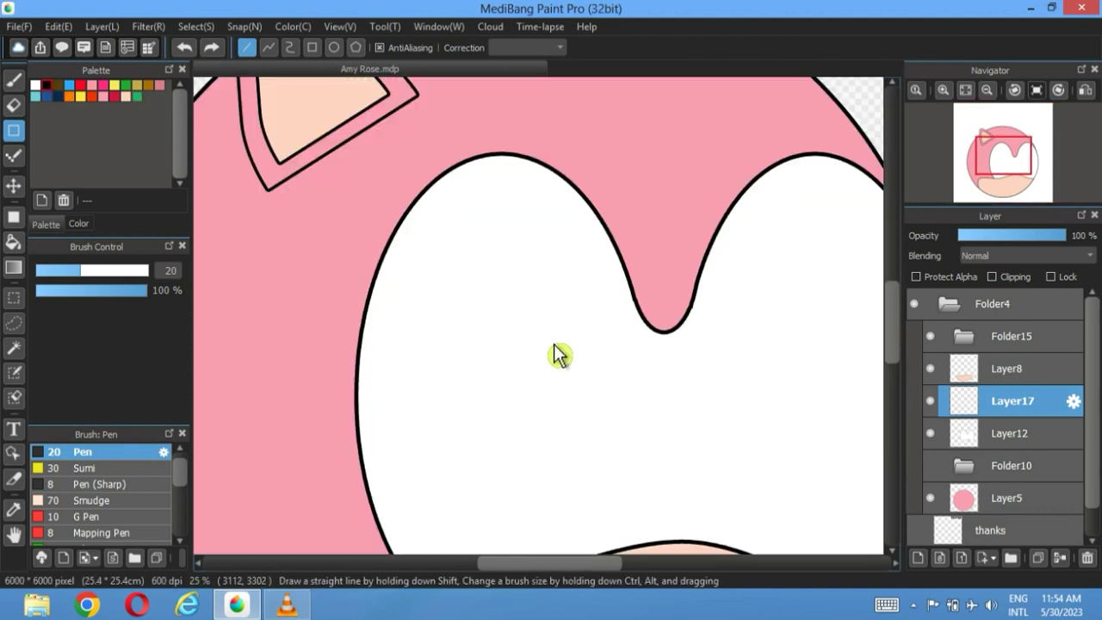
{"action": "left_click_drag", "start_coordinate": [555, 295], "coordinate": [487, 364]}
{"action": "left_click", "coordinate": [188, 44]}
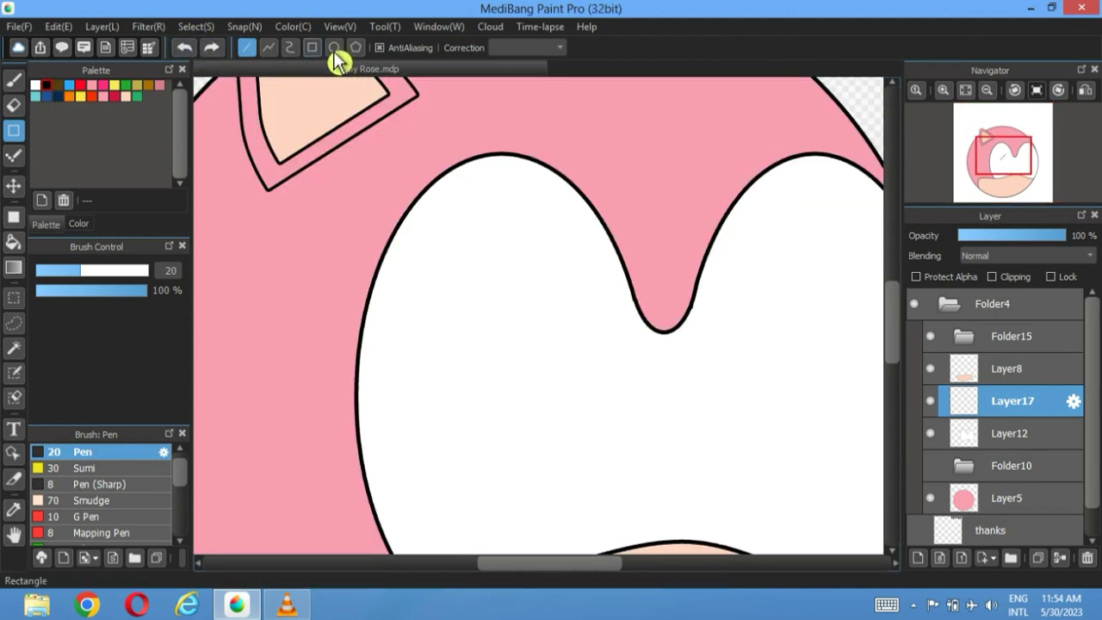
{"action": "left_click", "coordinate": [336, 49]}
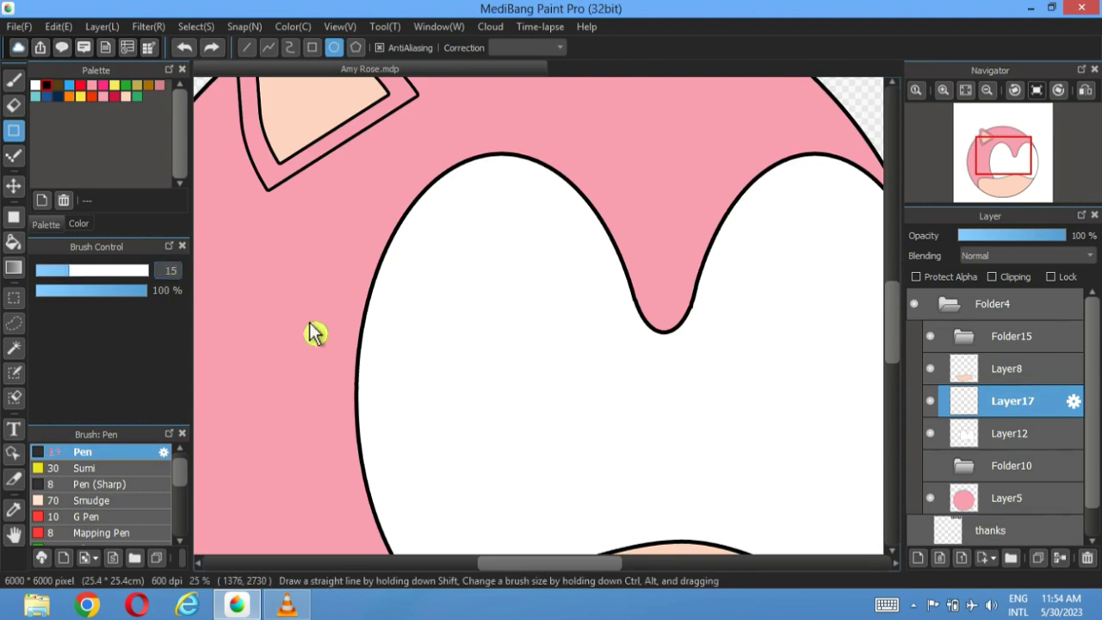
{"action": "left_click_drag", "start_coordinate": [552, 314], "coordinate": [467, 490]}
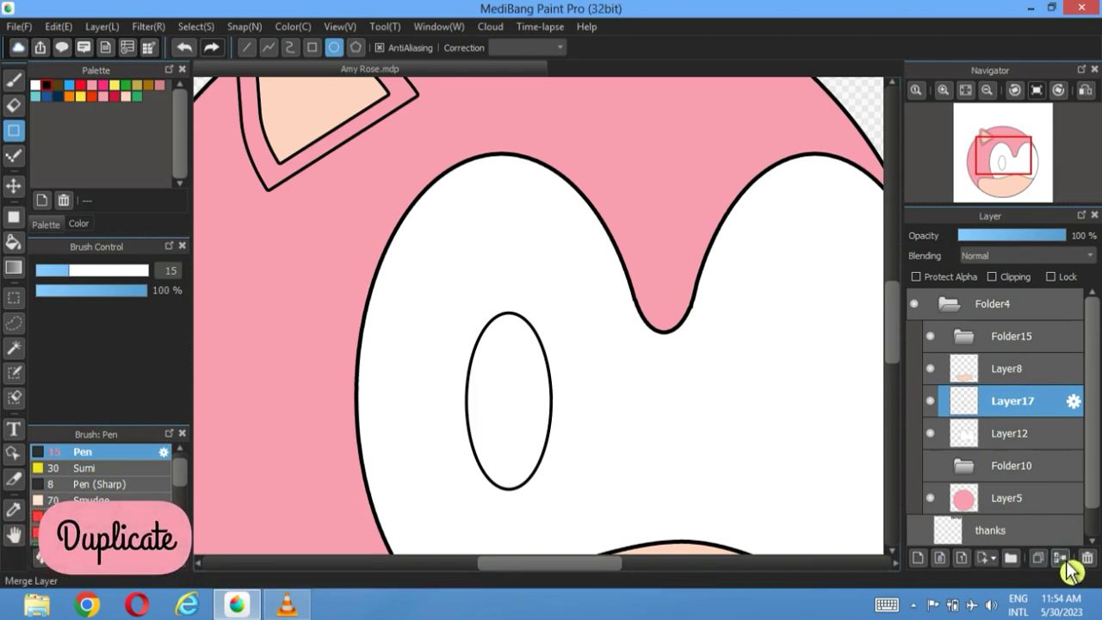
- Duplicate the ellipse's layer and shrink the copy around its center with Transform to form the pupil outline
{"action": "left_click", "coordinate": [1039, 558]}
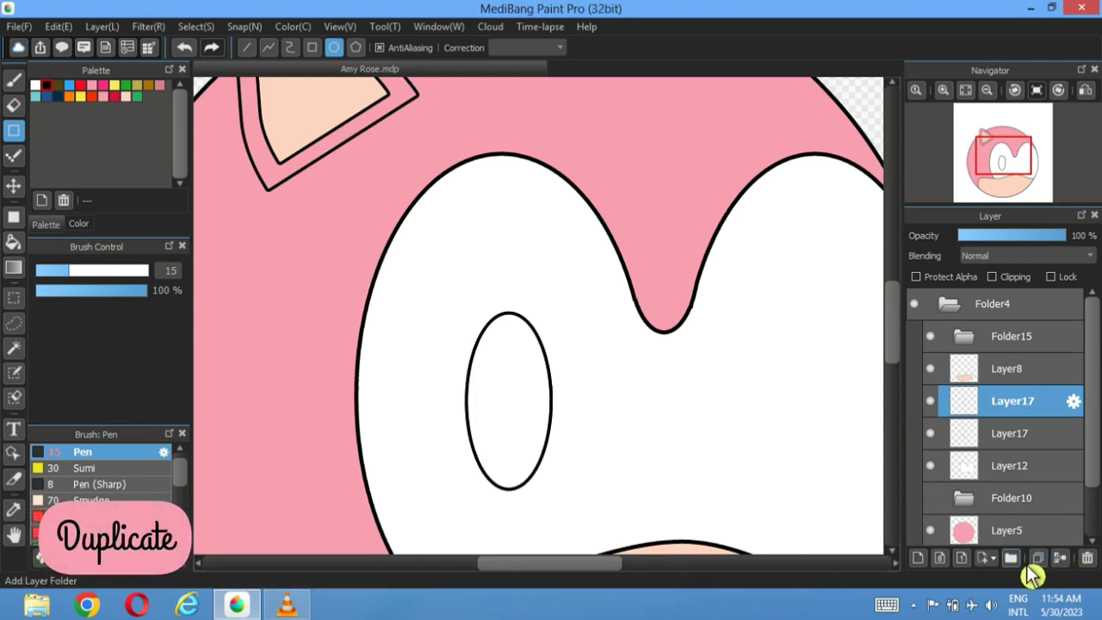
{"action": "left_click", "coordinate": [205, 27]}
{"action": "left_click", "coordinate": [284, 229]}
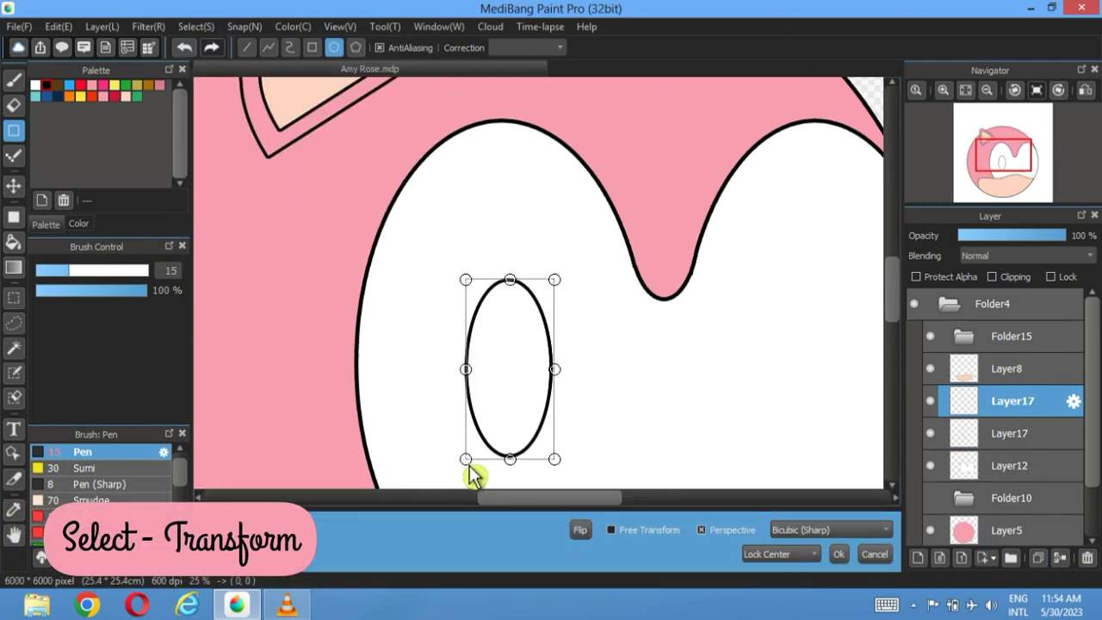
{"action": "left_click_drag", "start_coordinate": [470, 469], "coordinate": [482, 431]}
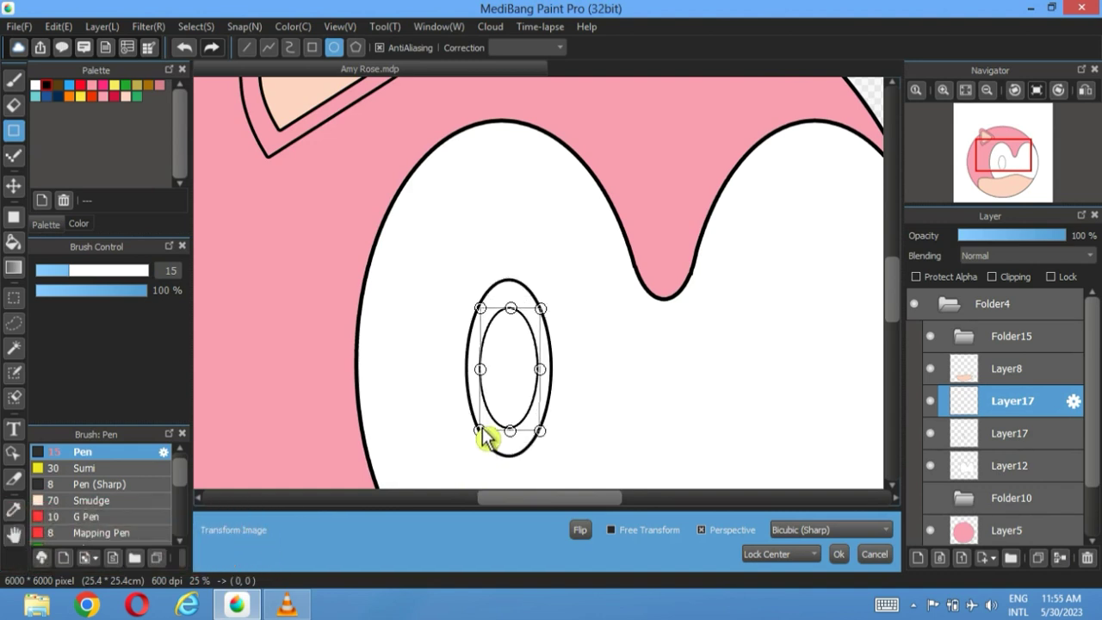
{"action": "left_click", "coordinate": [839, 554]}
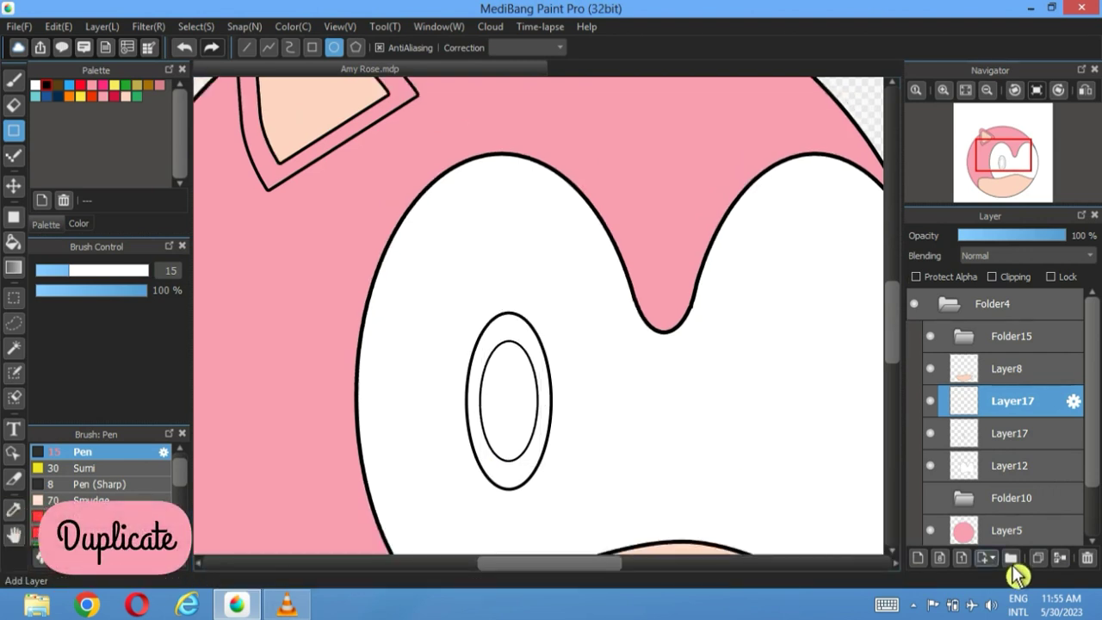
- Duplicate the pupil outline's layer and shrink the copy into a small highlight in the pupil's upper-left part
{"action": "left_click", "coordinate": [1038, 557]}
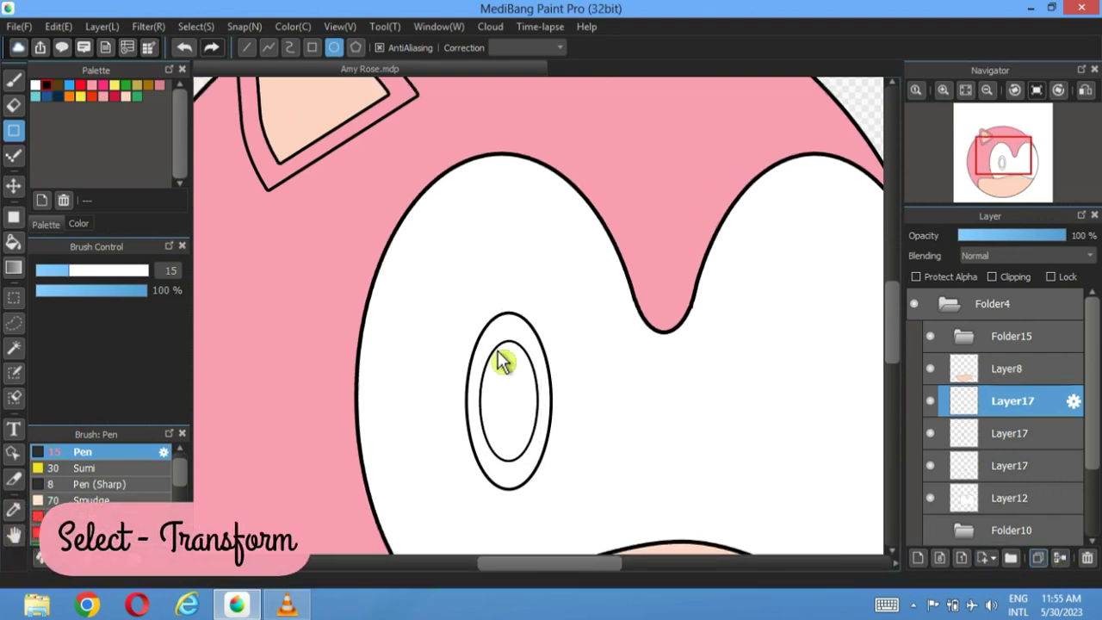
{"action": "left_click", "coordinate": [196, 29]}
{"action": "left_click", "coordinate": [211, 226]}
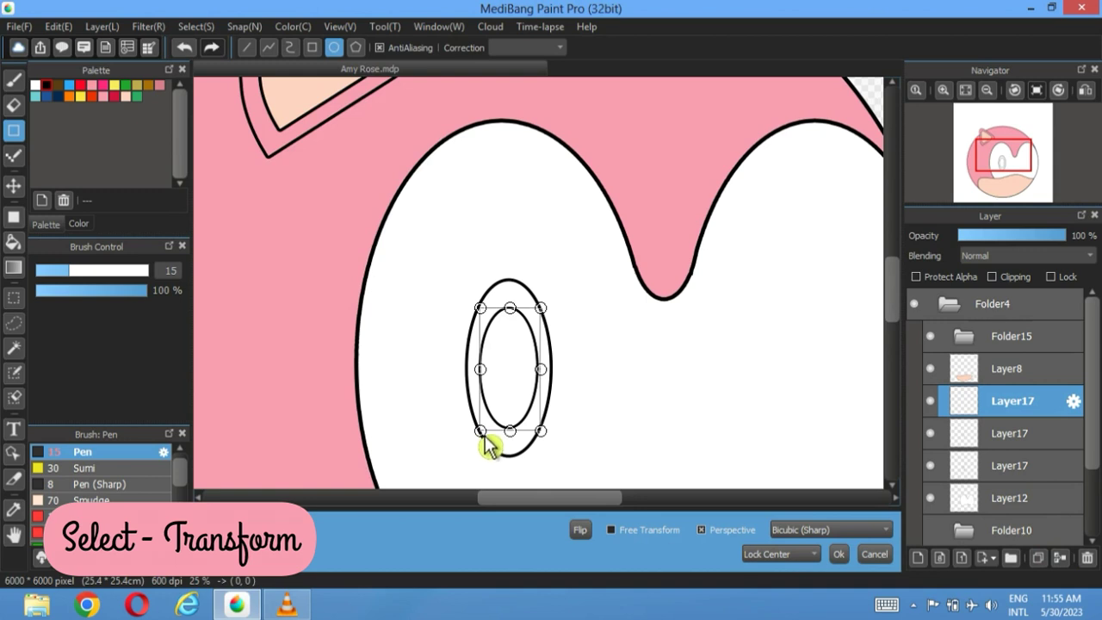
{"action": "left_click_drag", "start_coordinate": [484, 436], "coordinate": [509, 361]}
{"action": "left_click", "coordinate": [846, 559]}
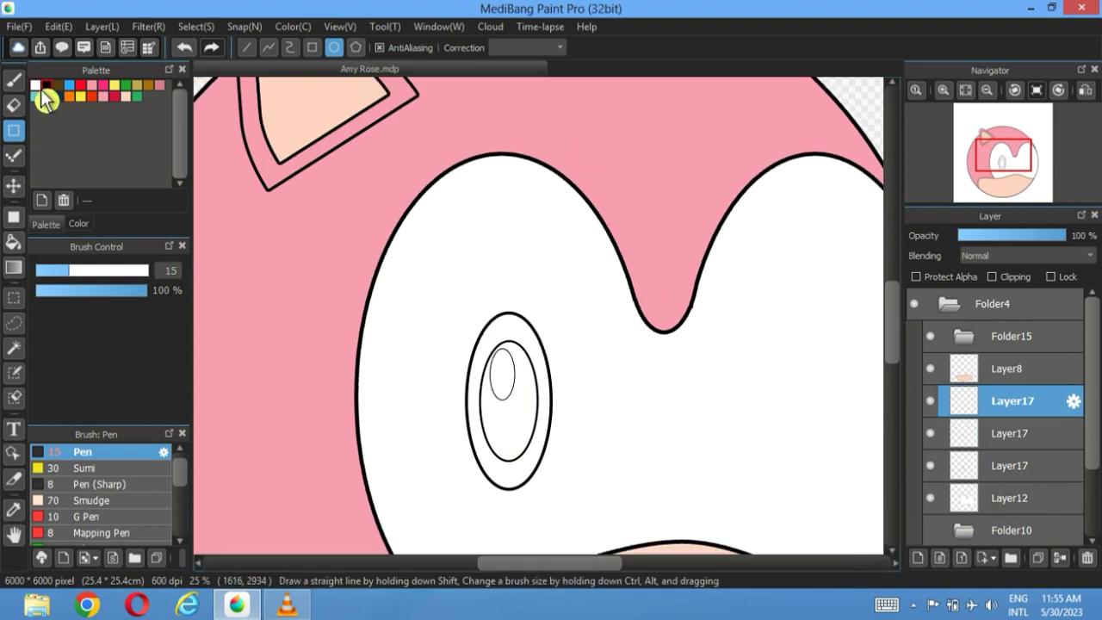
- Fill the highlight ellipse white and the pupil ellipse black with the Bucket tool, each on its own layer
{"action": "left_click", "coordinate": [13, 242]}
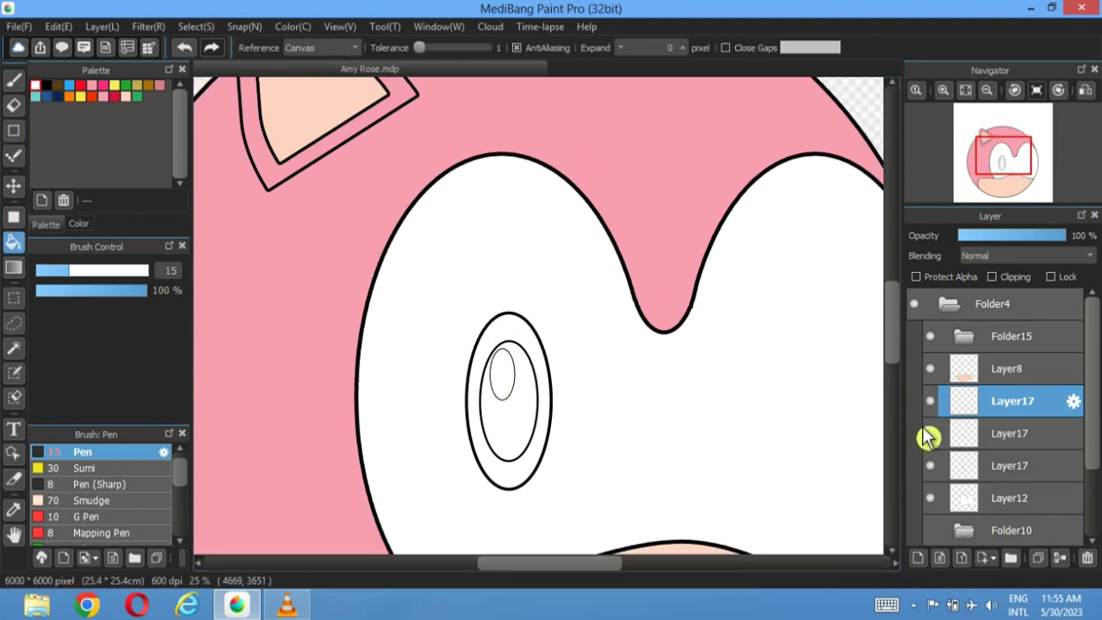
{"action": "left_click", "coordinate": [1001, 439]}
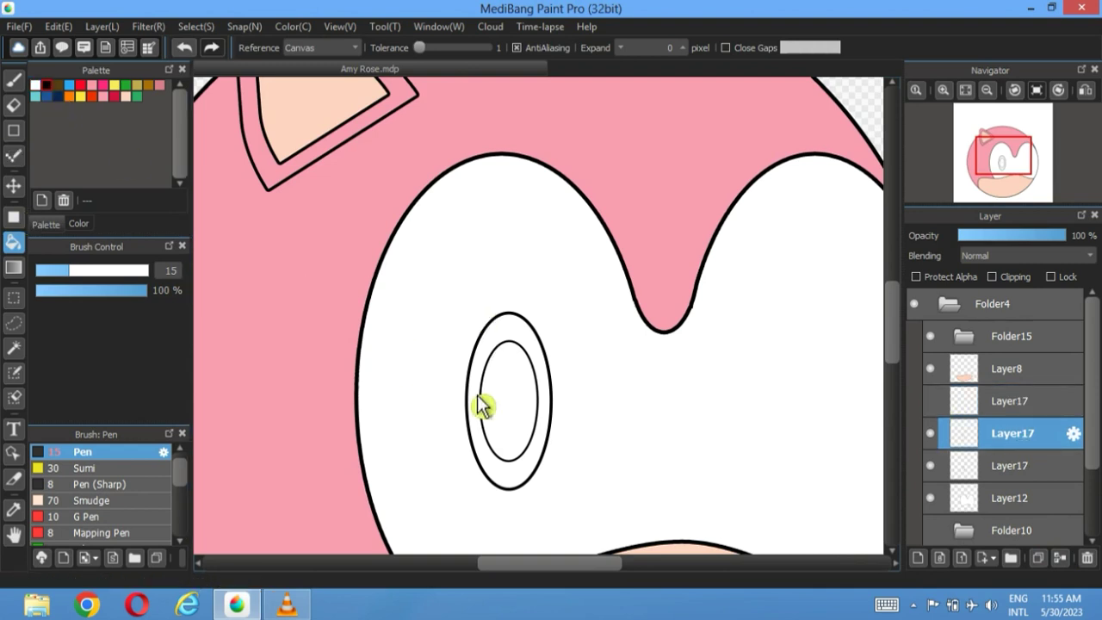
{"action": "left_click", "coordinate": [517, 408]}
- Hide the pupil, fill the outer ellipse green on its own layer, and show the pupil and highlight layers again
{"action": "left_click", "coordinate": [930, 433]}
{"action": "left_click", "coordinate": [959, 469]}
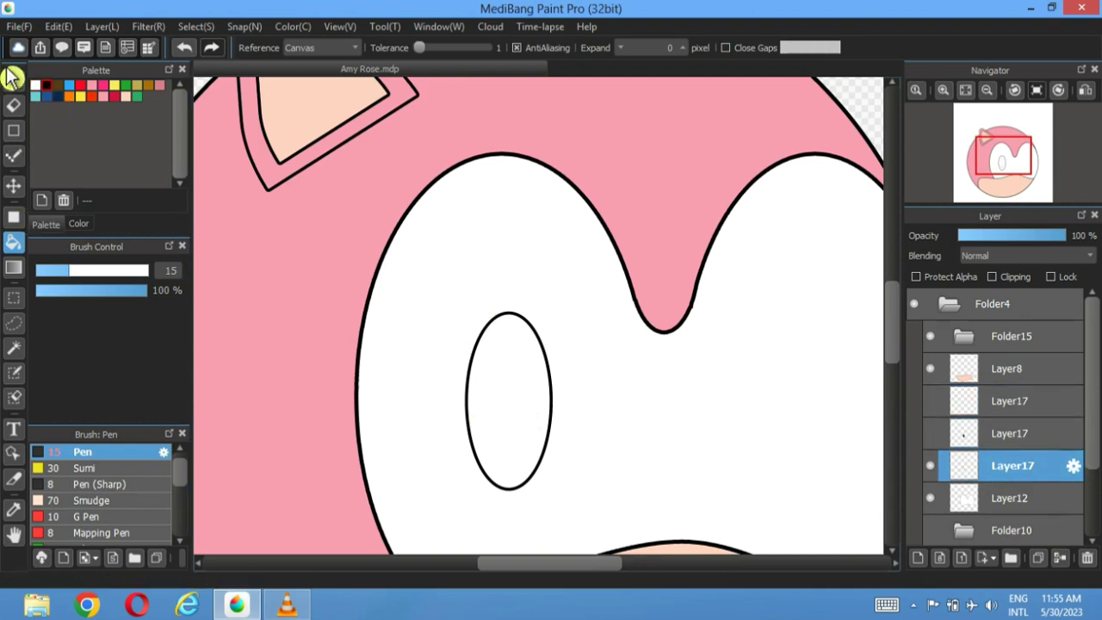
{"action": "left_click", "coordinate": [522, 414]}
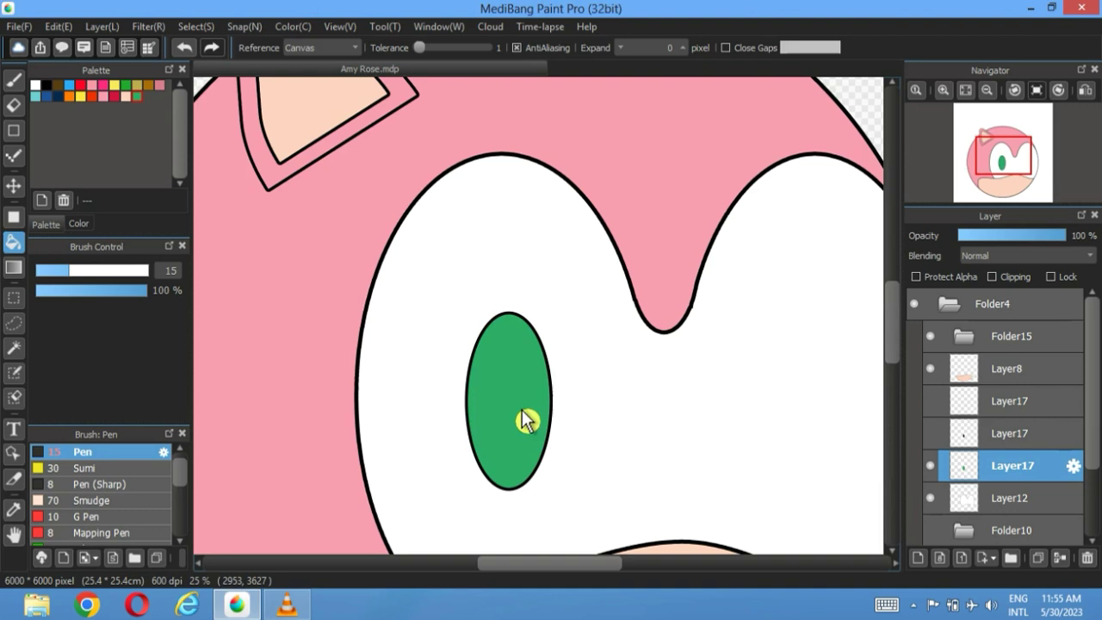
{"action": "left_click", "coordinate": [930, 433]}
{"action": "left_click", "coordinate": [930, 400]}
{"action": "left_click", "coordinate": [1016, 403]}
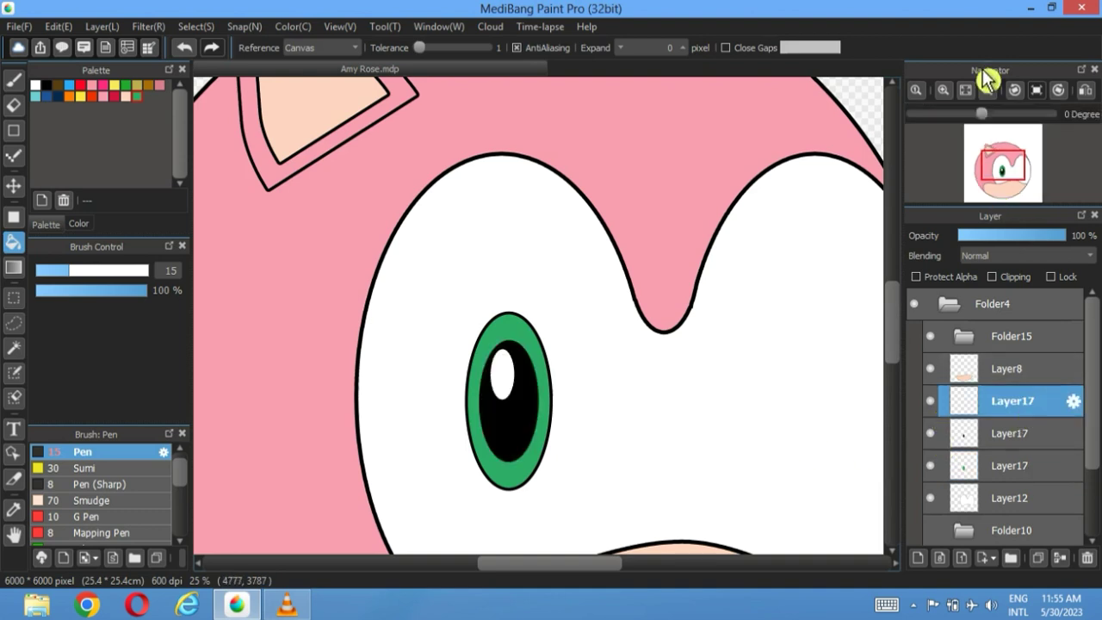
- Merge the highlight, pupil and green iris layers into a single eye layer
{"action": "left_click", "coordinate": [965, 90]}
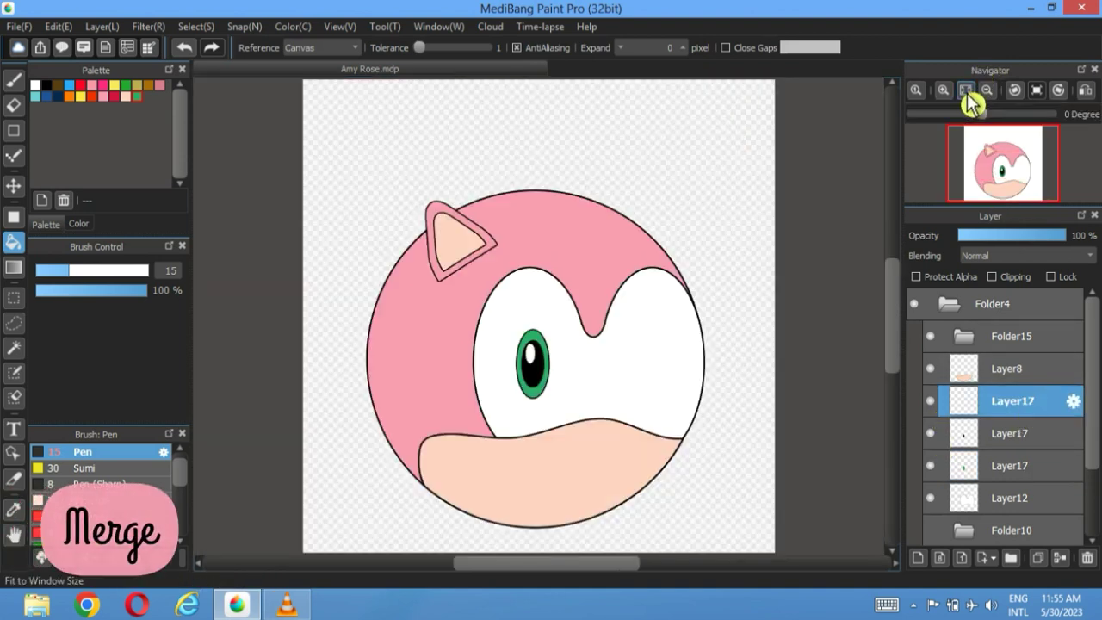
{"action": "left_click", "coordinate": [1064, 556]}
{"action": "left_click", "coordinate": [1064, 555]}
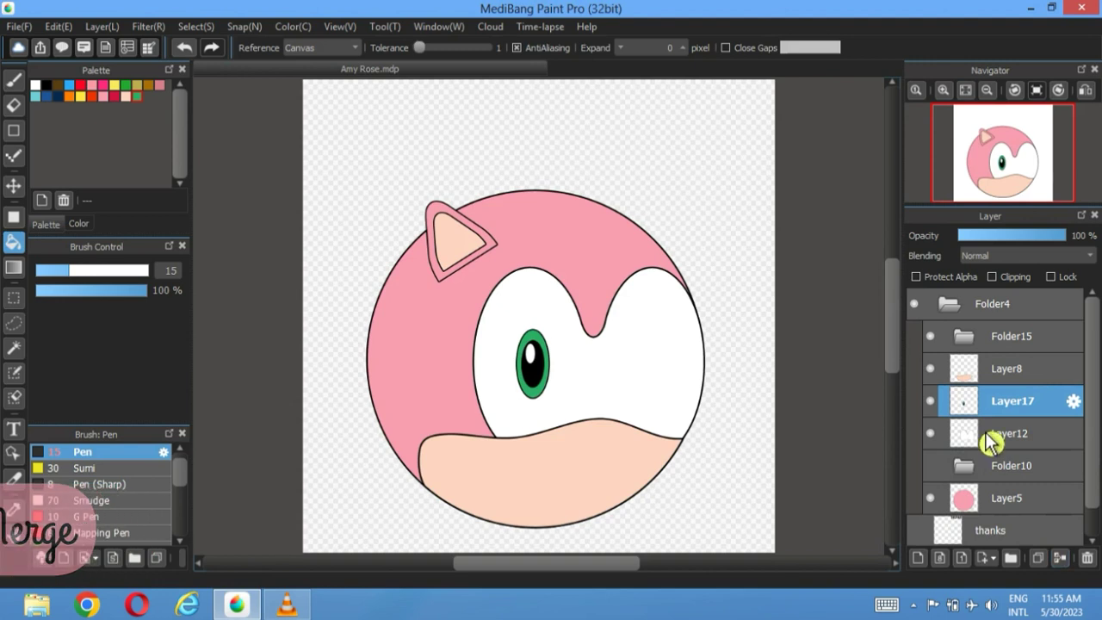
- Duplicate the merged eye, move the copy into the right eye white, and shift the left eye slightly to the right
{"action": "left_click", "coordinate": [13, 185]}
{"action": "left_click_drag", "start_coordinate": [542, 374], "coordinate": [660, 379]}
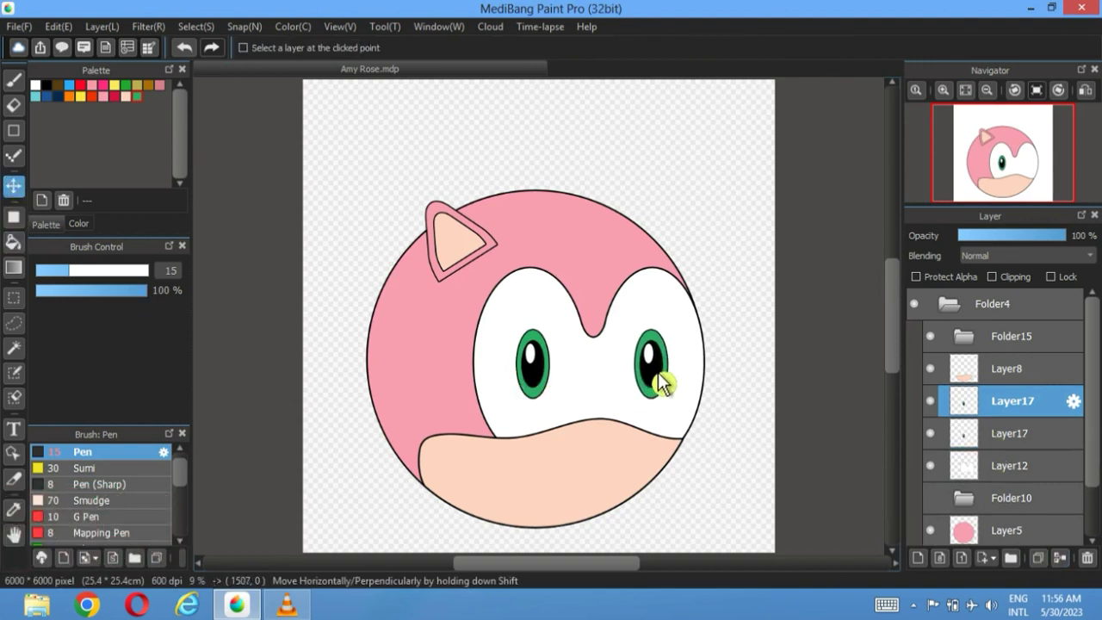
{"action": "left_click", "coordinate": [1013, 442]}
{"action": "left_click_drag", "start_coordinate": [540, 372], "coordinate": [548, 373]}
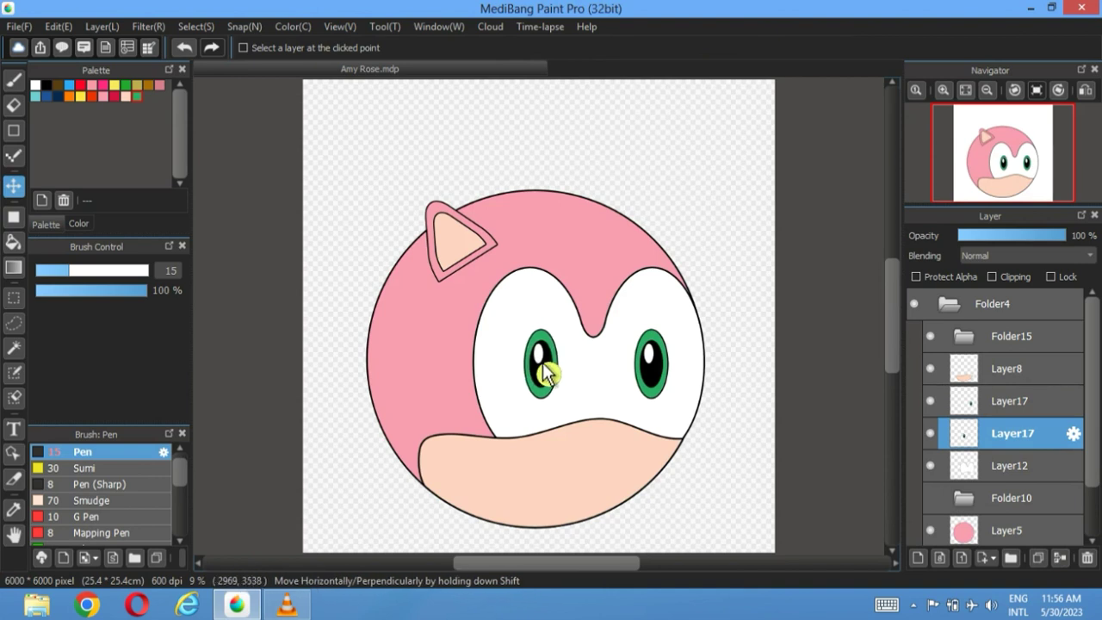
{"action": "left_click", "coordinate": [973, 404]}
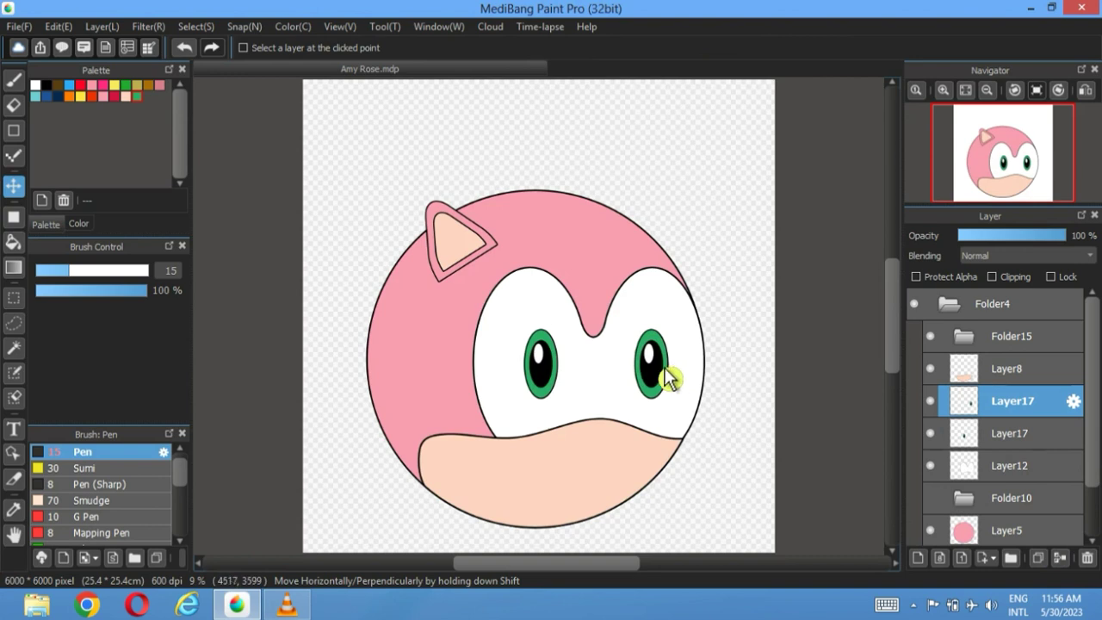
- Nudge the right eye slightly to the left within its eye white
{"action": "left_click_drag", "start_coordinate": [669, 379], "coordinate": [661, 380]}
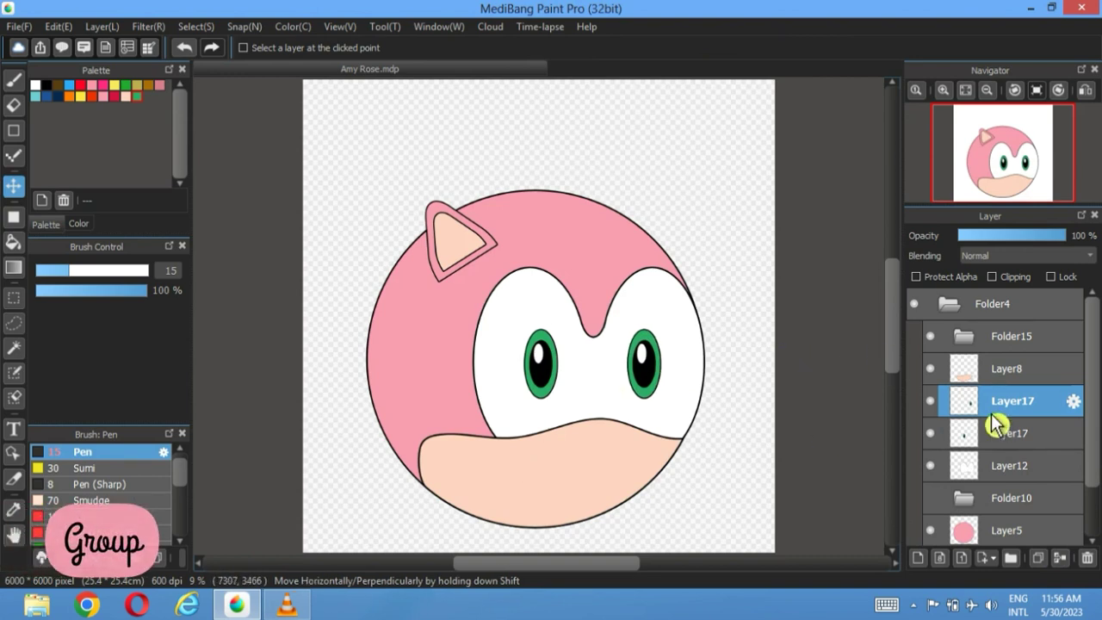
- Add a new folder containing an empty layer and move it out above the head's folder in the layer stack
{"action": "left_click", "coordinate": [1021, 343]}
{"action": "left_click", "coordinate": [1011, 562]}
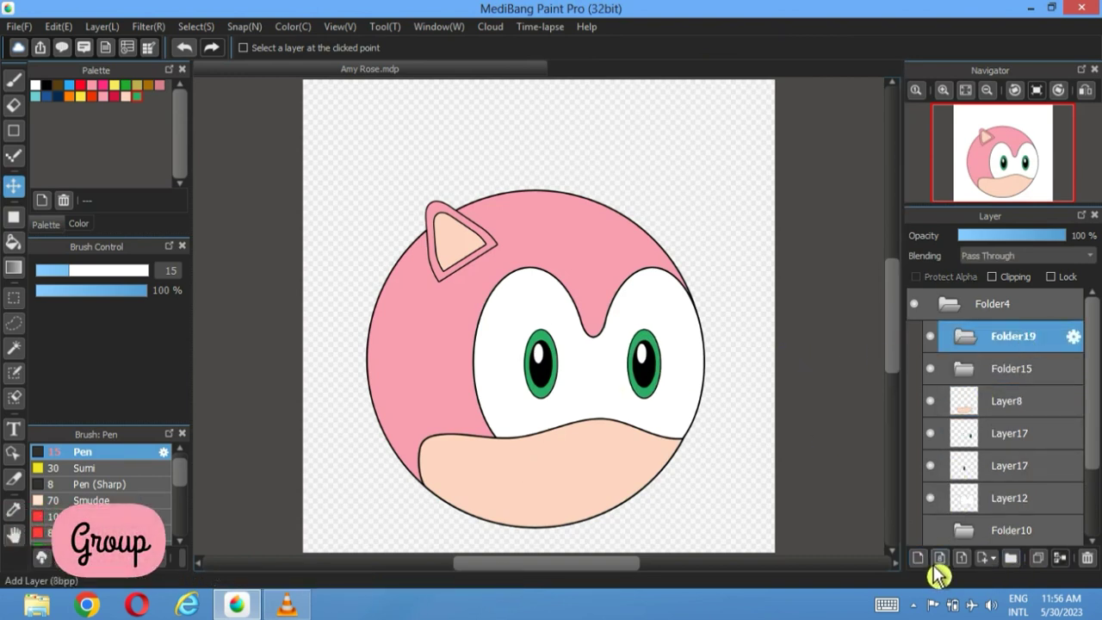
{"action": "left_click", "coordinate": [919, 560]}
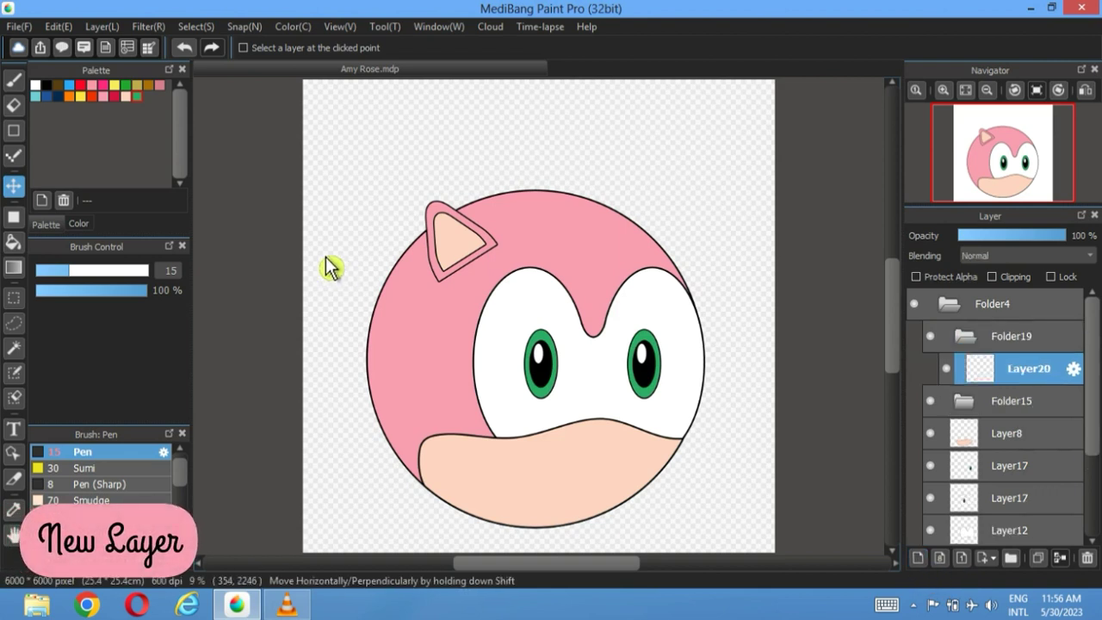
{"action": "left_click", "coordinate": [13, 130]}
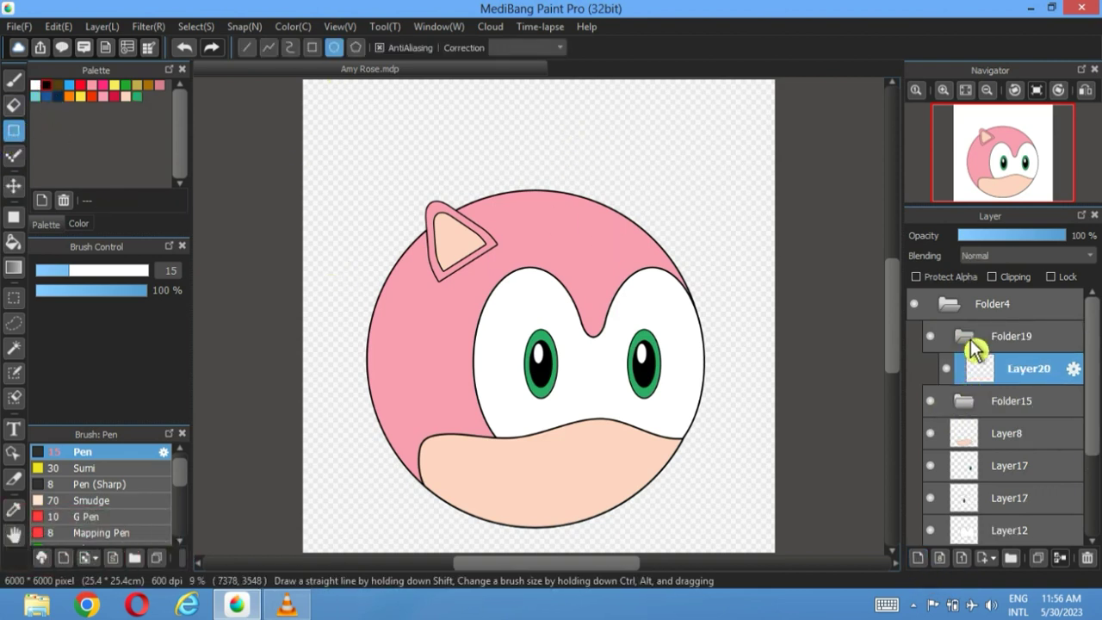
{"action": "left_click_drag", "start_coordinate": [982, 338], "coordinate": [1023, 303]}
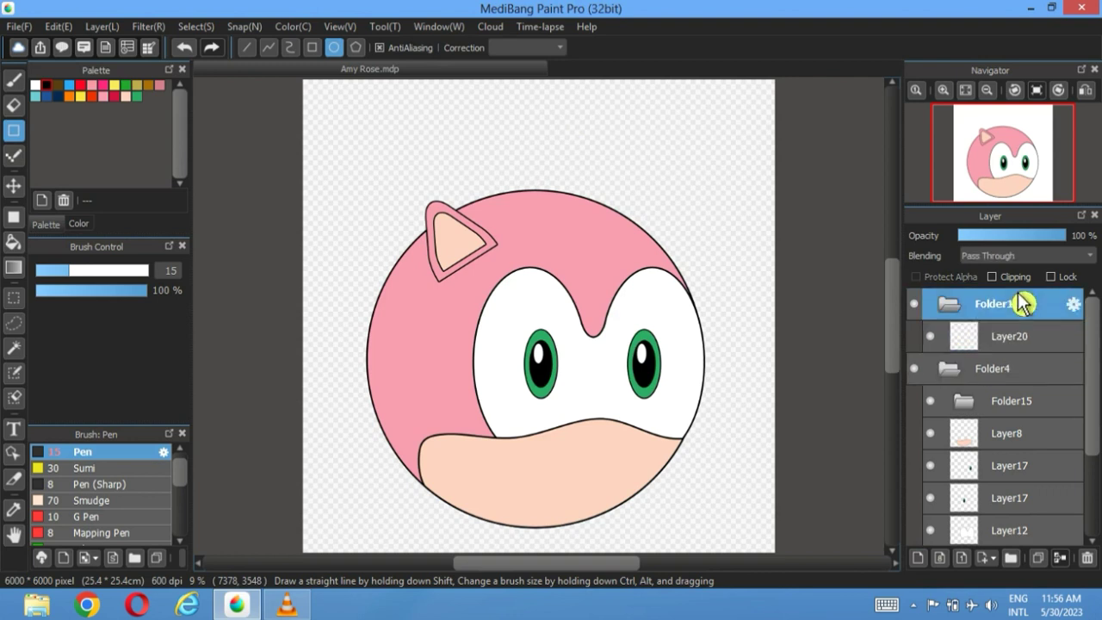
- Hide the head's folder and draw a large black ellipse outline on the new empty layer
{"action": "left_click", "coordinate": [950, 379]}
{"action": "left_click", "coordinate": [1004, 345]}
{"action": "left_click_drag", "start_coordinate": [648, 148], "coordinate": [332, 504]}
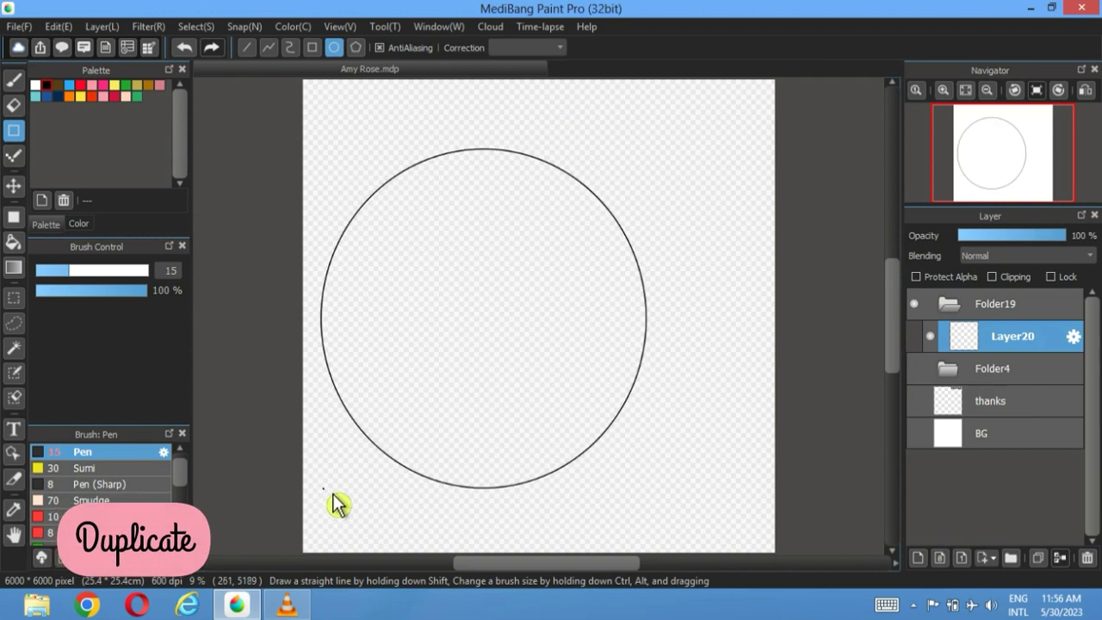
- Duplicate the ellipse layer and move the copy to the right and slightly down so the two outlines overlap
{"action": "left_click", "coordinate": [1040, 561]}
{"action": "left_click", "coordinate": [13, 185]}
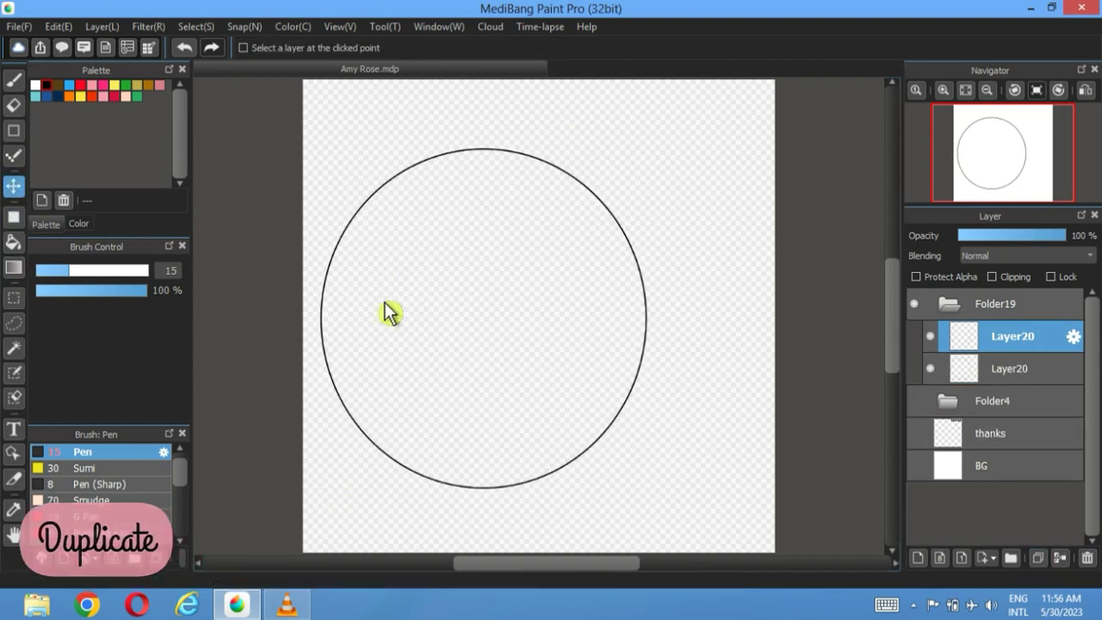
{"action": "left_click_drag", "start_coordinate": [477, 331], "coordinate": [579, 336]}
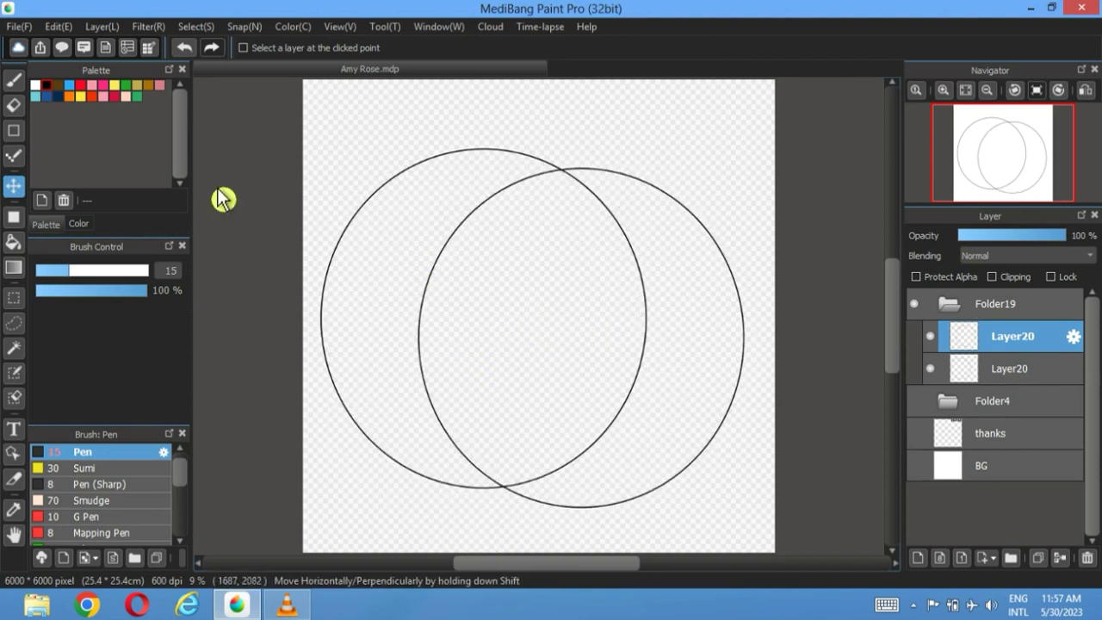
- With the Eraser at size 70, erase both ellipse lines just to the right of their upper crossing, each on its own layer
{"action": "key", "text": "e"}
{"action": "scroll", "coordinate": [602, 221], "scroll_direction": "up", "scroll_amount": 4}
{"action": "left_click", "coordinate": [931, 336]}
{"action": "left_click", "coordinate": [128, 270]}
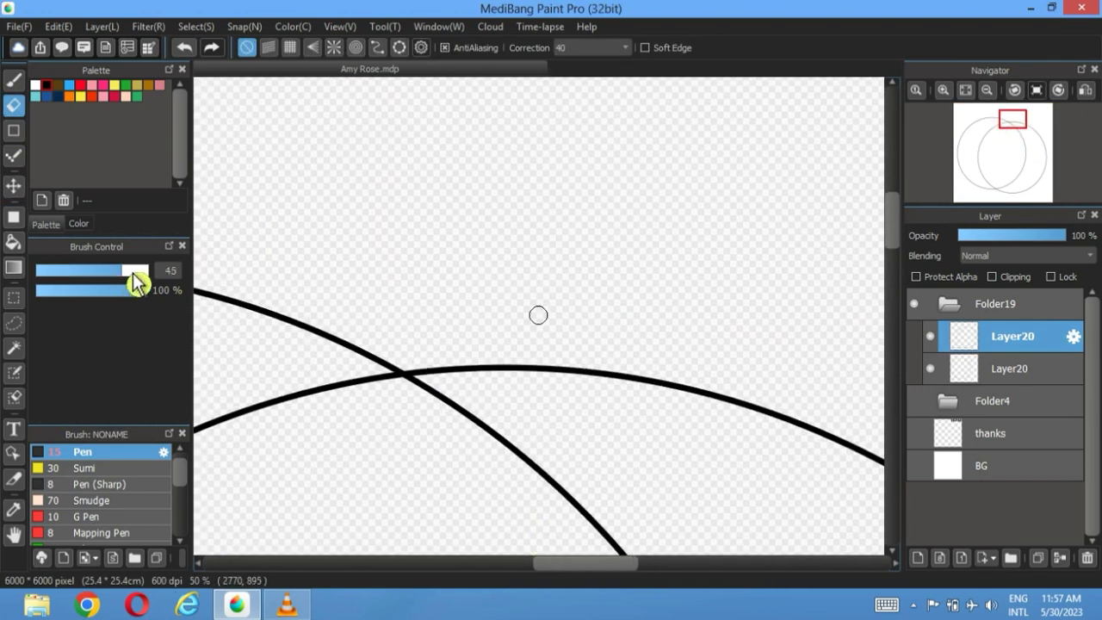
{"action": "left_click_drag", "start_coordinate": [422, 368], "coordinate": [677, 385]}
{"action": "key", "text": "ctrl+Down"}
{"action": "left_click_drag", "start_coordinate": [405, 387], "coordinate": [595, 495]}
- Erase both ellipse lines just to the right of their lower crossing, each on its own layer
{"action": "scroll", "coordinate": [685, 464], "scroll_direction": "down", "scroll_amount": 15}
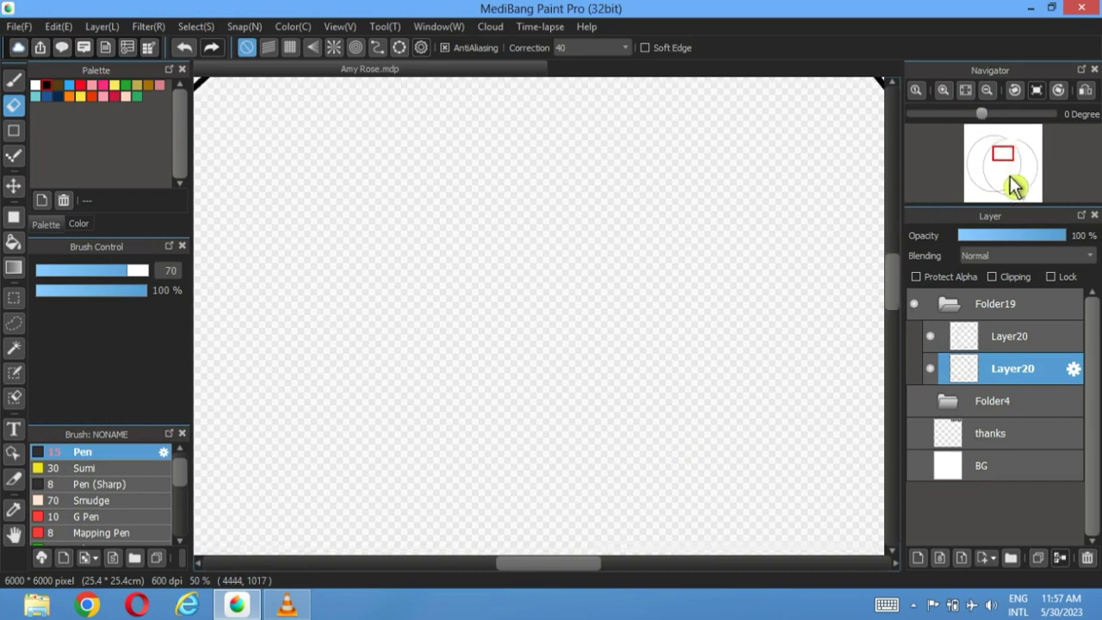
{"action": "left_click_drag", "start_coordinate": [438, 372], "coordinate": [604, 341]}
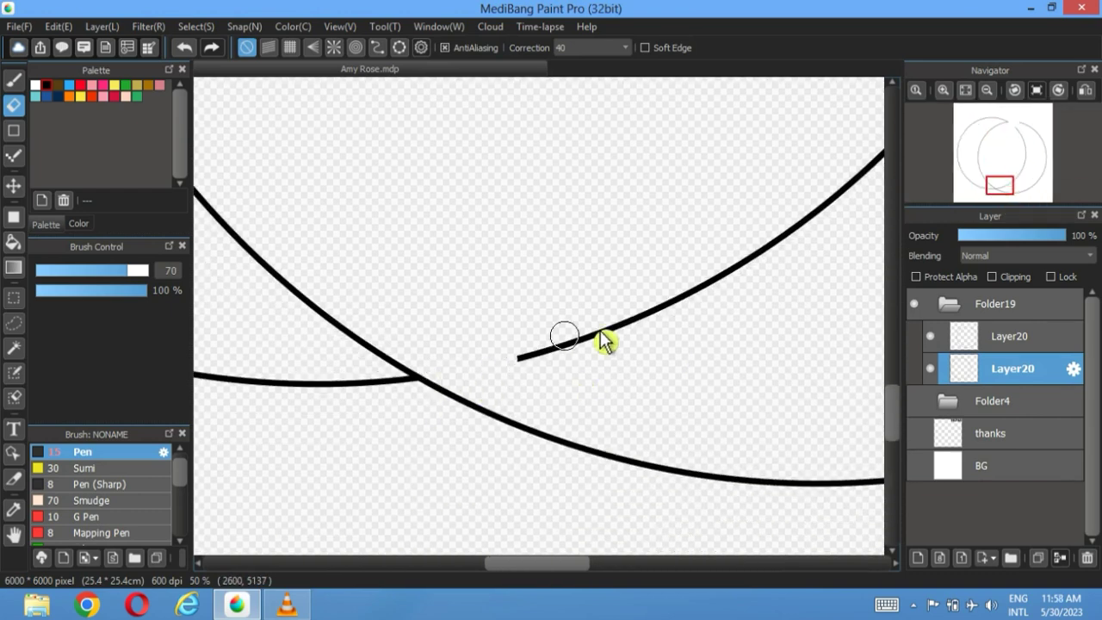
{"action": "key", "text": "ctrl+Up"}
{"action": "left_click_drag", "start_coordinate": [451, 402], "coordinate": [676, 469]}
{"action": "left_click", "coordinate": [965, 90]}
- Remove the copied ellipse's right arc by erasing its ends at brush size 1000 and deleting the rest with a rectangular selection
{"action": "left_click", "coordinate": [145, 270]}
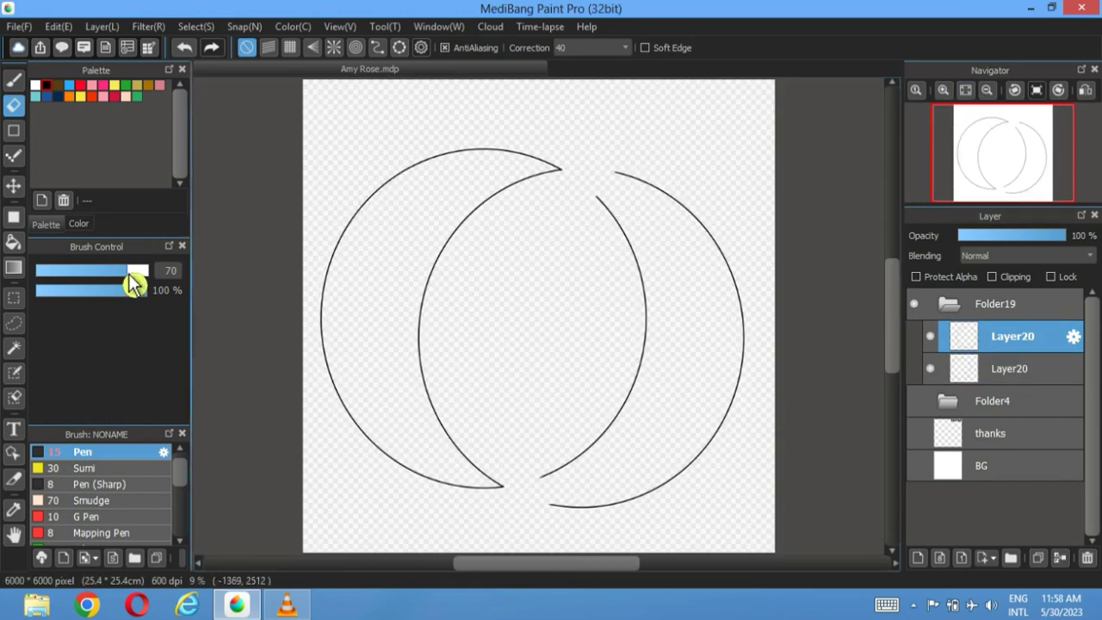
{"action": "mouse_move", "coordinate": [613, 227]}
{"action": "left_mouse_down"}
{"action": "mouse_move", "coordinate": [626, 174]}
{"action": "mouse_move", "coordinate": [680, 218]}
{"action": "left_mouse_up"}
{"action": "mouse_move", "coordinate": [542, 507]}
{"action": "left_mouse_down"}
{"action": "mouse_move", "coordinate": [566, 522]}
{"action": "mouse_move", "coordinate": [602, 514]}
{"action": "left_mouse_up"}
{"action": "left_click_drag", "start_coordinate": [720, 465], "coordinate": [654, 493]}
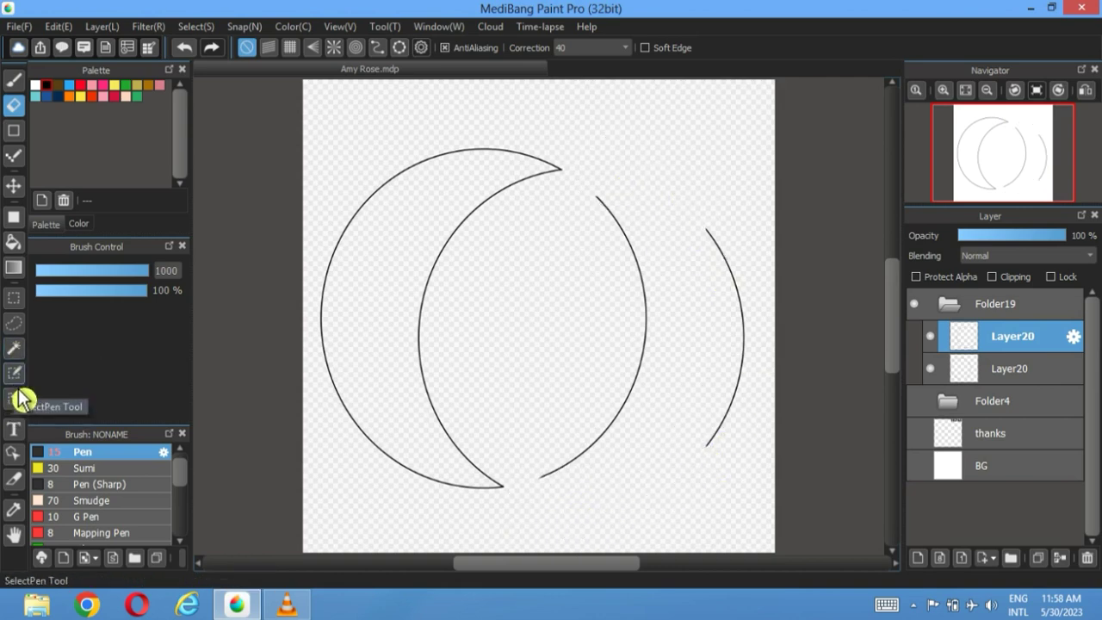
{"action": "left_click", "coordinate": [14, 298]}
{"action": "left_click_drag", "start_coordinate": [761, 177], "coordinate": [670, 471]}
{"action": "key", "text": "Delete"}
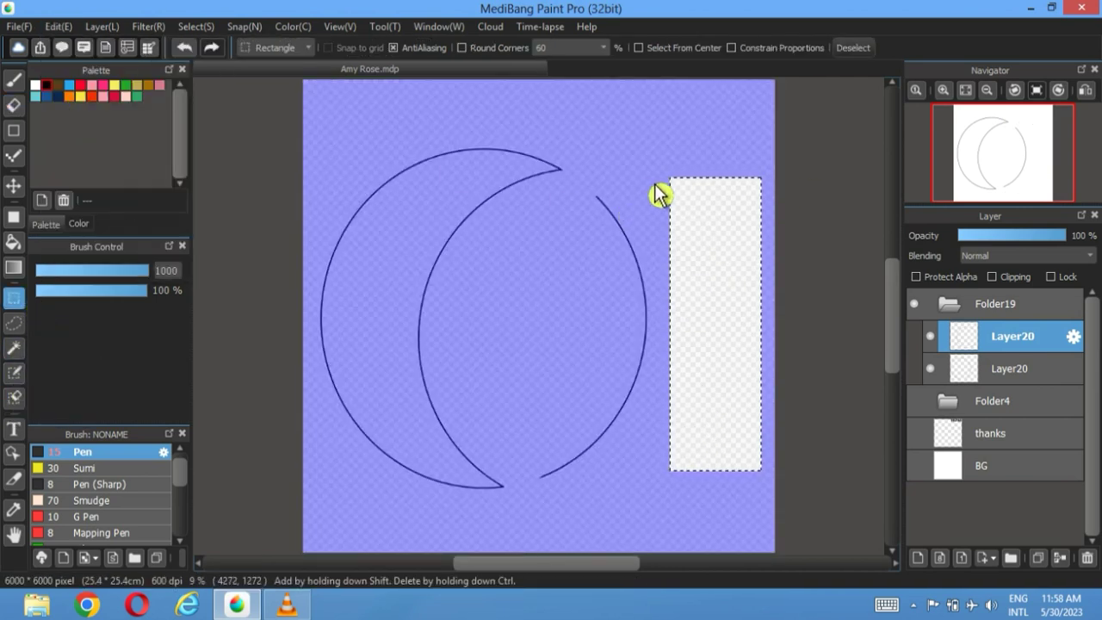
- Select the original ellipse's leftover right arc with a rectangle, delete it from the lower layer, and clear the selection
{"action": "mouse_move", "coordinate": [665, 176]}
{"action": "left_mouse_down"}
{"action": "mouse_move", "coordinate": [554, 372]}
{"action": "mouse_move", "coordinate": [537, 497]}
{"action": "left_mouse_up"}
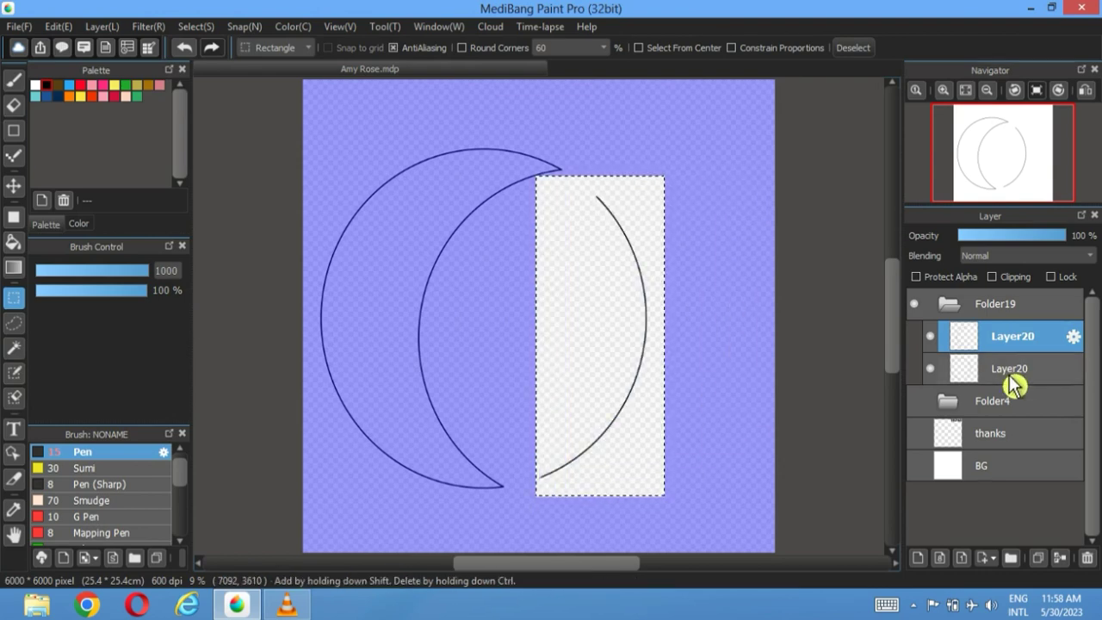
{"action": "left_click", "coordinate": [1013, 369]}
{"action": "left_click", "coordinate": [58, 27]}
{"action": "left_click", "coordinate": [78, 93]}
{"action": "left_click", "coordinate": [853, 49]}
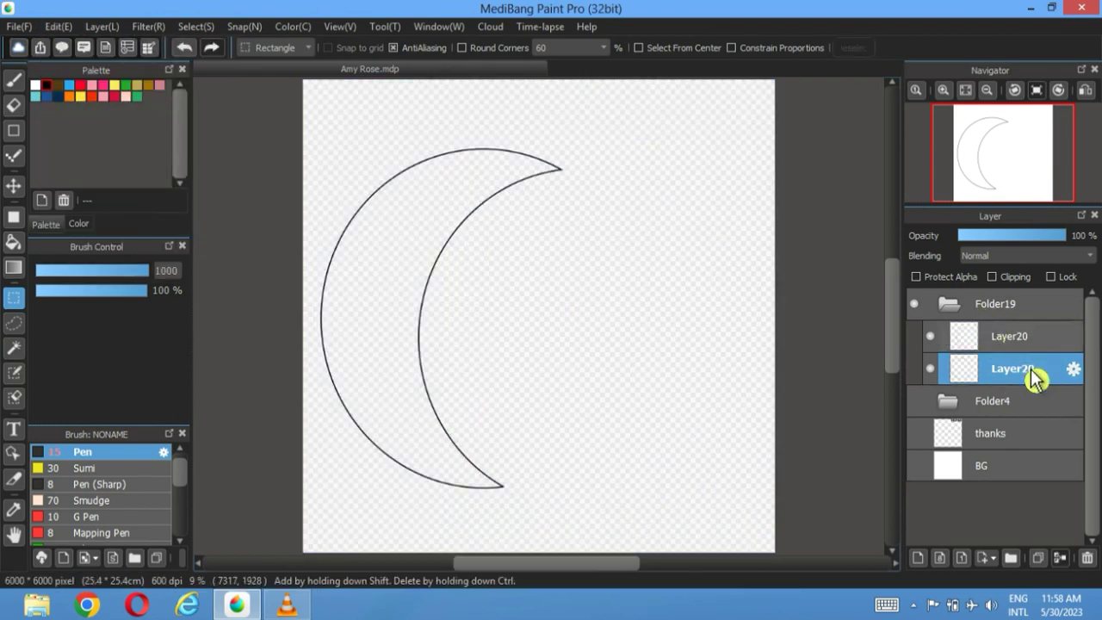
- Merge the two arc layers into one crescent layer and show the head's folder again
{"action": "left_click", "coordinate": [1037, 338]}
{"action": "left_click", "coordinate": [1061, 558]}
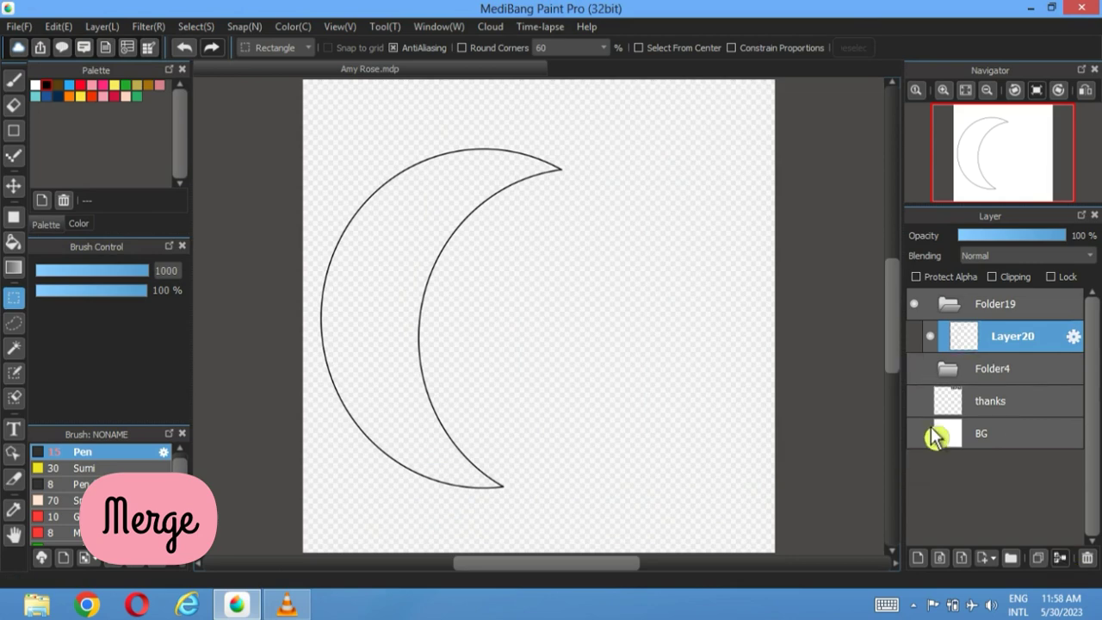
{"action": "left_click", "coordinate": [915, 370]}
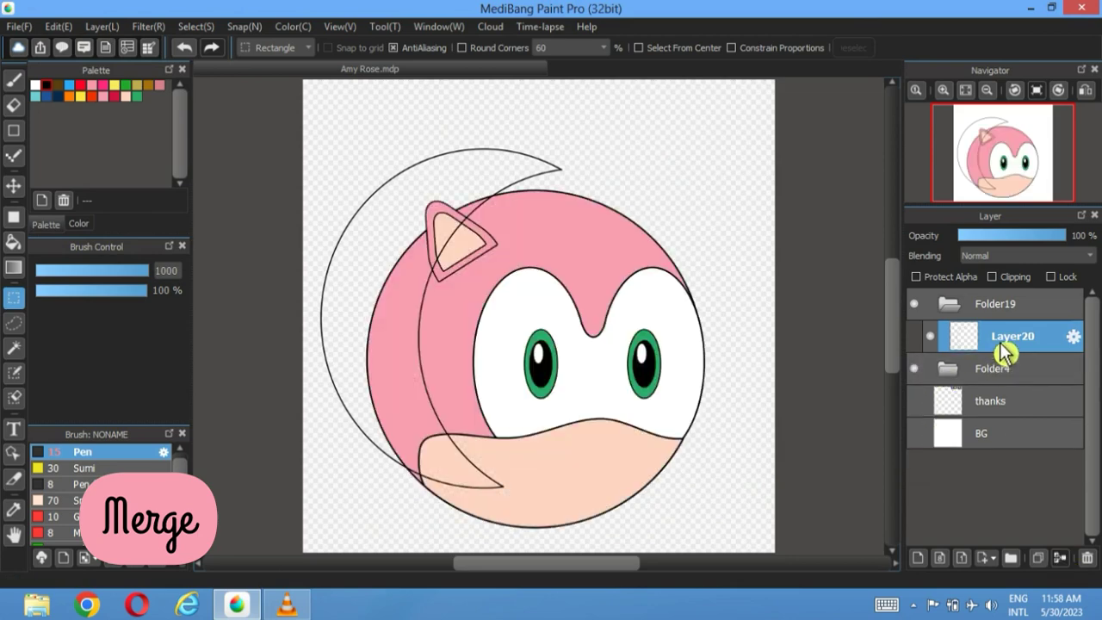
- Duplicate the crescent layer, hide the upper copy as a spare, and select the lower one
{"action": "left_click", "coordinate": [197, 26]}
{"action": "left_click", "coordinate": [1059, 569]}
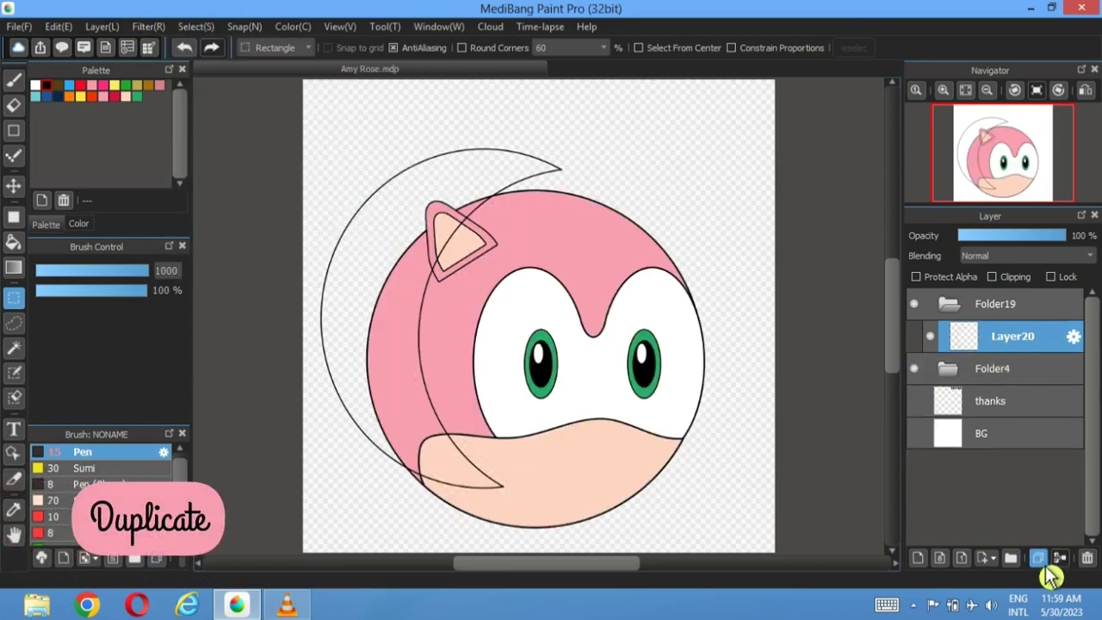
{"action": "left_click", "coordinate": [1038, 559]}
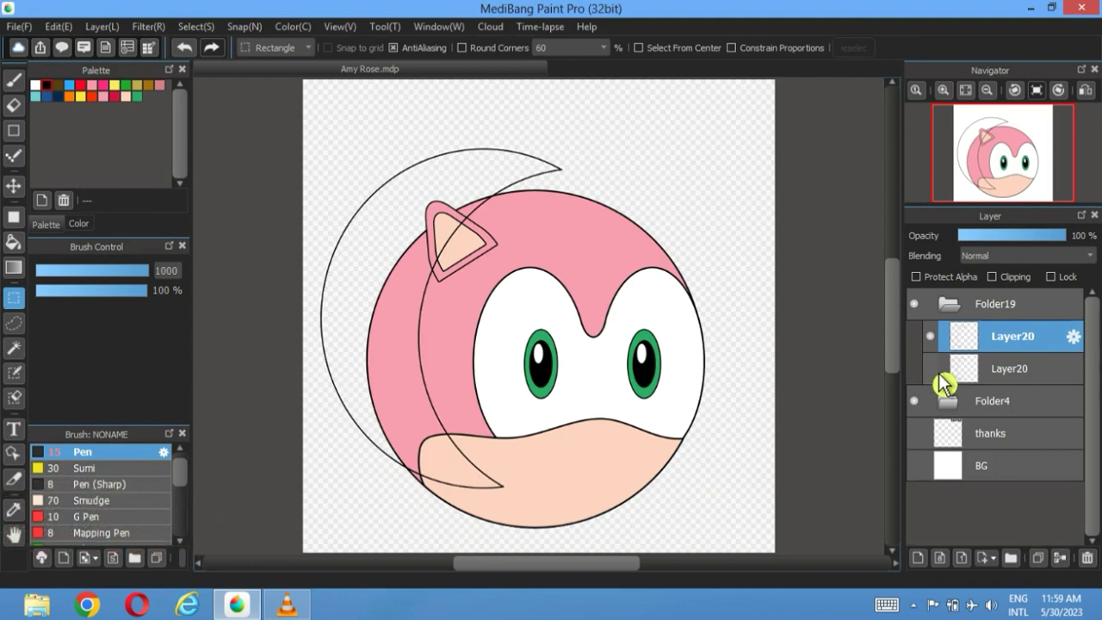
{"action": "left_click", "coordinate": [982, 370]}
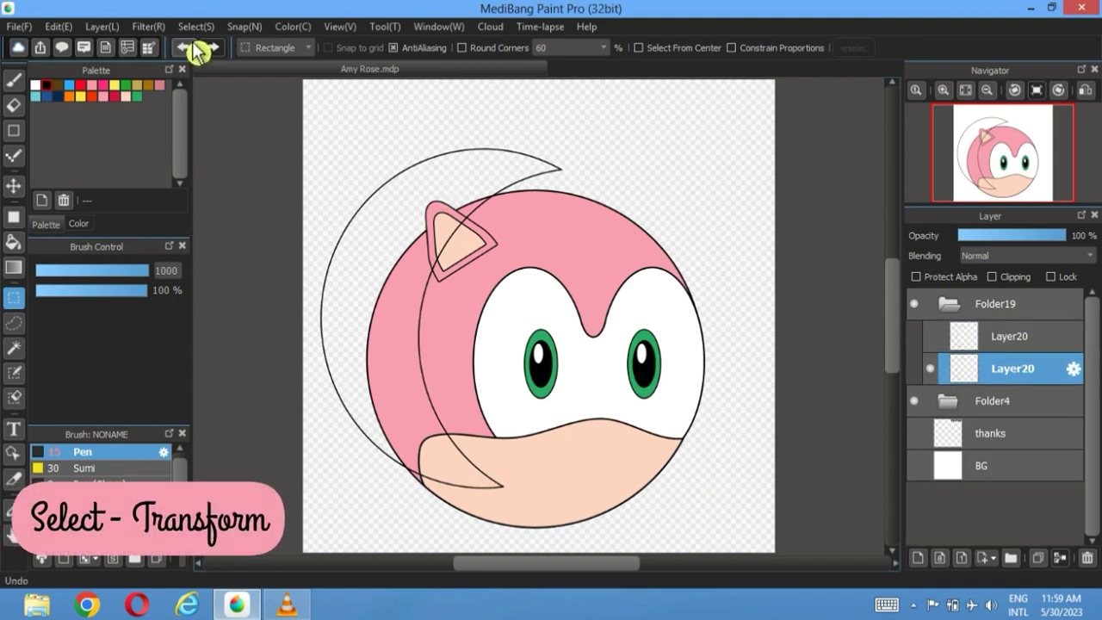
- Transform the visible crescent: rotate it clockwise, shrink it, and place it as a hair strand arching over the right eye
{"action": "left_click", "coordinate": [197, 27]}
{"action": "left_click", "coordinate": [233, 226]}
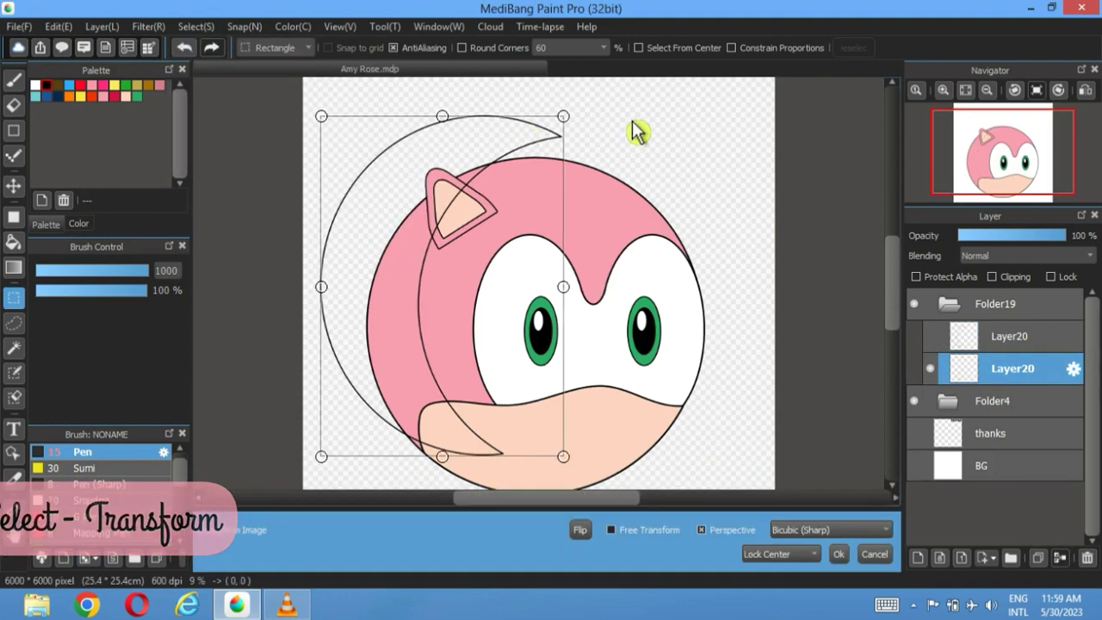
{"action": "left_click_drag", "start_coordinate": [652, 165], "coordinate": [553, 218]}
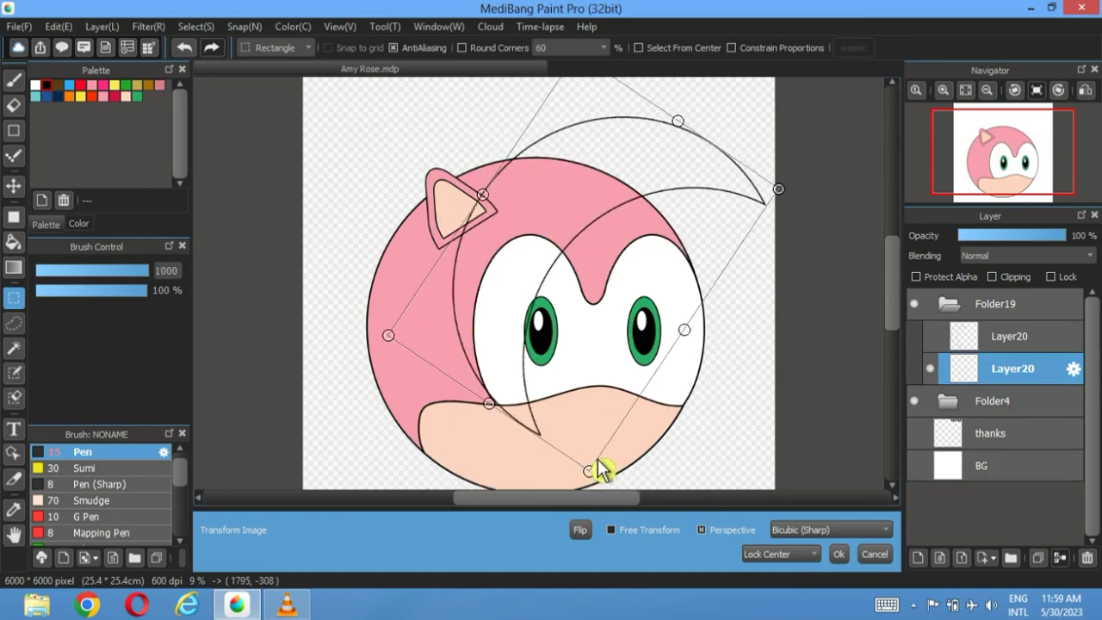
{"action": "left_click_drag", "start_coordinate": [600, 470], "coordinate": [419, 289]}
{"action": "left_click_drag", "start_coordinate": [522, 260], "coordinate": [585, 211]}
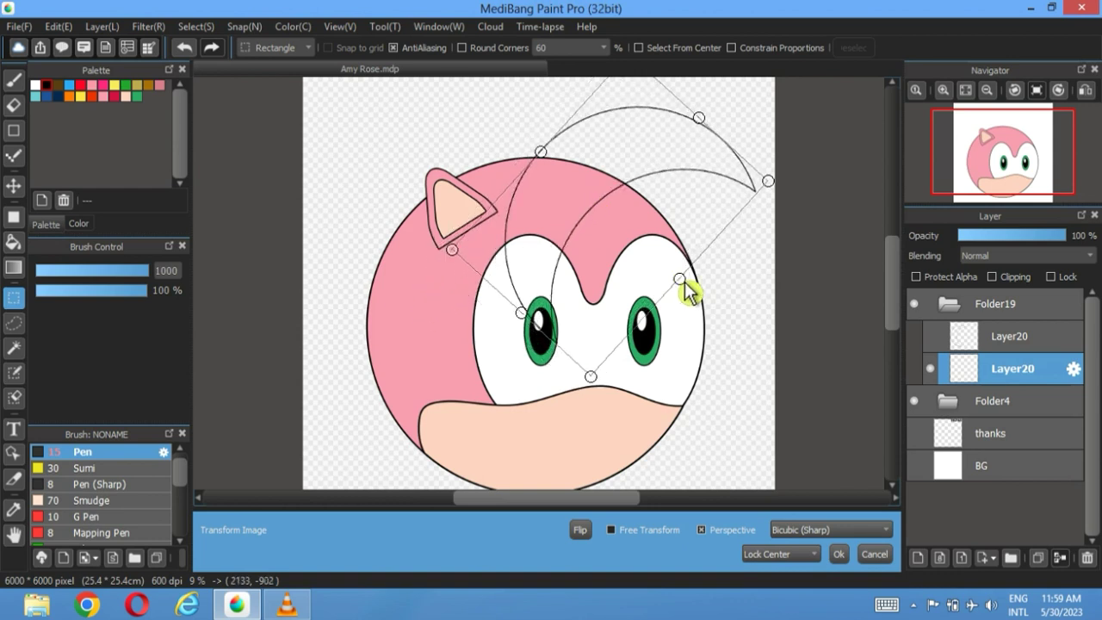
{"action": "left_click_drag", "start_coordinate": [681, 282], "coordinate": [673, 274]}
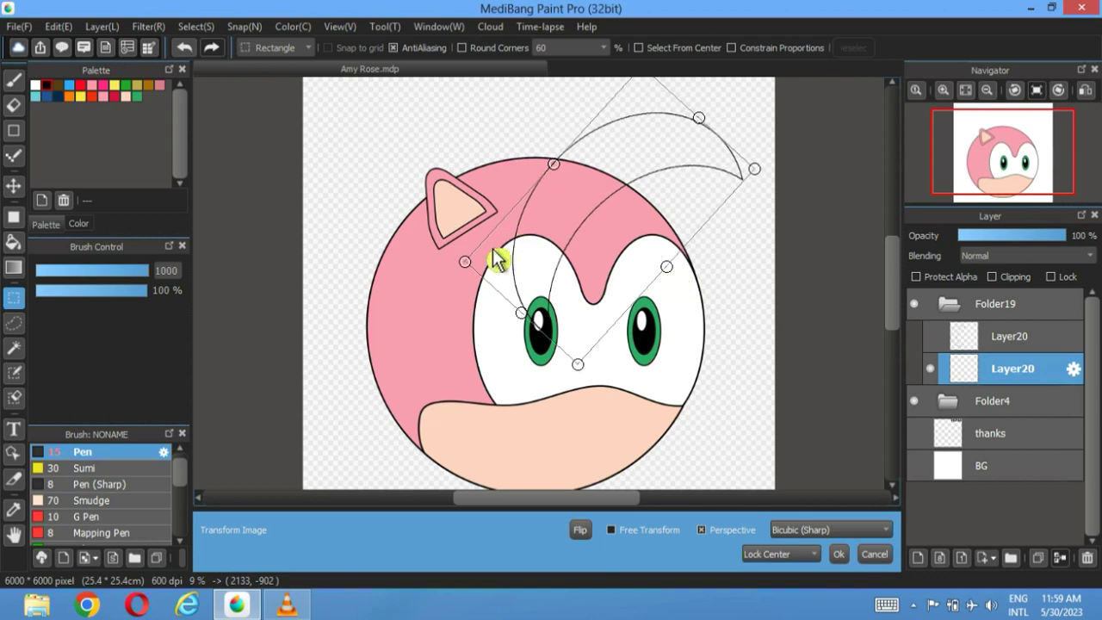
{"action": "left_click_drag", "start_coordinate": [470, 270], "coordinate": [486, 265]}
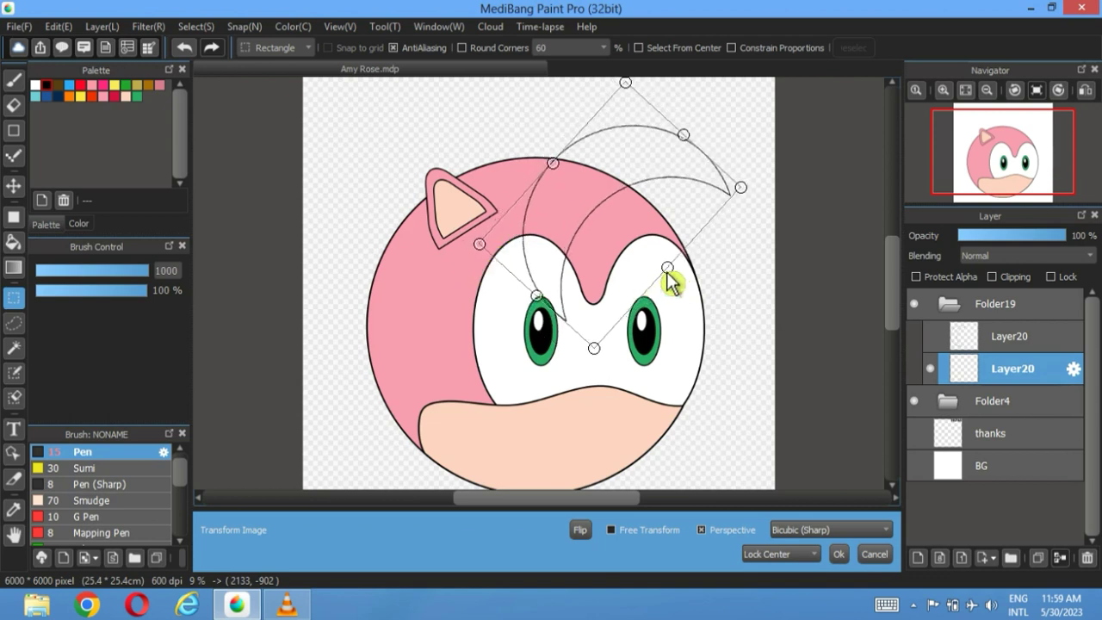
{"action": "left_click_drag", "start_coordinate": [671, 280], "coordinate": [584, 229]}
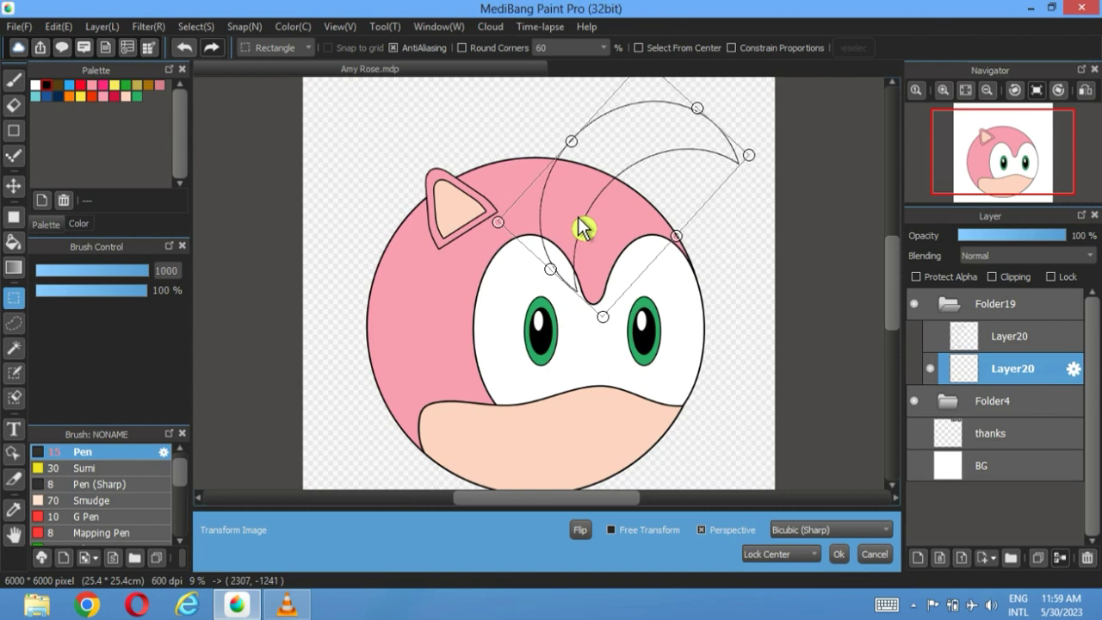
{"action": "mouse_move", "coordinate": [655, 228]}
{"action": "left_mouse_down"}
{"action": "mouse_move", "coordinate": [721, 278]}
{"action": "mouse_move", "coordinate": [709, 290]}
{"action": "mouse_move", "coordinate": [647, 165]}
{"action": "mouse_move", "coordinate": [681, 234]}
{"action": "mouse_move", "coordinate": [674, 226]}
{"action": "left_mouse_up"}
{"action": "left_click_drag", "start_coordinate": [696, 277], "coordinate": [664, 238]}
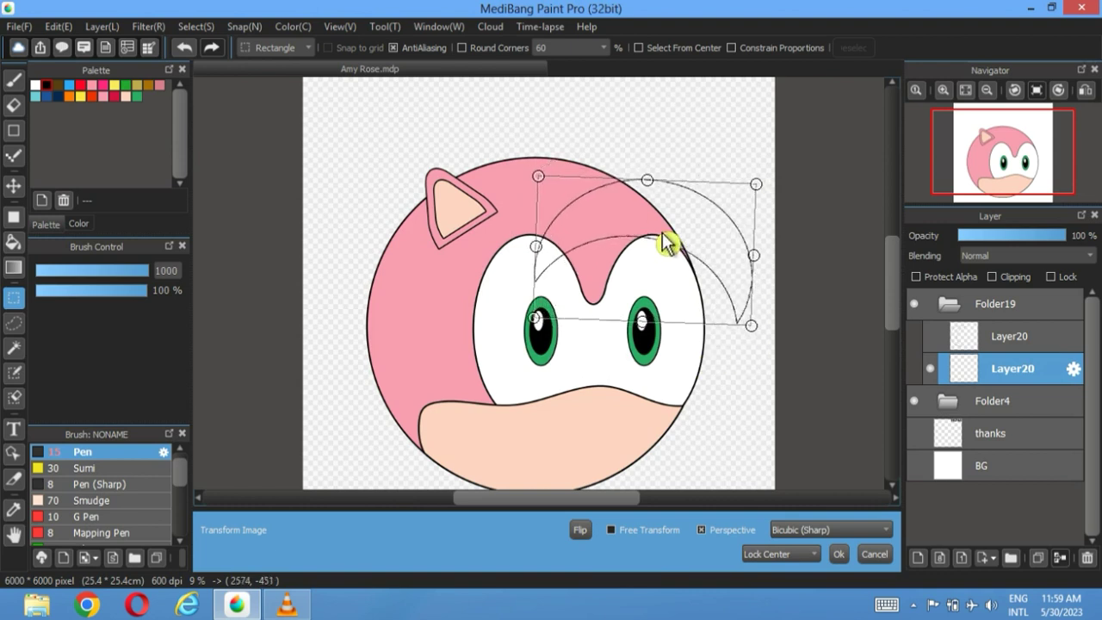
{"action": "left_click", "coordinate": [840, 555]}
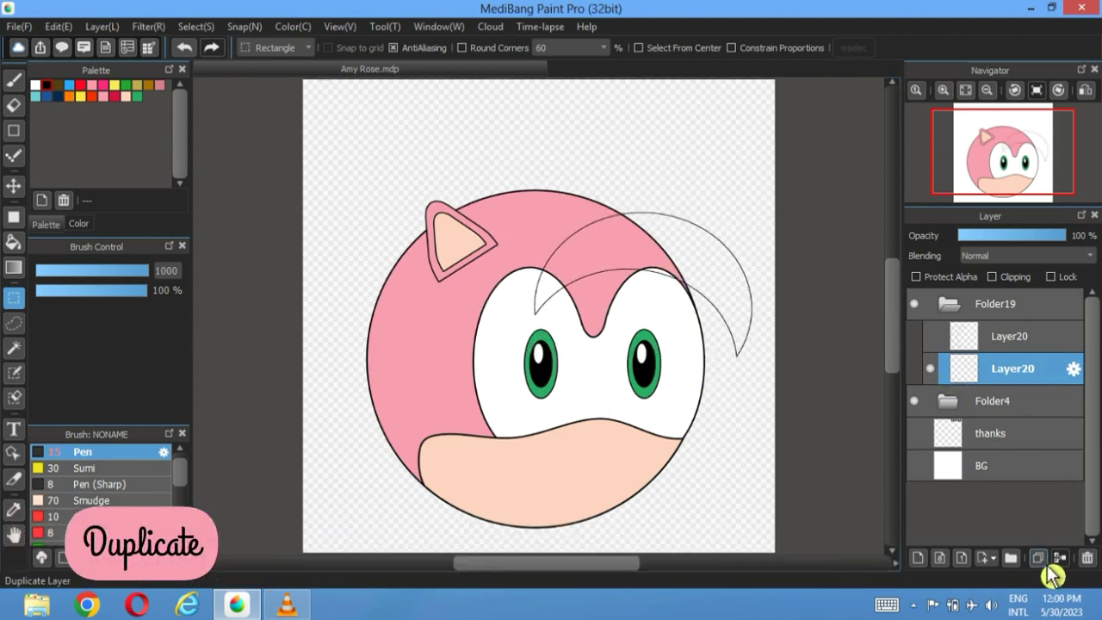
- Duplicate the strand and transform the copy, rotating it counterclockwise so its tip points up and outward above the first
{"action": "left_click", "coordinate": [1041, 560]}
{"action": "left_click", "coordinate": [196, 26]}
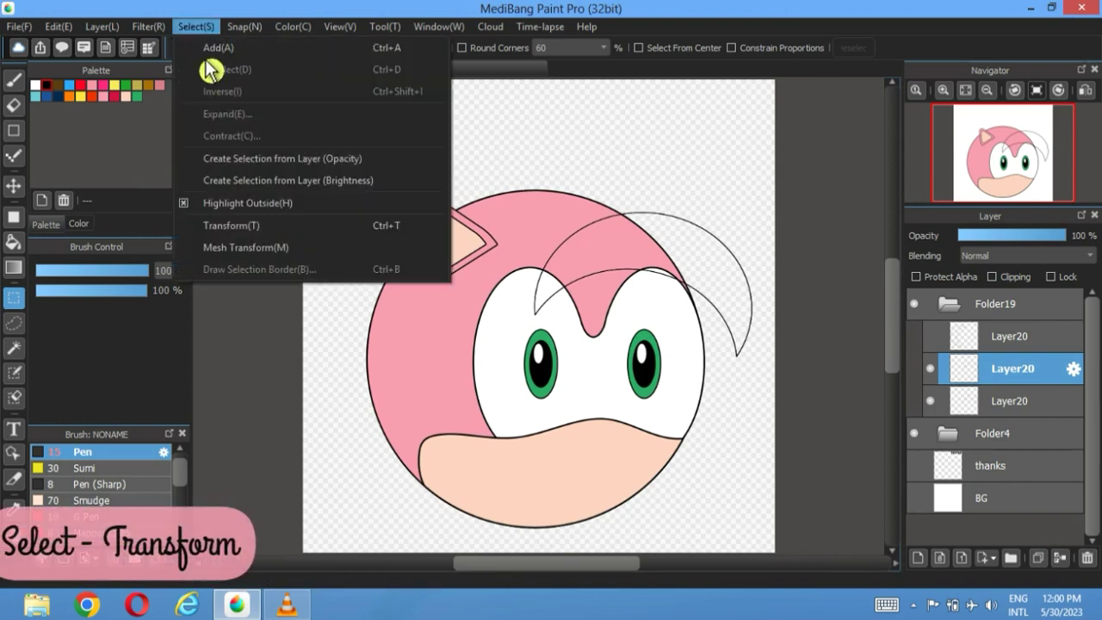
{"action": "left_click", "coordinate": [235, 226]}
{"action": "mouse_move", "coordinate": [530, 244]}
{"action": "left_mouse_down"}
{"action": "mouse_move", "coordinate": [485, 337]}
{"action": "mouse_move", "coordinate": [594, 308]}
{"action": "mouse_move", "coordinate": [630, 221]}
{"action": "left_mouse_up"}
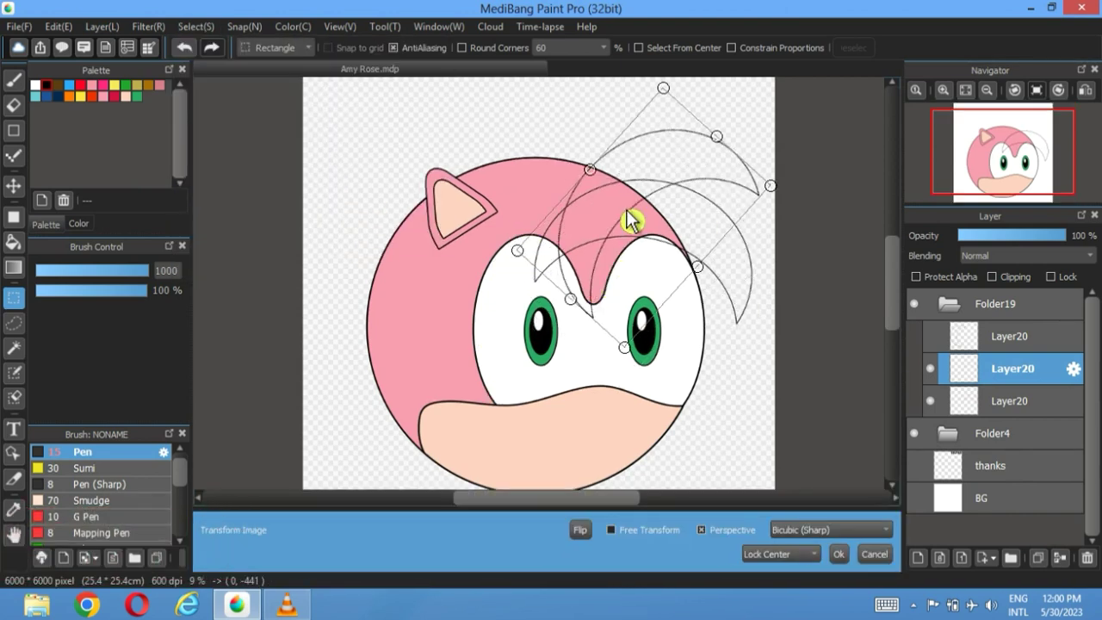
{"action": "left_click", "coordinate": [968, 91]}
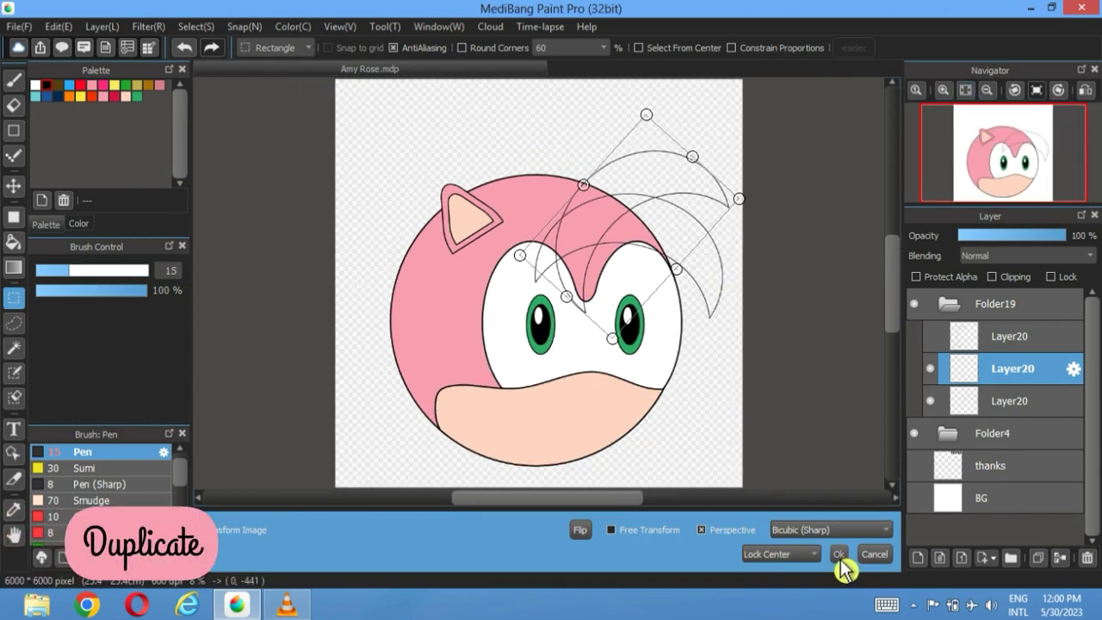
{"action": "left_click", "coordinate": [839, 556]}
- Duplicate the upper hair strand and transform the copy, rotating it counterclockwise and placing it above as a third strand
{"action": "left_click", "coordinate": [1039, 558]}
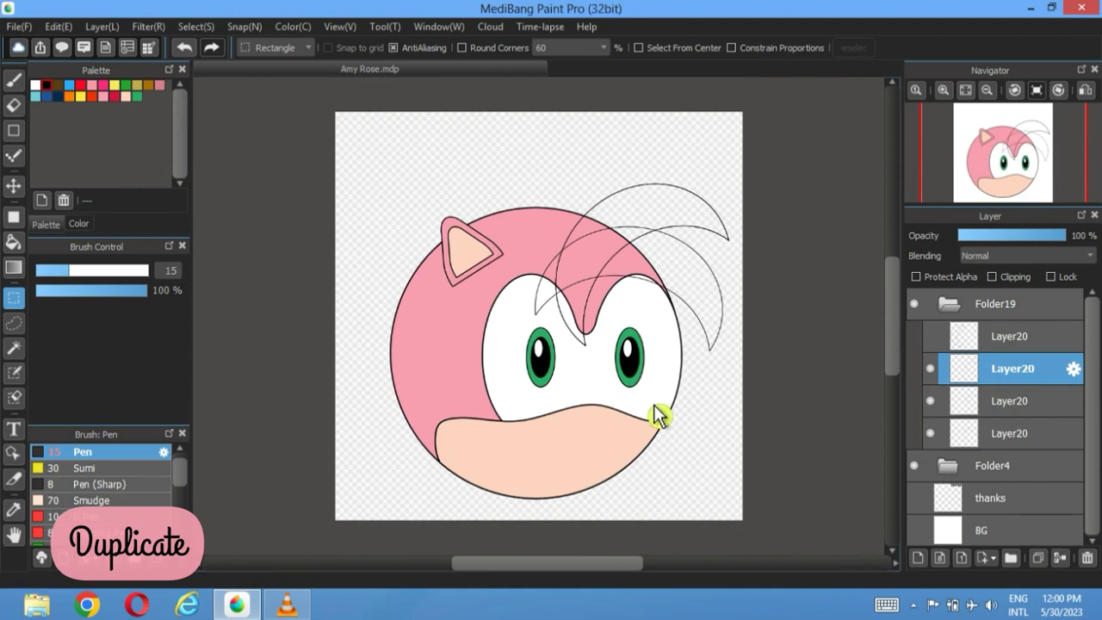
{"action": "left_click", "coordinate": [203, 27]}
{"action": "left_click", "coordinate": [252, 222]}
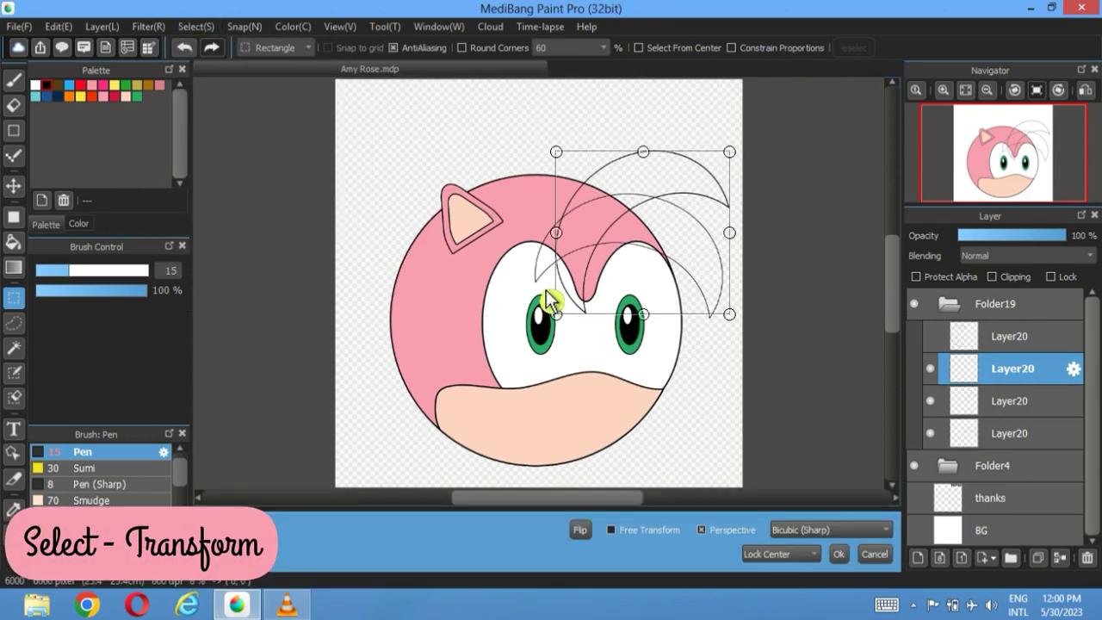
{"action": "mouse_move", "coordinate": [546, 293]}
{"action": "left_mouse_down"}
{"action": "mouse_move", "coordinate": [556, 312]}
{"action": "mouse_move", "coordinate": [633, 271]}
{"action": "mouse_move", "coordinate": [631, 247]}
{"action": "left_mouse_up"}
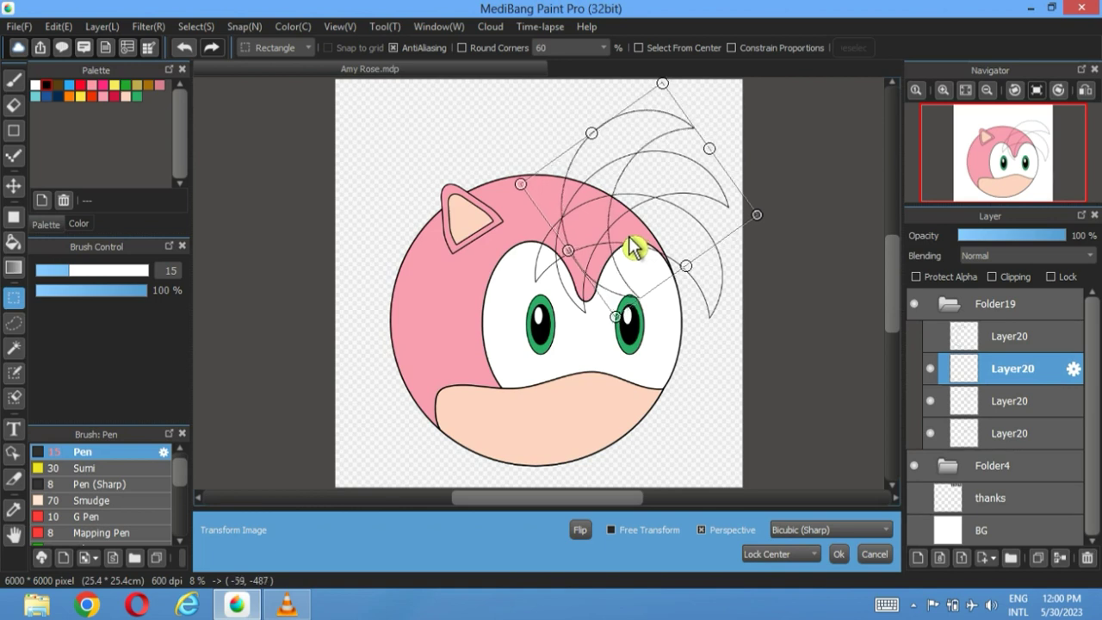
{"action": "mouse_move", "coordinate": [582, 340]}
{"action": "left_mouse_down"}
{"action": "mouse_move", "coordinate": [623, 243]}
{"action": "mouse_move", "coordinate": [591, 226]}
{"action": "mouse_move", "coordinate": [605, 230]}
{"action": "left_mouse_up"}
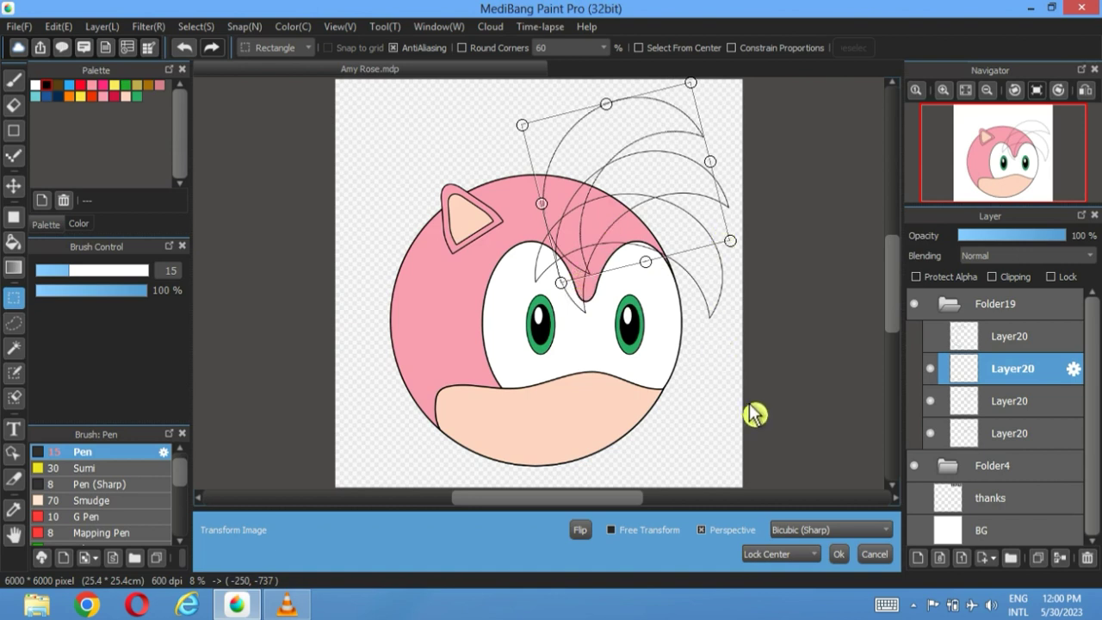
{"action": "left_click", "coordinate": [835, 556]}
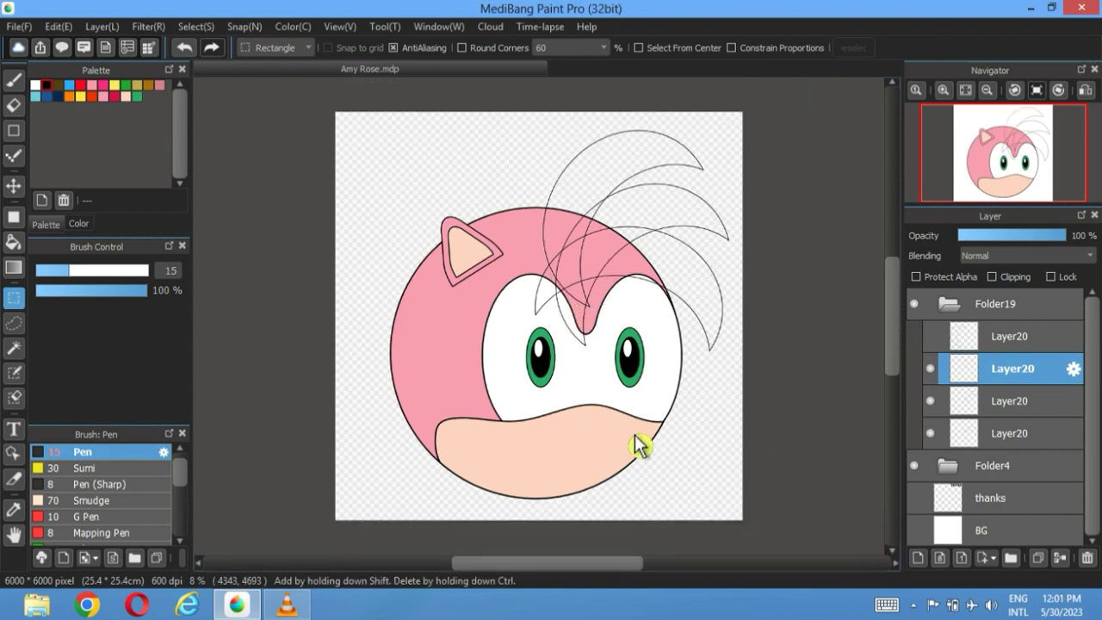
- Erase the inner base of the lowest hair strand on its own layer, leaving only its outer curves
{"action": "left_click", "coordinate": [14, 107]}
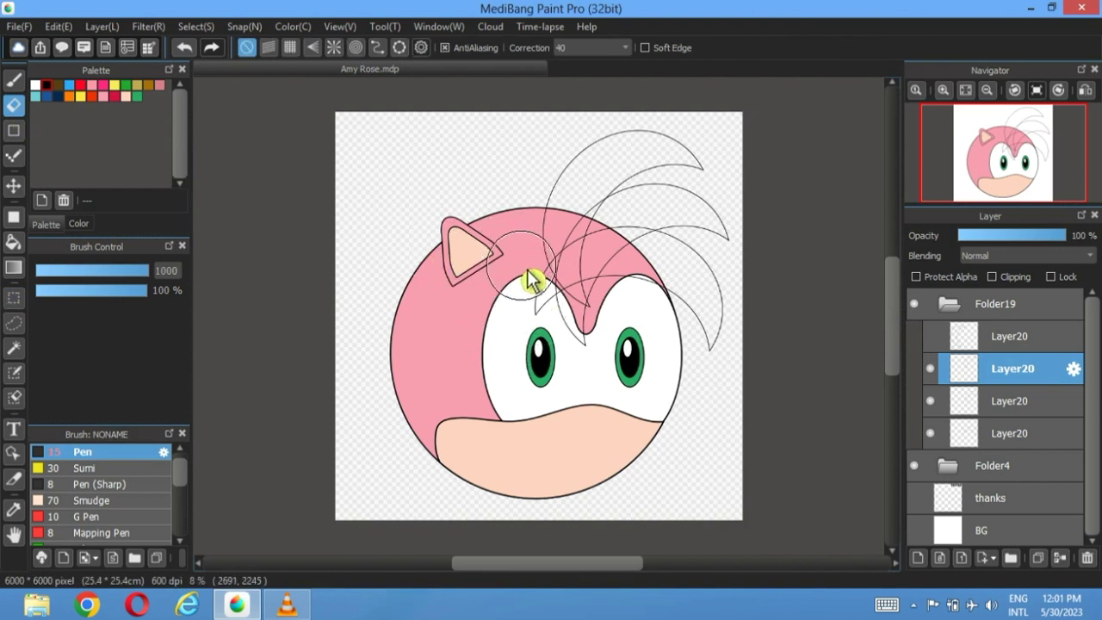
{"action": "left_click", "coordinate": [950, 306]}
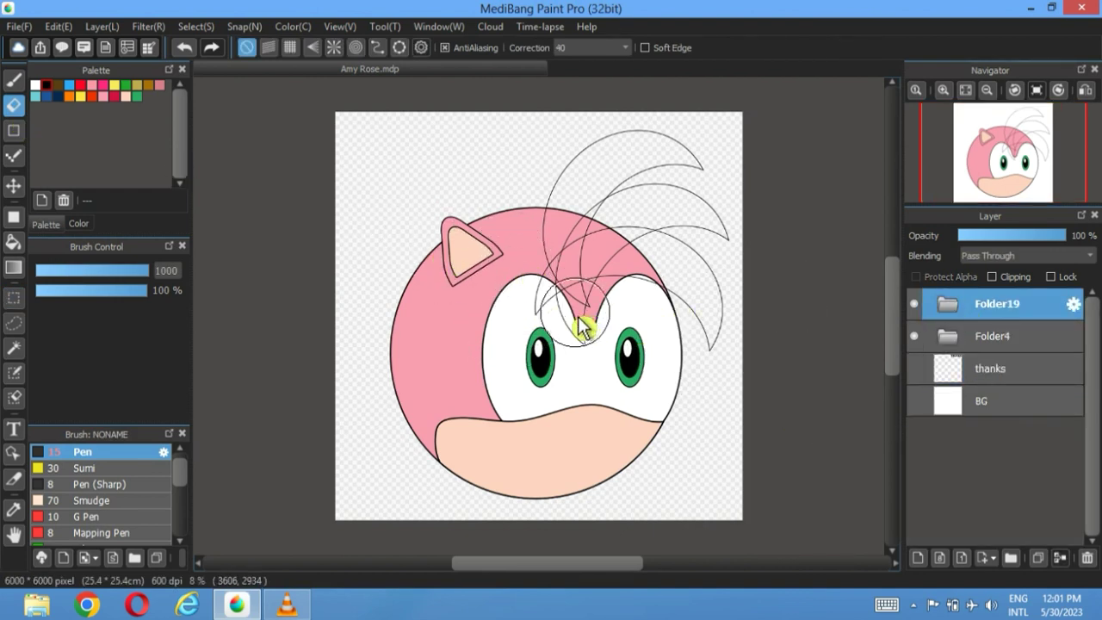
{"action": "left_click", "coordinate": [951, 311]}
{"action": "left_click", "coordinate": [1025, 441]}
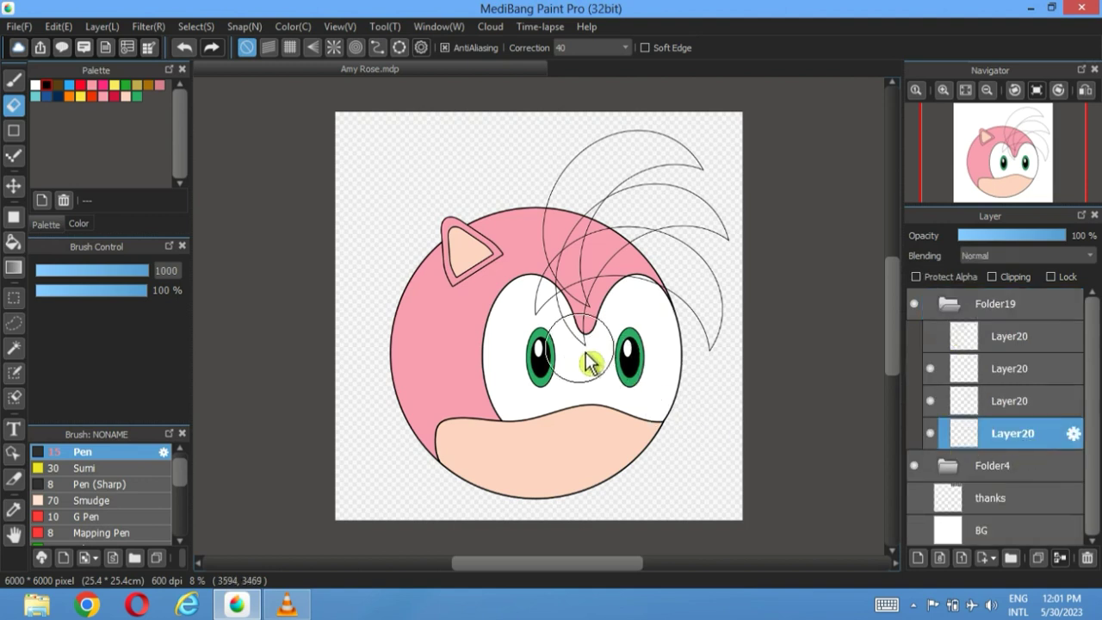
{"action": "mouse_move", "coordinate": [589, 362]}
{"action": "left_mouse_down"}
{"action": "mouse_move", "coordinate": [584, 323]}
{"action": "mouse_move", "coordinate": [534, 307]}
{"action": "mouse_move", "coordinate": [597, 314]}
{"action": "mouse_move", "coordinate": [574, 312]}
{"action": "mouse_move", "coordinate": [584, 318]}
{"action": "mouse_move", "coordinate": [511, 264]}
{"action": "mouse_move", "coordinate": [568, 291]}
{"action": "mouse_move", "coordinate": [607, 361]}
{"action": "left_mouse_up"}
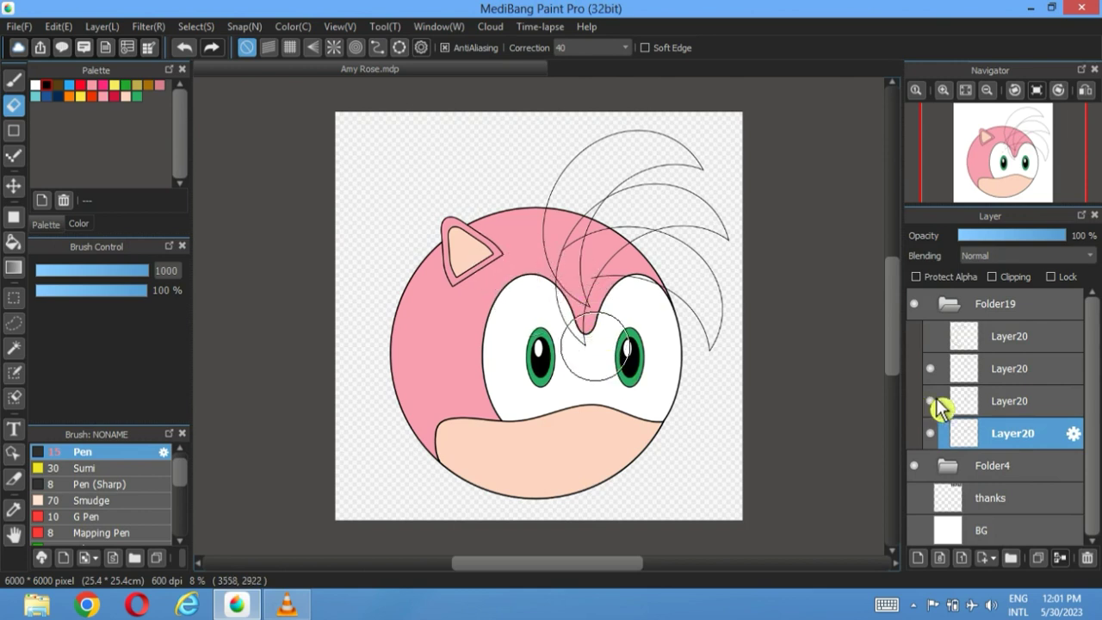
- Erase the inner bases of the middle and top hair strands, including the stray tip between the eyes
{"action": "left_click", "coordinate": [1004, 410]}
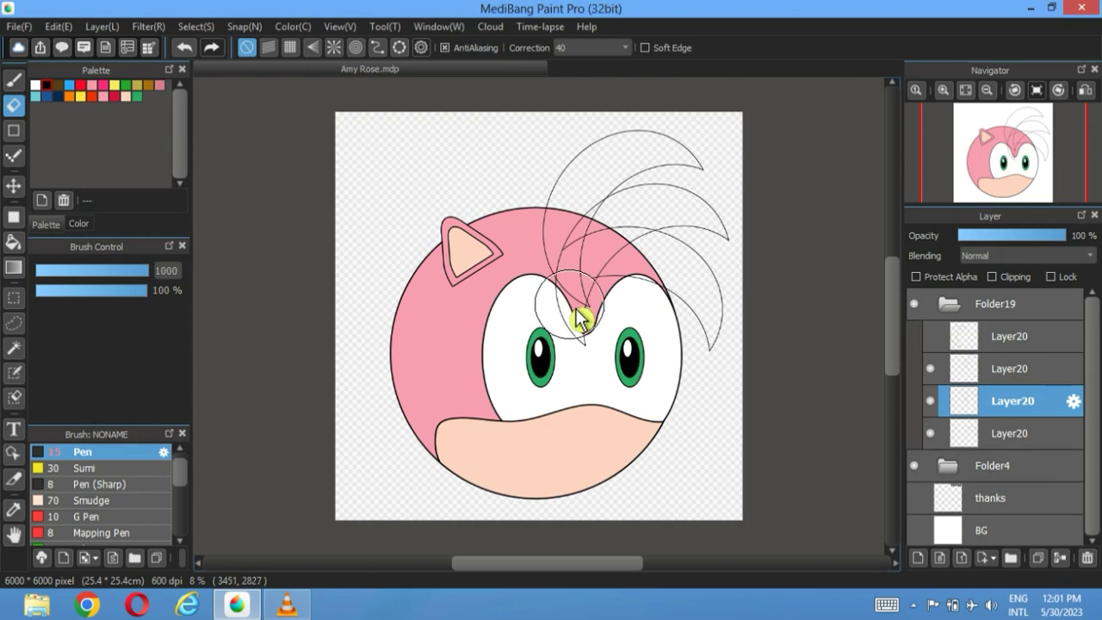
{"action": "left_click_drag", "start_coordinate": [584, 317], "coordinate": [522, 272]}
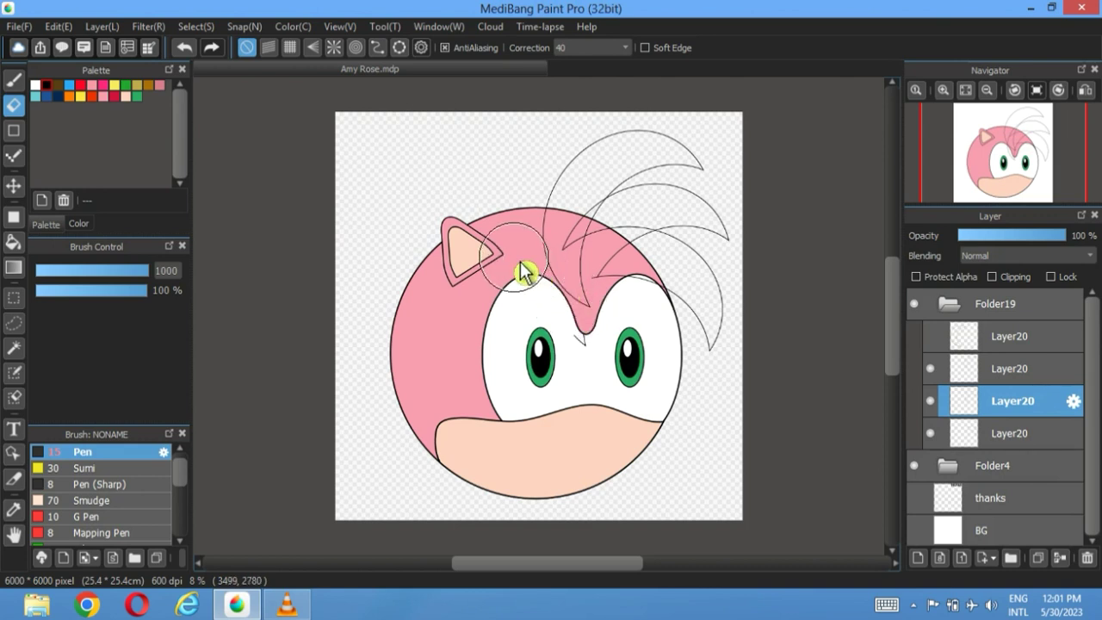
{"action": "left_click", "coordinate": [992, 371]}
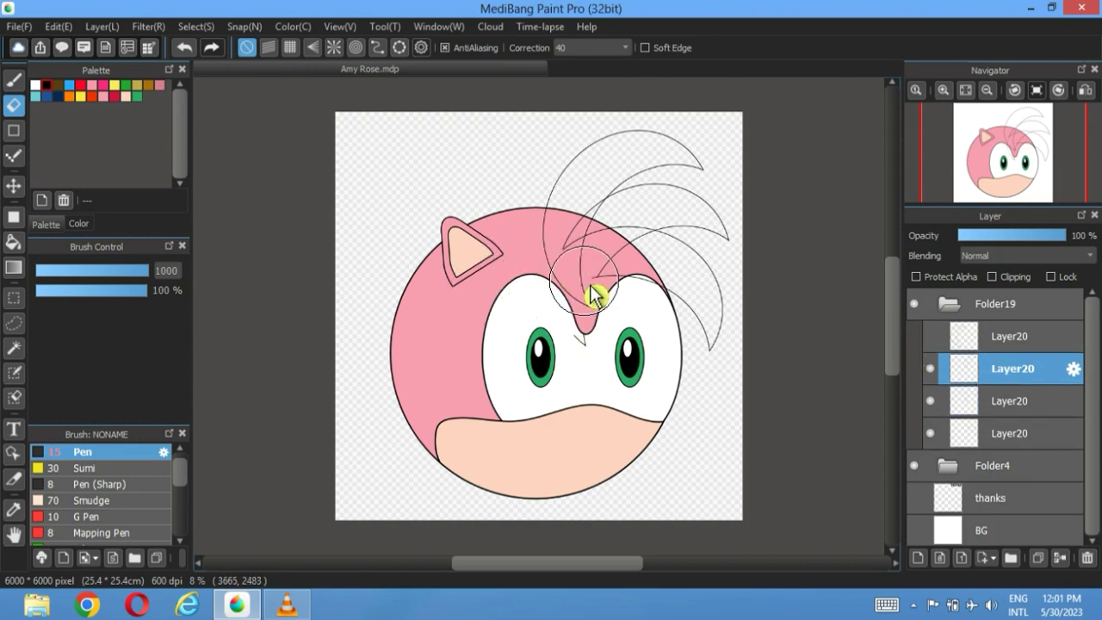
{"action": "left_click", "coordinate": [1012, 403]}
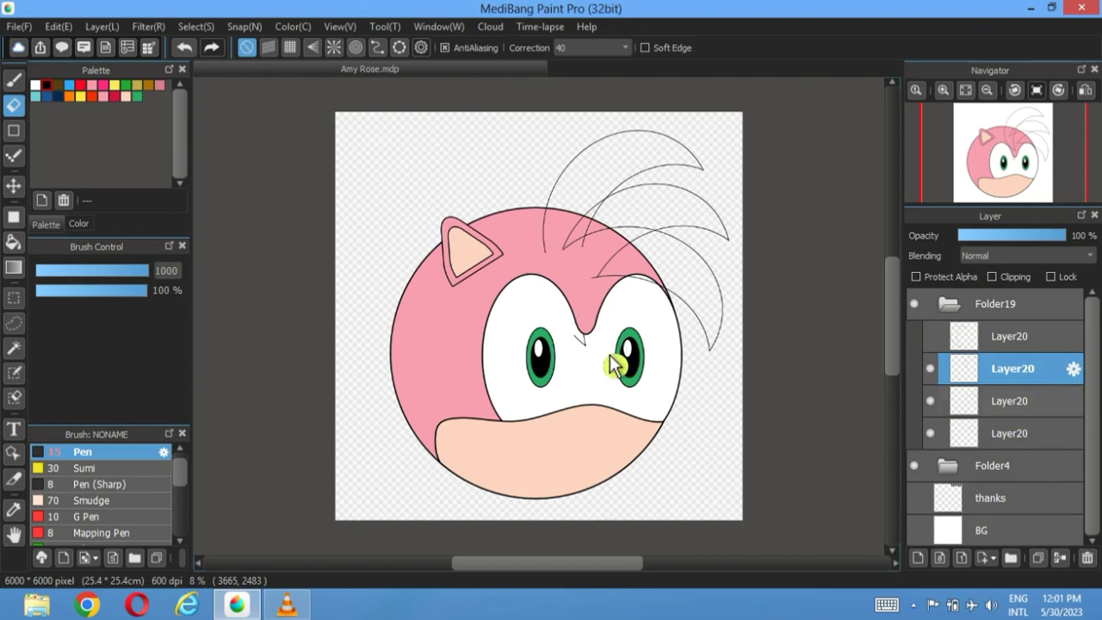
{"action": "left_click_drag", "start_coordinate": [584, 353], "coordinate": [585, 398]}
{"action": "scroll", "coordinate": [682, 397], "scroll_direction": "up", "scroll_amount": 3}
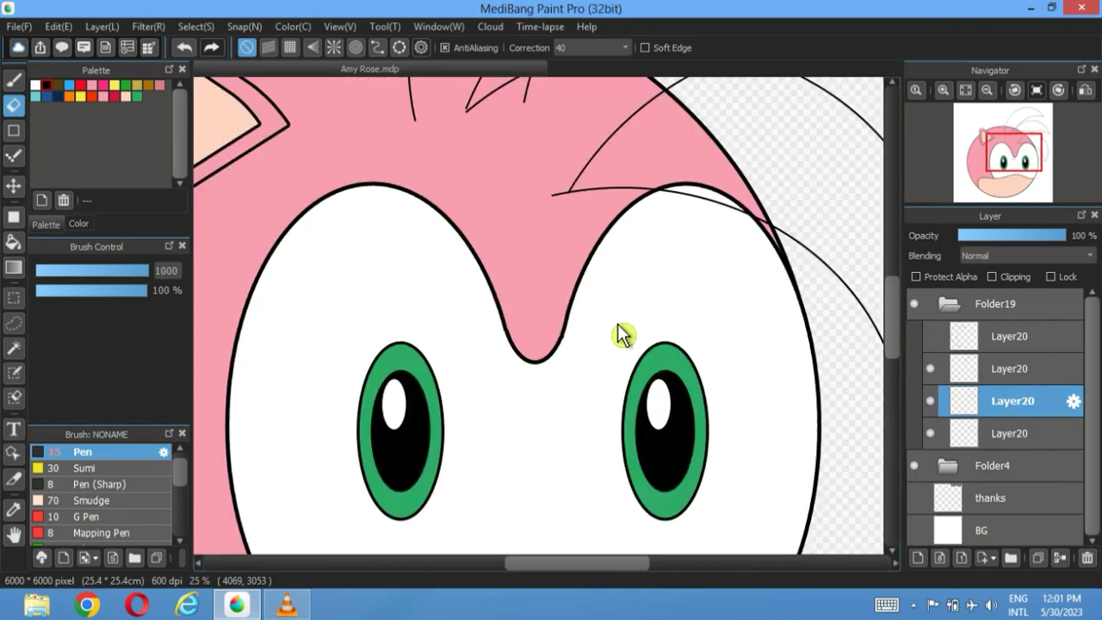
- Show the white BG layer and, with the eraser at size 84, remove the top strand's inner line below its crossing with the middle strand
{"action": "left_click_drag", "start_coordinate": [615, 332], "coordinate": [477, 487]}
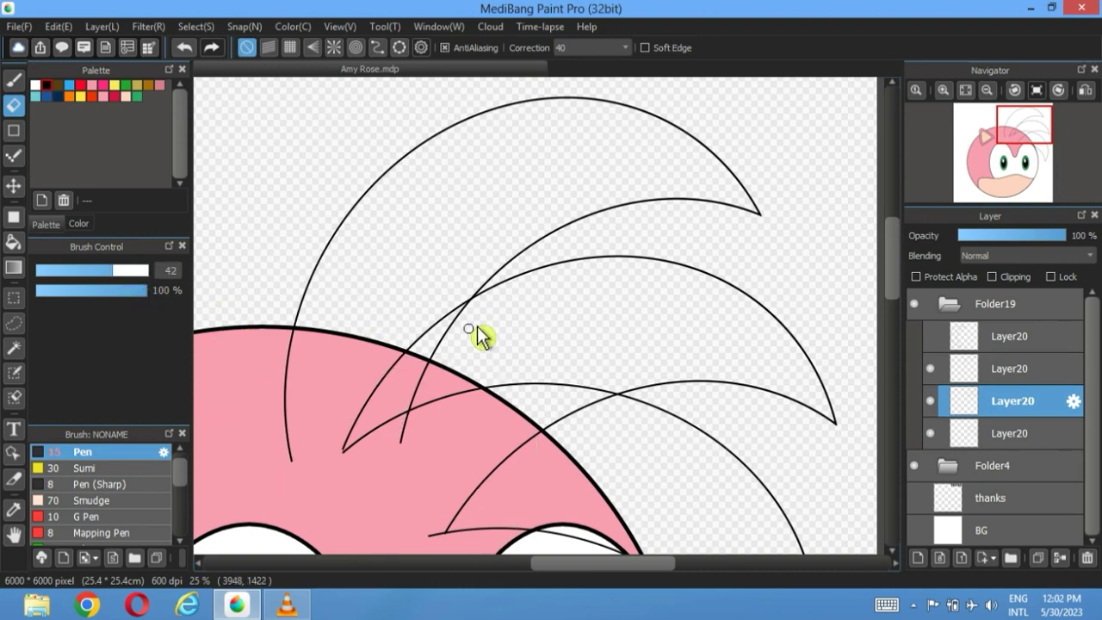
{"action": "left_click", "coordinate": [994, 372]}
{"action": "scroll", "coordinate": [481, 329], "scroll_direction": "up", "scroll_amount": 3}
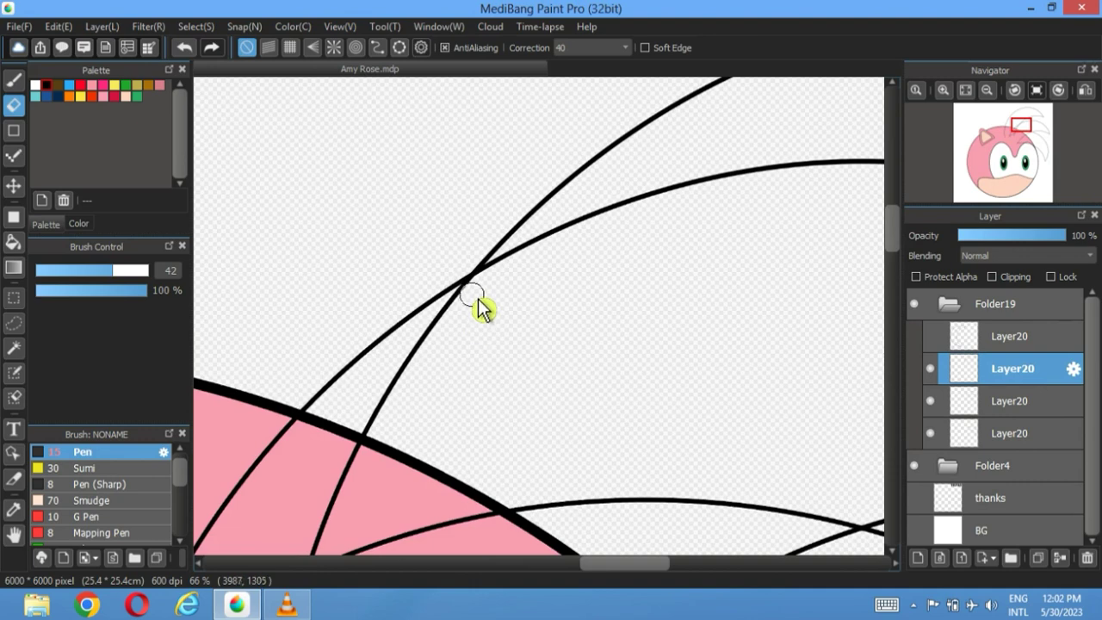
{"action": "left_click", "coordinate": [914, 530]}
{"action": "left_click_drag", "start_coordinate": [485, 301], "coordinate": [350, 511]}
{"action": "left_click_drag", "start_coordinate": [147, 272], "coordinate": [133, 271]}
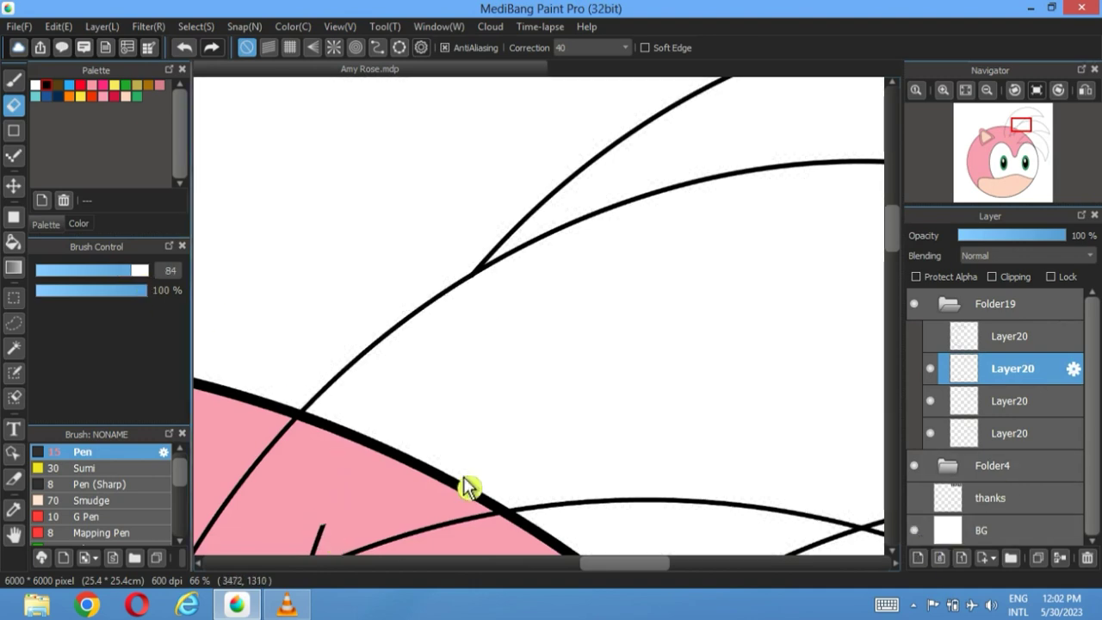
{"action": "scroll", "coordinate": [463, 487], "scroll_direction": "down", "scroll_amount": 3}
{"action": "left_click_drag", "start_coordinate": [331, 353], "coordinate": [296, 496]}
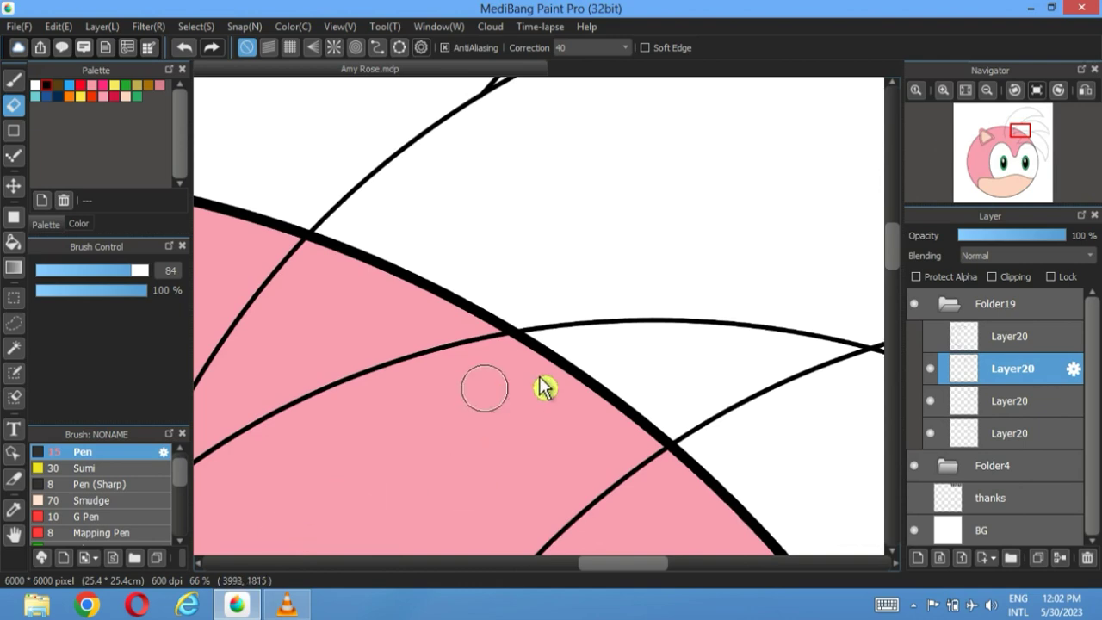
{"action": "scroll", "coordinate": [551, 315], "scroll_direction": "down", "scroll_amount": 2}
{"action": "left_click_drag", "start_coordinate": [551, 315], "coordinate": [514, 261]}
- Erase the middle strand's inner line from its crossing with the lowest strand down to its base
{"action": "left_click", "coordinate": [1021, 406]}
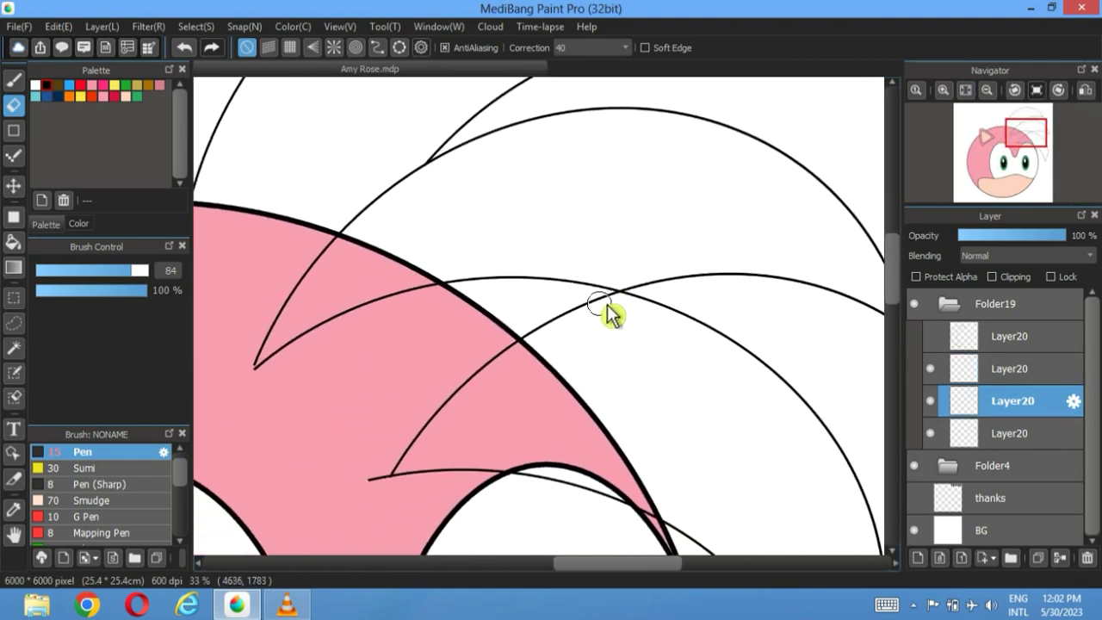
{"action": "mouse_move", "coordinate": [605, 316]}
{"action": "left_mouse_down"}
{"action": "mouse_move", "coordinate": [462, 388]}
{"action": "mouse_move", "coordinate": [403, 436]}
{"action": "mouse_move", "coordinate": [397, 485]}
{"action": "left_mouse_up"}
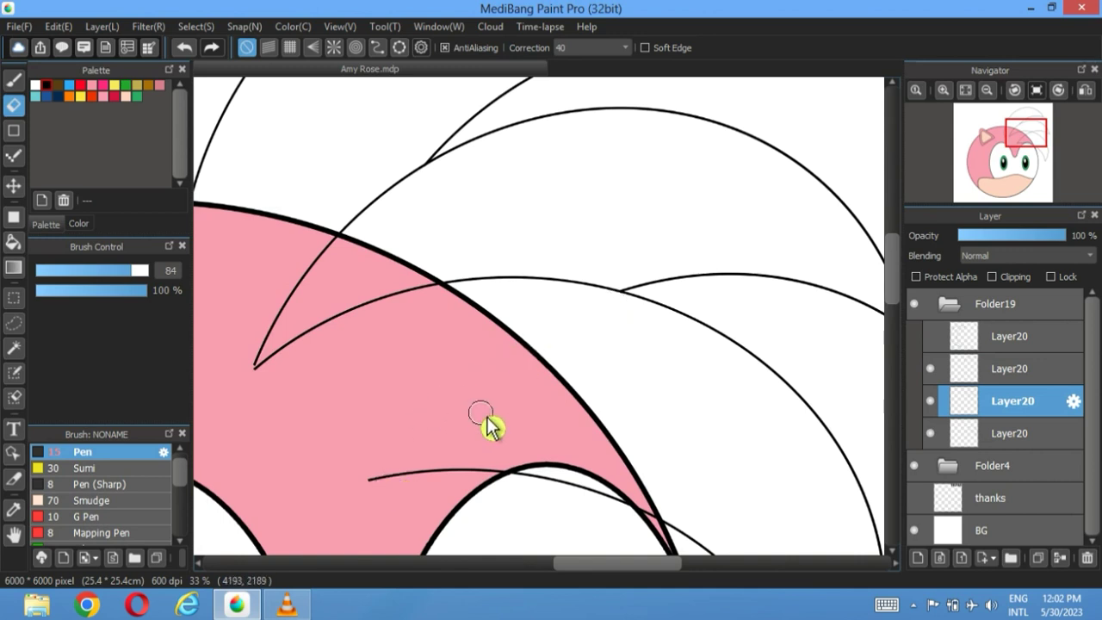
{"action": "left_click", "coordinate": [968, 95]}
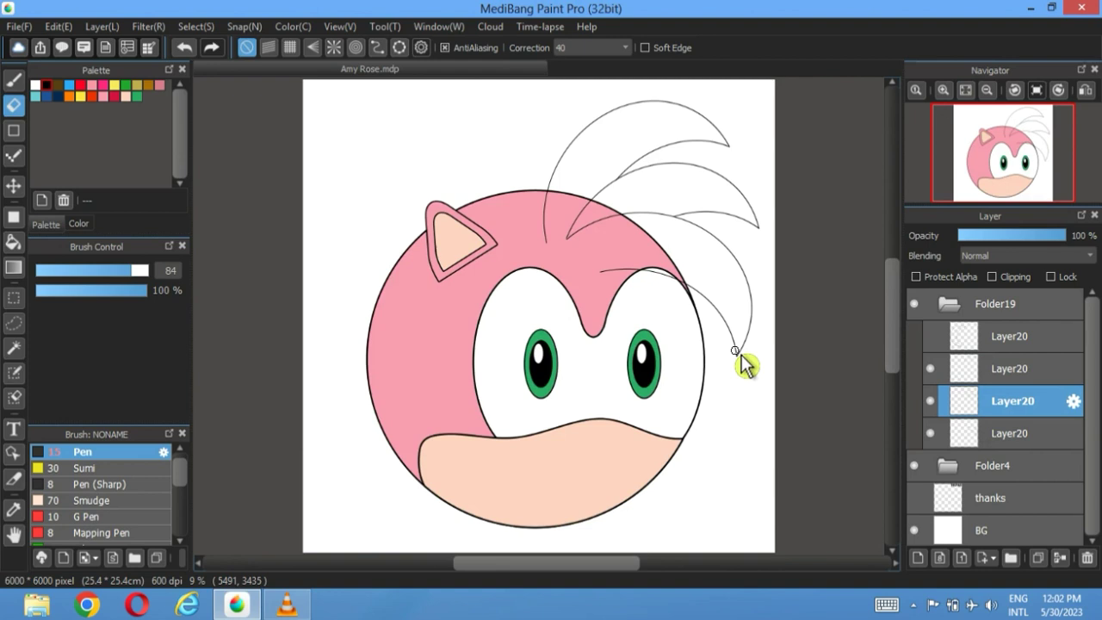
- Trim the inner ends of the lowest and middle strands' outlines so they stop short inside the forehead
{"action": "left_click", "coordinate": [1009, 439]}
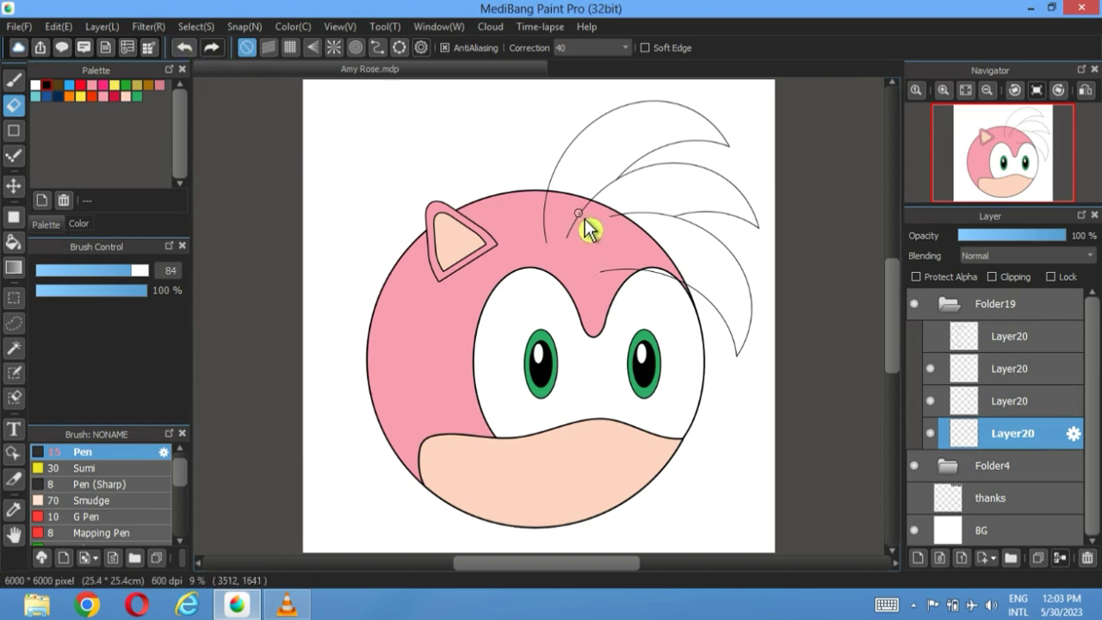
{"action": "key", "text": "ctrl+Up"}
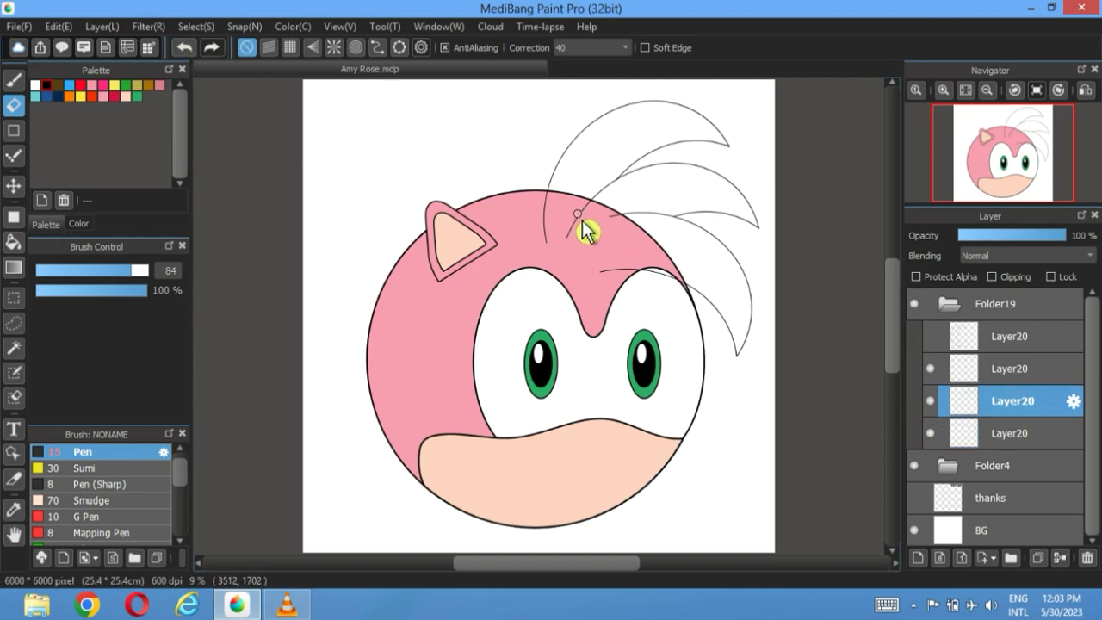
{"action": "left_click", "coordinate": [994, 376]}
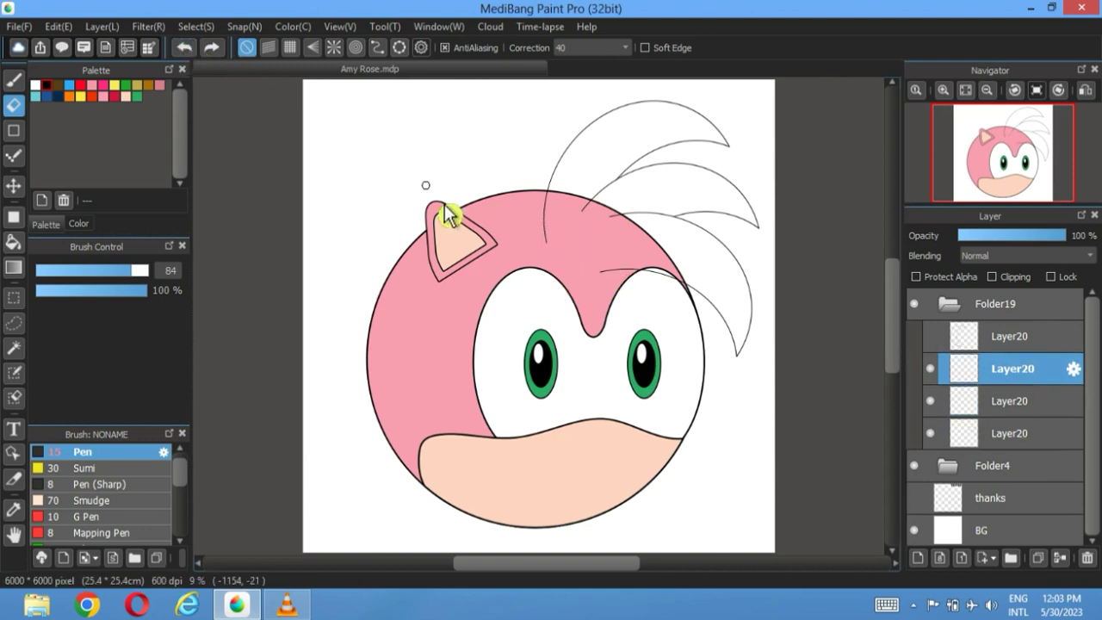
{"action": "key", "text": "ctrl+Down"}
{"action": "key", "text": "ctrl+Down"}
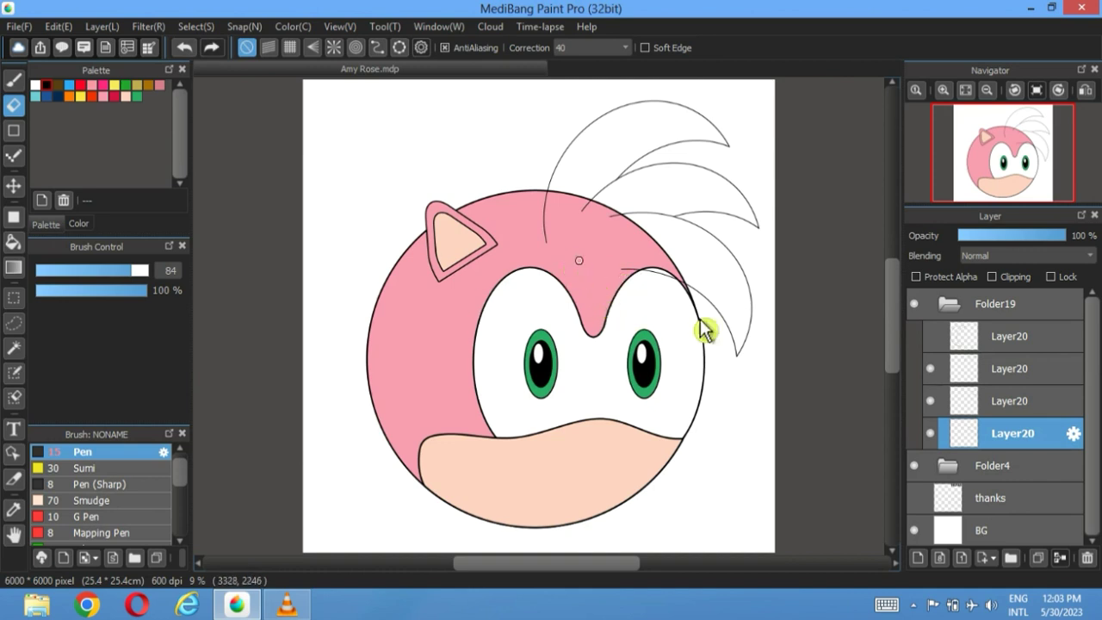
- Delete the hidden spare crescent layer and add a new layer beneath the three hair strand layers
{"action": "left_click", "coordinate": [1028, 337]}
{"action": "left_click", "coordinate": [1087, 558]}
{"action": "left_click", "coordinate": [1022, 404]}
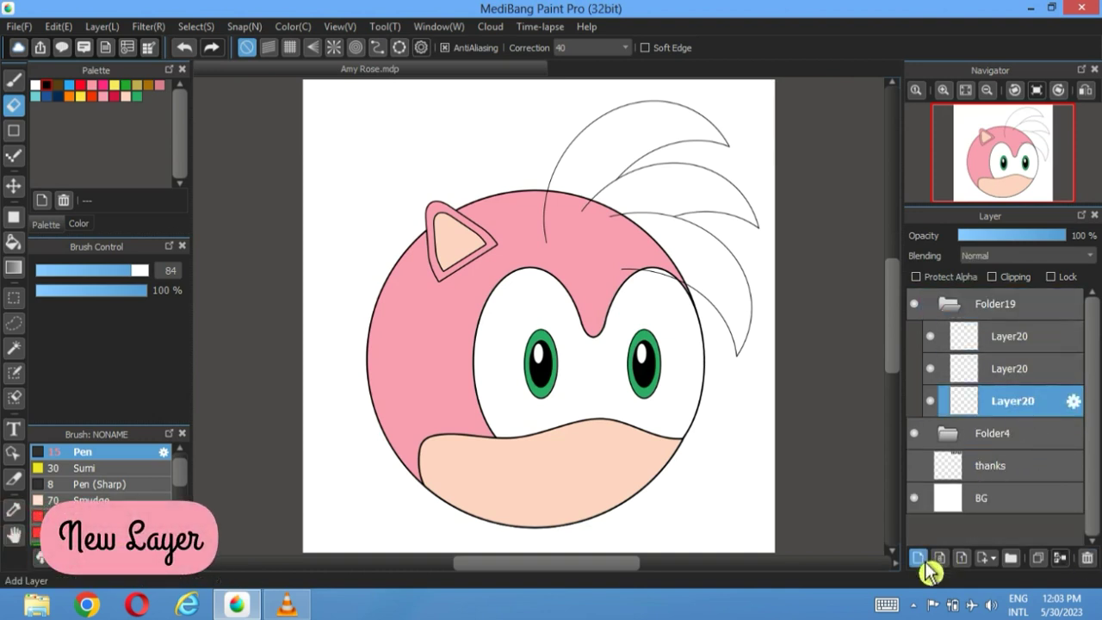
{"action": "left_click", "coordinate": [919, 560]}
{"action": "left_click_drag", "start_coordinate": [1024, 437], "coordinate": [947, 414]}
- Hide the head's folder and prepare the Pen brush in pink at size 124
{"action": "left_click", "coordinate": [914, 467]}
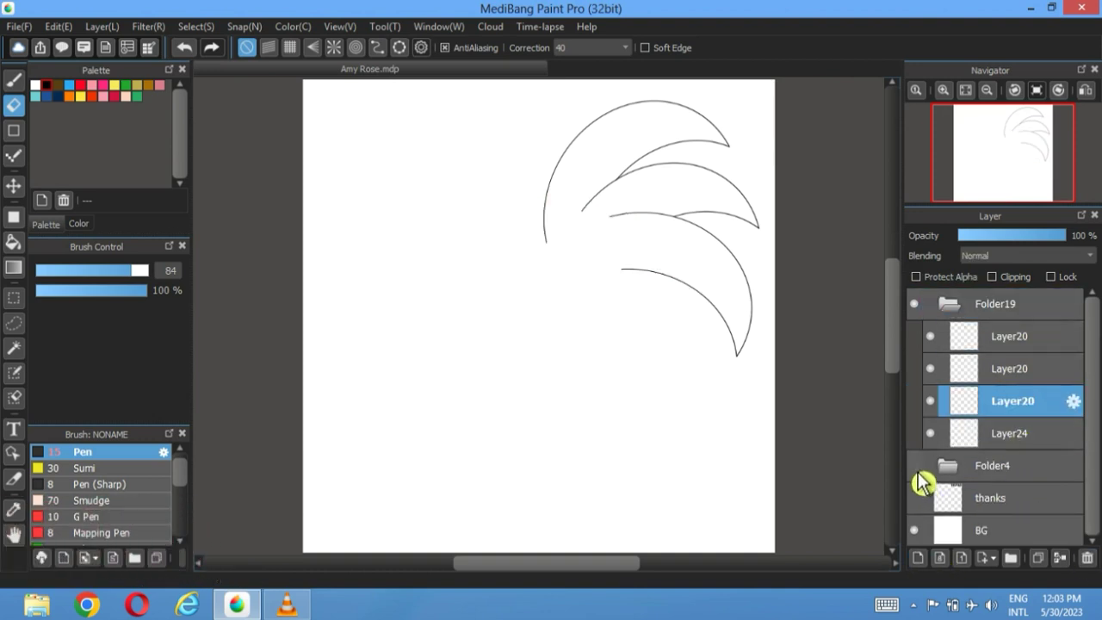
{"action": "scroll", "coordinate": [534, 295], "scroll_direction": "up", "scroll_amount": 5}
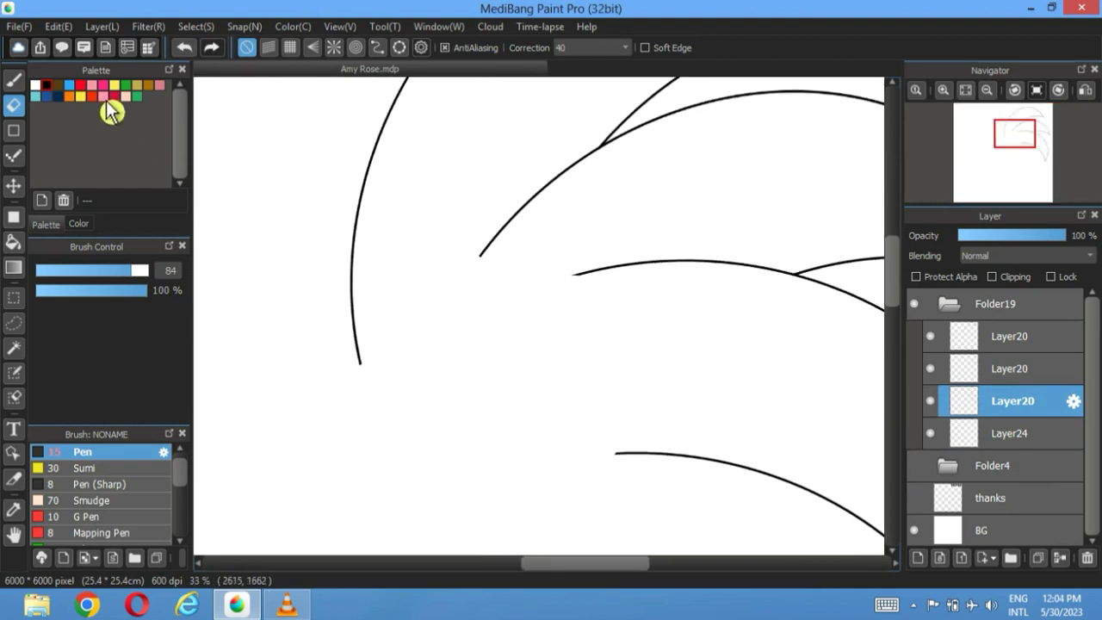
{"action": "left_click", "coordinate": [14, 81]}
{"action": "left_click_drag", "start_coordinate": [121, 280], "coordinate": [150, 273]}
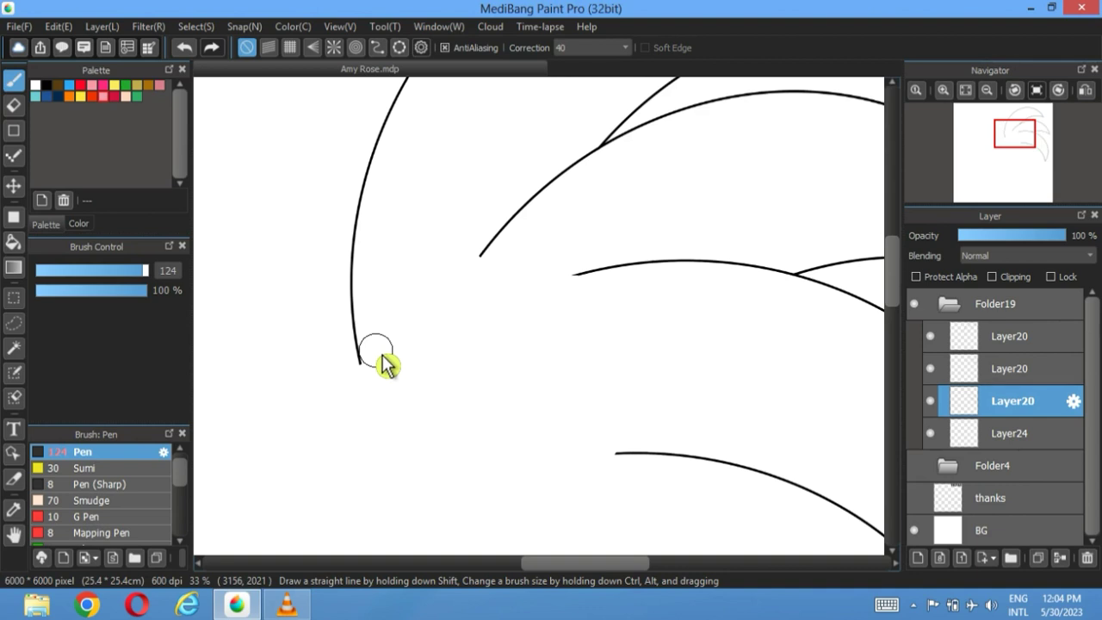
{"action": "mouse_move", "coordinate": [376, 351]}
{"action": "left_mouse_down"}
{"action": "mouse_move", "coordinate": [482, 372]}
{"action": "mouse_move", "coordinate": [632, 444]}
{"action": "left_mouse_up"}
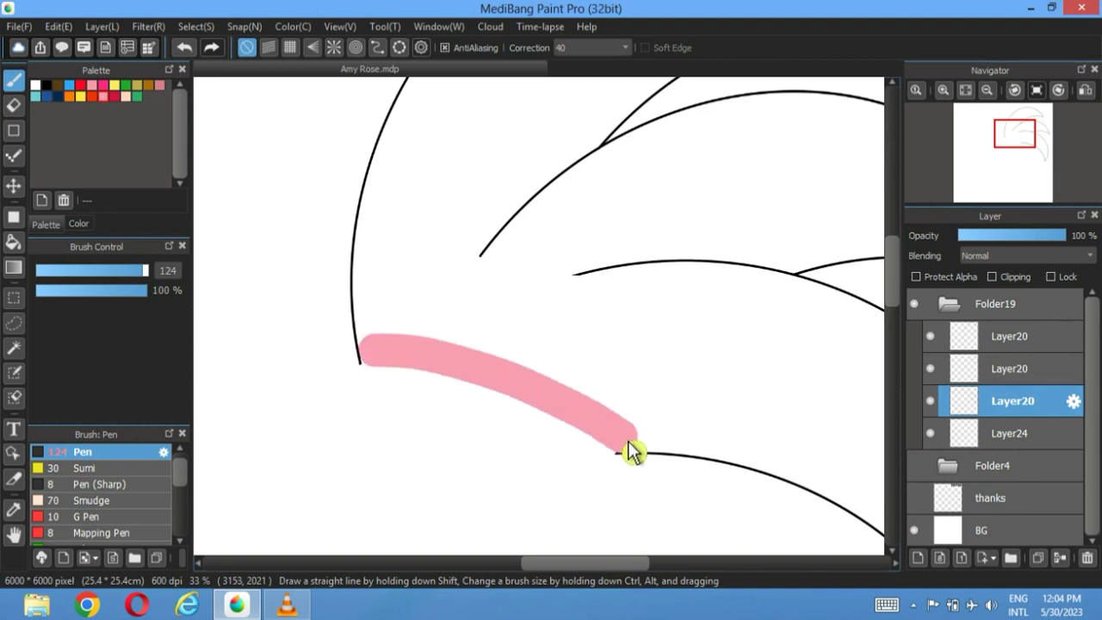
{"action": "left_click_drag", "start_coordinate": [1044, 444], "coordinate": [1040, 399]}
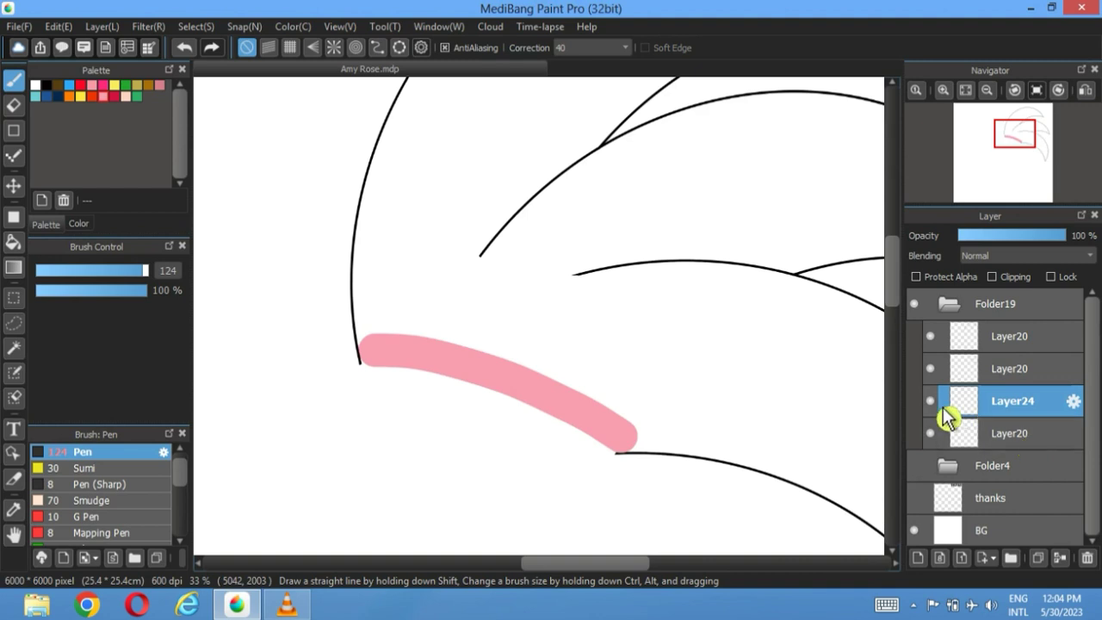
{"action": "left_click", "coordinate": [185, 49]}
{"action": "left_click", "coordinate": [184, 49]}
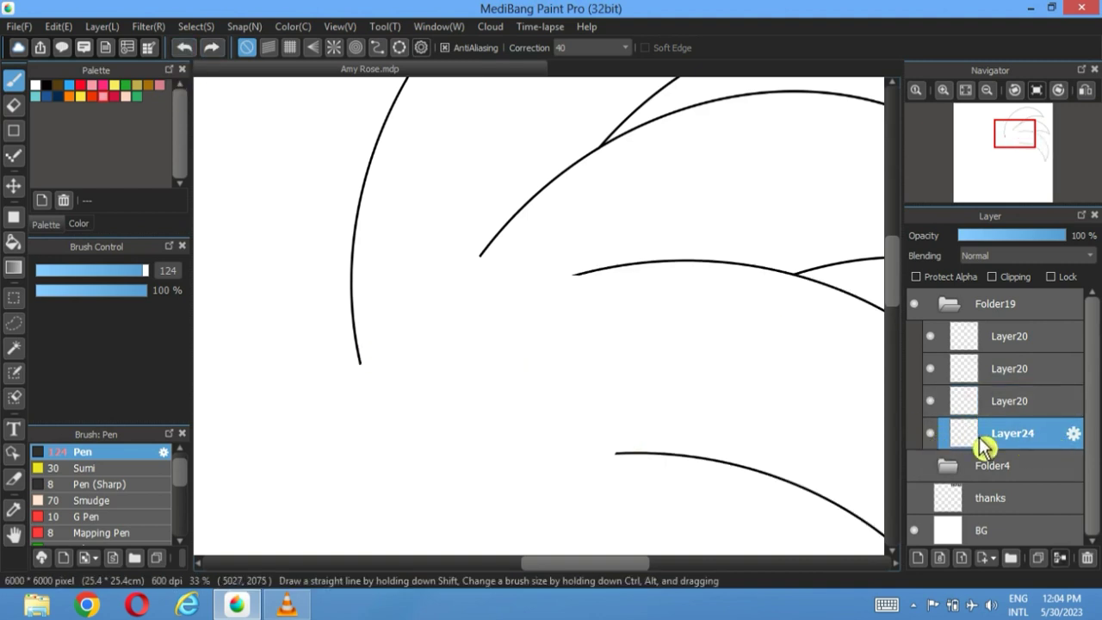
- On the new bottom layer, close the hair's open base with a pink stroke and bucket-fill the hair pink
{"action": "left_click_drag", "start_coordinate": [380, 357], "coordinate": [629, 449]}
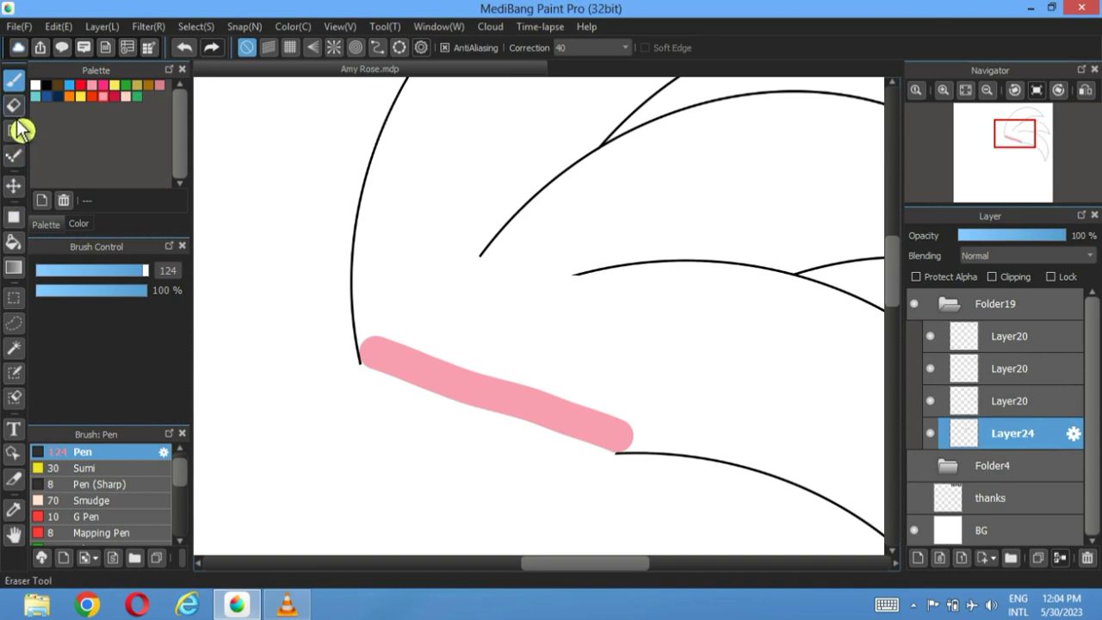
{"action": "left_click", "coordinate": [19, 240]}
{"action": "left_click", "coordinate": [635, 353]}
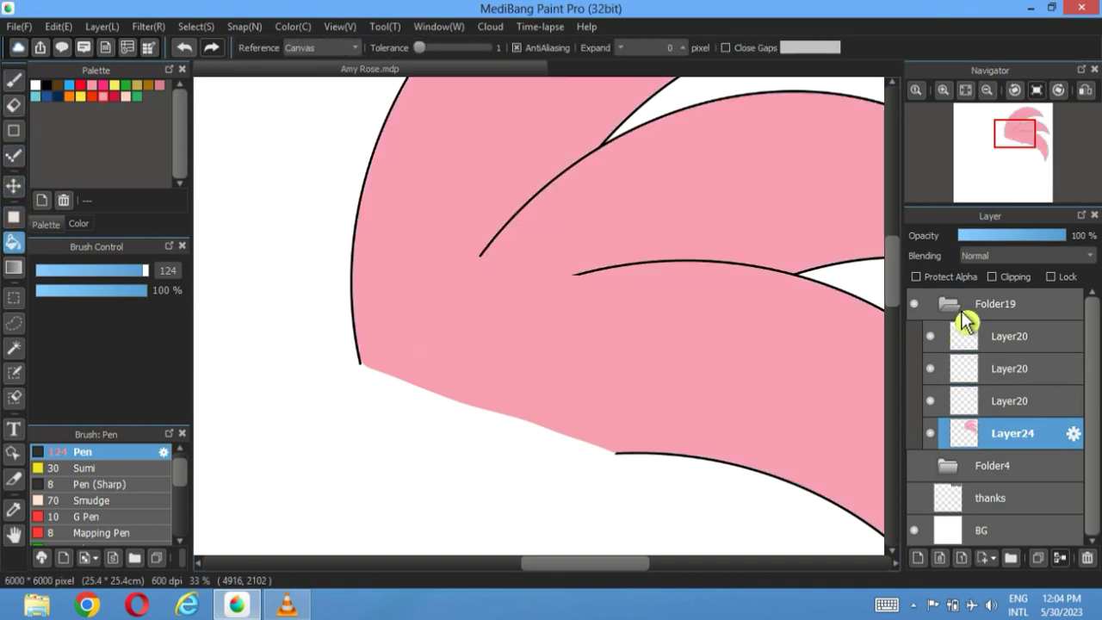
- Collapse the hair's folder and show the head's folder again with the whole canvas in view
{"action": "left_click", "coordinate": [950, 304]}
{"action": "left_click", "coordinate": [965, 89]}
{"action": "left_click", "coordinate": [915, 338]}
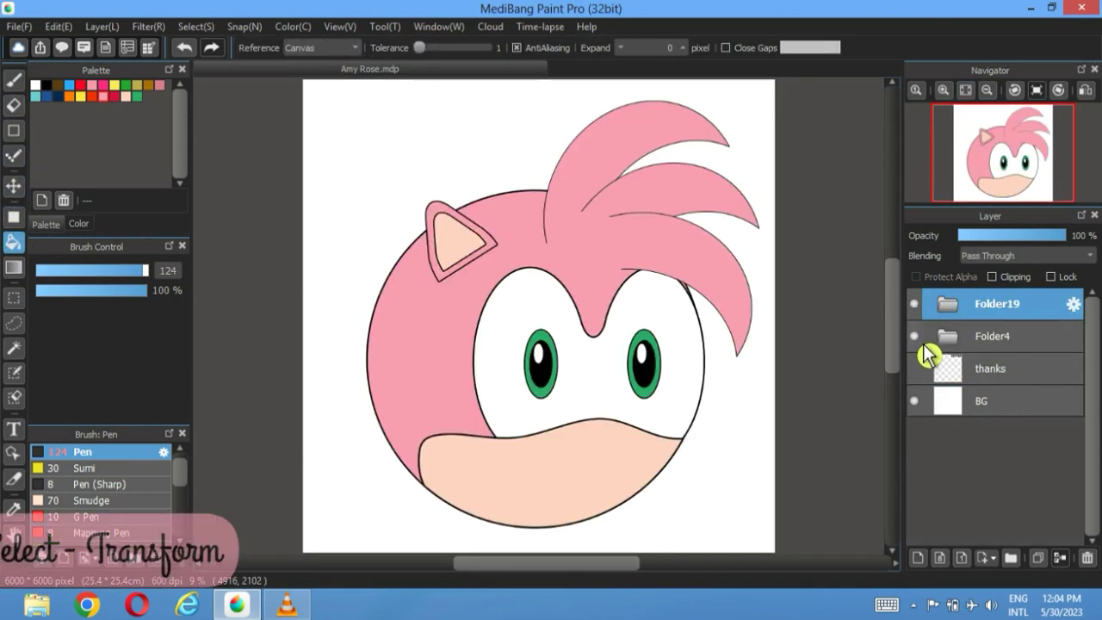
- Transform the hair folder, scaling it down and rotating it slightly clockwise to sit lower on the forehead
{"action": "left_click", "coordinate": [196, 27]}
{"action": "left_click", "coordinate": [231, 226]}
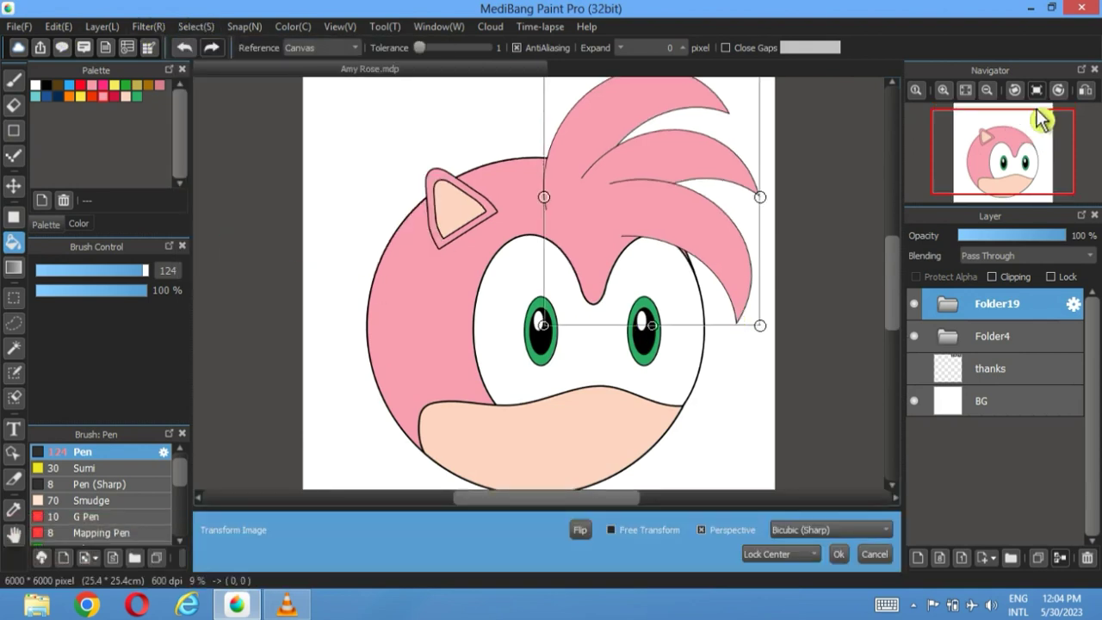
{"action": "left_click", "coordinate": [965, 90]}
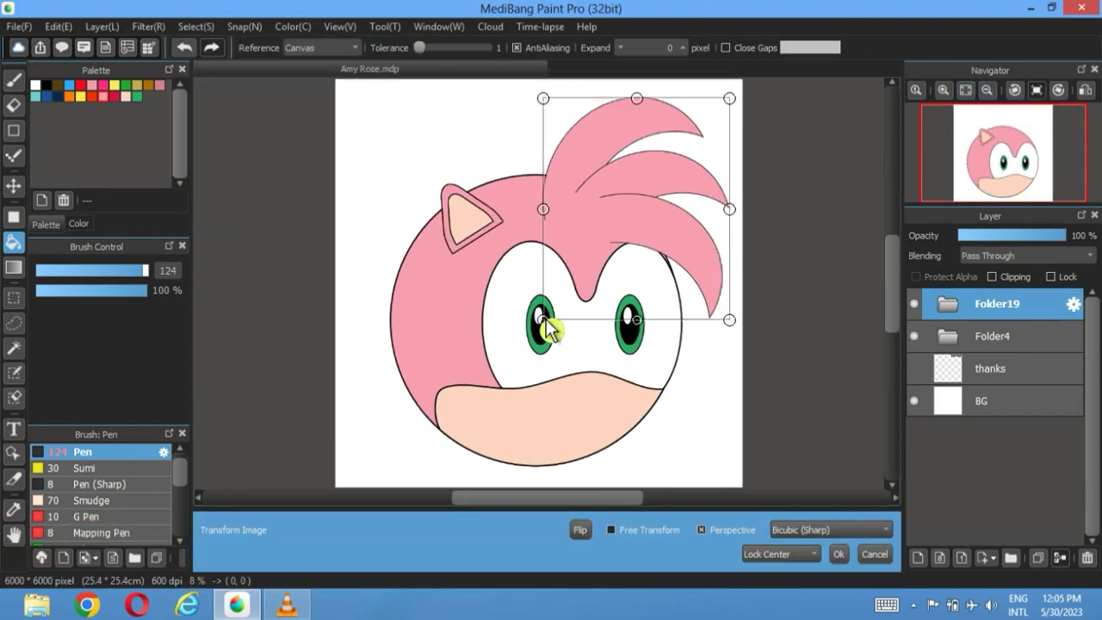
{"action": "left_click_drag", "start_coordinate": [544, 321], "coordinate": [565, 296]}
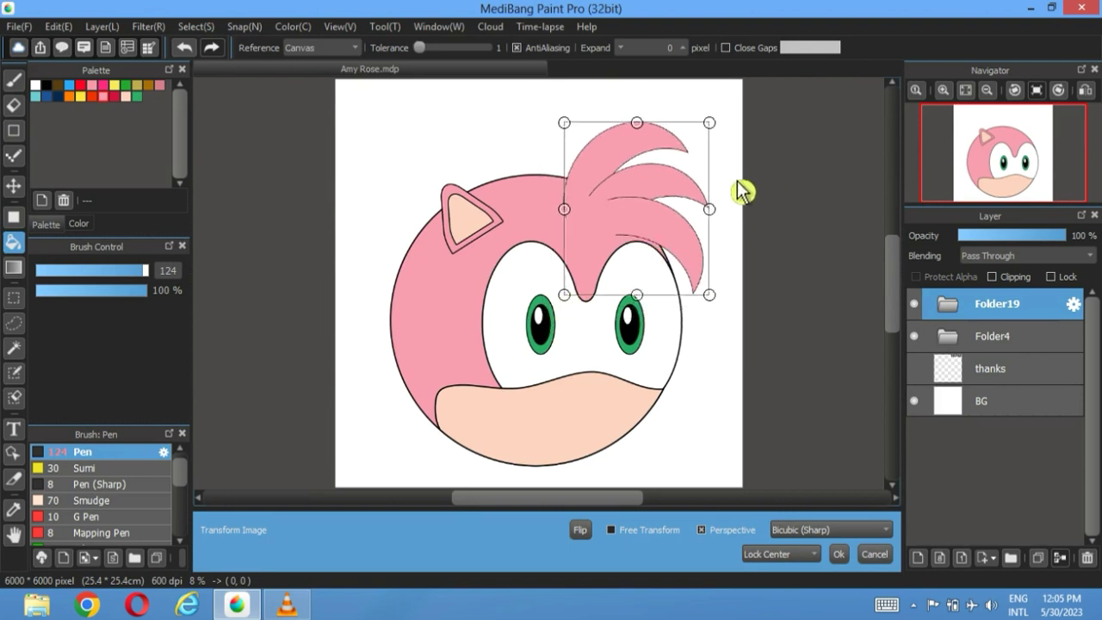
{"action": "left_click_drag", "start_coordinate": [640, 198], "coordinate": [644, 221]}
{"action": "left_click_drag", "start_coordinate": [555, 134], "coordinate": [652, 239]}
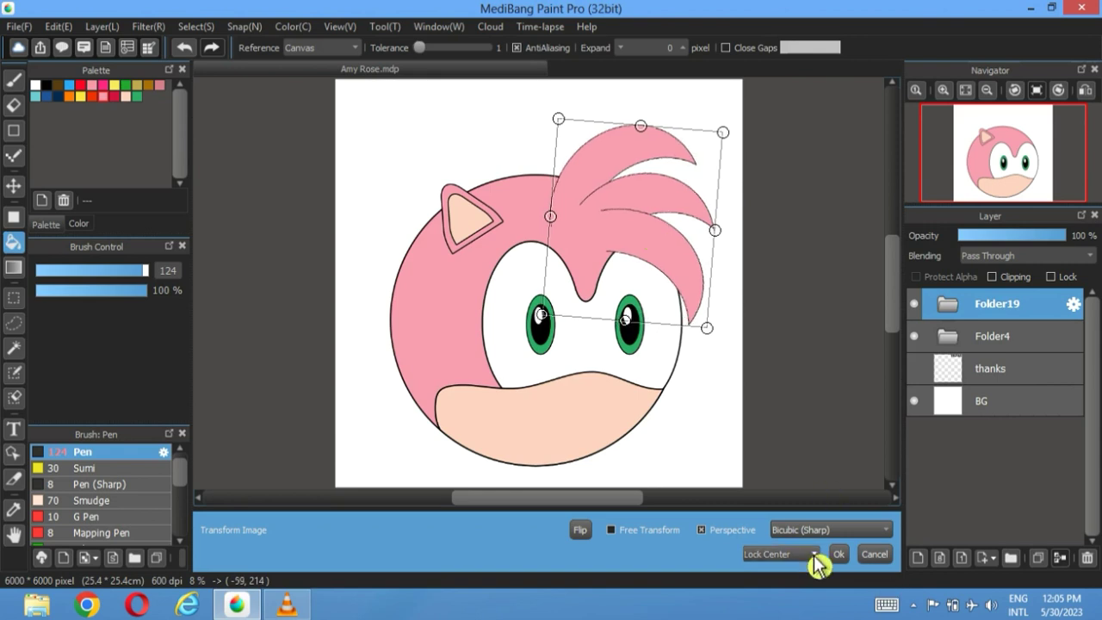
{"action": "left_click", "coordinate": [838, 554]}
- Isolate the pink hair fill by hiding the three strand outline layers and the head's folder, and select the fill layer
{"action": "left_click", "coordinate": [950, 307]}
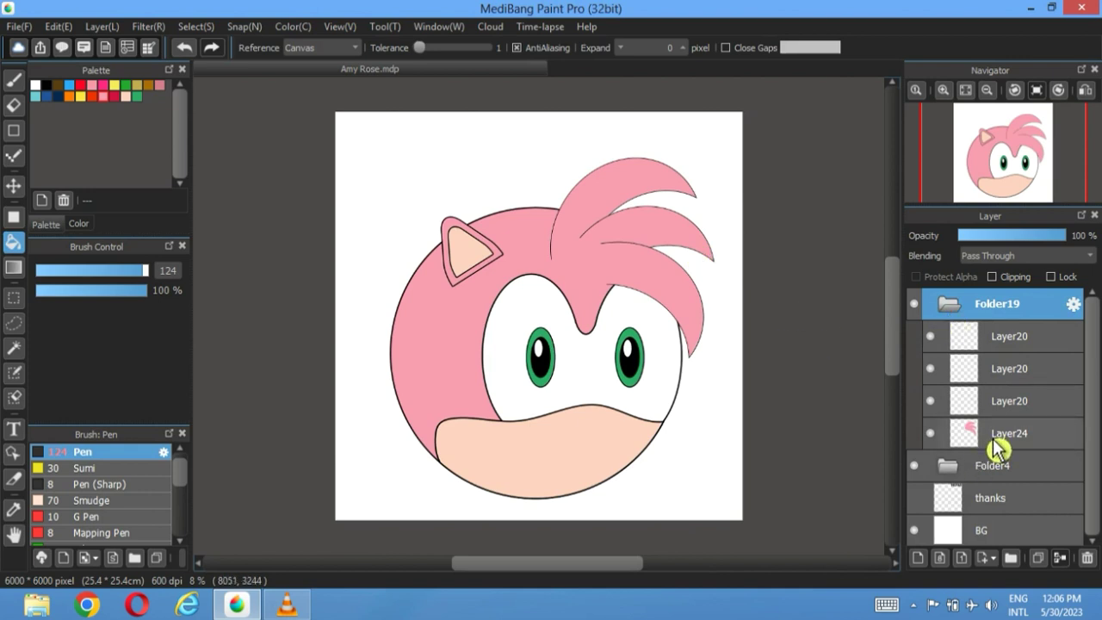
{"action": "left_click", "coordinate": [931, 336]}
{"action": "left_click", "coordinate": [930, 368]}
{"action": "left_click", "coordinate": [930, 401]}
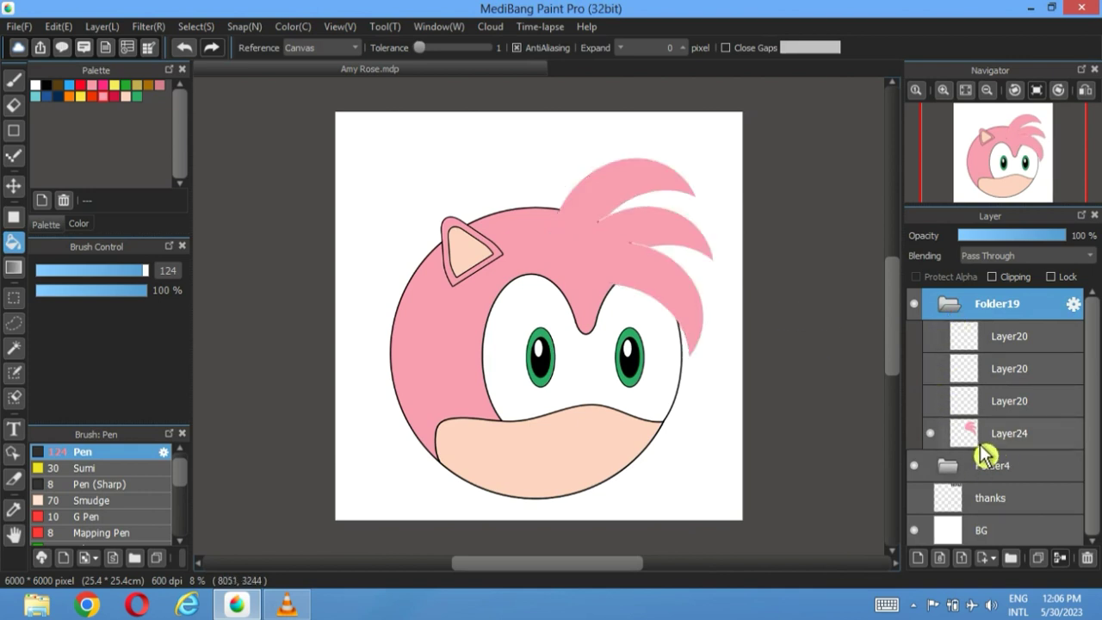
{"action": "left_click", "coordinate": [915, 465]}
{"action": "left_click", "coordinate": [1018, 443]}
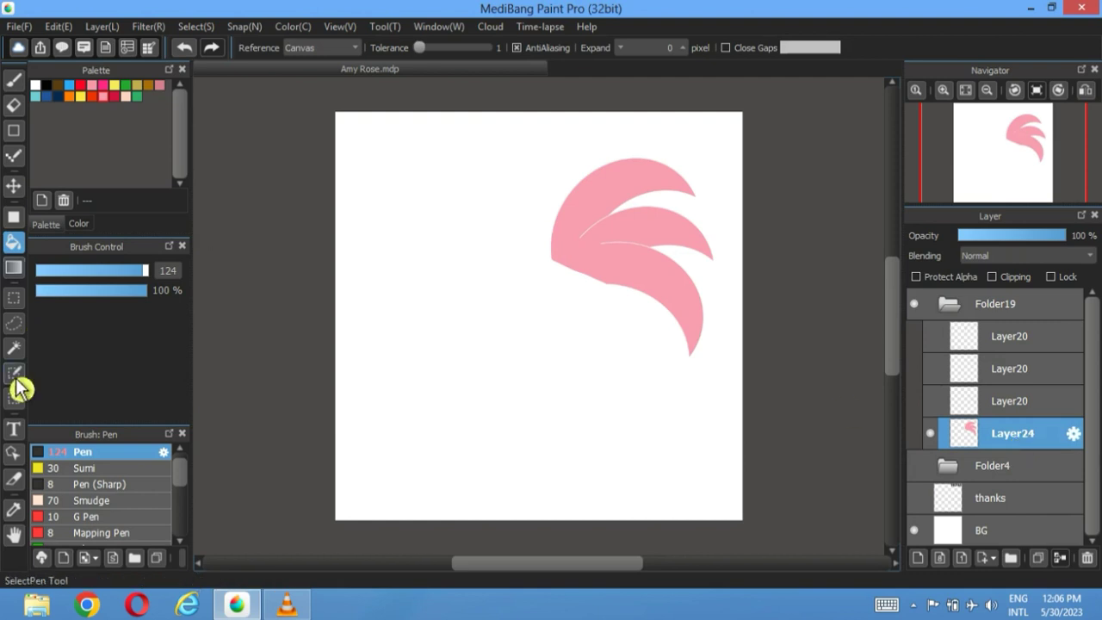
- Select the pink hair shape with the magic wand and draw a black 20-pixel outside border with rounded corners
{"action": "left_click", "coordinate": [14, 348]}
{"action": "left_click", "coordinate": [591, 216]}
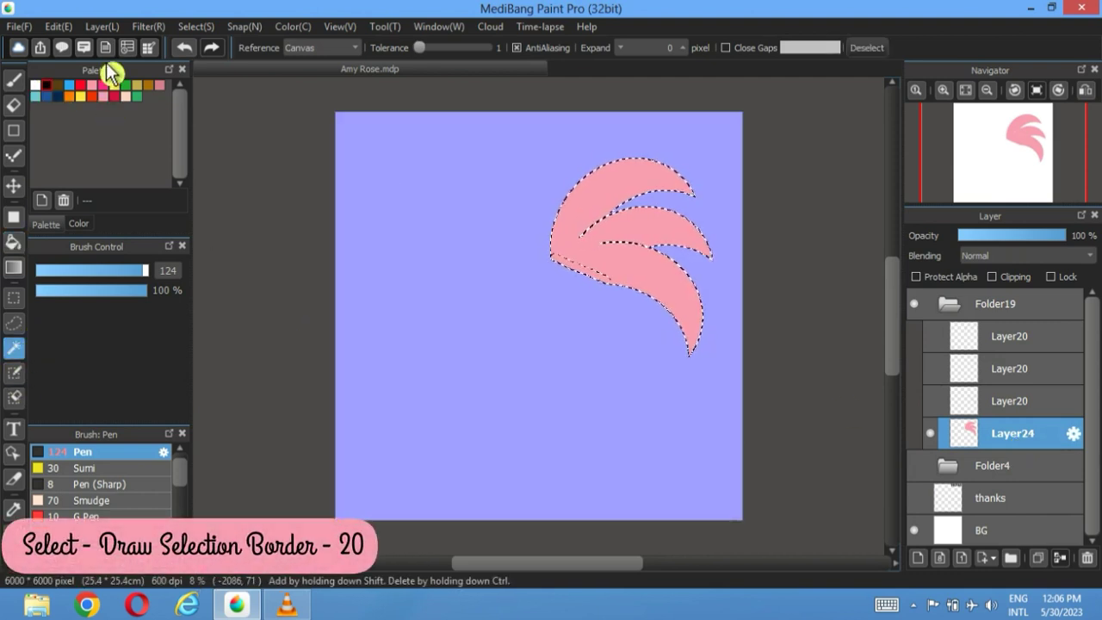
{"action": "left_click", "coordinate": [196, 27]}
{"action": "left_click", "coordinate": [260, 268]}
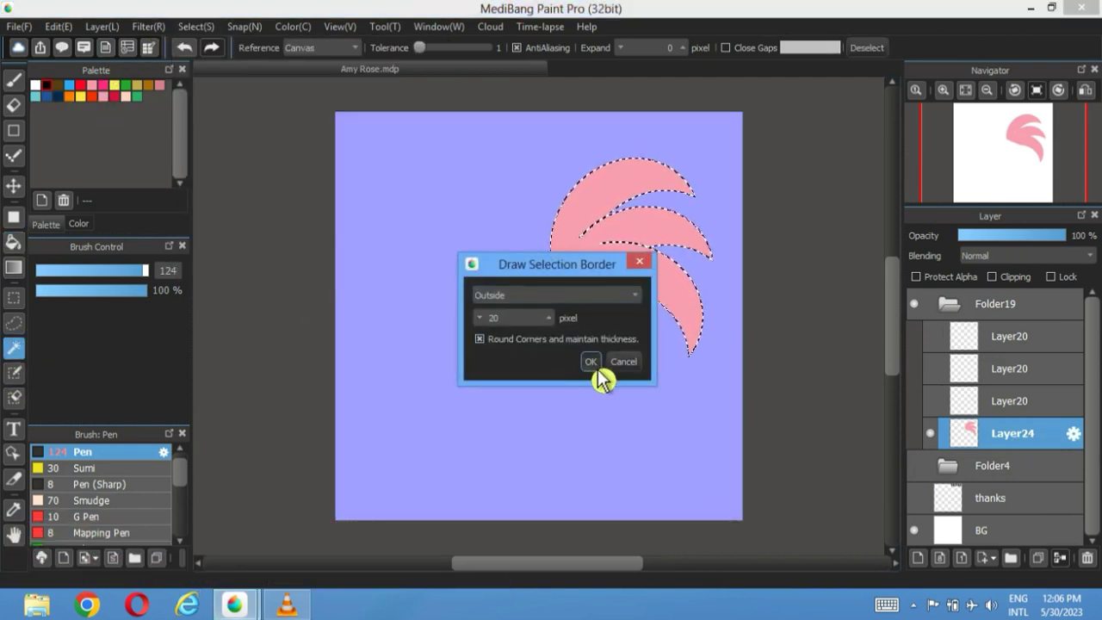
{"action": "left_click", "coordinate": [592, 360]}
{"action": "left_click", "coordinate": [866, 48]}
- Show the head's folder again and erase the black base line and seam marks where the hair meets the forehead
{"action": "left_click", "coordinate": [915, 466]}
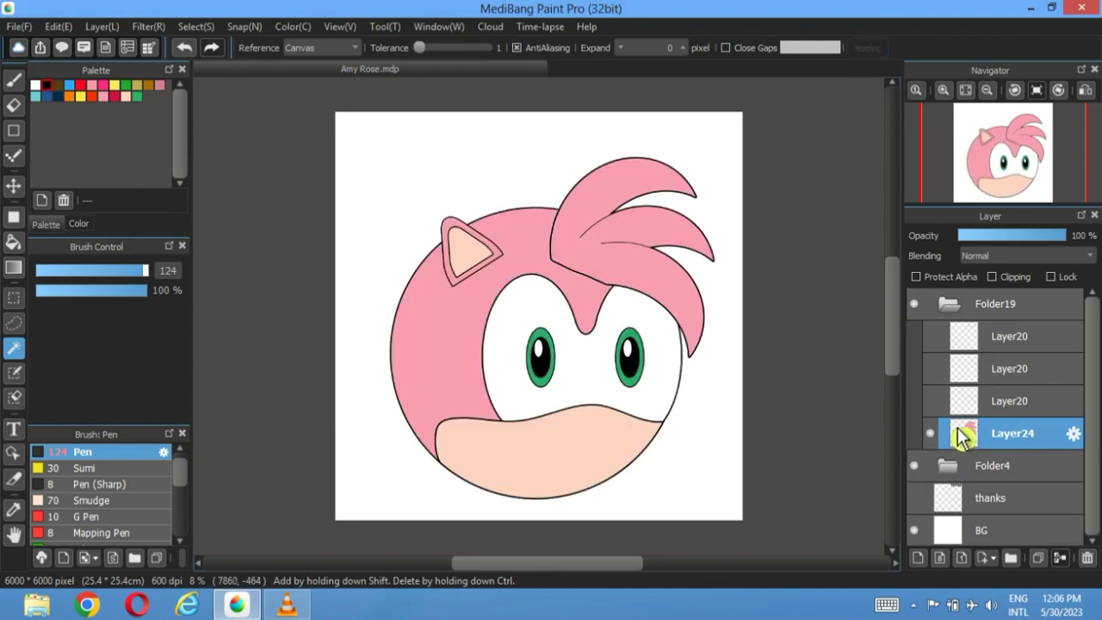
{"action": "scroll", "coordinate": [594, 317], "scroll_direction": "up", "scroll_amount": 5}
{"action": "left_click_drag", "start_coordinate": [606, 327], "coordinate": [418, 369]}
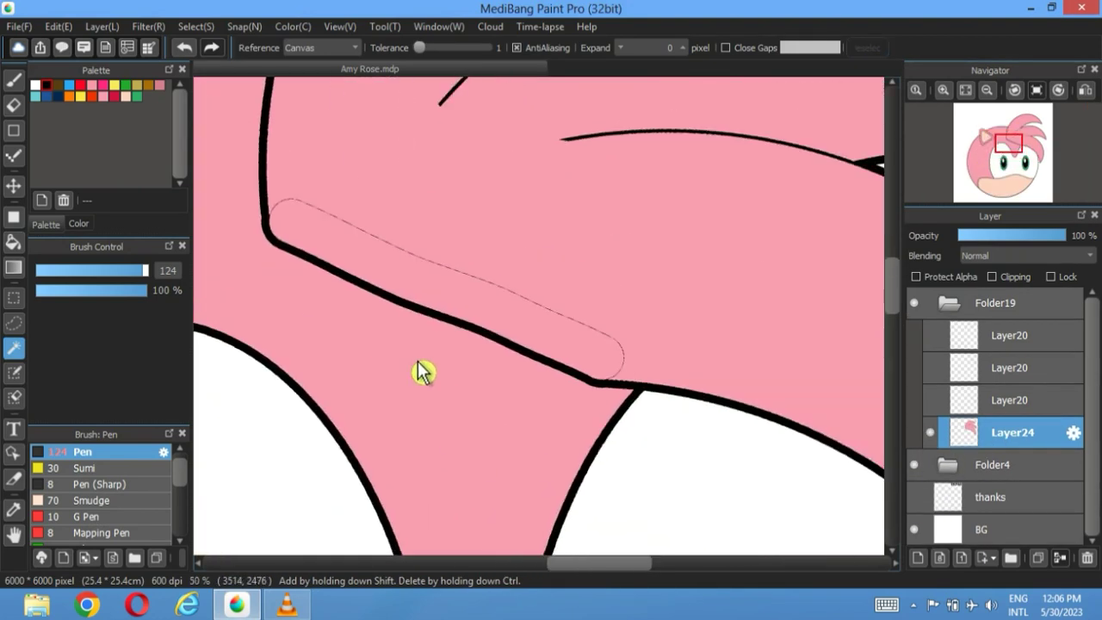
{"action": "left_click", "coordinate": [13, 105]}
{"action": "mouse_move", "coordinate": [330, 226]}
{"action": "left_mouse_down"}
{"action": "mouse_move", "coordinate": [292, 208]}
{"action": "mouse_move", "coordinate": [364, 221]}
{"action": "mouse_move", "coordinate": [613, 329]}
{"action": "mouse_move", "coordinate": [592, 317]}
{"action": "mouse_move", "coordinate": [617, 356]}
{"action": "mouse_move", "coordinate": [606, 361]}
{"action": "mouse_move", "coordinate": [623, 359]}
{"action": "mouse_move", "coordinate": [548, 399]}
{"action": "mouse_move", "coordinate": [557, 373]}
{"action": "mouse_move", "coordinate": [351, 292]}
{"action": "mouse_move", "coordinate": [296, 251]}
{"action": "mouse_move", "coordinate": [293, 230]}
{"action": "mouse_move", "coordinate": [257, 246]}
{"action": "mouse_move", "coordinate": [478, 317]}
{"action": "left_mouse_up"}
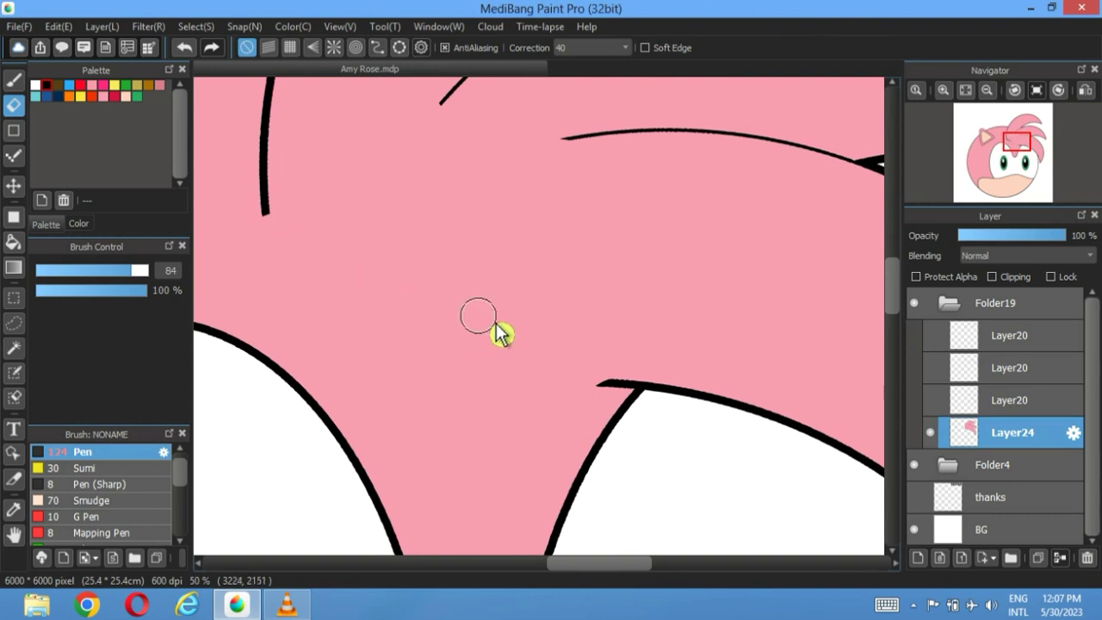
{"action": "left_click", "coordinate": [968, 91]}
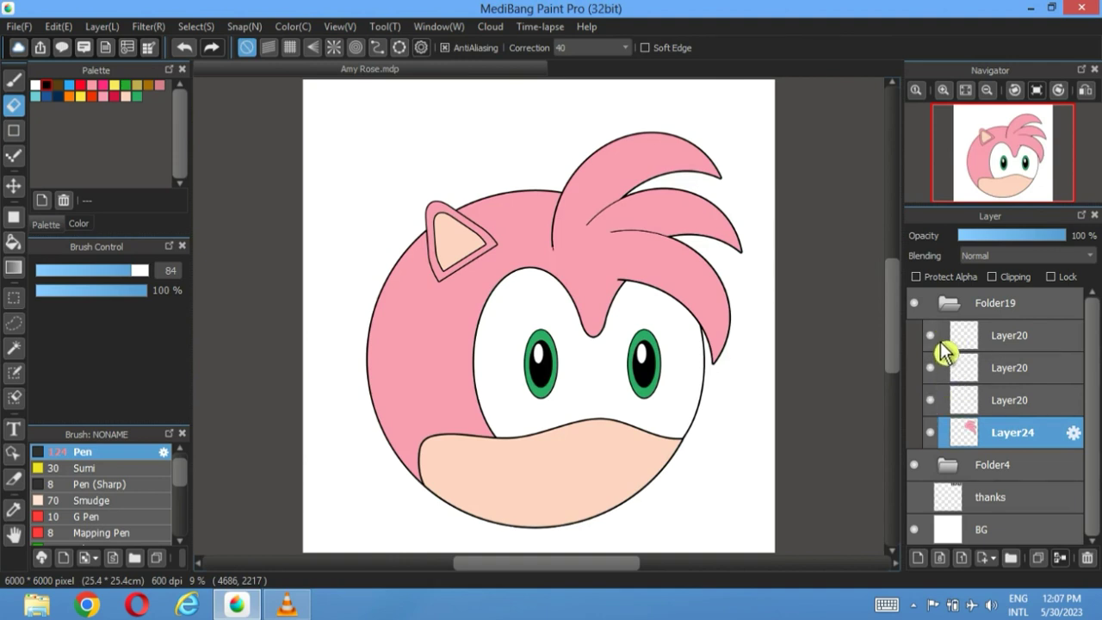
- Collapse the front hair's folder and add a new folder above it containing a new layer
{"action": "left_click", "coordinate": [931, 433]}
{"action": "left_click", "coordinate": [931, 432]}
{"action": "left_click", "coordinate": [985, 312]}
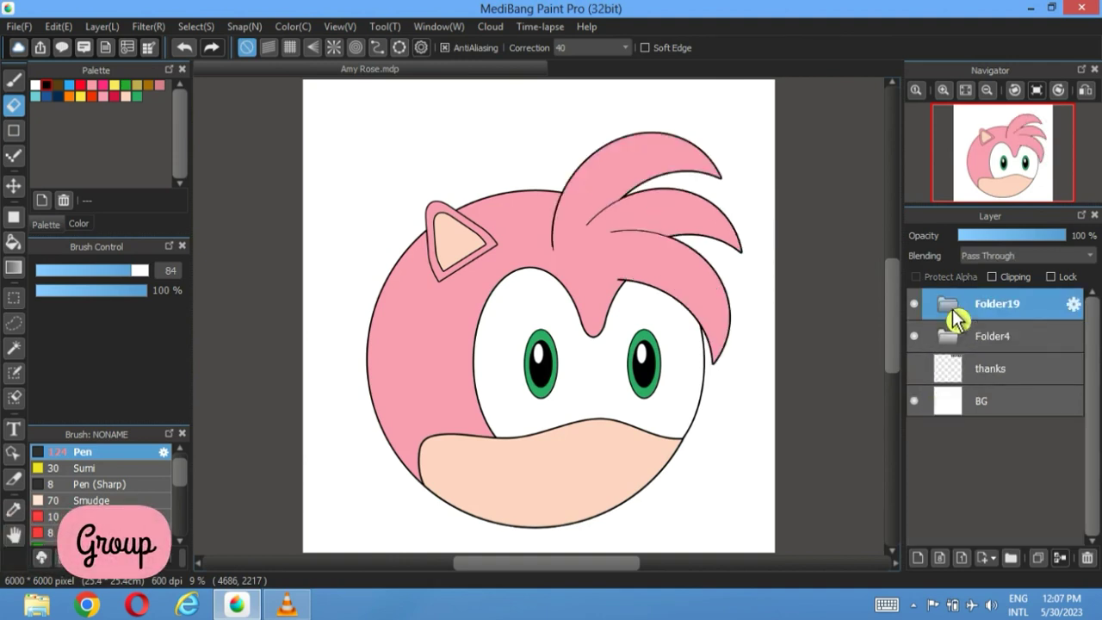
{"action": "left_click", "coordinate": [1012, 558]}
{"action": "left_click", "coordinate": [918, 558]}
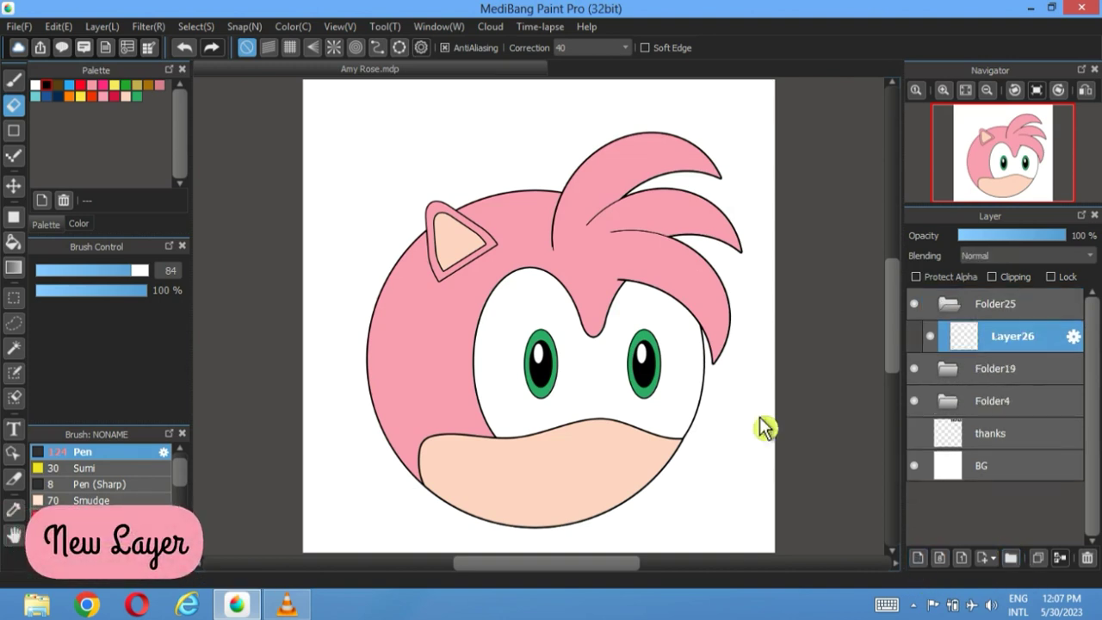
- Draw a tall, narrow black ellipse outline at brush size 20, overlapping the head's left side
{"action": "left_click", "coordinate": [13, 130]}
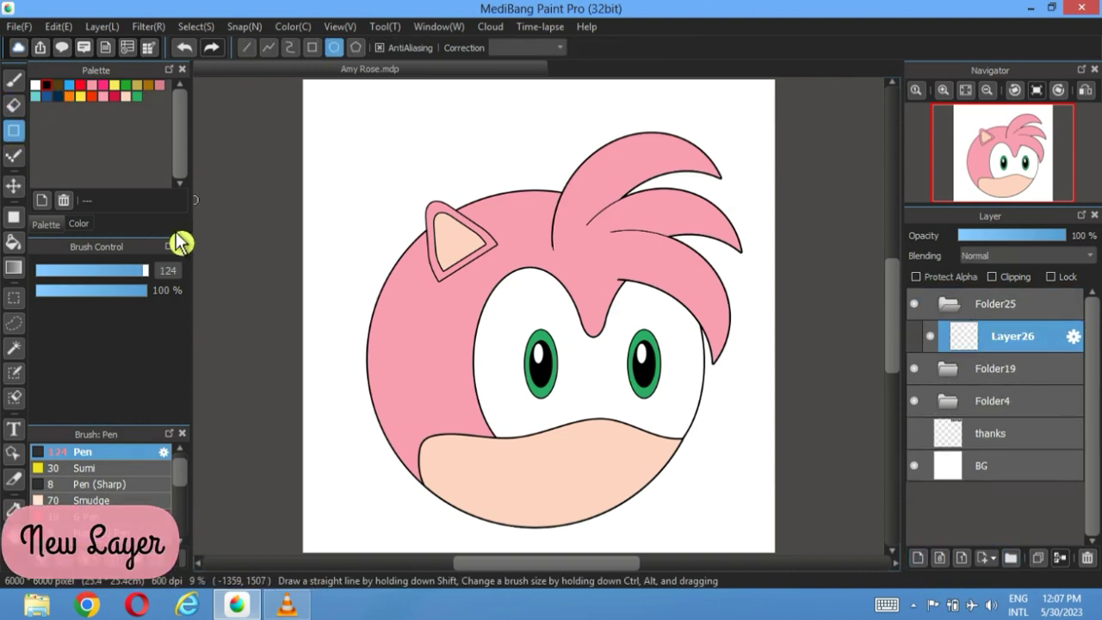
{"action": "left_click", "coordinate": [167, 271]}
{"action": "type", "text": "20"}
{"action": "key", "text": "Return"}
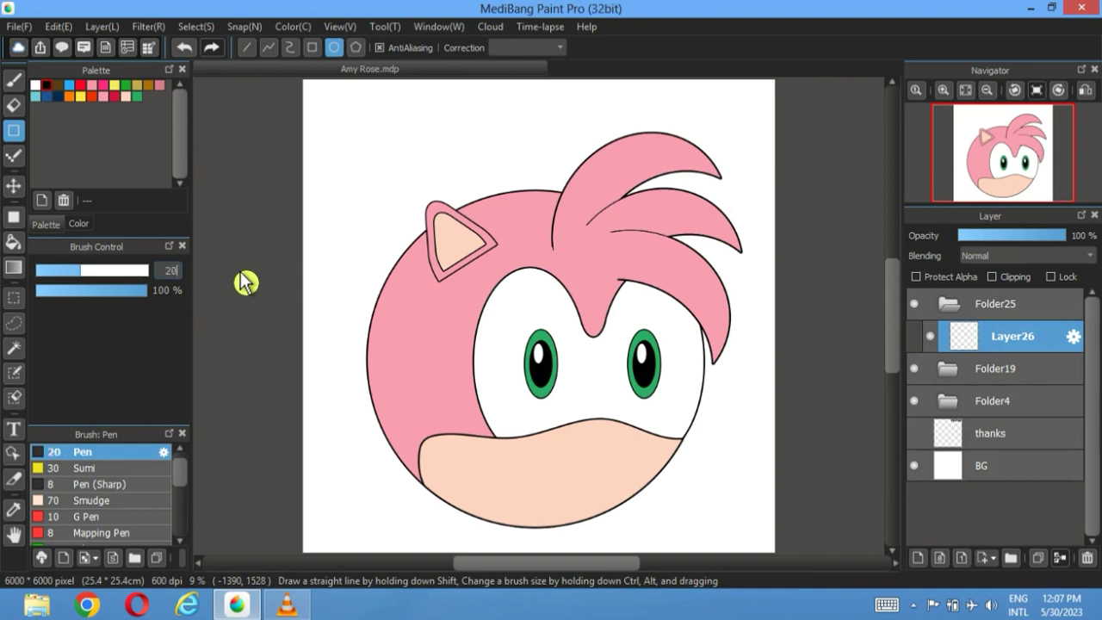
{"action": "mouse_move", "coordinate": [461, 137]}
{"action": "left_mouse_down"}
{"action": "mouse_move", "coordinate": [368, 320]}
{"action": "mouse_move", "coordinate": [332, 534]}
{"action": "mouse_move", "coordinate": [320, 534]}
{"action": "left_mouse_up"}
- Duplicate the ellipse layer and move the copy slightly to the right of the original
{"action": "left_click", "coordinate": [1040, 558]}
{"action": "left_click", "coordinate": [14, 185]}
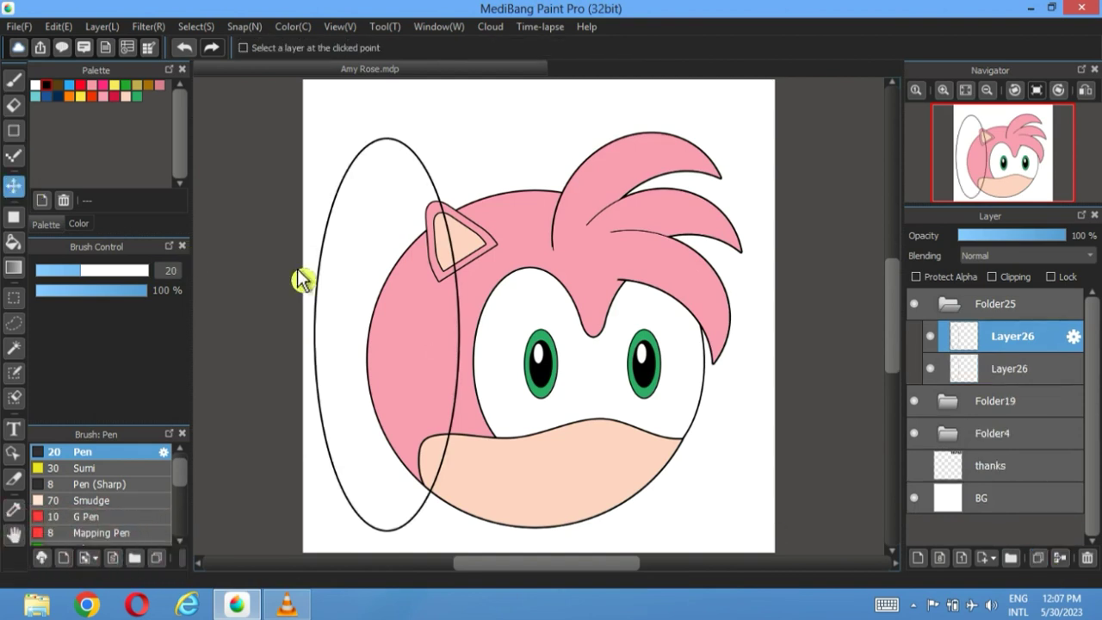
{"action": "left_click_drag", "start_coordinate": [382, 295], "coordinate": [420, 301]}
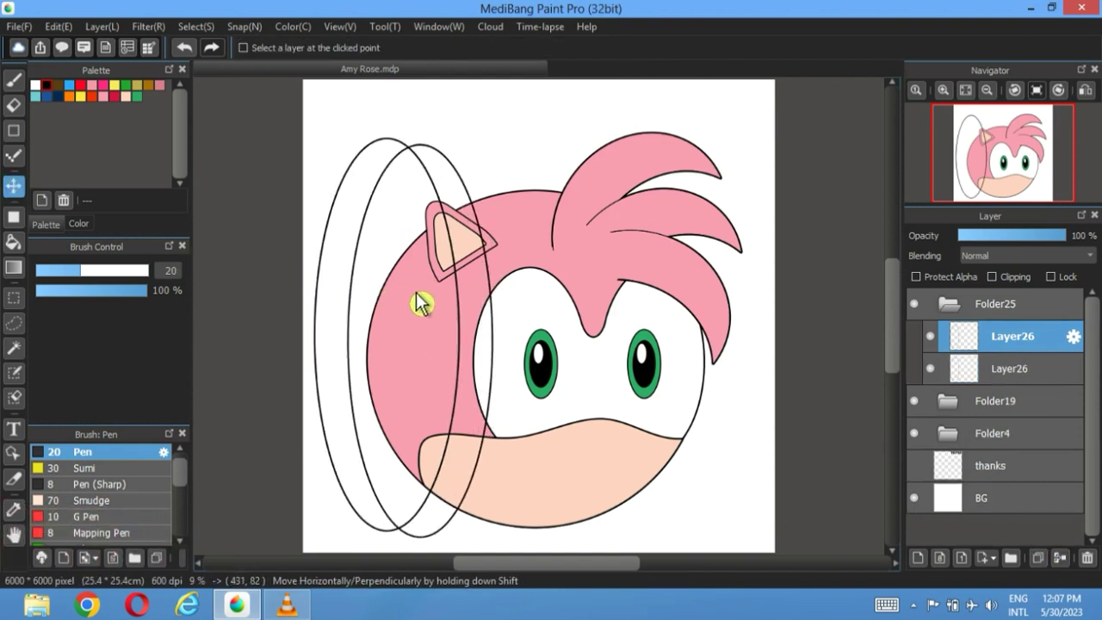
- Rotate the ellipse copy slightly clockwise with Transform and reposition it to form a long crescent with the original
{"action": "left_click", "coordinate": [203, 29]}
{"action": "left_click", "coordinate": [256, 221]}
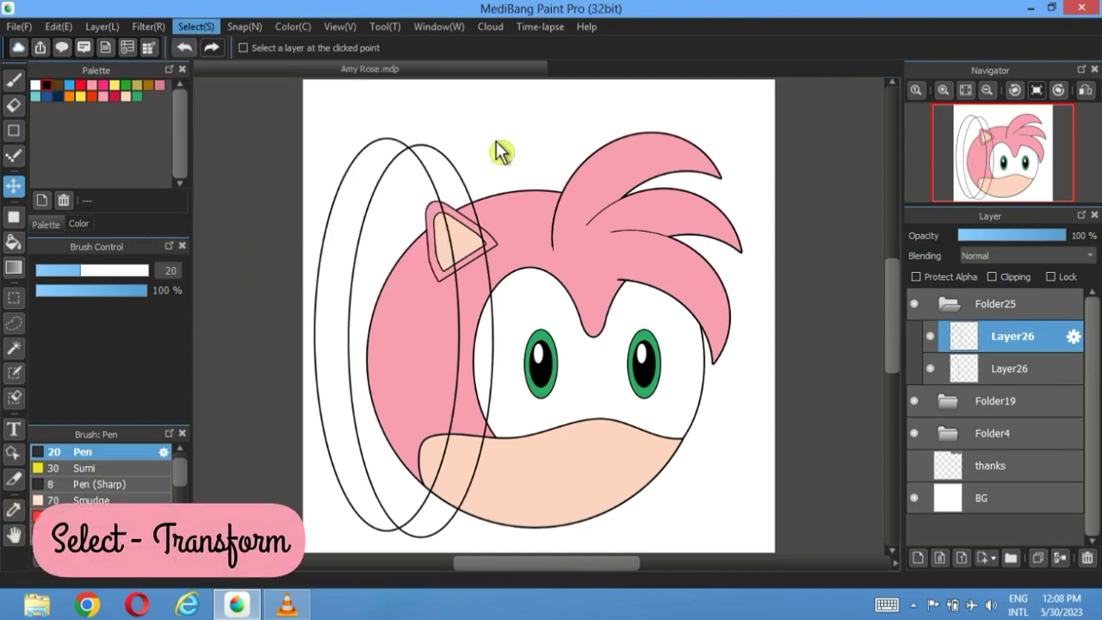
{"action": "left_click_drag", "start_coordinate": [537, 140], "coordinate": [562, 159]}
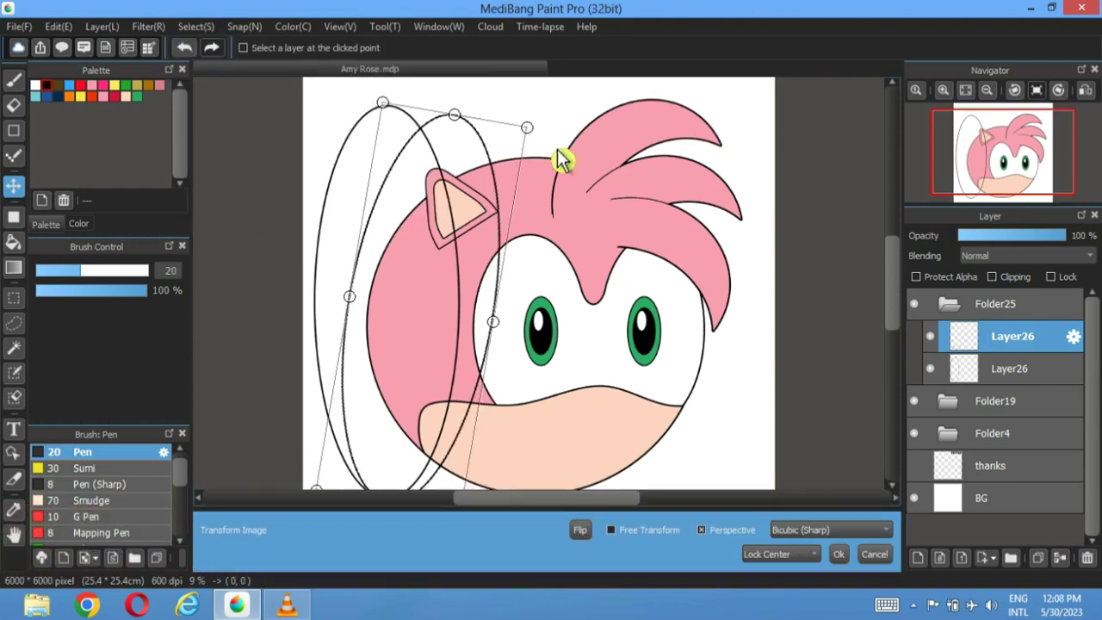
{"action": "left_click", "coordinate": [966, 90]}
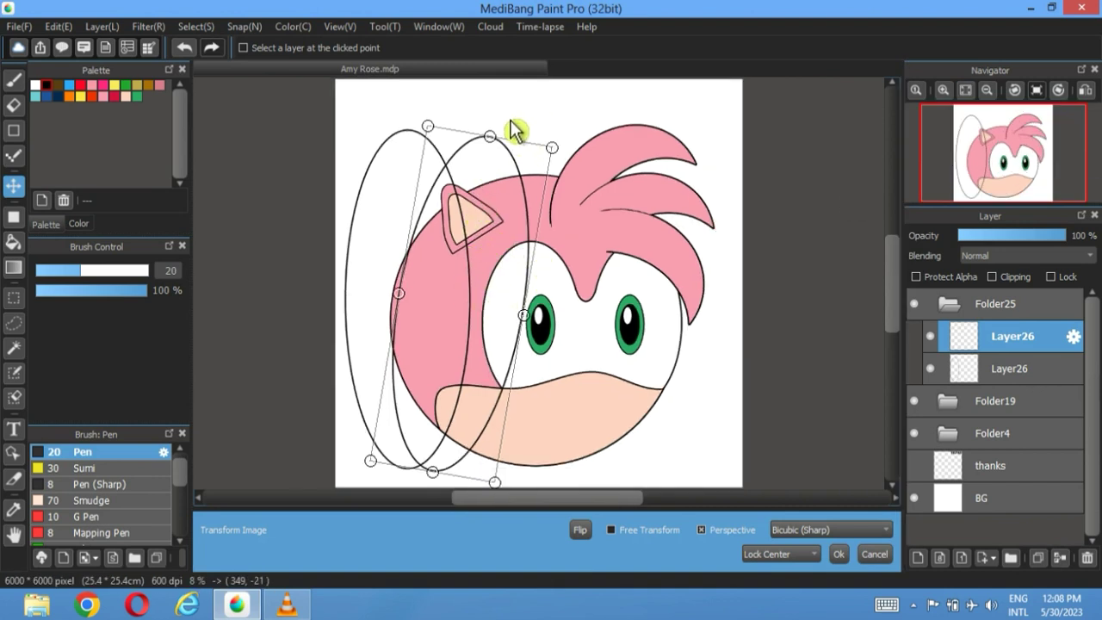
{"action": "left_click_drag", "start_coordinate": [512, 129], "coordinate": [483, 233]}
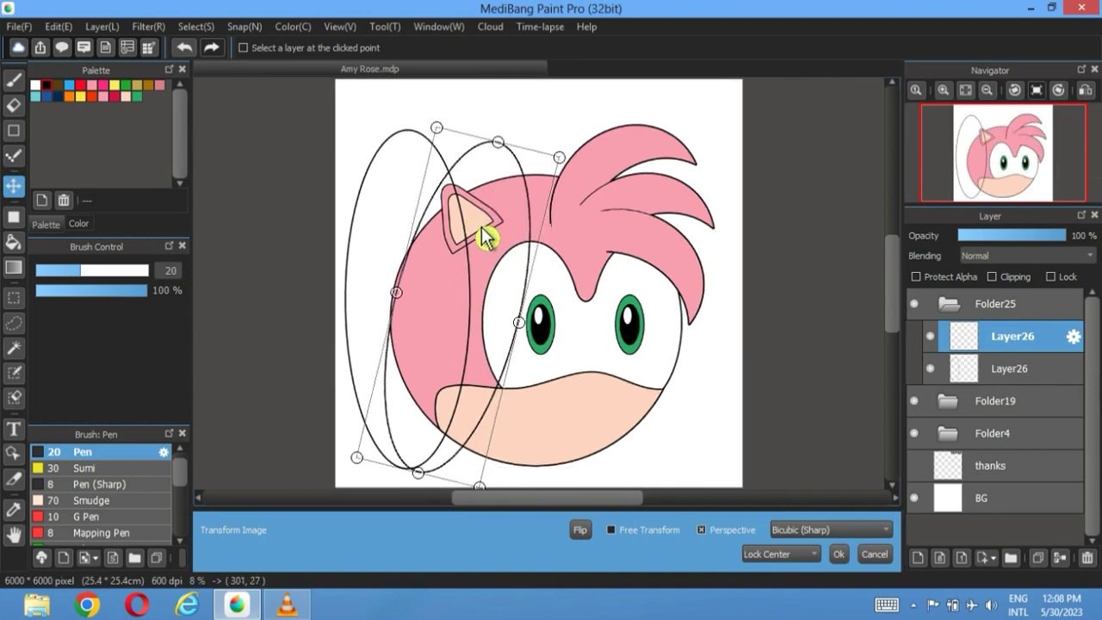
{"action": "left_click_drag", "start_coordinate": [502, 118], "coordinate": [479, 246]}
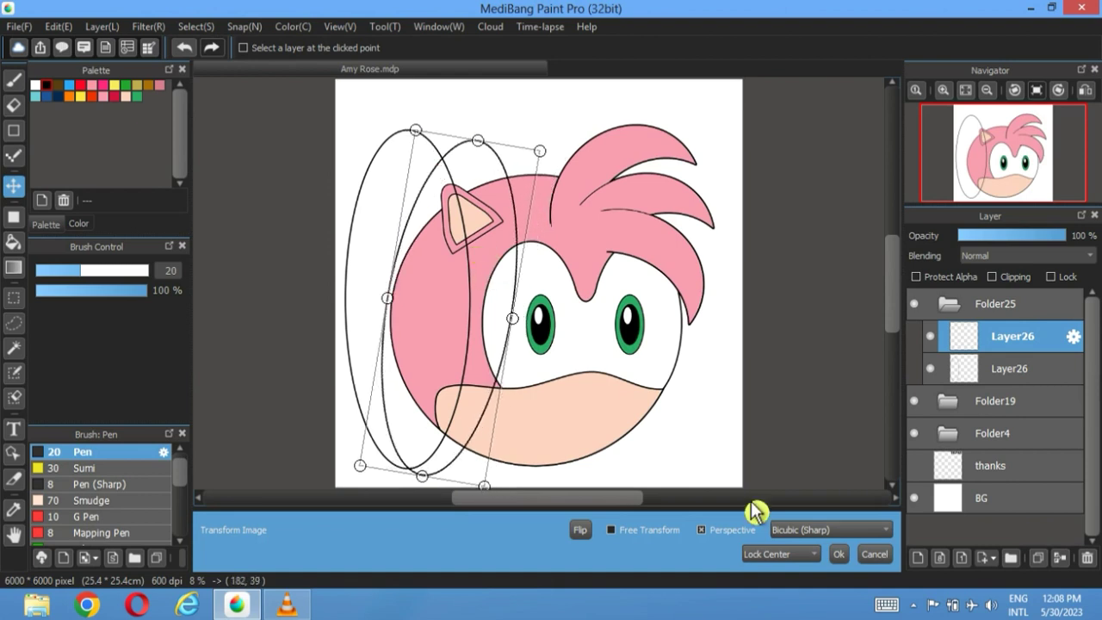
{"action": "left_click", "coordinate": [838, 554]}
- Bucket-fill the crescent between the ellipses with pink on a new layer, and hide both ellipse layers
{"action": "left_click", "coordinate": [918, 558]}
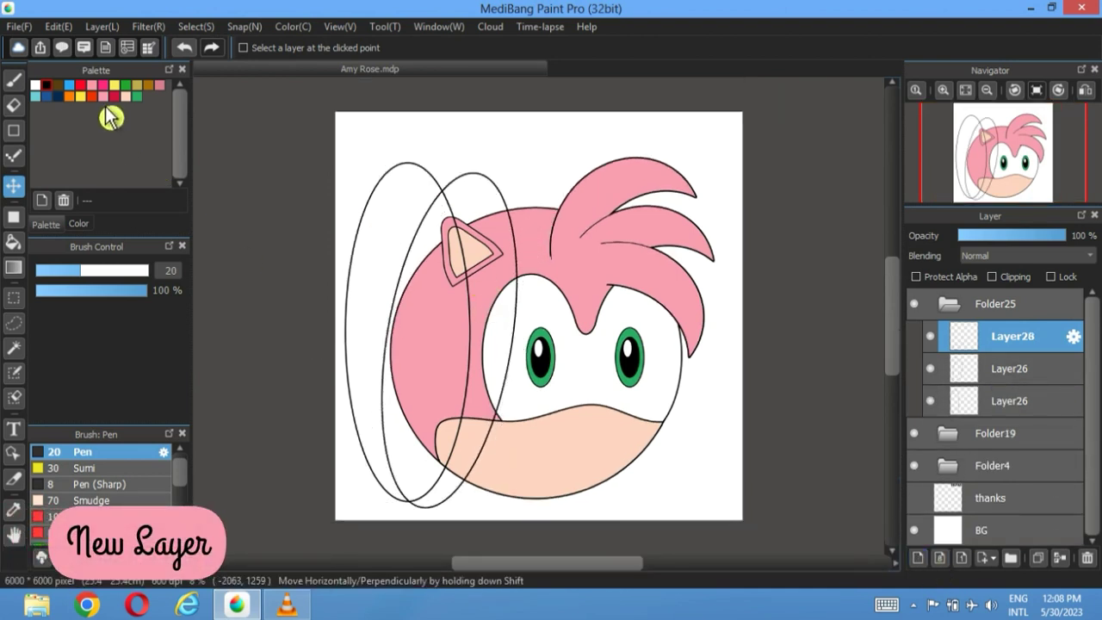
{"action": "left_click", "coordinate": [13, 241]}
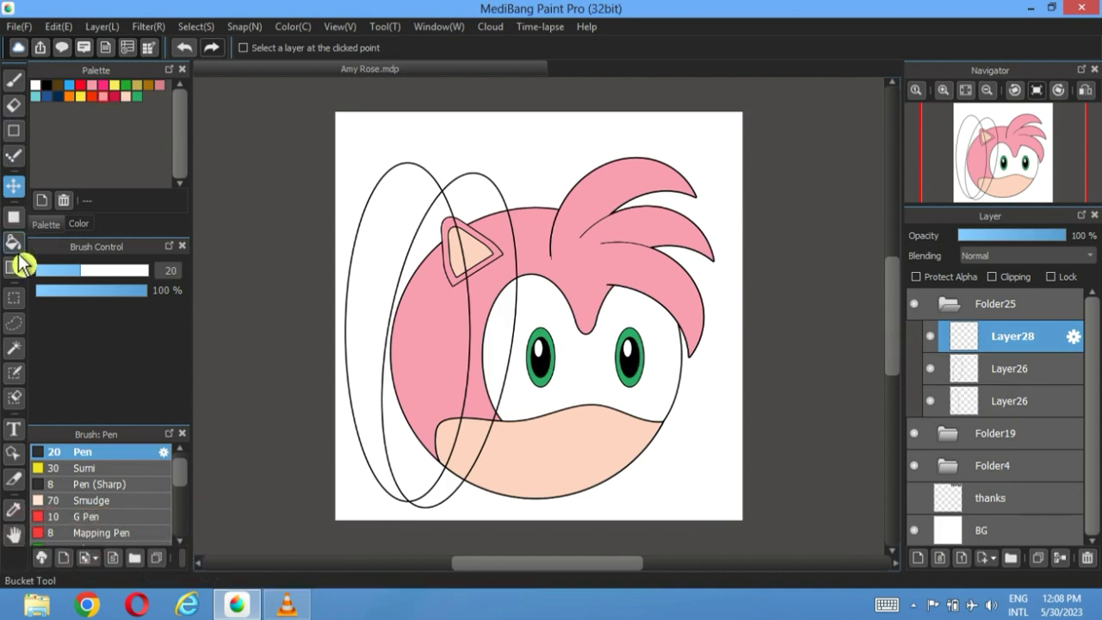
{"action": "left_click", "coordinate": [380, 312]}
{"action": "left_click", "coordinate": [930, 400]}
{"action": "left_click", "coordinate": [931, 369]}
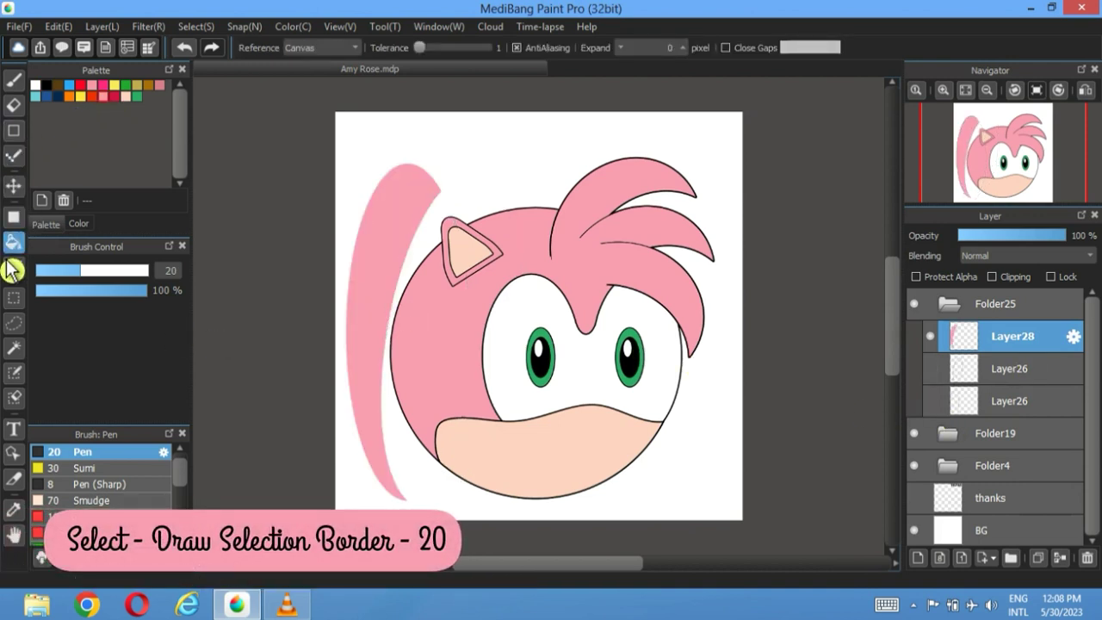
- Select the pink crescent with the magic wand and draw a black 20-pixel selection border around it
{"action": "left_click", "coordinate": [12, 348]}
{"action": "left_click", "coordinate": [387, 305]}
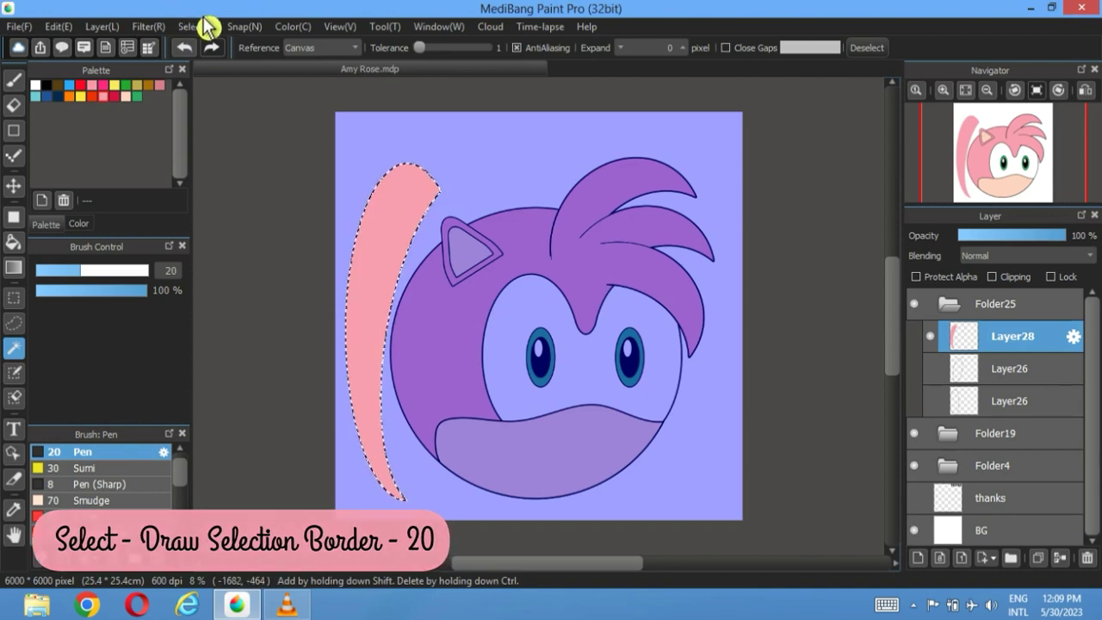
{"action": "left_click", "coordinate": [46, 84]}
{"action": "left_click", "coordinate": [195, 26]}
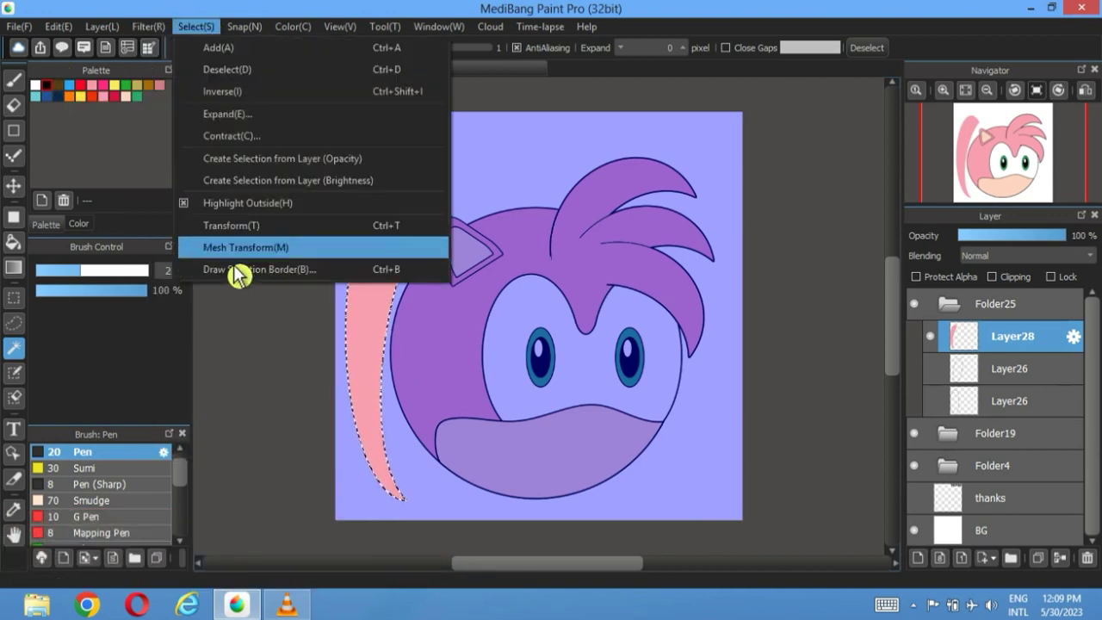
{"action": "left_click", "coordinate": [239, 270]}
{"action": "left_click", "coordinate": [591, 360]}
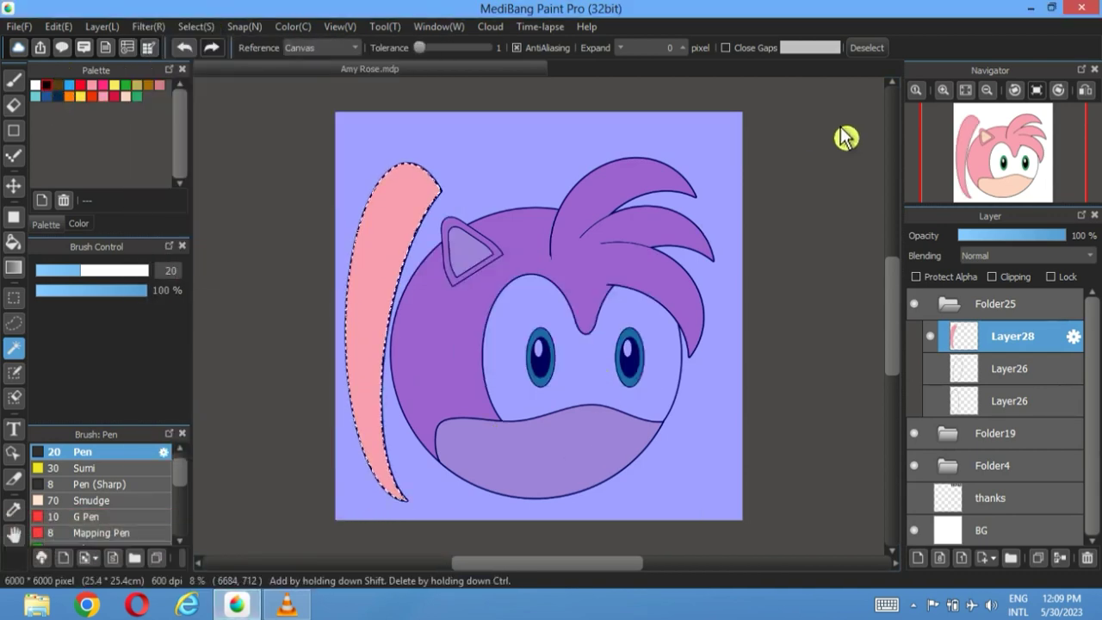
{"action": "left_click", "coordinate": [866, 47]}
- Move the outlined crescent onto the head's left side and place a duplicate of it just to the right
{"action": "left_click", "coordinate": [13, 186]}
{"action": "left_click_drag", "start_coordinate": [413, 321], "coordinate": [424, 345]}
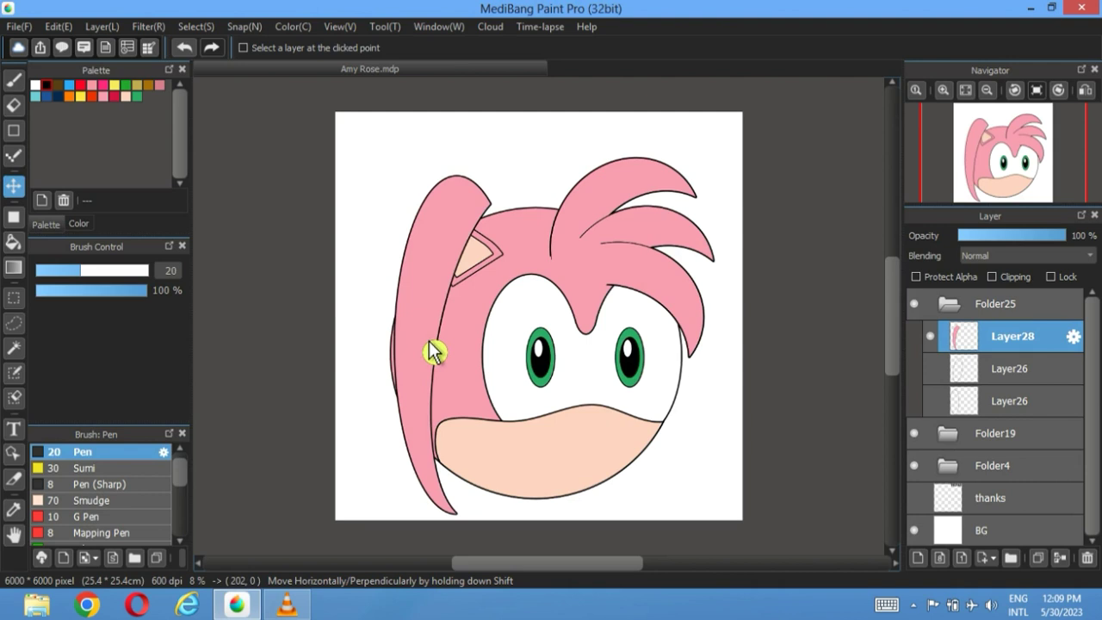
{"action": "left_click", "coordinate": [1038, 559]}
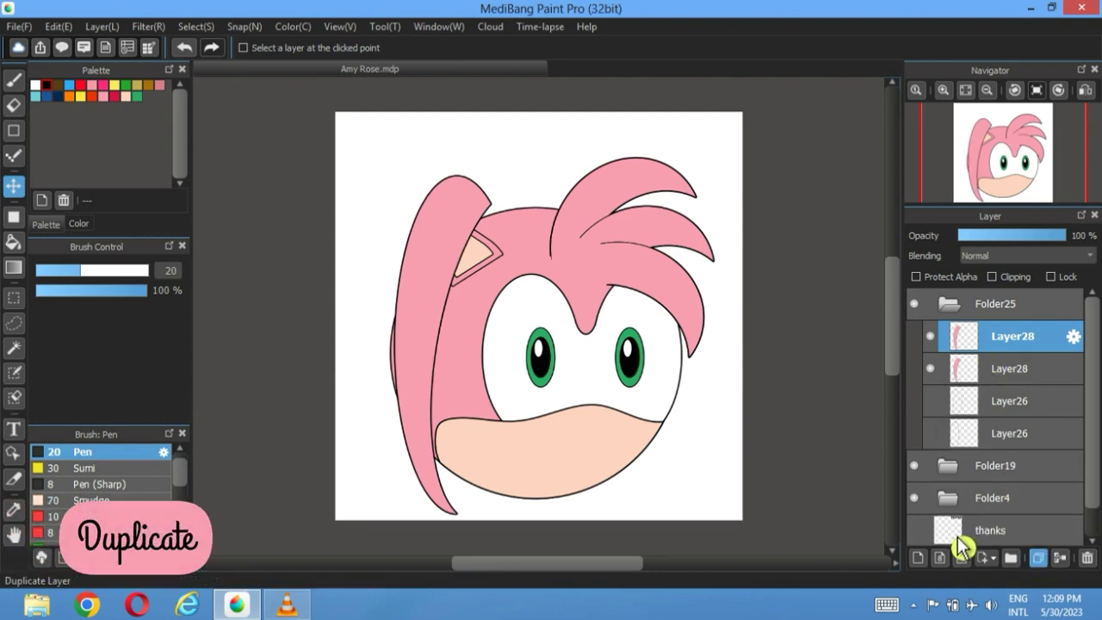
{"action": "left_click_drag", "start_coordinate": [436, 296], "coordinate": [468, 296]}
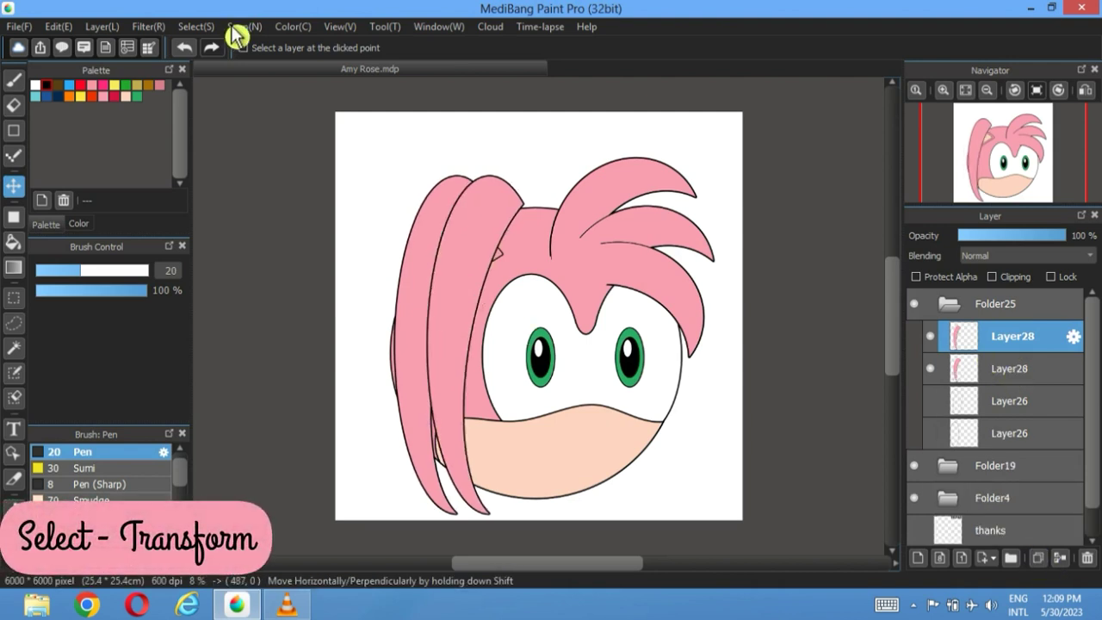
- Widen the duplicate crescent with Transform, and collapse the folder holding both side hair strands
{"action": "left_click", "coordinate": [200, 26]}
{"action": "left_click", "coordinate": [250, 223]}
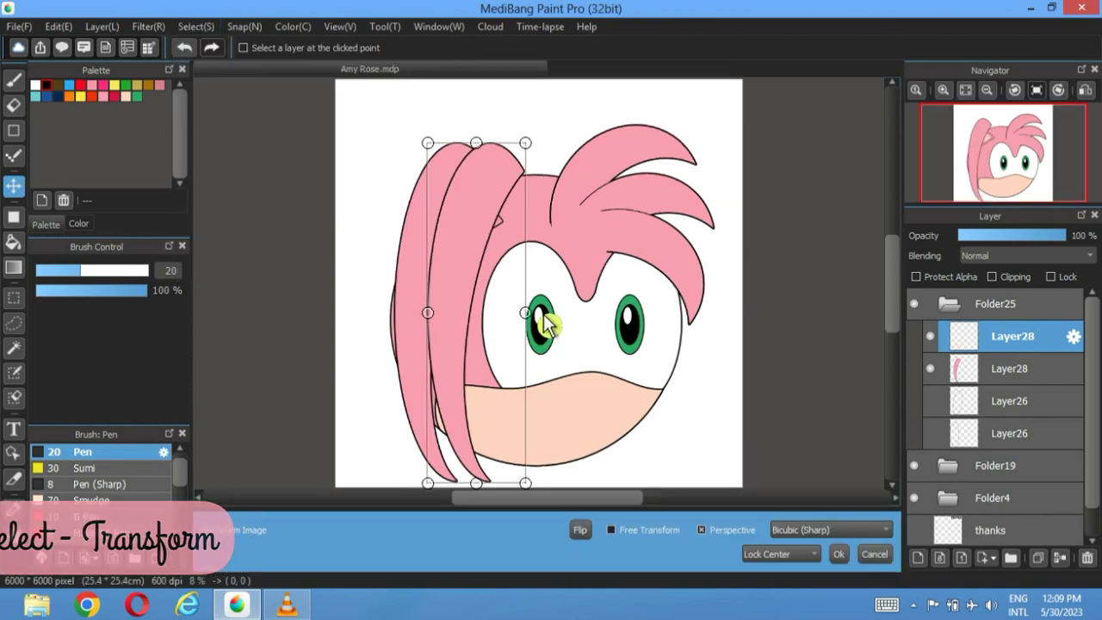
{"action": "left_click_drag", "start_coordinate": [541, 316], "coordinate": [540, 316]}
{"action": "left_click_drag", "start_coordinate": [436, 310], "coordinate": [424, 313]}
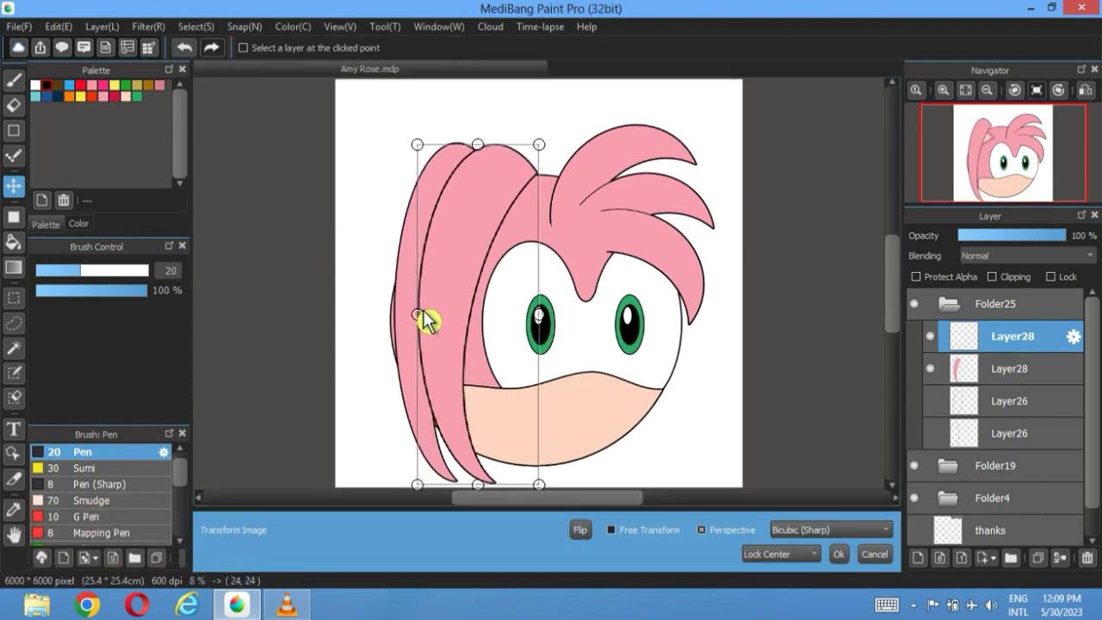
{"action": "left_click", "coordinate": [840, 554]}
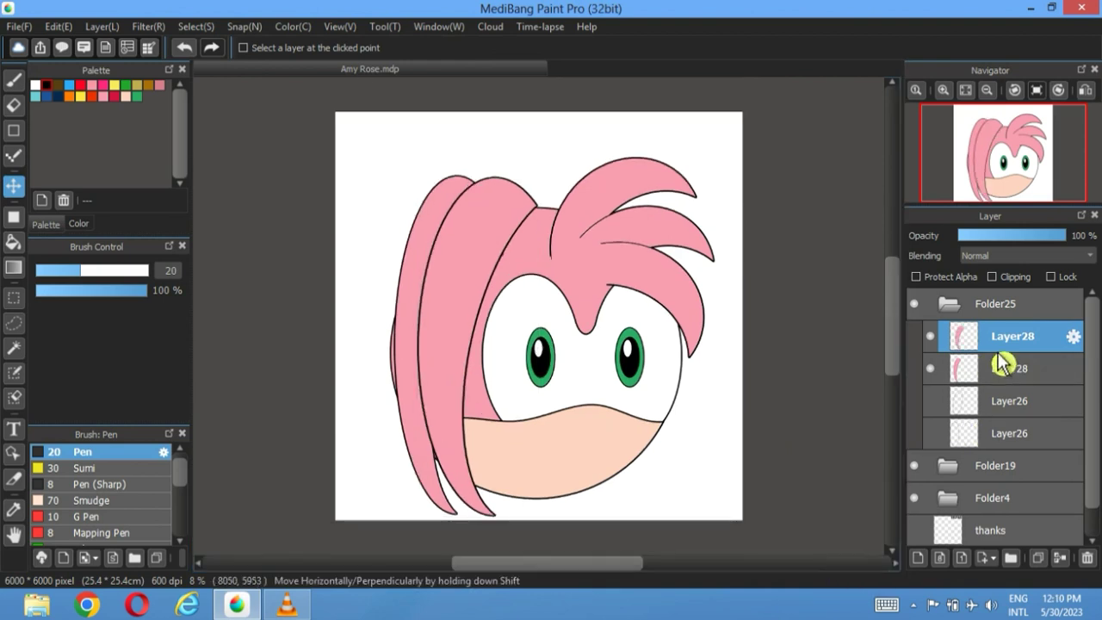
{"action": "left_click", "coordinate": [1005, 369], "text": "ctrl"}
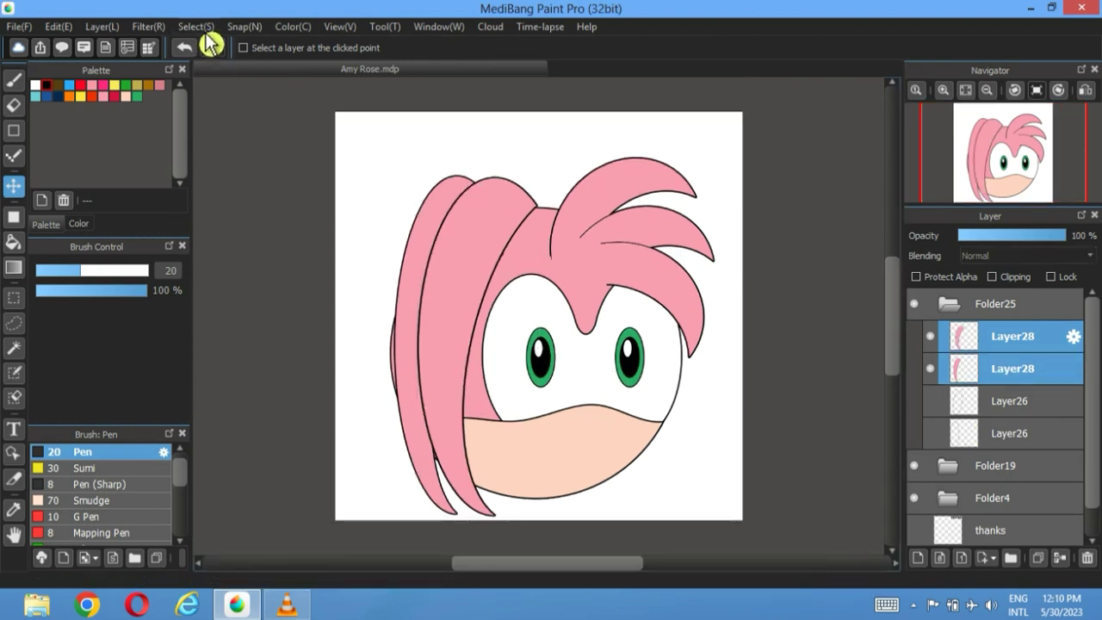
{"action": "left_click", "coordinate": [951, 307]}
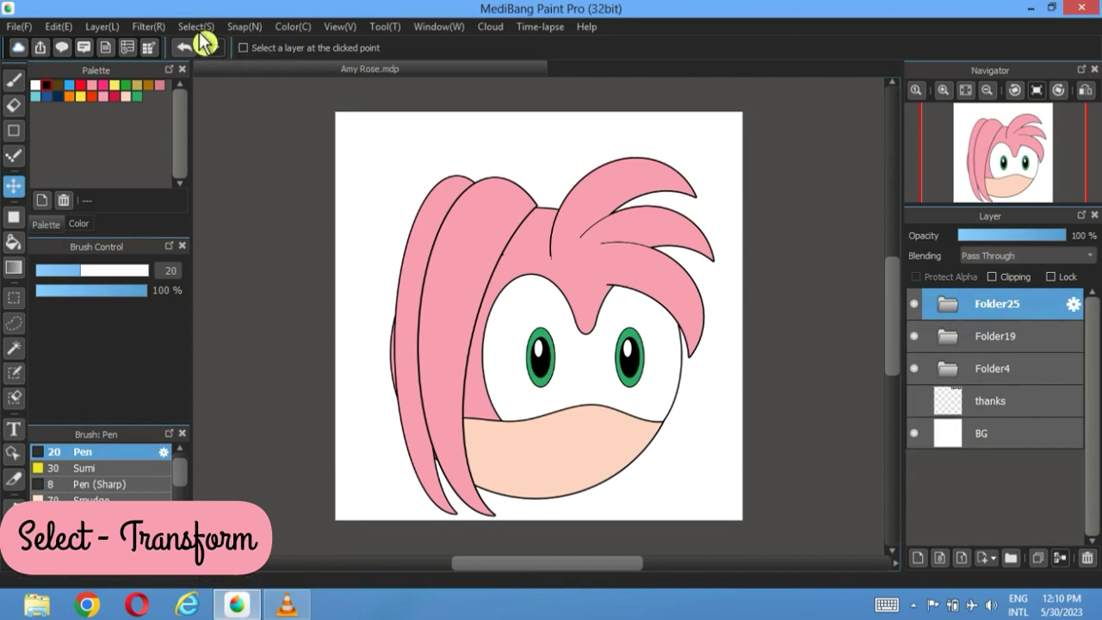
- Transform the left hair strands in Folder25: tilt them slightly counterclockwise, narrow them and reposition them over the side of the head
{"action": "left_click", "coordinate": [197, 27]}
{"action": "left_click", "coordinate": [251, 223]}
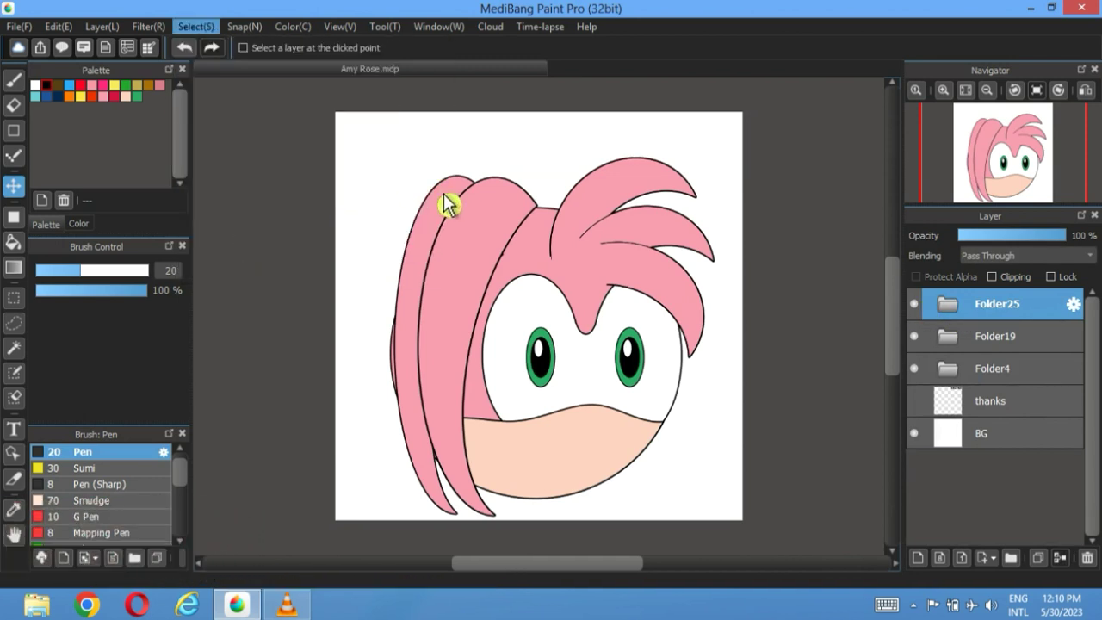
{"action": "left_click_drag", "start_coordinate": [392, 142], "coordinate": [378, 150]}
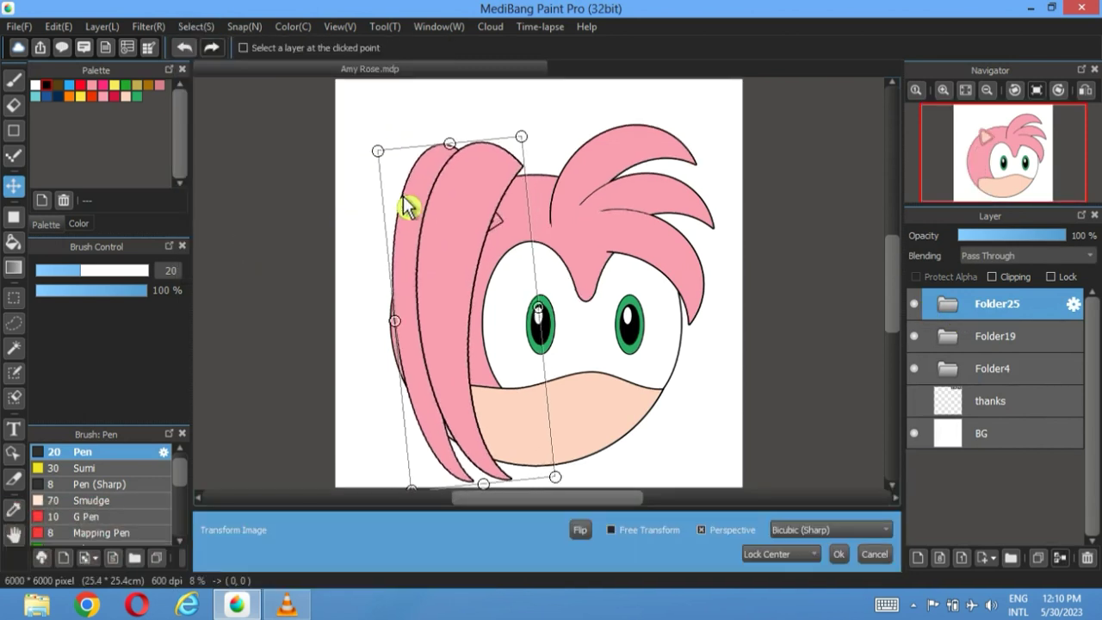
{"action": "left_click_drag", "start_coordinate": [406, 207], "coordinate": [448, 293]}
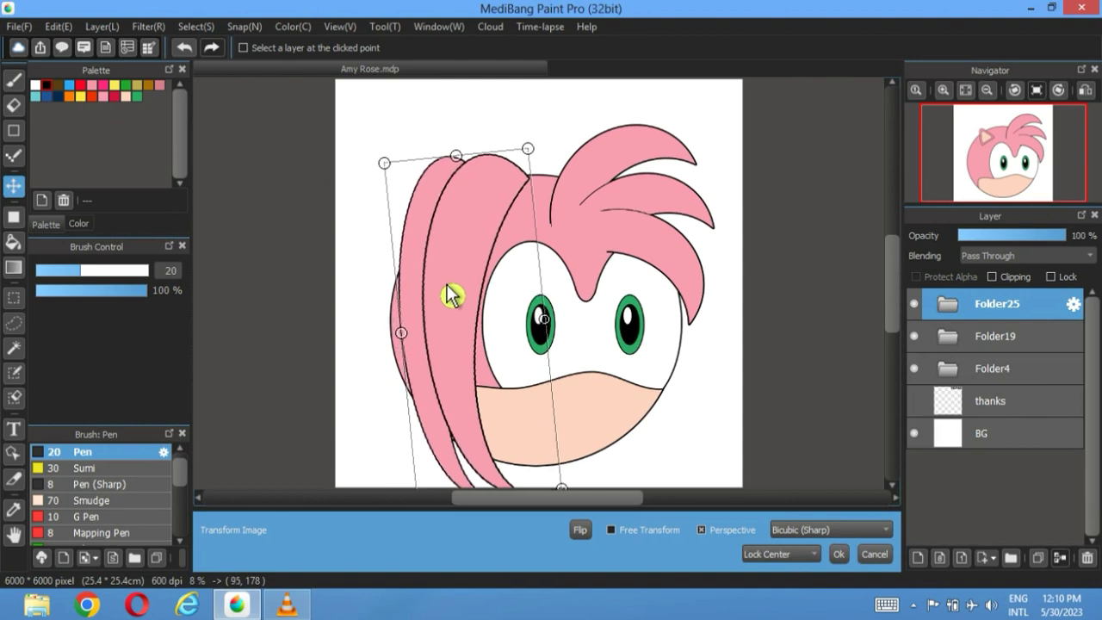
{"action": "left_click_drag", "start_coordinate": [392, 177], "coordinate": [414, 215]}
{"action": "left_click_drag", "start_coordinate": [473, 303], "coordinate": [465, 330]}
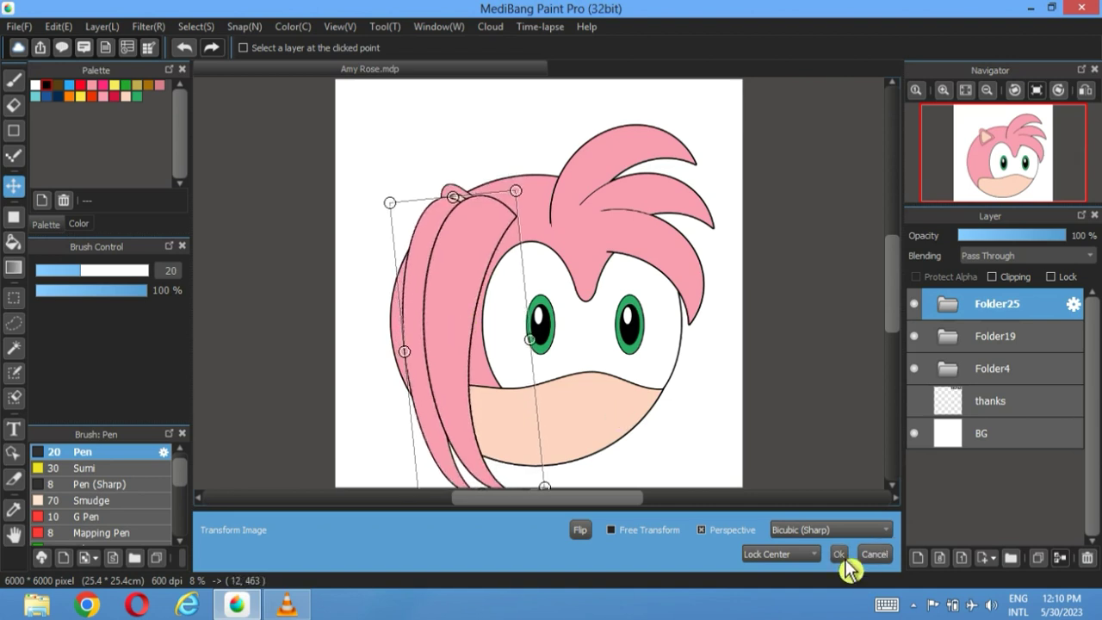
{"action": "left_click", "coordinate": [840, 554]}
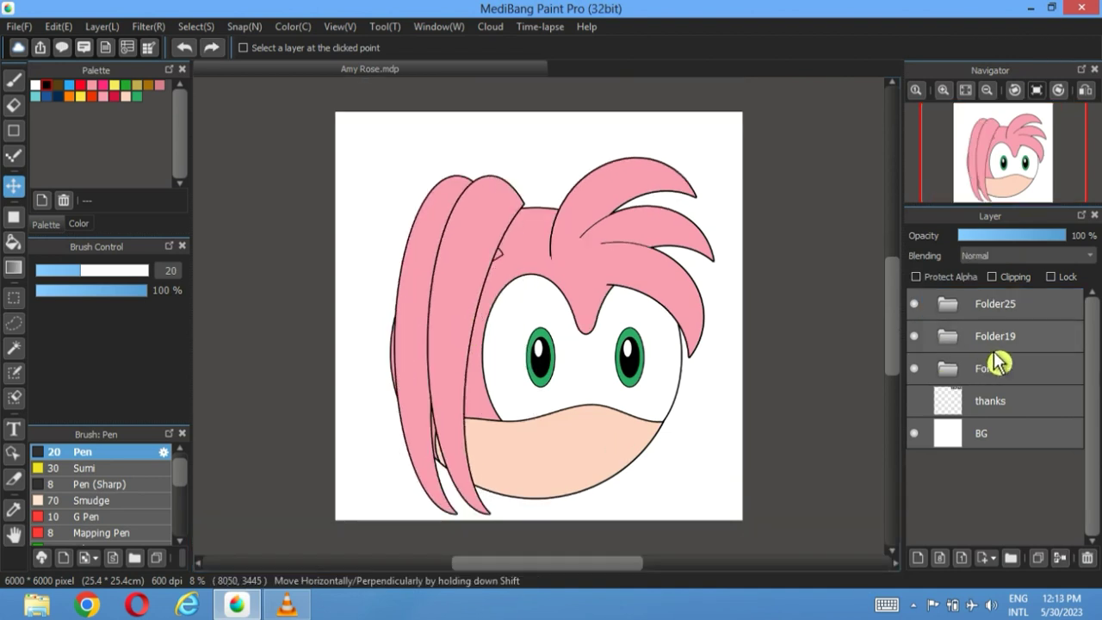
- Move the face in Folder4 and the bangs in Folder19 up so they stay aligned with each other
{"action": "left_click", "coordinate": [992, 374]}
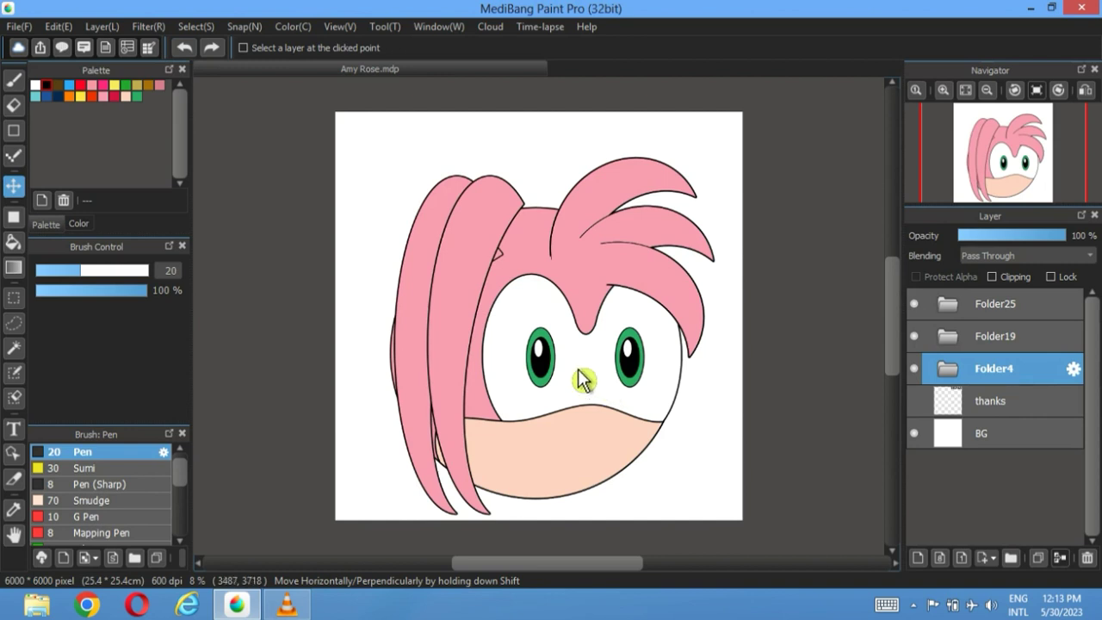
{"action": "left_click_drag", "start_coordinate": [582, 376], "coordinate": [587, 331]}
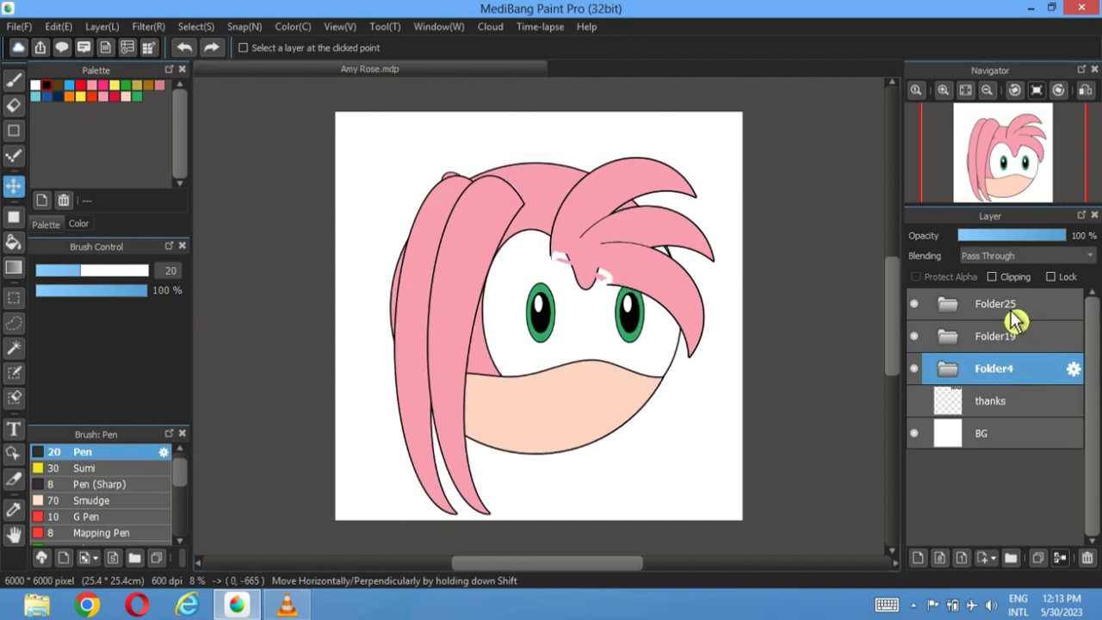
{"action": "left_click", "coordinate": [999, 341]}
{"action": "left_click_drag", "start_coordinate": [665, 264], "coordinate": [672, 226]}
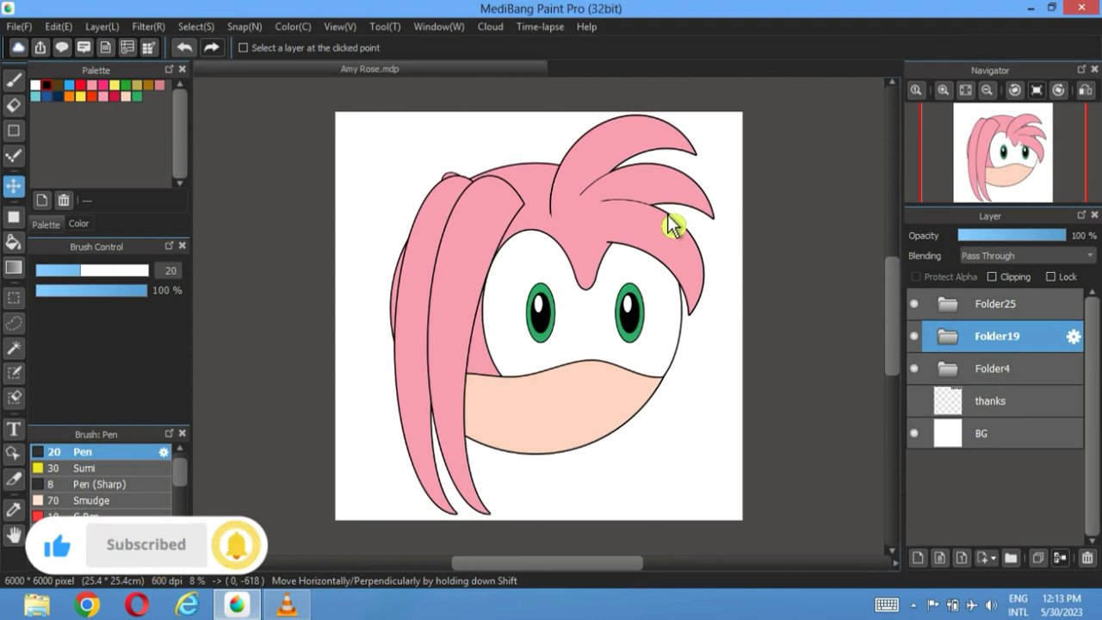
- Shift the left hair strands in Folder25 slightly right and transform them to be wider, tilted counterclockwise and lower, exposing the ear
{"action": "left_click", "coordinate": [1000, 310]}
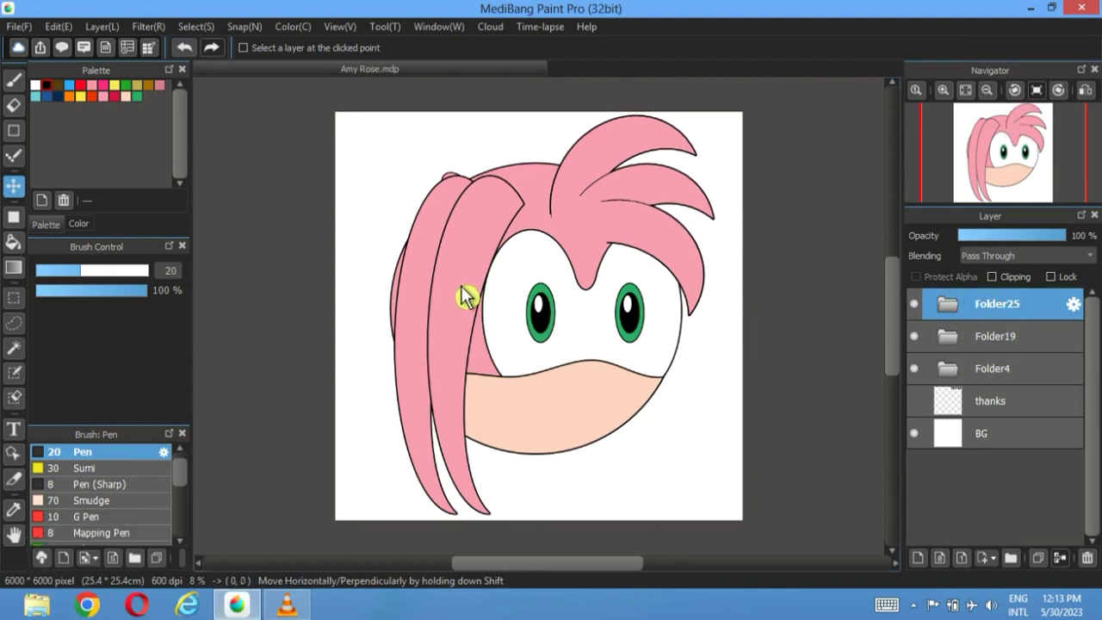
{"action": "mouse_move", "coordinate": [462, 296]}
{"action": "left_mouse_down"}
{"action": "mouse_move", "coordinate": [480, 308]}
{"action": "mouse_move", "coordinate": [479, 295]}
{"action": "left_mouse_up"}
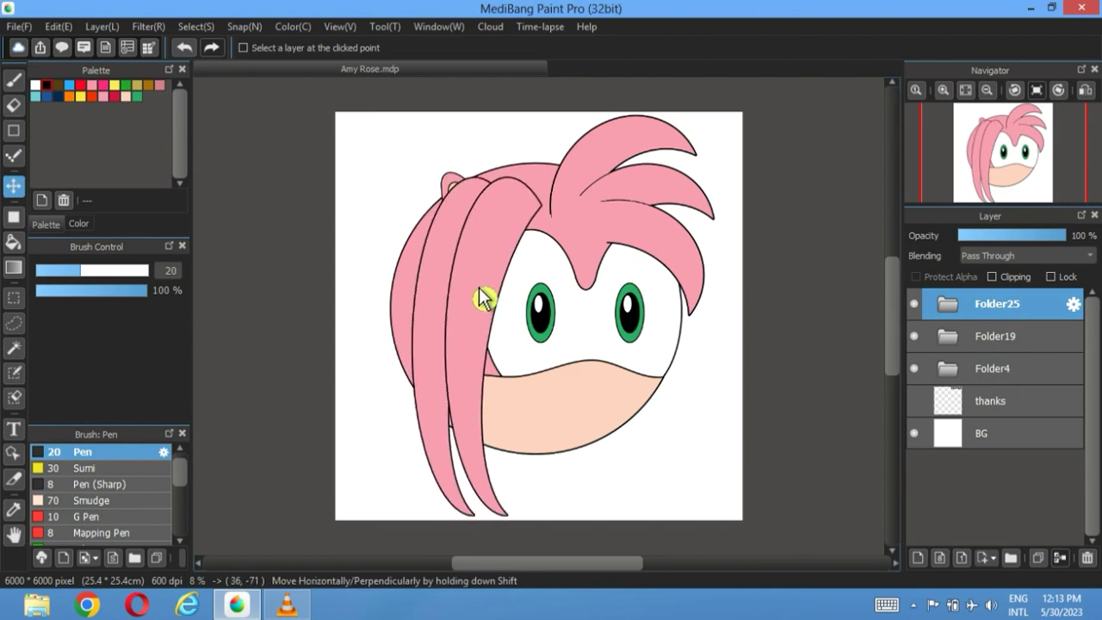
{"action": "left_click", "coordinate": [195, 26]}
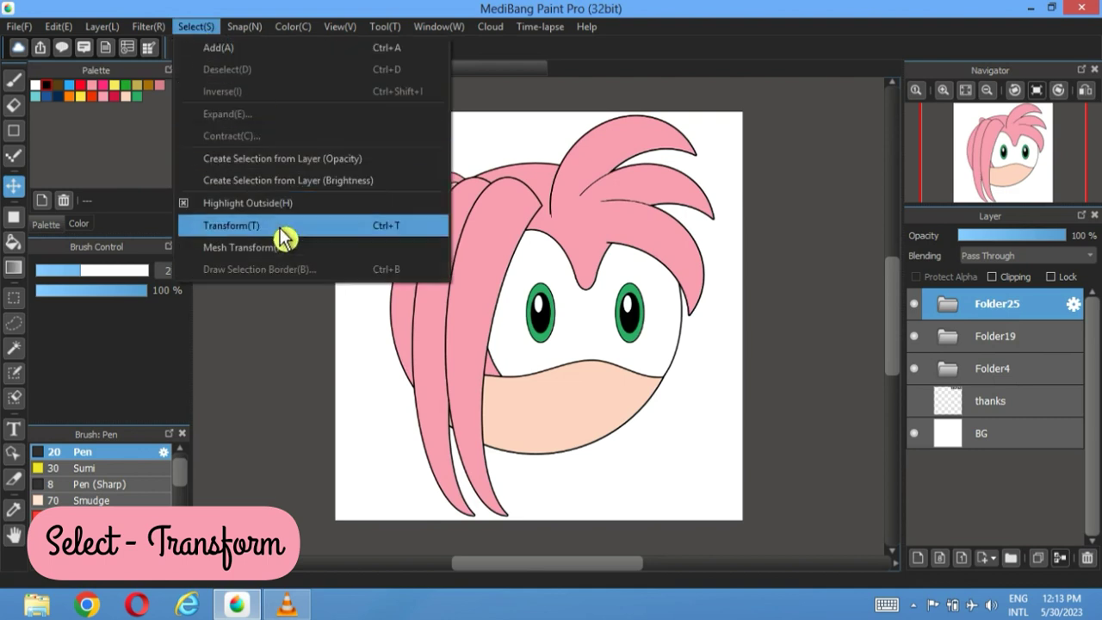
{"action": "left_click", "coordinate": [287, 224]}
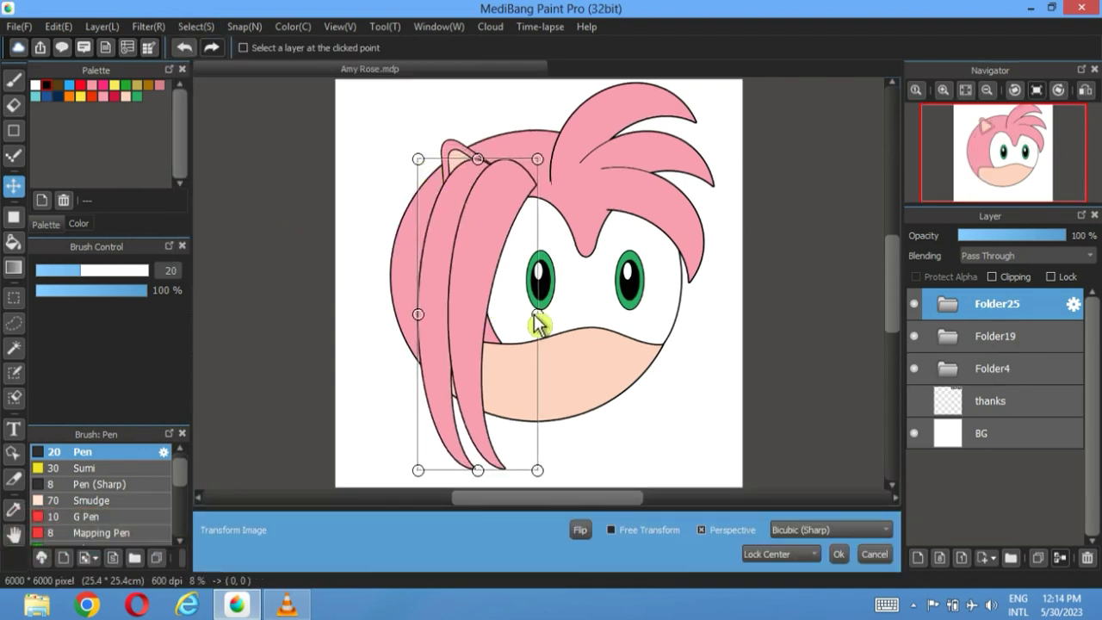
{"action": "left_click_drag", "start_coordinate": [538, 314], "coordinate": [557, 322]}
{"action": "left_click_drag", "start_coordinate": [385, 299], "coordinate": [425, 315]}
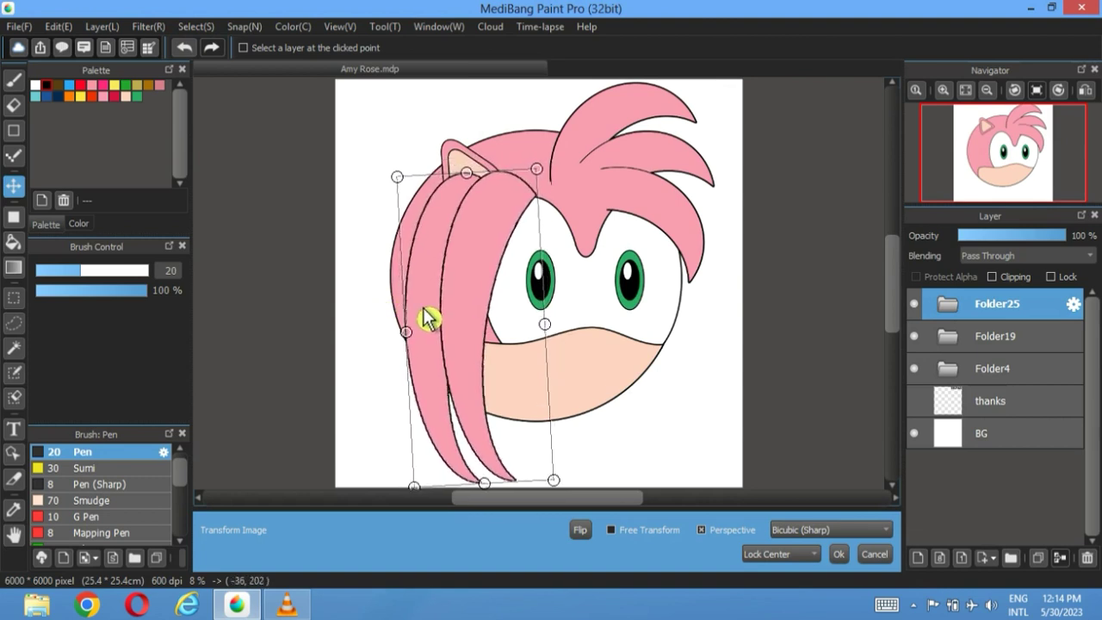
{"action": "left_click", "coordinate": [843, 555]}
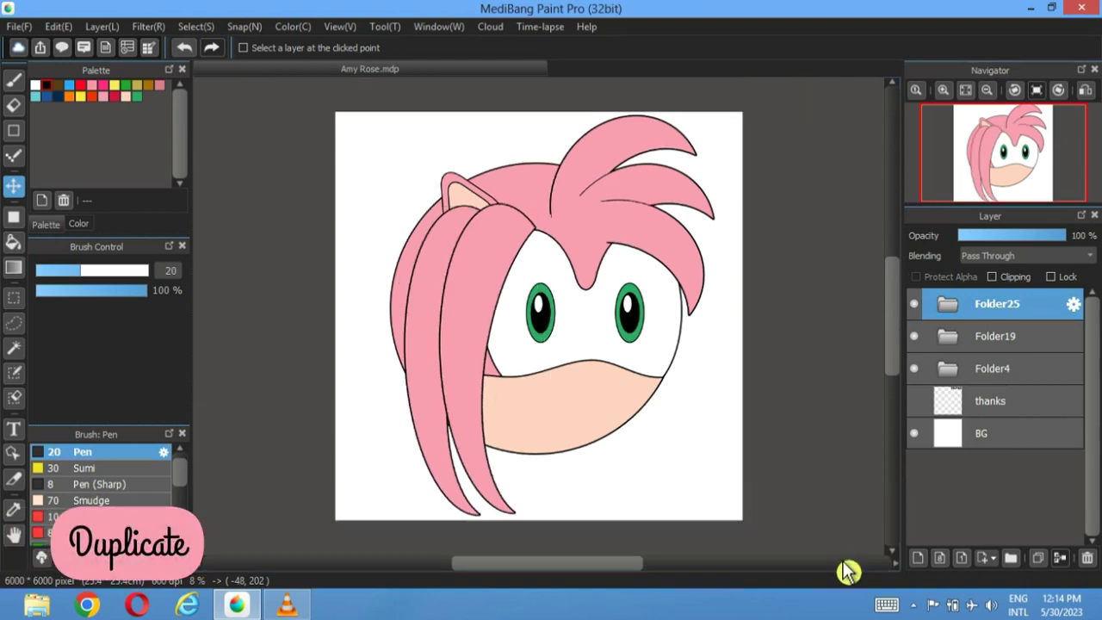
- Duplicate Folder25 and flip the copy horizontally to make the right-side hair strands
{"action": "left_click", "coordinate": [1040, 558]}
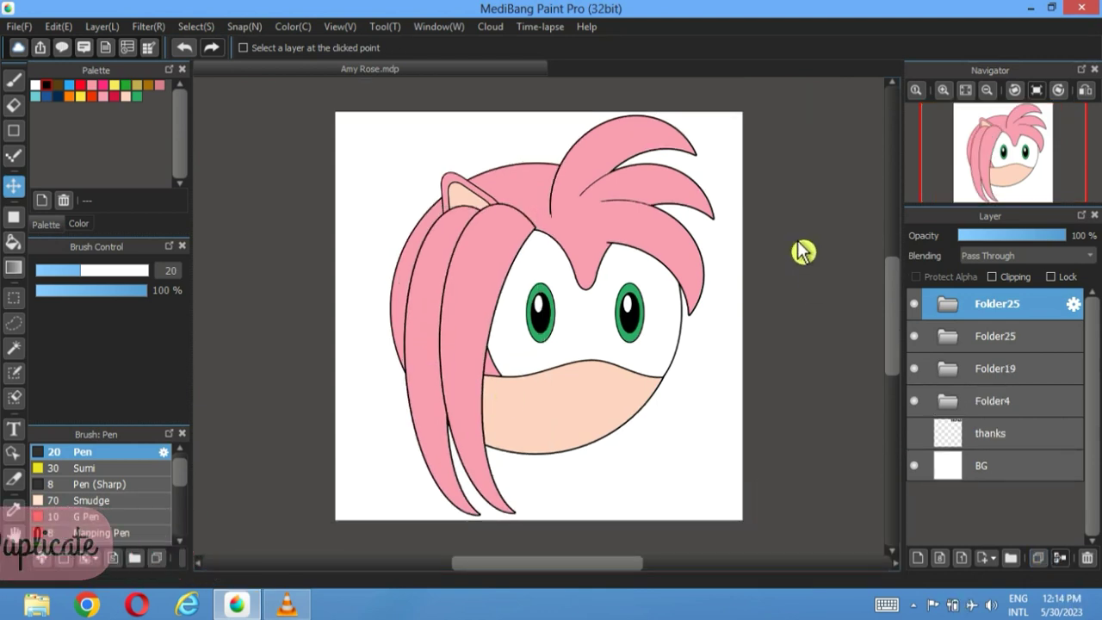
{"action": "left_click", "coordinate": [102, 27]}
{"action": "mouse_move", "coordinate": [130, 489]}
{"action": "left_click", "coordinate": [345, 514]}
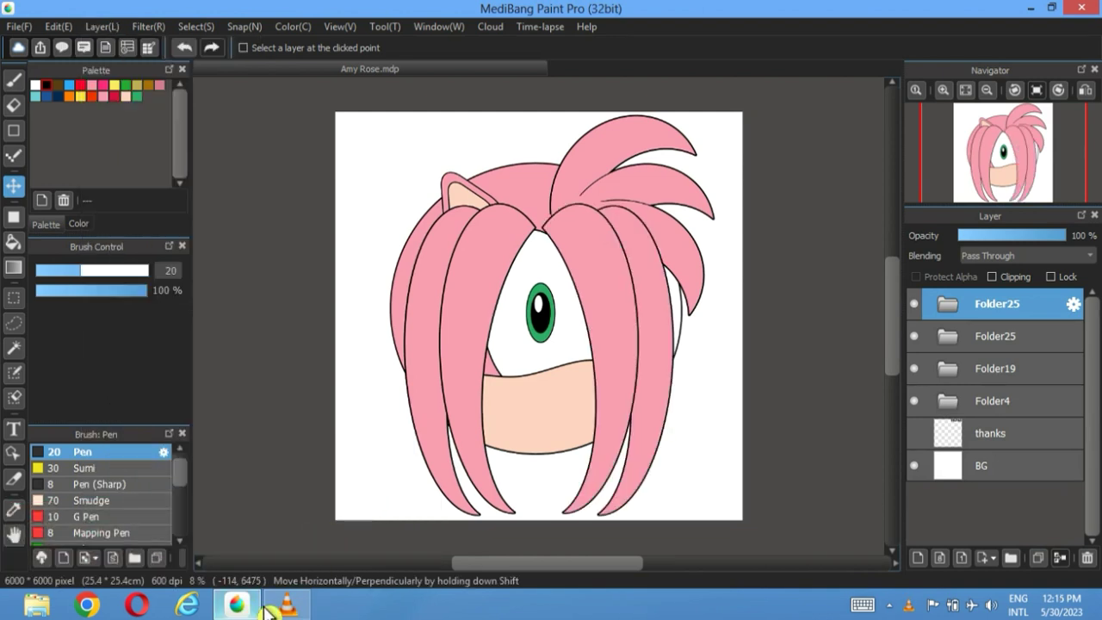
- Place the mirrored Folder25 directly beneath Folder4 and shift its hair strands right behind the face
{"action": "left_click_drag", "start_coordinate": [1012, 319], "coordinate": [1023, 414]}
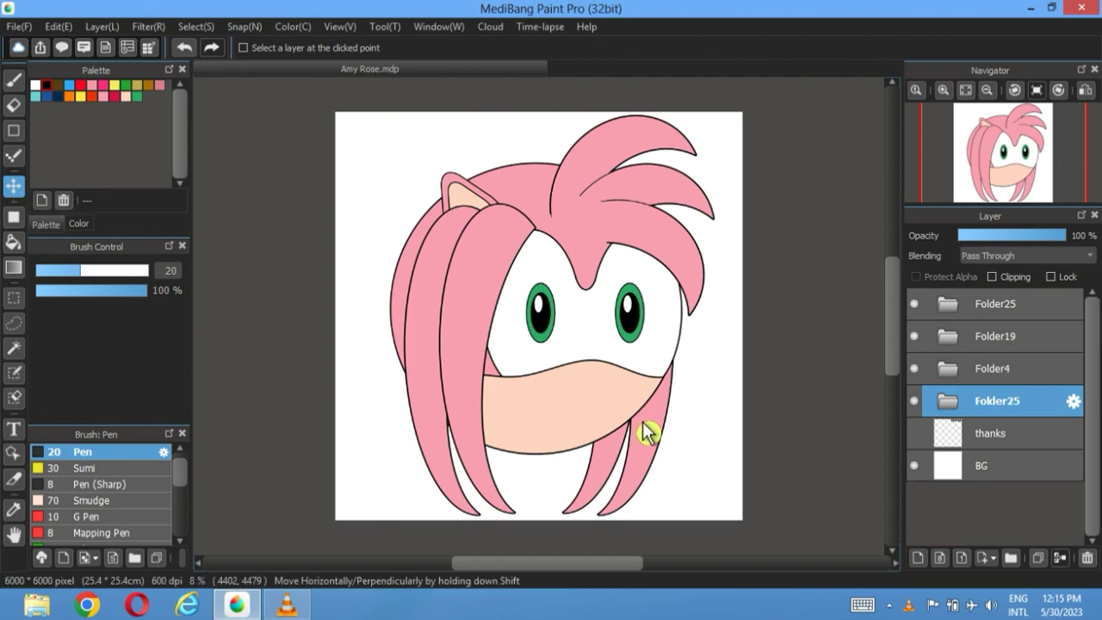
{"action": "left_click_drag", "start_coordinate": [646, 431], "coordinate": [672, 429]}
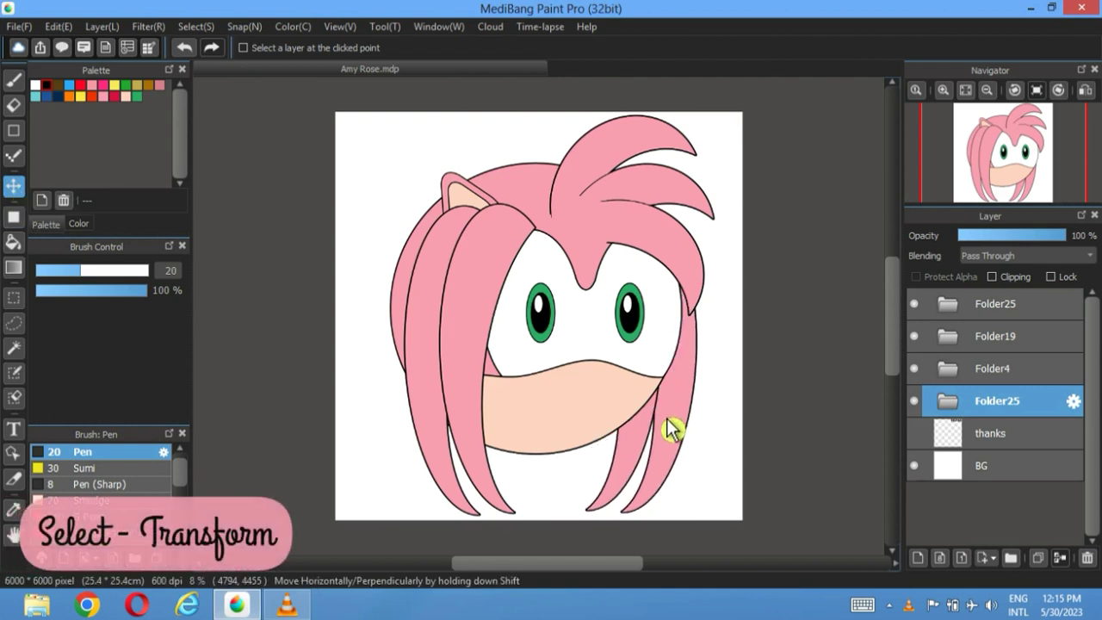
- Transform the right hair strands to shorten them from the lower end
{"action": "left_click", "coordinate": [197, 26]}
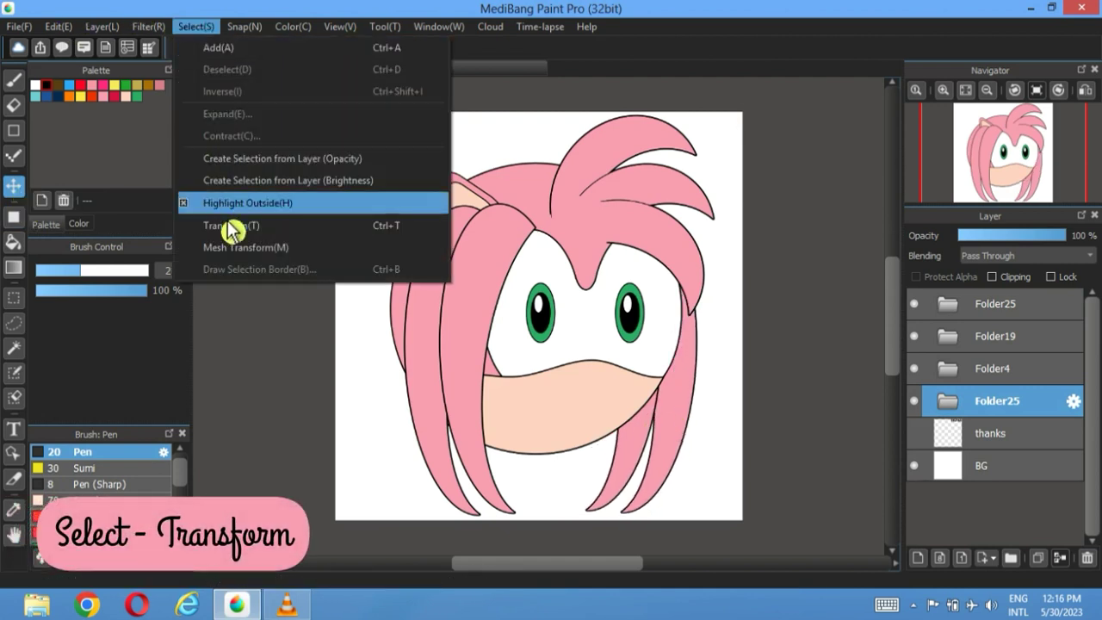
{"action": "key", "text": "Escape"}
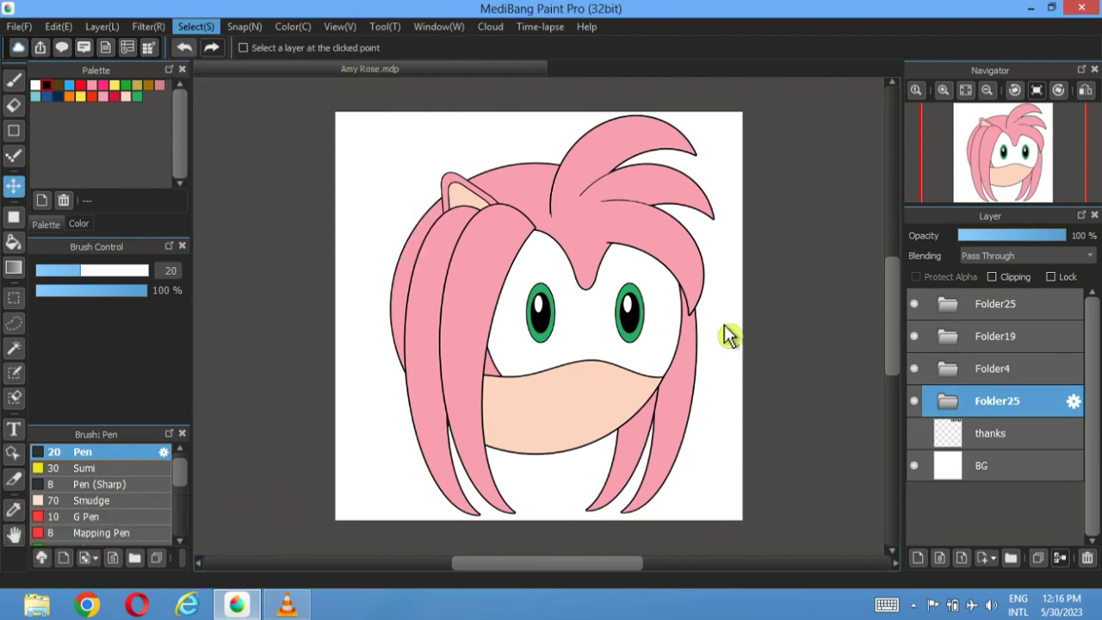
{"action": "left_click_drag", "start_coordinate": [641, 487], "coordinate": [645, 459]}
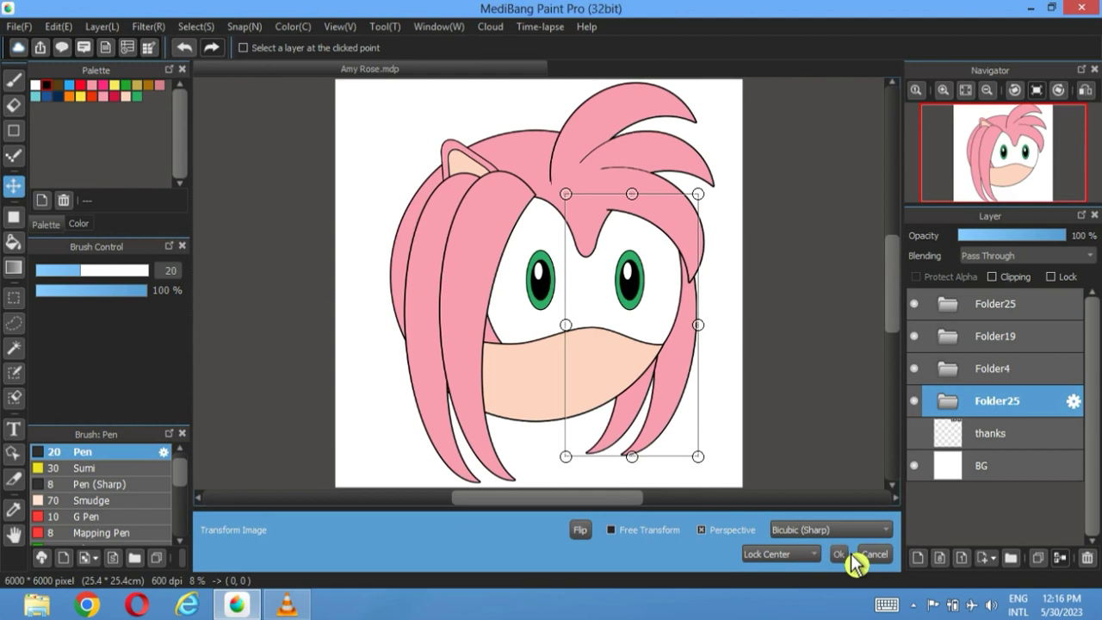
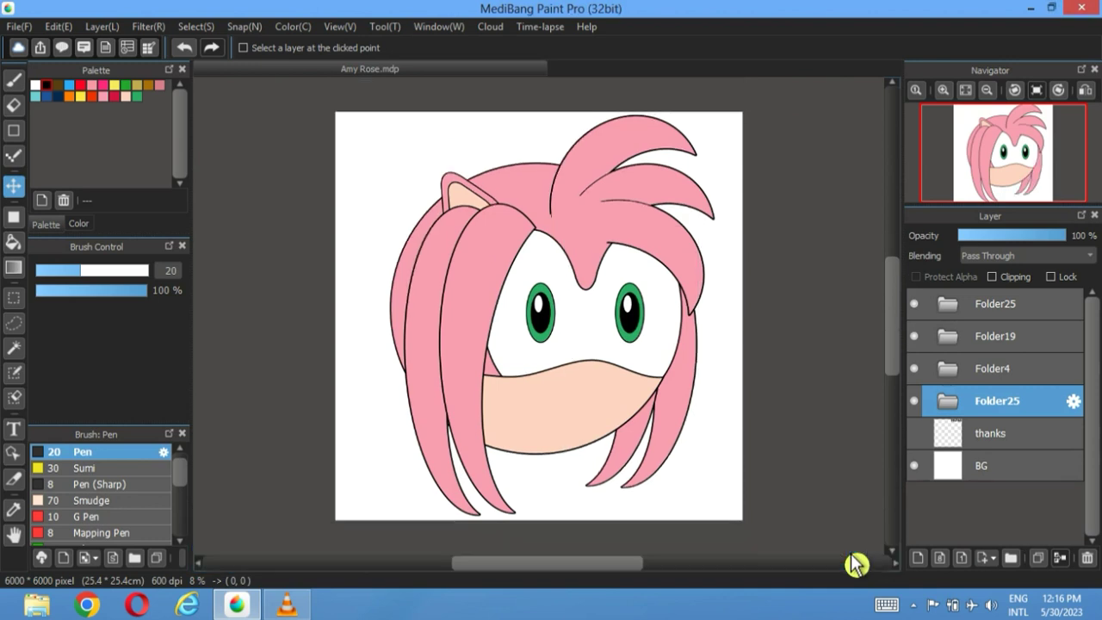
- Transform the left hair strands in the uppermost Folder25 to shorten them from above, and move them slightly left
{"action": "left_click", "coordinate": [996, 307]}
{"action": "left_click", "coordinate": [197, 27]}
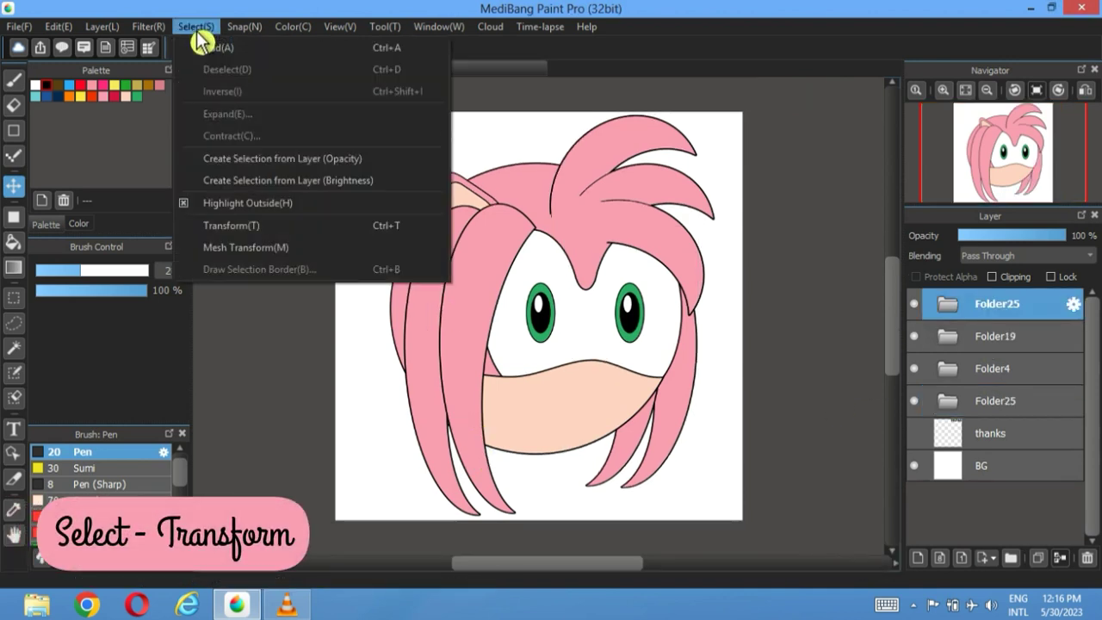
{"action": "left_click", "coordinate": [284, 224]}
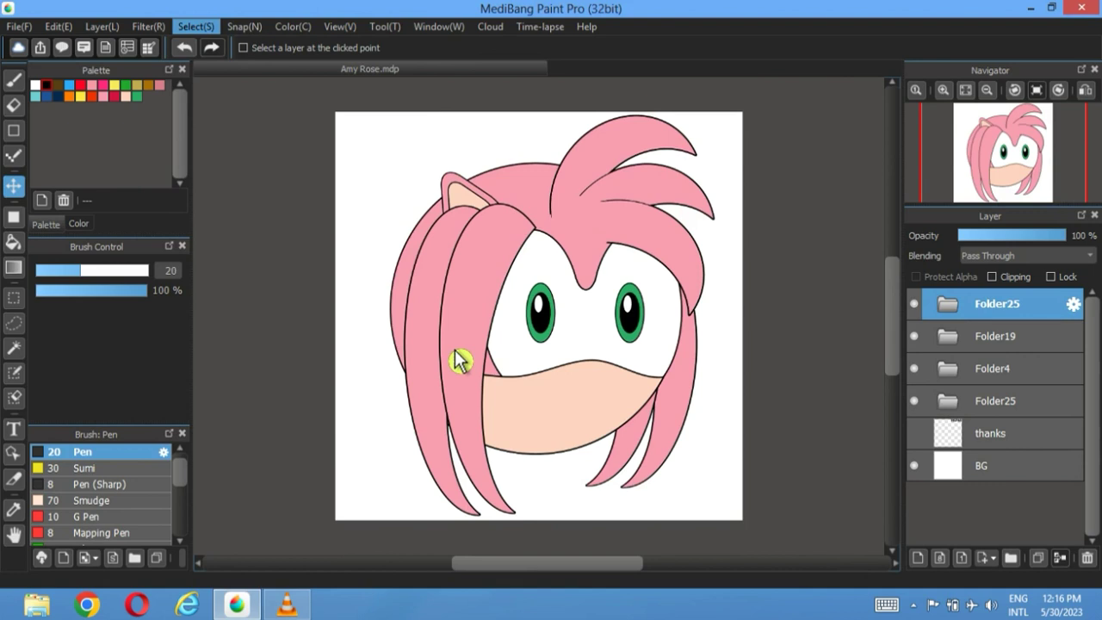
{"action": "left_click_drag", "start_coordinate": [472, 171], "coordinate": [475, 200]}
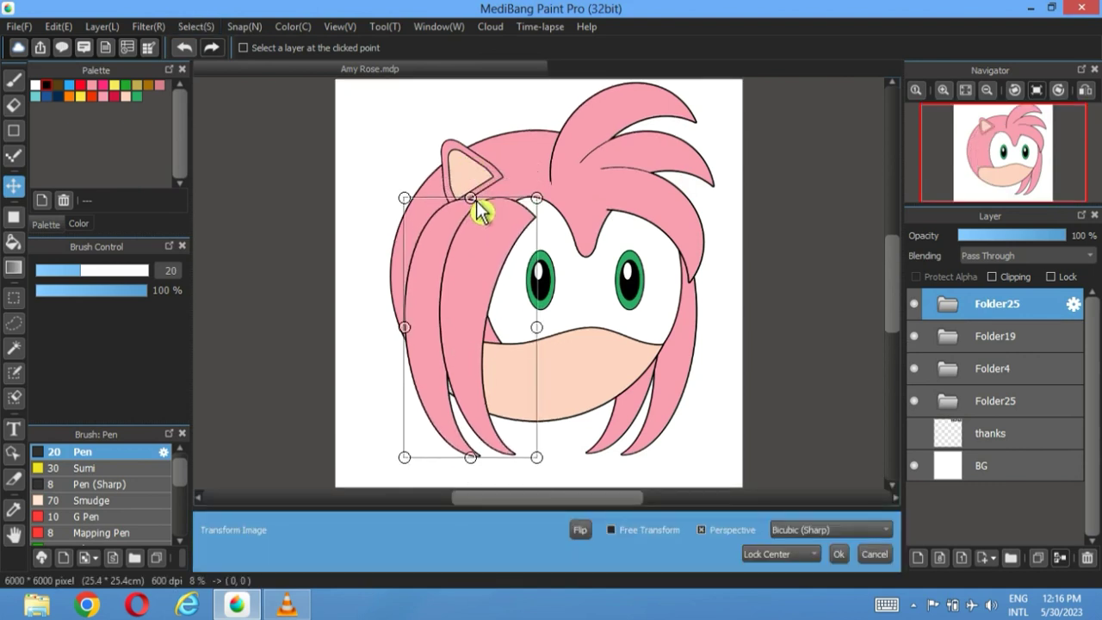
{"action": "left_click_drag", "start_coordinate": [488, 247], "coordinate": [470, 244]}
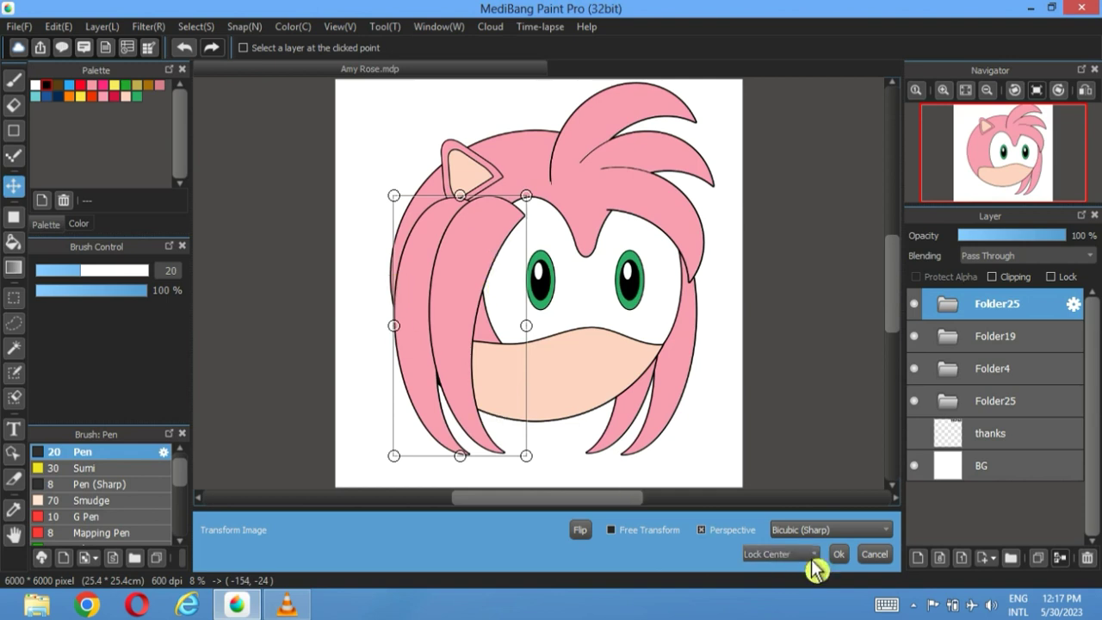
{"action": "left_click", "coordinate": [840, 556]}
{"action": "left_click", "coordinate": [915, 305]}
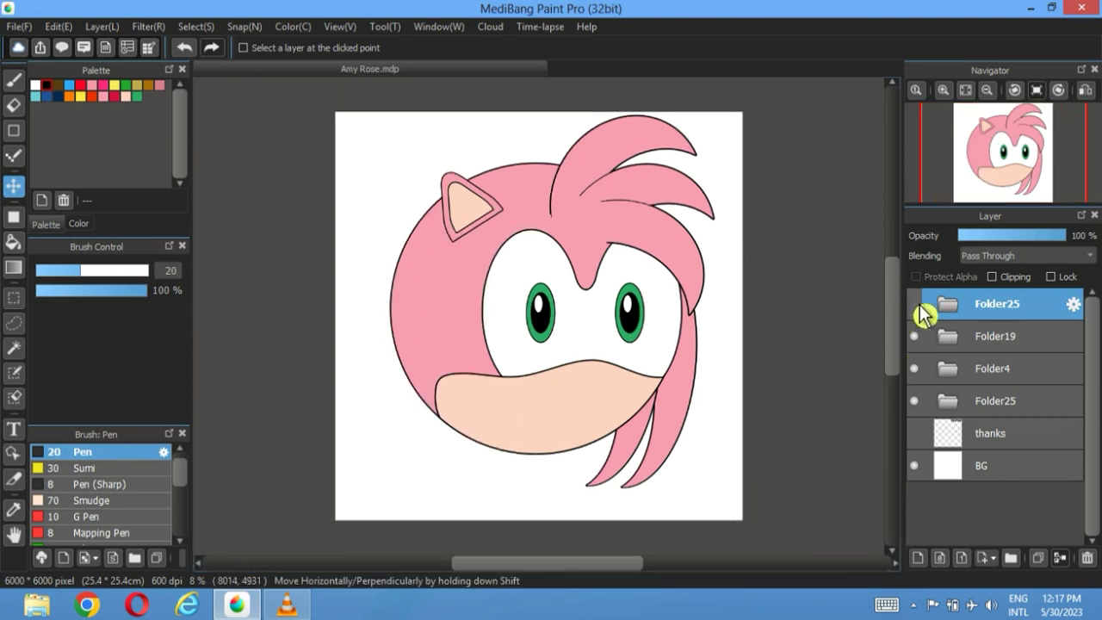
{"action": "left_click", "coordinate": [914, 304]}
- Erase a short gap in the upper outline of each left hair strand on the two Layer28 layers, using eraser size 214
{"action": "left_click", "coordinate": [947, 304]}
{"action": "left_click", "coordinate": [954, 372]}
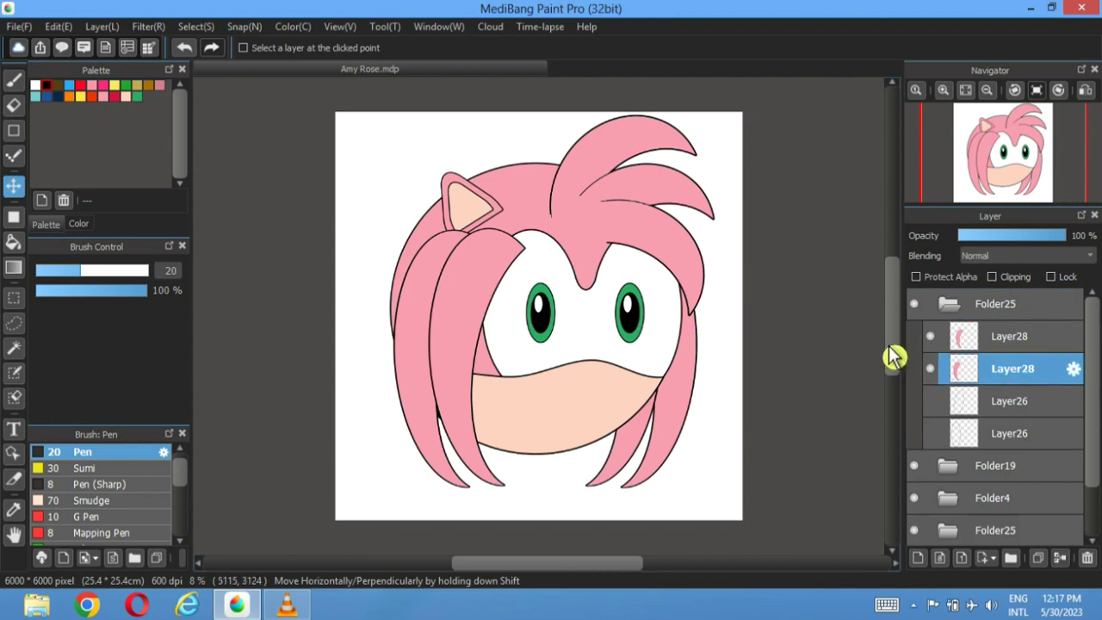
{"action": "left_click", "coordinate": [13, 105]}
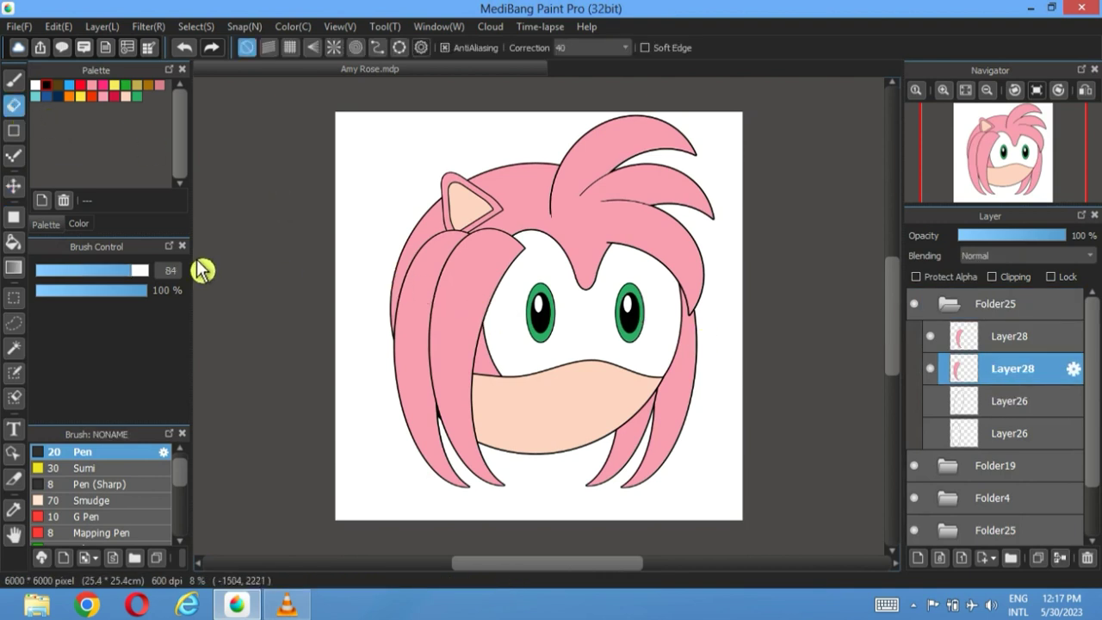
{"action": "left_click_drag", "start_coordinate": [141, 280], "coordinate": [171, 286]}
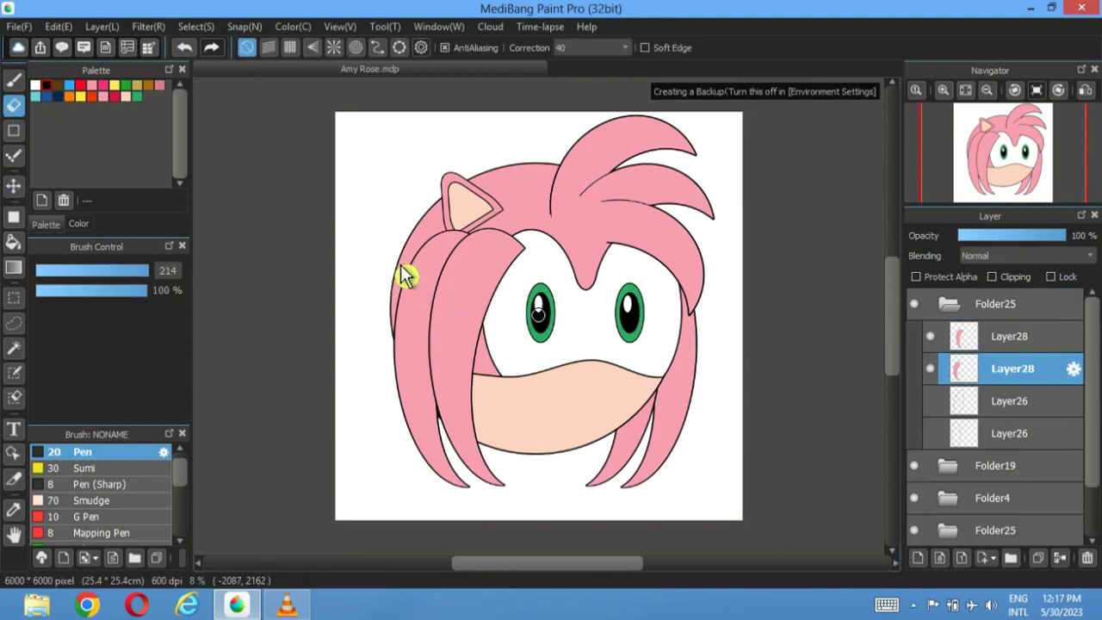
{"action": "scroll", "coordinate": [418, 285], "scroll_direction": "up", "scroll_amount": 3}
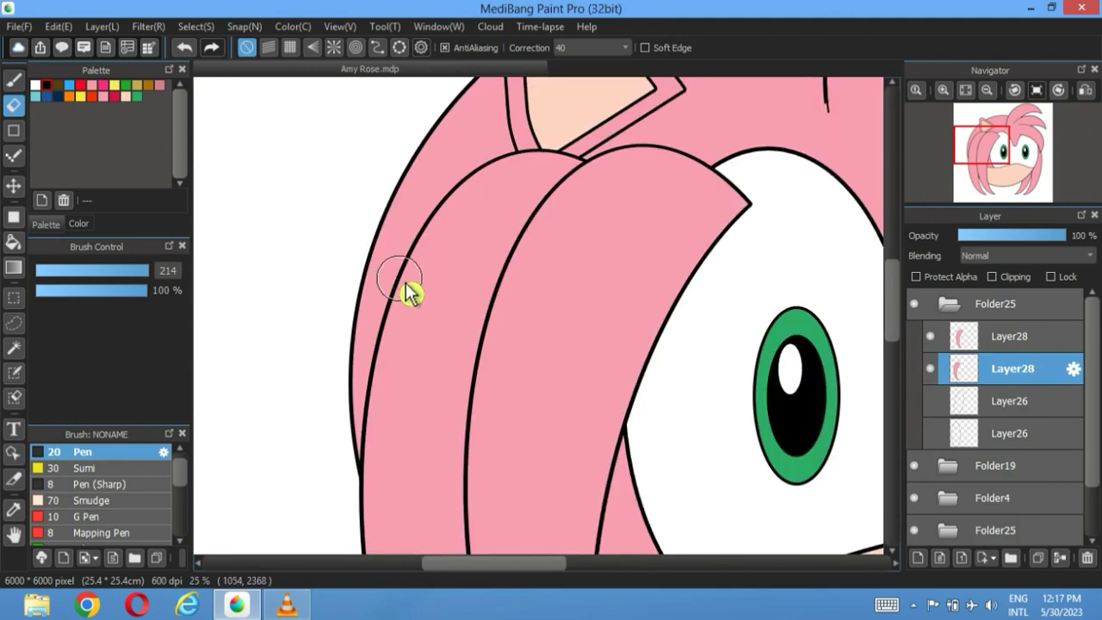
{"action": "left_click", "coordinate": [400, 280]}
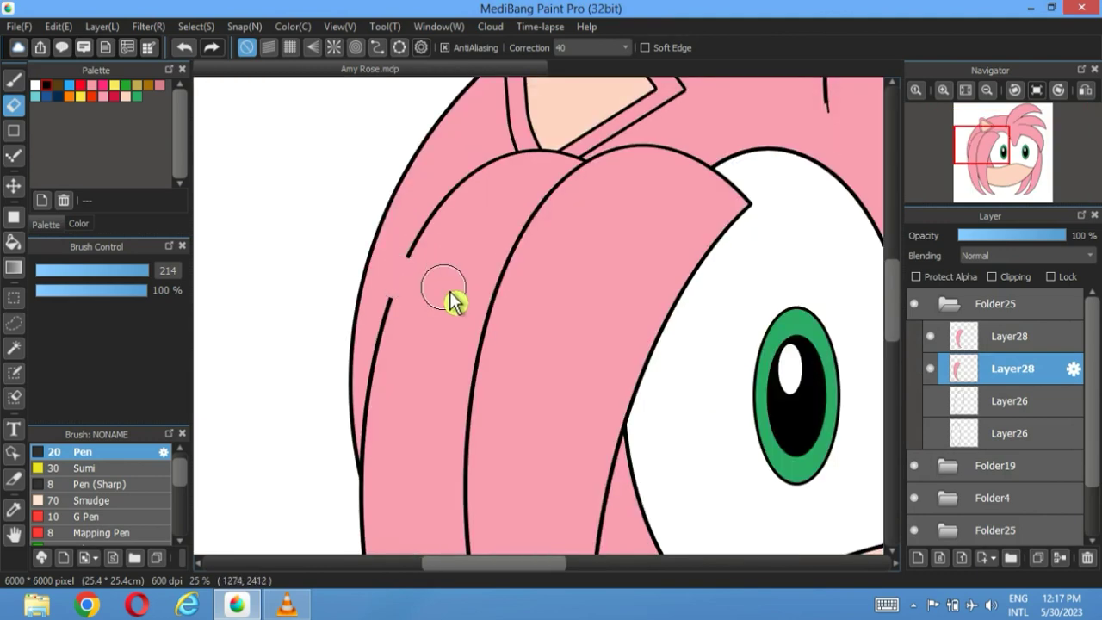
{"action": "left_click", "coordinate": [978, 337]}
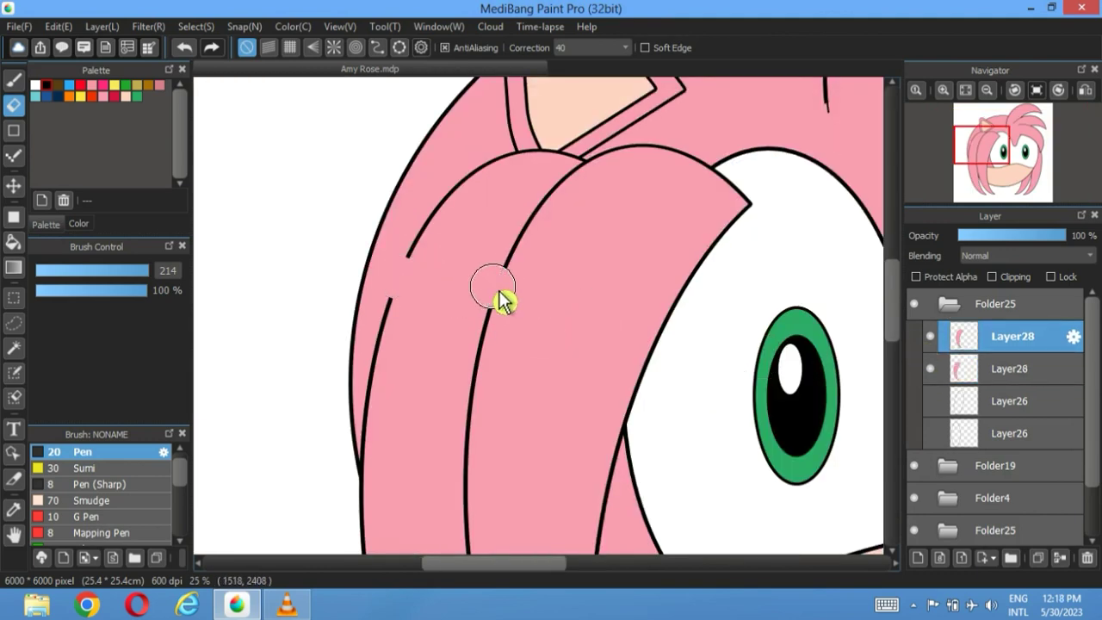
{"action": "left_click", "coordinate": [493, 287]}
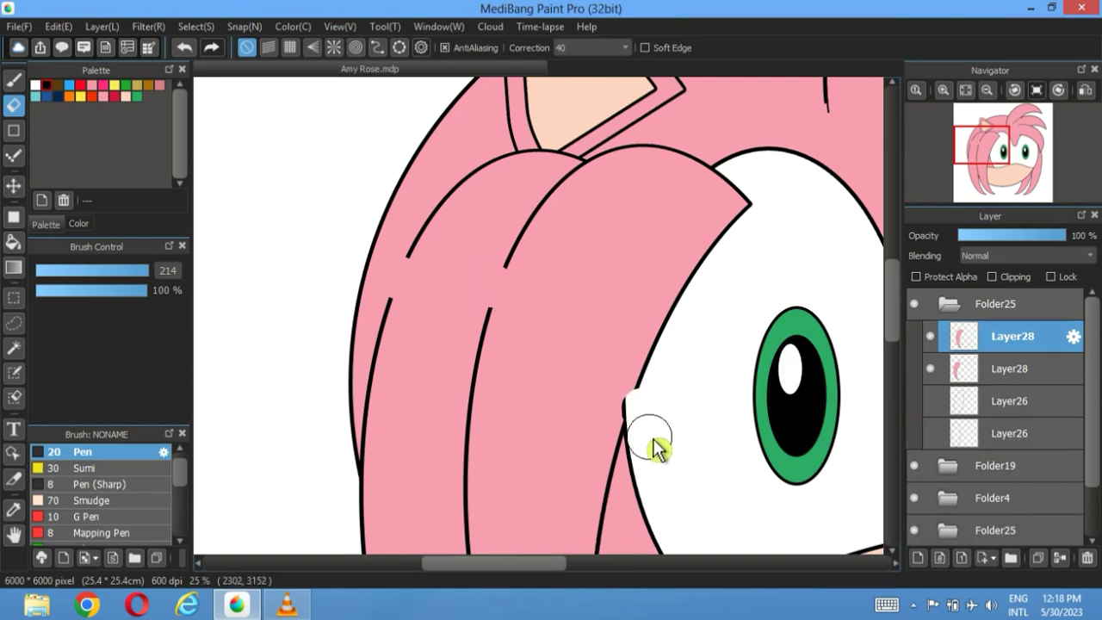
- Erase the upper parts of both left hair strands above the outline gaps, clearing the eye and ear
{"action": "mouse_move", "coordinate": [647, 433]}
{"action": "left_mouse_down"}
{"action": "mouse_move", "coordinate": [628, 298]}
{"action": "mouse_move", "coordinate": [662, 195]}
{"action": "mouse_move", "coordinate": [686, 161]}
{"action": "mouse_move", "coordinate": [743, 209]}
{"action": "mouse_move", "coordinate": [663, 326]}
{"action": "mouse_move", "coordinate": [645, 372]}
{"action": "mouse_move", "coordinate": [683, 213]}
{"action": "mouse_move", "coordinate": [711, 181]}
{"action": "mouse_move", "coordinate": [672, 158]}
{"action": "mouse_move", "coordinate": [627, 164]}
{"action": "mouse_move", "coordinate": [560, 196]}
{"action": "mouse_move", "coordinate": [524, 278]}
{"action": "mouse_move", "coordinate": [514, 268]}
{"action": "mouse_move", "coordinate": [641, 235]}
{"action": "mouse_move", "coordinate": [639, 214]}
{"action": "mouse_move", "coordinate": [572, 285]}
{"action": "left_mouse_up"}
{"action": "left_click", "coordinate": [1034, 378]}
{"action": "mouse_move", "coordinate": [727, 284]}
{"action": "left_mouse_down"}
{"action": "mouse_move", "coordinate": [591, 276]}
{"action": "mouse_move", "coordinate": [621, 228]}
{"action": "mouse_move", "coordinate": [628, 182]}
{"action": "mouse_move", "coordinate": [550, 153]}
{"action": "mouse_move", "coordinate": [480, 168]}
{"action": "mouse_move", "coordinate": [416, 271]}
{"action": "mouse_move", "coordinate": [526, 177]}
{"action": "left_mouse_up"}
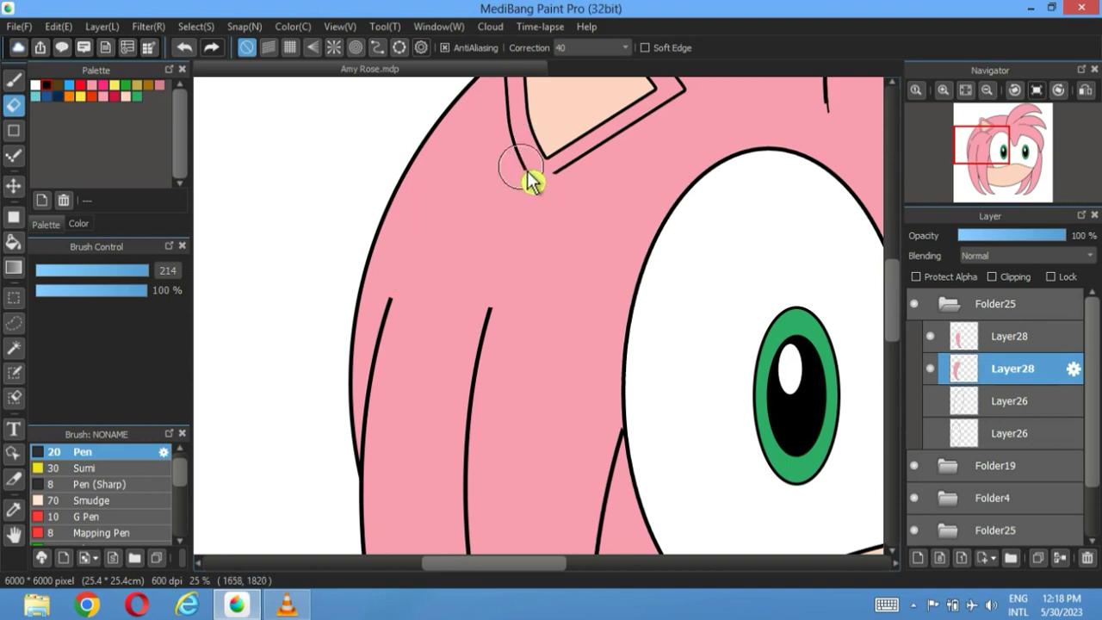
- Delete both empty Layer26 layers from the uppermost Folder25
{"action": "left_click", "coordinate": [967, 90]}
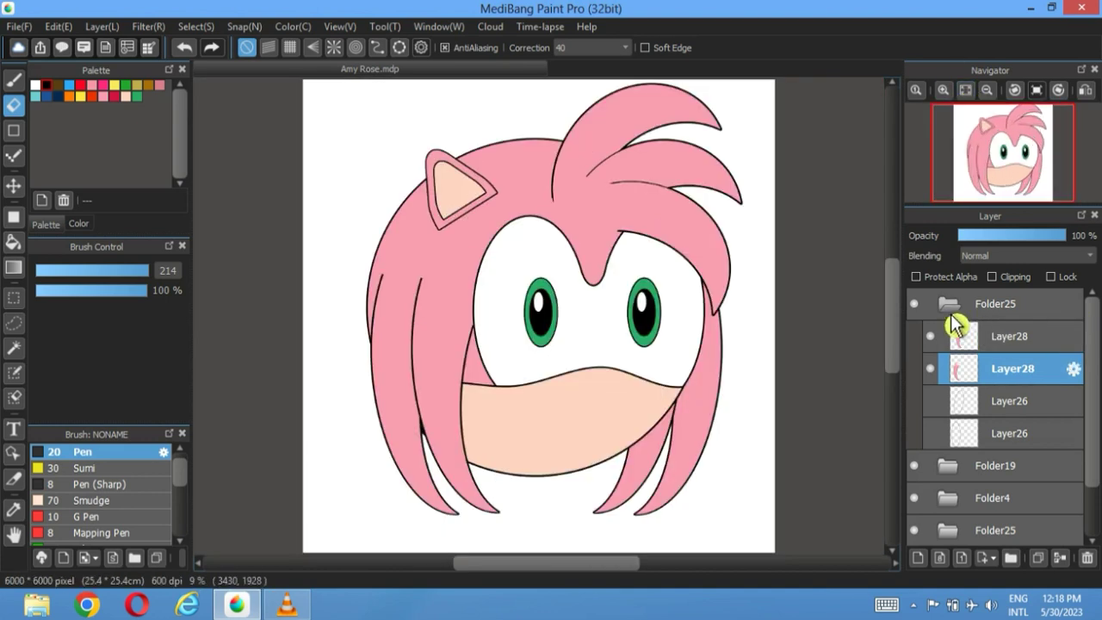
{"action": "left_click", "coordinate": [1023, 412]}
{"action": "left_click", "coordinate": [1089, 560]}
{"action": "left_click", "coordinate": [1087, 558]}
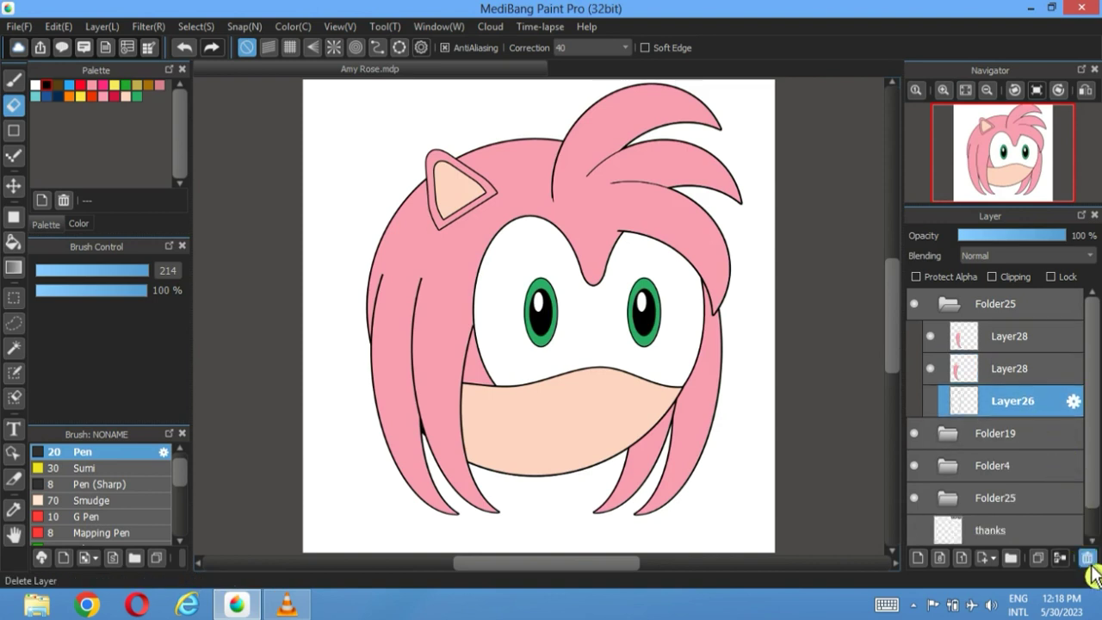
{"action": "left_click", "coordinate": [1088, 558]}
- Delete the empty Layer26 layers from the lower Folder25 and collapse both Folder25 folders
{"action": "left_click", "coordinate": [947, 465]}
{"action": "left_click", "coordinate": [1006, 485]}
{"action": "left_click", "coordinate": [1088, 558]}
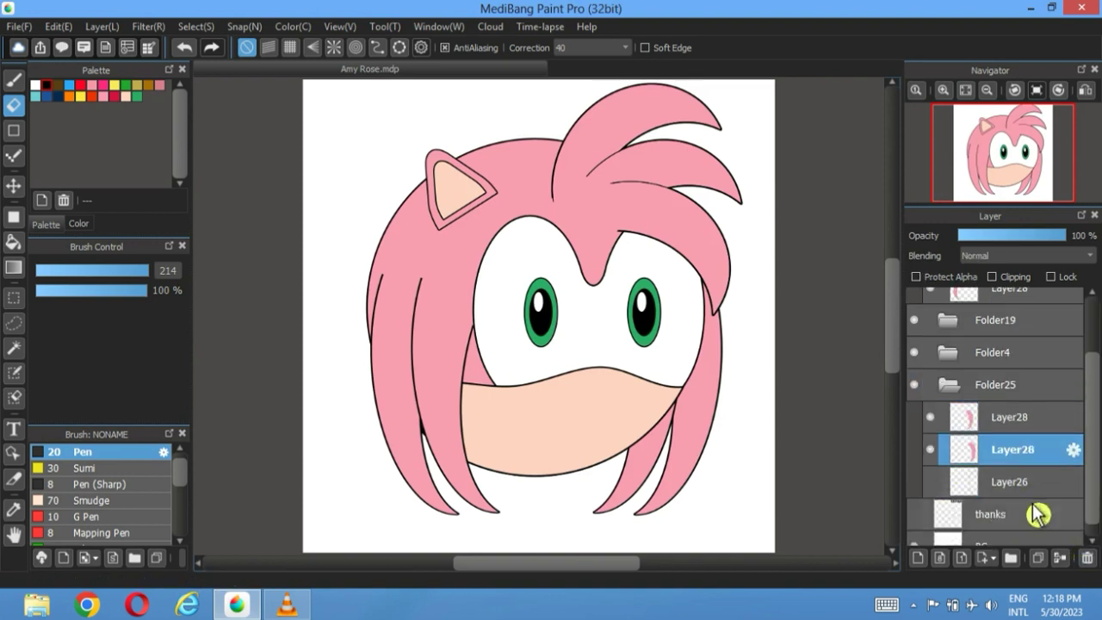
{"action": "left_click", "coordinate": [1033, 487]}
{"action": "left_click", "coordinate": [1088, 558]}
{"action": "left_click", "coordinate": [948, 399]}
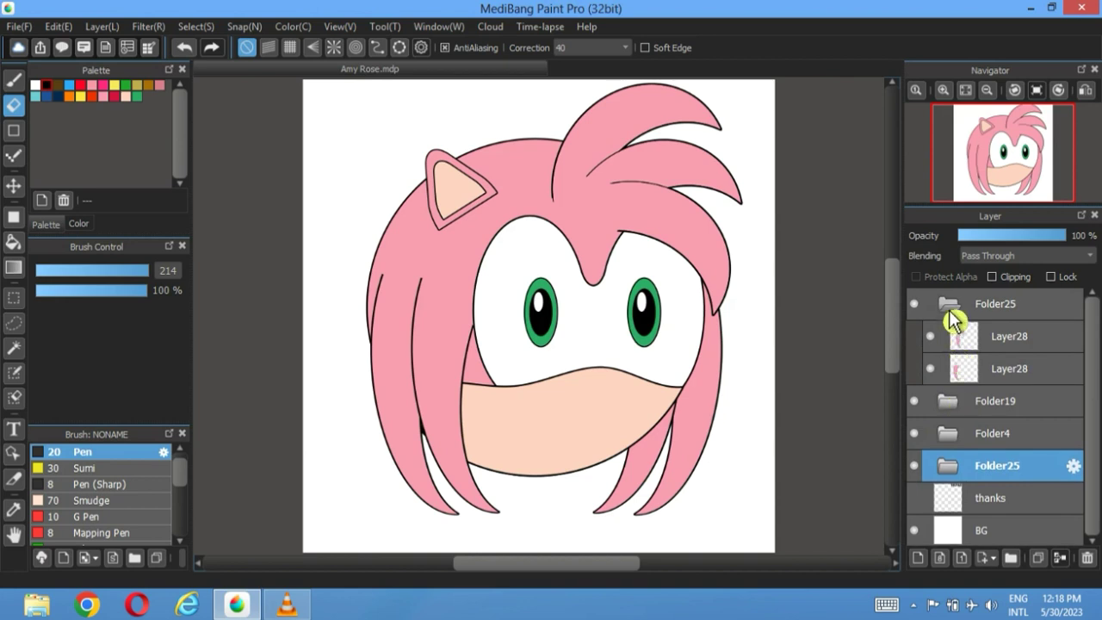
{"action": "left_click", "coordinate": [945, 305]}
- Add a new layer above the folders and draw a wide ellipse outline on it, spanning the head and crossing the eyes
{"action": "left_click", "coordinate": [13, 185]}
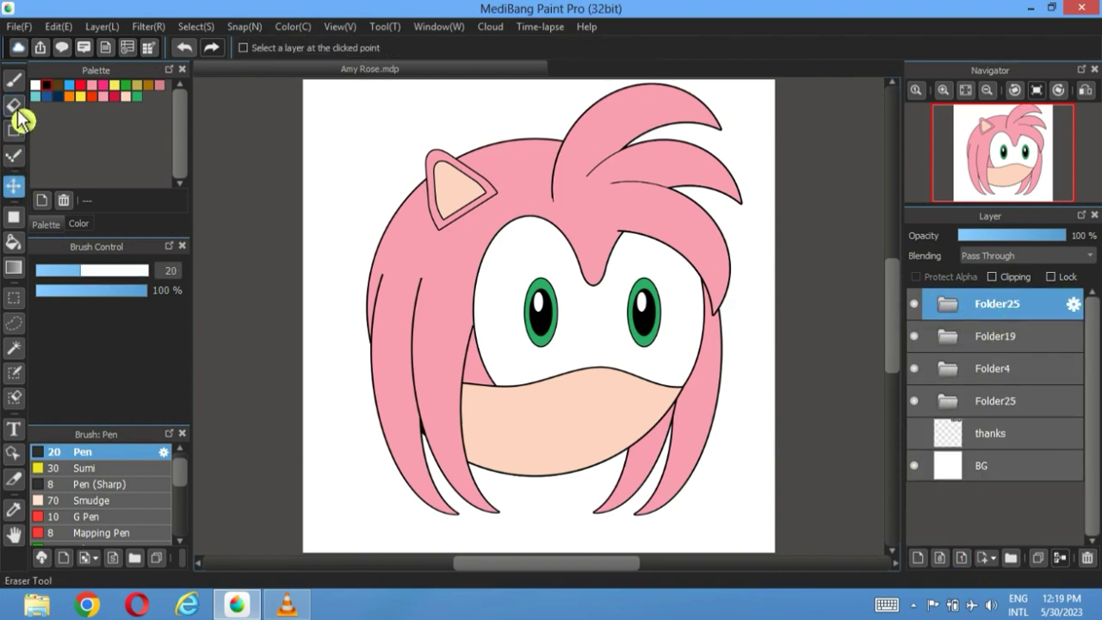
{"action": "left_click", "coordinate": [13, 129]}
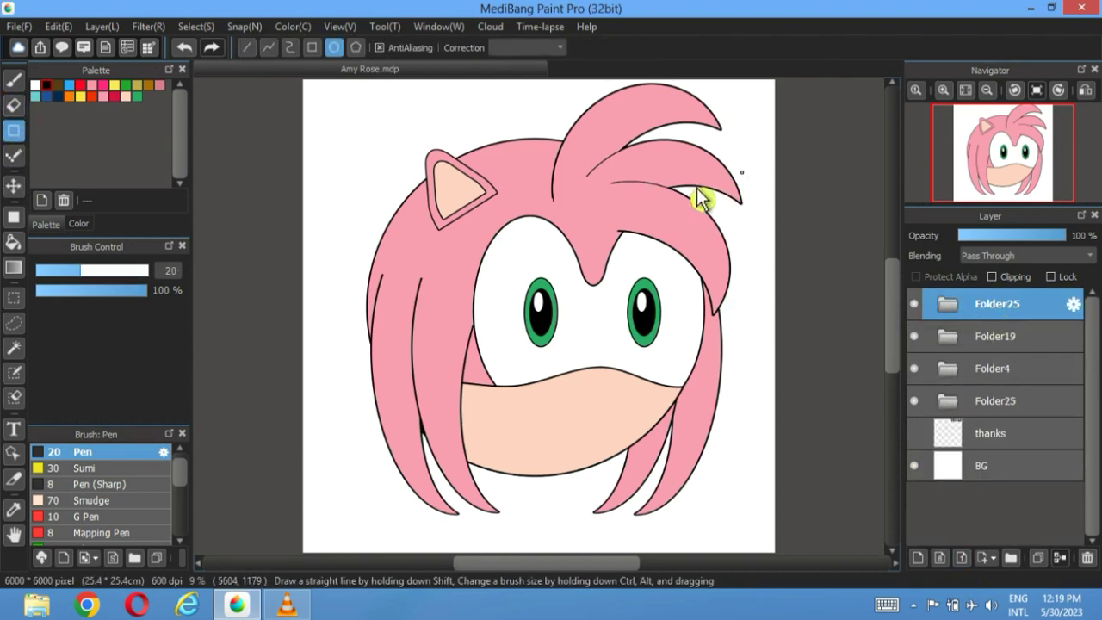
{"action": "mouse_move", "coordinate": [700, 198]}
{"action": "left_mouse_down"}
{"action": "mouse_move", "coordinate": [419, 307]}
{"action": "mouse_move", "coordinate": [341, 369]}
{"action": "left_mouse_up"}
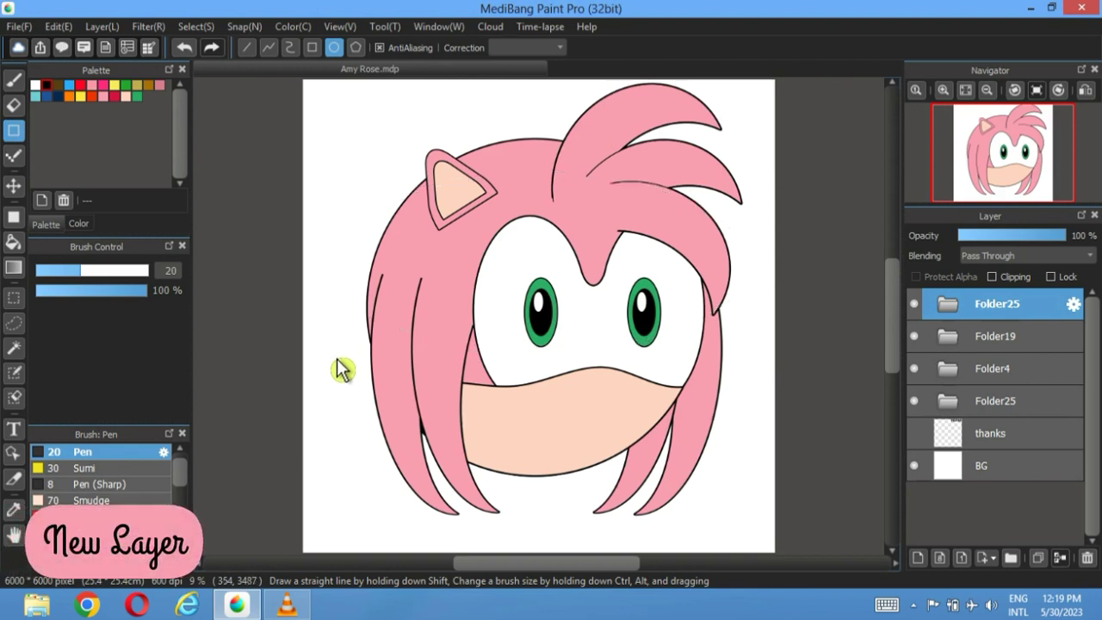
{"action": "left_click", "coordinate": [919, 558]}
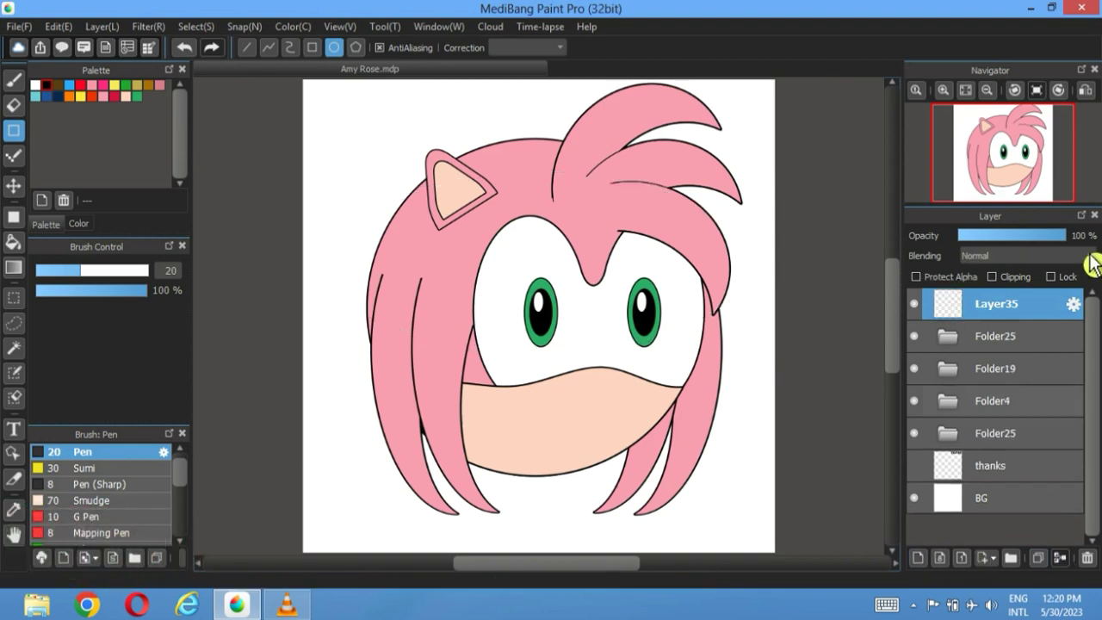
{"action": "mouse_move", "coordinate": [747, 150]}
{"action": "left_mouse_down"}
{"action": "mouse_move", "coordinate": [356, 331]}
{"action": "mouse_move", "coordinate": [344, 365]}
{"action": "left_mouse_up"}
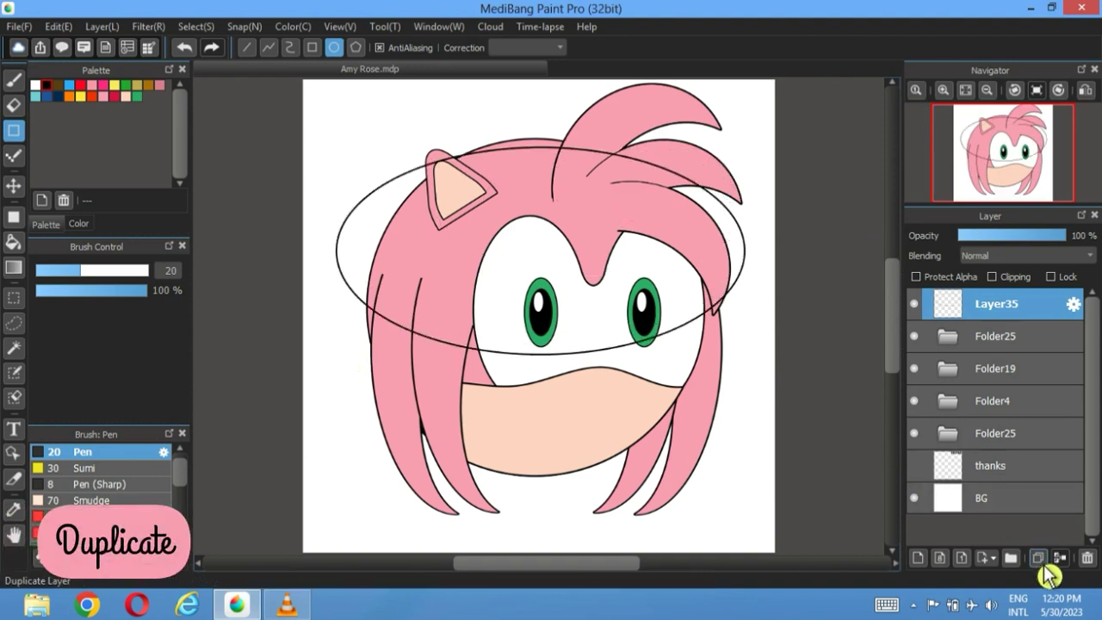
- Duplicate the ellipse layer and move the copy slightly down to form a crescent between the two outlines
{"action": "left_click", "coordinate": [1039, 558]}
{"action": "left_click", "coordinate": [16, 186]}
{"action": "left_click_drag", "start_coordinate": [553, 257], "coordinate": [545, 293]}
- Hide the head folders, fill the upper crescent between the ellipses with crimson on a new layer, and hide both ellipse layers
{"action": "left_click_drag", "start_coordinate": [916, 369], "coordinate": [915, 466]}
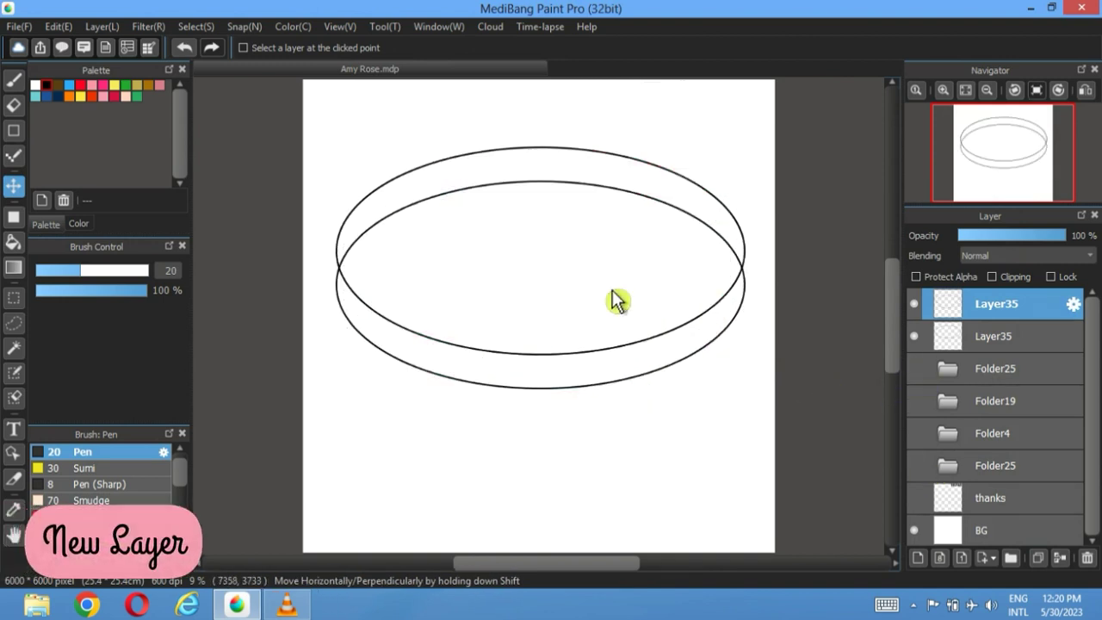
{"action": "left_click", "coordinate": [918, 558]}
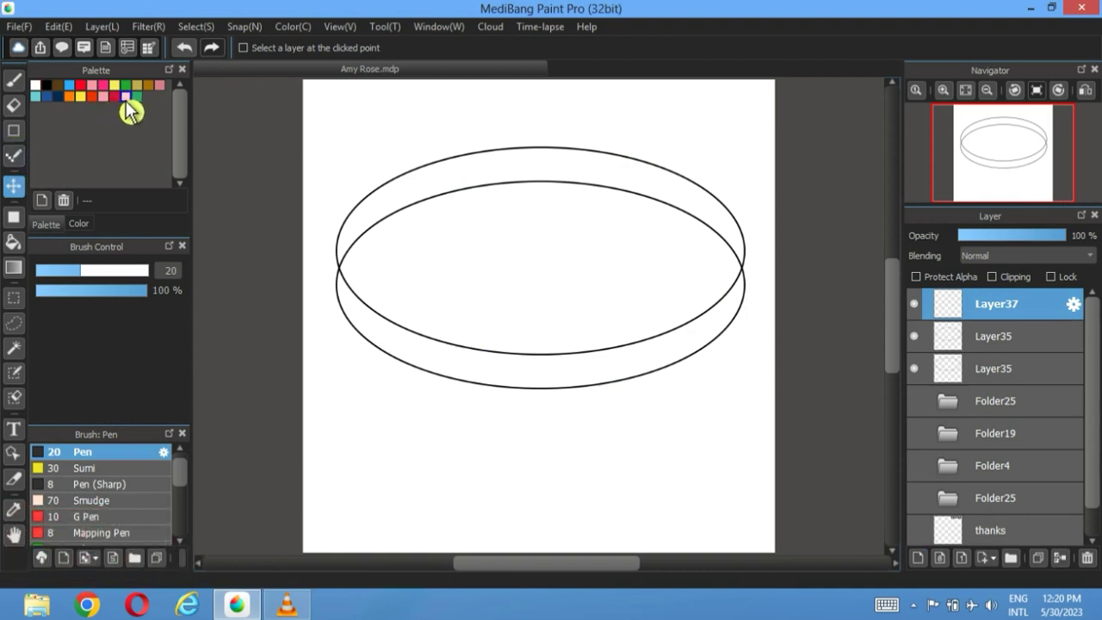
{"action": "left_click", "coordinate": [13, 243]}
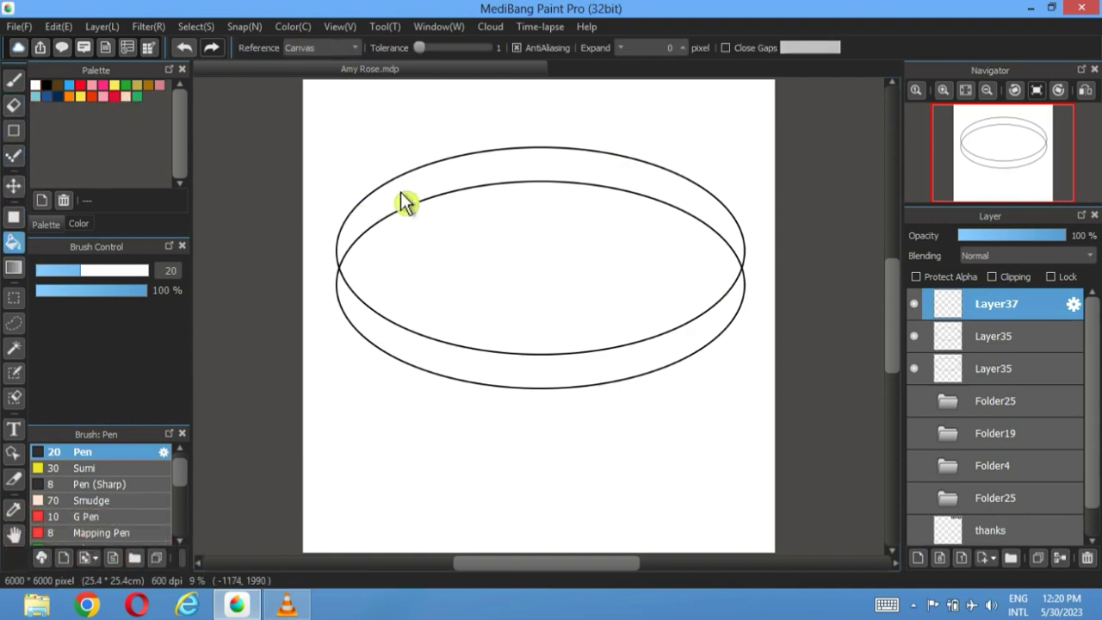
{"action": "left_click", "coordinate": [466, 190]}
{"action": "left_click", "coordinate": [914, 336]}
{"action": "left_click", "coordinate": [914, 368]}
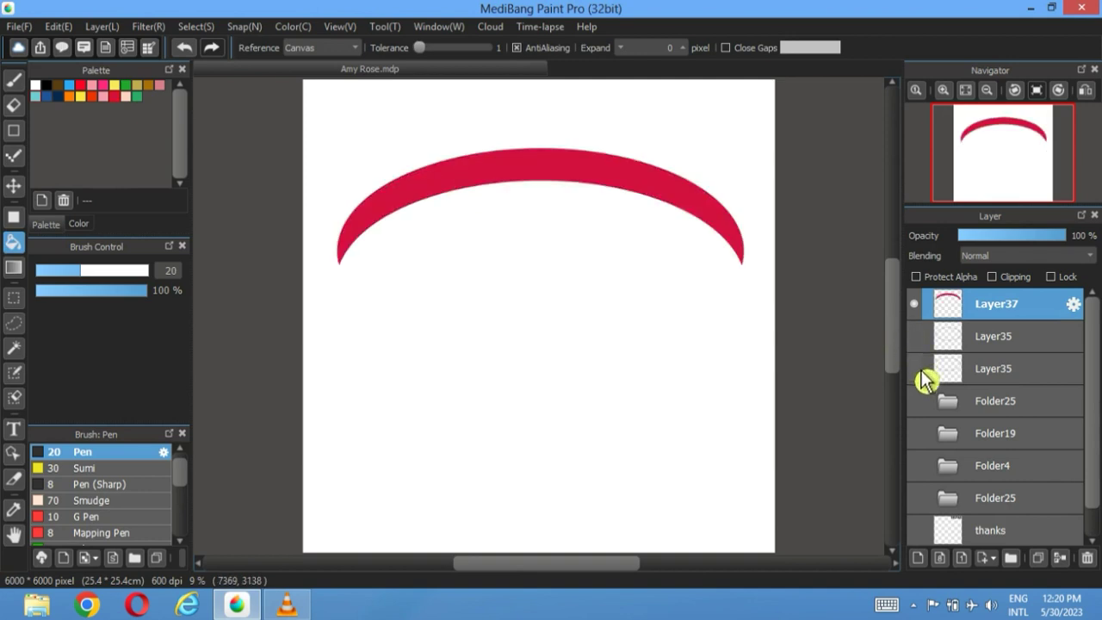
- Show the head folders again and move the crimson headband layer into Folder4, directly below Folder15
{"action": "left_click", "coordinate": [914, 400]}
{"action": "left_click", "coordinate": [914, 433]}
{"action": "left_click", "coordinate": [914, 465]}
{"action": "left_click", "coordinate": [956, 471]}
{"action": "scroll", "coordinate": [1034, 419], "scroll_direction": "down", "scroll_amount": 1}
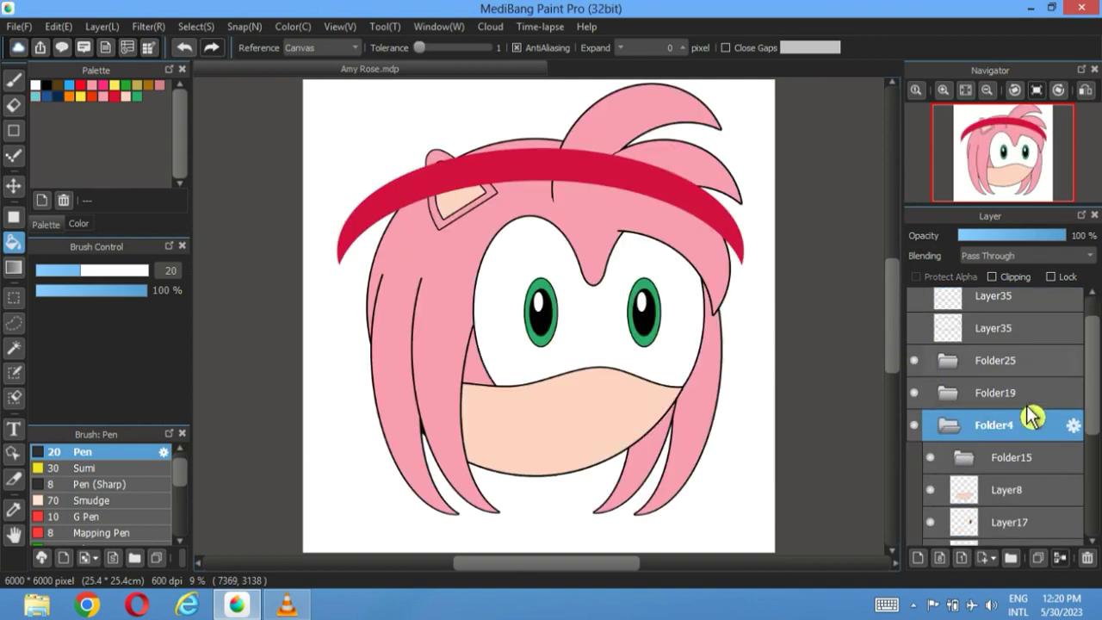
{"action": "scroll", "coordinate": [1017, 310], "scroll_direction": "up", "scroll_amount": 1}
{"action": "left_click_drag", "start_coordinate": [1017, 310], "coordinate": [1038, 465]}
{"action": "scroll", "coordinate": [1039, 456], "scroll_direction": "down", "scroll_amount": 2}
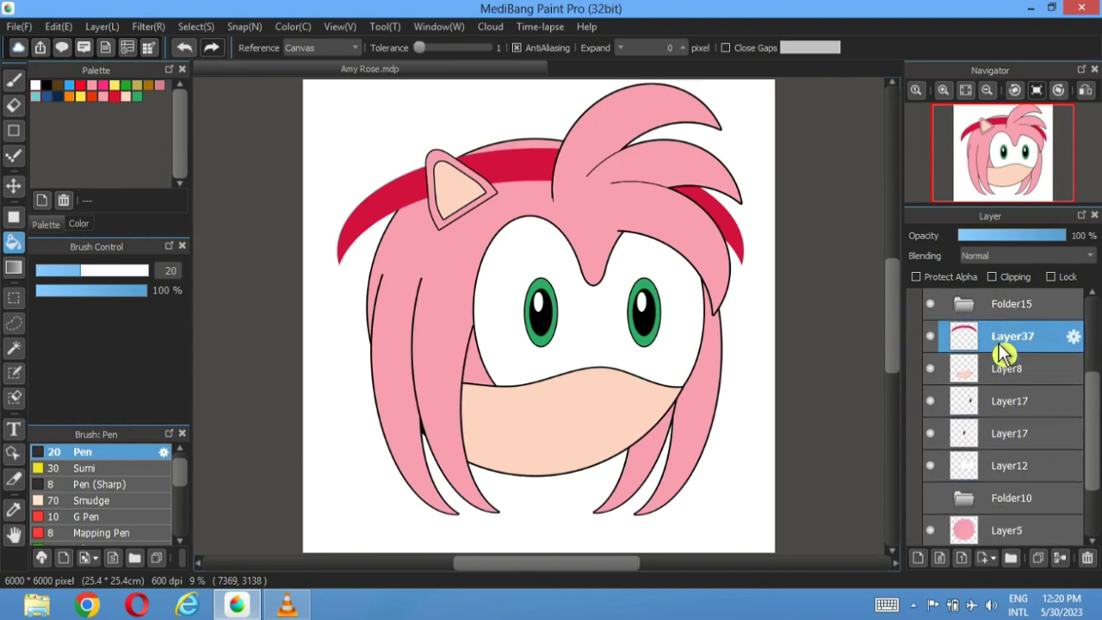
- Transform the crimson headband by tilting it counterclockwise, shrinking it and placing it across the head behind the ear and bangs
{"action": "left_click", "coordinate": [198, 27]}
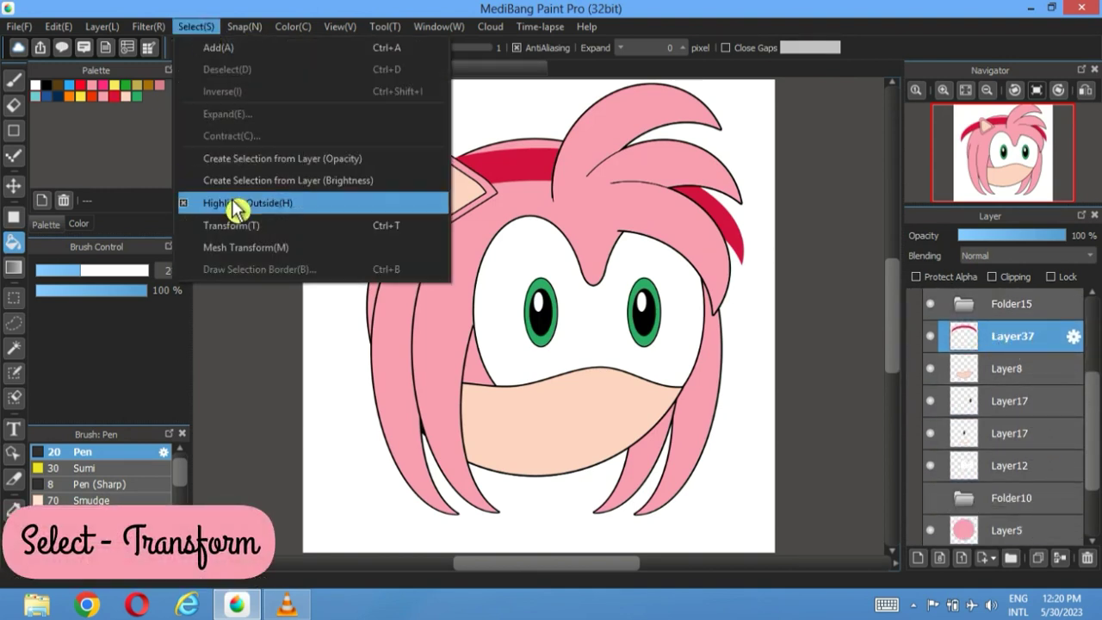
{"action": "left_click", "coordinate": [231, 225]}
{"action": "left_click_drag", "start_coordinate": [315, 261], "coordinate": [334, 347]}
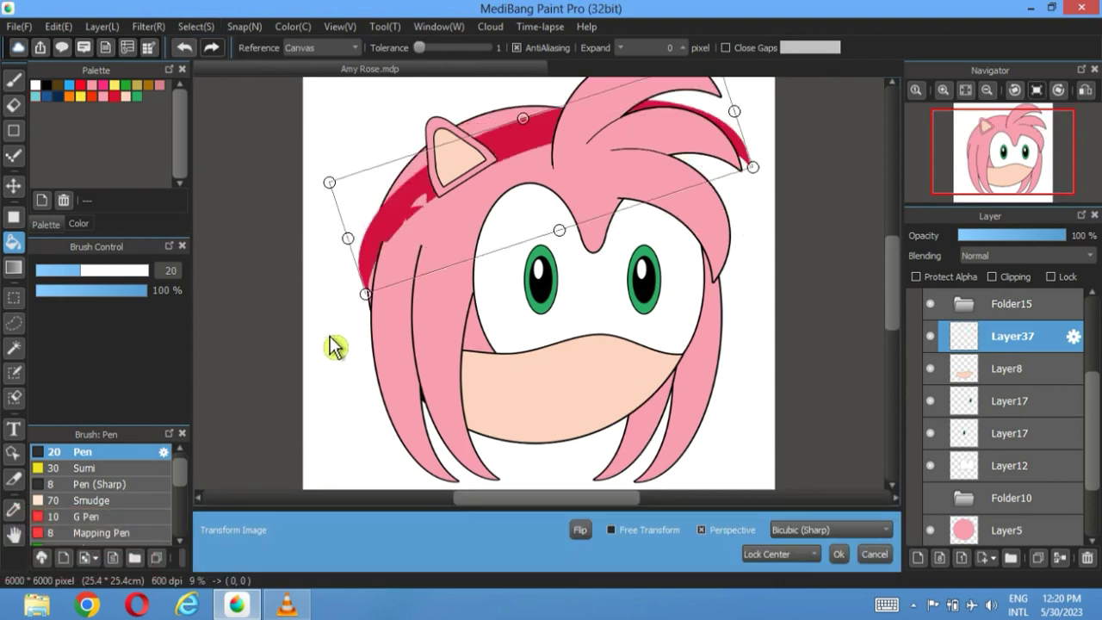
{"action": "left_click_drag", "start_coordinate": [414, 231], "coordinate": [441, 203]}
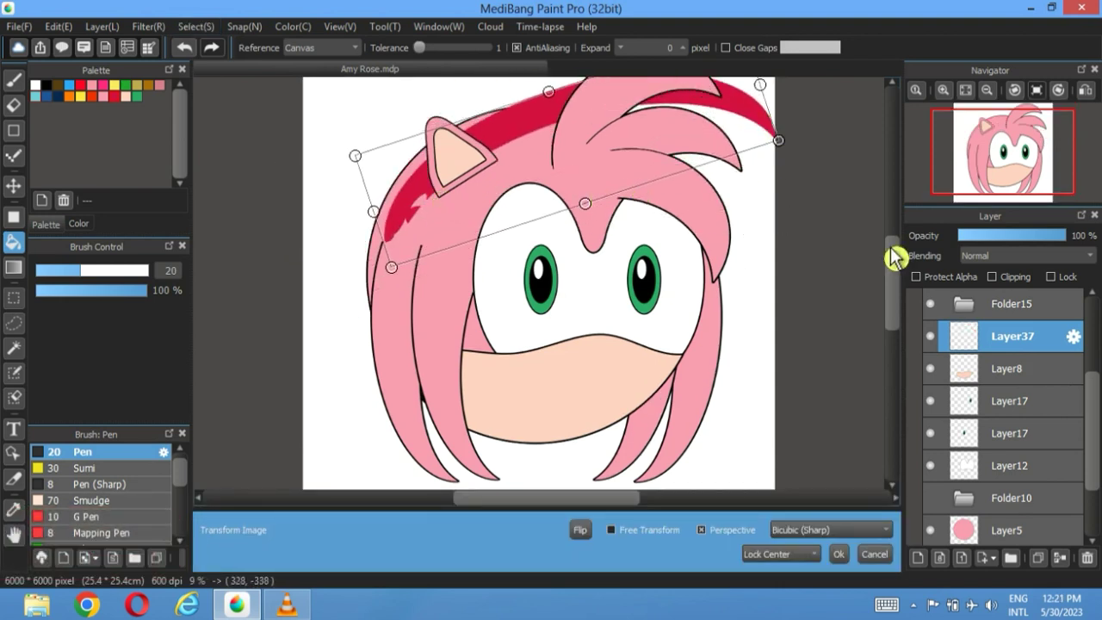
{"action": "key", "text": "ctrl+minus"}
{"action": "left_click_drag", "start_coordinate": [728, 119], "coordinate": [703, 120]}
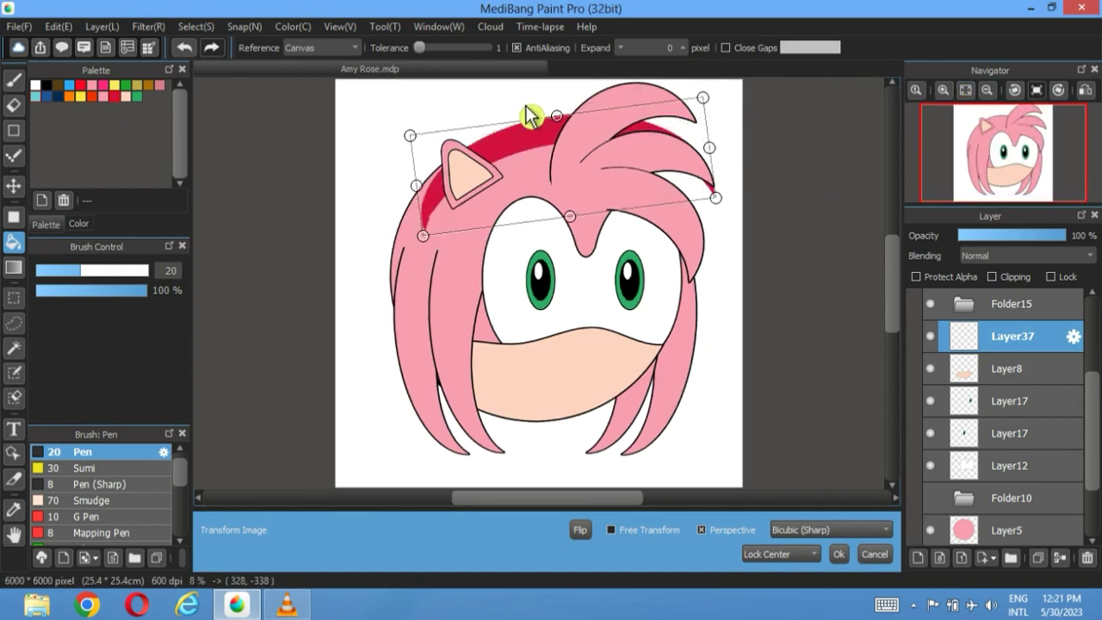
{"action": "left_click_drag", "start_coordinate": [535, 161], "coordinate": [534, 180]}
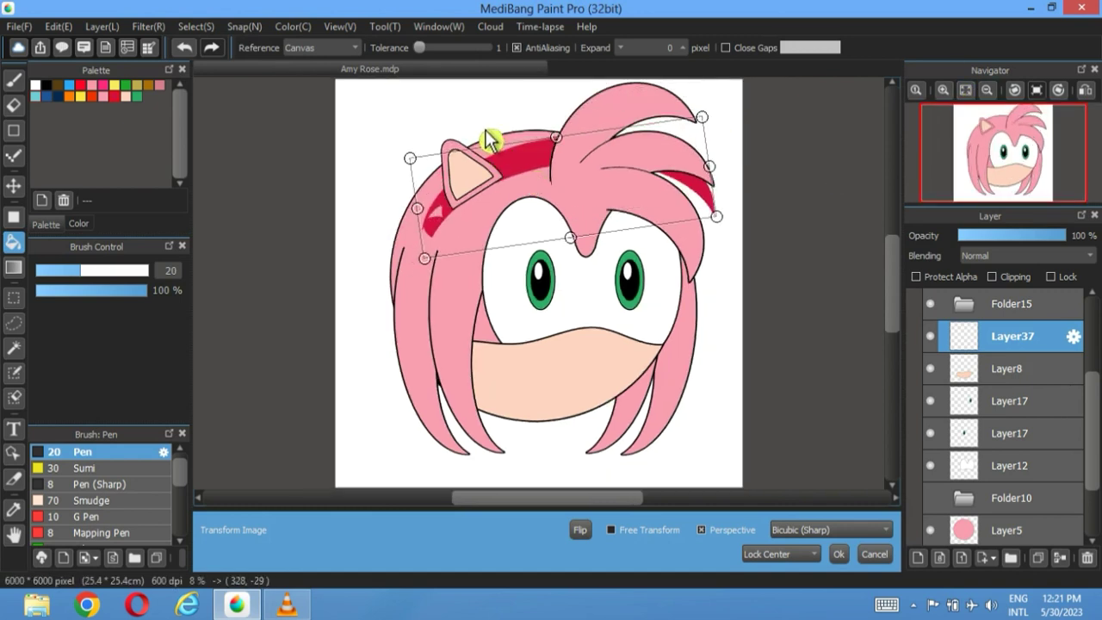
{"action": "scroll", "coordinate": [560, 178], "scroll_direction": "up", "scroll_amount": 2}
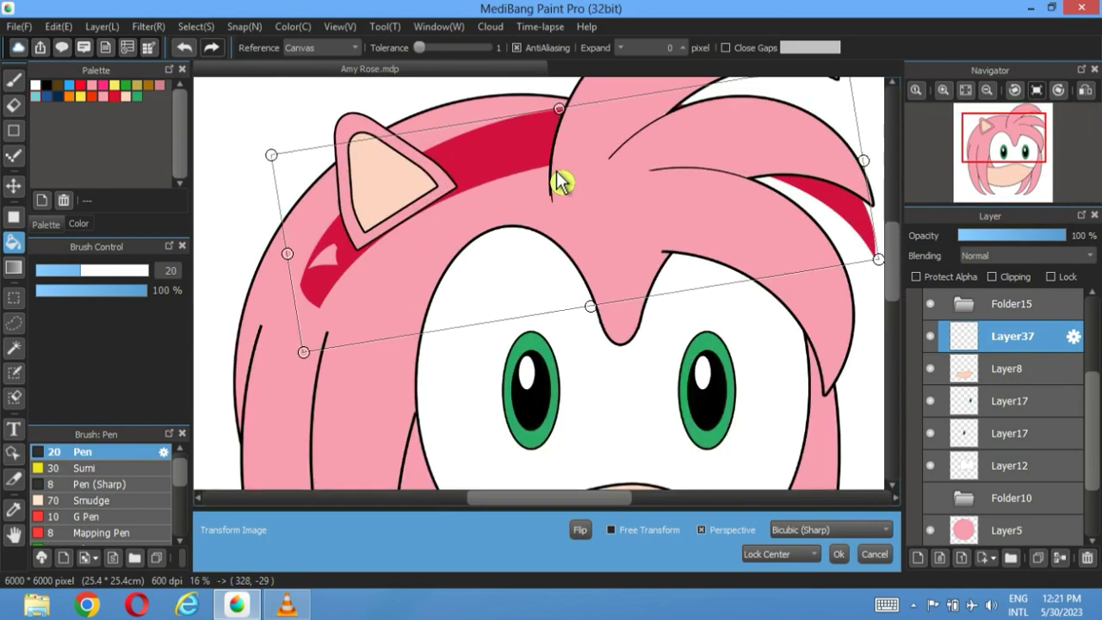
{"action": "left_click", "coordinate": [841, 556]}
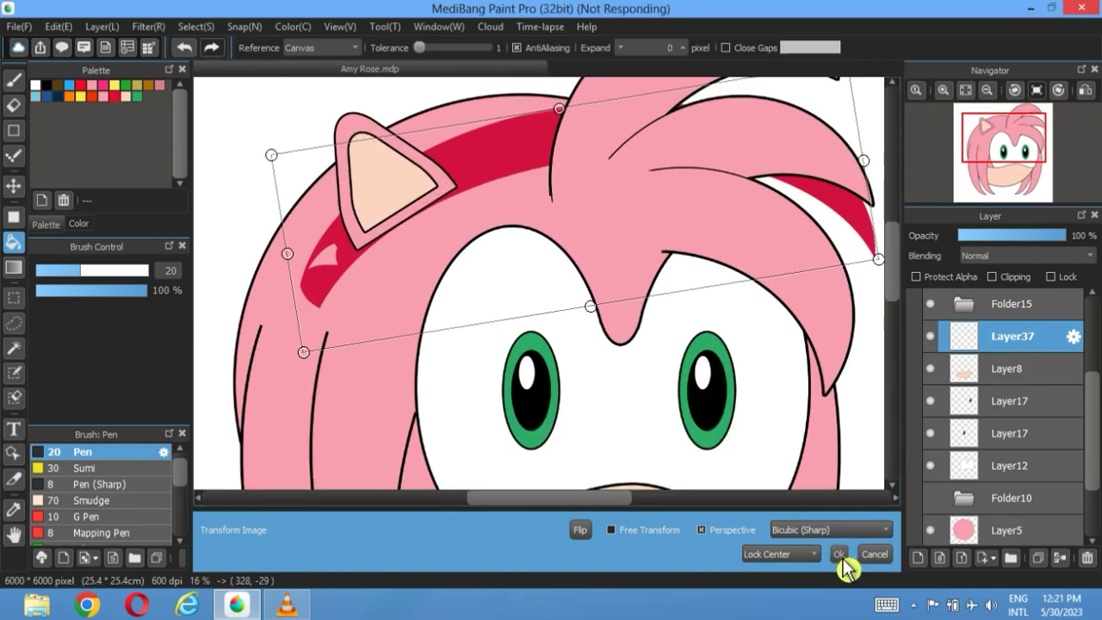
- Transform the ear in Folder15 to shift it slightly down and right over the headband
{"action": "scroll", "coordinate": [999, 353], "scroll_direction": "up", "scroll_amount": 1}
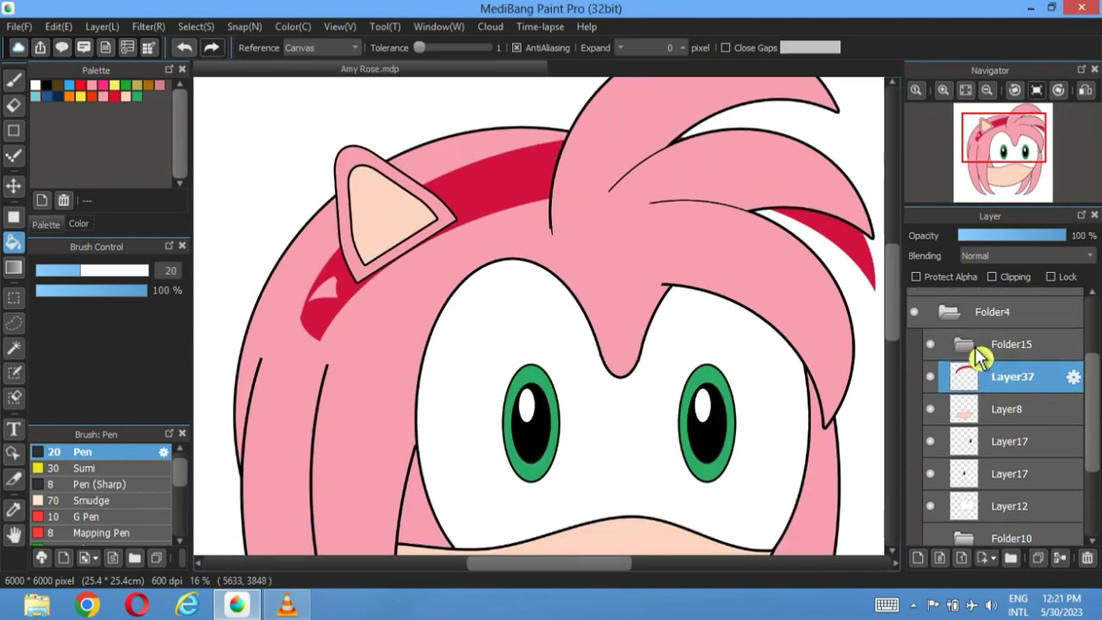
{"action": "left_click", "coordinate": [981, 344]}
{"action": "left_click", "coordinate": [198, 27]}
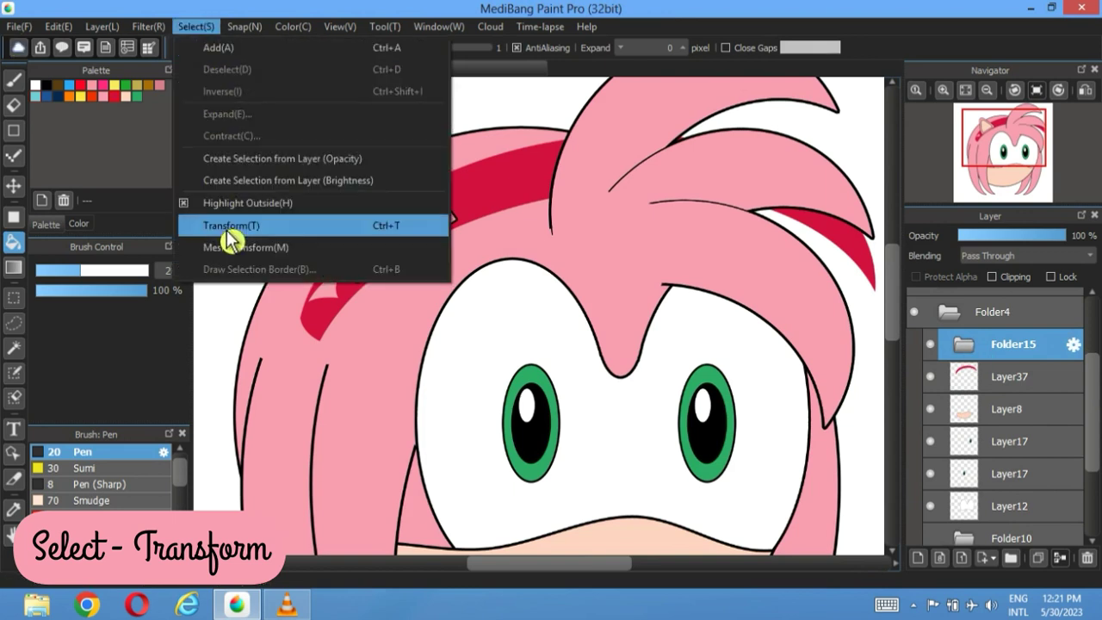
{"action": "left_click", "coordinate": [231, 226]}
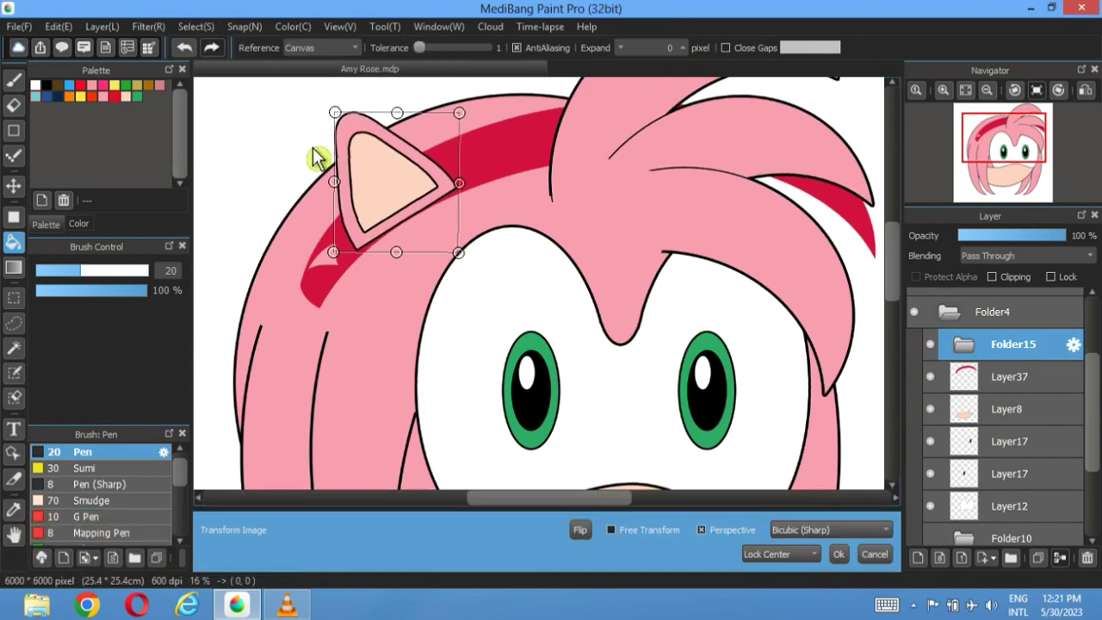
{"action": "left_click_drag", "start_coordinate": [382, 185], "coordinate": [389, 196]}
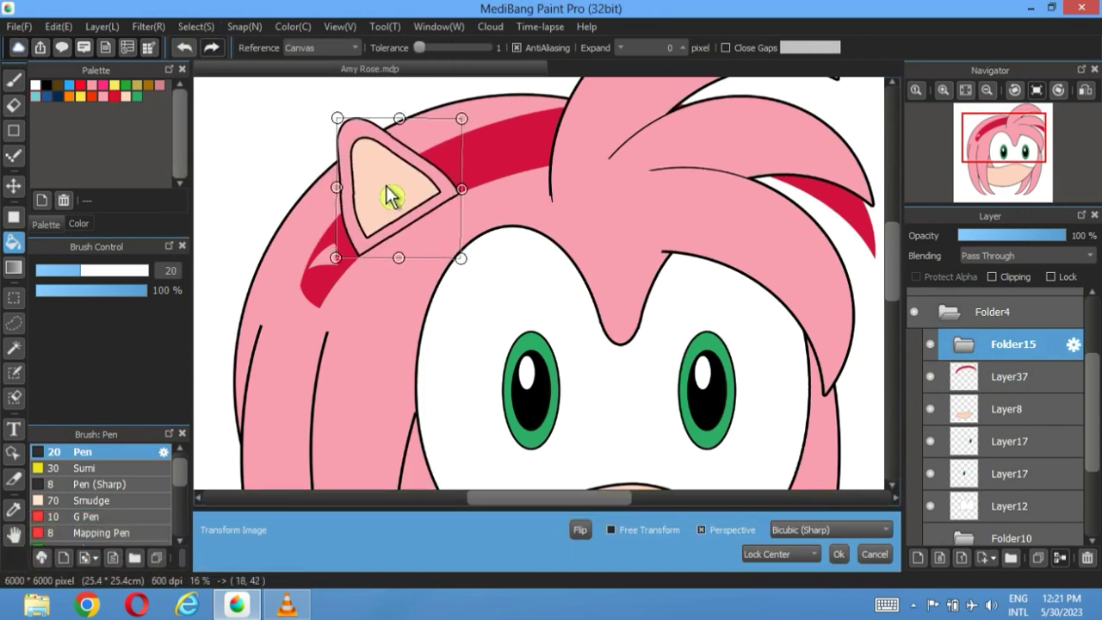
{"action": "left_click", "coordinate": [838, 554]}
- Erase the hair covering the headband's lower left end on the lower Layer28 of the uppermost Folder25
{"action": "scroll", "coordinate": [994, 353], "scroll_direction": "up", "scroll_amount": 2}
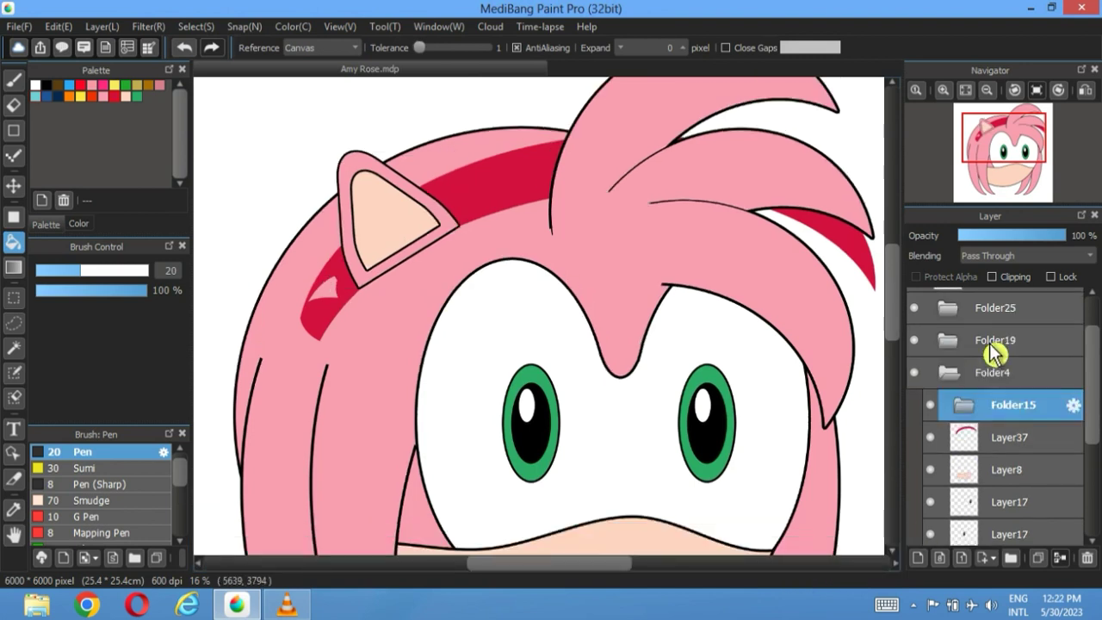
{"action": "scroll", "coordinate": [995, 353], "scroll_direction": "up", "scroll_amount": 2}
{"action": "left_click", "coordinate": [948, 367]}
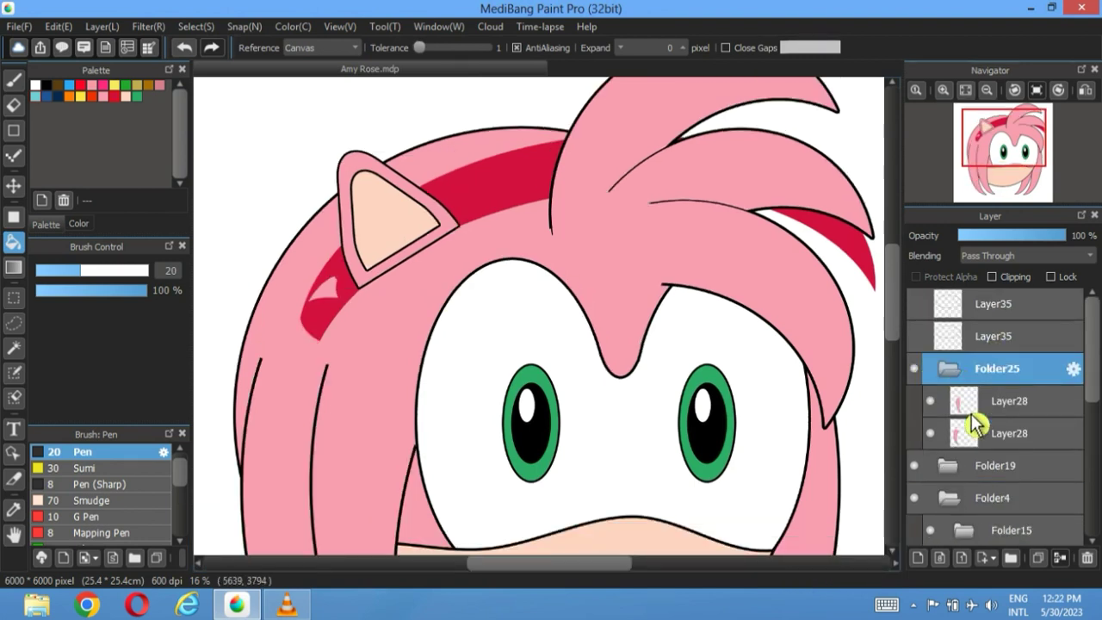
{"action": "left_click", "coordinate": [950, 440]}
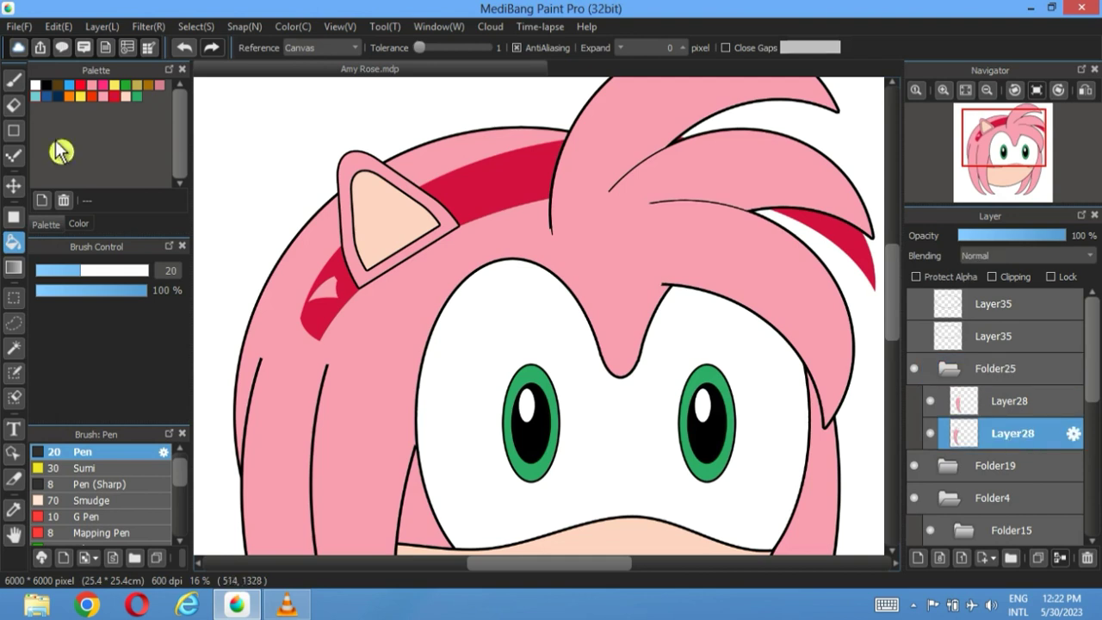
{"action": "left_click", "coordinate": [14, 105]}
{"action": "mouse_move", "coordinate": [330, 295]}
{"action": "left_mouse_down"}
{"action": "mouse_move", "coordinate": [314, 318]}
{"action": "mouse_move", "coordinate": [341, 302]}
{"action": "mouse_move", "coordinate": [293, 400]}
{"action": "mouse_move", "coordinate": [336, 300]}
{"action": "mouse_move", "coordinate": [344, 320]}
{"action": "mouse_move", "coordinate": [329, 288]}
{"action": "mouse_move", "coordinate": [301, 356]}
{"action": "left_mouse_up"}
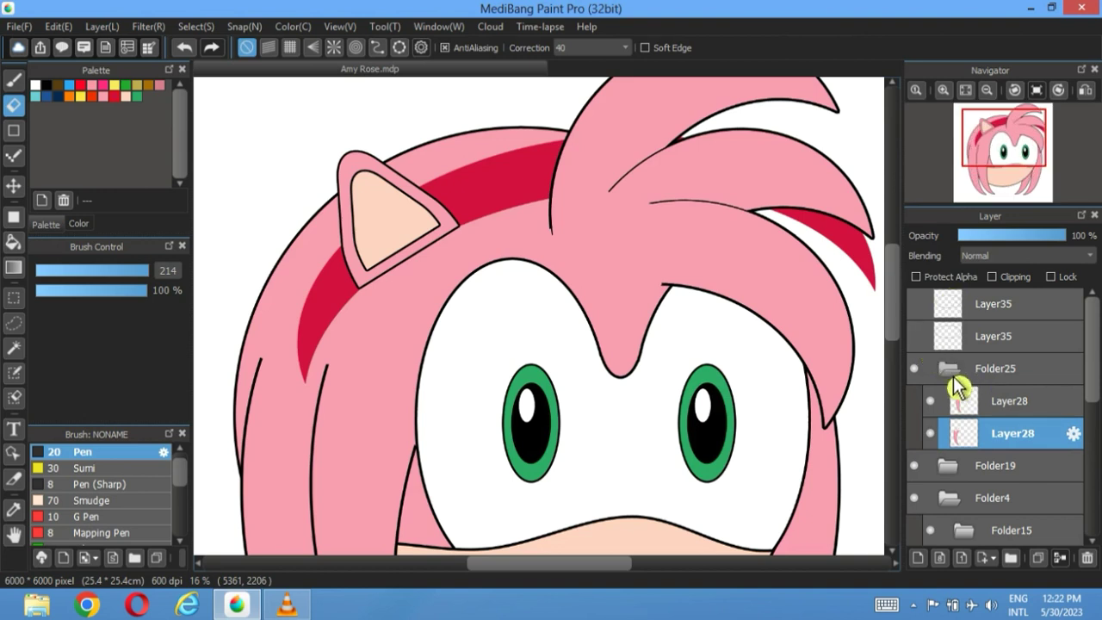
- Hide Folder19 and erase a diagonal gap through the headband on Layer37, right of the forehead's centre
{"action": "left_click", "coordinate": [946, 370]}
{"action": "left_click", "coordinate": [1011, 504]}
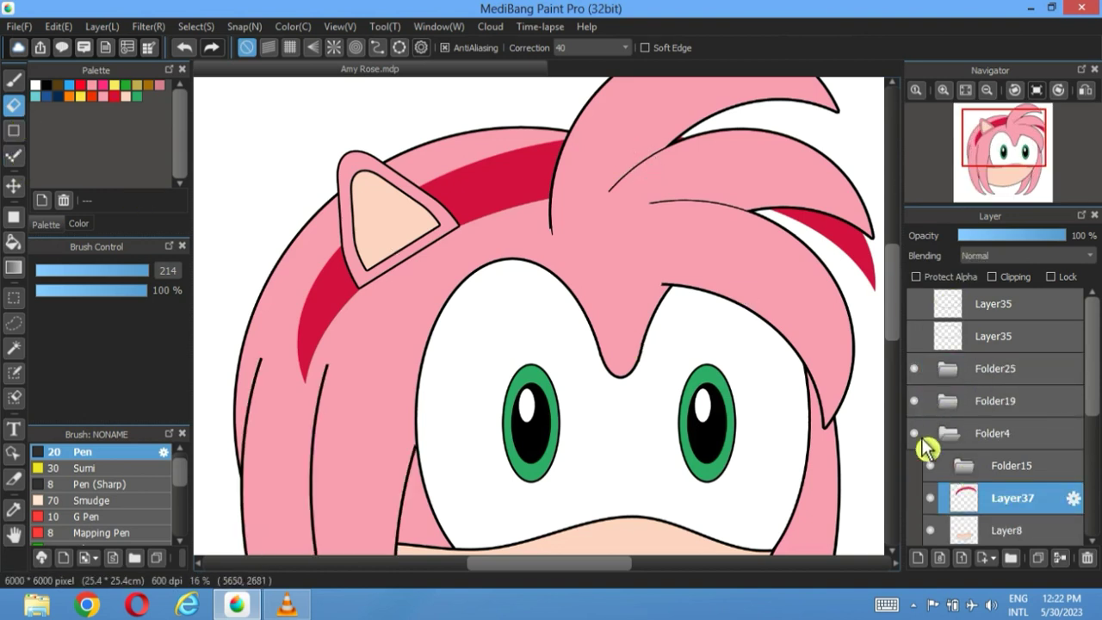
{"action": "left_click", "coordinate": [915, 401]}
{"action": "mouse_move", "coordinate": [596, 144]}
{"action": "left_mouse_down"}
{"action": "mouse_move", "coordinate": [671, 173]}
{"action": "mouse_move", "coordinate": [664, 165]}
{"action": "mouse_move", "coordinate": [681, 164]}
{"action": "left_mouse_up"}
{"action": "mouse_move", "coordinate": [766, 190]}
{"action": "left_mouse_down"}
{"action": "mouse_move", "coordinate": [882, 291]}
{"action": "mouse_move", "coordinate": [891, 273]}
{"action": "mouse_move", "coordinate": [840, 200]}
{"action": "mouse_move", "coordinate": [685, 137]}
{"action": "mouse_move", "coordinate": [695, 183]}
{"action": "mouse_move", "coordinate": [739, 201]}
{"action": "mouse_move", "coordinate": [701, 184]}
{"action": "left_mouse_up"}
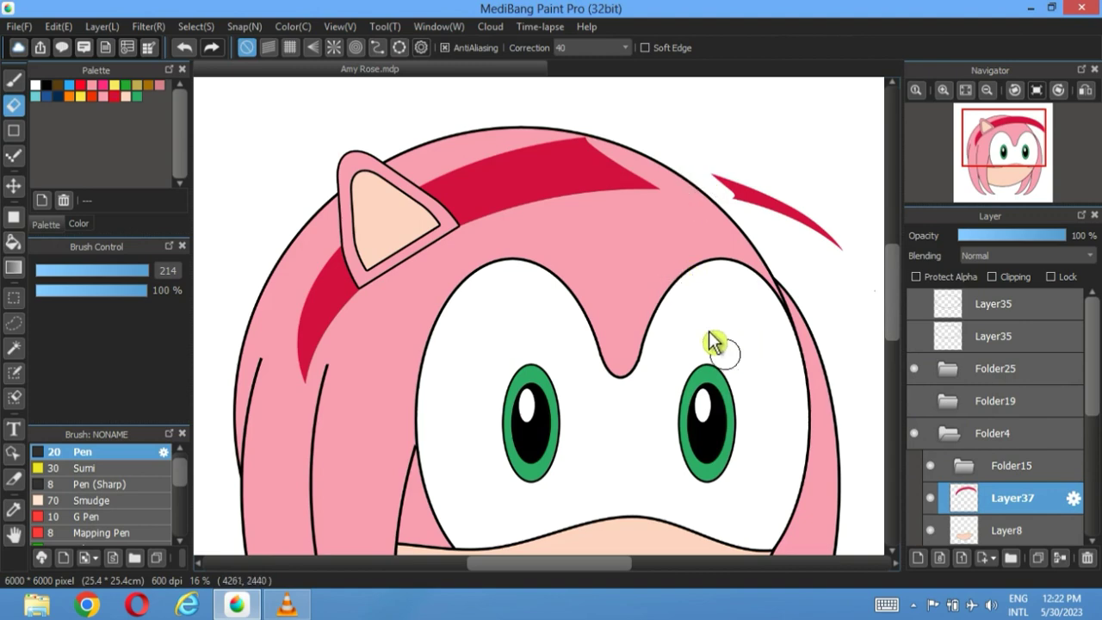
- Cut the detached right piece of the headband using a rectangular selection, clear the selection, and hide Folder4
{"action": "left_click_drag", "start_coordinate": [620, 312], "coordinate": [445, 351]}
{"action": "left_click", "coordinate": [15, 298]}
{"action": "left_click_drag", "start_coordinate": [481, 102], "coordinate": [740, 307]}
{"action": "left_click", "coordinate": [58, 27]}
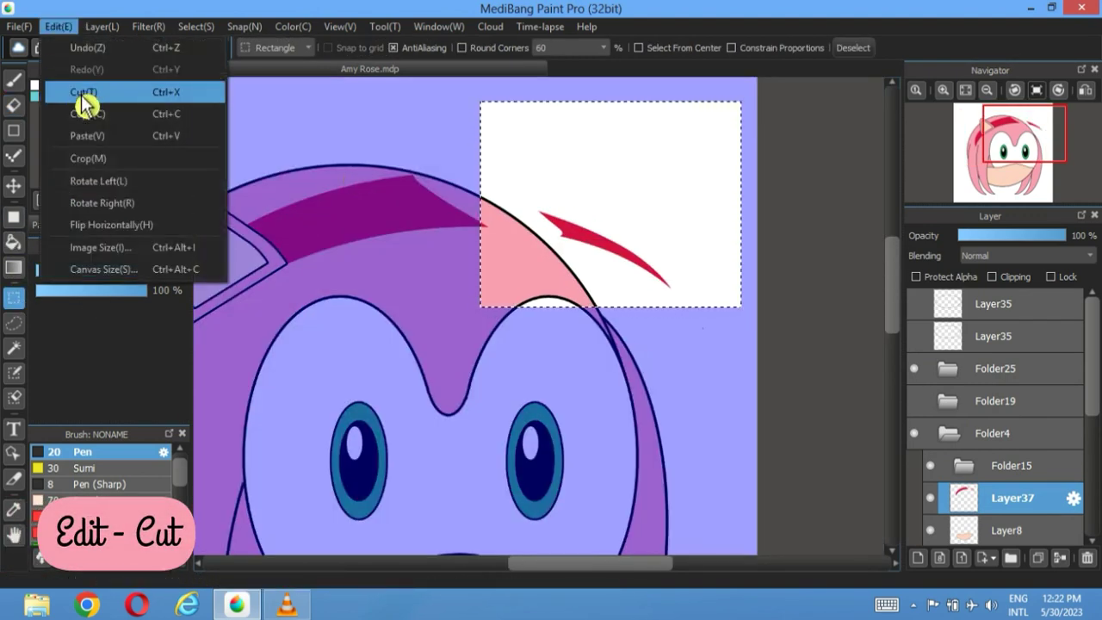
{"action": "left_click", "coordinate": [86, 98]}
{"action": "left_click", "coordinate": [853, 47]}
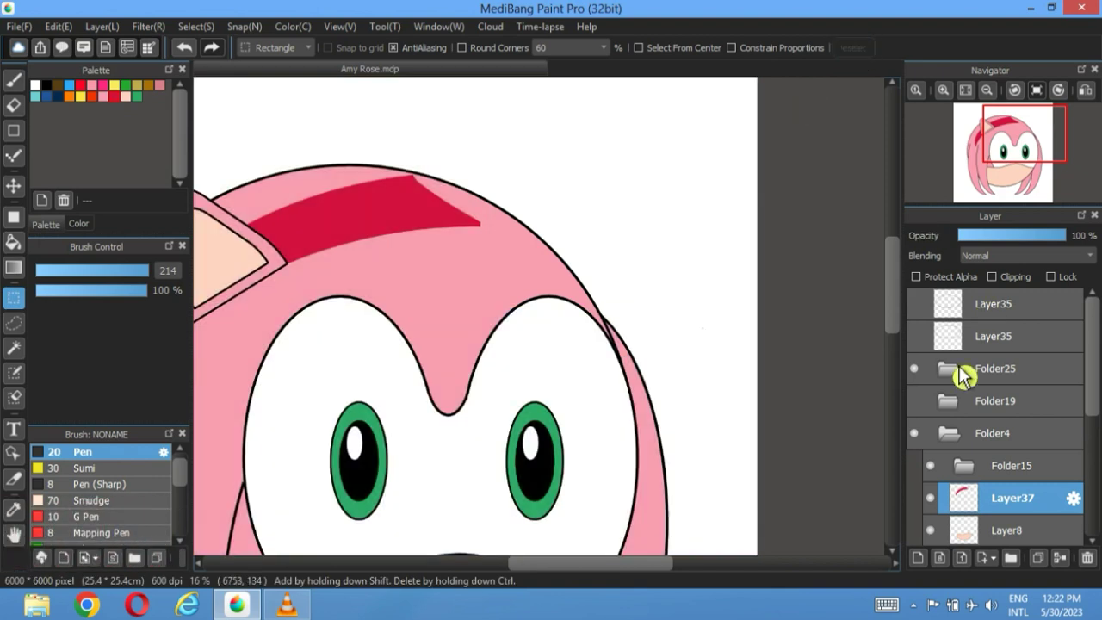
{"action": "left_click", "coordinate": [917, 434]}
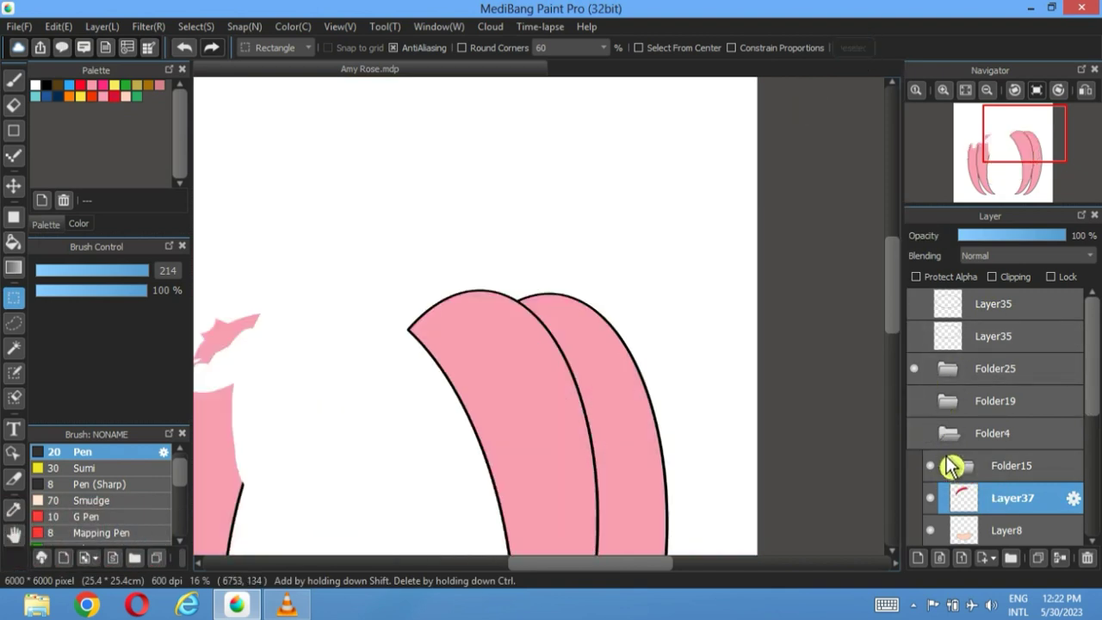
- Show Folder4, then hide all its contents except the headband's Layer37, and hide the uppermost Folder25
{"action": "left_click", "coordinate": [916, 435]}
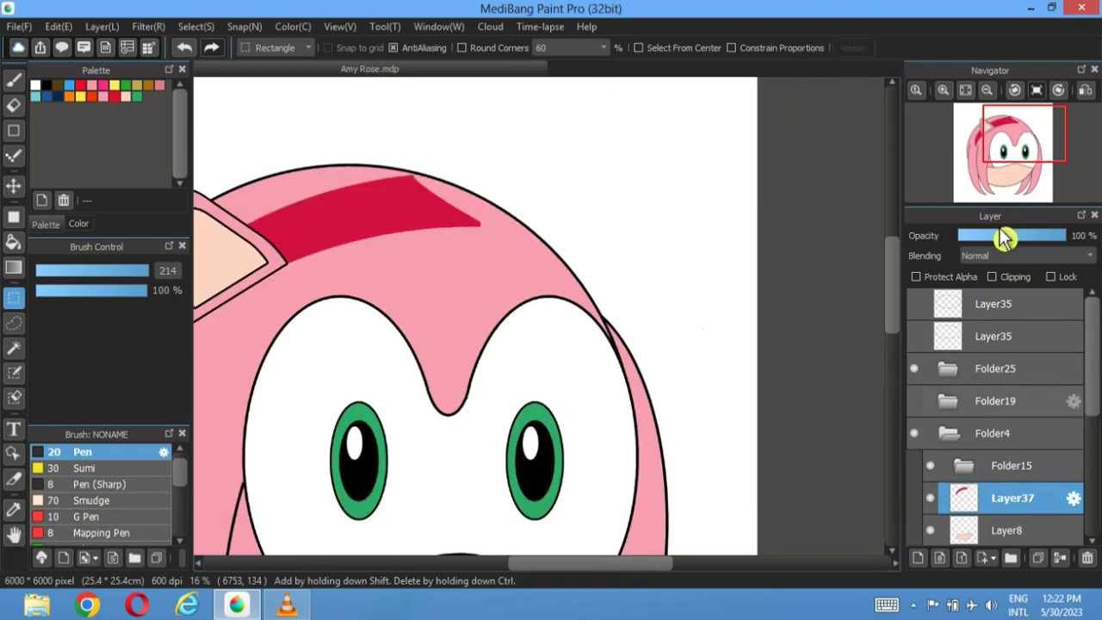
{"action": "left_click_drag", "start_coordinate": [1017, 182], "coordinate": [1024, 196]}
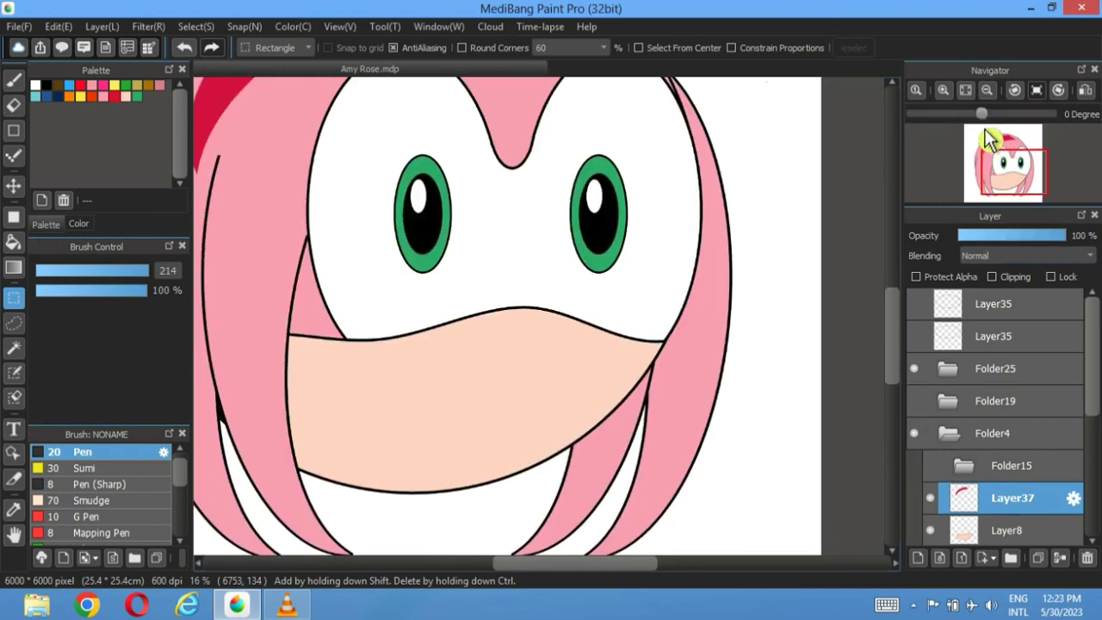
{"action": "left_click", "coordinate": [966, 90]}
{"action": "scroll", "coordinate": [947, 498], "scroll_direction": "down", "scroll_amount": 2}
{"action": "scroll", "coordinate": [947, 498], "scroll_direction": "down", "scroll_amount": 3}
{"action": "left_click_drag", "start_coordinate": [946, 372], "coordinate": [945, 551]}
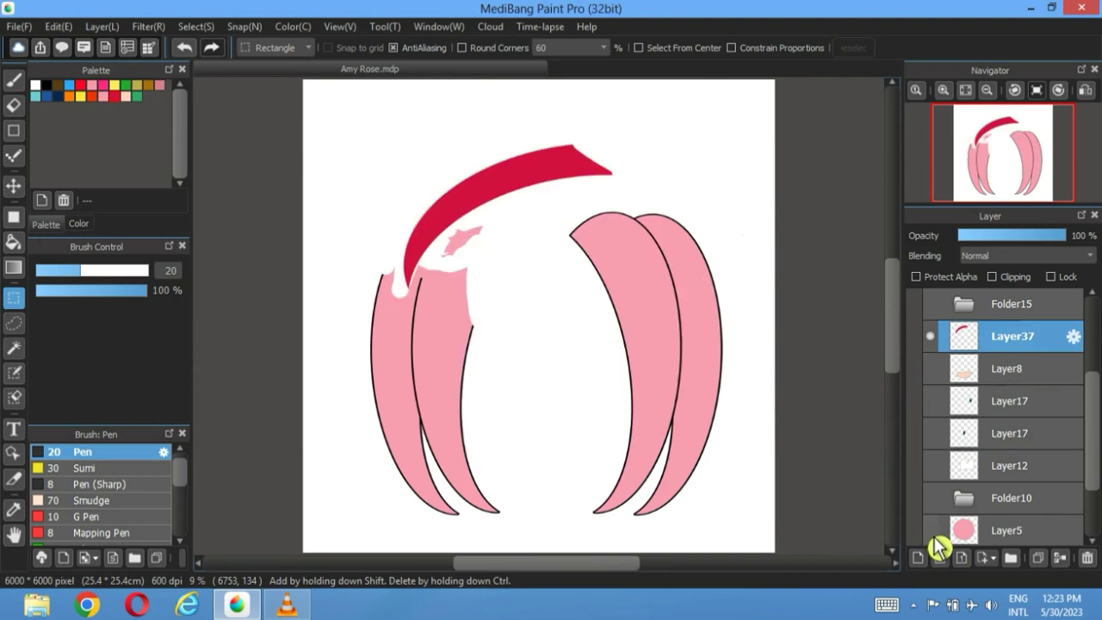
{"action": "scroll", "coordinate": [965, 401], "scroll_direction": "up", "scroll_amount": 3}
{"action": "left_click", "coordinate": [915, 307]}
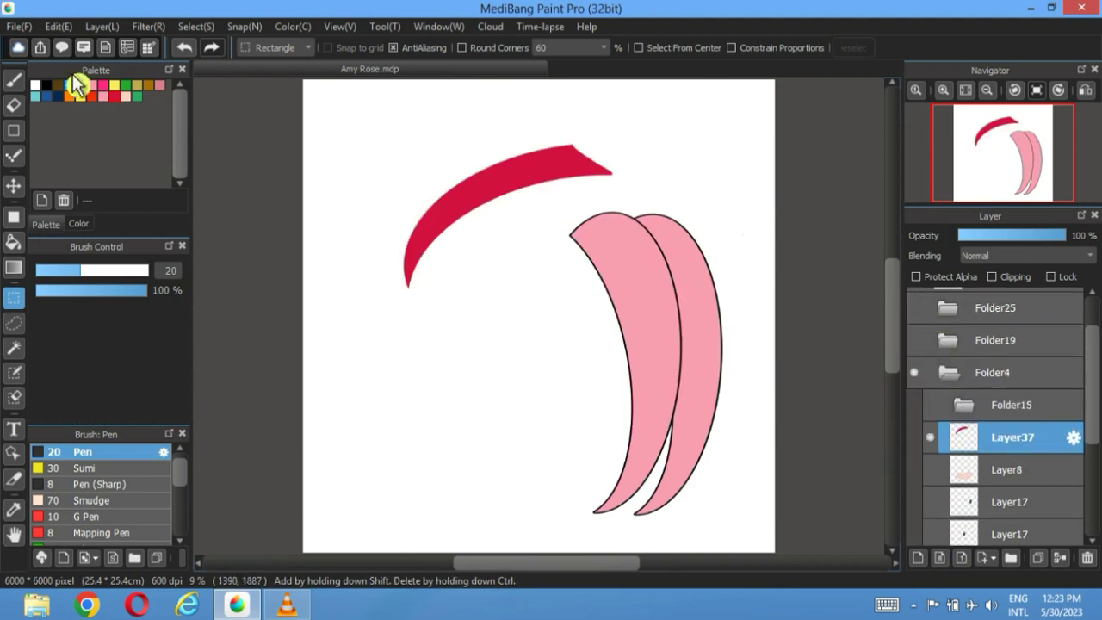
- Select the crimson headband with the Magic Wand, draw a black selection border with a width of 20 around it, and clear the selection
{"action": "left_click", "coordinate": [14, 353]}
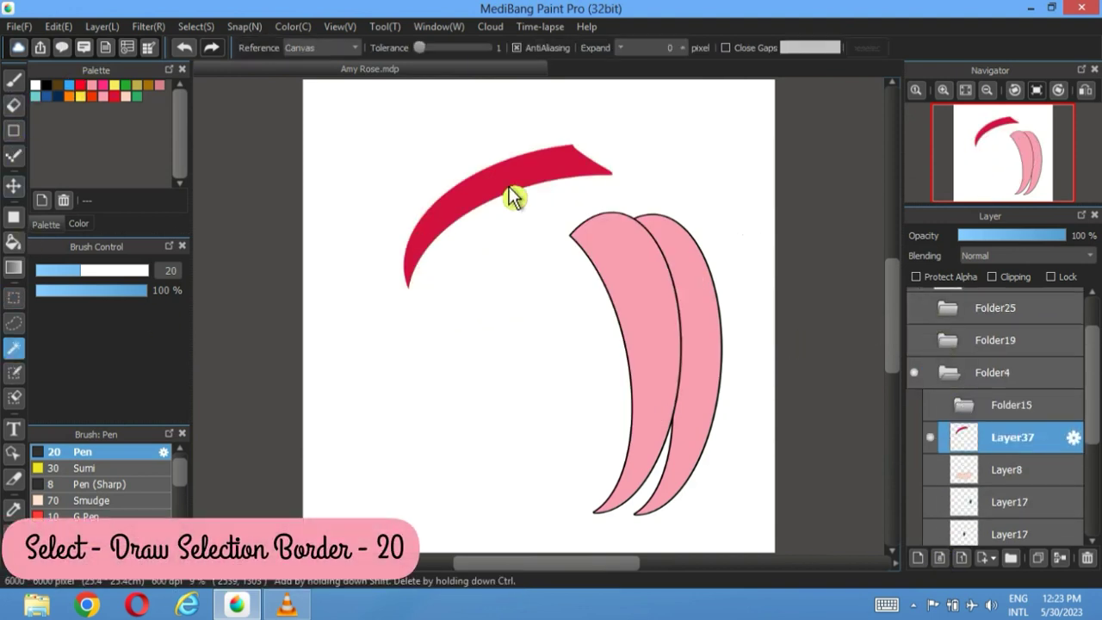
{"action": "left_click", "coordinate": [514, 196]}
{"action": "left_click", "coordinate": [196, 27]}
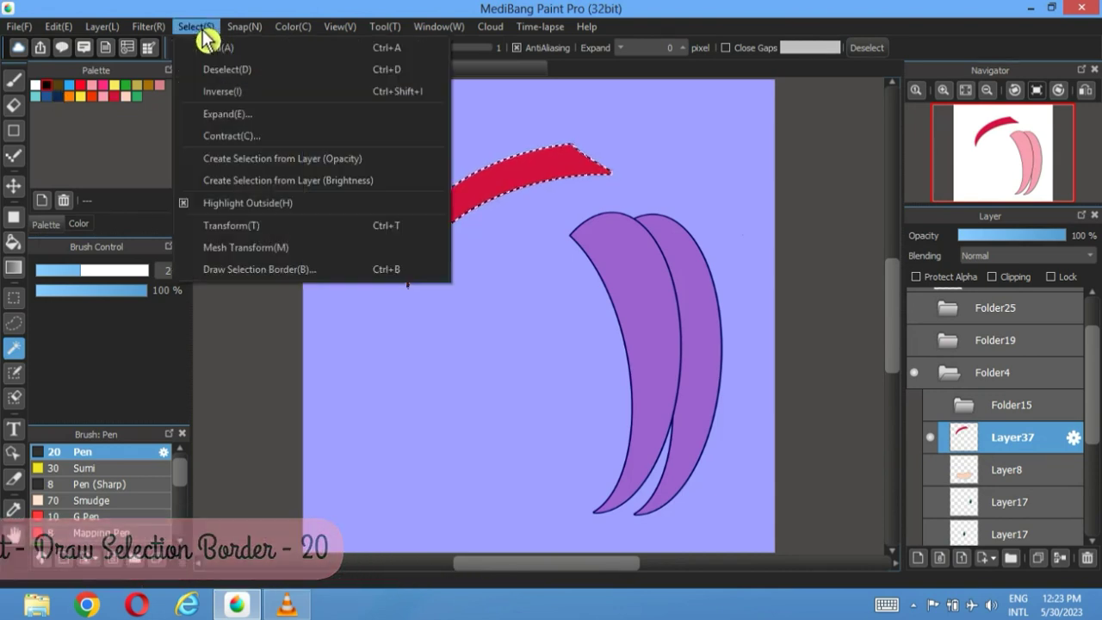
{"action": "left_click", "coordinate": [250, 269]}
{"action": "left_click", "coordinate": [568, 367]}
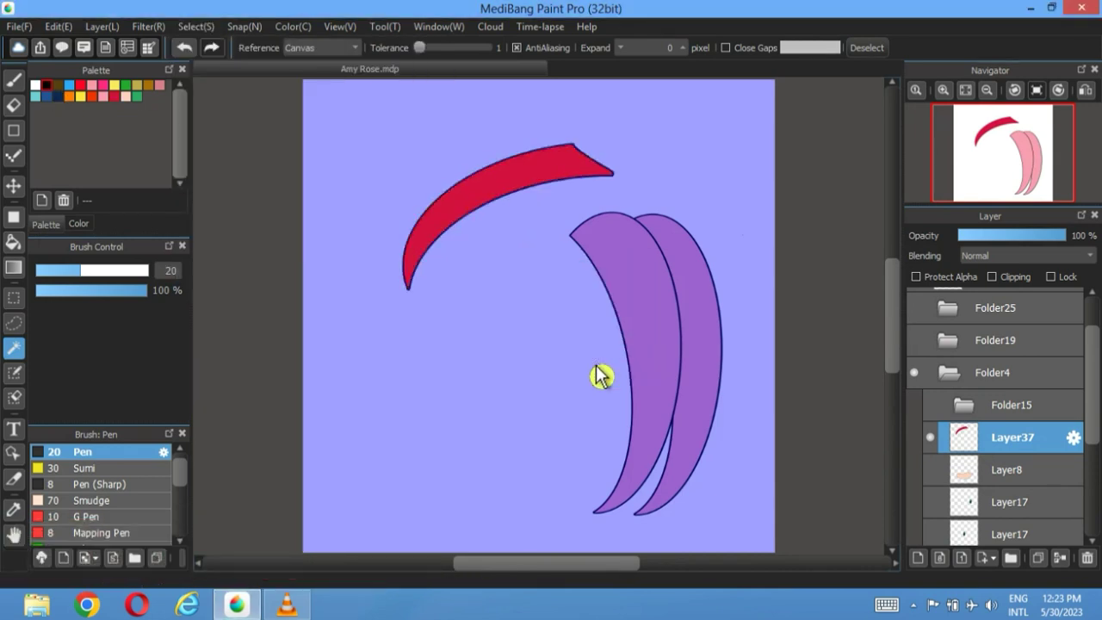
{"action": "left_click", "coordinate": [865, 49]}
- Show all the hidden layers and subfolders inside Folder4 again, along with Folder19 and the uppermost Folder25
{"action": "left_click", "coordinate": [930, 405]}
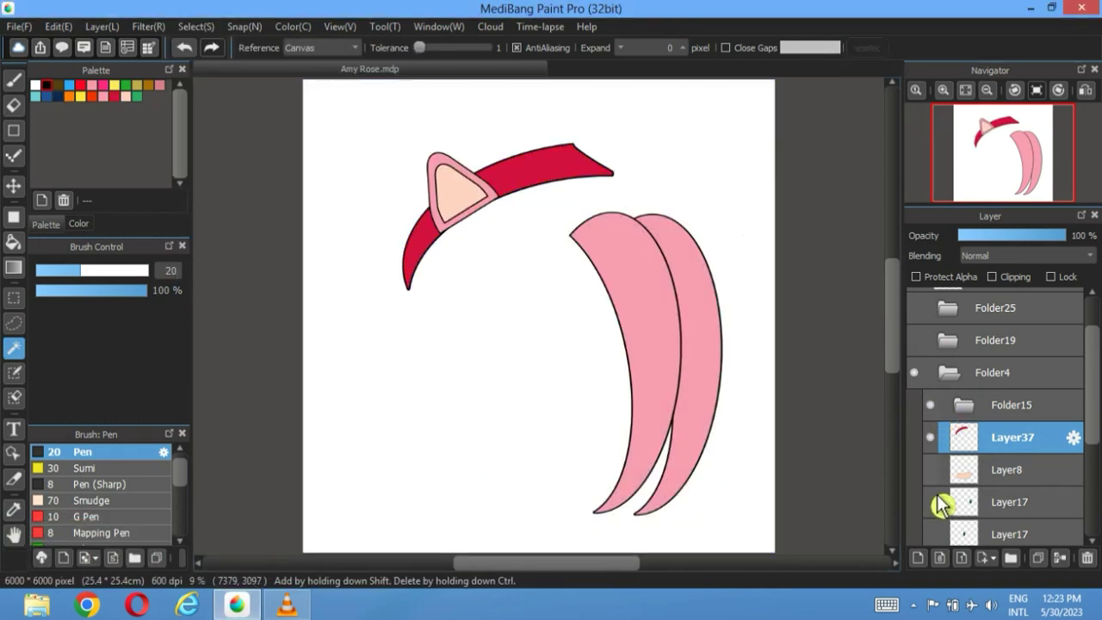
{"action": "left_click", "coordinate": [930, 469]}
{"action": "left_click", "coordinate": [930, 502]}
{"action": "left_click", "coordinate": [930, 534]}
{"action": "scroll", "coordinate": [943, 483], "scroll_direction": "down", "scroll_amount": 5}
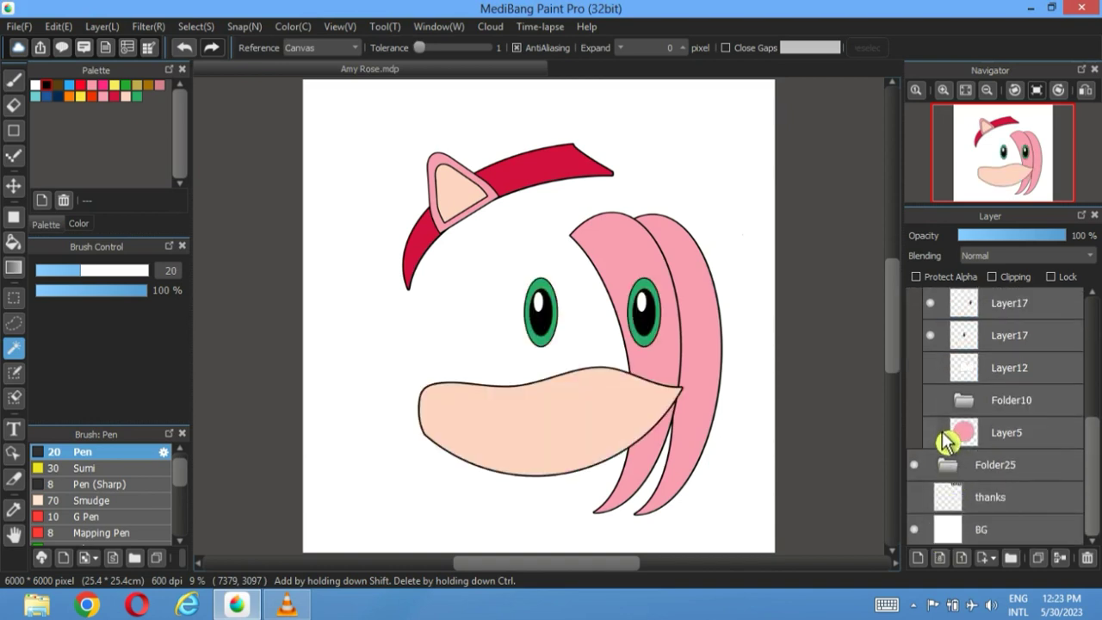
{"action": "left_click", "coordinate": [931, 432]}
{"action": "left_click", "coordinate": [930, 400]}
{"action": "left_click", "coordinate": [930, 399]}
{"action": "left_click", "coordinate": [930, 400]}
{"action": "scroll", "coordinate": [945, 423], "scroll_direction": "down", "scroll_amount": 1}
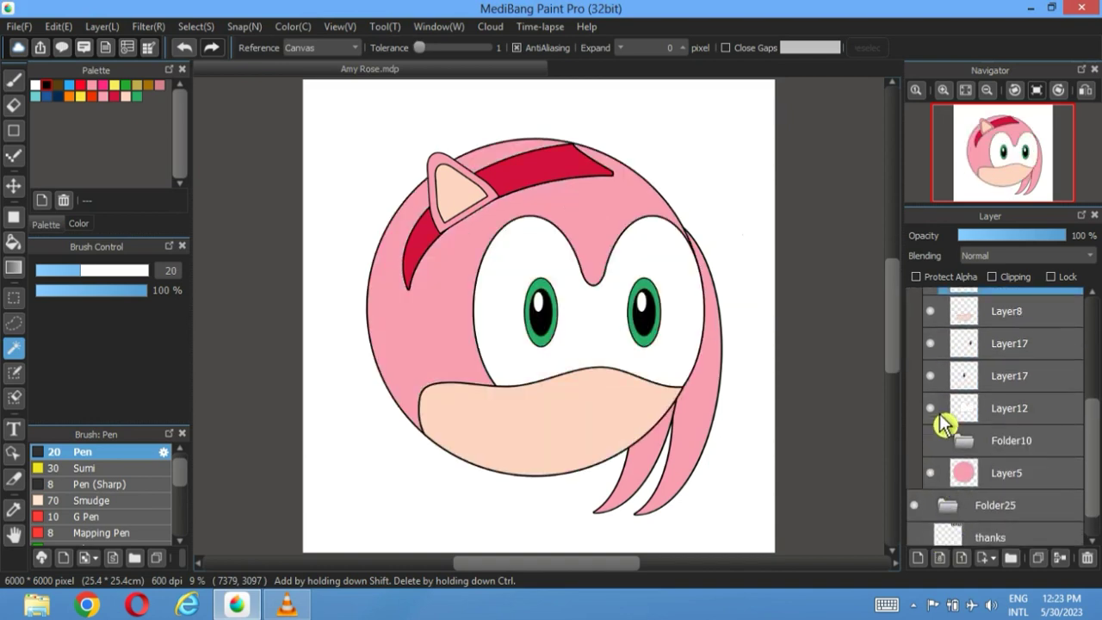
{"action": "scroll", "coordinate": [943, 422], "scroll_direction": "up", "scroll_amount": 5}
{"action": "left_click", "coordinate": [916, 367]}
{"action": "scroll", "coordinate": [928, 355], "scroll_direction": "up", "scroll_amount": 2}
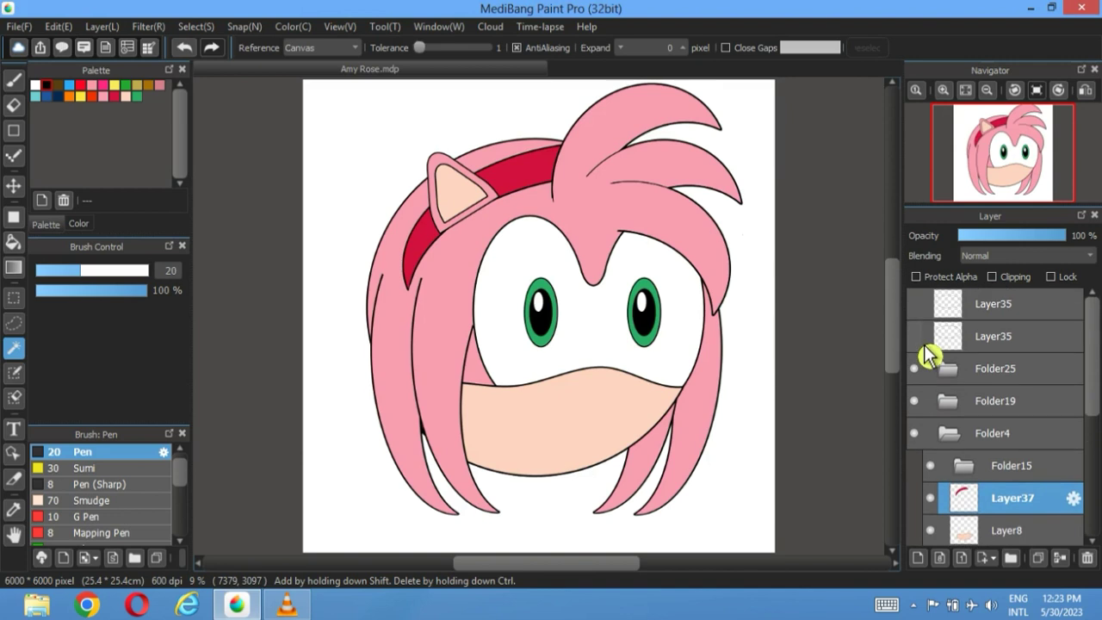
- Delete the two empty Layer35 layers from the top of the layer stack
{"action": "left_click", "coordinate": [1021, 344]}
{"action": "left_click", "coordinate": [1087, 557]}
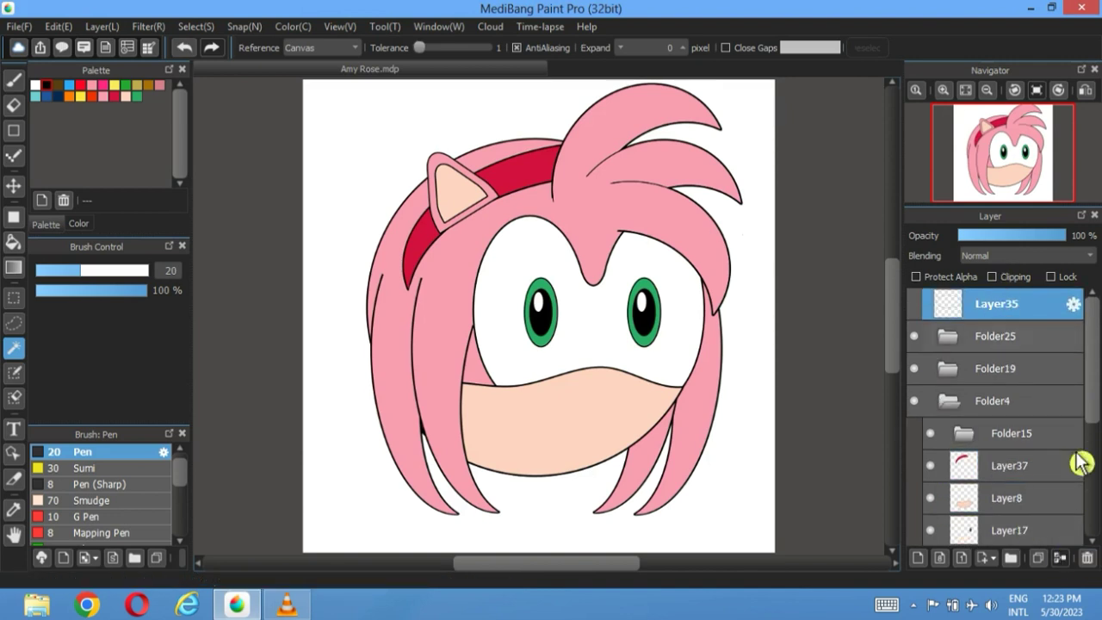
{"action": "left_click", "coordinate": [1087, 558]}
- Add a new layer above Layer8 and draw a filled black ellipse about 503 by 349 px on the muzzle's upper edge for the nose
{"action": "left_click", "coordinate": [947, 472]}
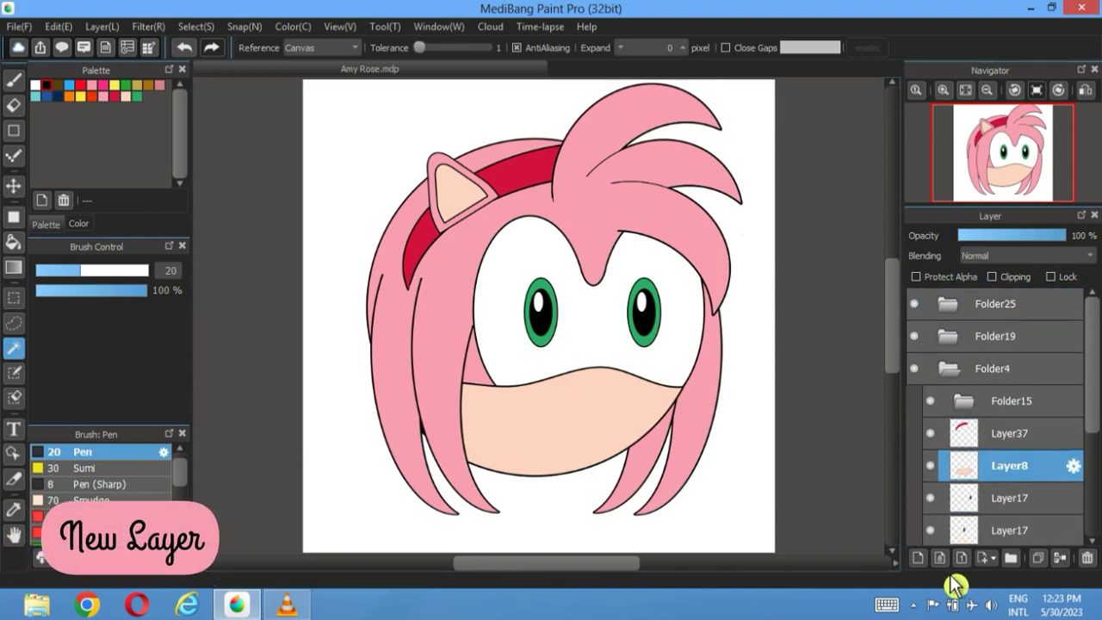
{"action": "left_click", "coordinate": [918, 557]}
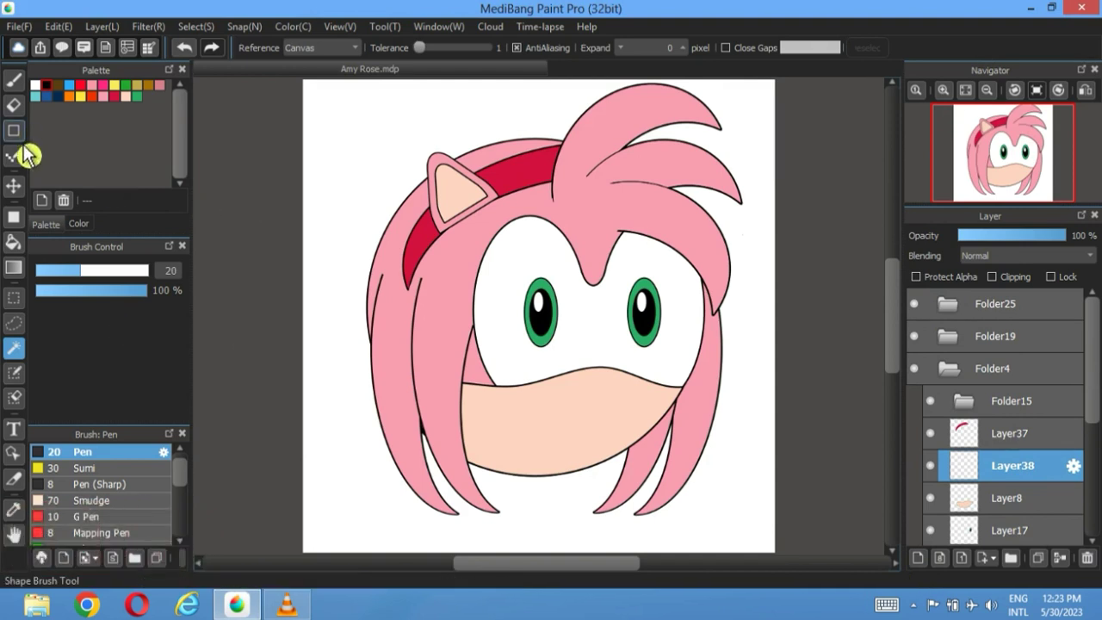
{"action": "left_click", "coordinate": [14, 216]}
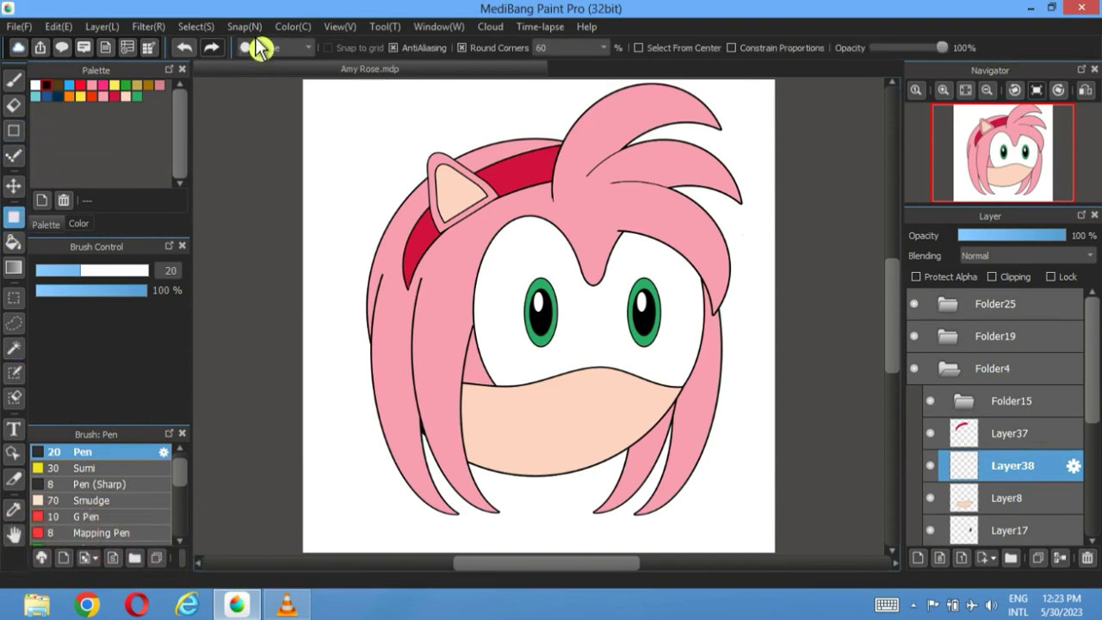
{"action": "left_click_drag", "start_coordinate": [613, 389], "coordinate": [579, 420]}
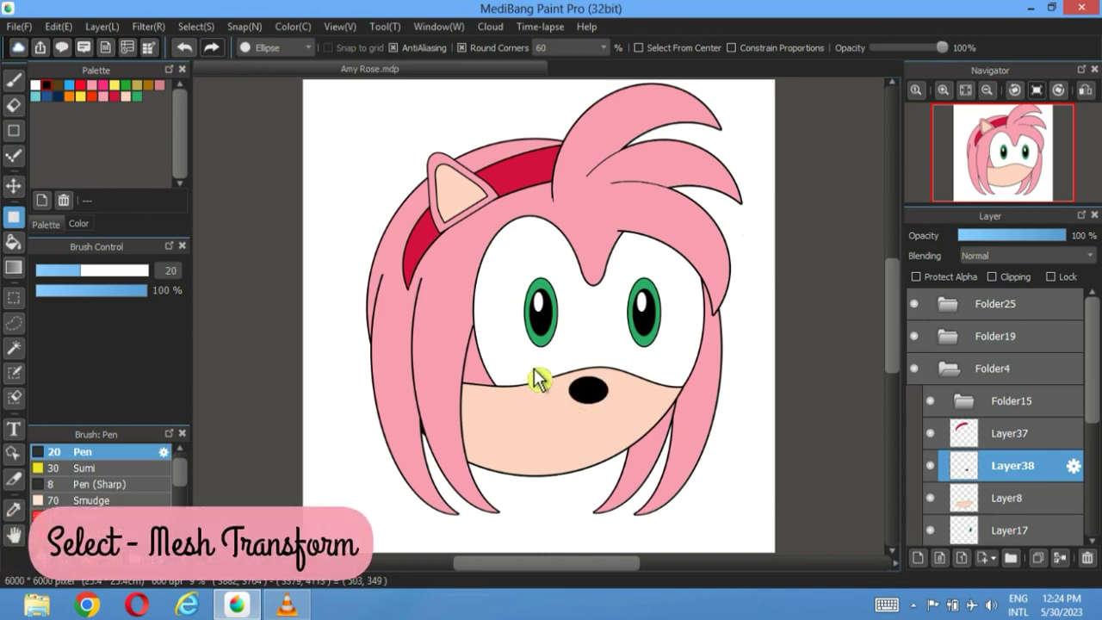
- Mesh-transform the black nose ellipse so its lower edge tapers to a rounded central point
{"action": "left_click", "coordinate": [196, 27]}
{"action": "left_click", "coordinate": [241, 246]}
{"action": "scroll", "coordinate": [583, 376], "scroll_direction": "up", "scroll_amount": 2}
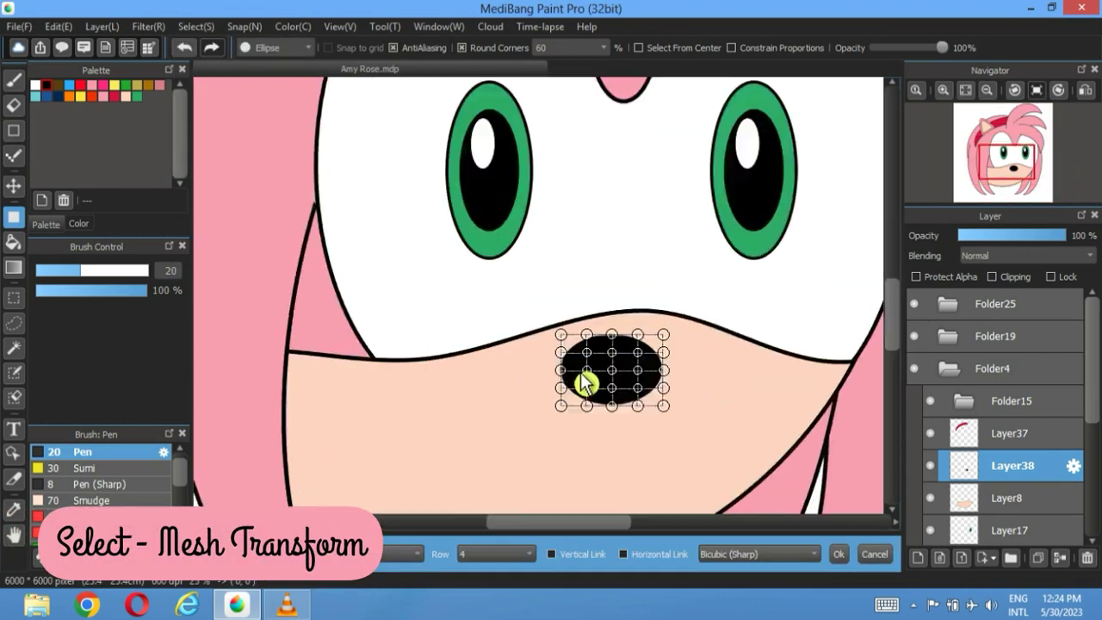
{"action": "scroll", "coordinate": [456, 377], "scroll_direction": "up", "scroll_amount": 1}
{"action": "scroll", "coordinate": [468, 365], "scroll_direction": "down", "scroll_amount": 1}
{"action": "left_click_drag", "start_coordinate": [556, 362], "coordinate": [556, 383]}
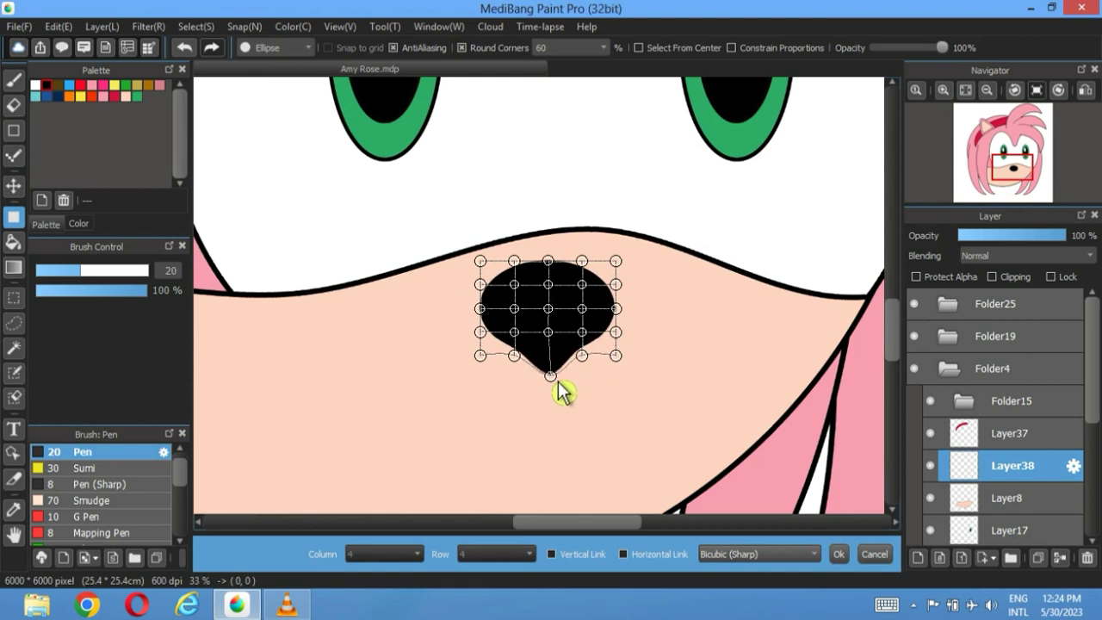
{"action": "left_click_drag", "start_coordinate": [520, 345], "coordinate": [509, 362]}
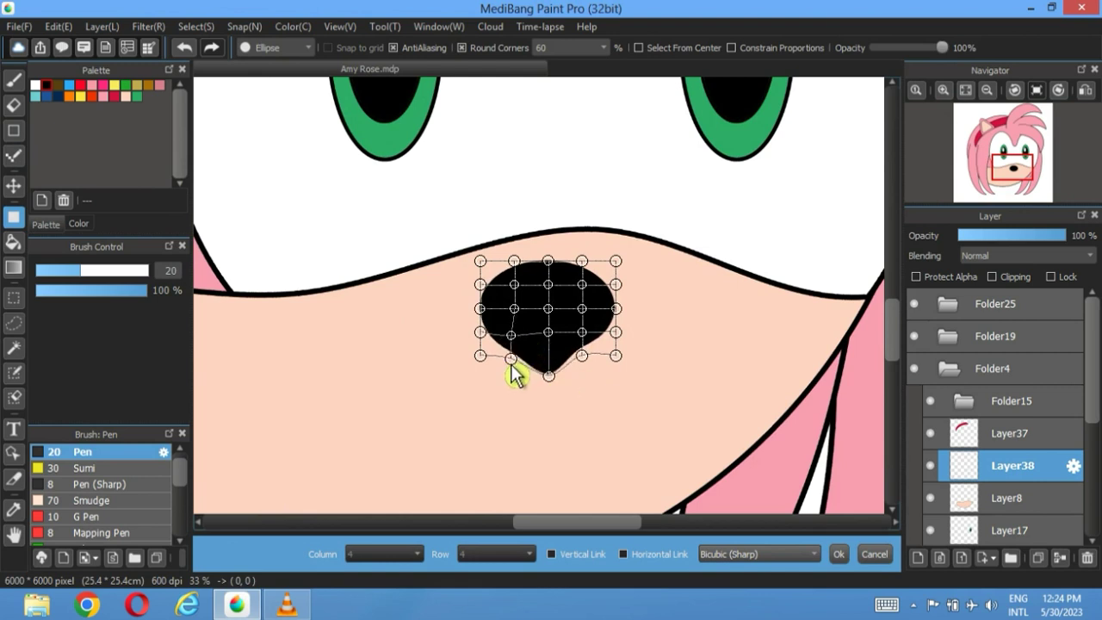
{"action": "left_click_drag", "start_coordinate": [582, 355], "coordinate": [589, 364]}
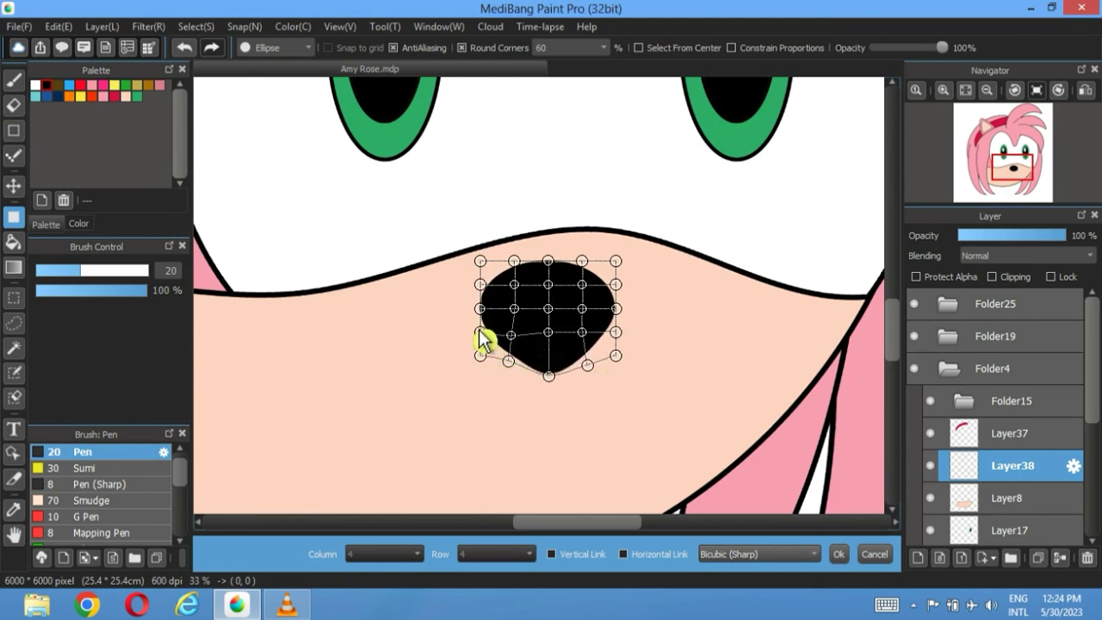
{"action": "left_click_drag", "start_coordinate": [508, 361], "coordinate": [487, 350]}
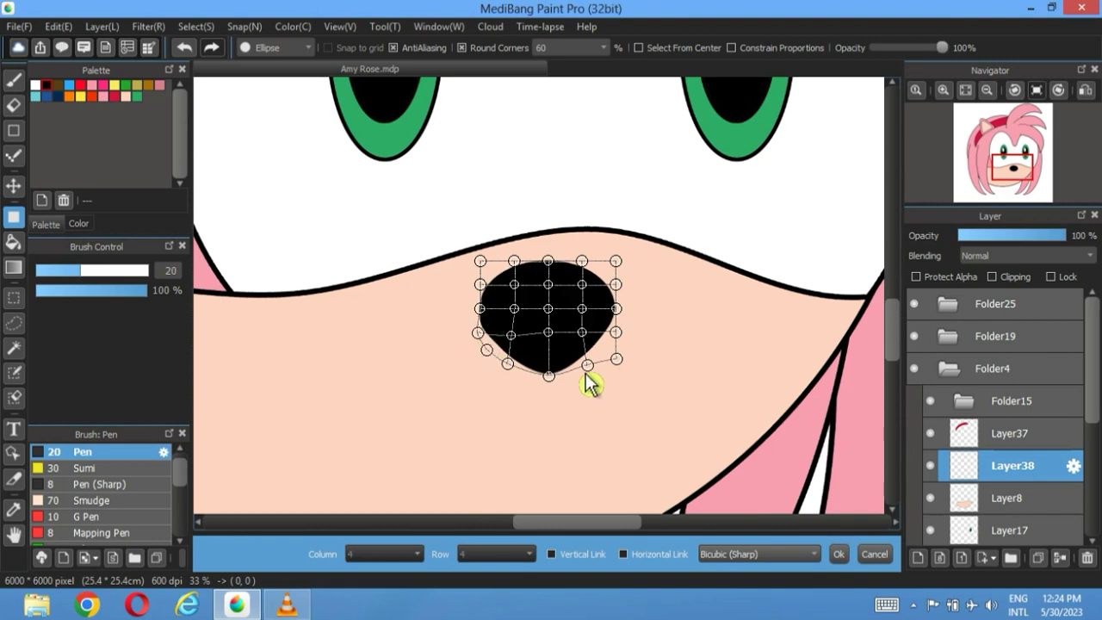
{"action": "left_click_drag", "start_coordinate": [614, 365], "coordinate": [621, 353]}
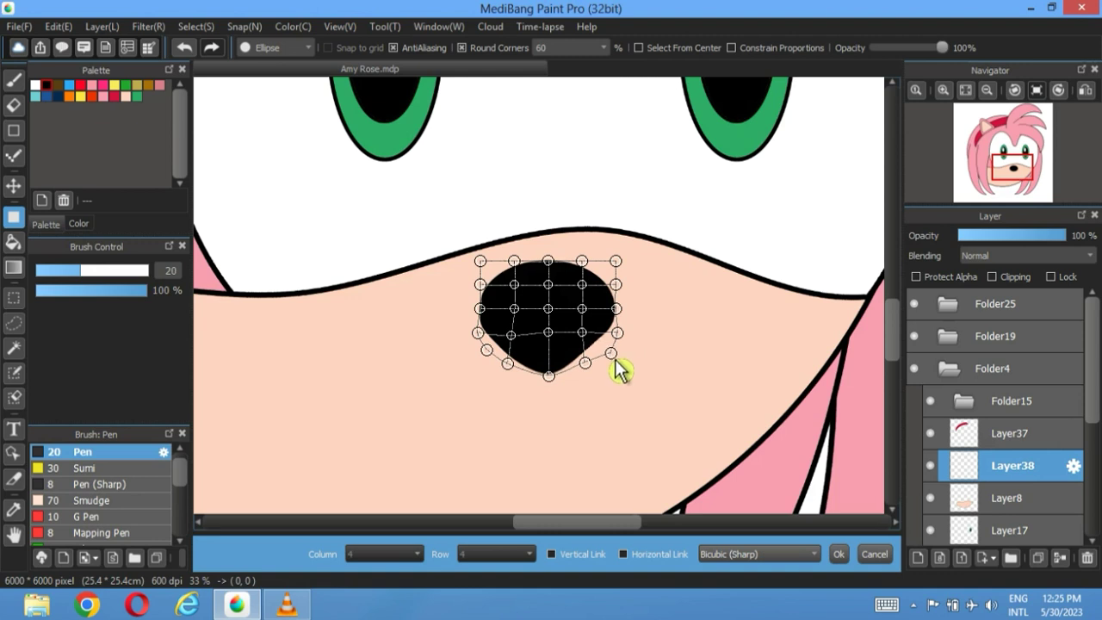
{"action": "left_click", "coordinate": [840, 554]}
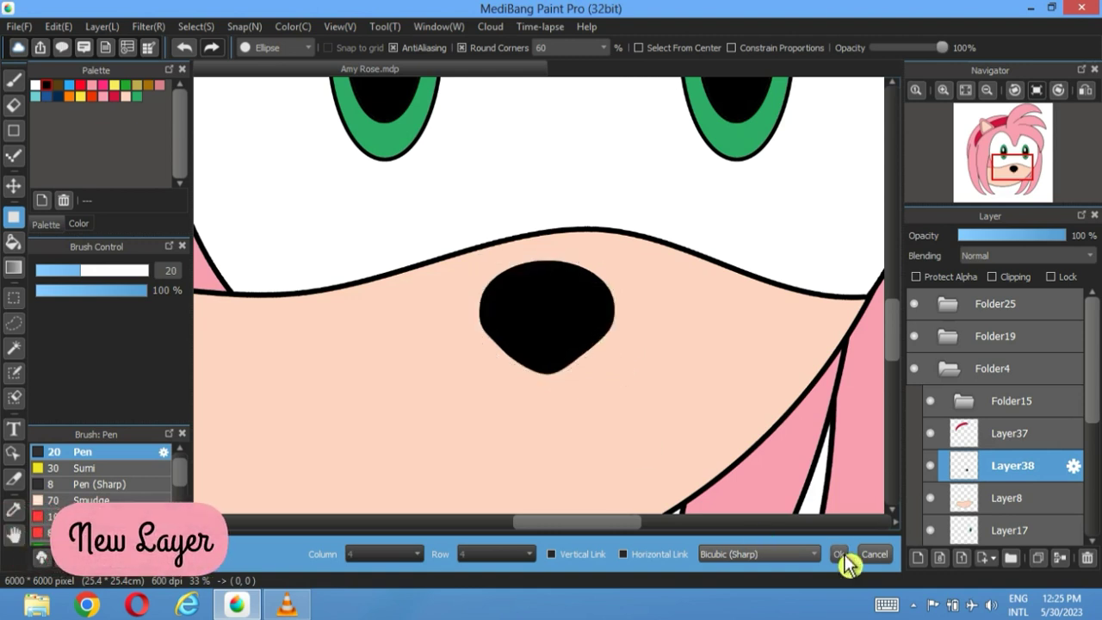
- Add a new layer above the nose, draw a small filled white ellipse as a highlight, and position it on the nose's upper right
{"action": "left_click", "coordinate": [919, 559]}
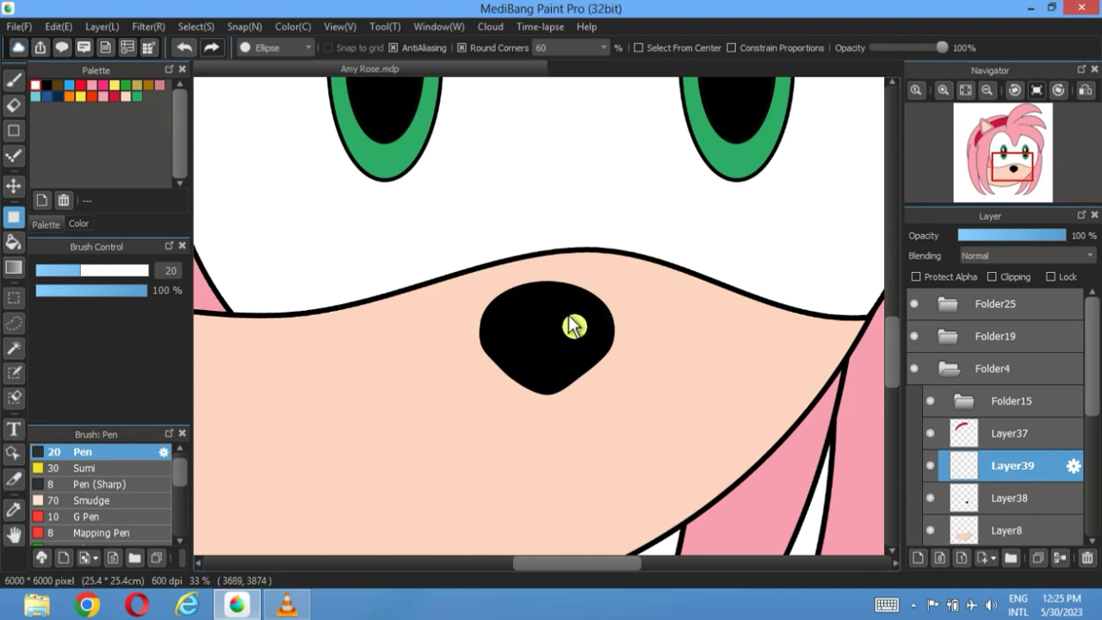
{"action": "left_click_drag", "start_coordinate": [597, 314], "coordinate": [592, 338]}
{"action": "left_click", "coordinate": [14, 186]}
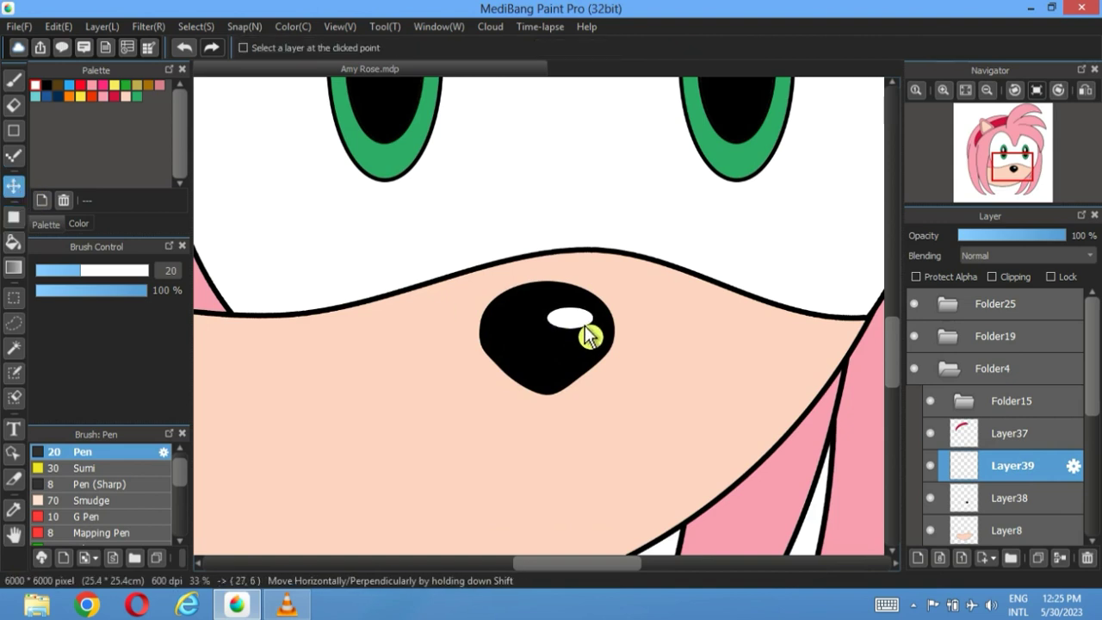
- Add a new layer above the nose highlight and draw a filled crimson circle on the muzzle, below and left of the nose
{"action": "left_click", "coordinate": [965, 90]}
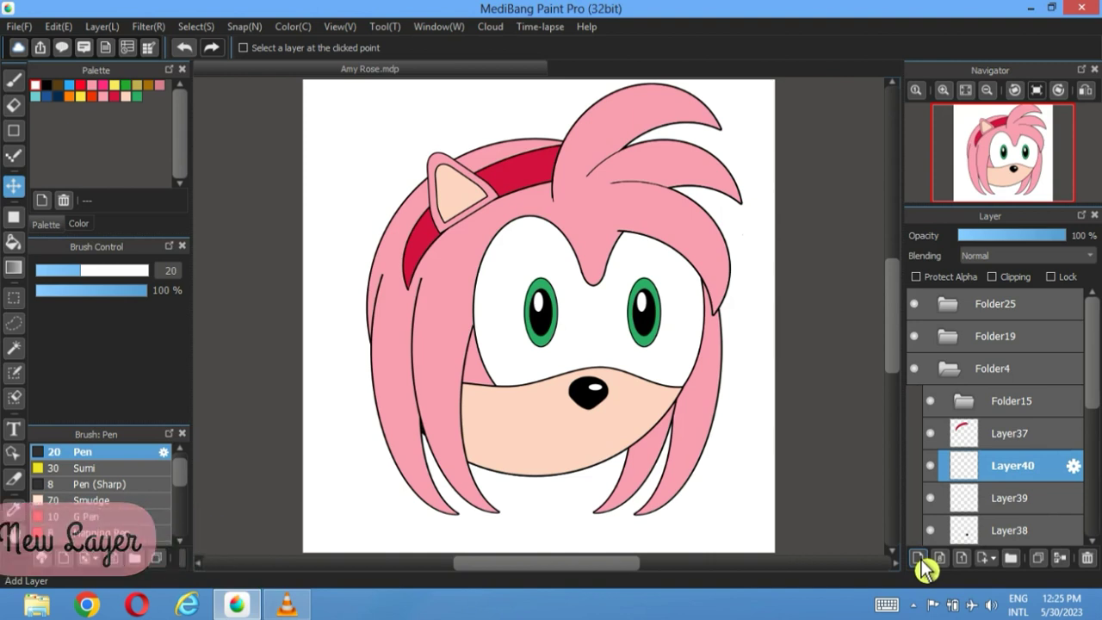
{"action": "left_click", "coordinate": [17, 134]}
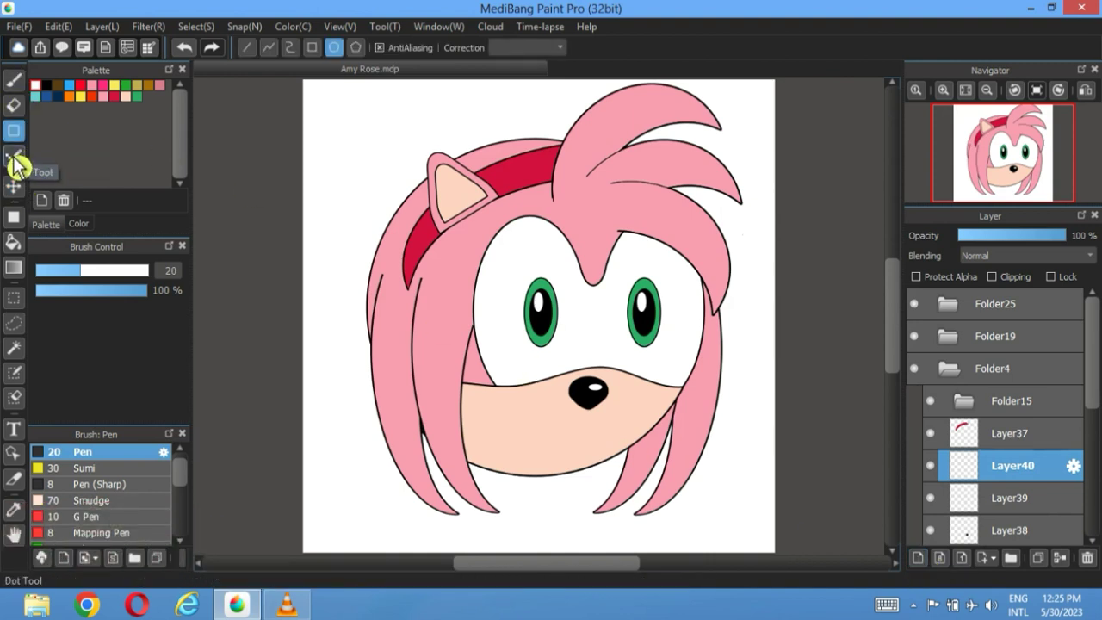
{"action": "left_click", "coordinate": [14, 219]}
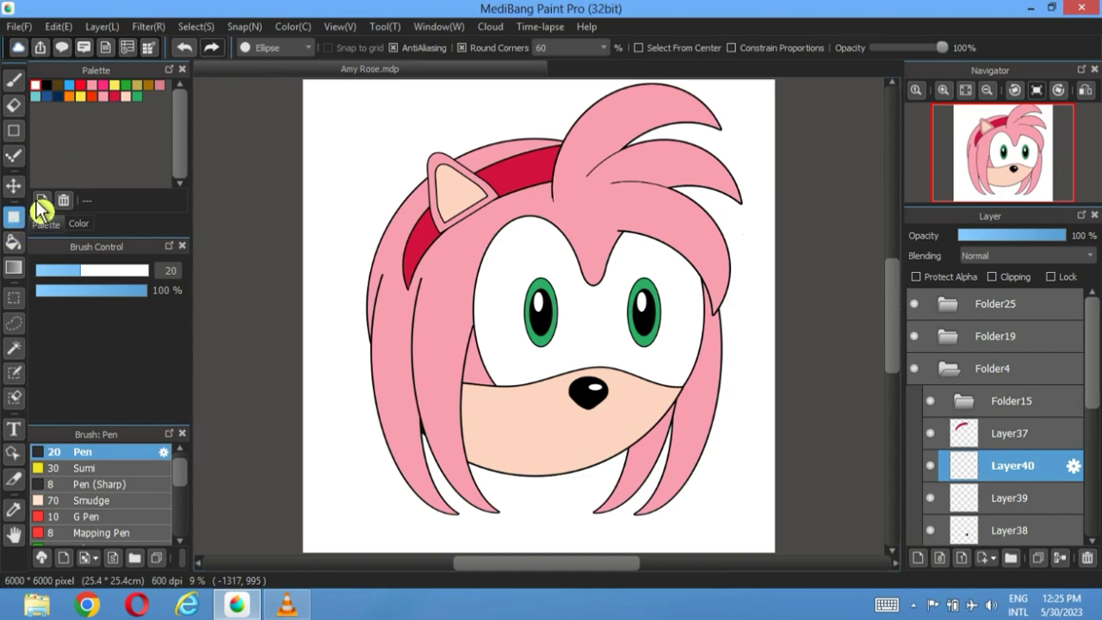
{"action": "left_click", "coordinate": [112, 100]}
{"action": "scroll", "coordinate": [519, 398], "scroll_direction": "up", "scroll_amount": 2}
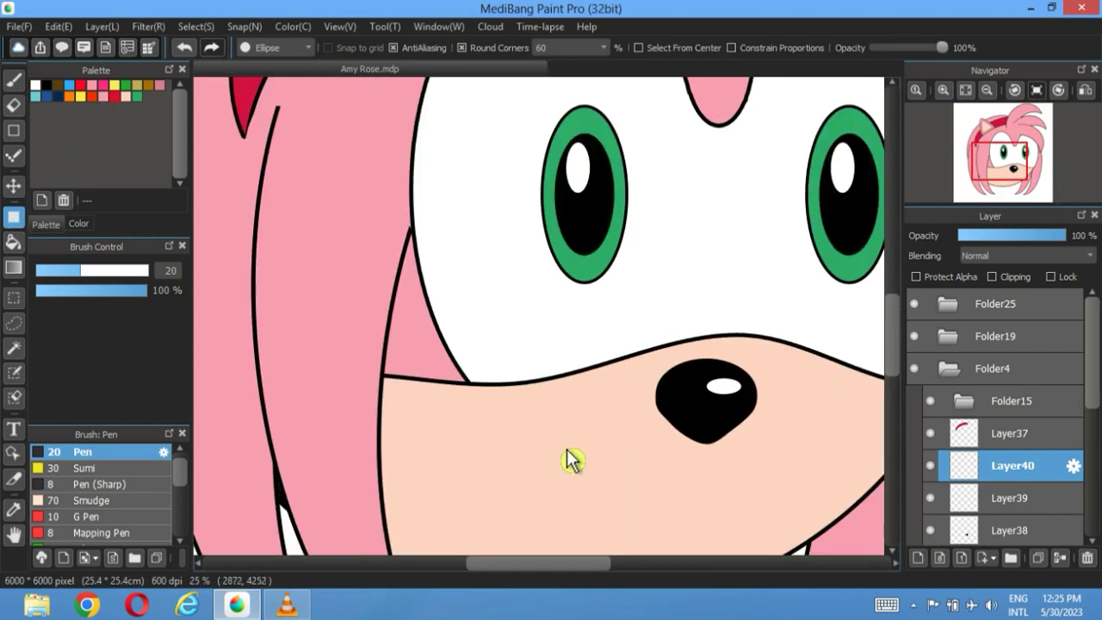
{"action": "scroll", "coordinate": [568, 457], "scroll_direction": "up", "scroll_amount": 2}
{"action": "left_click_drag", "start_coordinate": [608, 287], "coordinate": [466, 441]}
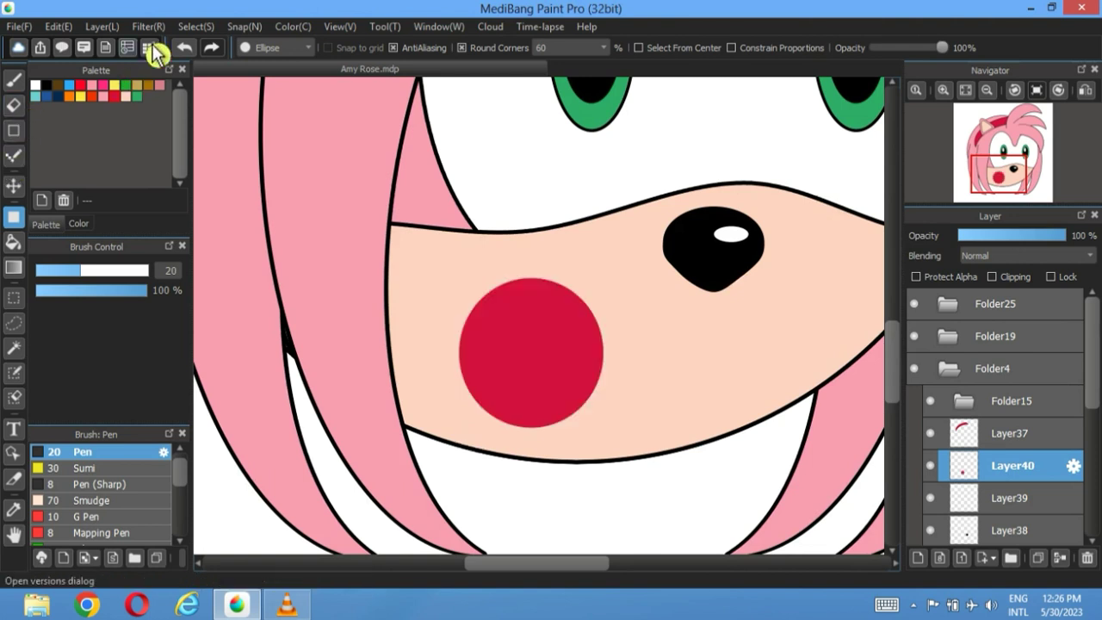
- Cut away the upper half of the crimson circle using a rectangular selection and clear the selection
{"action": "left_click", "coordinate": [13, 297]}
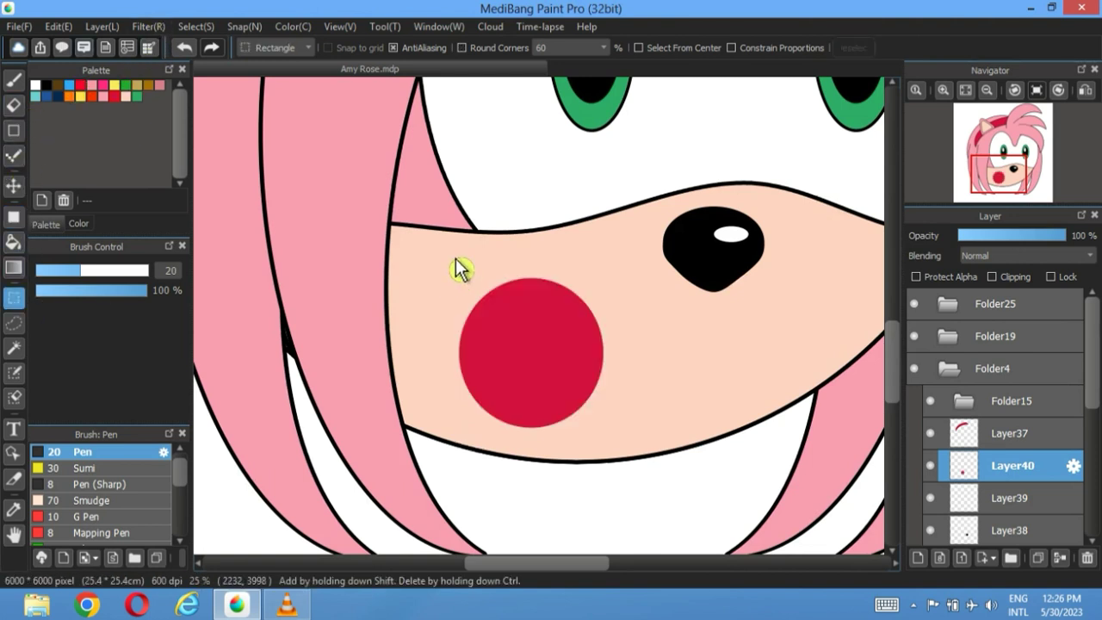
{"action": "left_click_drag", "start_coordinate": [431, 253], "coordinate": [626, 355]}
{"action": "left_click", "coordinate": [43, 24]}
{"action": "left_click", "coordinate": [88, 91]}
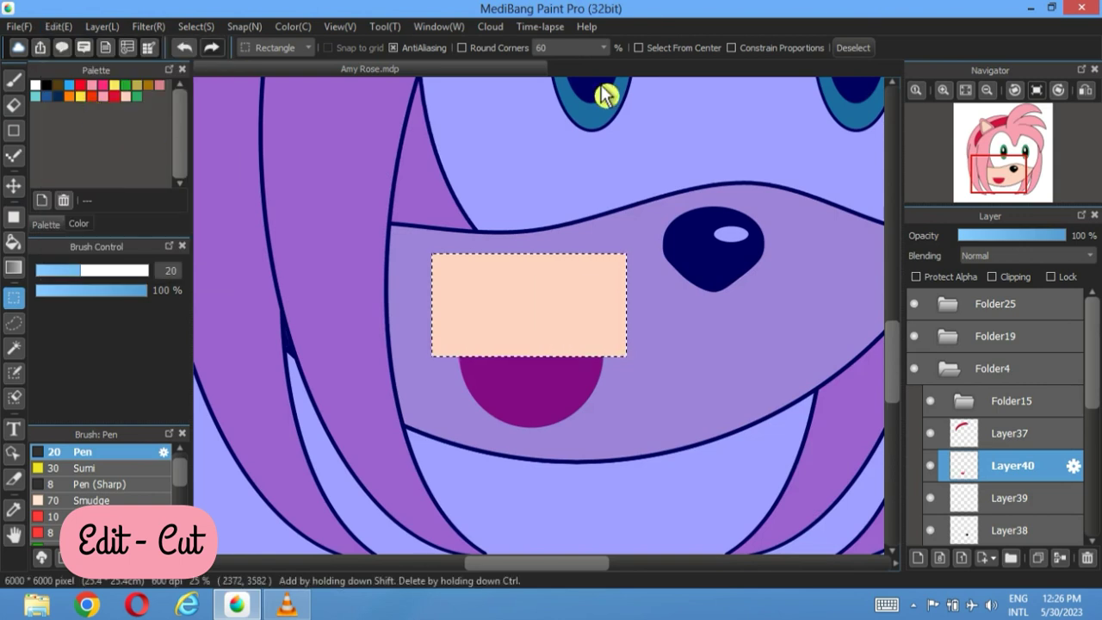
{"action": "left_click", "coordinate": [851, 50]}
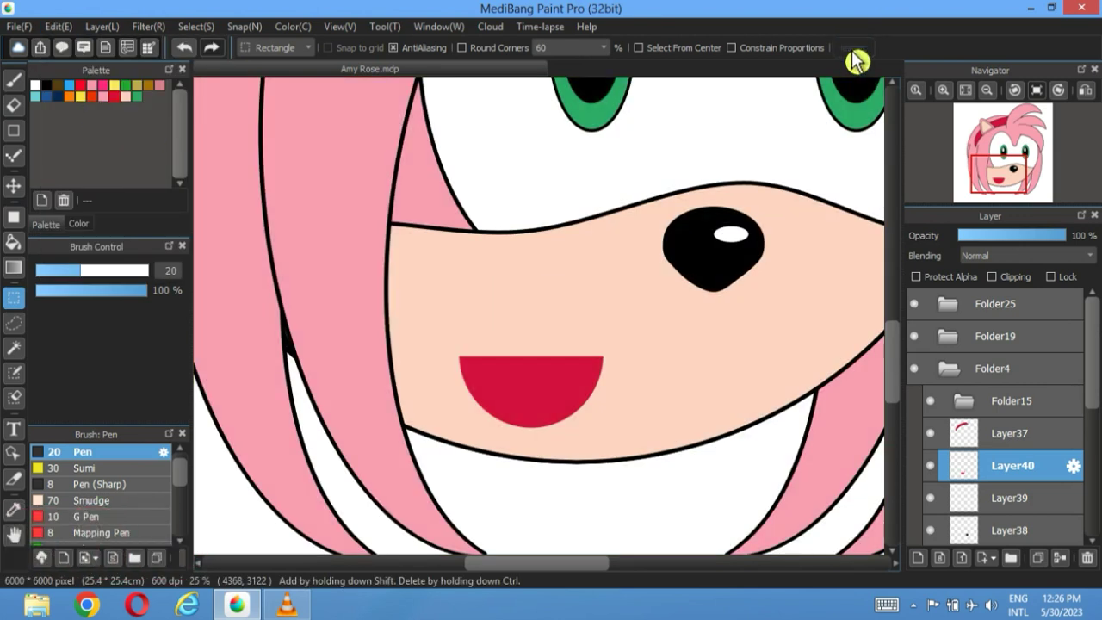
- Start a 4 by 4 mesh transform on the crimson half circle, pulling its lower edge down to the left and tilting its top edge
{"action": "left_click", "coordinate": [203, 27]}
{"action": "left_click", "coordinate": [261, 250]}
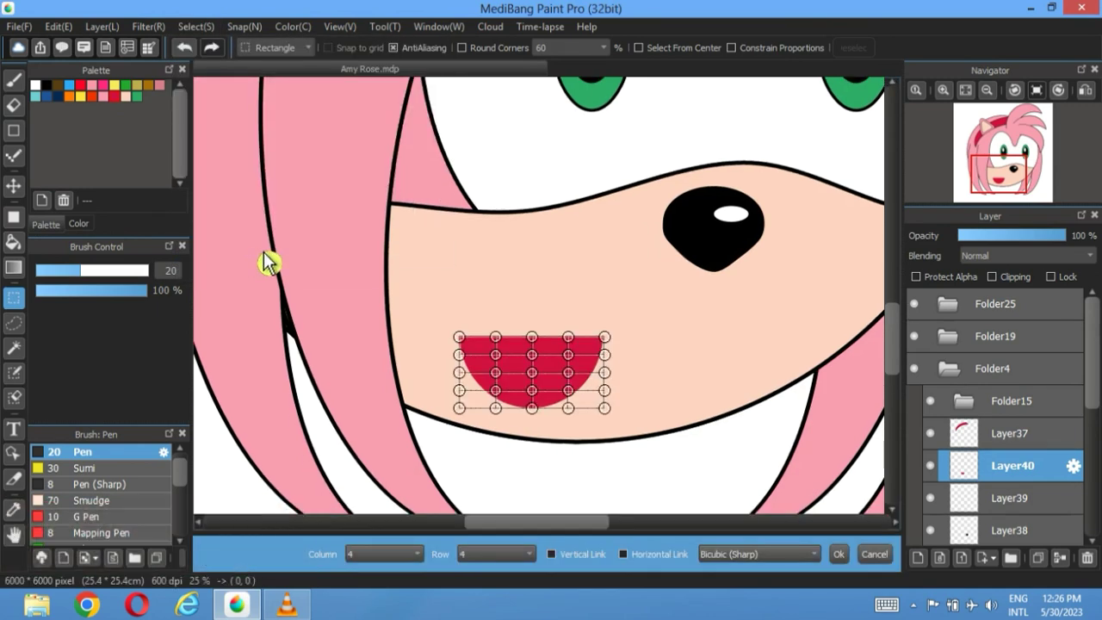
{"action": "scroll", "coordinate": [517, 412], "scroll_direction": "up", "scroll_amount": 1}
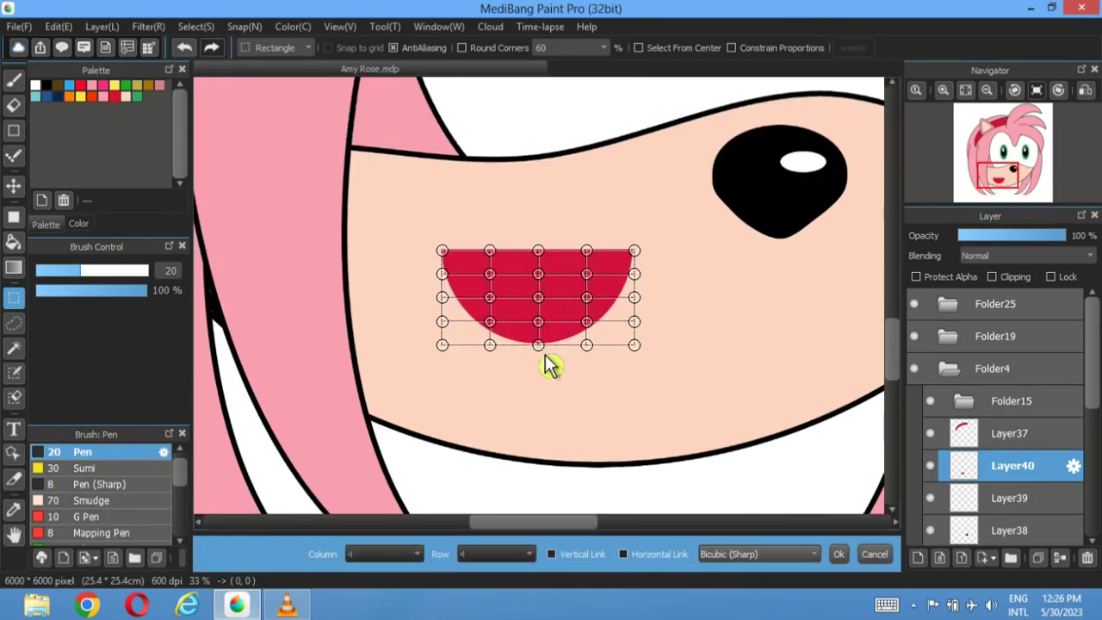
{"action": "left_click_drag", "start_coordinate": [538, 346], "coordinate": [471, 360]}
{"action": "left_click_drag", "start_coordinate": [495, 325], "coordinate": [488, 331]}
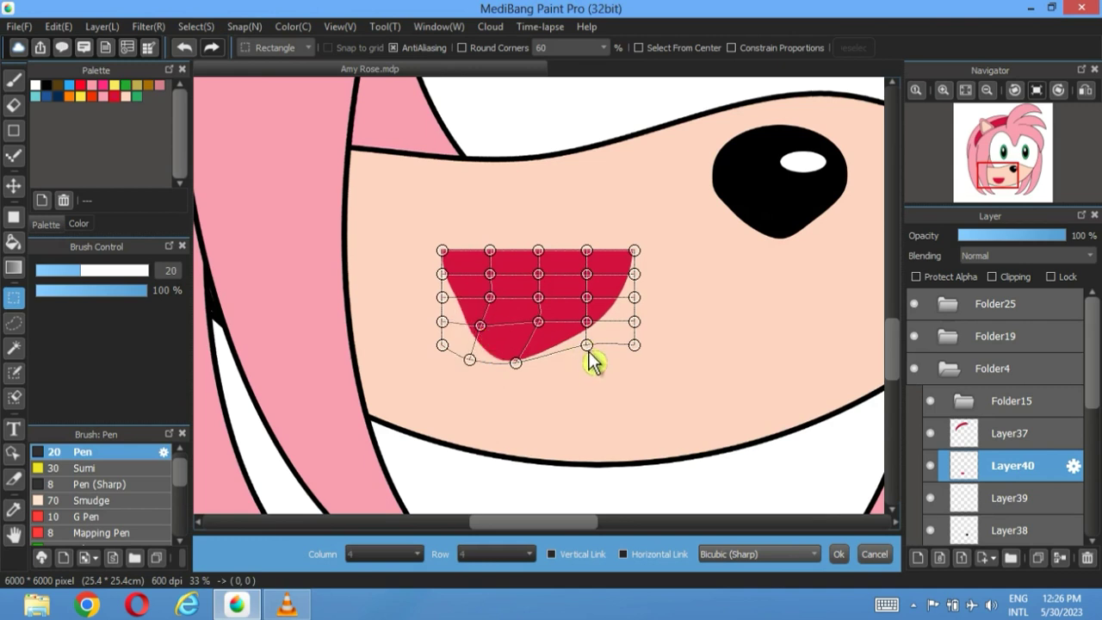
{"action": "left_click_drag", "start_coordinate": [595, 362], "coordinate": [584, 353]}
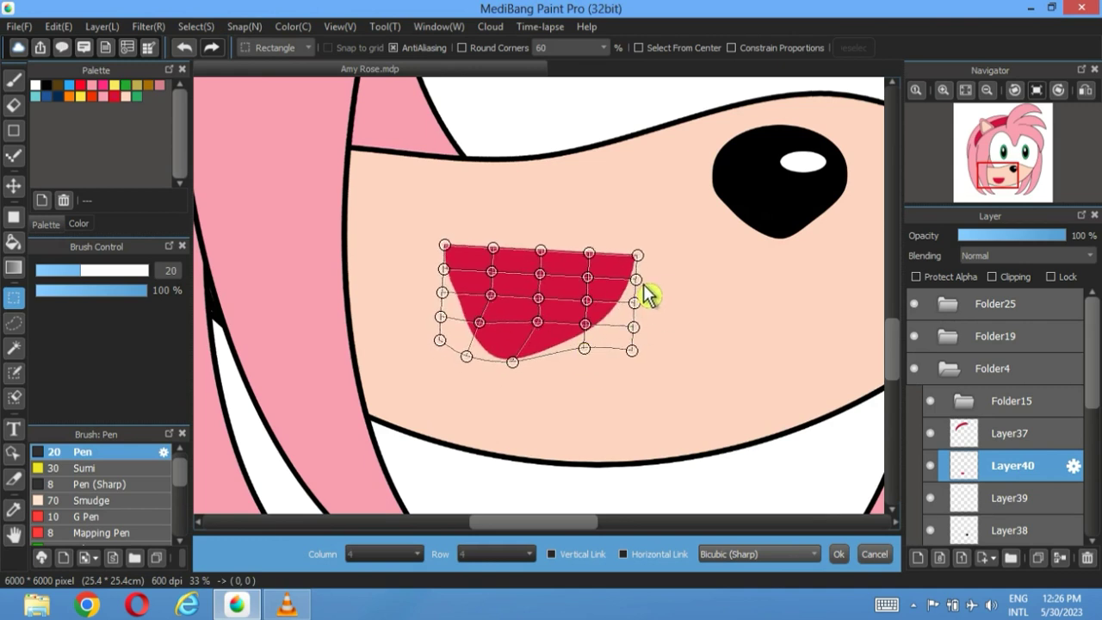
- Pull the mesh's right side inward and round out the bottom so the mouth narrows below its right corner
{"action": "left_click_drag", "start_coordinate": [637, 280], "coordinate": [575, 362]}
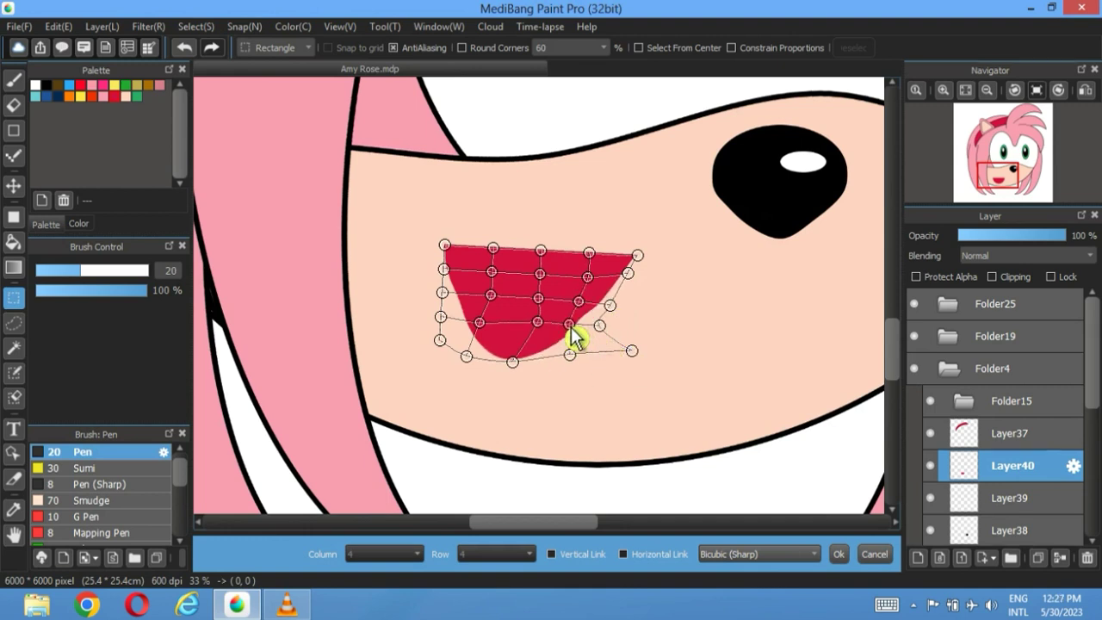
{"action": "left_click_drag", "start_coordinate": [609, 306], "coordinate": [632, 308]}
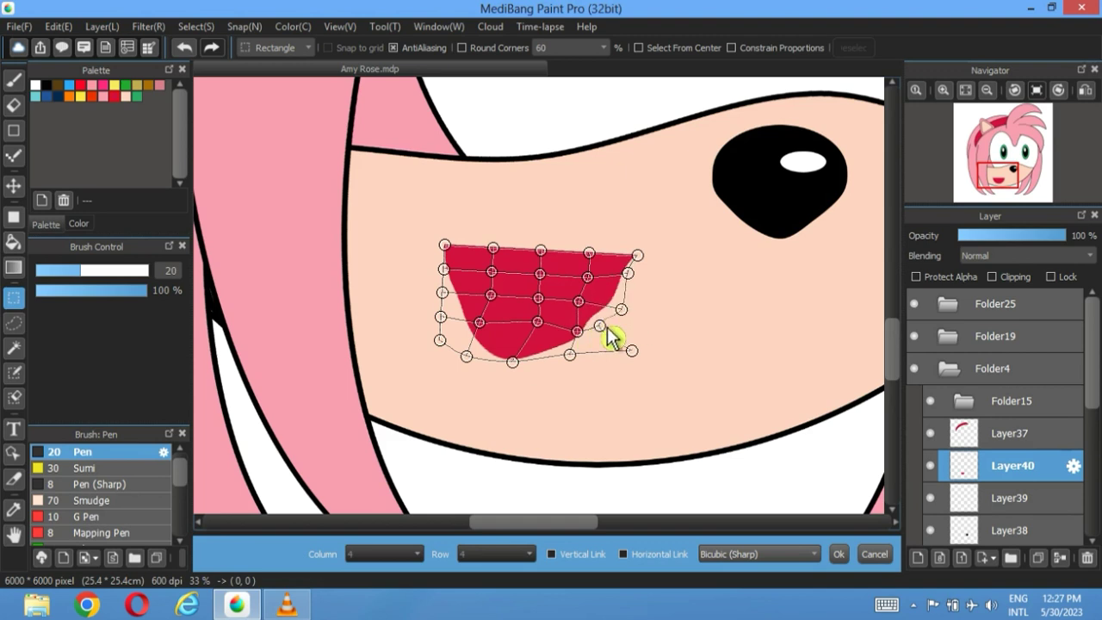
{"action": "left_click_drag", "start_coordinate": [577, 331], "coordinate": [563, 328]}
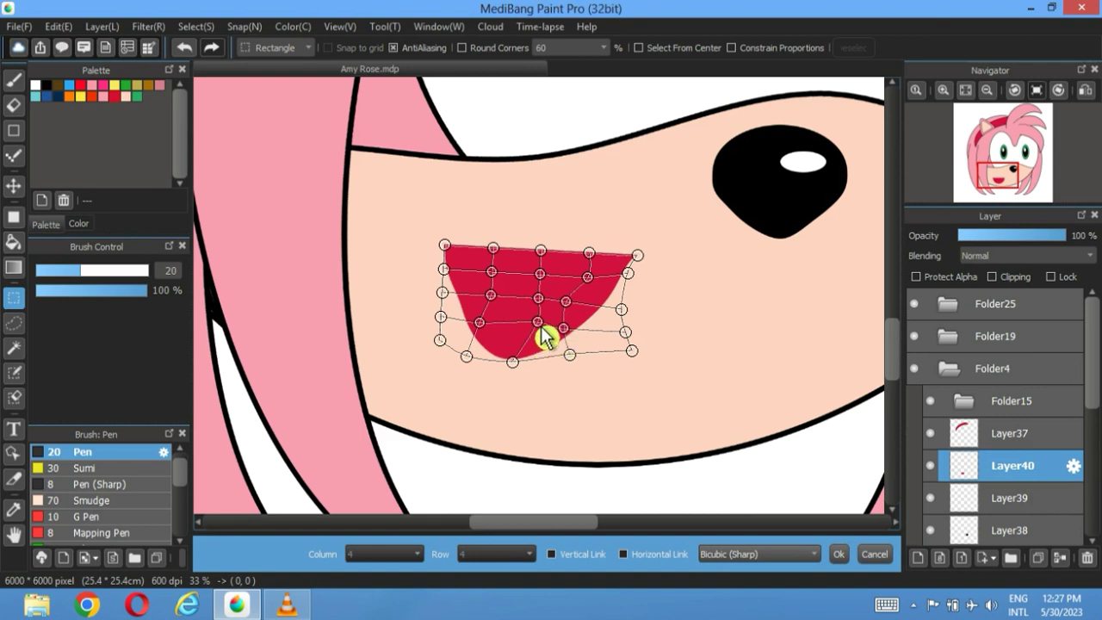
{"action": "left_click_drag", "start_coordinate": [565, 329], "coordinate": [569, 347]}
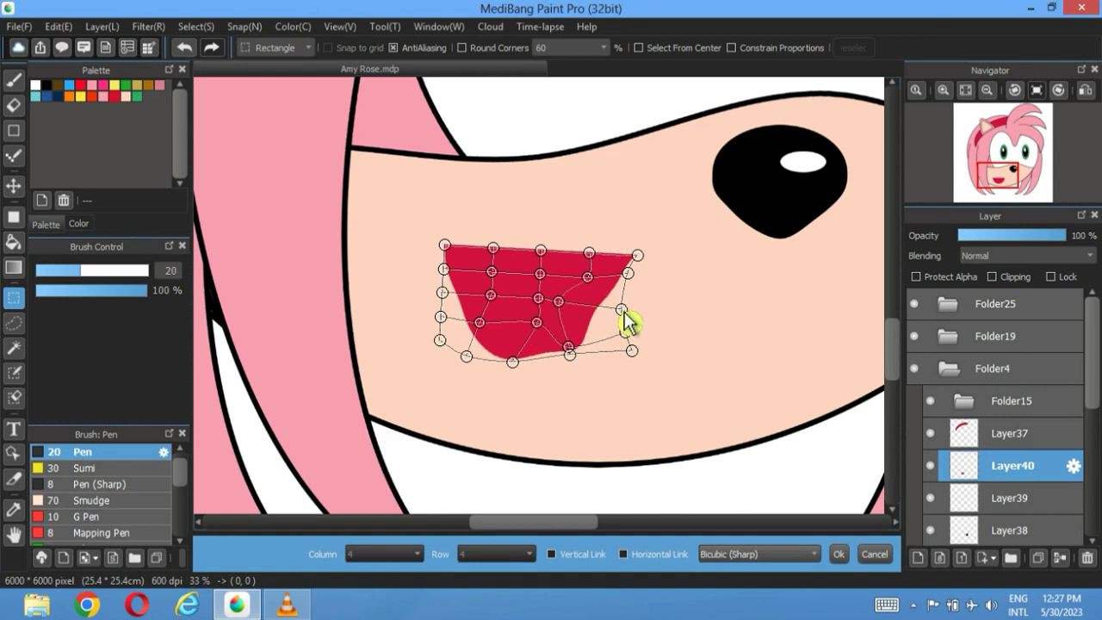
{"action": "left_click_drag", "start_coordinate": [621, 310], "coordinate": [605, 308]}
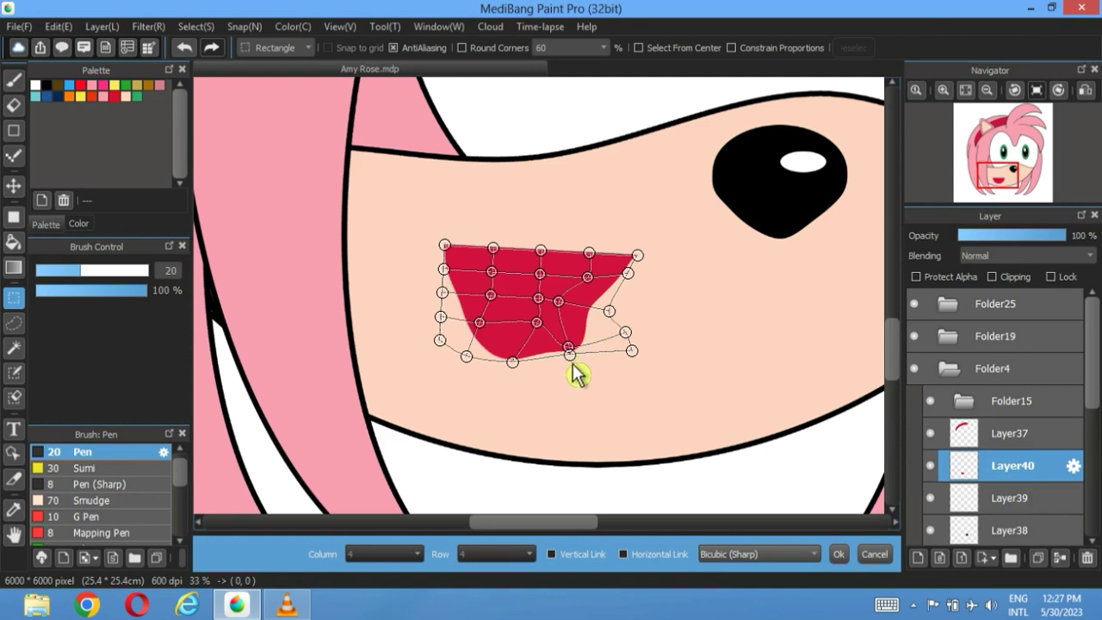
{"action": "left_click_drag", "start_coordinate": [572, 363], "coordinate": [556, 382]}
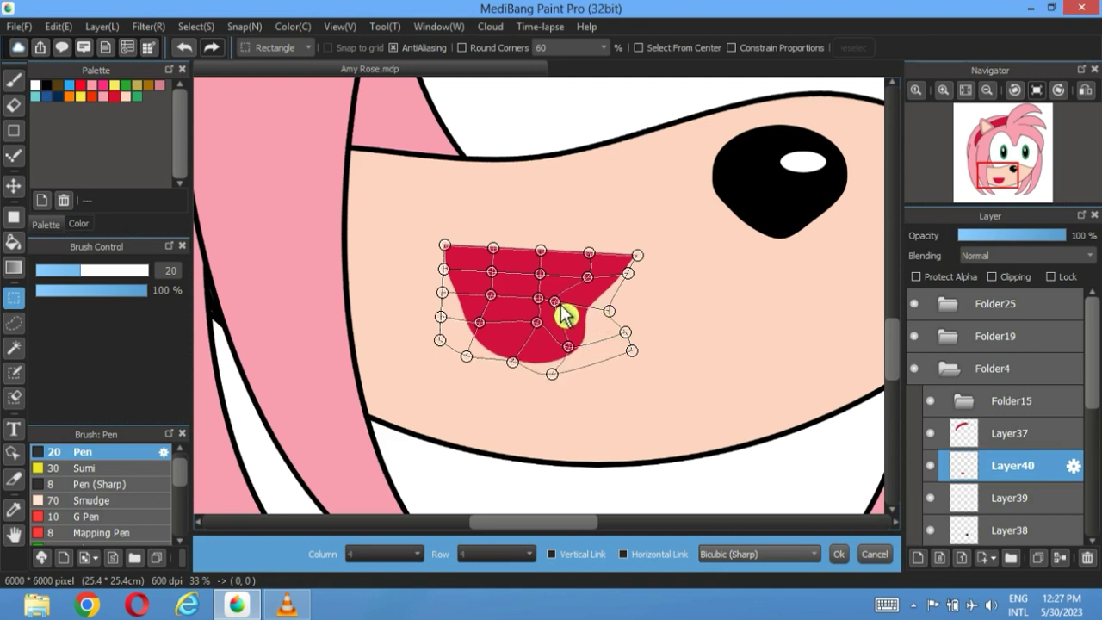
{"action": "left_click_drag", "start_coordinate": [589, 278], "coordinate": [576, 271]}
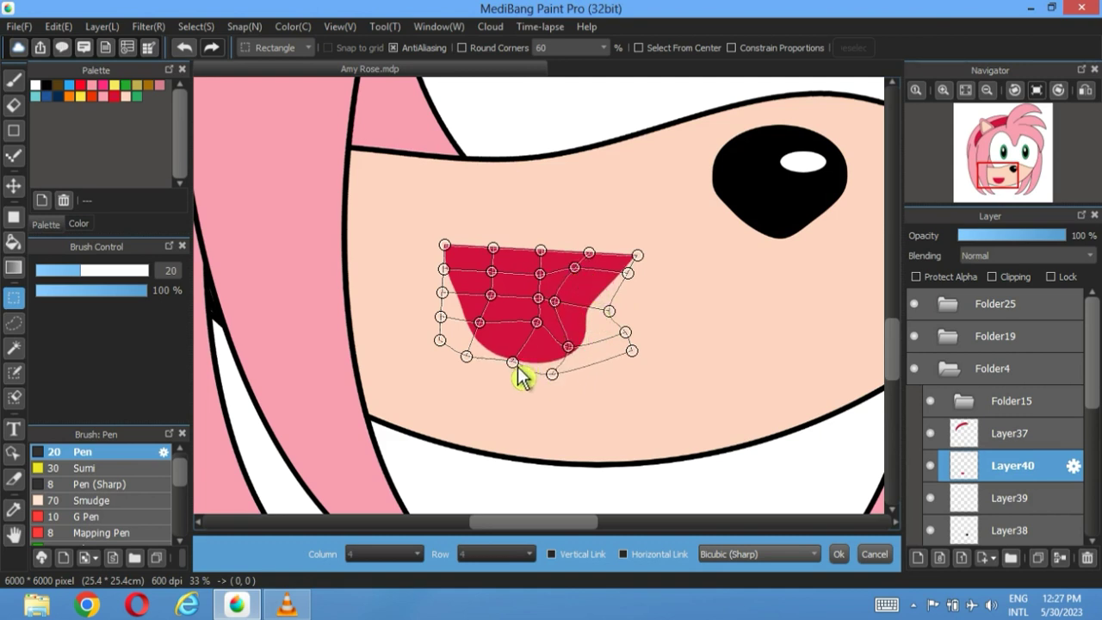
{"action": "left_click_drag", "start_coordinate": [518, 367], "coordinate": [514, 373]}
{"action": "left_click_drag", "start_coordinate": [486, 330], "coordinate": [580, 307]}
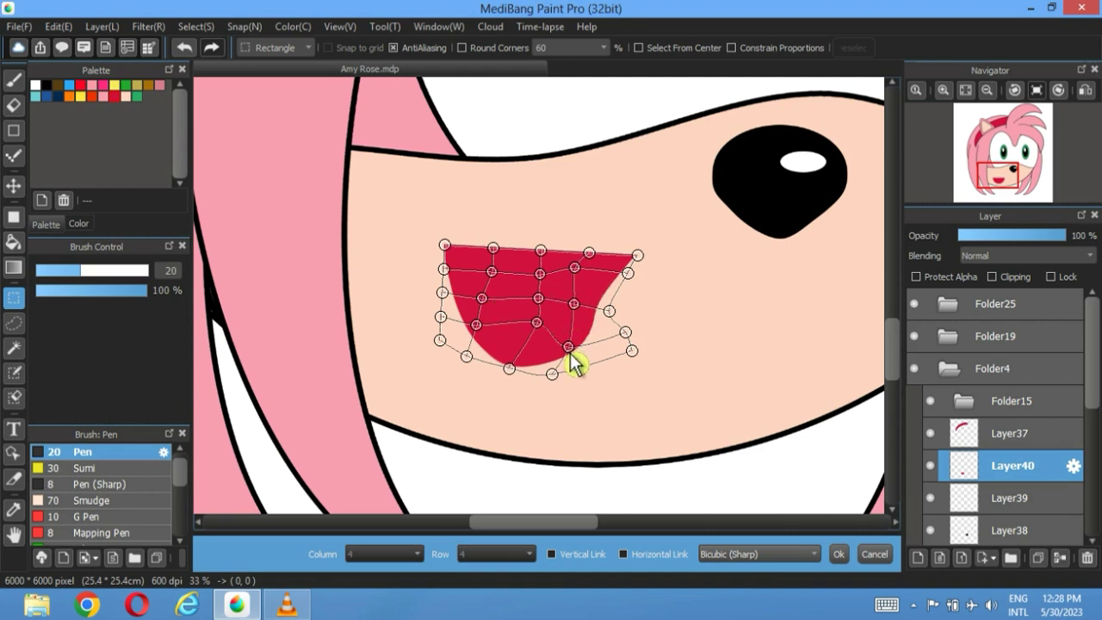
{"action": "left_click_drag", "start_coordinate": [571, 354], "coordinate": [570, 360]}
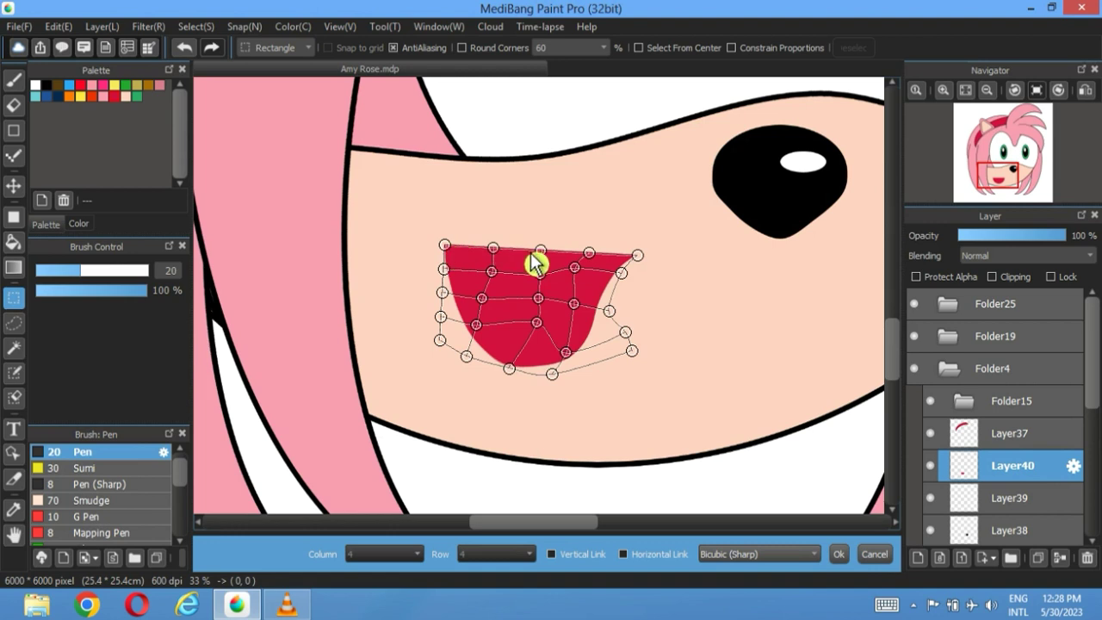
- Curve the mouth's upper edge downward, raise its left corner to a point, and apply the mesh transform
{"action": "left_click_drag", "start_coordinate": [545, 254], "coordinate": [540, 258]}
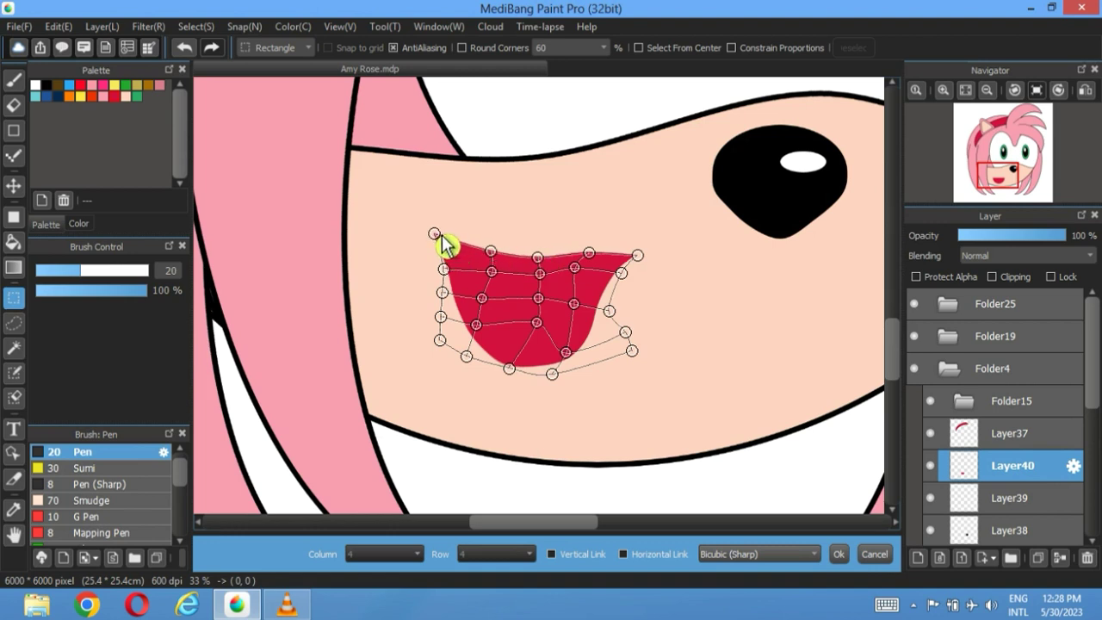
{"action": "left_click_drag", "start_coordinate": [539, 258], "coordinate": [598, 262]}
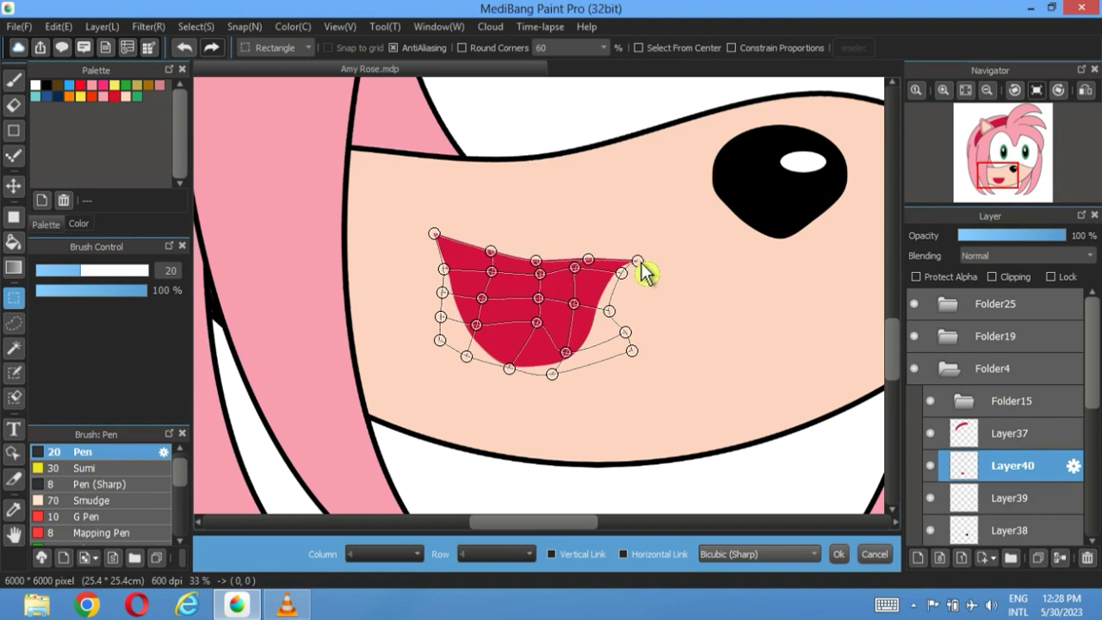
{"action": "left_click_drag", "start_coordinate": [574, 267], "coordinate": [575, 274]}
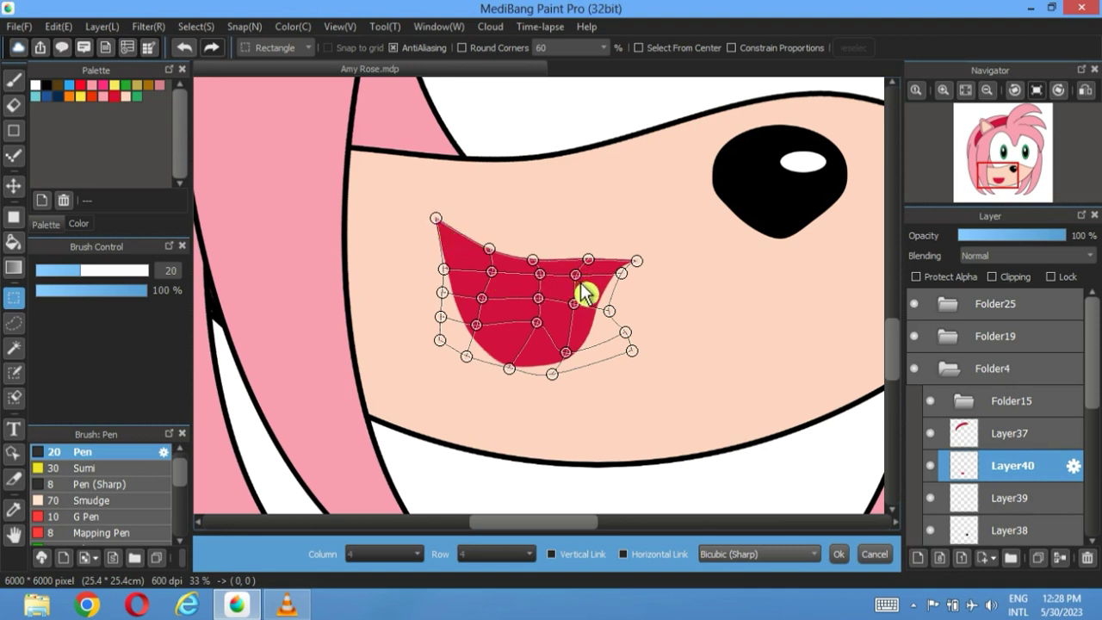
{"action": "left_click", "coordinate": [839, 554]}
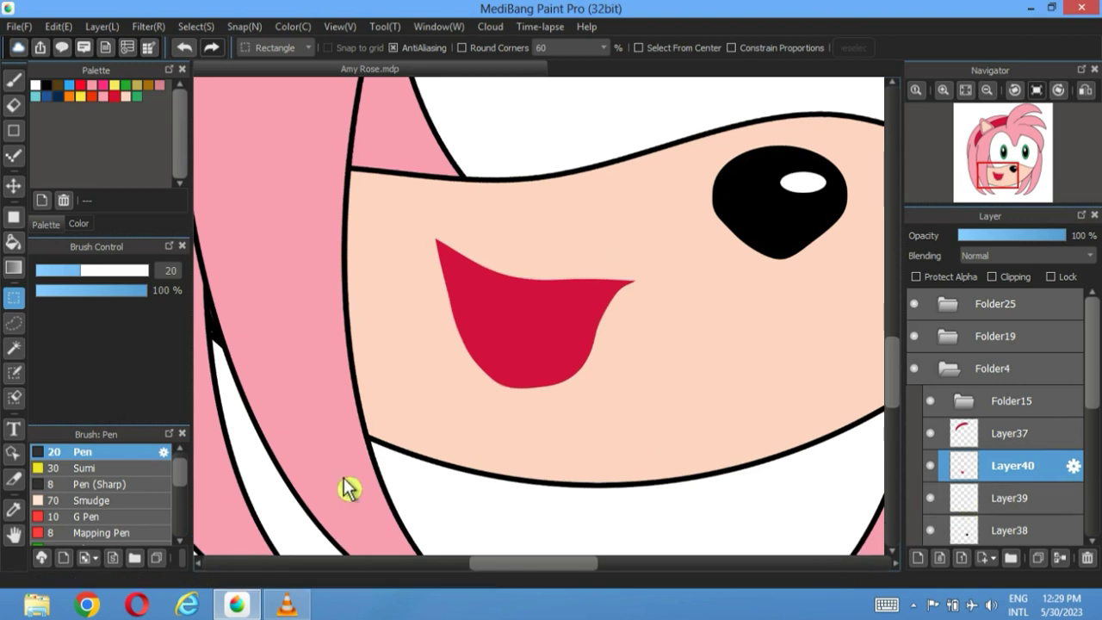
- Select the crimson mouth with the Magic Wand and add a new layer above it
{"action": "left_click", "coordinate": [14, 347]}
{"action": "left_click", "coordinate": [546, 332]}
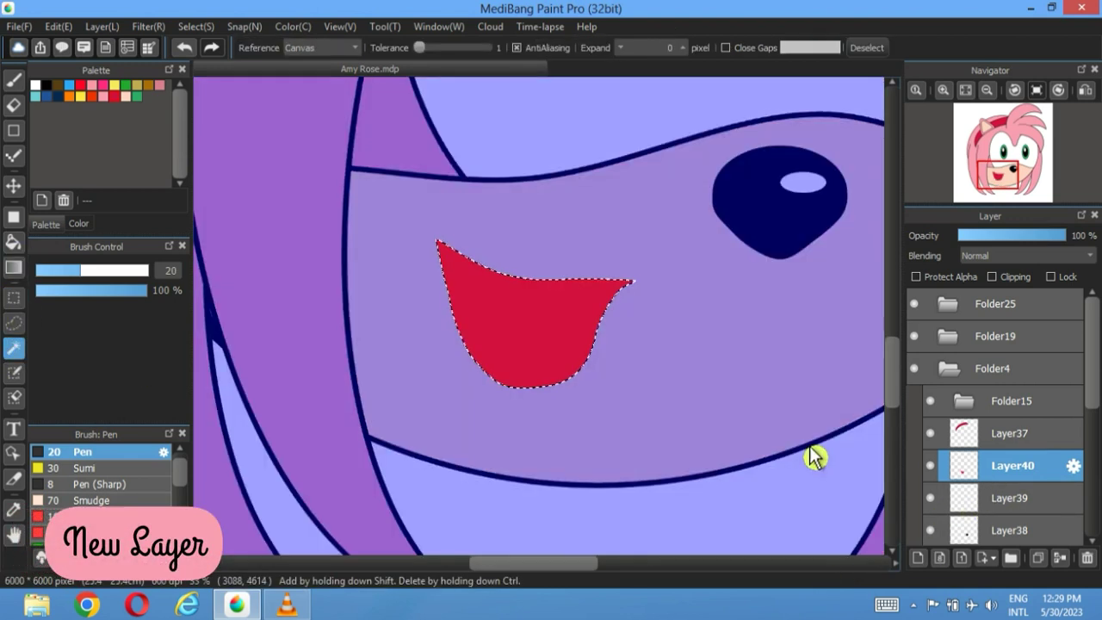
{"action": "left_click", "coordinate": [919, 558]}
- Try a 20 px dark brown selection border around the mouth and undo it
{"action": "left_click", "coordinate": [197, 27]}
{"action": "key", "text": "Escape"}
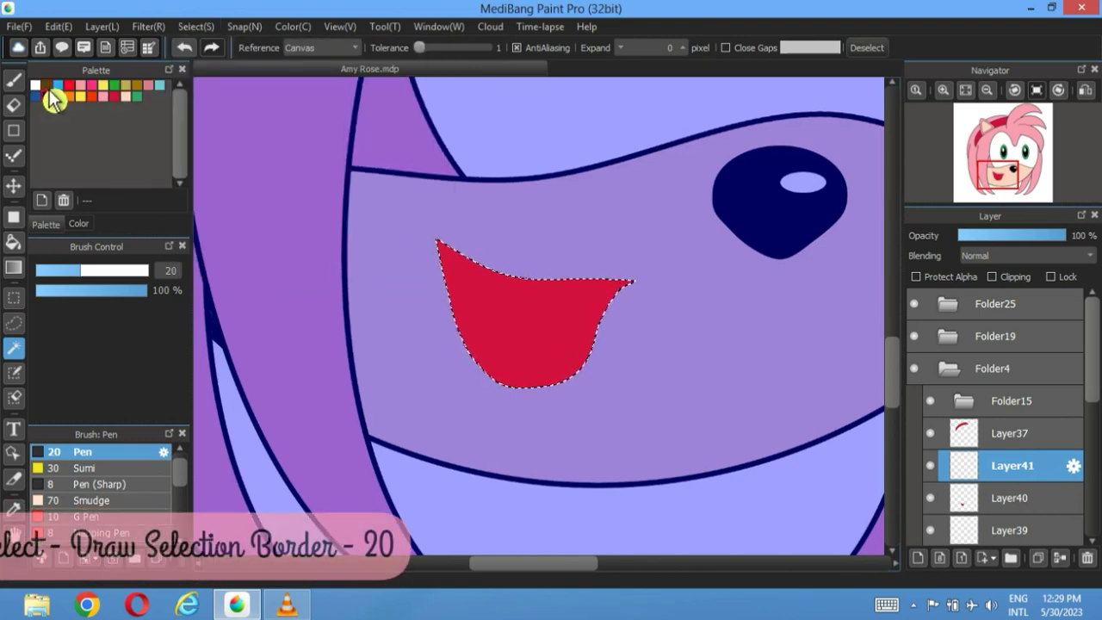
{"action": "left_click", "coordinate": [196, 27]}
{"action": "left_click", "coordinate": [260, 270]}
{"action": "left_click", "coordinate": [598, 366]}
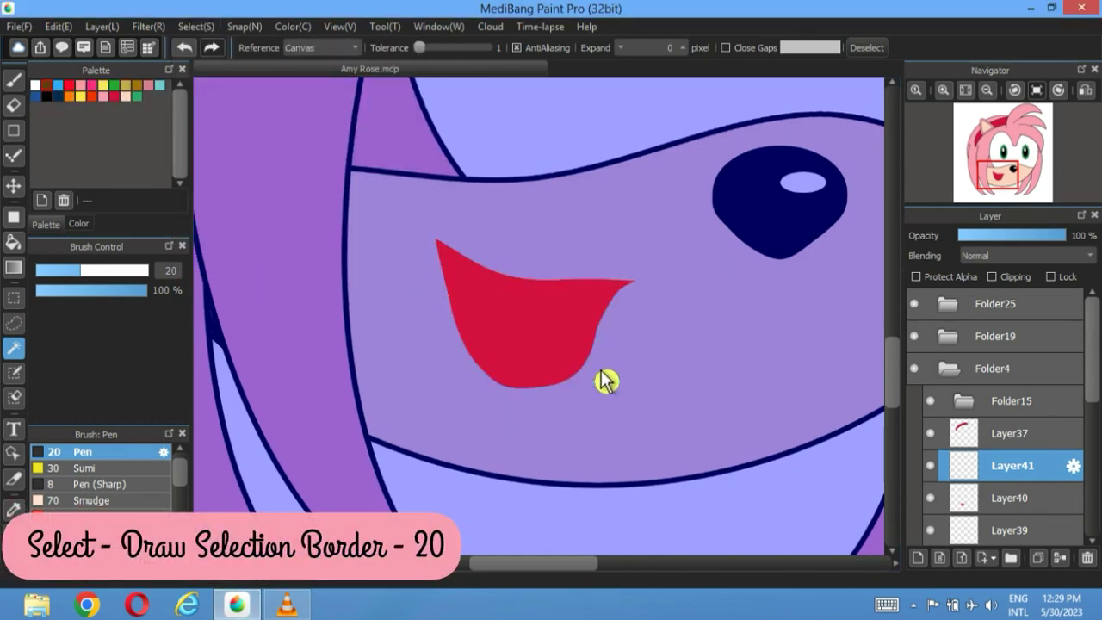
{"action": "left_click", "coordinate": [869, 53]}
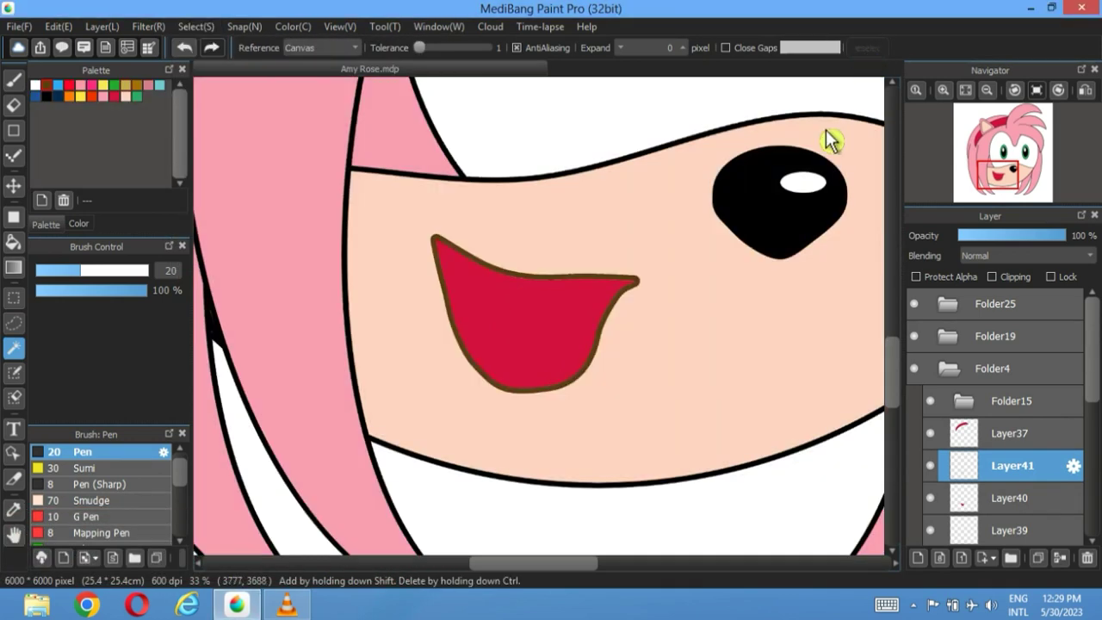
{"action": "left_click", "coordinate": [184, 48]}
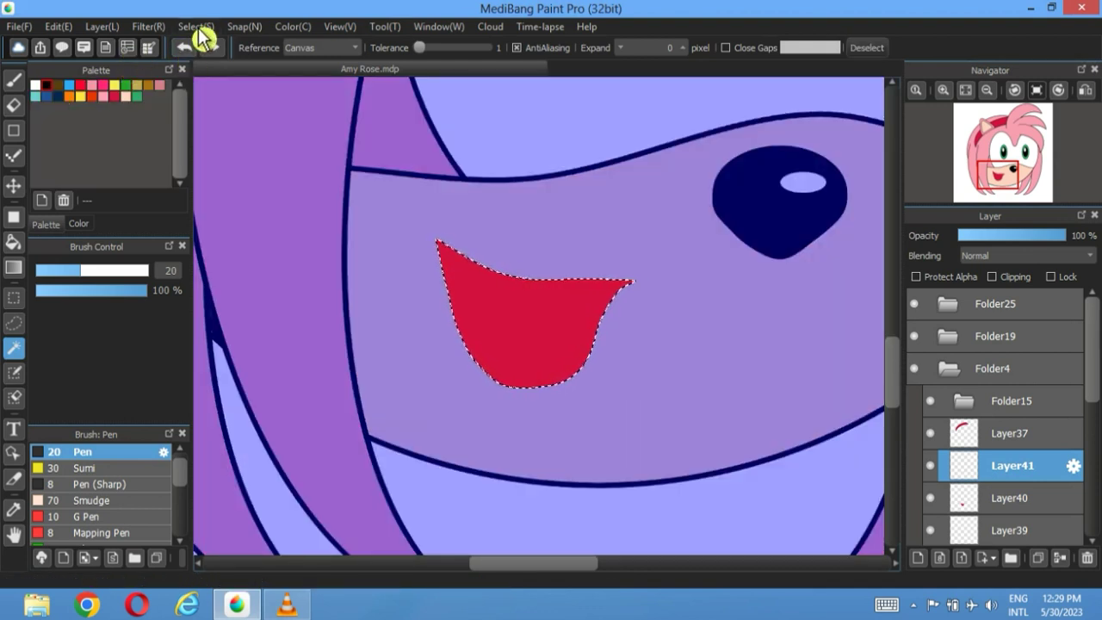
- Draw a 20 px black selection border around the mouth and clear the selection
{"action": "left_click", "coordinate": [197, 27]}
{"action": "left_click", "coordinate": [229, 284]}
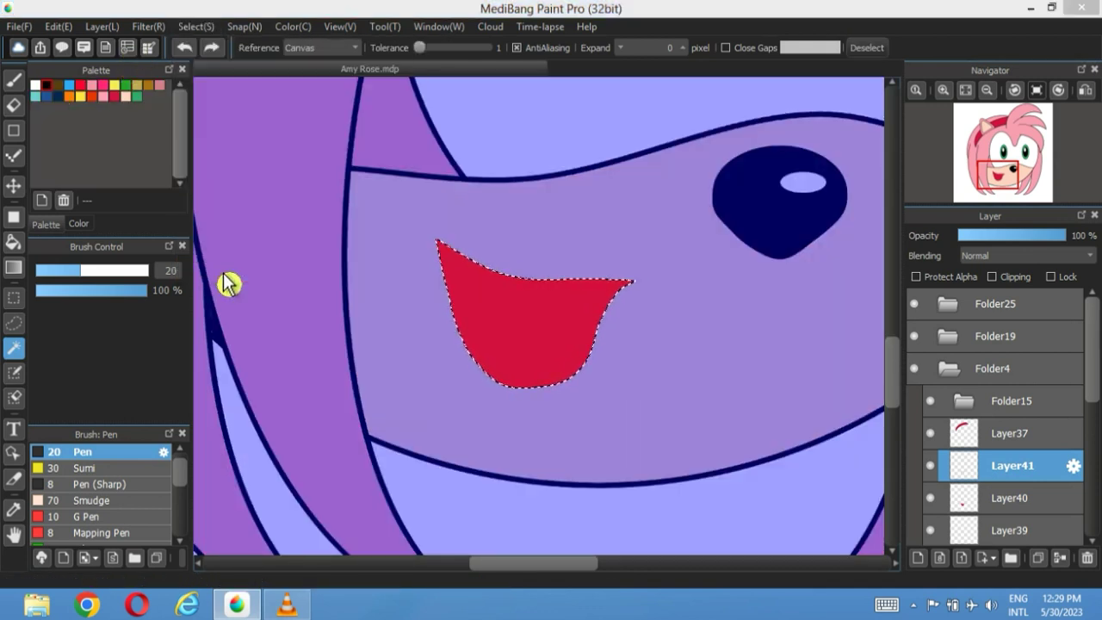
{"action": "left_click", "coordinate": [593, 368]}
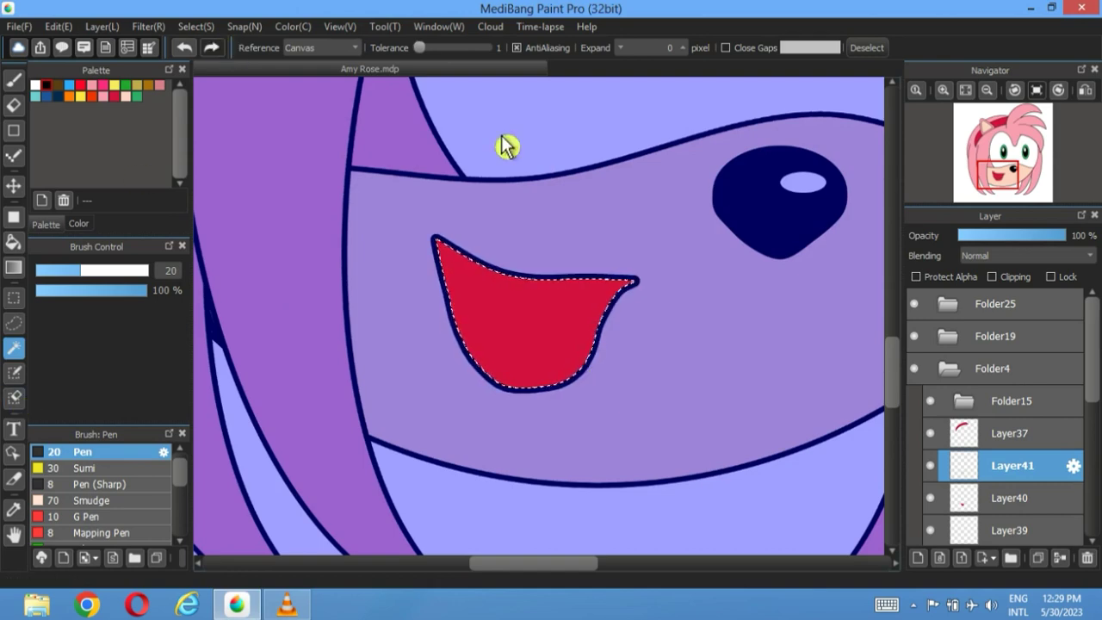
{"action": "key", "text": "ctrl+d"}
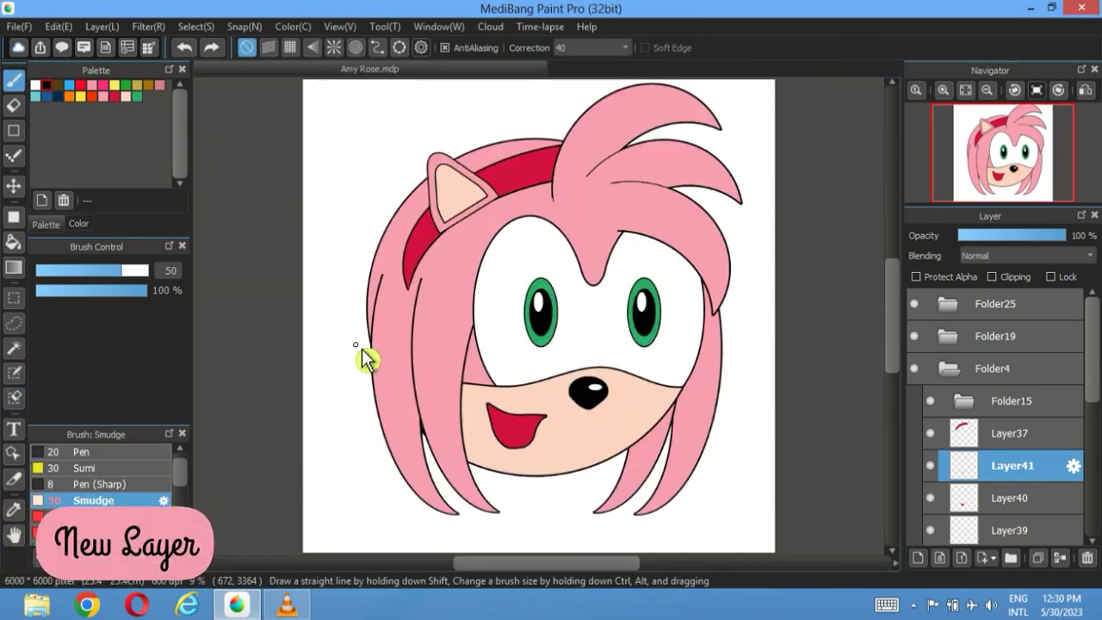
- Add a new layer and draw a short curved black cheek line across the mouth's left corner with the 20 px Pen
{"action": "left_click", "coordinate": [920, 561]}
{"action": "scroll", "coordinate": [439, 397], "scroll_direction": "up", "scroll_amount": 5}
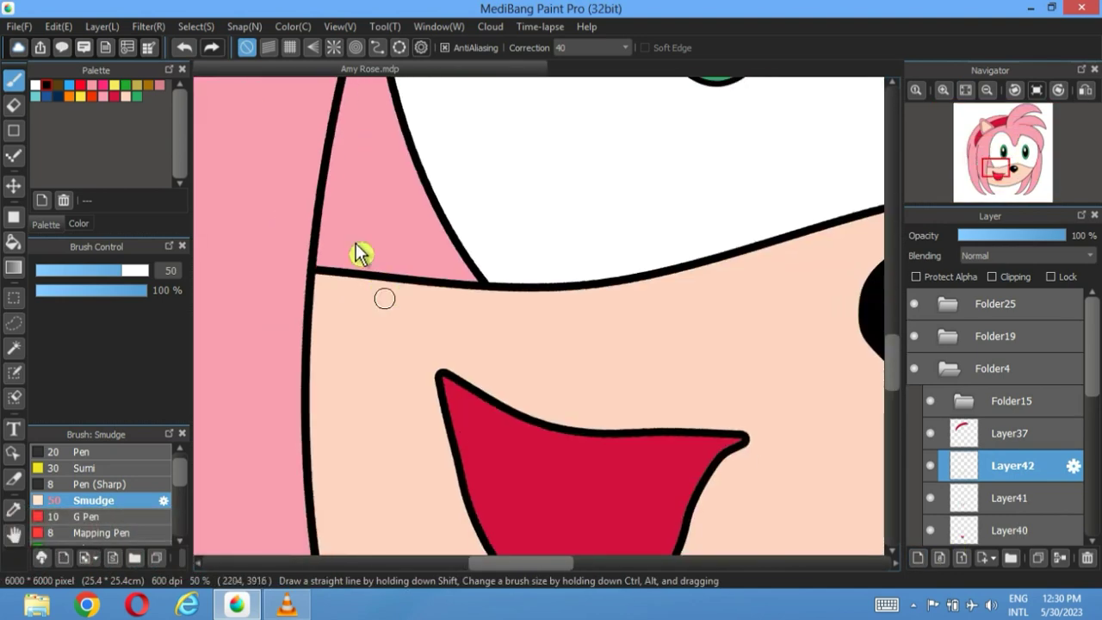
{"action": "left_click_drag", "start_coordinate": [360, 254], "coordinate": [310, 172]}
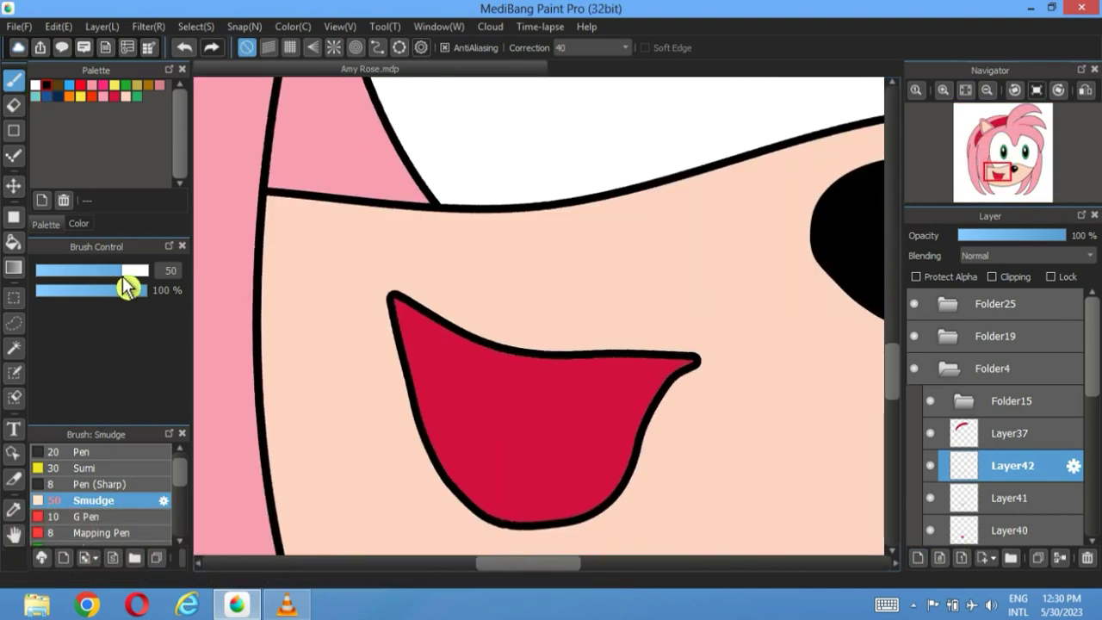
{"action": "left_click", "coordinate": [169, 270]}
{"action": "type", "text": "2"}
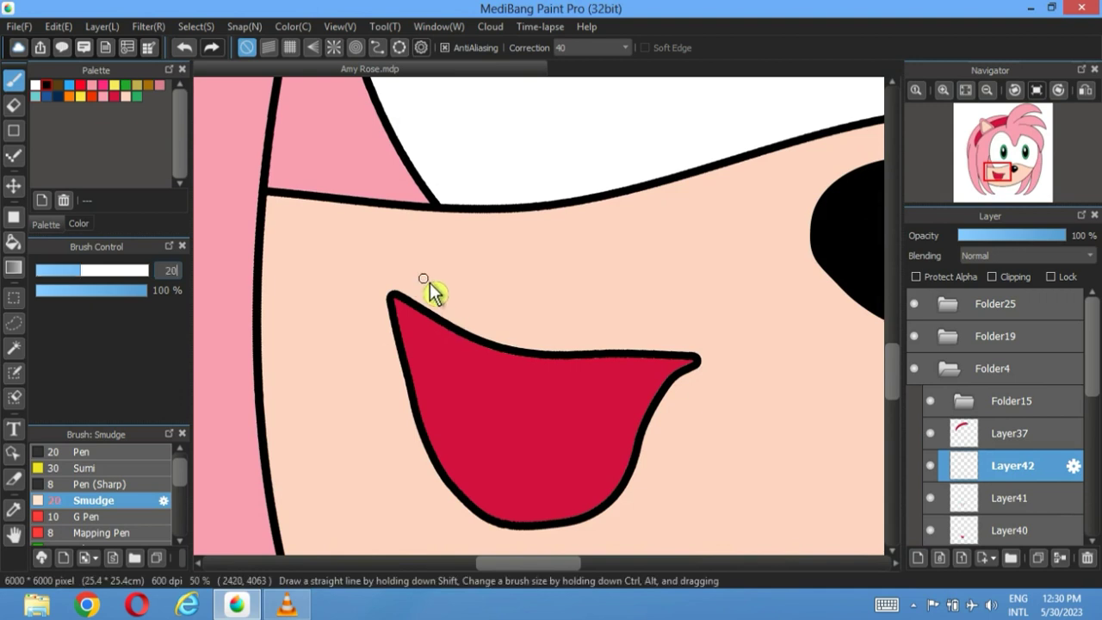
{"action": "left_click", "coordinate": [95, 452]}
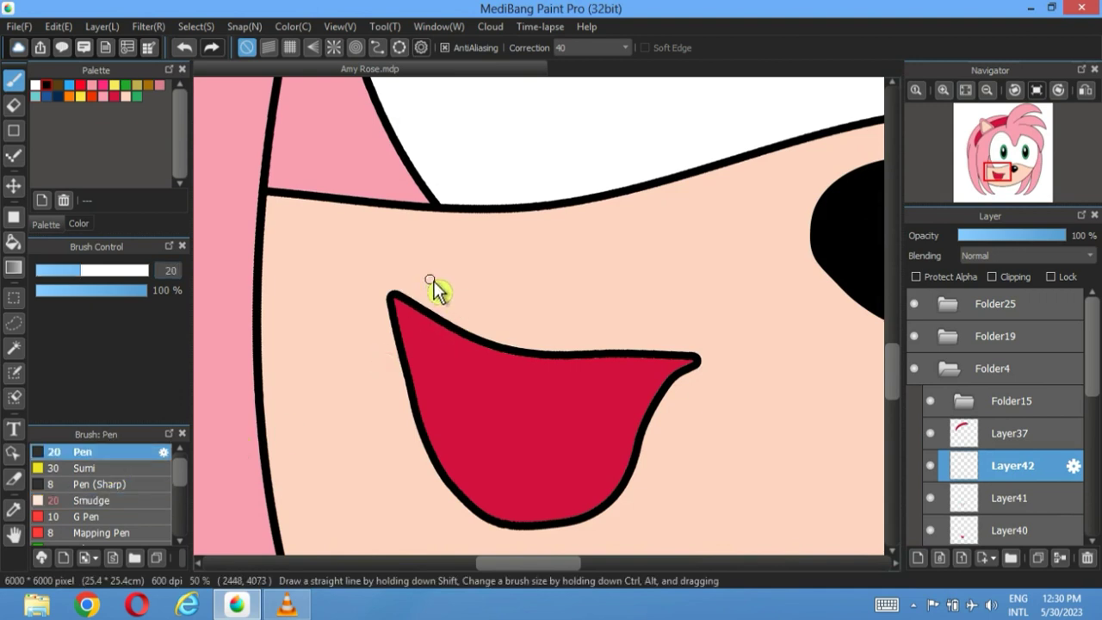
{"action": "left_click_drag", "start_coordinate": [393, 303], "coordinate": [369, 356]}
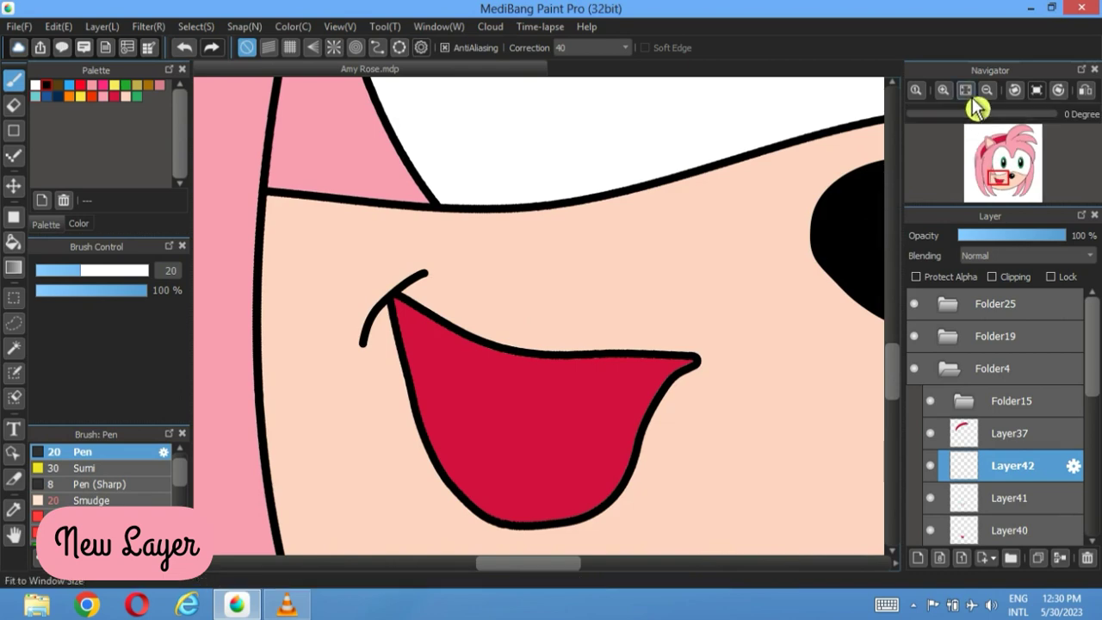
- Add a new layer above the cheek line, try a 20 px black ellipse over the mouth and undo it
{"action": "left_click", "coordinate": [971, 94]}
{"action": "left_click", "coordinate": [918, 557]}
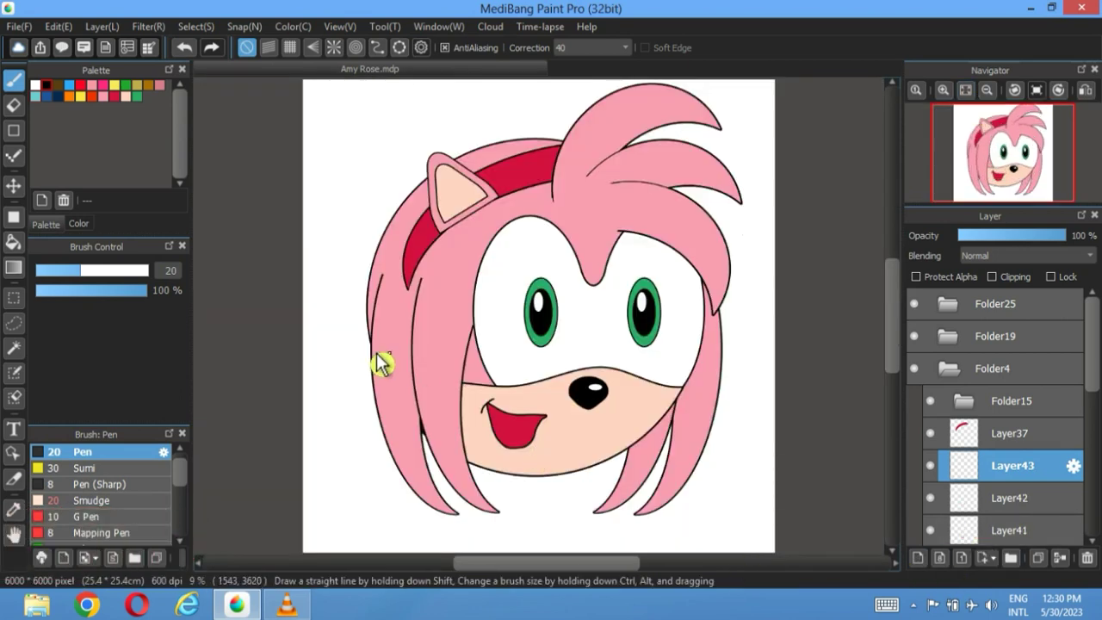
{"action": "left_click", "coordinate": [12, 130]}
{"action": "scroll", "coordinate": [551, 386], "scroll_direction": "up", "scroll_amount": 5}
{"action": "scroll", "coordinate": [500, 345], "scroll_direction": "down", "scroll_amount": 3}
{"action": "scroll", "coordinate": [546, 214], "scroll_direction": "up", "scroll_amount": 2}
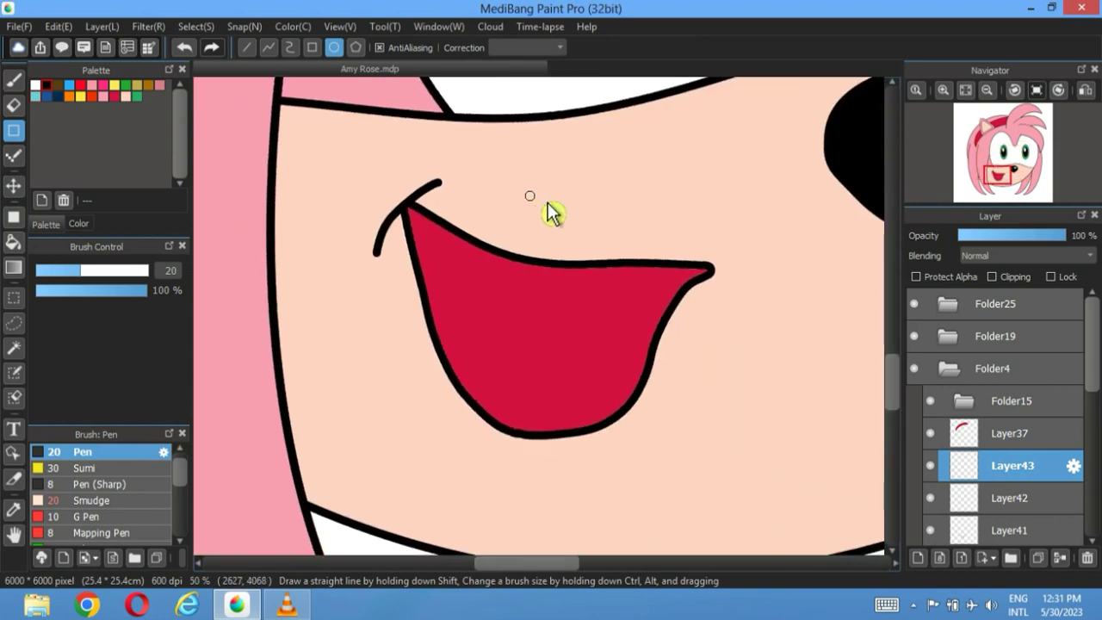
{"action": "left_click_drag", "start_coordinate": [612, 186], "coordinate": [290, 488]}
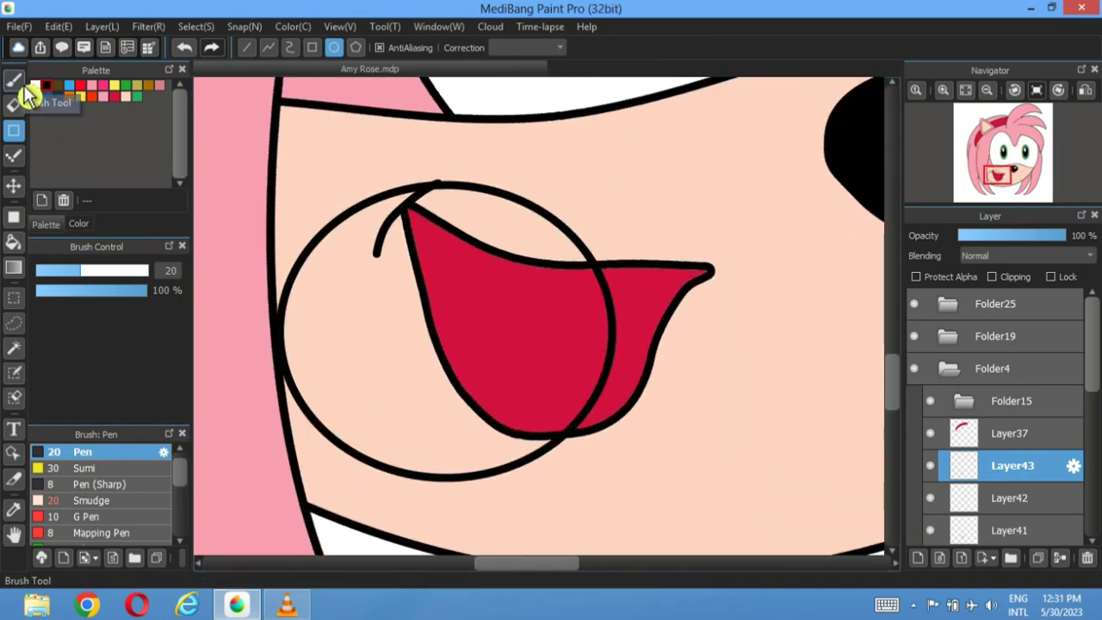
{"action": "left_click", "coordinate": [183, 47]}
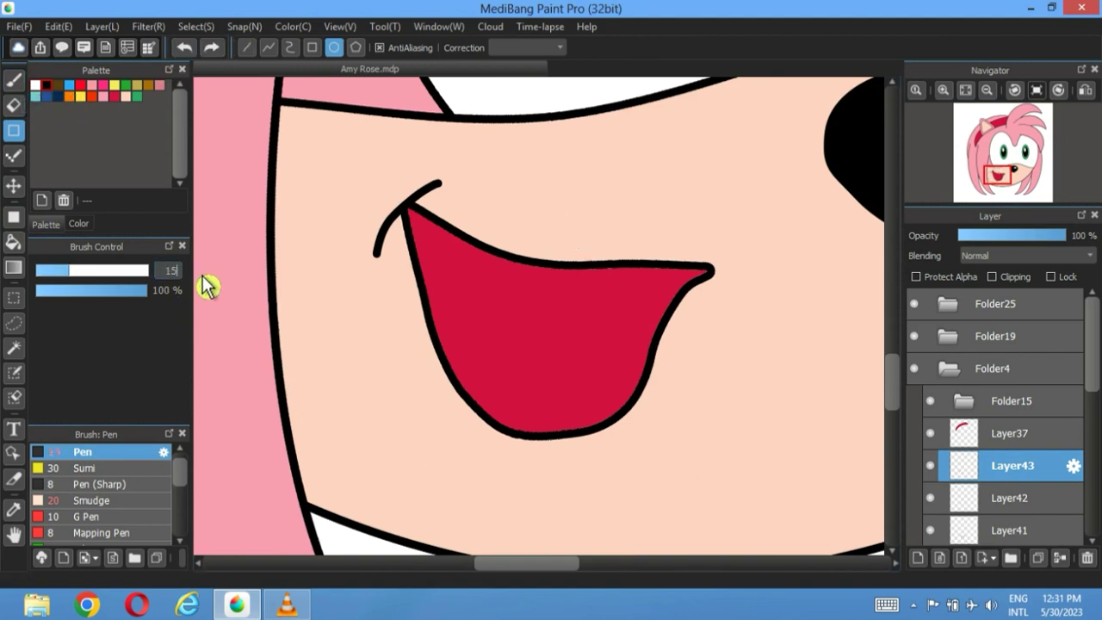
- Draw a 15 px black ellipse over the mouth and move it so its arc crosses the mouth's right side
{"action": "left_click_drag", "start_coordinate": [708, 177], "coordinate": [333, 480]}
{"action": "left_click", "coordinate": [15, 185]}
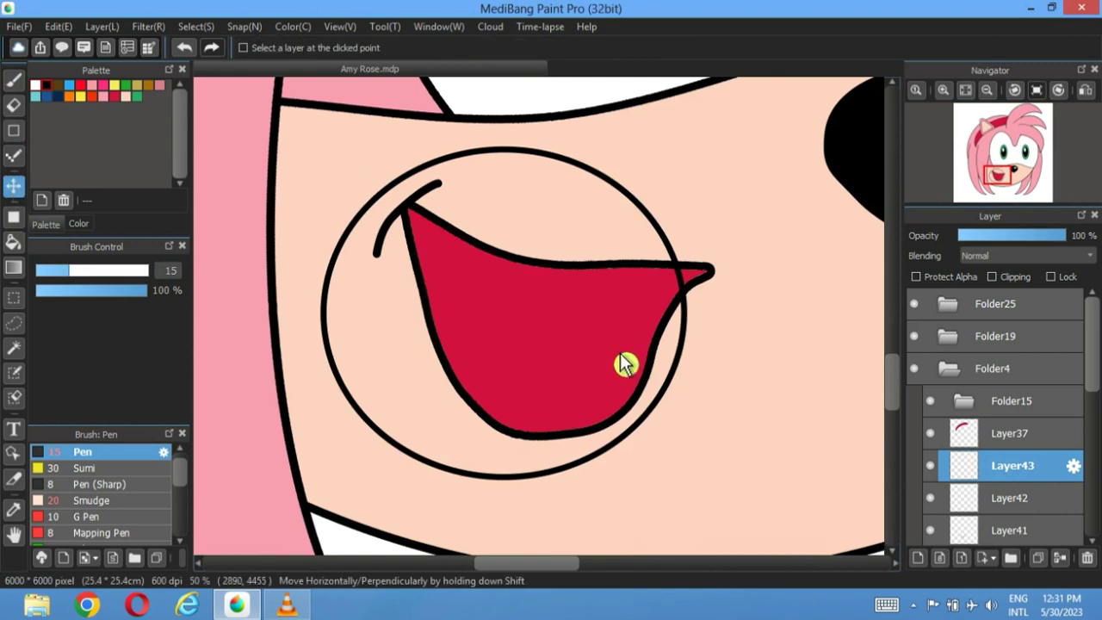
{"action": "left_click_drag", "start_coordinate": [623, 364], "coordinate": [585, 389]}
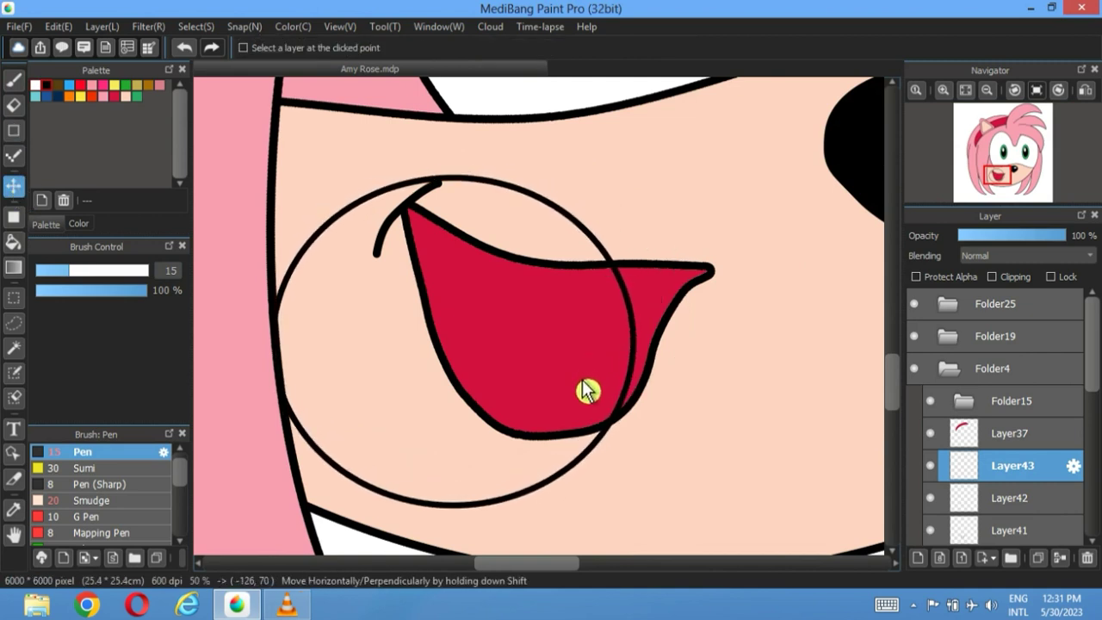
{"action": "left_click_drag", "start_coordinate": [561, 226], "coordinate": [569, 278]}
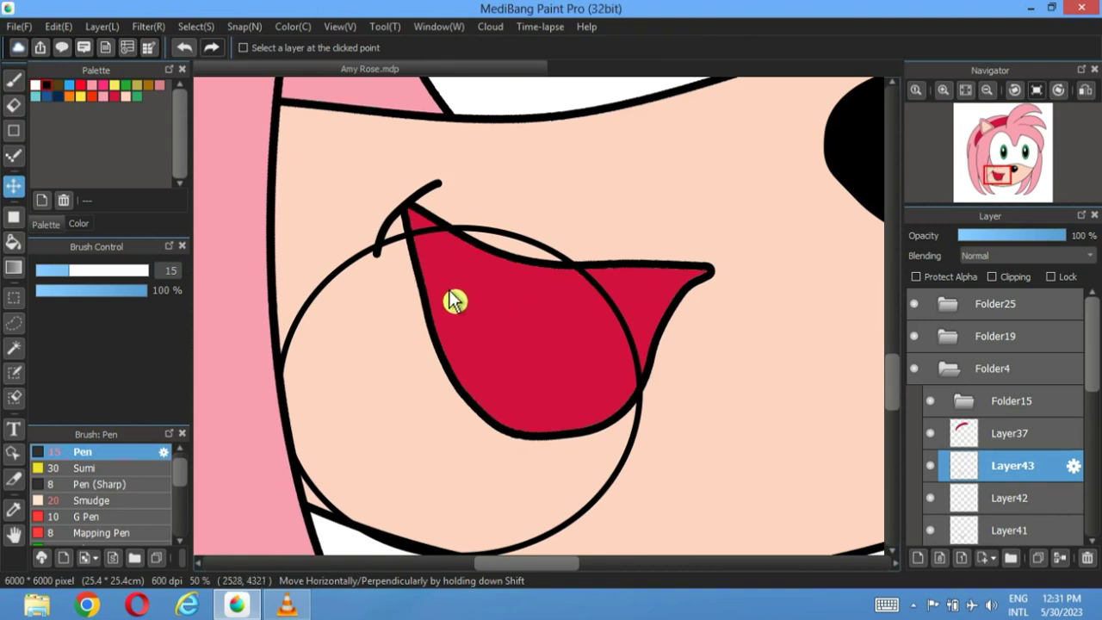
- Erase the parts of the ellipse outside the mouth, keeping only the tongue curve inside it
{"action": "left_click", "coordinate": [21, 110]}
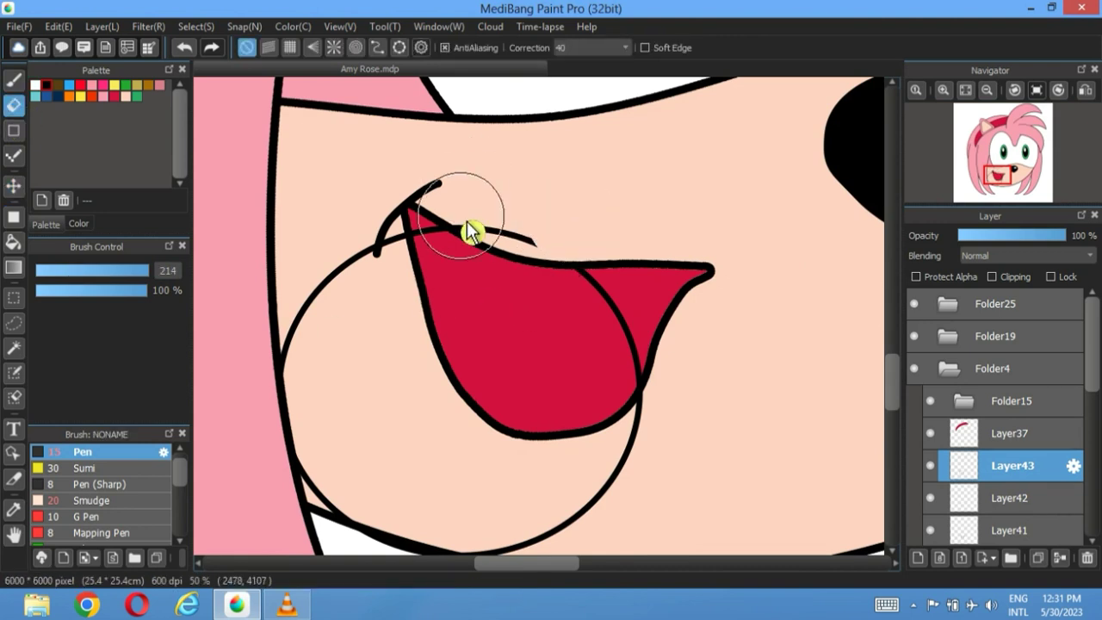
{"action": "left_click_drag", "start_coordinate": [578, 234], "coordinate": [468, 234]}
{"action": "left_click", "coordinate": [681, 436]}
{"action": "left_click_drag", "start_coordinate": [594, 515], "coordinate": [642, 438]}
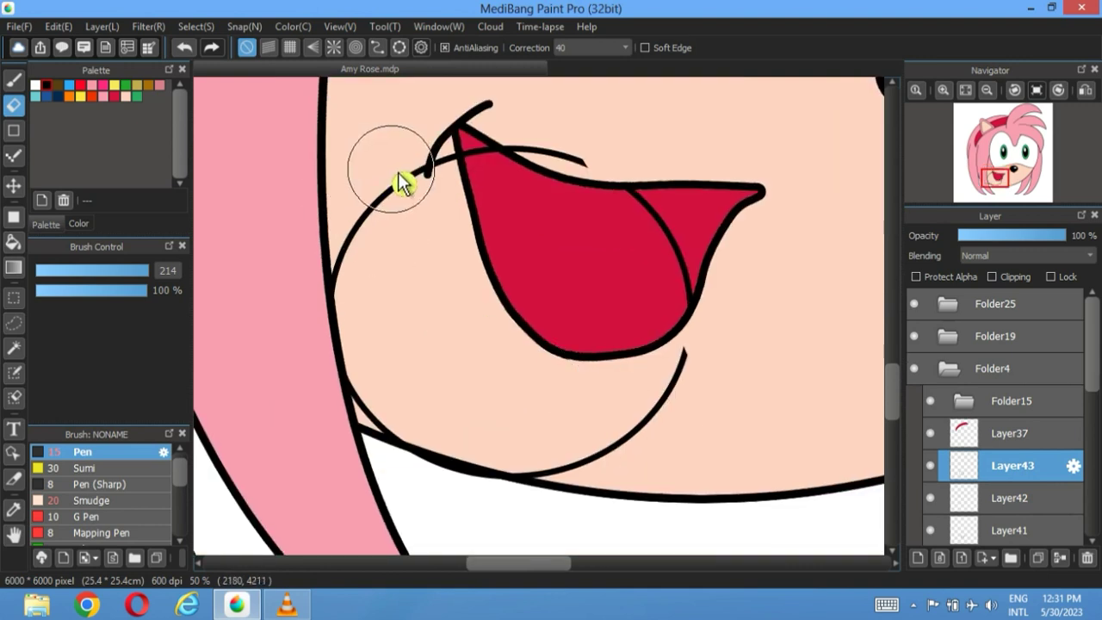
{"action": "mouse_move", "coordinate": [570, 163]}
{"action": "left_mouse_down"}
{"action": "mouse_move", "coordinate": [334, 368]}
{"action": "mouse_move", "coordinate": [344, 394]}
{"action": "mouse_move", "coordinate": [654, 446]}
{"action": "mouse_move", "coordinate": [708, 398]}
{"action": "mouse_move", "coordinate": [680, 401]}
{"action": "left_mouse_up"}
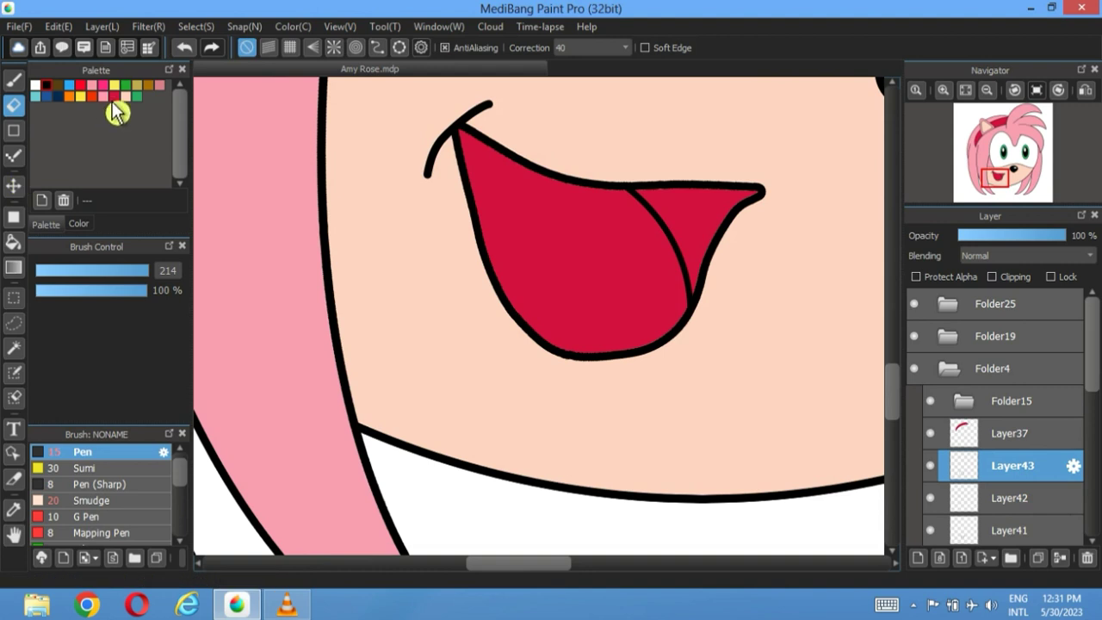
- Fill the tongue area of the mouth, left of the curve, with pink
{"action": "left_click", "coordinate": [13, 244]}
{"action": "left_click", "coordinate": [603, 261]}
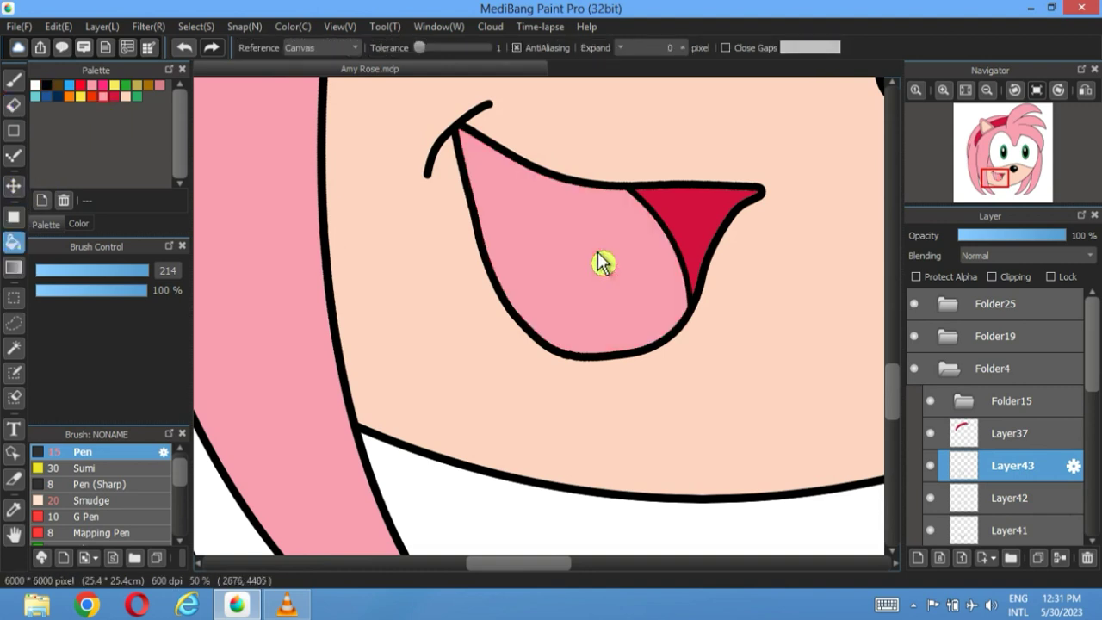
{"action": "left_click", "coordinate": [972, 95]}
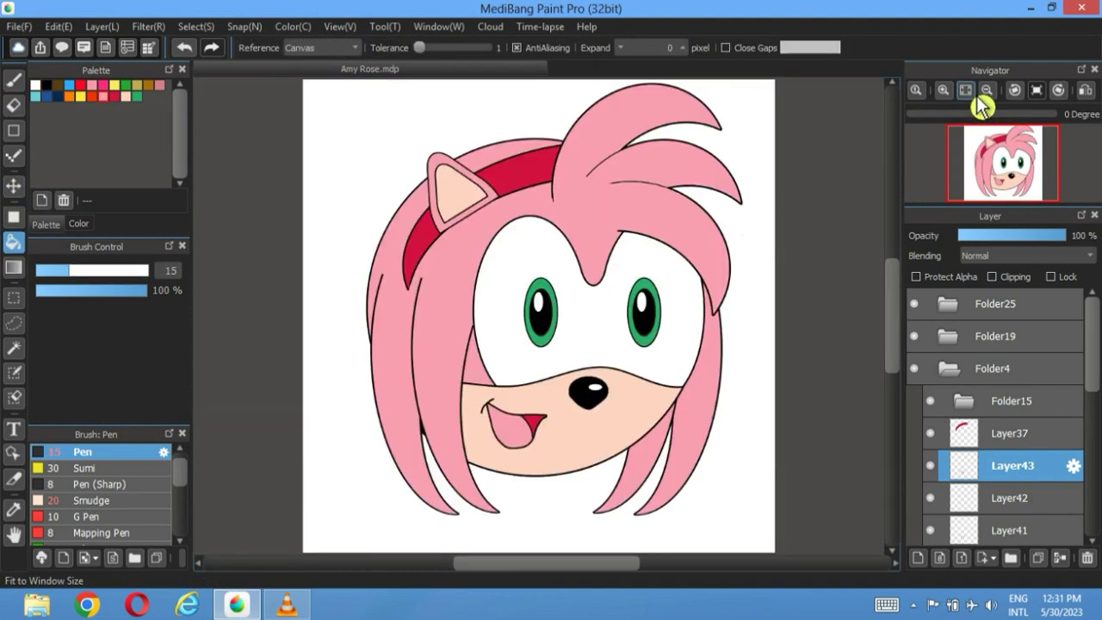
- Duplicate the white eye shape on Layer12 and move the copy about 21 px right and 62 px down
{"action": "scroll", "coordinate": [963, 461], "scroll_direction": "down", "scroll_amount": 8}
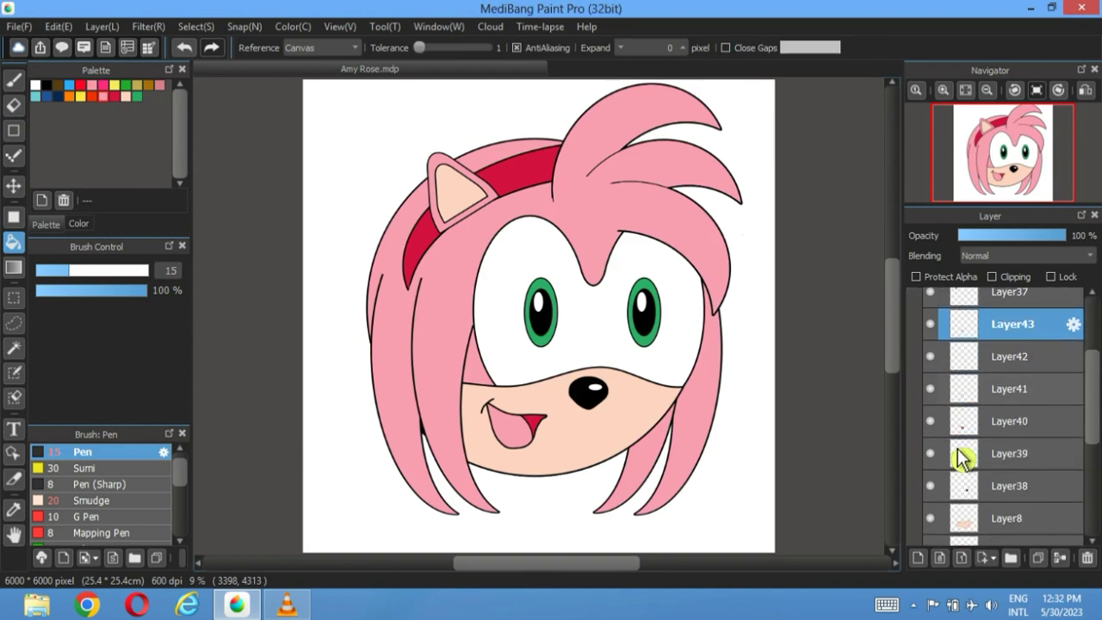
{"action": "left_click", "coordinate": [1012, 496]}
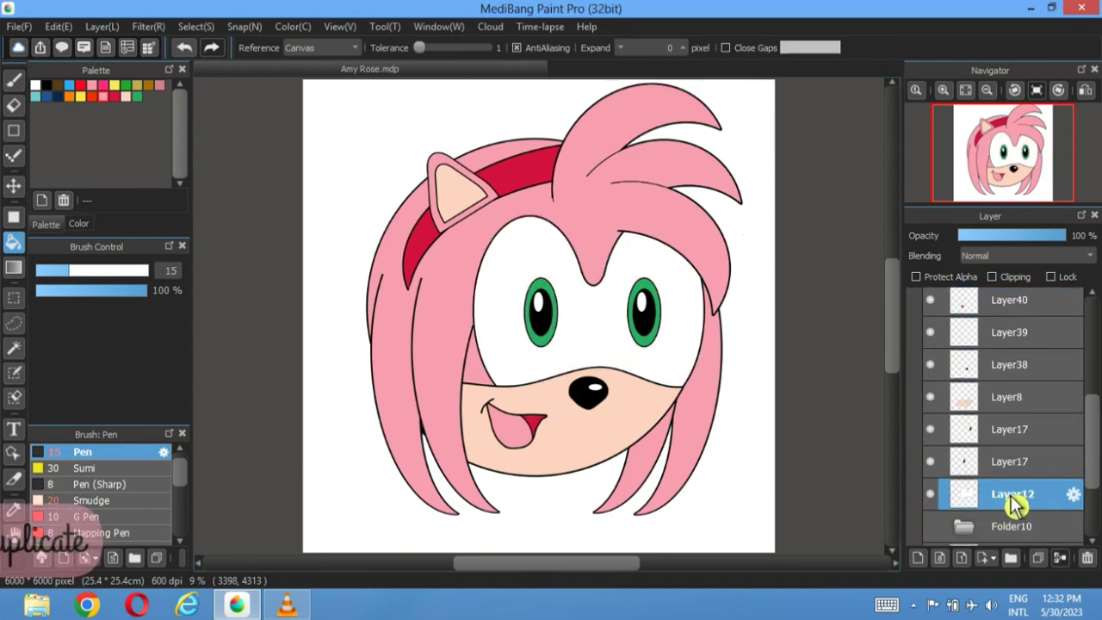
{"action": "left_click", "coordinate": [1038, 558]}
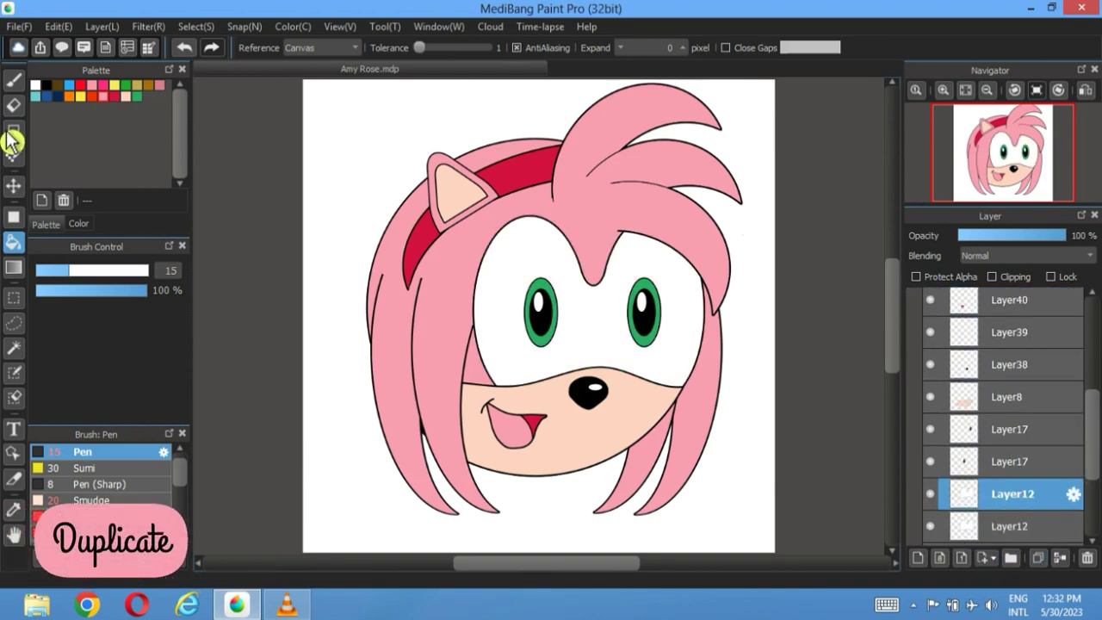
{"action": "left_click", "coordinate": [13, 185]}
{"action": "left_click_drag", "start_coordinate": [561, 299], "coordinate": [576, 293]}
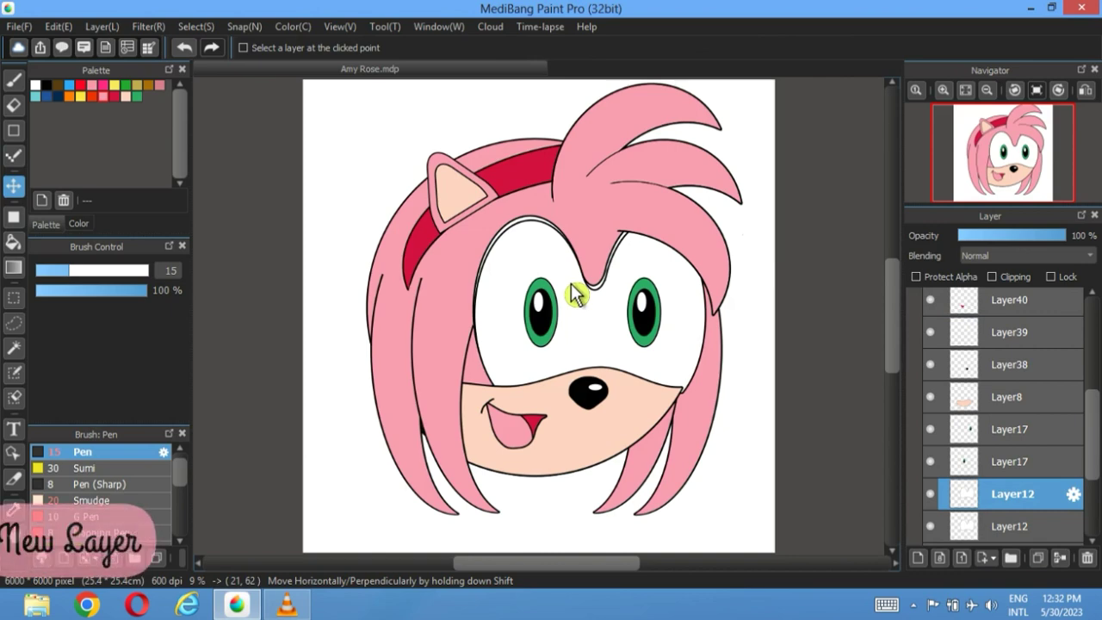
- Add a new layer above the eye copy and fill the gap between the two left eye outlines with black
{"action": "left_click", "coordinate": [919, 558]}
{"action": "scroll", "coordinate": [515, 282], "scroll_direction": "up", "scroll_amount": 3}
{"action": "scroll", "coordinate": [515, 283], "scroll_direction": "up", "scroll_amount": 3}
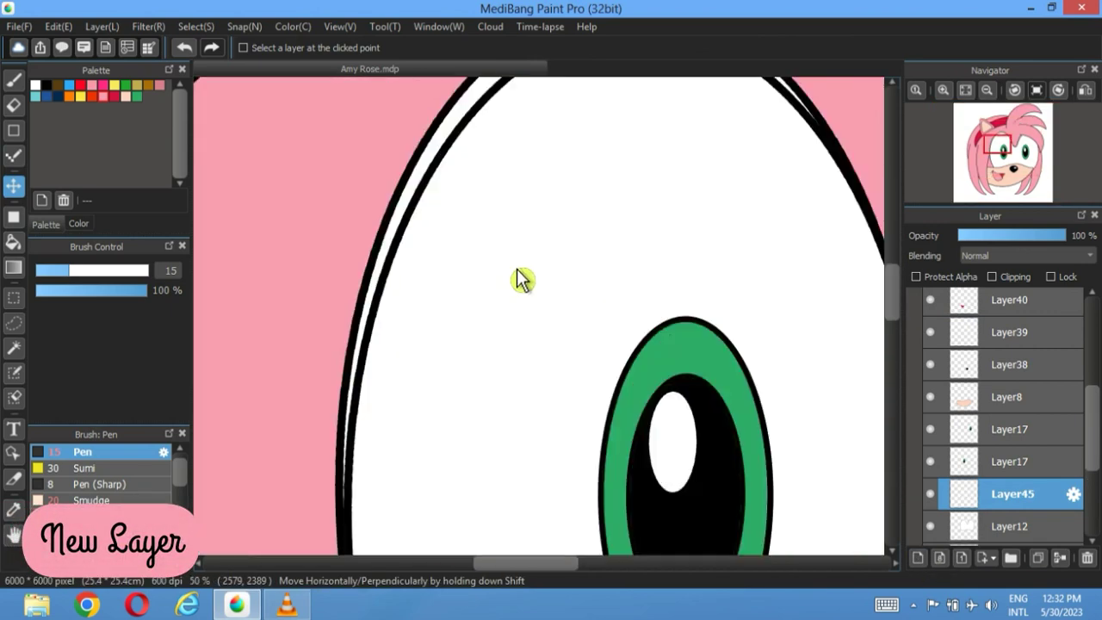
{"action": "scroll", "coordinate": [520, 278], "scroll_direction": "down", "scroll_amount": 2}
{"action": "left_click", "coordinate": [13, 241]}
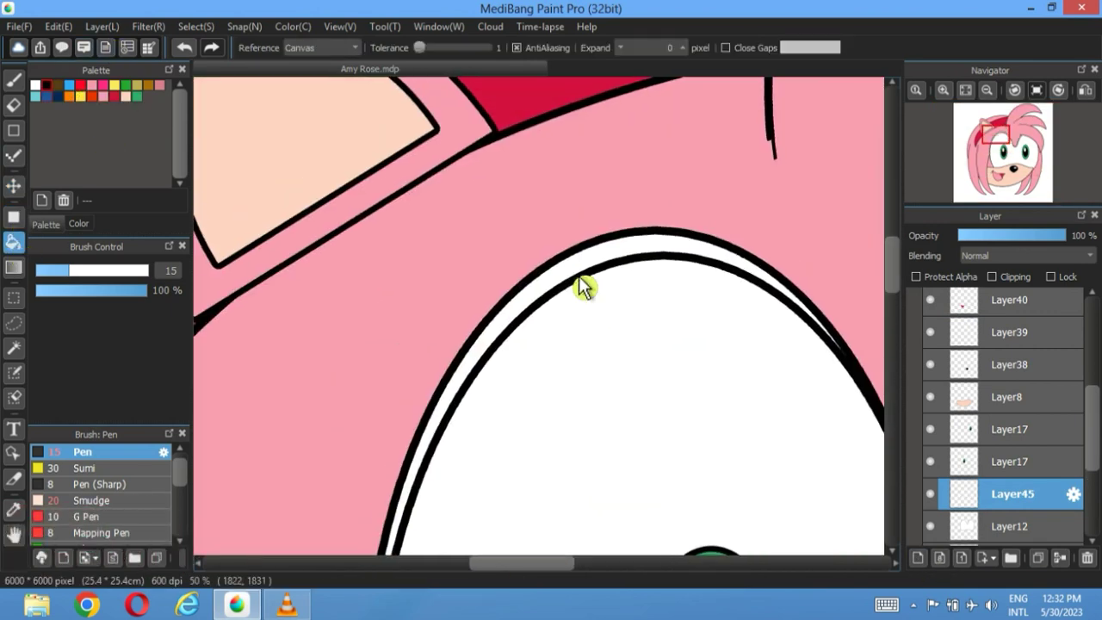
{"action": "left_click", "coordinate": [603, 274]}
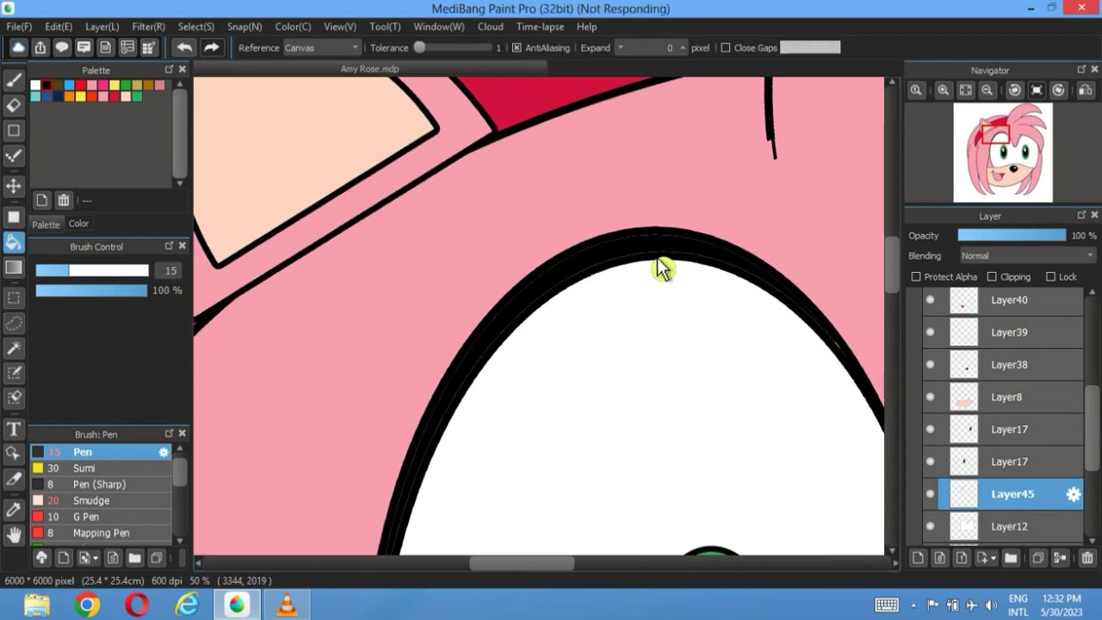
- Fill the remaining gap between the doubled outlines around the forehead point and the right eye's inner edge with black
{"action": "left_click", "coordinate": [968, 93]}
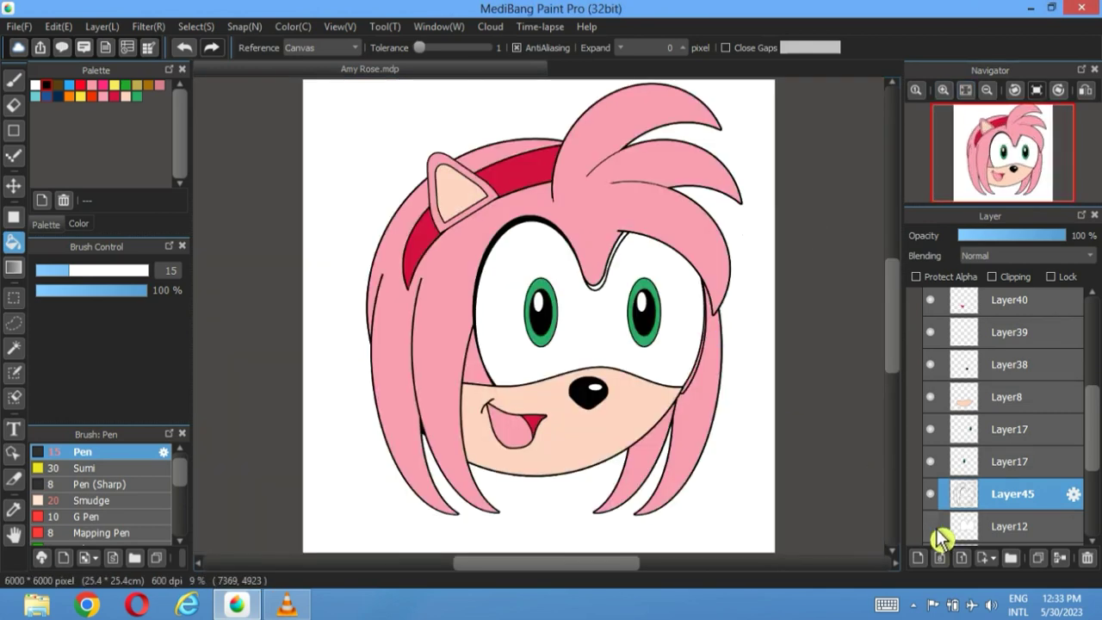
{"action": "scroll", "coordinate": [652, 325], "scroll_direction": "up", "scroll_amount": 4}
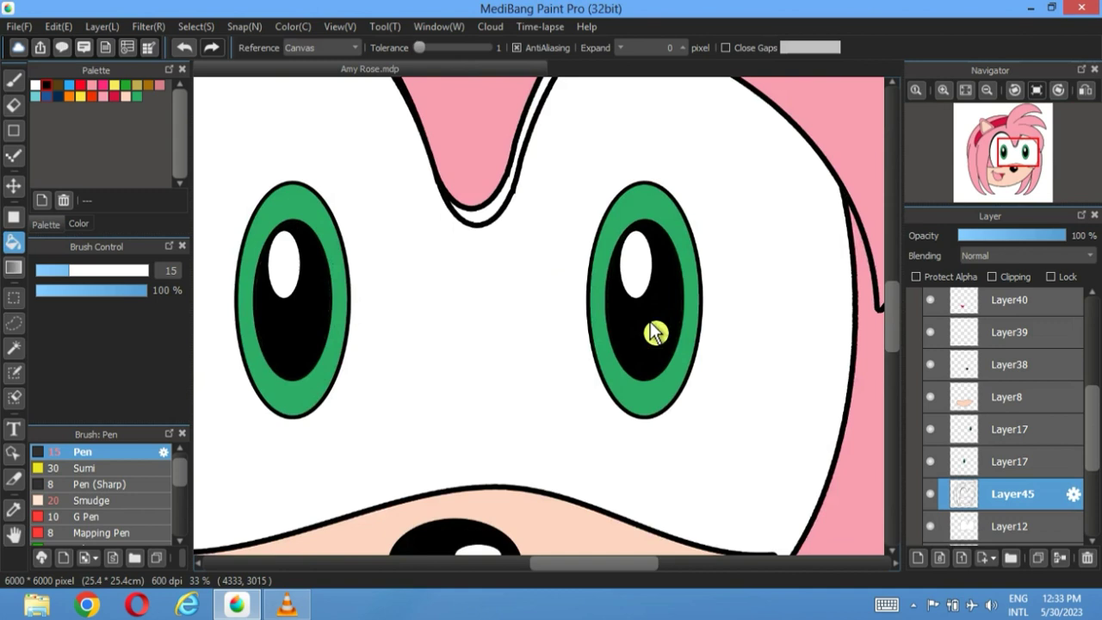
{"action": "scroll", "coordinate": [548, 296], "scroll_direction": "up", "scroll_amount": 5}
{"action": "left_click", "coordinate": [543, 289]}
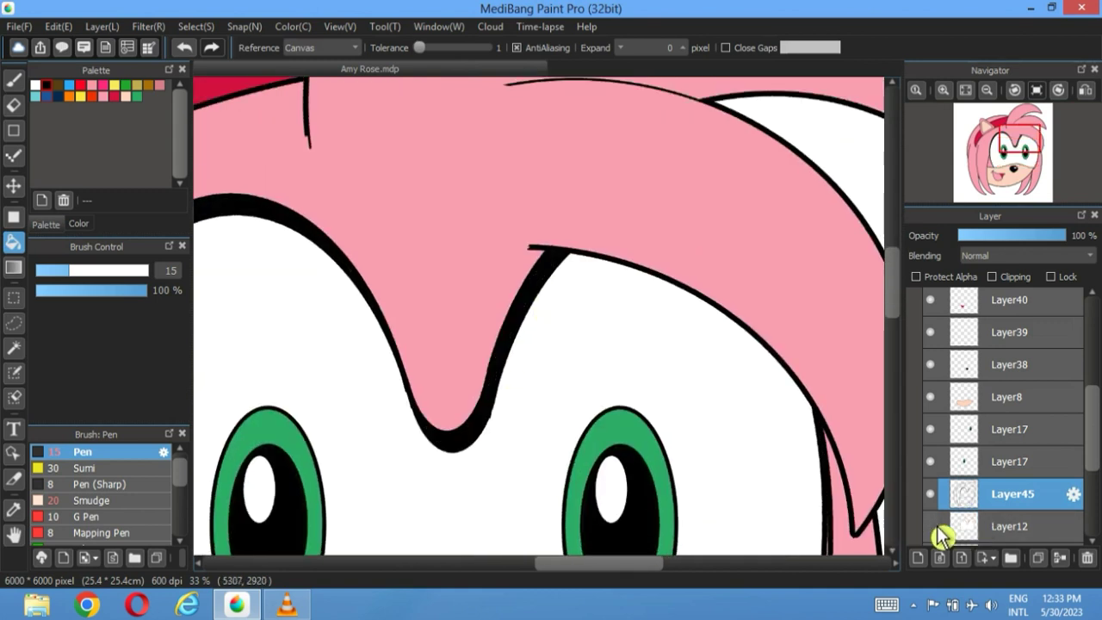
{"action": "left_click", "coordinate": [976, 91]}
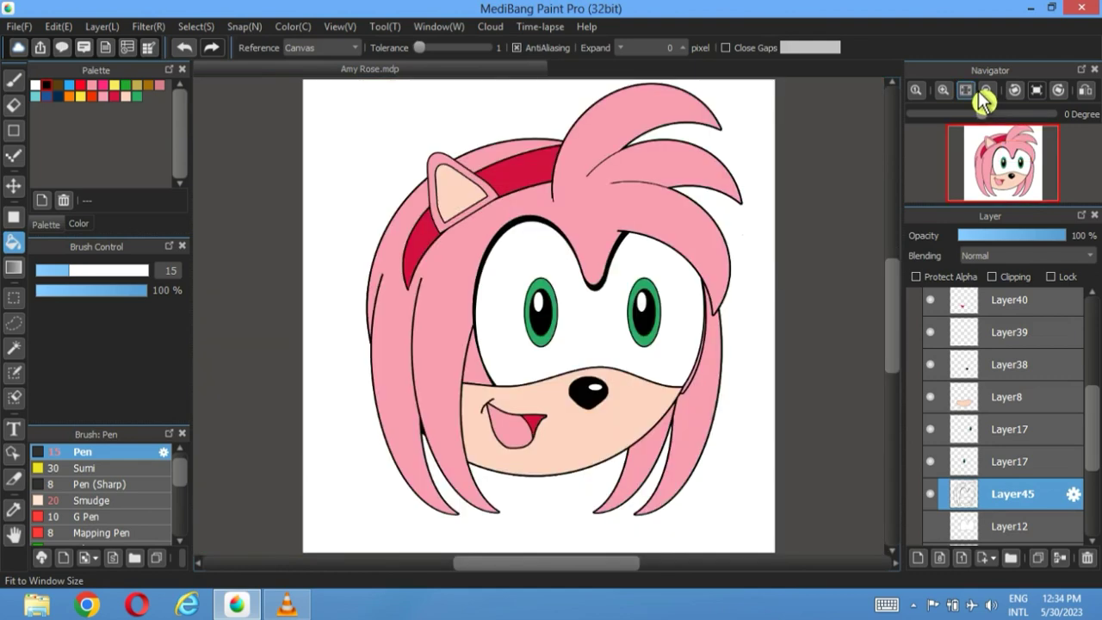
- Erase the thick black fill around the tip of the forehead point on Layer45, tapering both upper eyelid lines
{"action": "scroll", "coordinate": [652, 370], "scroll_direction": "up", "scroll_amount": 3}
{"action": "scroll", "coordinate": [497, 328], "scroll_direction": "up", "scroll_amount": 2}
{"action": "scroll", "coordinate": [258, 215], "scroll_direction": "up", "scroll_amount": 2}
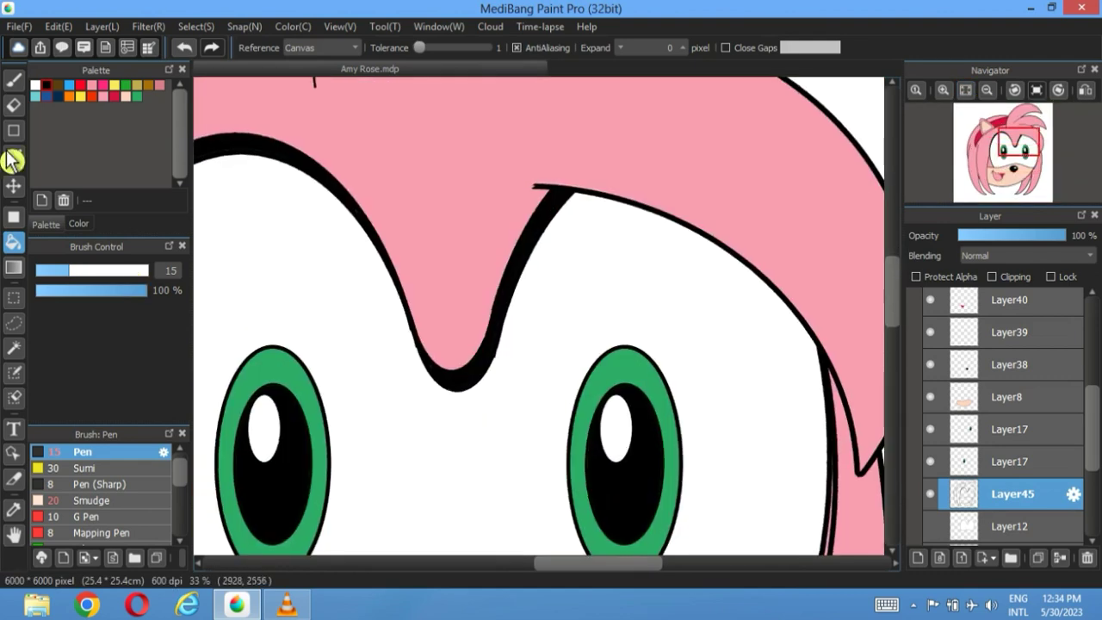
{"action": "left_click", "coordinate": [26, 103]}
{"action": "mouse_move", "coordinate": [541, 328]}
{"action": "left_mouse_down"}
{"action": "mouse_move", "coordinate": [514, 379]}
{"action": "mouse_move", "coordinate": [478, 387]}
{"action": "left_mouse_up"}
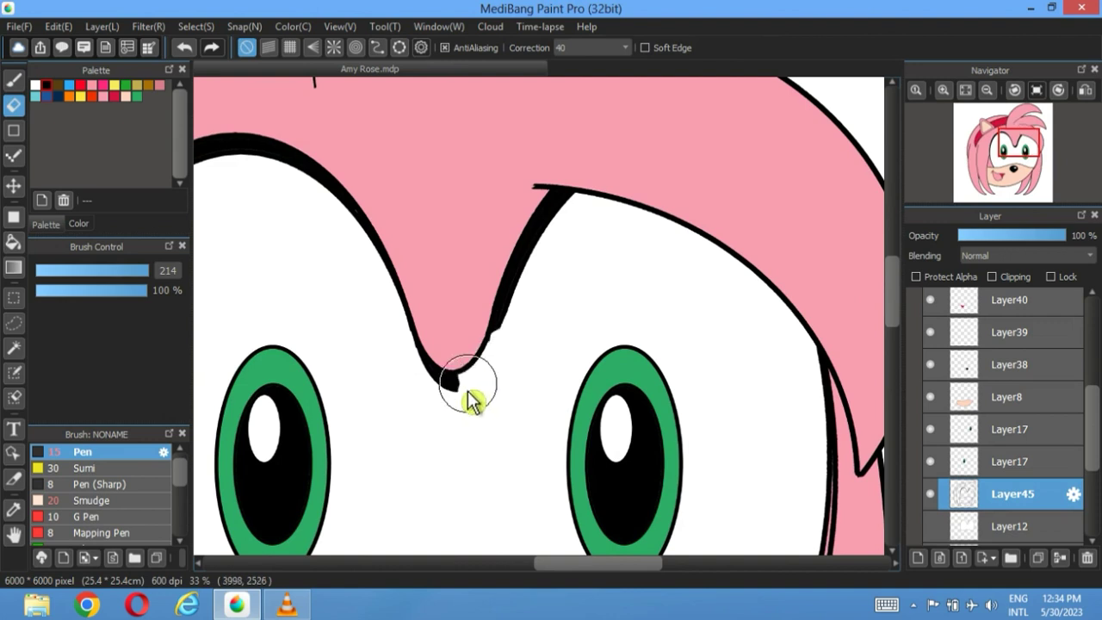
{"action": "key", "text": "ctrl+z"}
{"action": "left_click_drag", "start_coordinate": [466, 390], "coordinate": [553, 328]}
{"action": "left_click", "coordinate": [186, 48]}
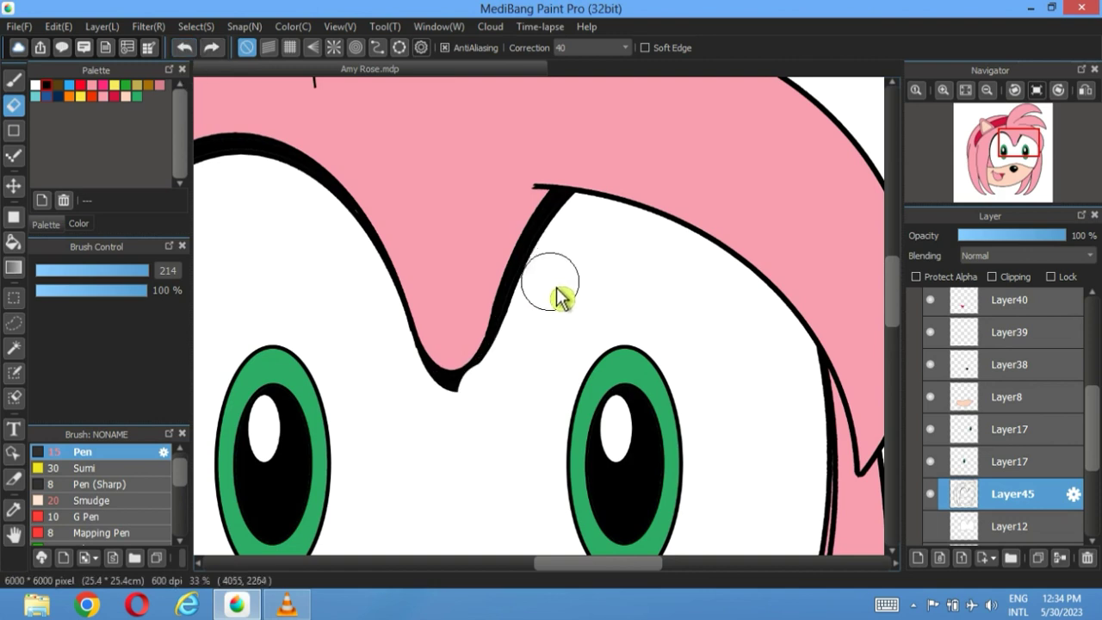
{"action": "mouse_move", "coordinate": [502, 390]}
{"action": "left_mouse_down"}
{"action": "mouse_move", "coordinate": [479, 367]}
{"action": "mouse_move", "coordinate": [491, 365]}
{"action": "mouse_move", "coordinate": [419, 369]}
{"action": "left_mouse_up"}
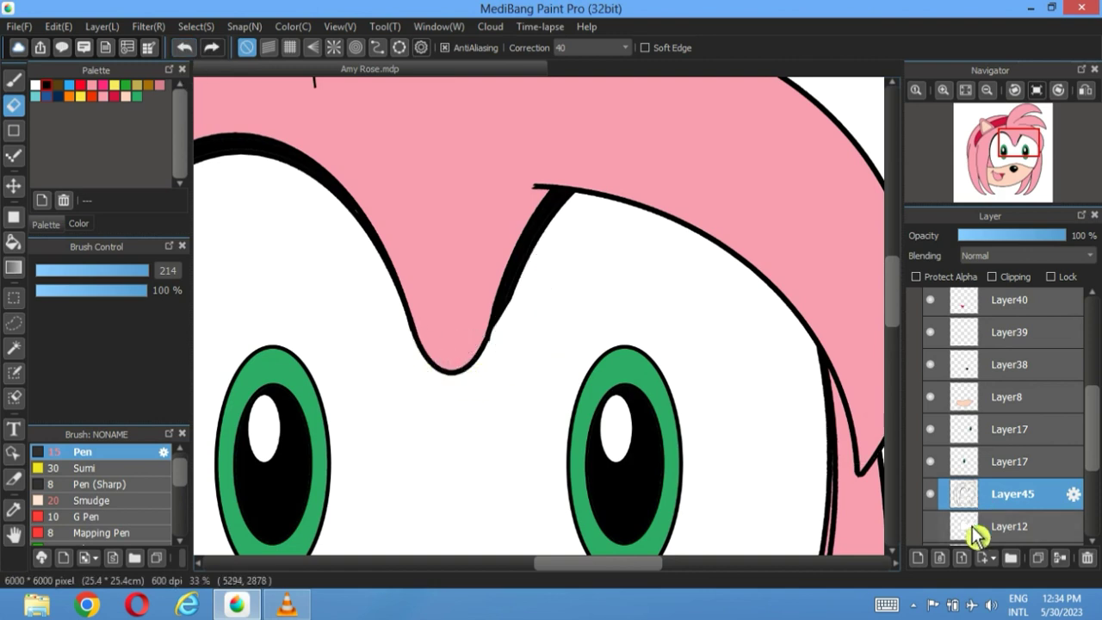
- Toggle the visibility of Layer45 to compare the eyes with and without the thick eyelid lines
{"action": "left_click", "coordinate": [932, 495]}
{"action": "left_click", "coordinate": [932, 495]}
{"action": "left_click", "coordinate": [932, 495]}
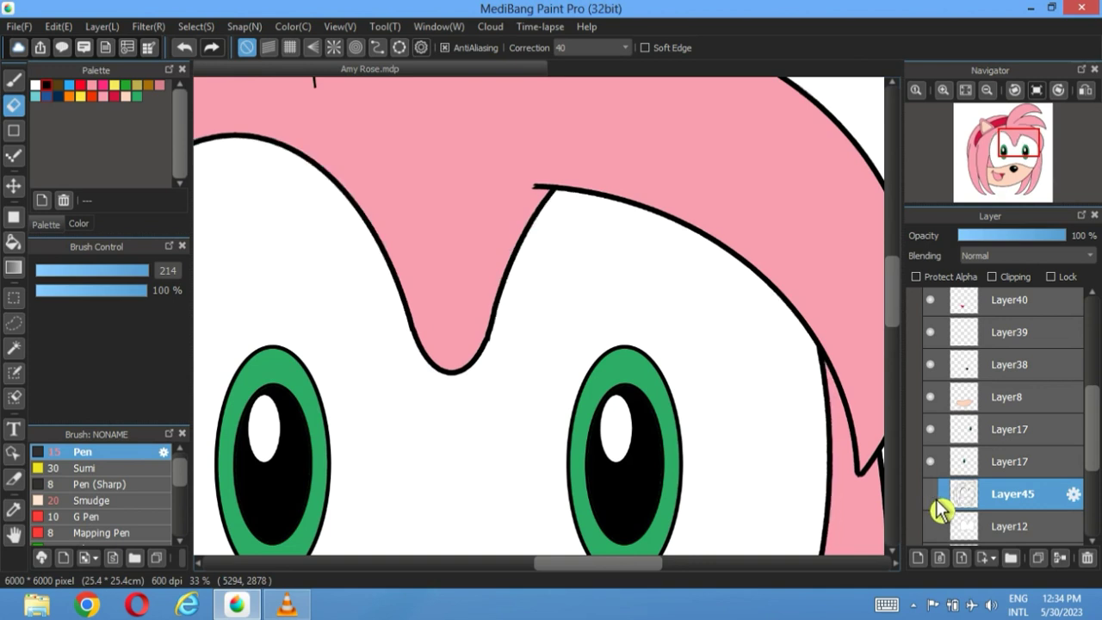
{"action": "left_click", "coordinate": [932, 495]}
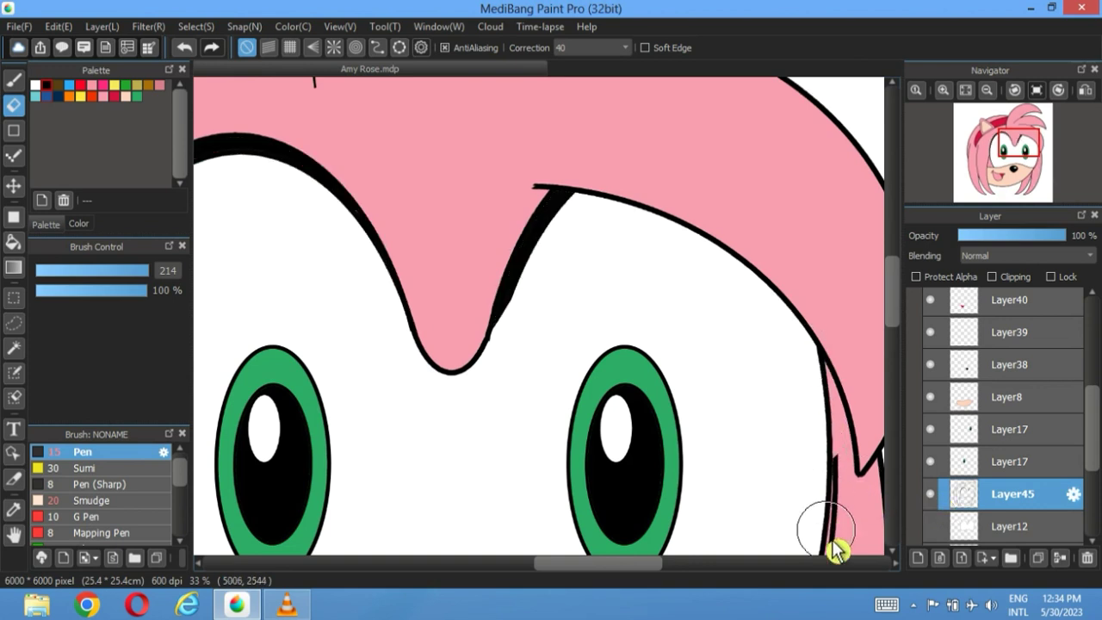
- Hide both Layer12 shapes, Folder10, Layer5 and Folder15 to expose the eyelid lines
{"action": "scroll", "coordinate": [996, 480], "scroll_direction": "down", "scroll_amount": 3}
{"action": "left_click", "coordinate": [932, 398]}
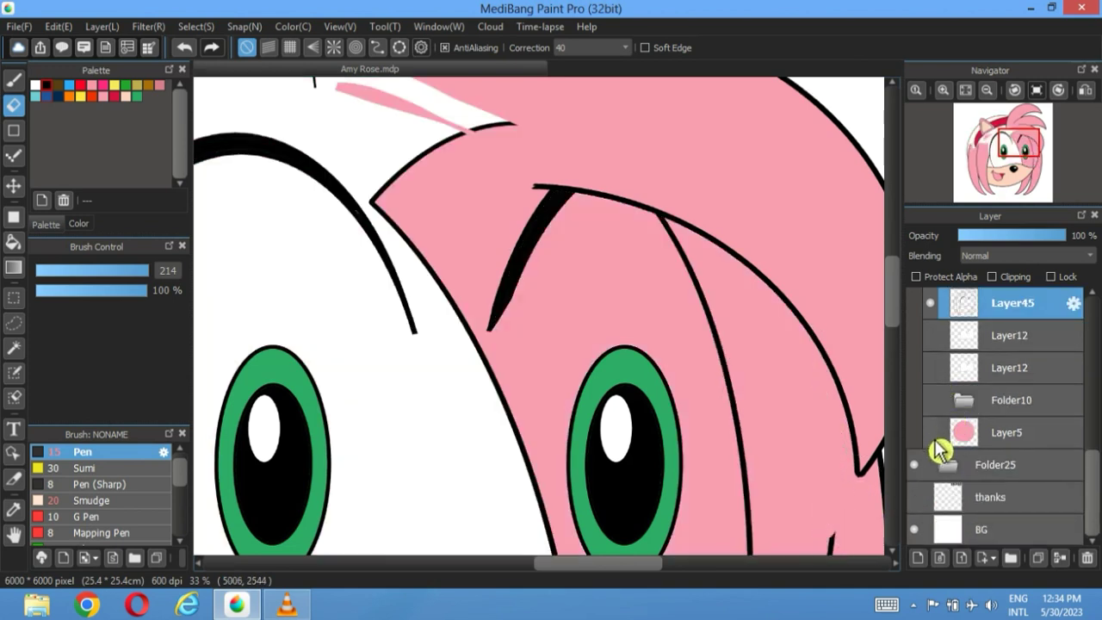
{"action": "scroll", "coordinate": [952, 379], "scroll_direction": "up", "scroll_amount": 5}
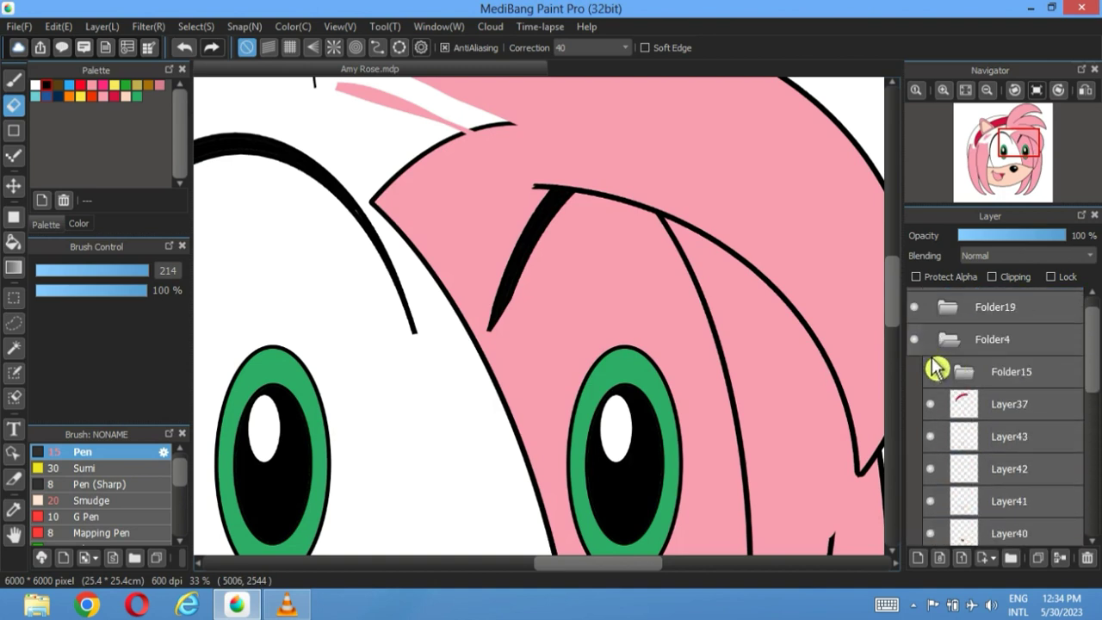
{"action": "left_click", "coordinate": [945, 90]}
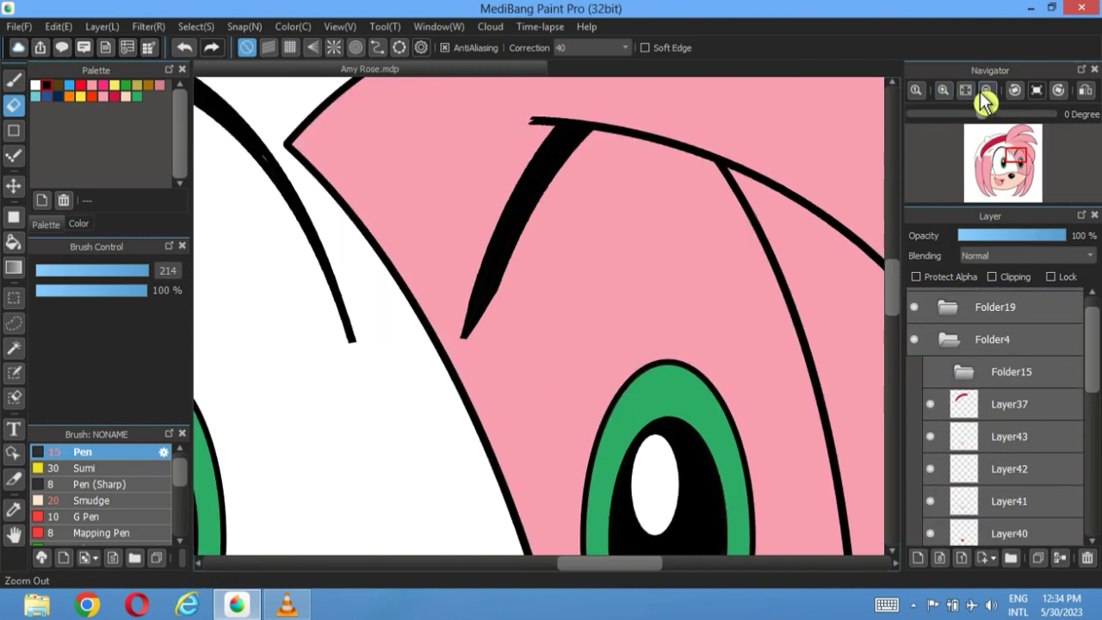
{"action": "left_click", "coordinate": [972, 91]}
- Hide Folder19 and both Folder25 groups while keeping Folder4 visible
{"action": "left_click", "coordinate": [914, 308]}
{"action": "left_click", "coordinate": [917, 339]}
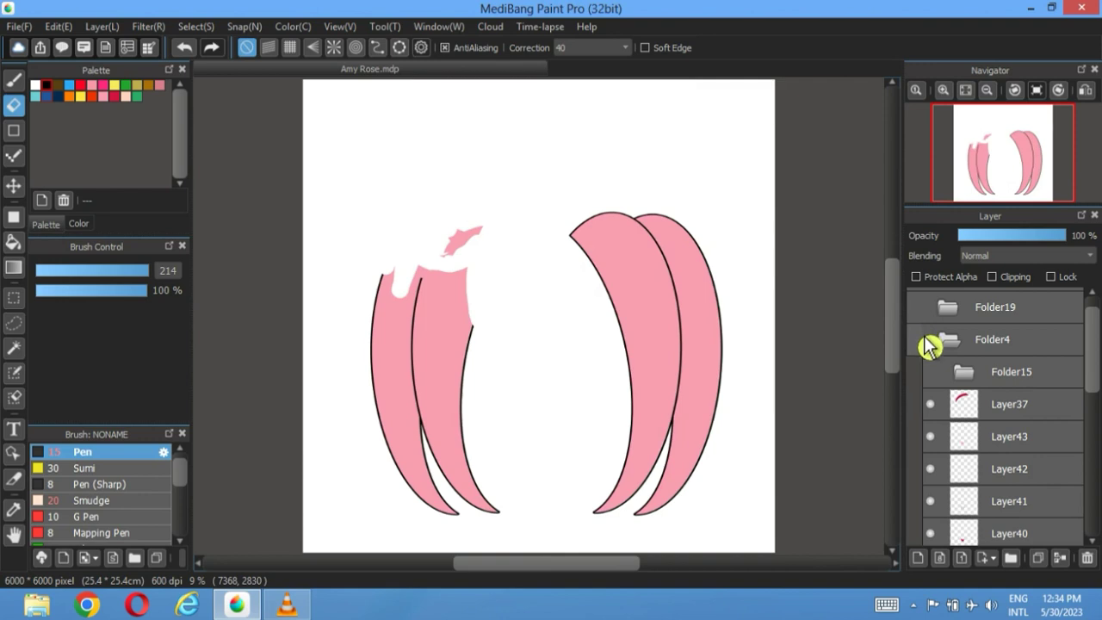
{"action": "left_click", "coordinate": [922, 341]}
{"action": "scroll", "coordinate": [930, 345], "scroll_direction": "up", "scroll_amount": 1}
{"action": "left_click", "coordinate": [918, 308]}
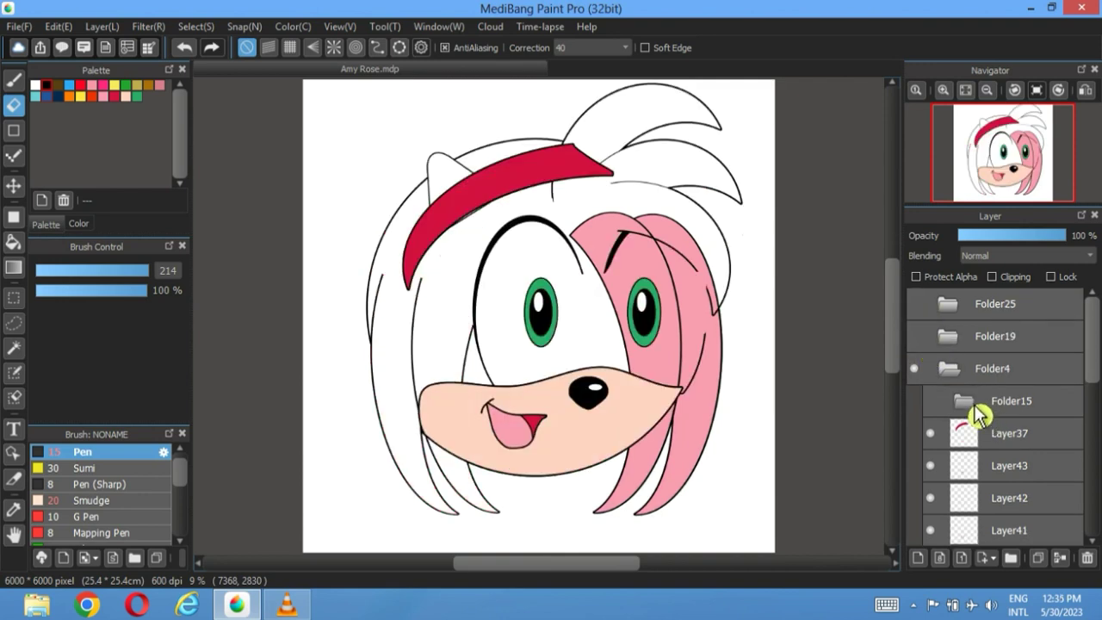
{"action": "scroll", "coordinate": [965, 390], "scroll_direction": "down", "scroll_amount": 10}
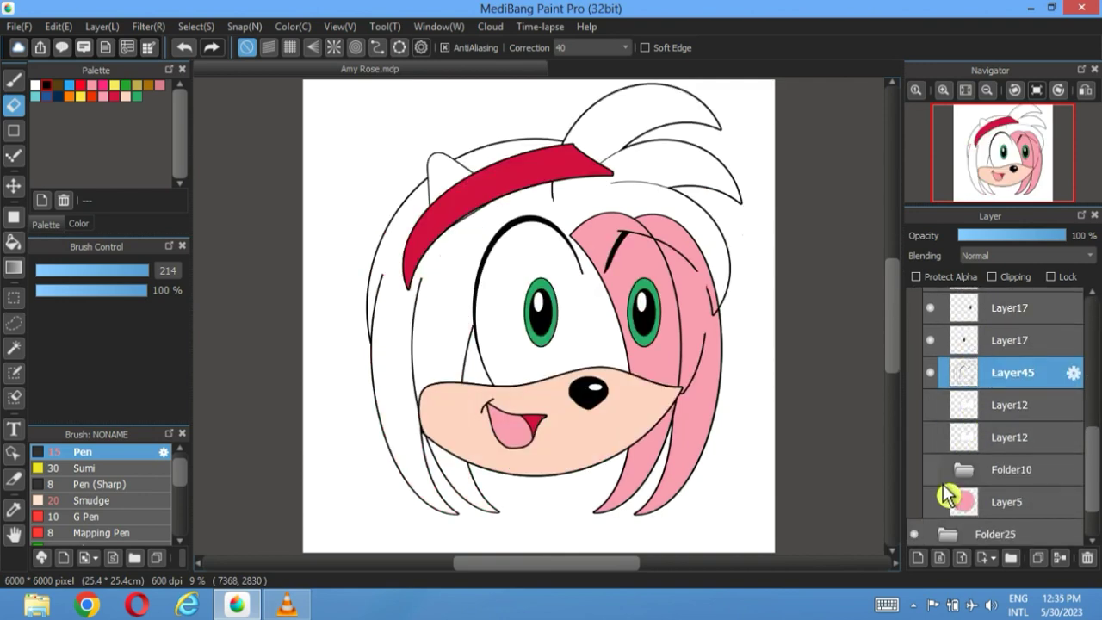
{"action": "left_click", "coordinate": [915, 476]}
- Hide both Layer17 layers, Layer8, Layer37 and Layer38 to Layer43, leaving only the Layer45 outlines showing
{"action": "scroll", "coordinate": [956, 413], "scroll_direction": "up", "scroll_amount": 5}
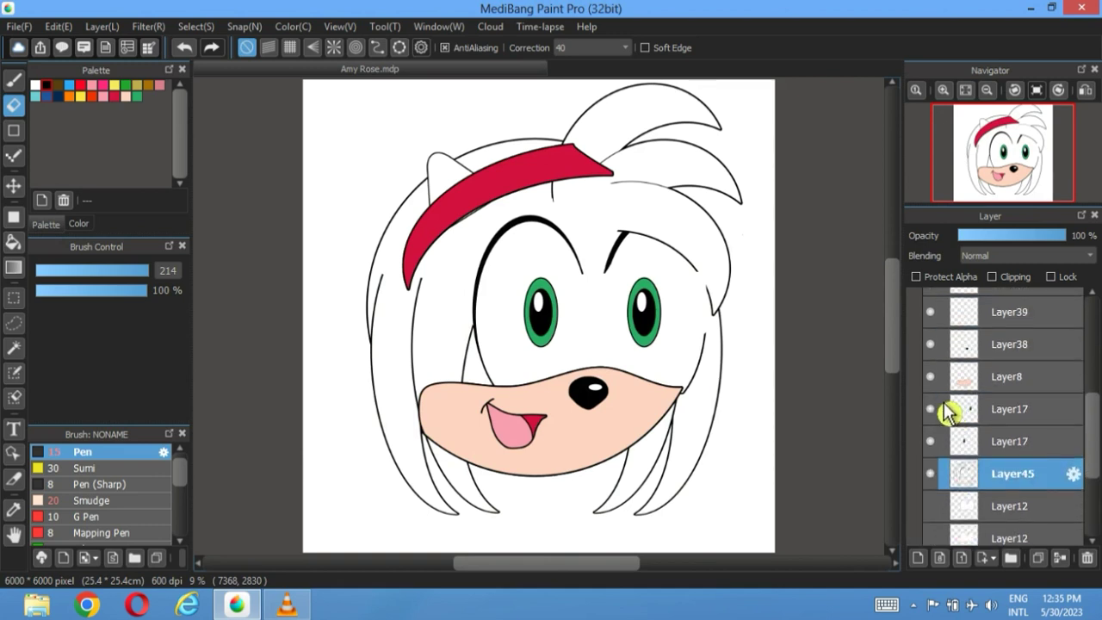
{"action": "left_click_drag", "start_coordinate": [932, 441], "coordinate": [932, 310]}
{"action": "scroll", "coordinate": [944, 373], "scroll_direction": "up", "scroll_amount": 4}
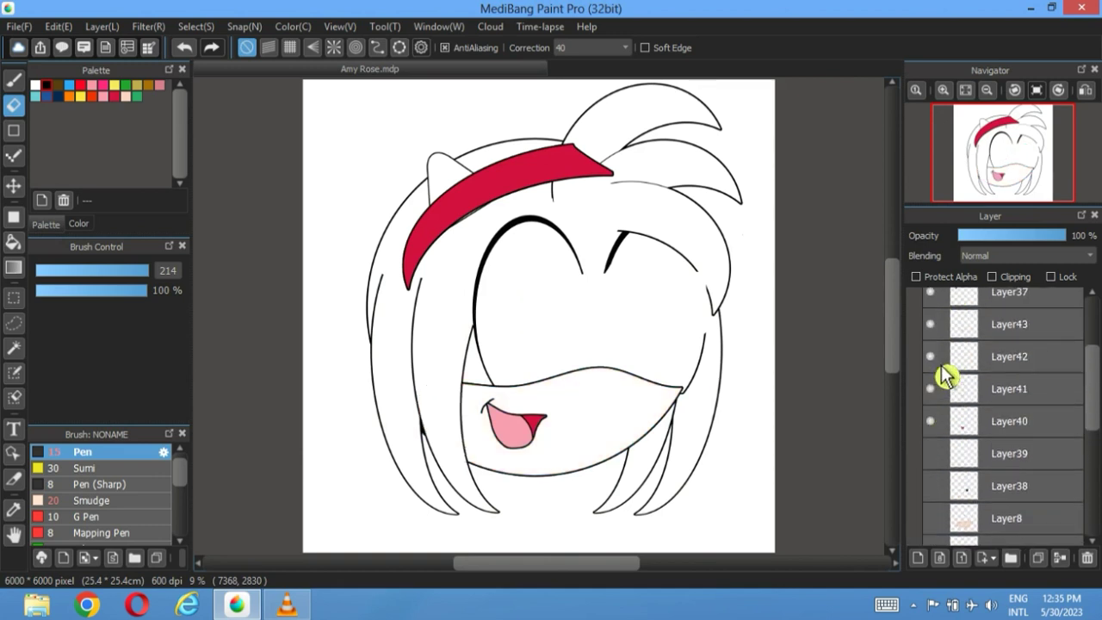
{"action": "left_click_drag", "start_coordinate": [939, 426], "coordinate": [941, 336]}
{"action": "scroll", "coordinate": [943, 361], "scroll_direction": "up", "scroll_amount": 4}
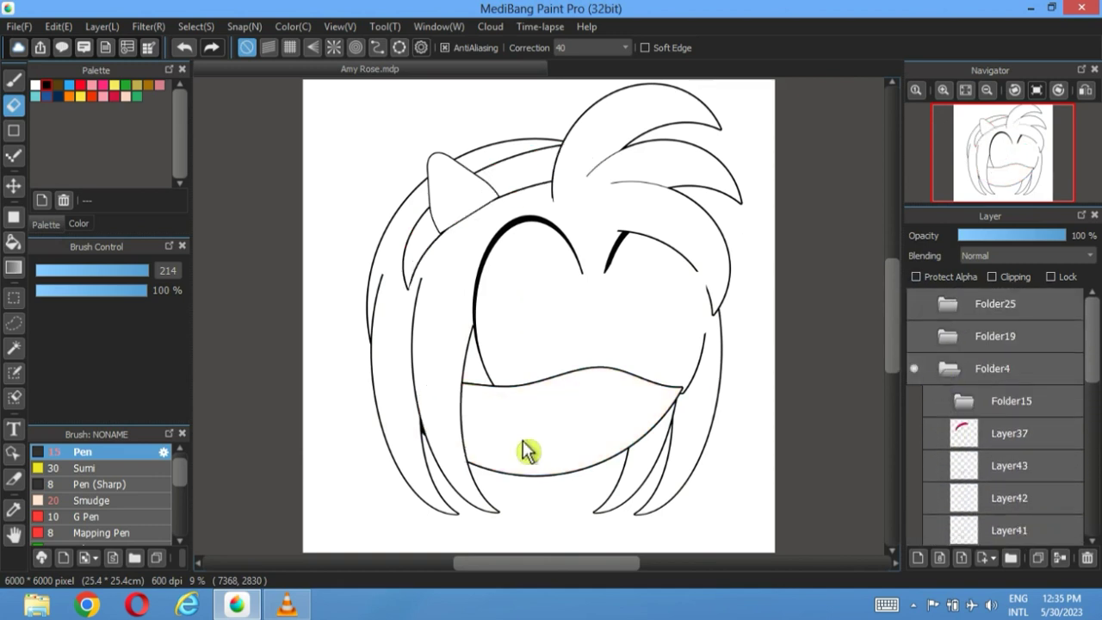
- Erase the thin outlines joined to the lower end of the left eyelid line and the thin curve extending from the right eyelid line
{"action": "scroll", "coordinate": [468, 355], "scroll_direction": "up", "scroll_amount": 5}
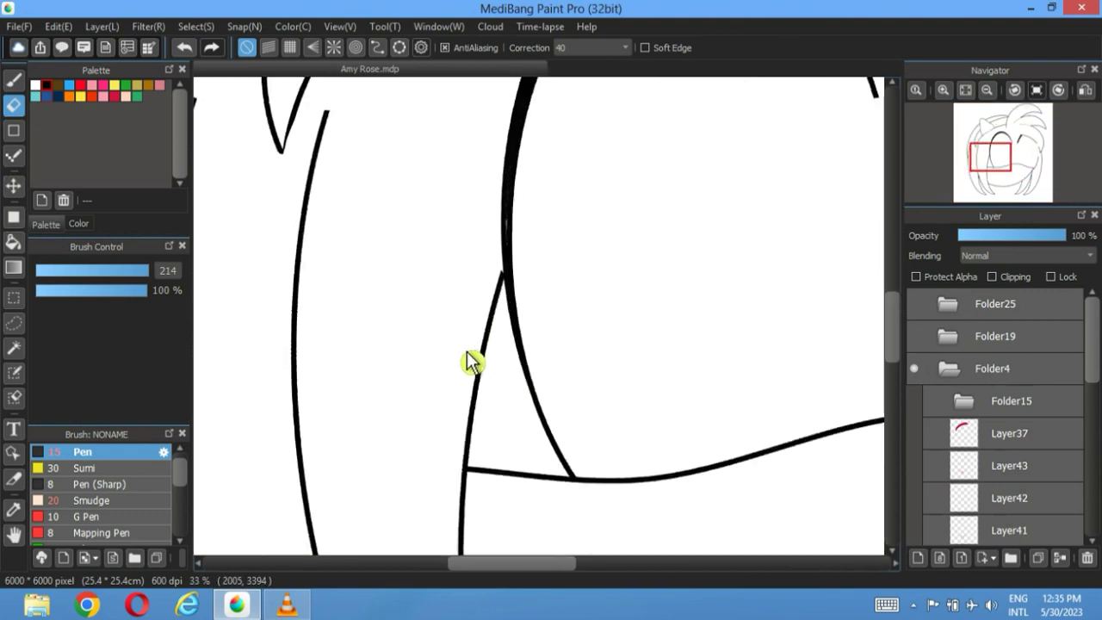
{"action": "mouse_move", "coordinate": [488, 228]}
{"action": "left_mouse_down"}
{"action": "mouse_move", "coordinate": [654, 583]}
{"action": "mouse_move", "coordinate": [479, 500]}
{"action": "mouse_move", "coordinate": [492, 333]}
{"action": "mouse_move", "coordinate": [552, 565]}
{"action": "mouse_move", "coordinate": [660, 443]}
{"action": "left_mouse_up"}
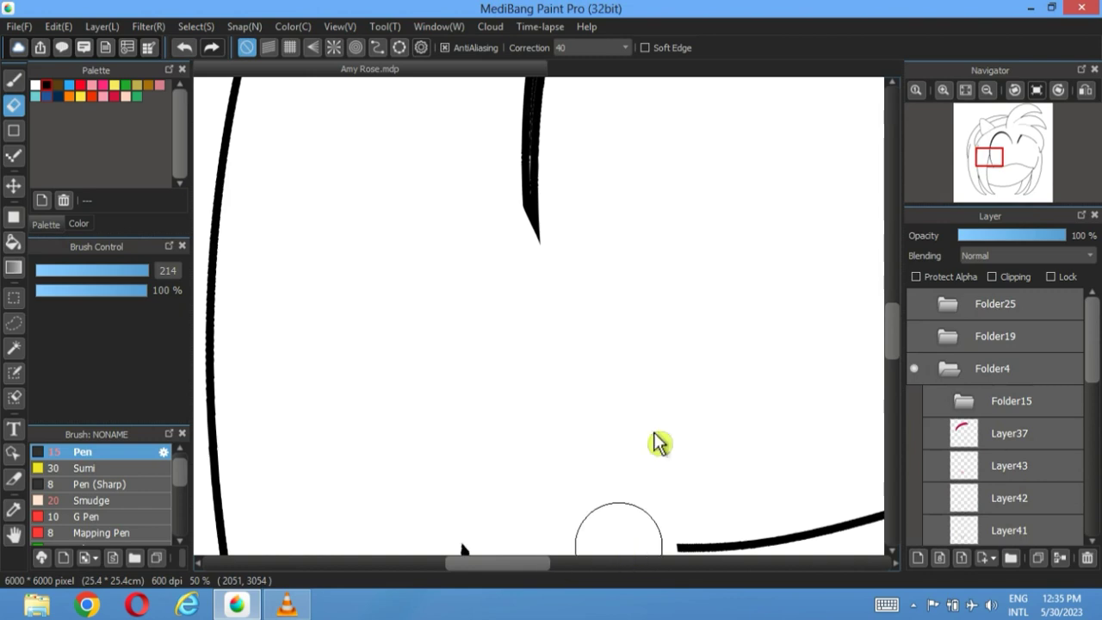
{"action": "scroll", "coordinate": [825, 375], "scroll_direction": "down", "scroll_amount": 4}
{"action": "scroll", "coordinate": [634, 435], "scroll_direction": "down", "scroll_amount": 3}
{"action": "scroll", "coordinate": [689, 369], "scroll_direction": "up", "scroll_amount": 5}
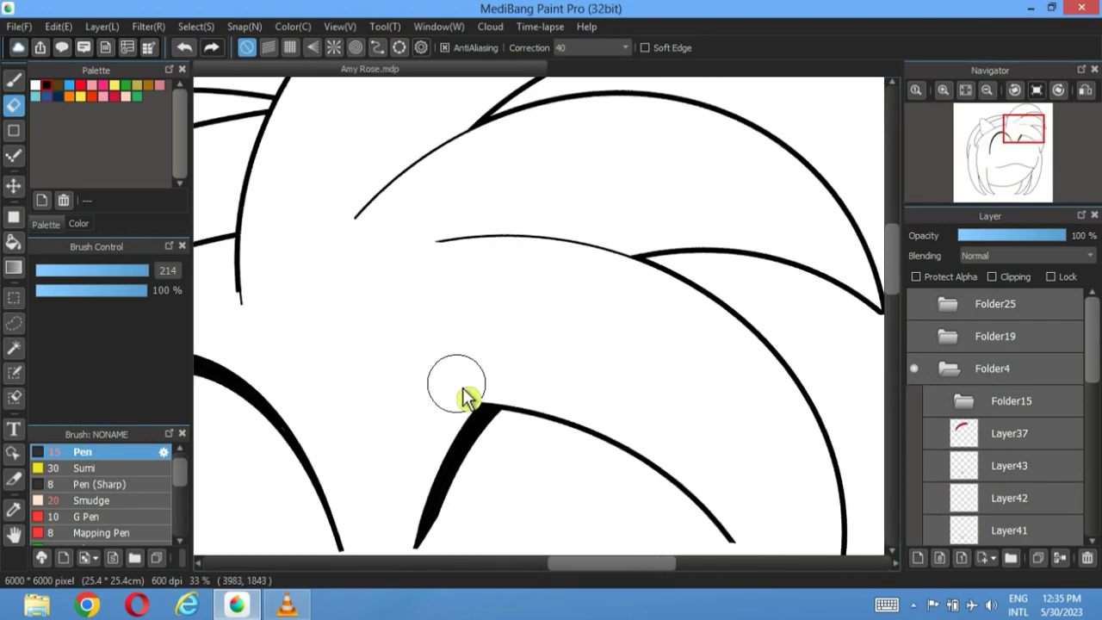
{"action": "mouse_move", "coordinate": [563, 370]}
{"action": "left_mouse_down"}
{"action": "mouse_move", "coordinate": [531, 414]}
{"action": "mouse_move", "coordinate": [536, 422]}
{"action": "left_mouse_up"}
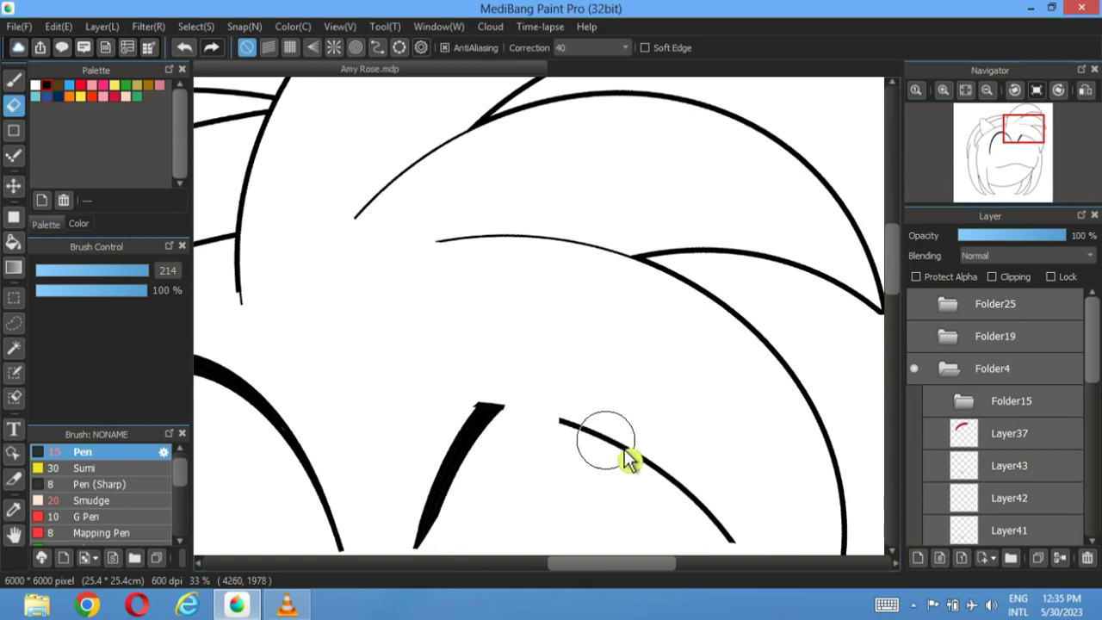
{"action": "left_click_drag", "start_coordinate": [739, 543], "coordinate": [583, 438]}
{"action": "left_click", "coordinate": [966, 90]}
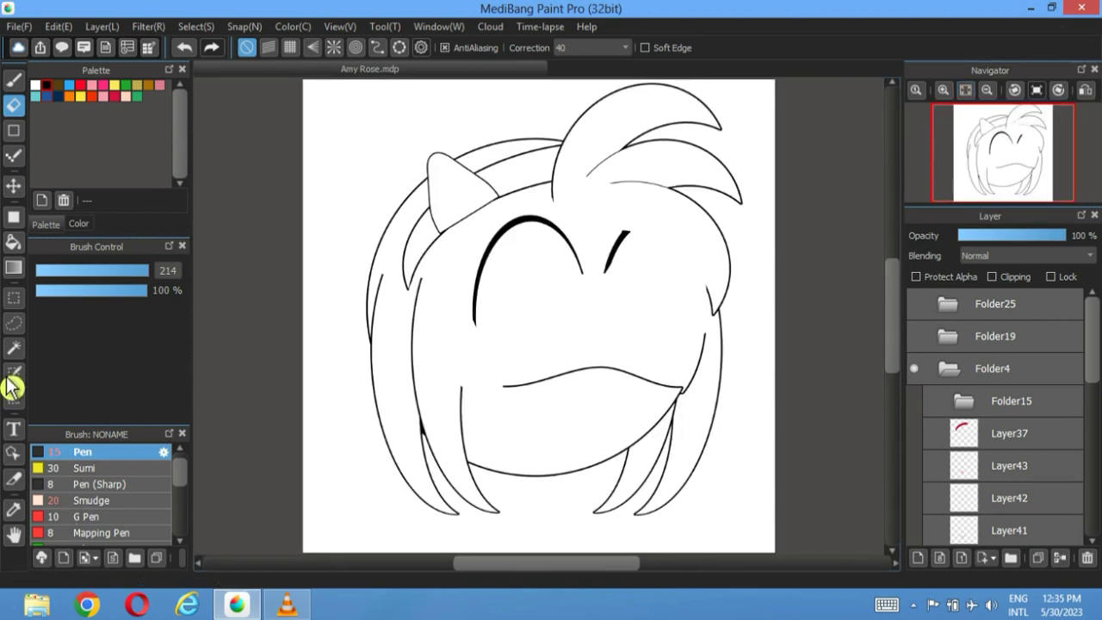
- Select the remaining thin face and hair outlines with the Magic Wand, cut them from Layer45, and deselect
{"action": "left_click", "coordinate": [14, 348]}
{"action": "scroll", "coordinate": [364, 451], "scroll_direction": "up", "scroll_amount": 3}
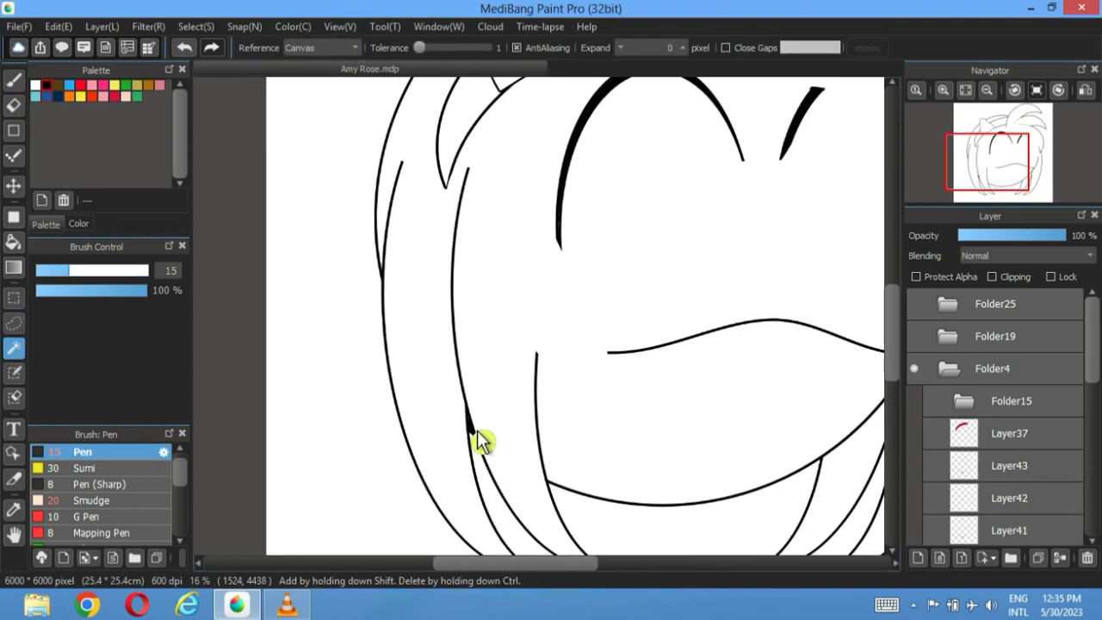
{"action": "left_click", "coordinate": [480, 441]}
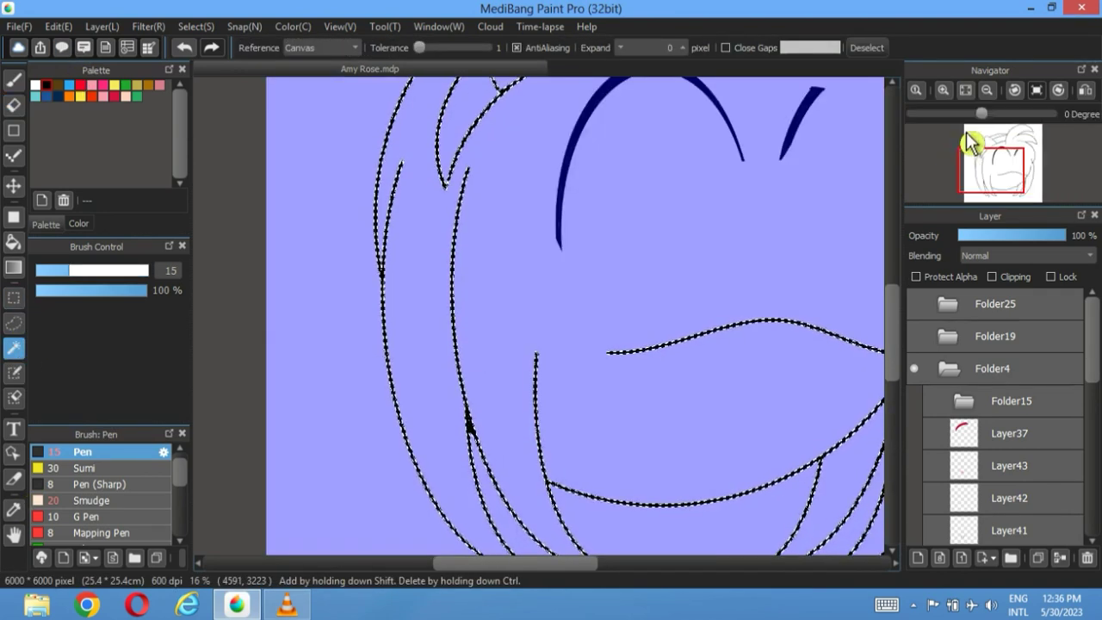
{"action": "left_click", "coordinate": [981, 97]}
{"action": "left_click", "coordinate": [58, 27]}
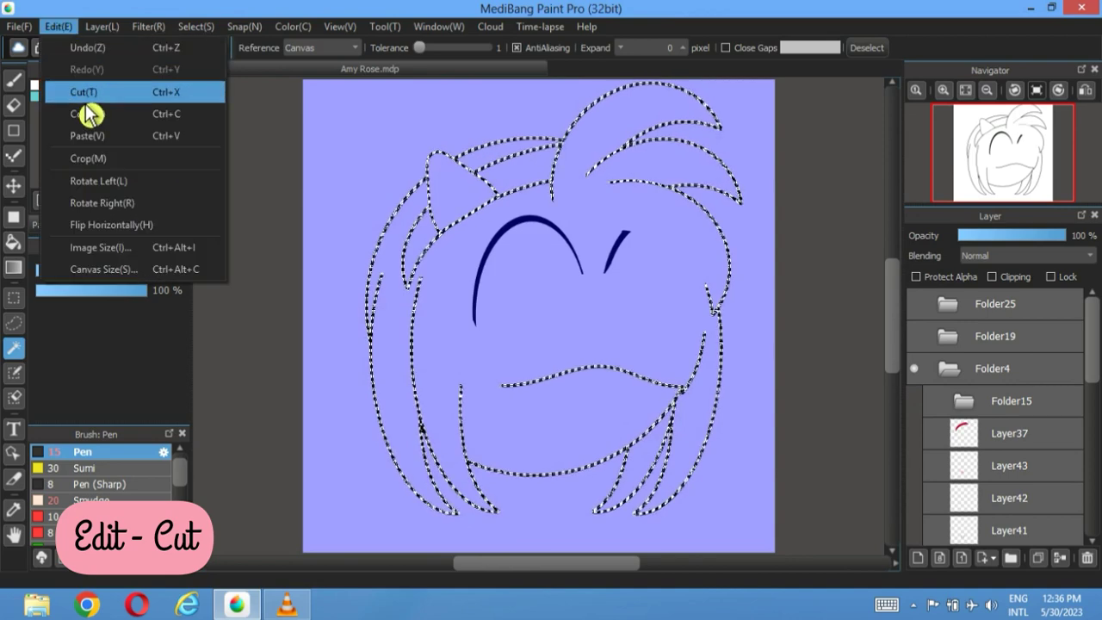
{"action": "left_click", "coordinate": [86, 102]}
{"action": "left_click", "coordinate": [865, 48]}
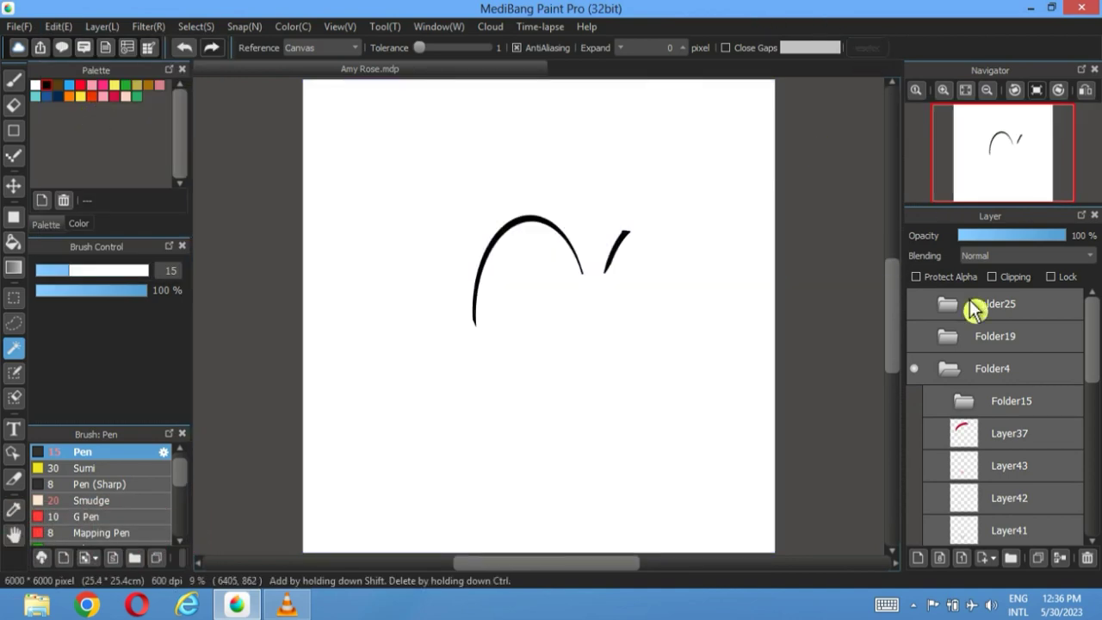
- Show the upper Folder25, Folder19, Folder15, Layer37 and Layer38 to Layer43 again
{"action": "left_click", "coordinate": [915, 303]}
{"action": "left_click", "coordinate": [915, 336]}
{"action": "left_click", "coordinate": [931, 400]}
{"action": "left_click", "coordinate": [930, 433]}
{"action": "left_click", "coordinate": [930, 466]}
{"action": "left_click", "coordinate": [931, 497]}
{"action": "left_click", "coordinate": [930, 530]}
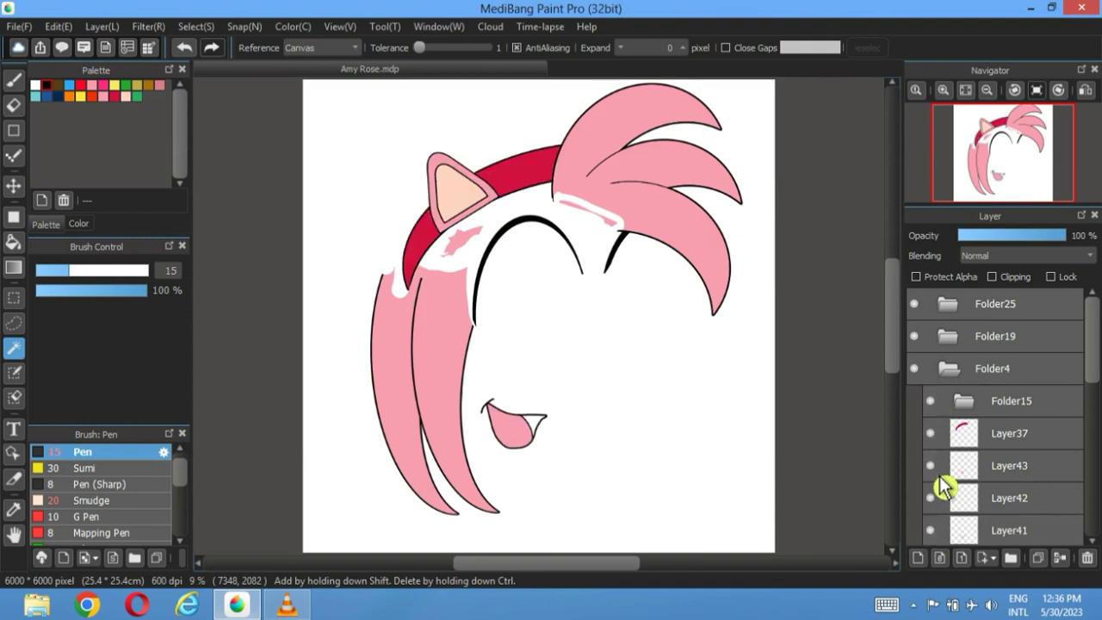
{"action": "scroll", "coordinate": [939, 486], "scroll_direction": "down", "scroll_amount": 3}
{"action": "left_click", "coordinate": [931, 474]}
{"action": "left_click", "coordinate": [930, 506]}
{"action": "scroll", "coordinate": [943, 523], "scroll_direction": "down", "scroll_amount": 3}
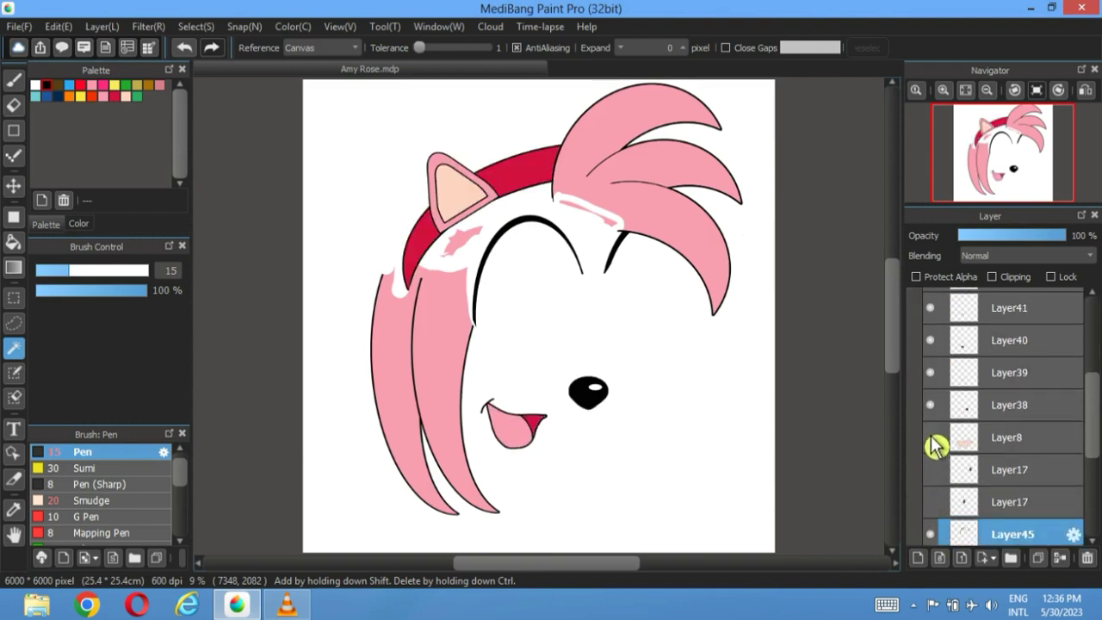
- Show Layer8, both Layer17 layers, both Layer12 layers, Folder10, Layer5 and the lower Folder25 again
{"action": "left_click", "coordinate": [930, 438]}
{"action": "left_click", "coordinate": [930, 469]}
{"action": "left_click", "coordinate": [930, 502]}
{"action": "scroll", "coordinate": [942, 516], "scroll_direction": "down", "scroll_amount": 5}
{"action": "left_click", "coordinate": [930, 469]}
{"action": "left_click", "coordinate": [931, 502]}
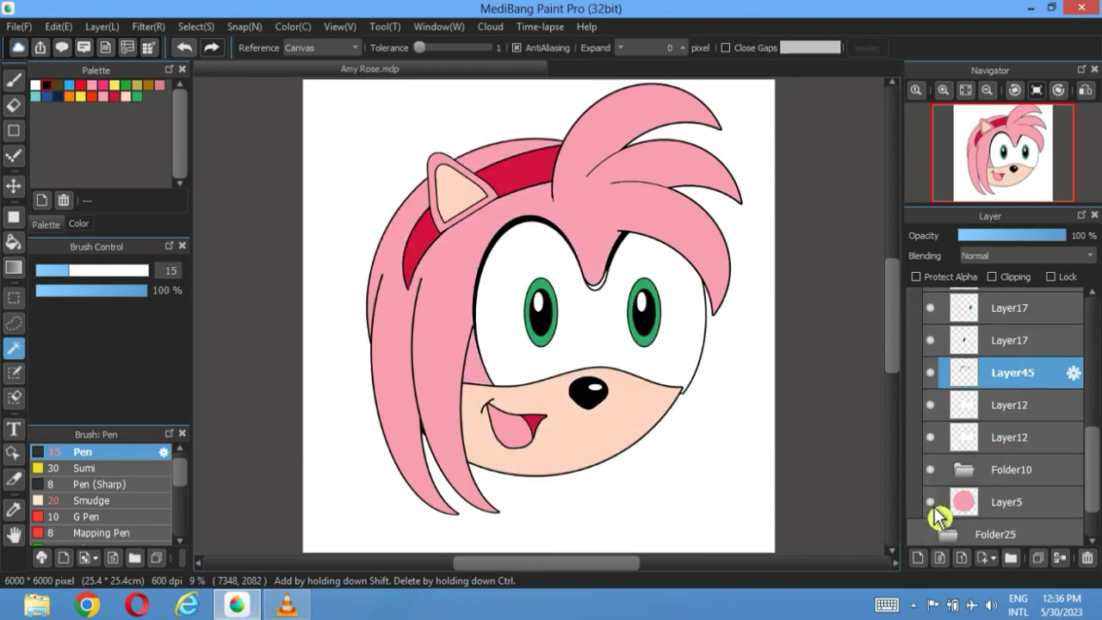
{"action": "left_click", "coordinate": [930, 542]}
{"action": "scroll", "coordinate": [965, 465], "scroll_direction": "down", "scroll_amount": 2}
{"action": "scroll", "coordinate": [969, 448], "scroll_direction": "up", "scroll_amount": 8}
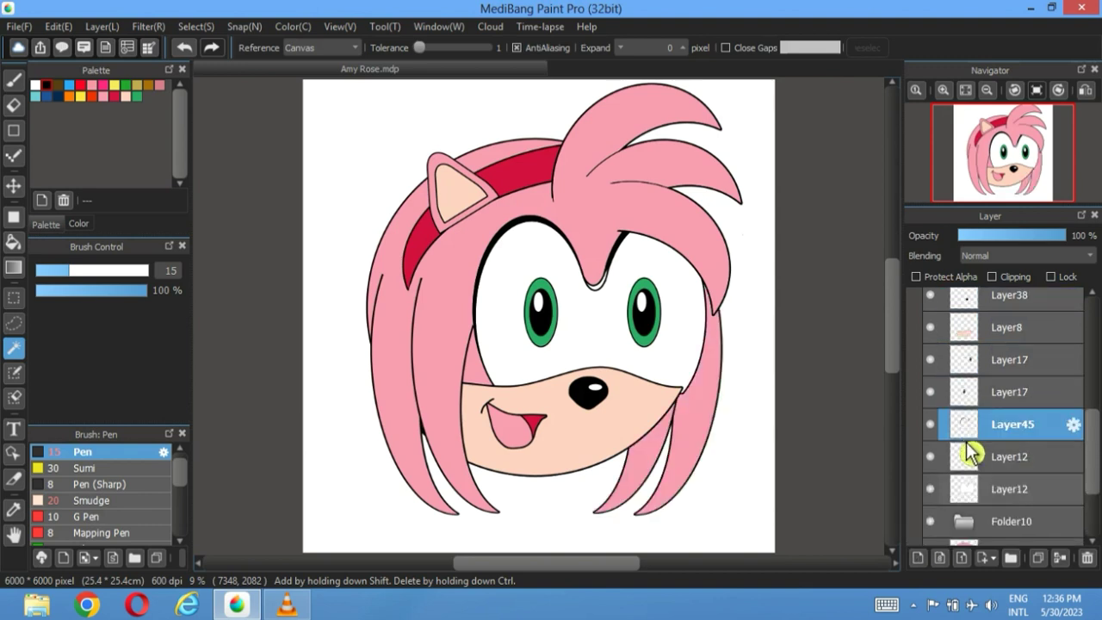
- Hide the upper Layer12 containing the doubled eye outline, and delete that layer
{"action": "scroll", "coordinate": [965, 465], "scroll_direction": "down", "scroll_amount": 4}
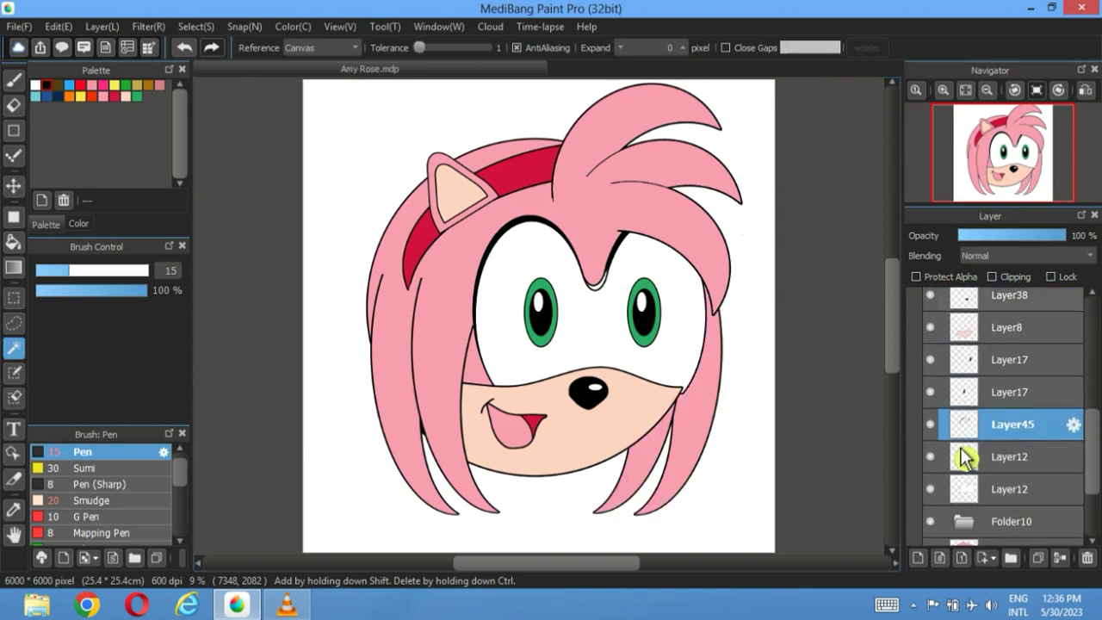
{"action": "left_click", "coordinate": [931, 458]}
{"action": "left_click", "coordinate": [965, 461]}
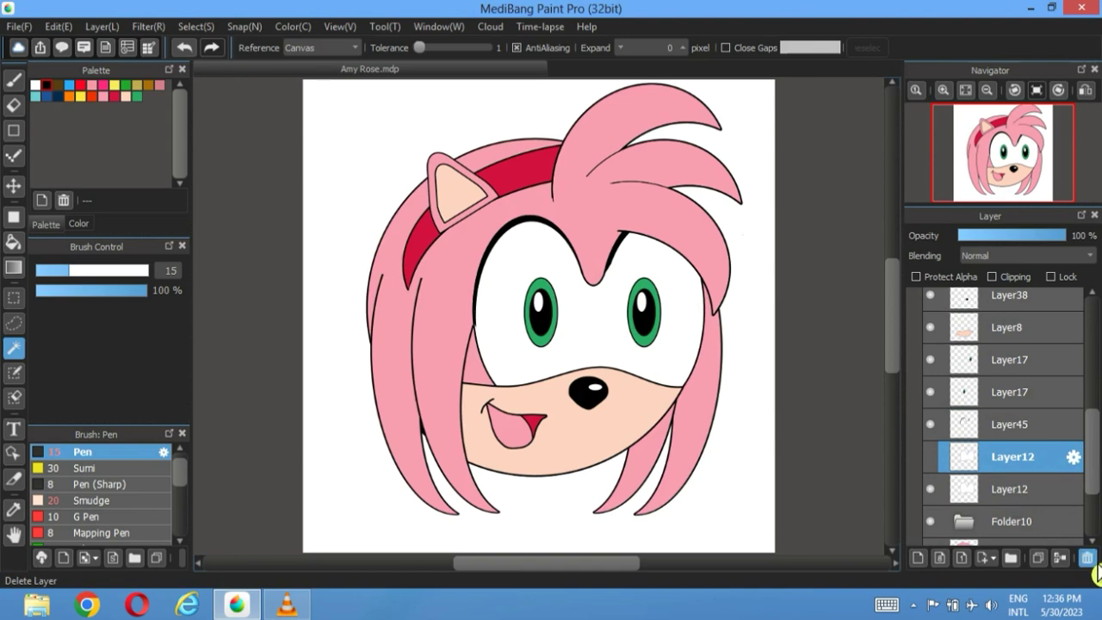
{"action": "left_click", "coordinate": [1089, 560]}
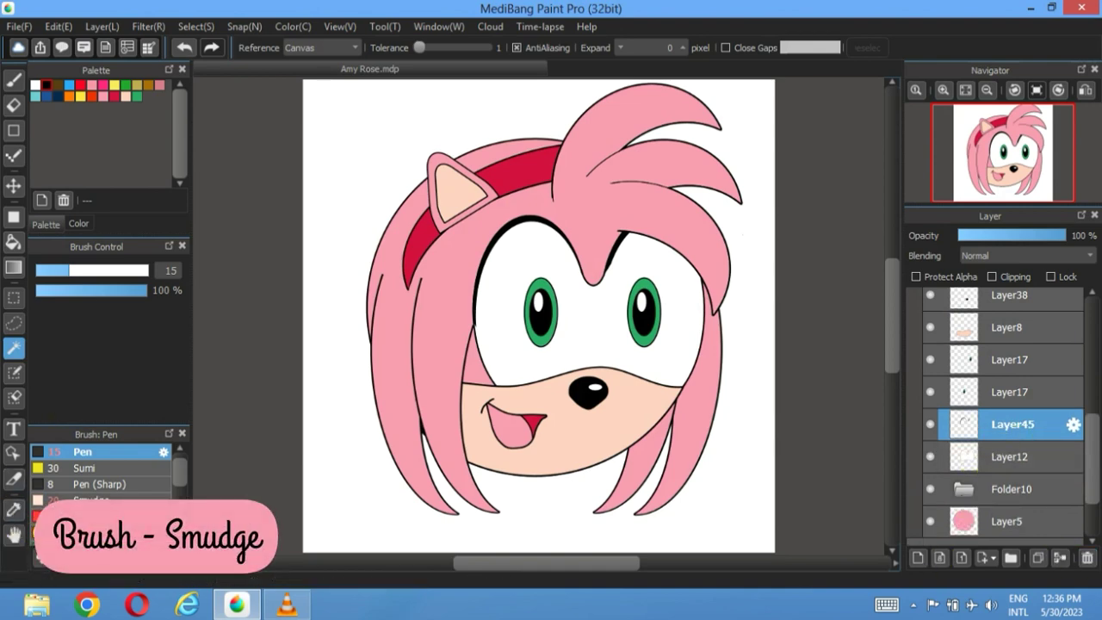
- Pull two tapered eyelashes outward from the left eyelid line on Layer45 using the Smudge brush at size 87
{"action": "left_click", "coordinate": [93, 500]}
{"action": "scroll", "coordinate": [512, 292], "scroll_direction": "up", "scroll_amount": 4}
{"action": "scroll", "coordinate": [512, 291], "scroll_direction": "up", "scroll_amount": 1}
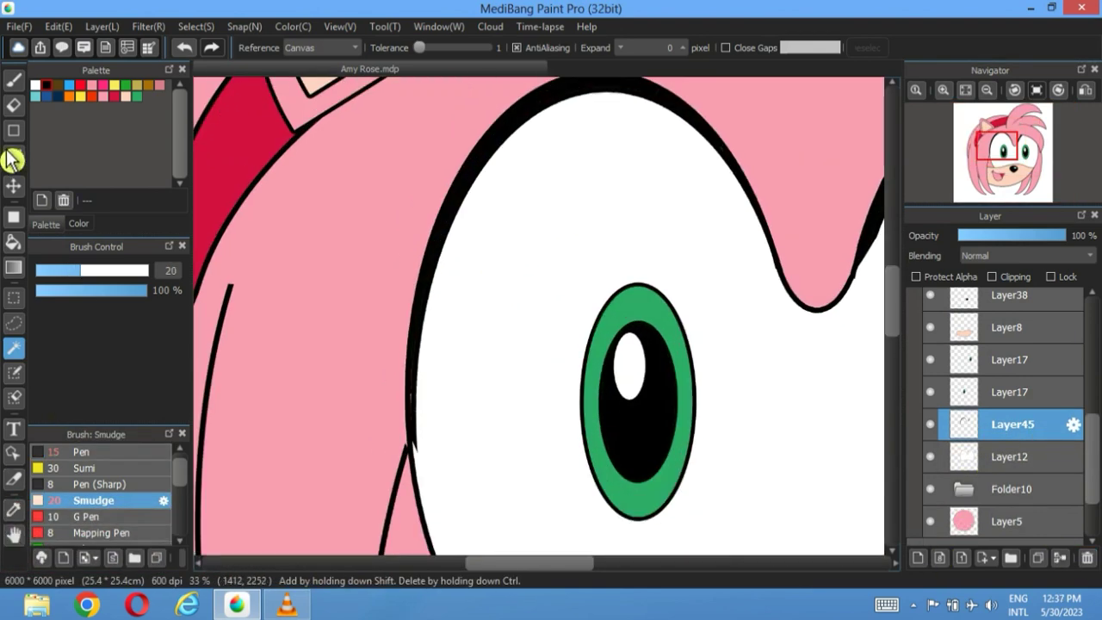
{"action": "left_click", "coordinate": [14, 80]}
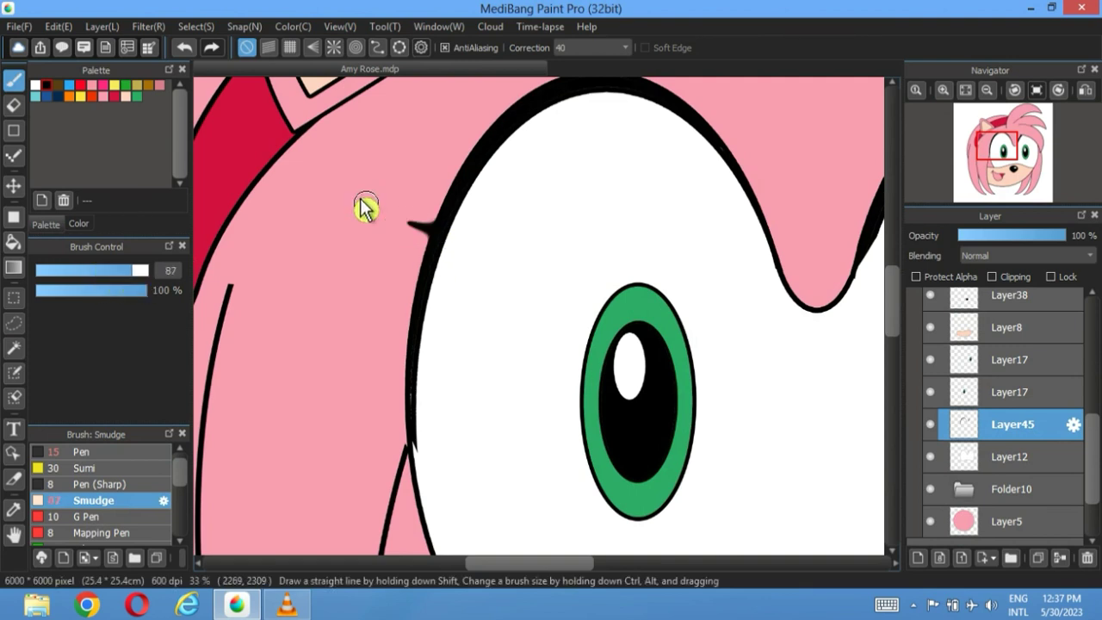
{"action": "left_click_drag", "start_coordinate": [425, 225], "coordinate": [349, 192]}
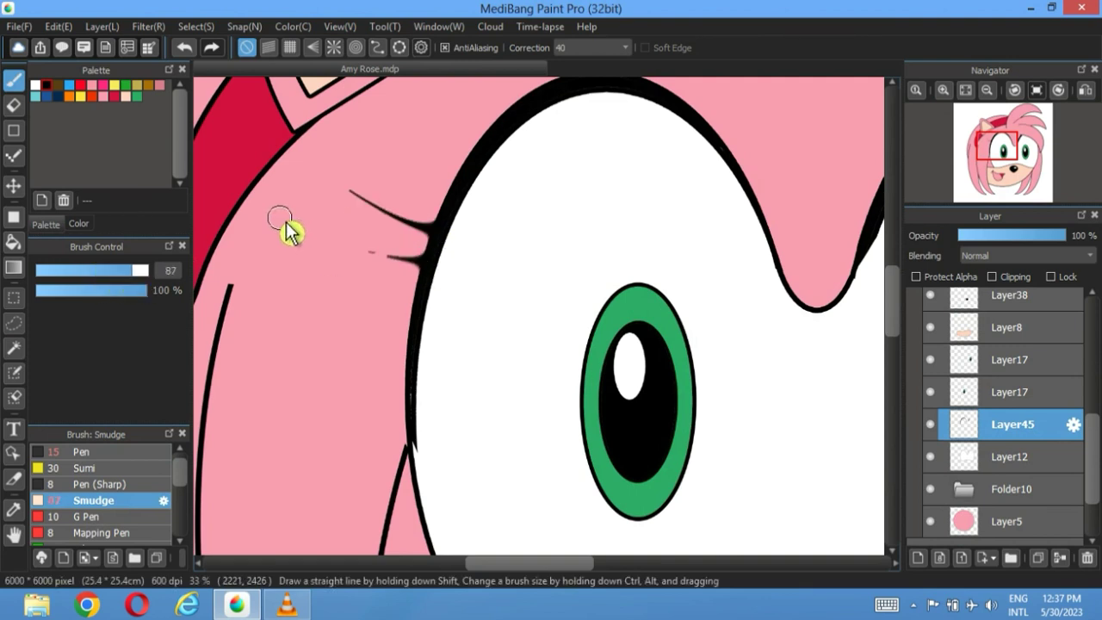
{"action": "left_click", "coordinate": [184, 48]}
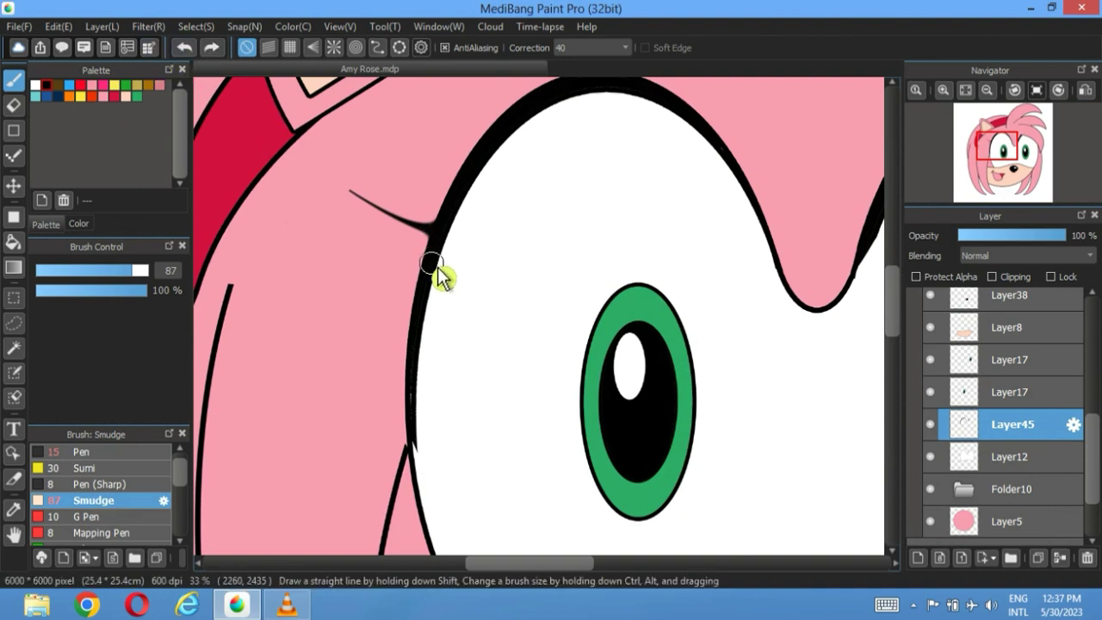
{"action": "left_click", "coordinate": [976, 97]}
- Duplicate Layer12 and move the copy slightly downward, leaving a narrow band beneath both upper eyelids
{"action": "left_click", "coordinate": [1007, 445]}
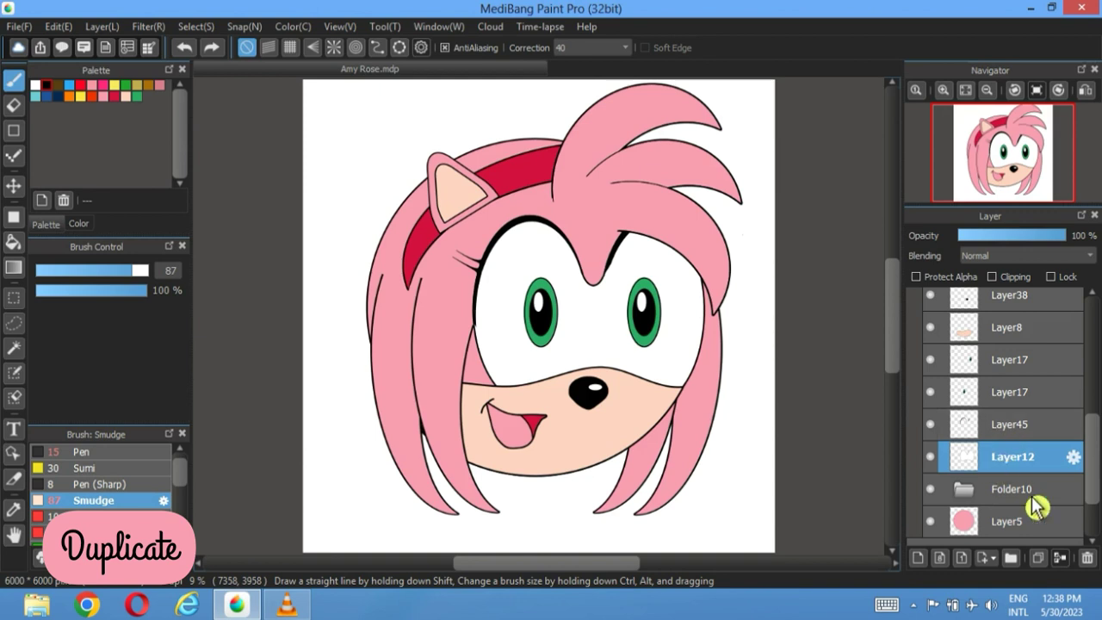
{"action": "left_click", "coordinate": [1038, 557]}
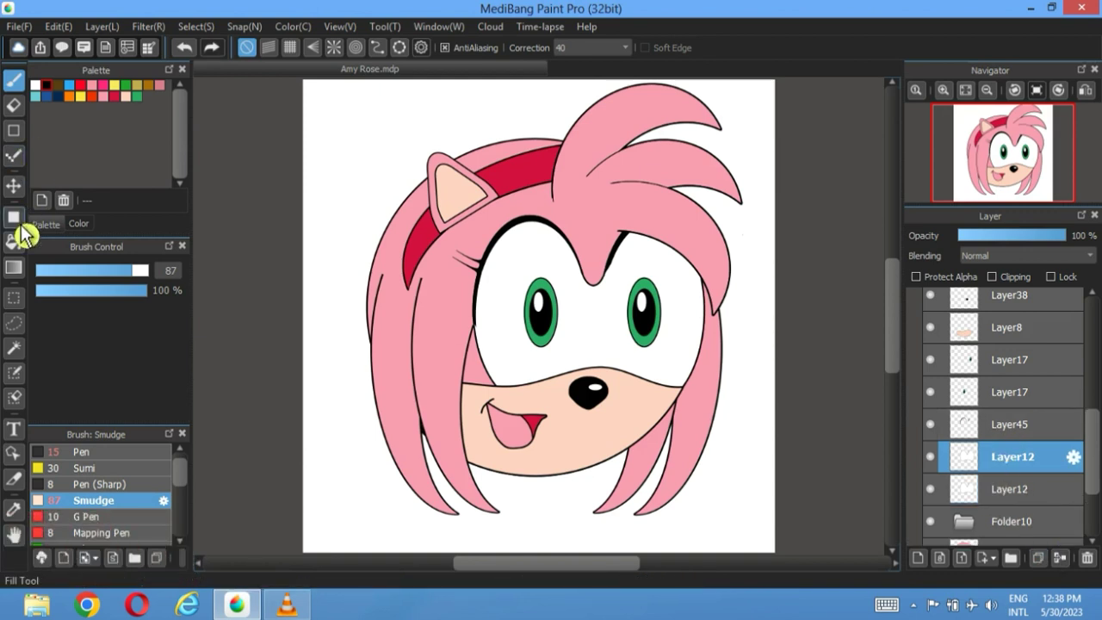
{"action": "left_click", "coordinate": [14, 185]}
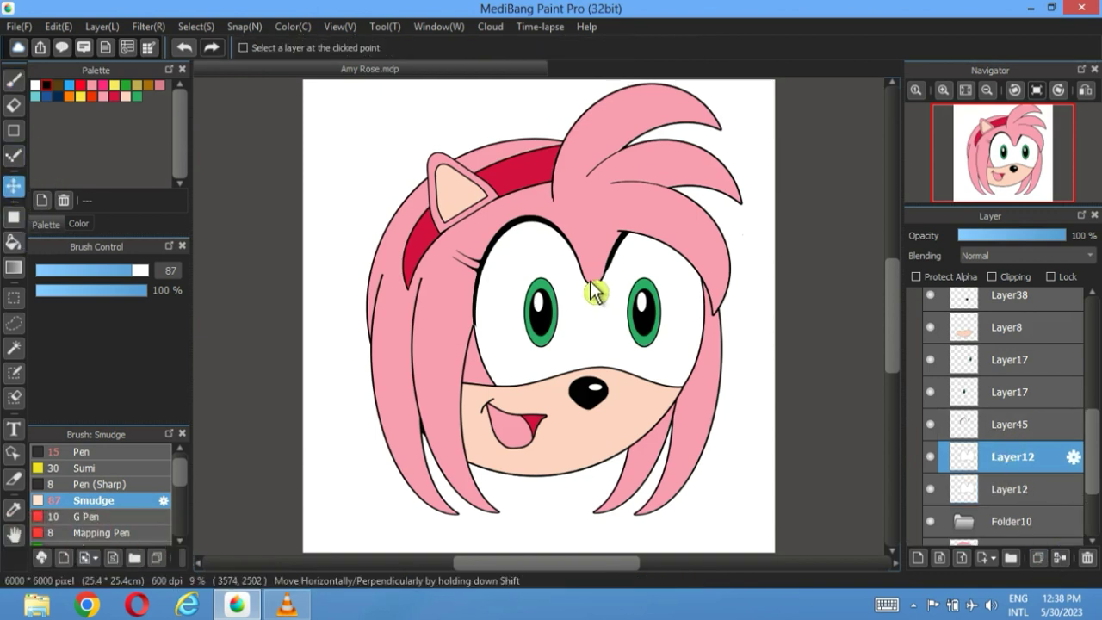
{"action": "left_click_drag", "start_coordinate": [591, 286], "coordinate": [596, 306]}
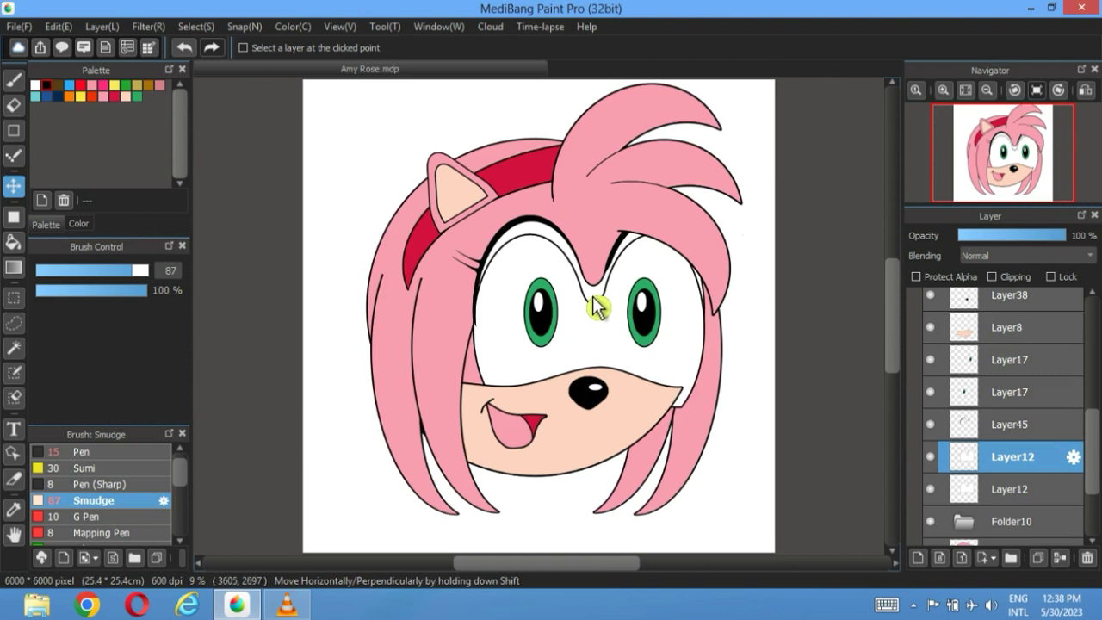
- Add a new layer above the top Folder25 and set its blending mode to Multiply
{"action": "scroll", "coordinate": [1058, 395], "scroll_direction": "up", "scroll_amount": 10}
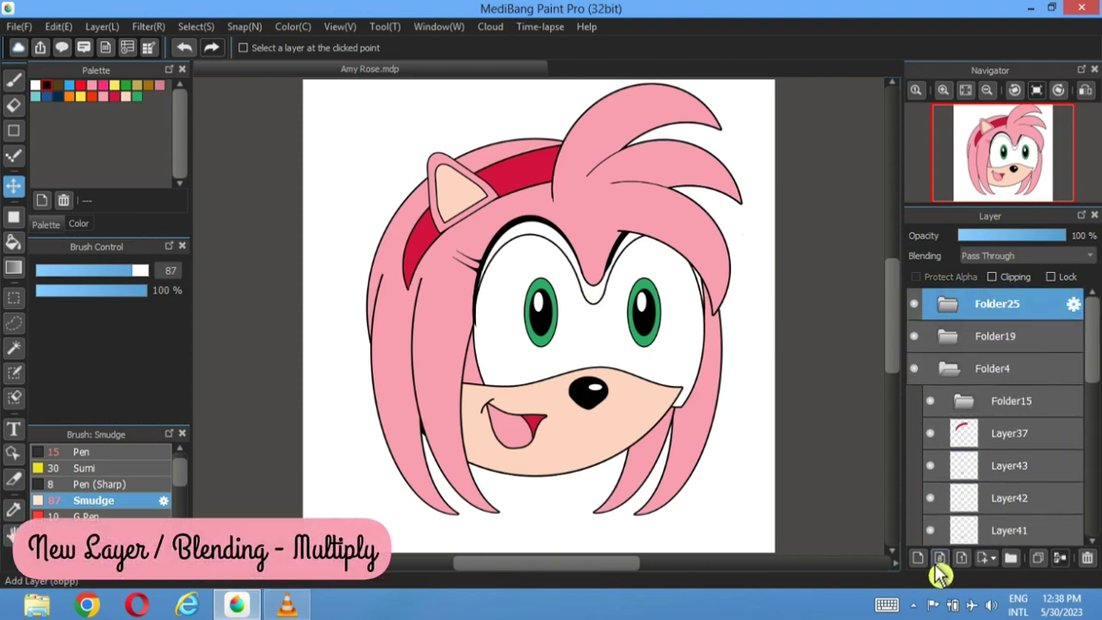
{"action": "left_click", "coordinate": [918, 558]}
{"action": "left_click", "coordinate": [1025, 255]}
{"action": "left_click", "coordinate": [981, 281]}
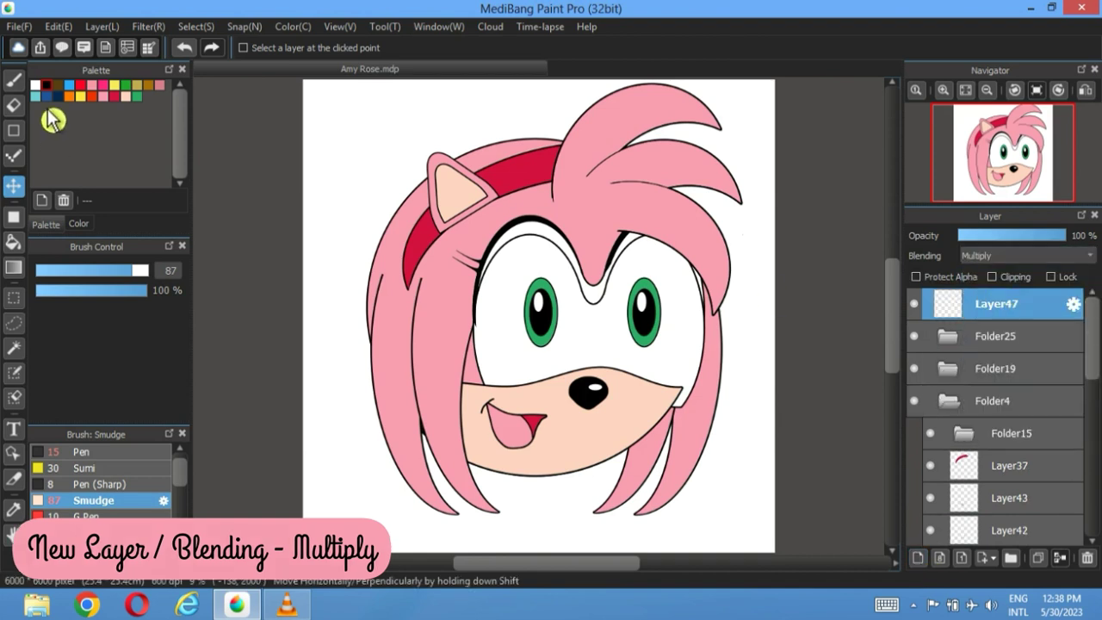
- Fill the band between the two eye outlines with warm grey #9C8E8D as an eyelid shadow on the Multiply layer
{"action": "left_click", "coordinate": [77, 224]}
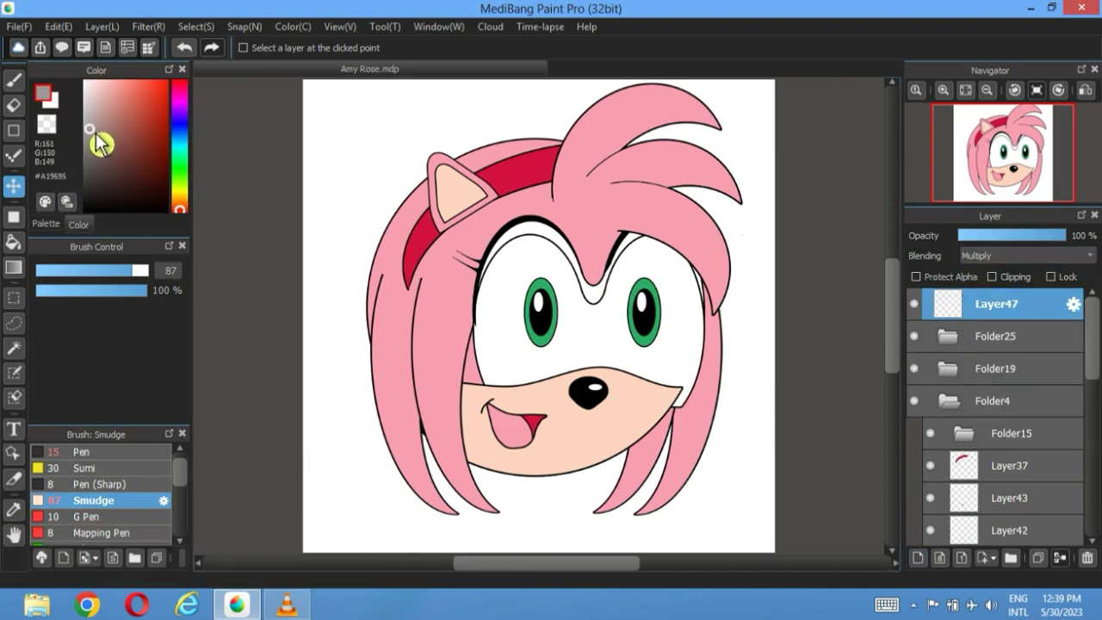
{"action": "left_click", "coordinate": [15, 243]}
{"action": "scroll", "coordinate": [546, 245], "scroll_direction": "up", "scroll_amount": 4}
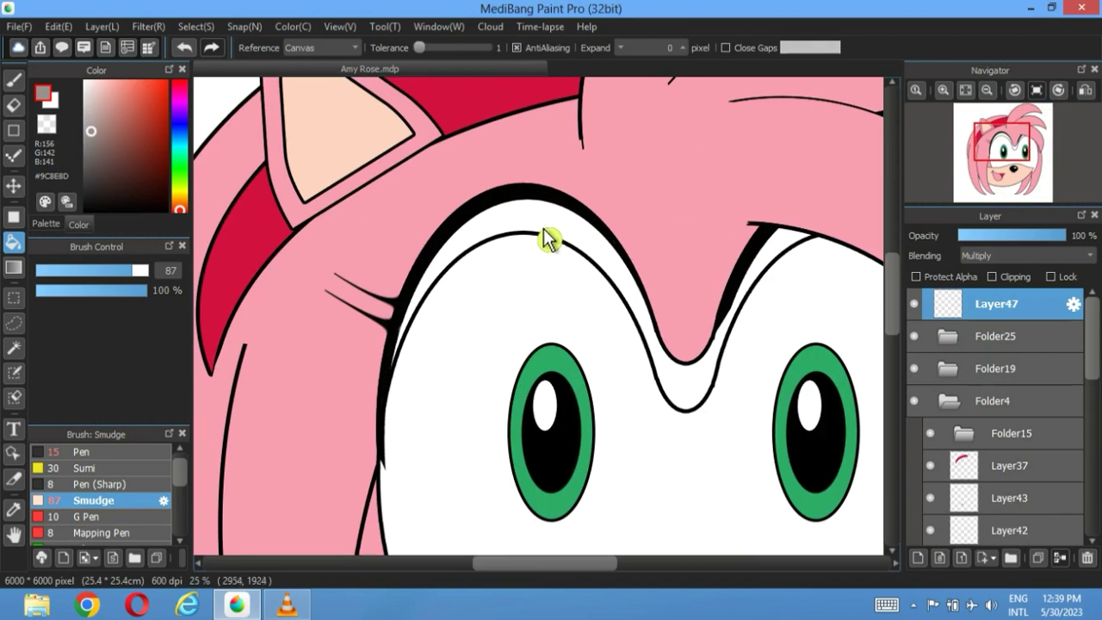
{"action": "left_click", "coordinate": [544, 229]}
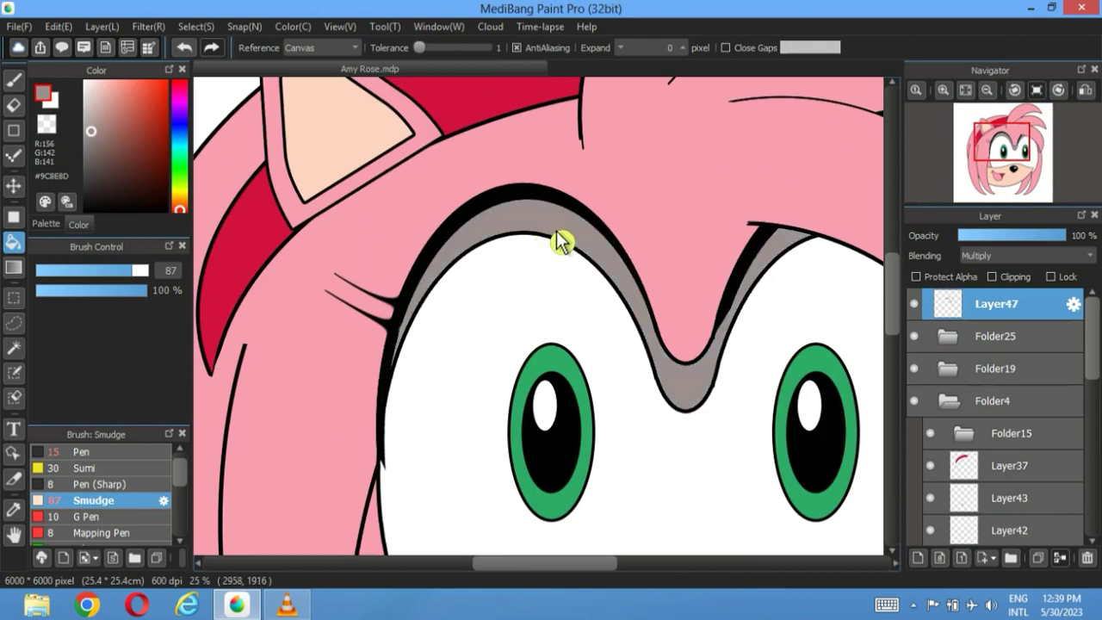
- Lower the Multiply shadow layer's opacity to 43% and delete the shifted upper Layer12 copy that served as its outline guide
{"action": "left_click_drag", "start_coordinate": [1015, 242], "coordinate": [1010, 241]}
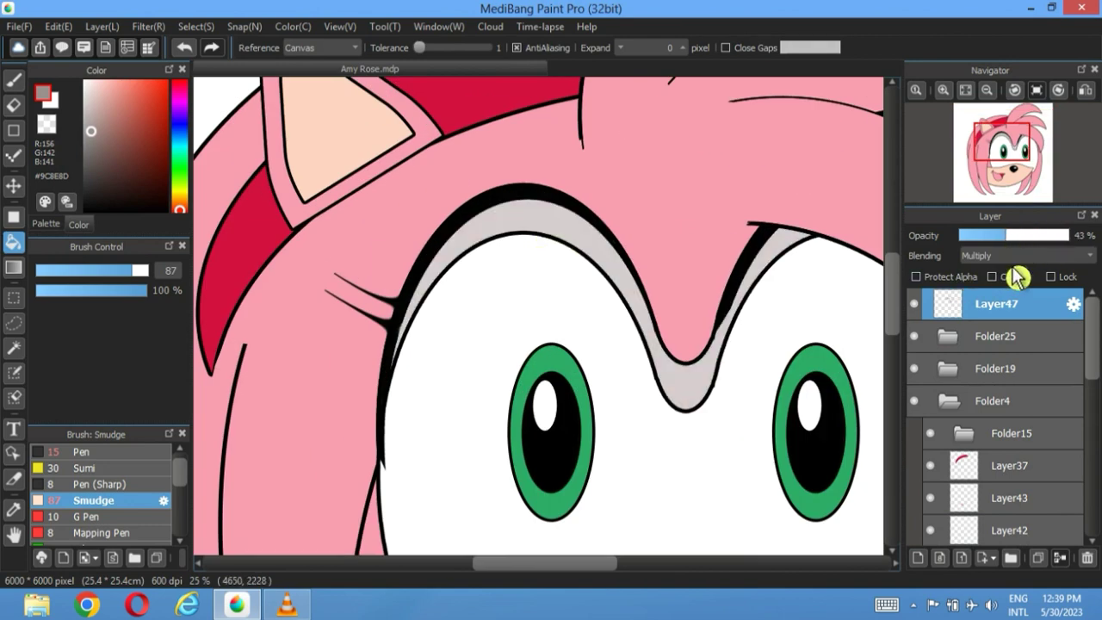
{"action": "scroll", "coordinate": [947, 487], "scroll_direction": "down", "scroll_amount": 5}
{"action": "left_click", "coordinate": [931, 459]}
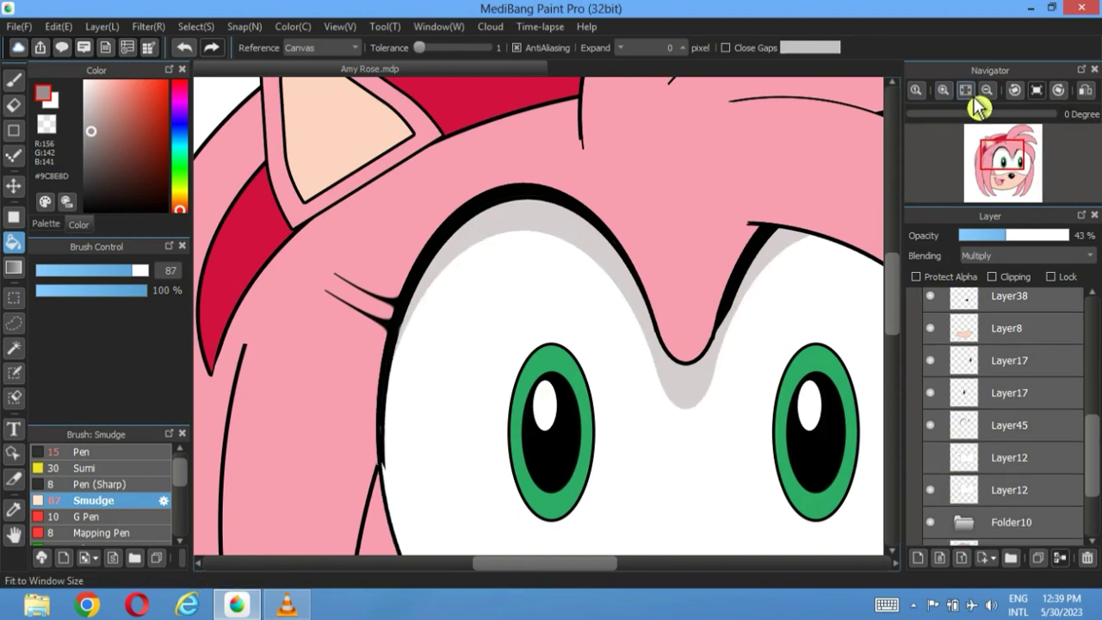
{"action": "left_click", "coordinate": [966, 91]}
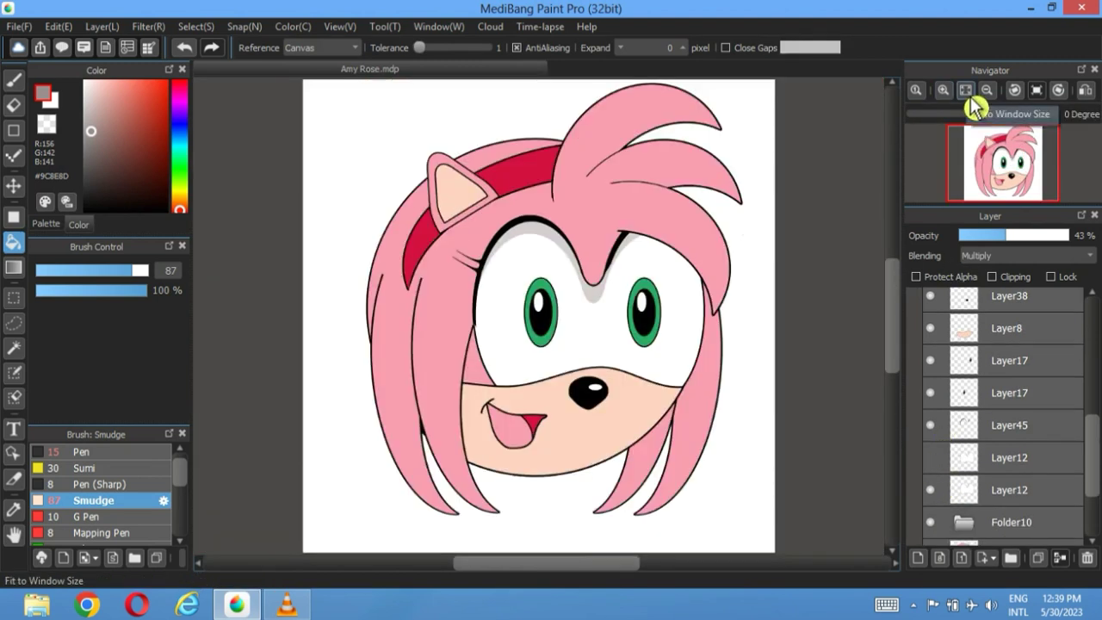
{"action": "left_click", "coordinate": [967, 93]}
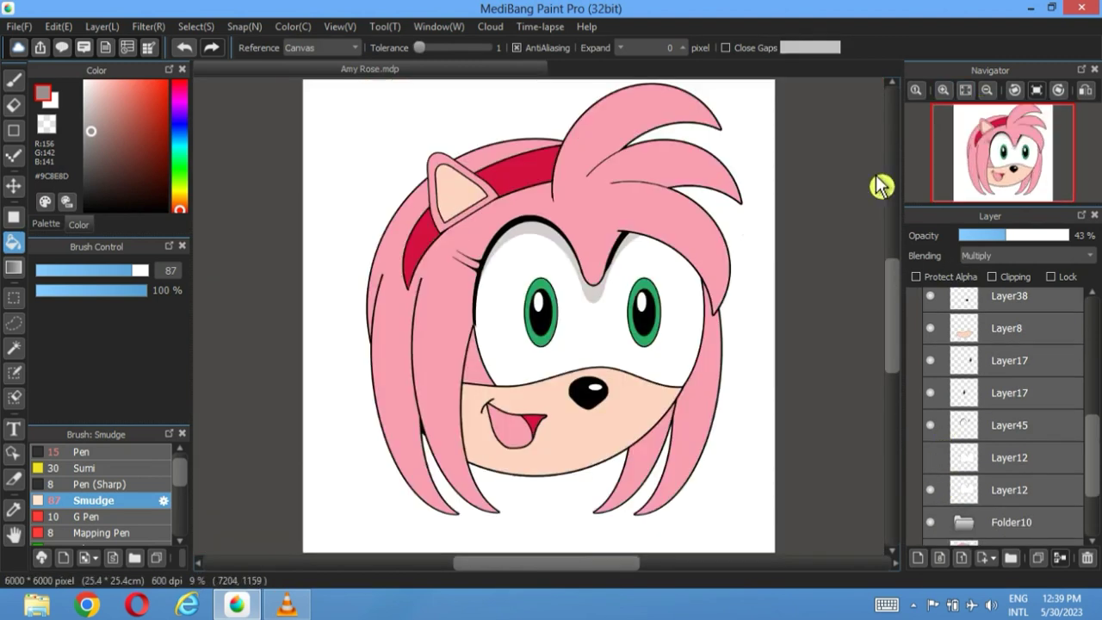
{"action": "left_click", "coordinate": [1017, 457]}
{"action": "left_click", "coordinate": [1087, 558]}
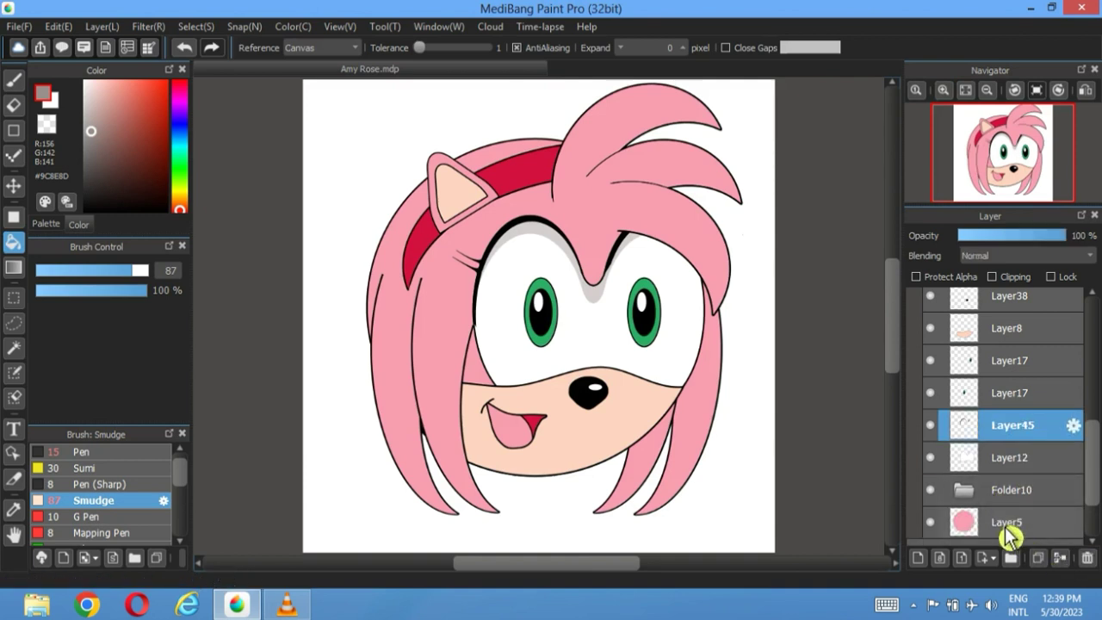
- Duplicate the bottom Folder25 holding the right-hand hair strands and place the copy directly above Folder19
{"action": "scroll", "coordinate": [1008, 516], "scroll_direction": "down", "scroll_amount": 2}
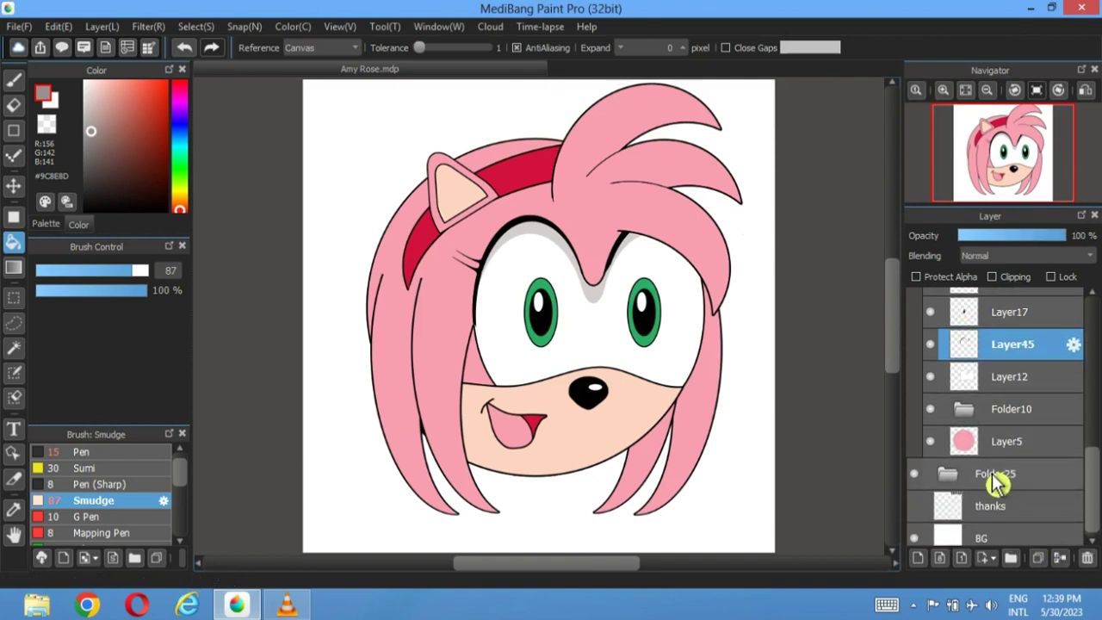
{"action": "left_click", "coordinate": [992, 476]}
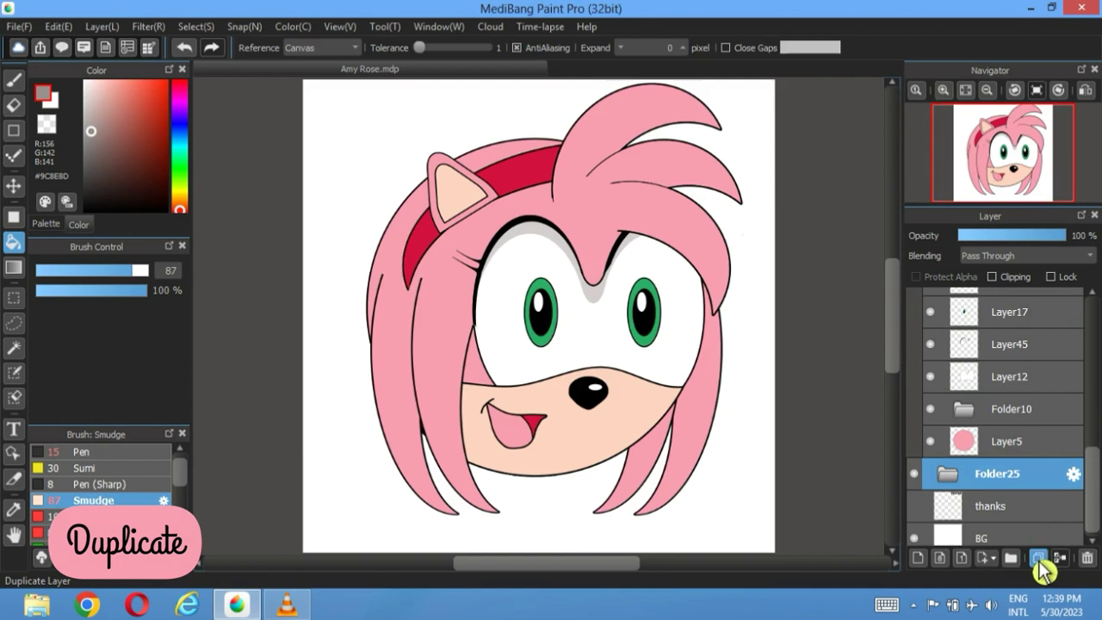
{"action": "left_click", "coordinate": [1038, 558]}
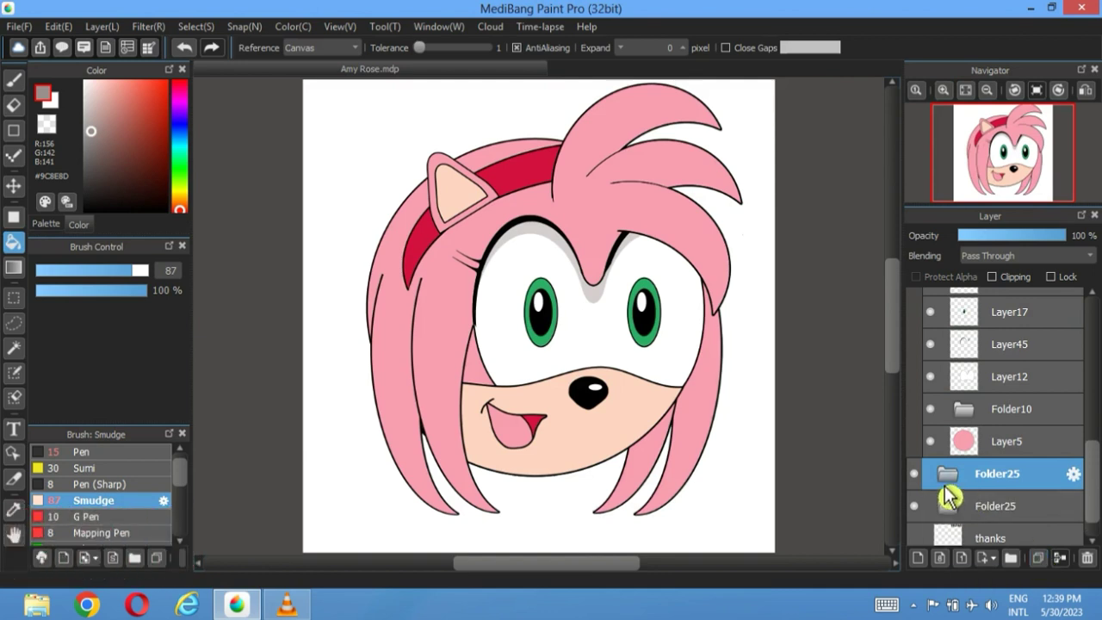
{"action": "scroll", "coordinate": [1031, 485], "scroll_direction": "up", "scroll_amount": 10}
{"action": "scroll", "coordinate": [1033, 487], "scroll_direction": "down", "scroll_amount": 8}
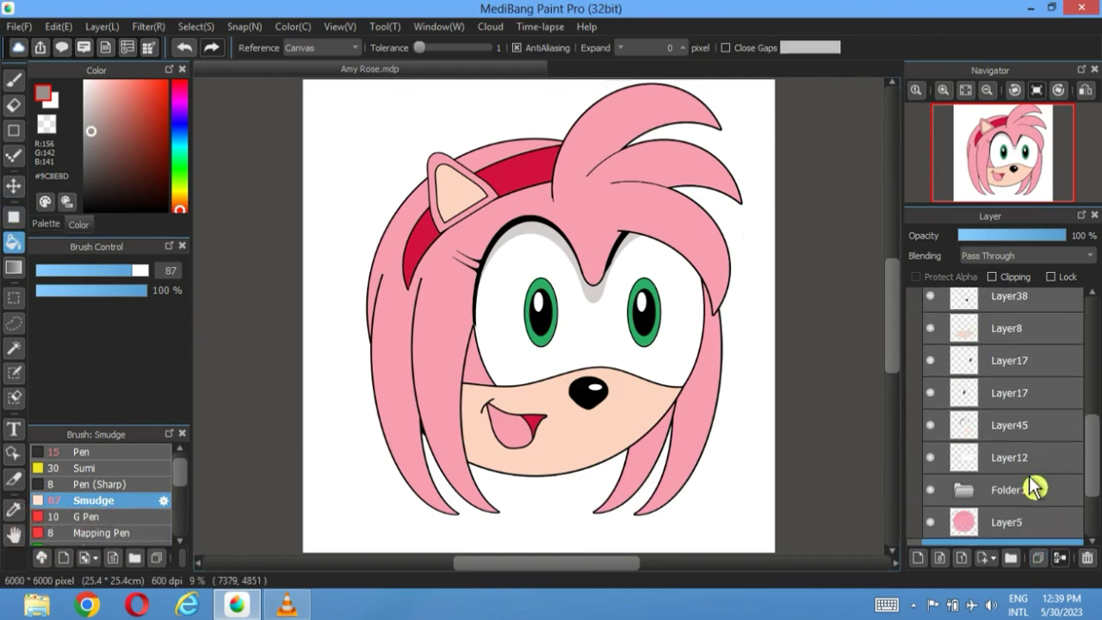
{"action": "scroll", "coordinate": [1033, 486], "scroll_direction": "down", "scroll_amount": 2}
{"action": "left_click_drag", "start_coordinate": [1020, 318], "coordinate": [996, 315]}
{"action": "left_click_drag", "start_coordinate": [1019, 458], "coordinate": [998, 343]}
{"action": "left_click", "coordinate": [952, 438]}
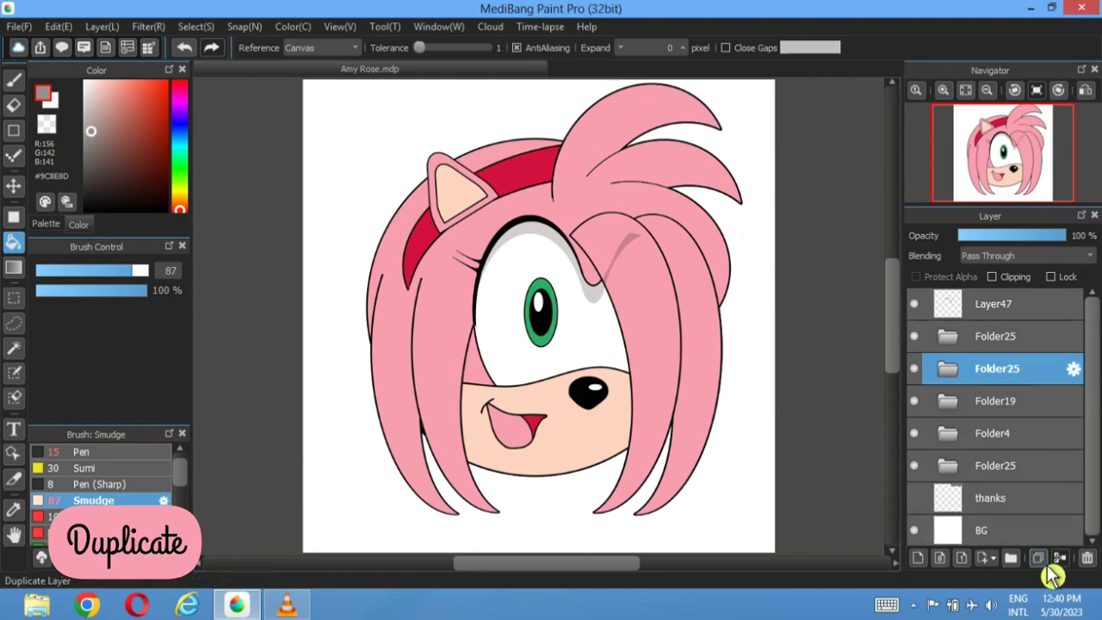
- Nest a copy of the left hair's Folder25 inside the copied right-hair folder and move the group straight up about 287 px
{"action": "left_click", "coordinate": [1044, 558]}
{"action": "left_click", "coordinate": [945, 368]}
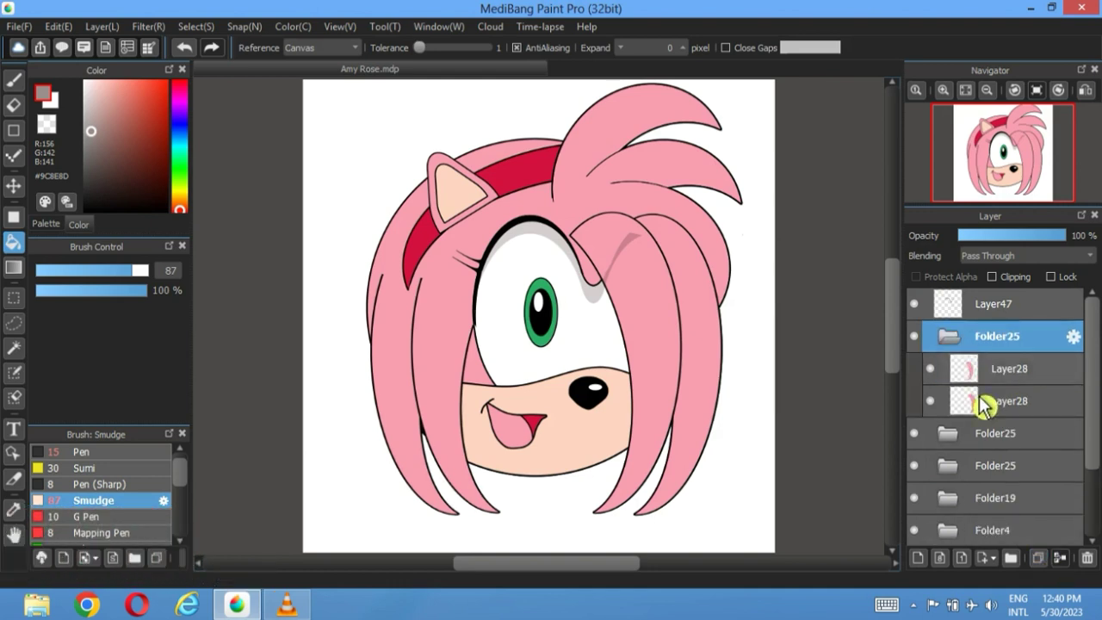
{"action": "left_click_drag", "start_coordinate": [1000, 440], "coordinate": [930, 364]}
{"action": "left_click", "coordinate": [948, 336]}
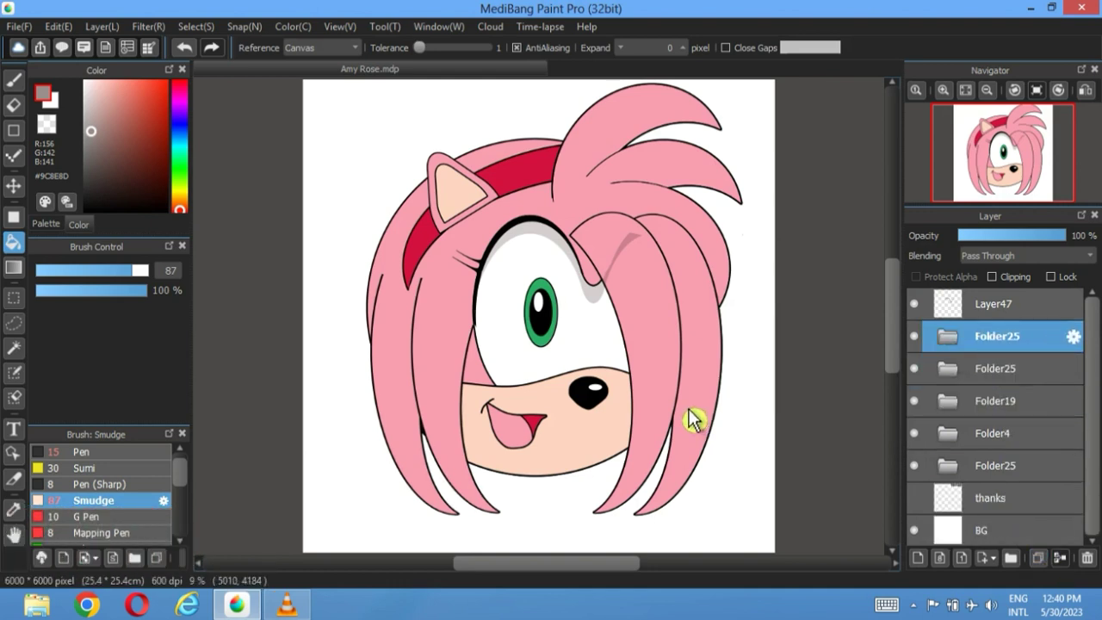
{"action": "left_click", "coordinate": [12, 185]}
{"action": "left_click_drag", "start_coordinate": [684, 352], "coordinate": [680, 340]}
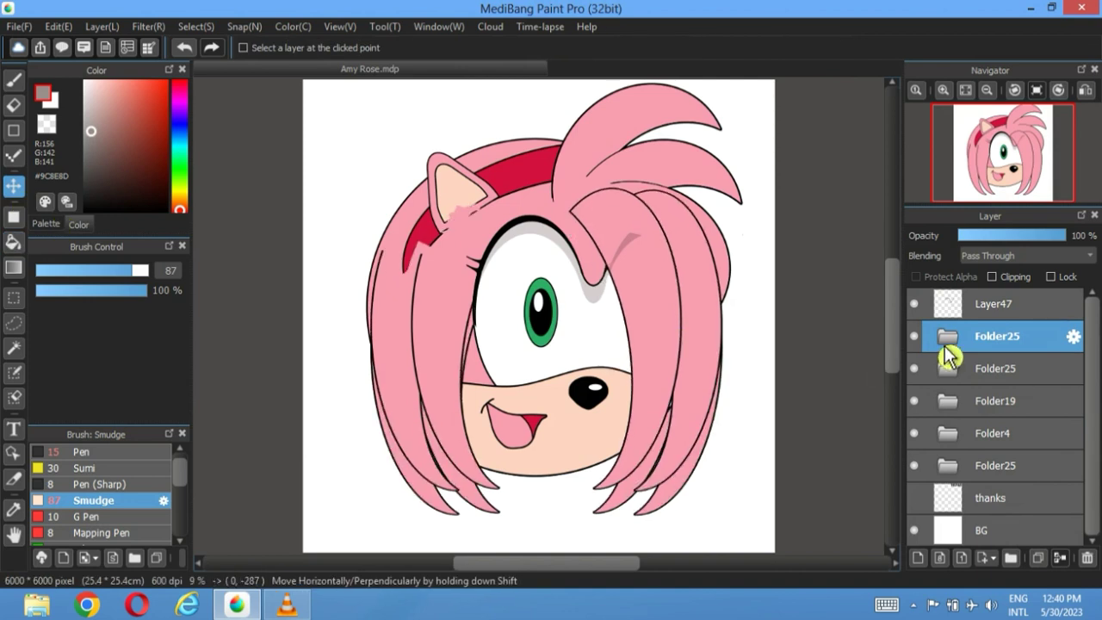
- Hide the copied group's upper right-strand Layer28 and fill the outer right strand's lower tip with palette pink on Layer47
{"action": "left_click", "coordinate": [999, 304]}
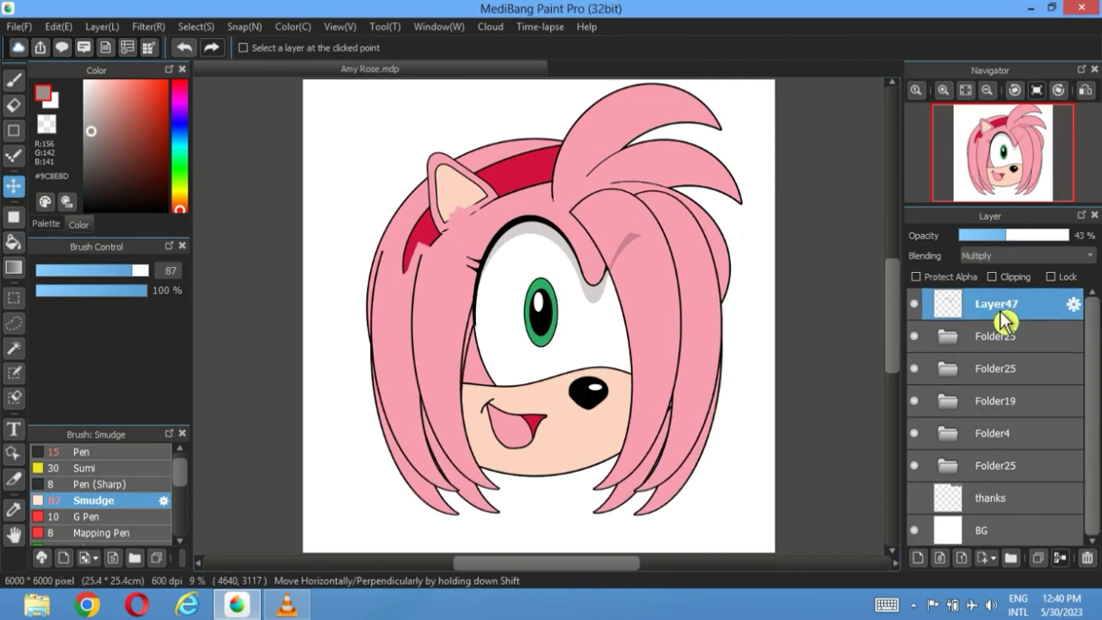
{"action": "left_click", "coordinate": [46, 224]}
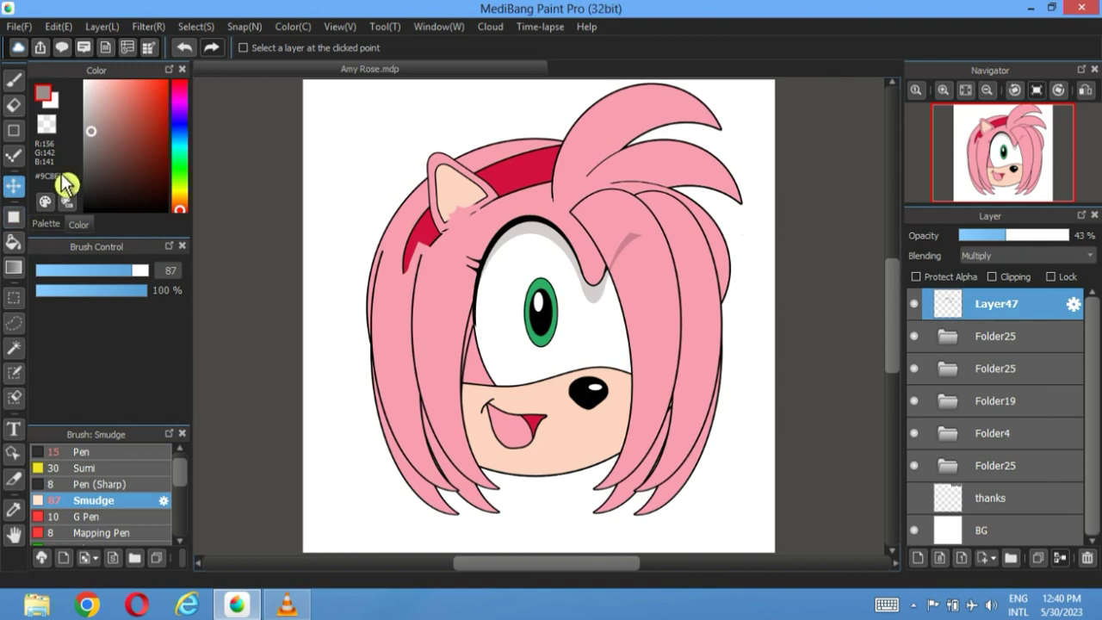
{"action": "left_click", "coordinate": [14, 242]}
{"action": "left_click", "coordinate": [949, 337]}
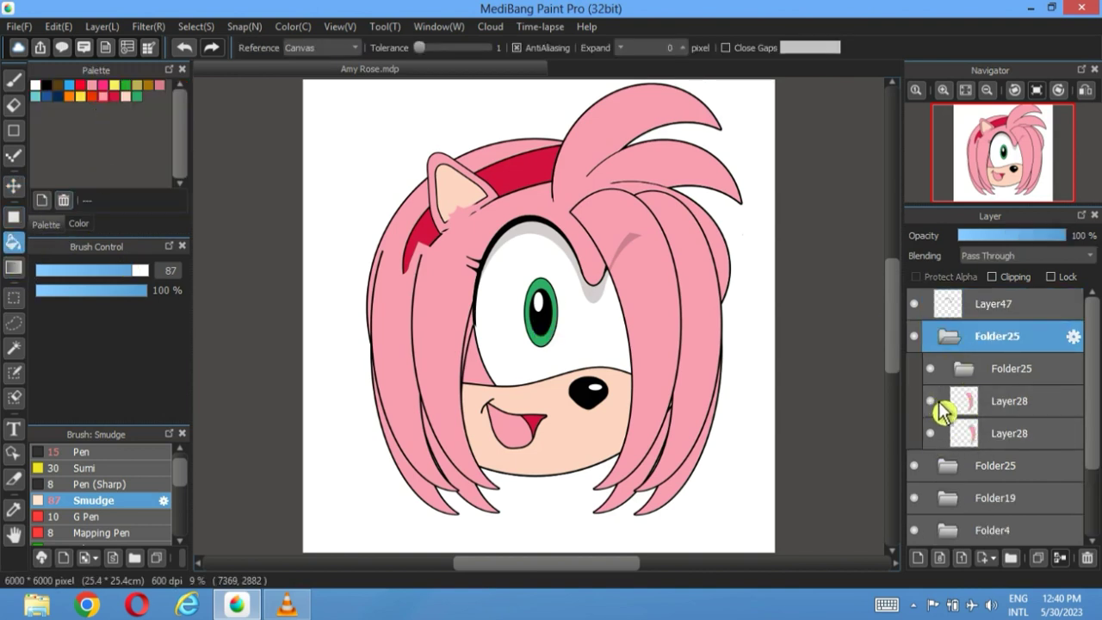
{"action": "left_click", "coordinate": [935, 402]}
{"action": "left_click", "coordinate": [951, 306]}
{"action": "scroll", "coordinate": [726, 475], "scroll_direction": "up", "scroll_amount": 4}
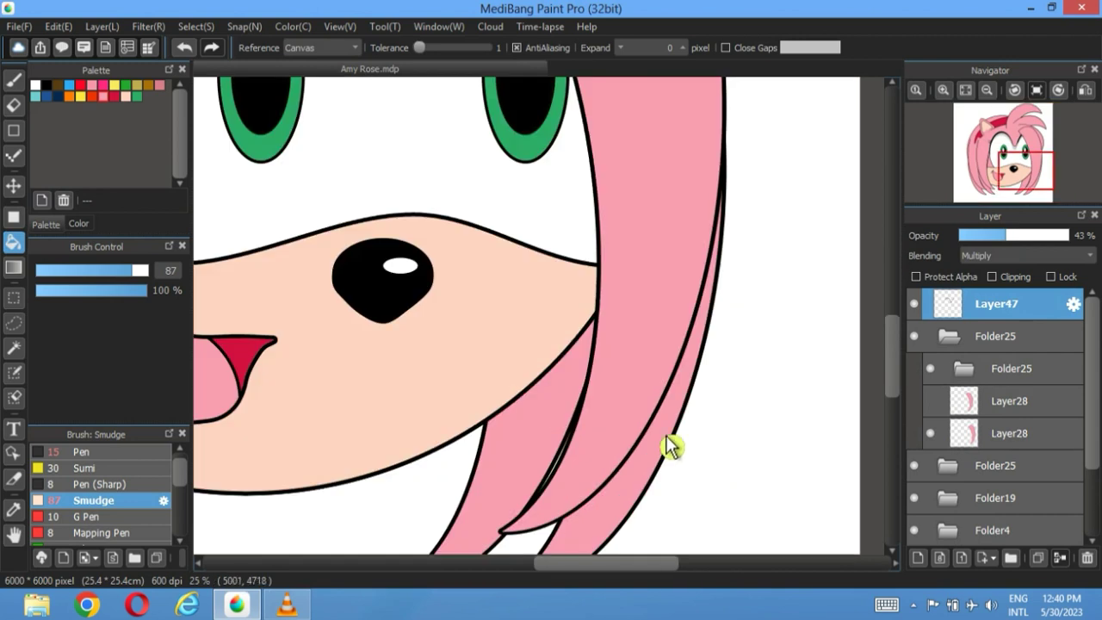
{"action": "left_click", "coordinate": [670, 446]}
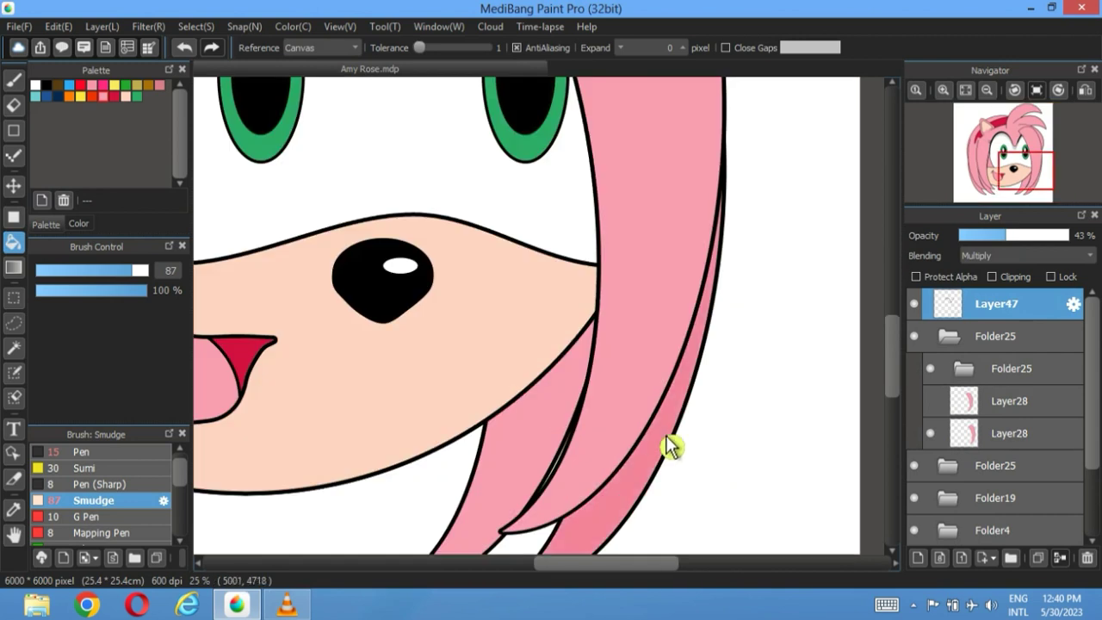
- Switch the visible guide to the upper right-strand Layer28 and fill the inner right strand's lower tip with pink on Layer47
{"action": "left_click", "coordinate": [931, 401]}
{"action": "left_click", "coordinate": [931, 433]}
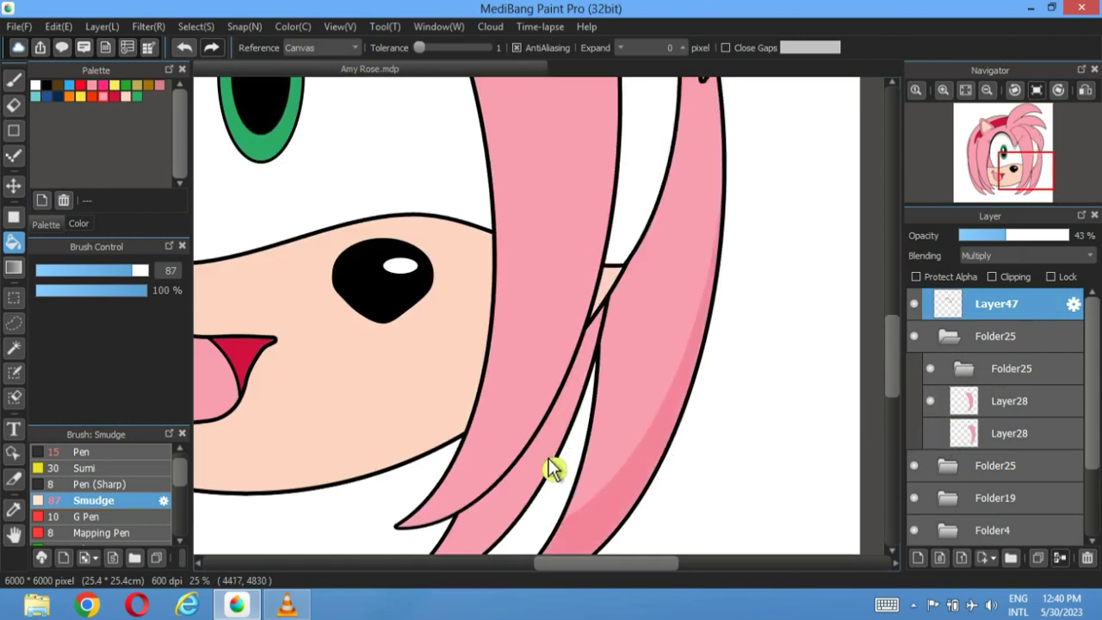
{"action": "left_click", "coordinate": [549, 465]}
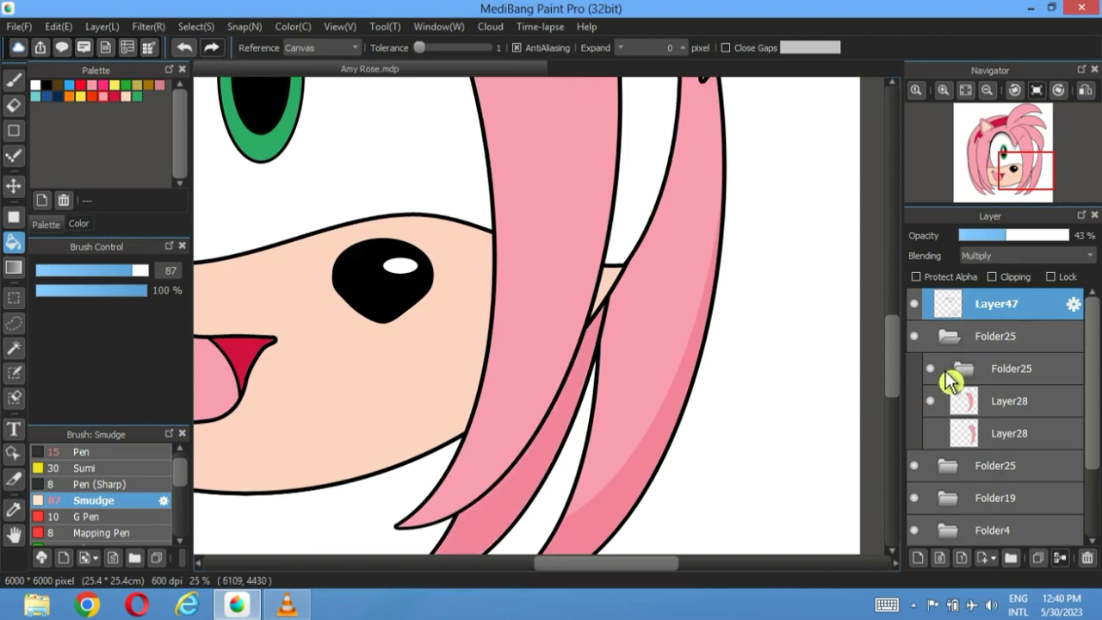
- Show only the lower Layer28 guide in the nested left-hair folder and fill the outer left strand's lower tip on Layer47
{"action": "left_click", "coordinate": [933, 401]}
{"action": "left_click", "coordinate": [972, 376]}
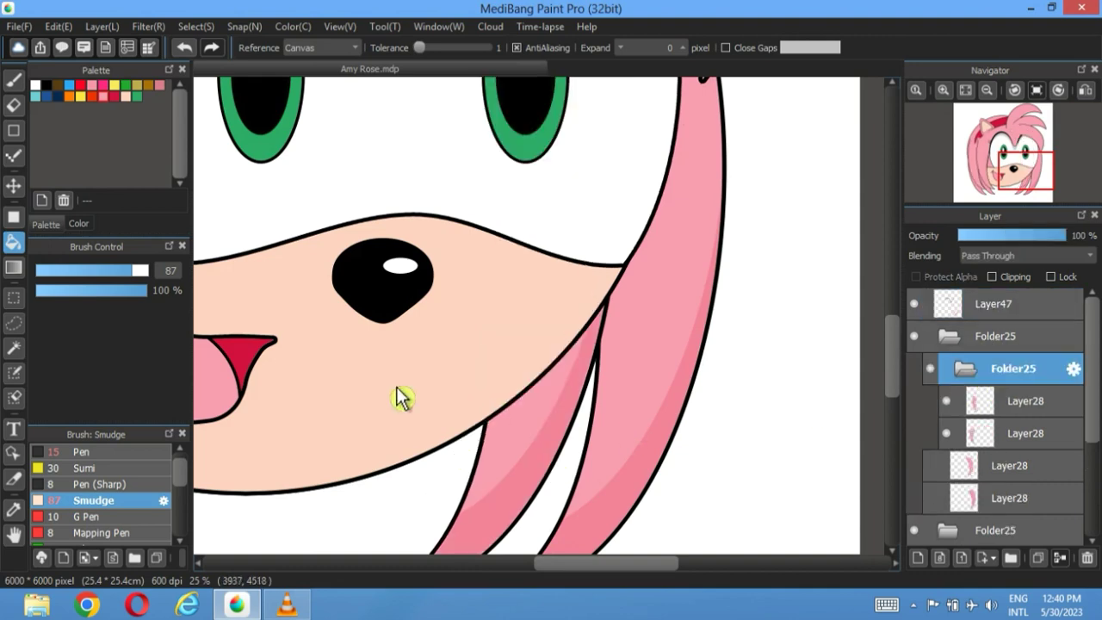
{"action": "left_click_drag", "start_coordinate": [401, 394], "coordinate": [515, 443]}
{"action": "left_click", "coordinate": [947, 401]}
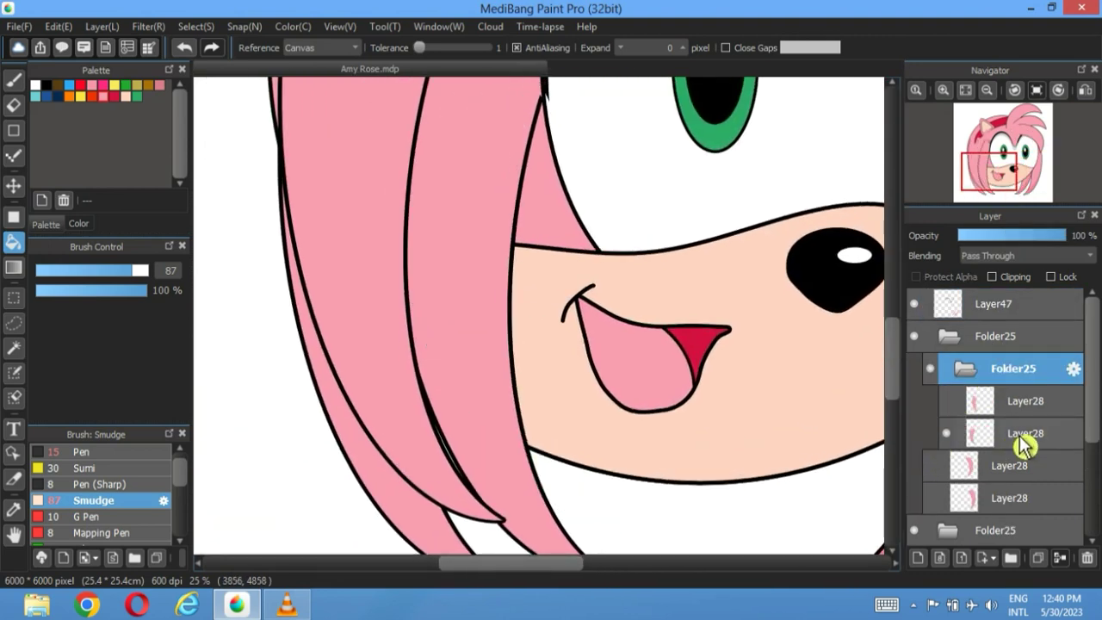
{"action": "left_click", "coordinate": [982, 430]}
{"action": "left_click", "coordinate": [956, 306]}
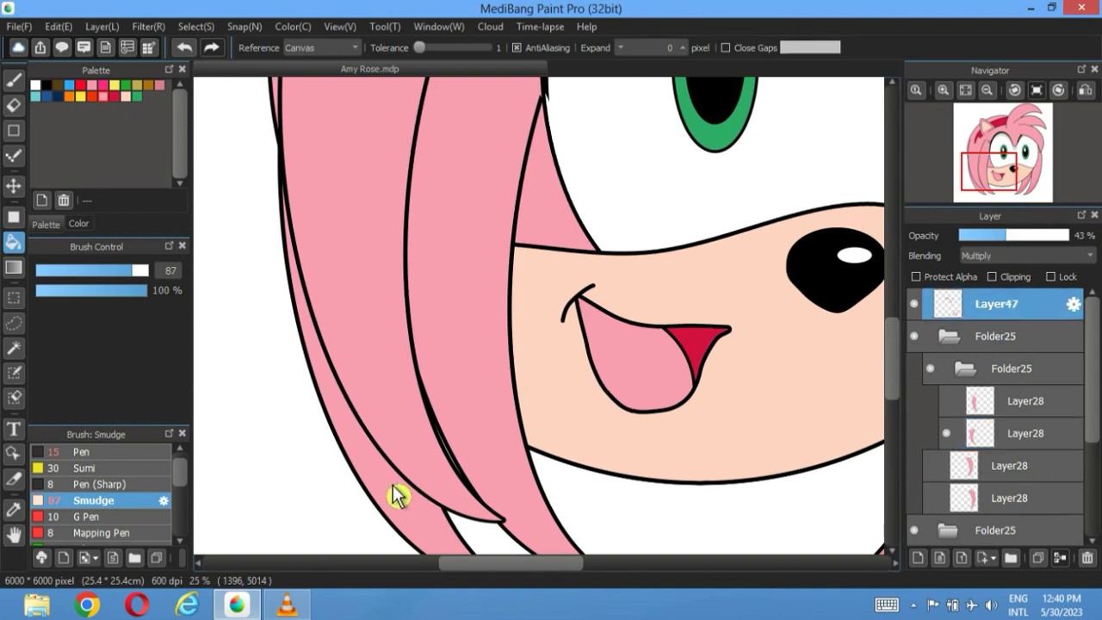
{"action": "left_click", "coordinate": [394, 493]}
- Switch to the upper left-hair Layer28 guide and fill the inner left strand's lower tip with pink on Layer47
{"action": "left_click", "coordinate": [946, 401]}
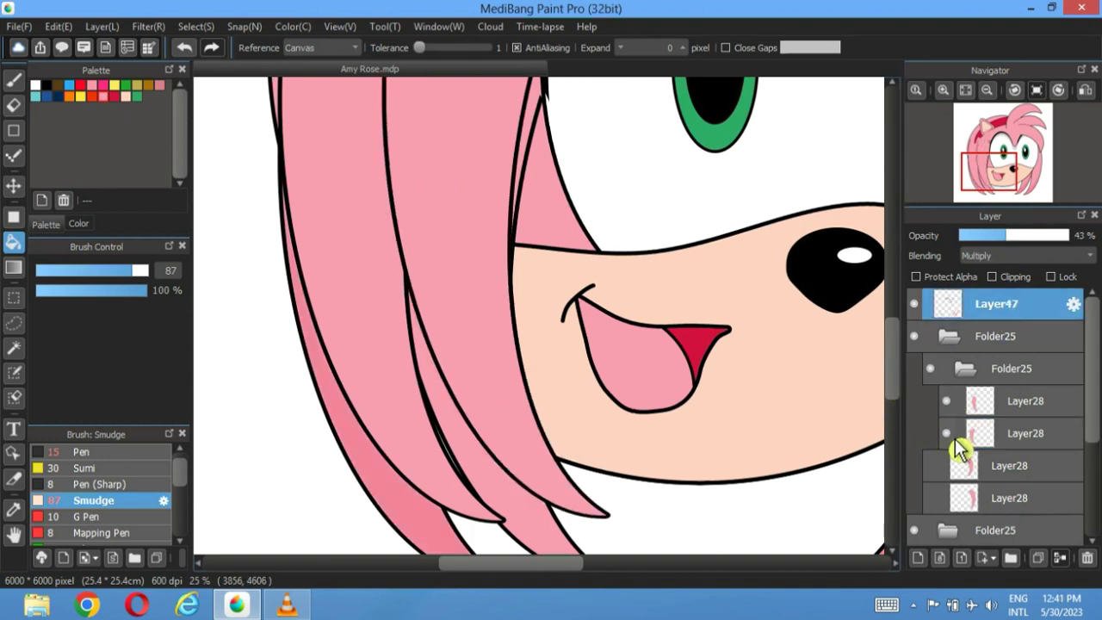
{"action": "left_click", "coordinate": [947, 434]}
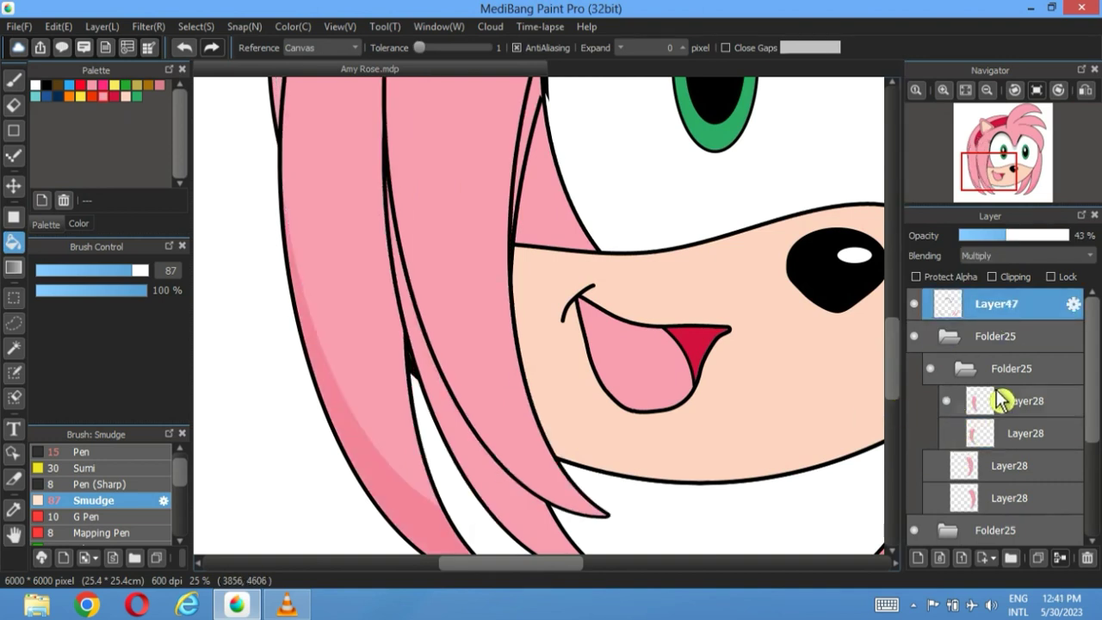
{"action": "left_click", "coordinate": [506, 499]}
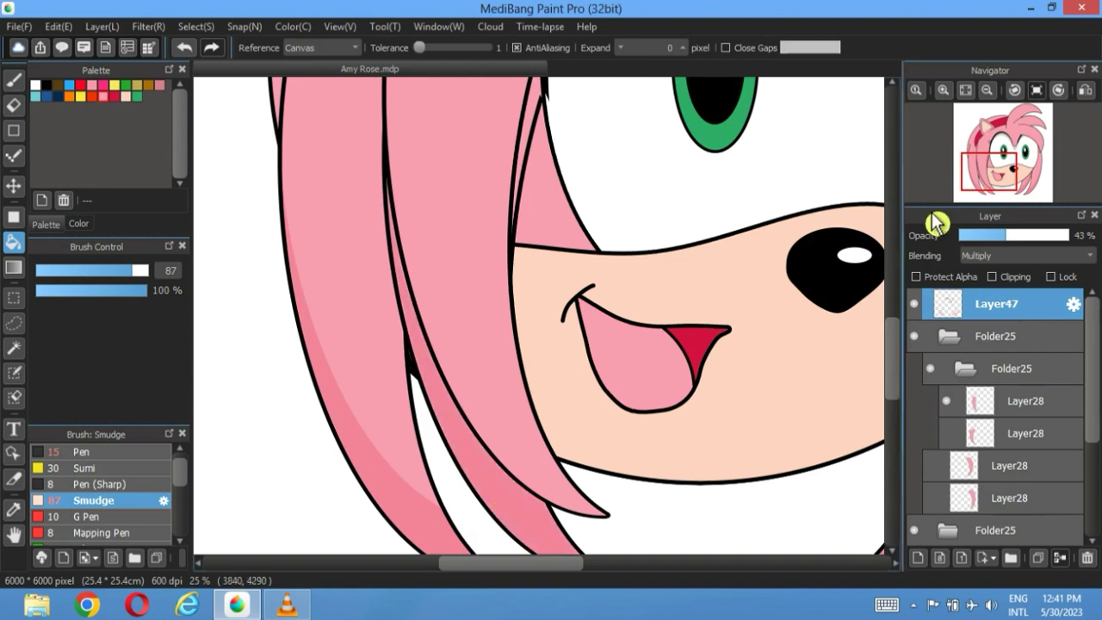
- Hide and delete the copied Folder25 group containing the shifted hair guides
{"action": "left_click", "coordinate": [968, 91]}
{"action": "left_click", "coordinate": [944, 395]}
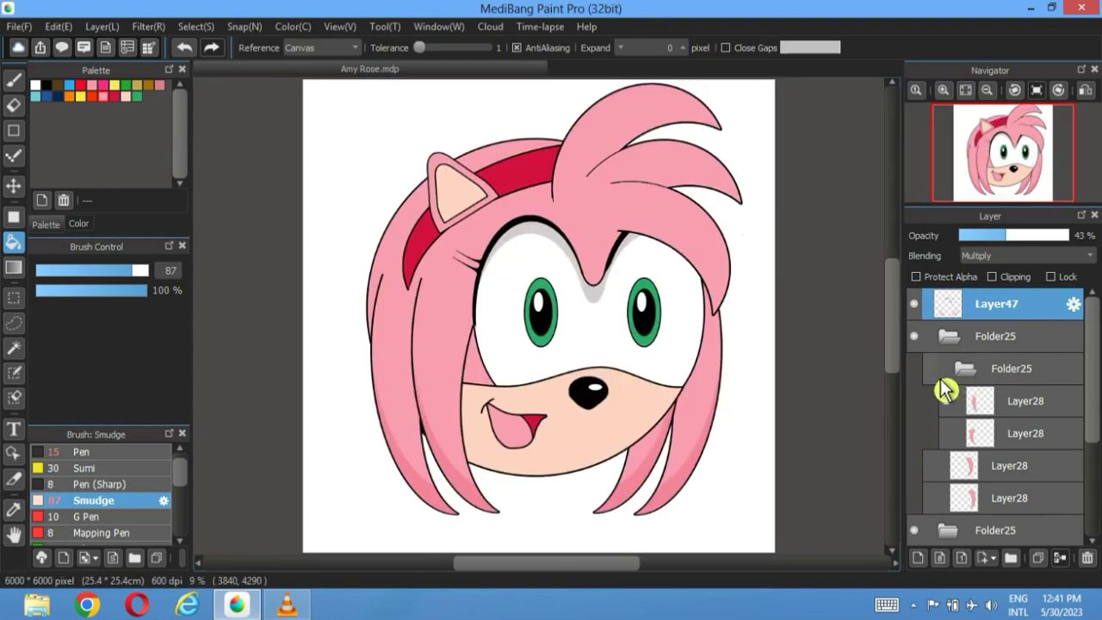
{"action": "left_click", "coordinate": [948, 346]}
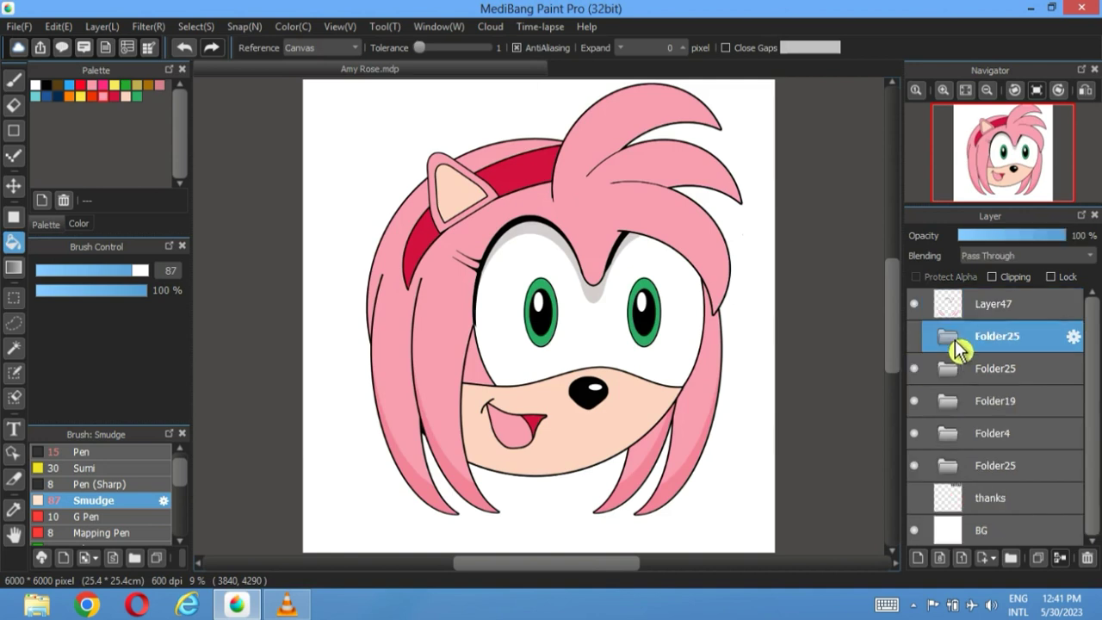
{"action": "left_click", "coordinate": [1088, 558]}
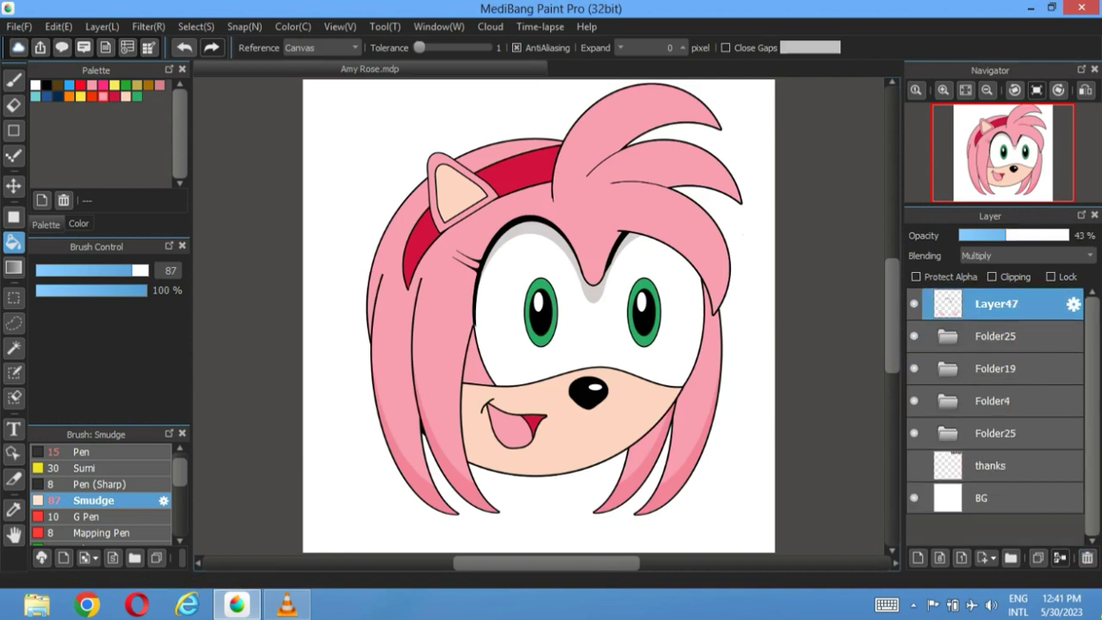
- Duplicate Folder19, set the copy's opacity to 49%, and move it straight up about 103 px as a bangs shading guide
{"action": "left_click", "coordinate": [990, 371]}
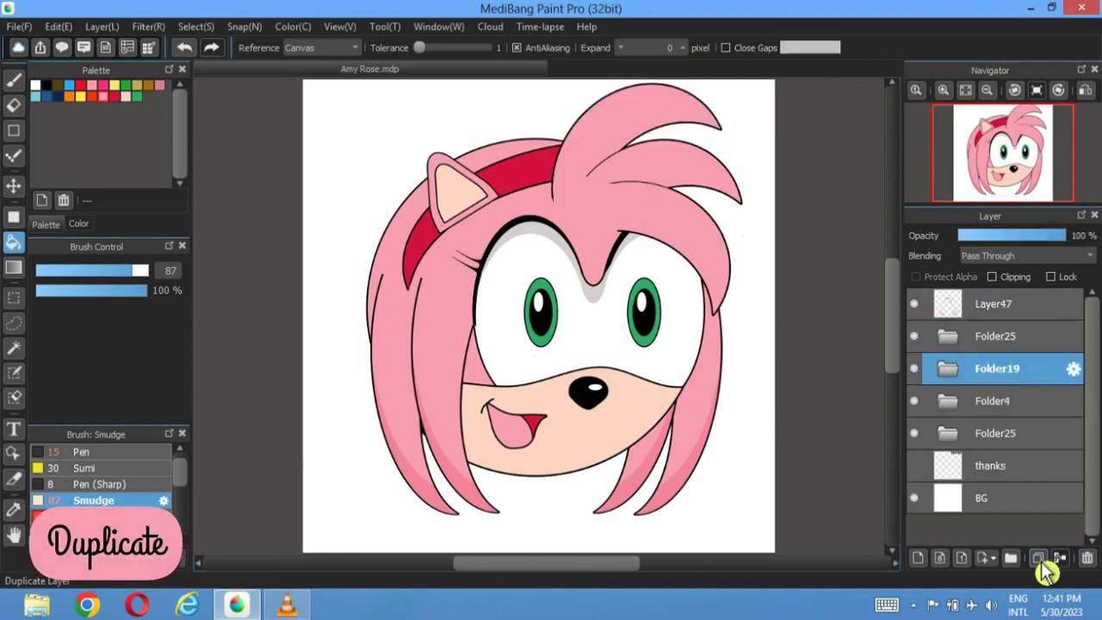
{"action": "left_click", "coordinate": [1039, 558]}
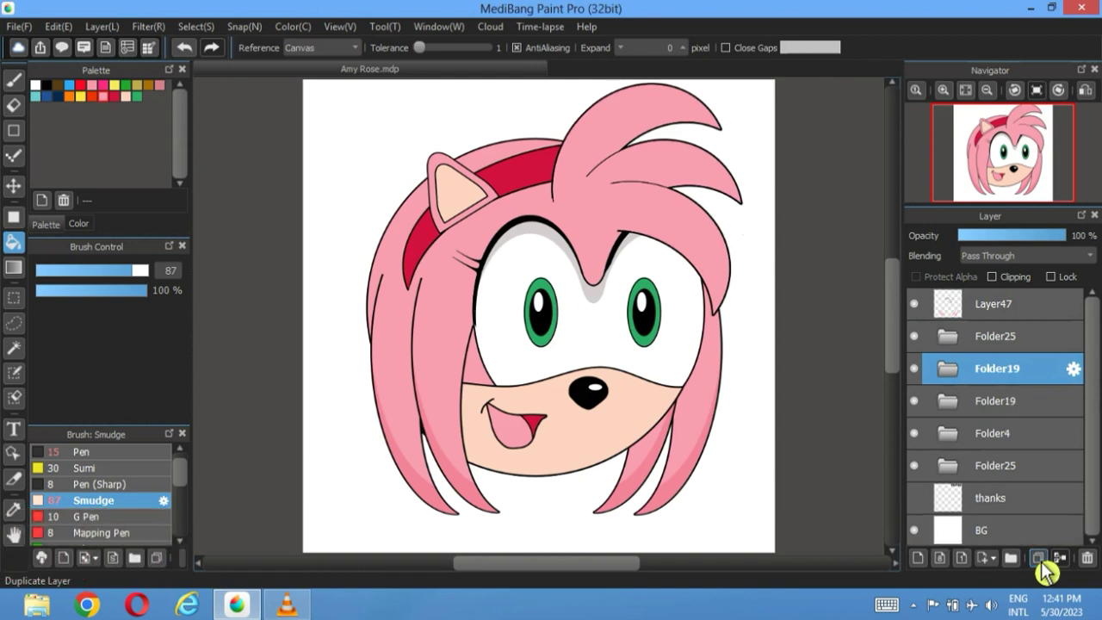
{"action": "left_click", "coordinate": [1026, 237]}
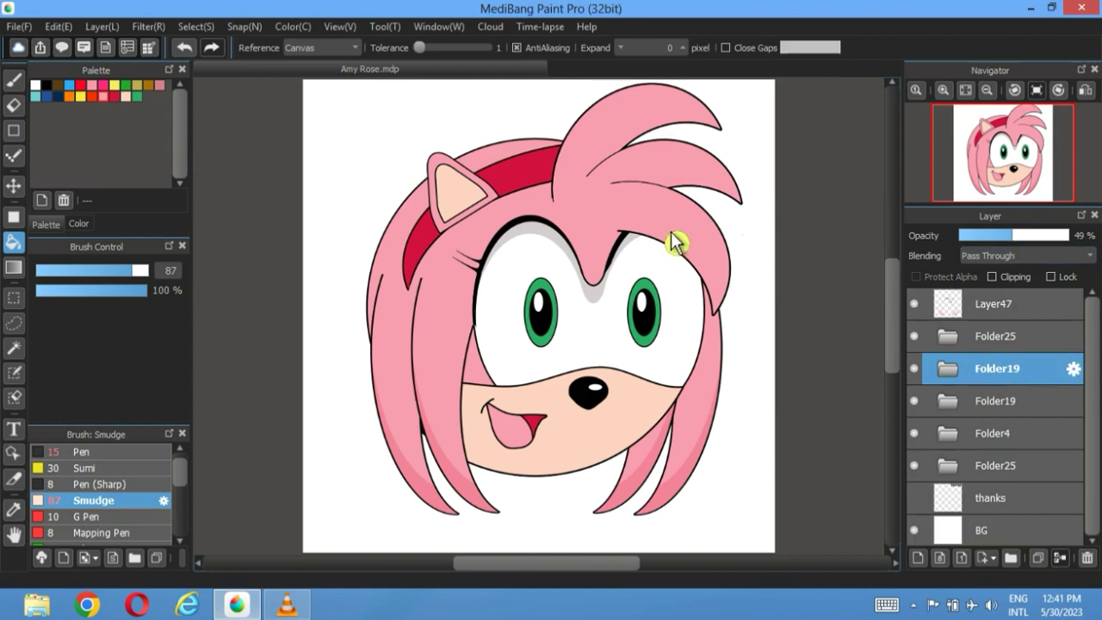
{"action": "key", "text": "v"}
{"action": "left_click_drag", "start_coordinate": [618, 138], "coordinate": [620, 133]}
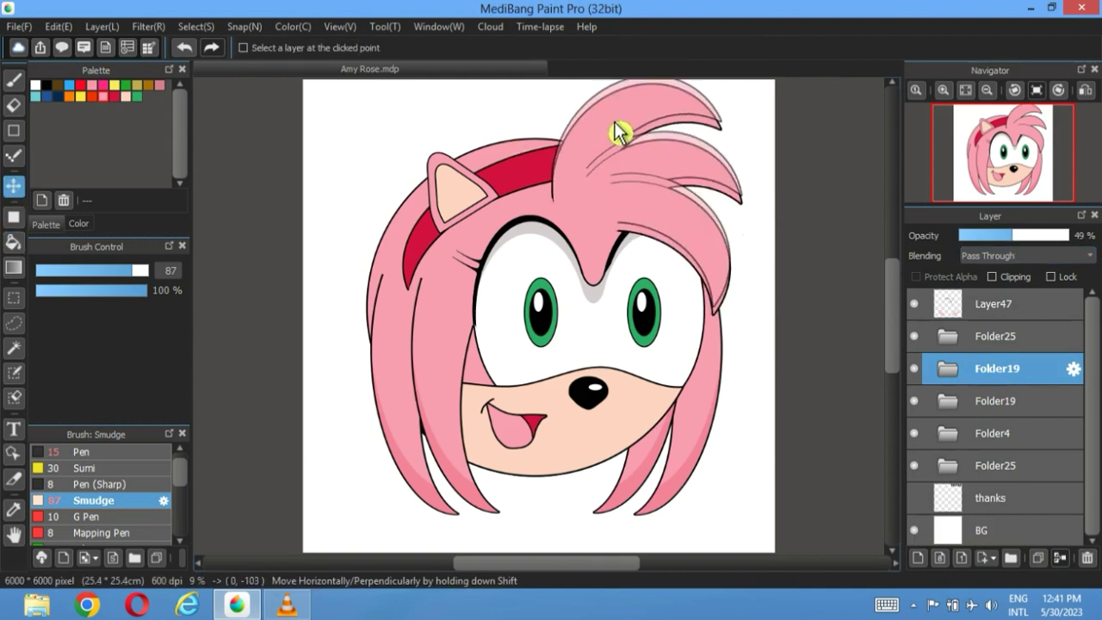
- Fill the underside strips of the upper and middle bangs with pink shadow on Layer47, following the shifted guide outlines
{"action": "left_click", "coordinate": [1021, 312]}
{"action": "scroll", "coordinate": [627, 312], "scroll_direction": "down", "scroll_amount": 2}
{"action": "scroll", "coordinate": [627, 312], "scroll_direction": "up", "scroll_amount": 4}
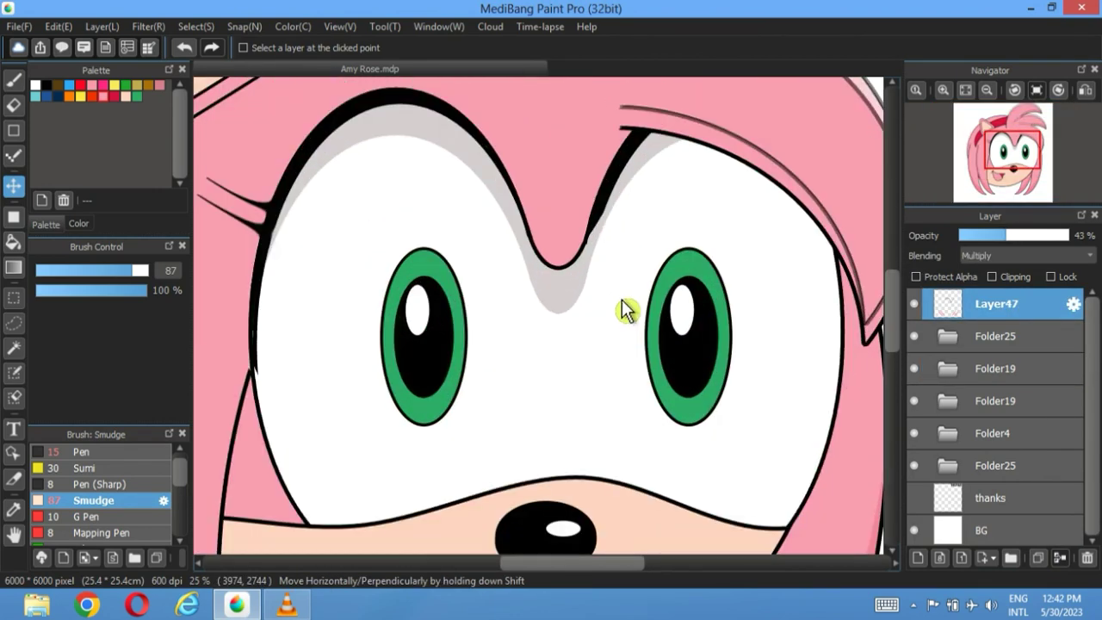
{"action": "scroll", "coordinate": [509, 327], "scroll_direction": "up", "scroll_amount": 5}
{"action": "scroll", "coordinate": [586, 431], "scroll_direction": "up", "scroll_amount": 3}
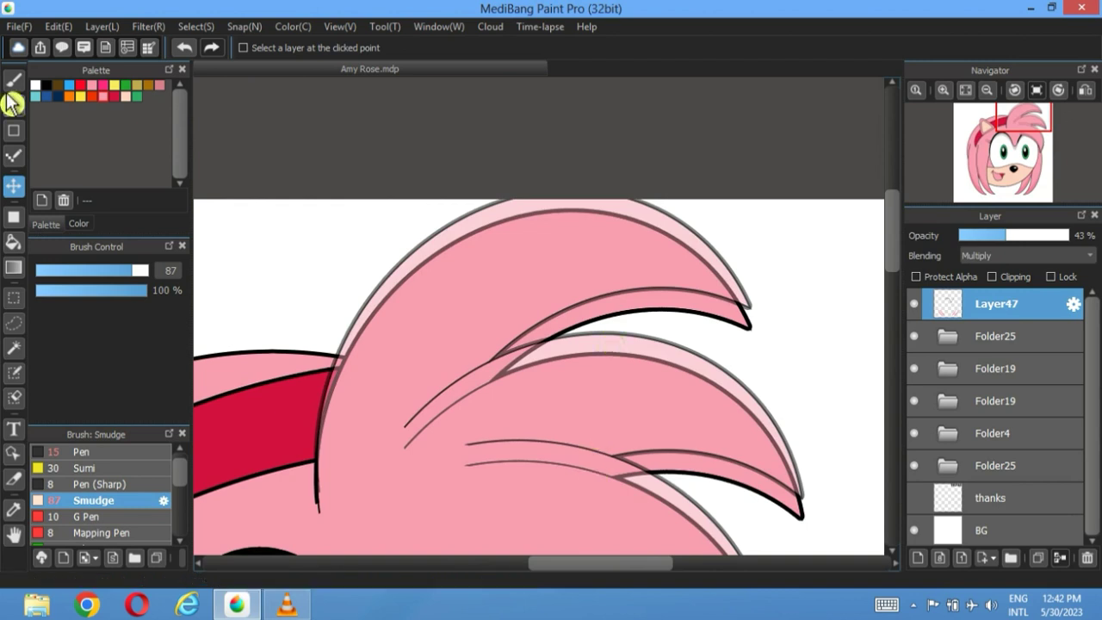
{"action": "left_click", "coordinate": [13, 242]}
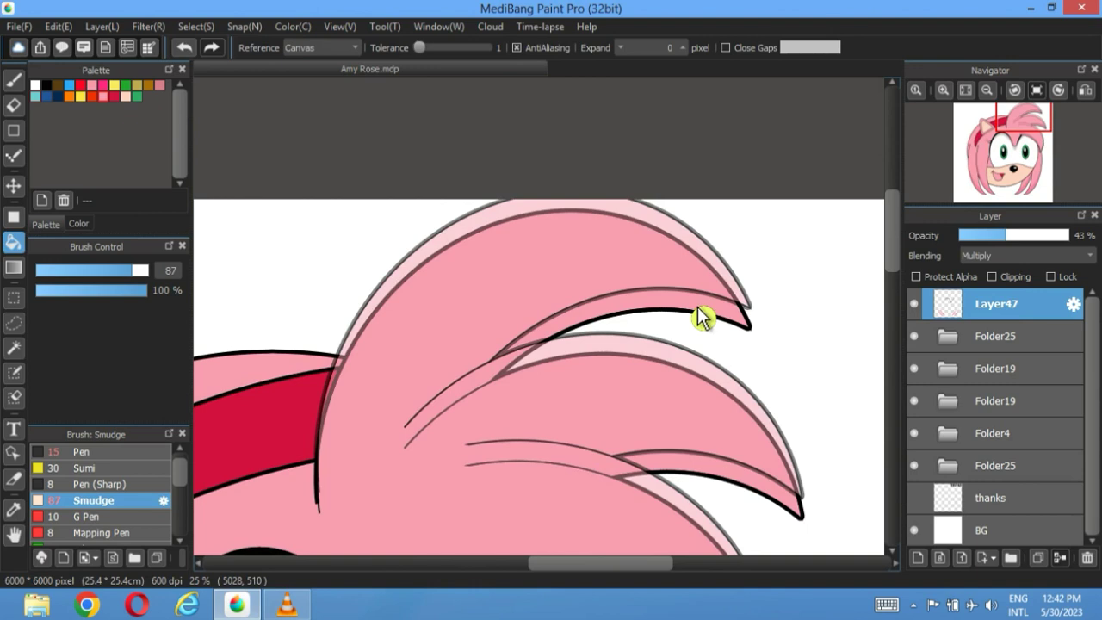
{"action": "left_click", "coordinate": [698, 308]}
{"action": "left_click", "coordinate": [728, 481]}
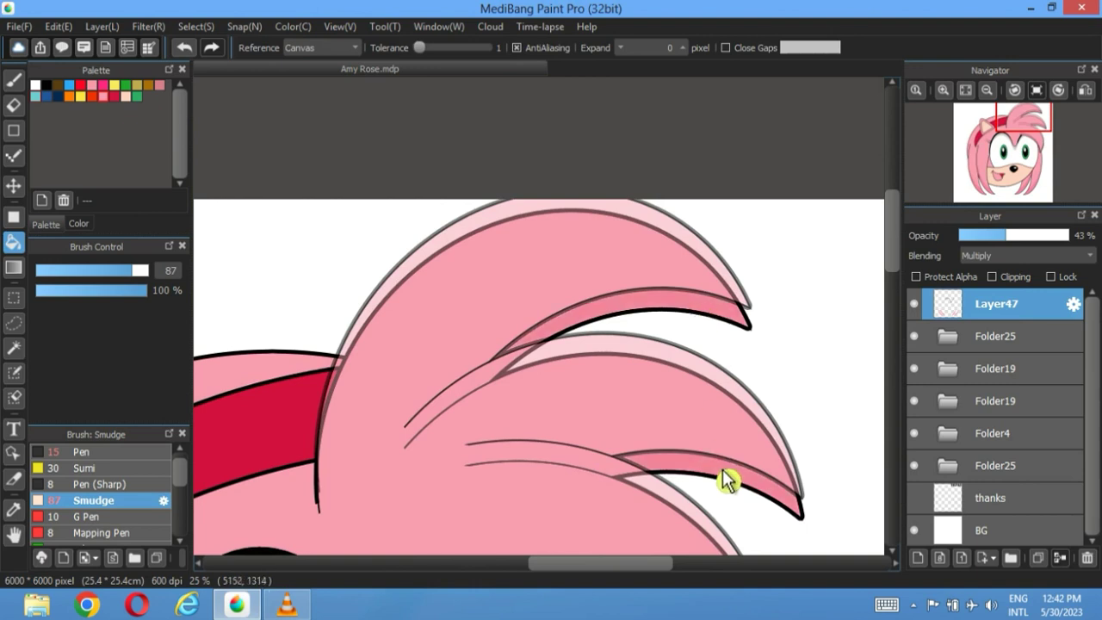
- Draw short size 15 Pen strokes on Layer47 closing off the inner ends of the three bangs' shadow areas
{"action": "left_click_drag", "start_coordinate": [652, 492], "coordinate": [685, 246]}
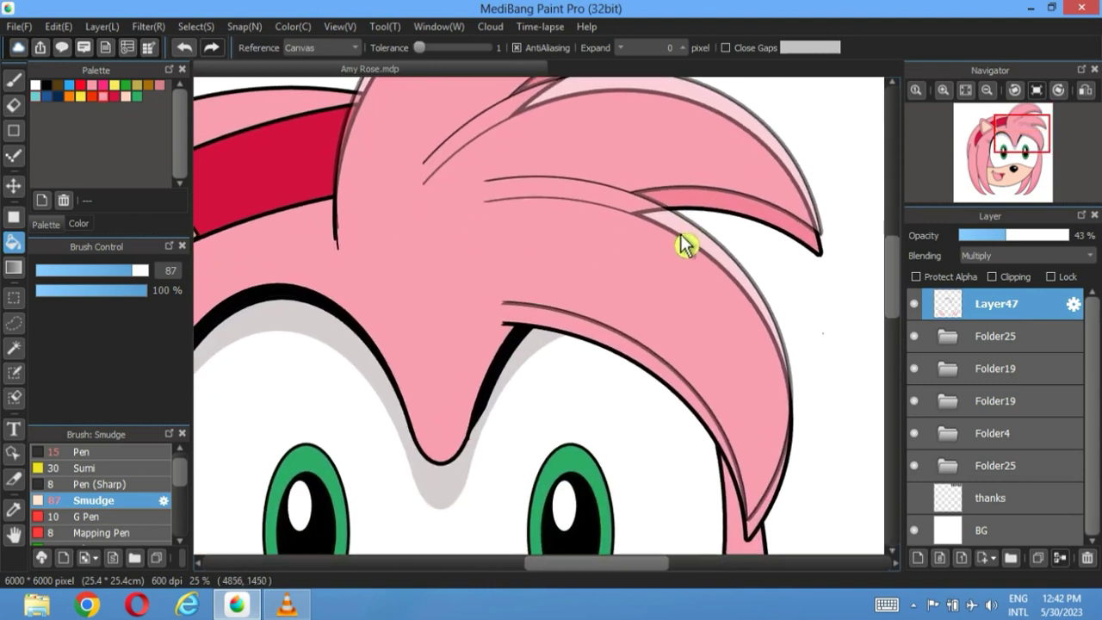
{"action": "left_click", "coordinate": [15, 82]}
{"action": "scroll", "coordinate": [520, 305], "scroll_direction": "up", "scroll_amount": 5}
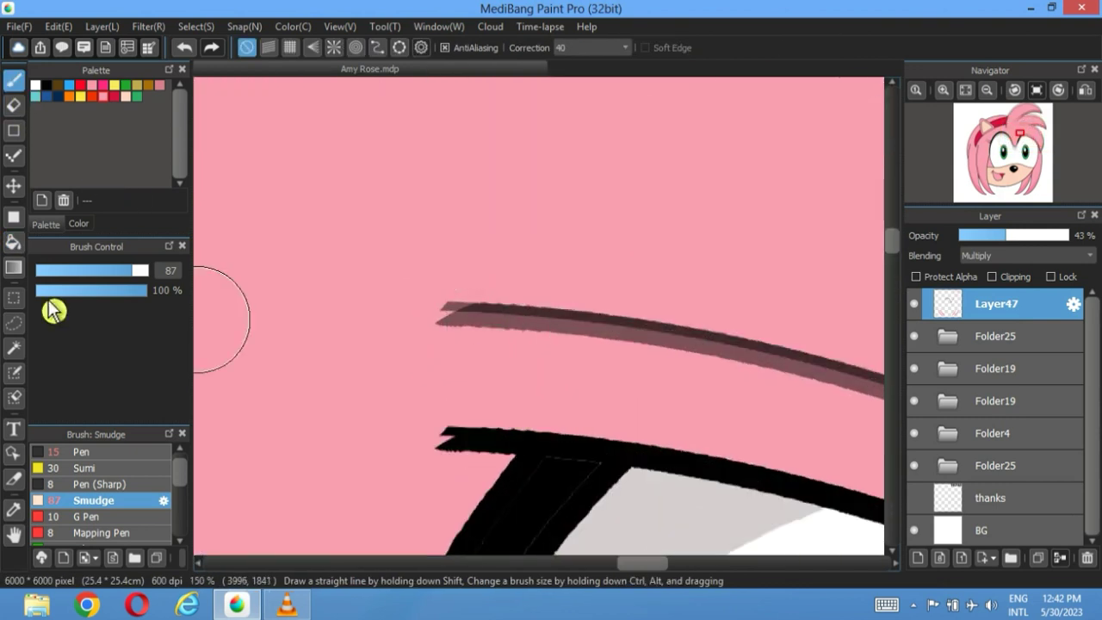
{"action": "left_click_drag", "start_coordinate": [129, 270], "coordinate": [81, 270]}
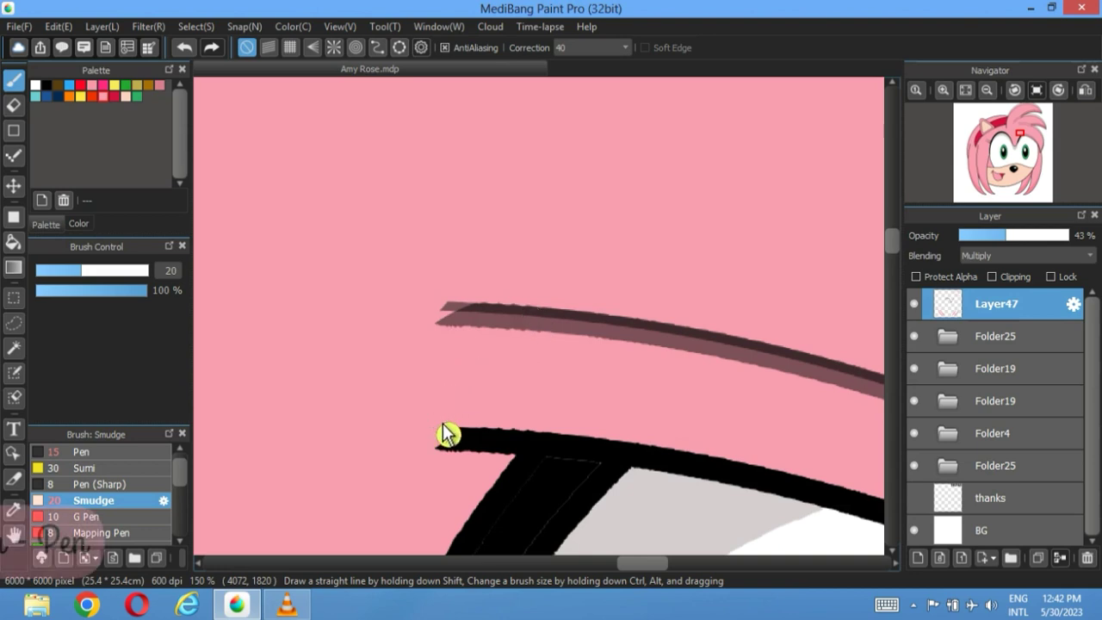
{"action": "left_click", "coordinate": [82, 453]}
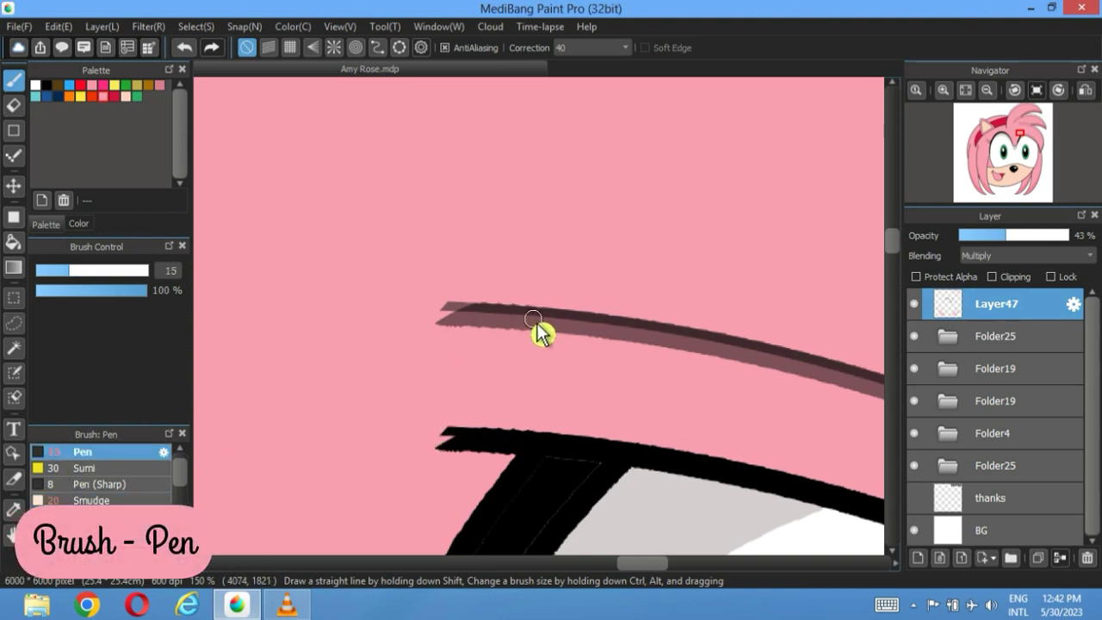
{"action": "mouse_move", "coordinate": [528, 319]}
{"action": "left_mouse_down"}
{"action": "mouse_move", "coordinate": [475, 425]}
{"action": "mouse_move", "coordinate": [437, 447]}
{"action": "left_mouse_up"}
{"action": "scroll", "coordinate": [480, 327], "scroll_direction": "down", "scroll_amount": 5}
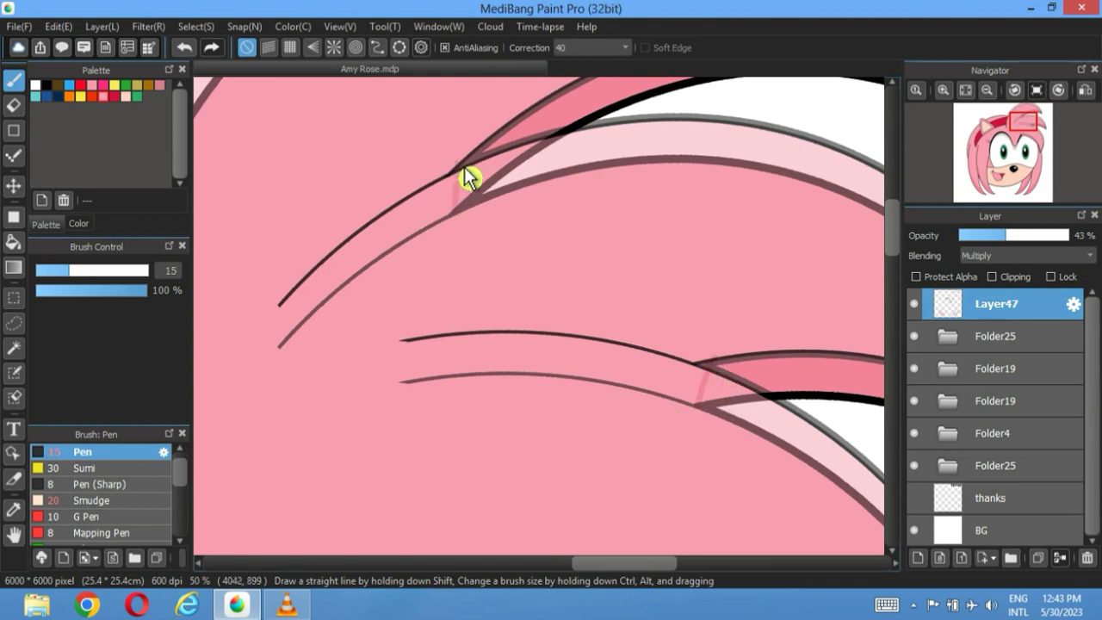
- Fill the closed underside strip of the lowest bang with pink on Layer47
{"action": "scroll", "coordinate": [659, 270], "scroll_direction": "down", "scroll_amount": 5}
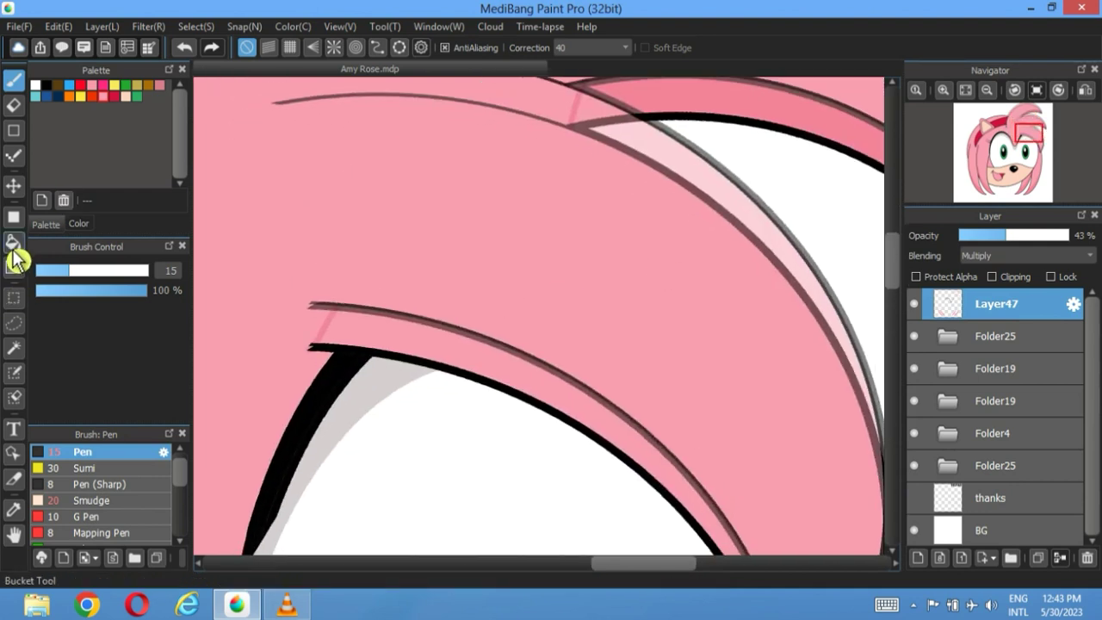
{"action": "left_click", "coordinate": [13, 242]}
{"action": "left_click", "coordinate": [420, 352]}
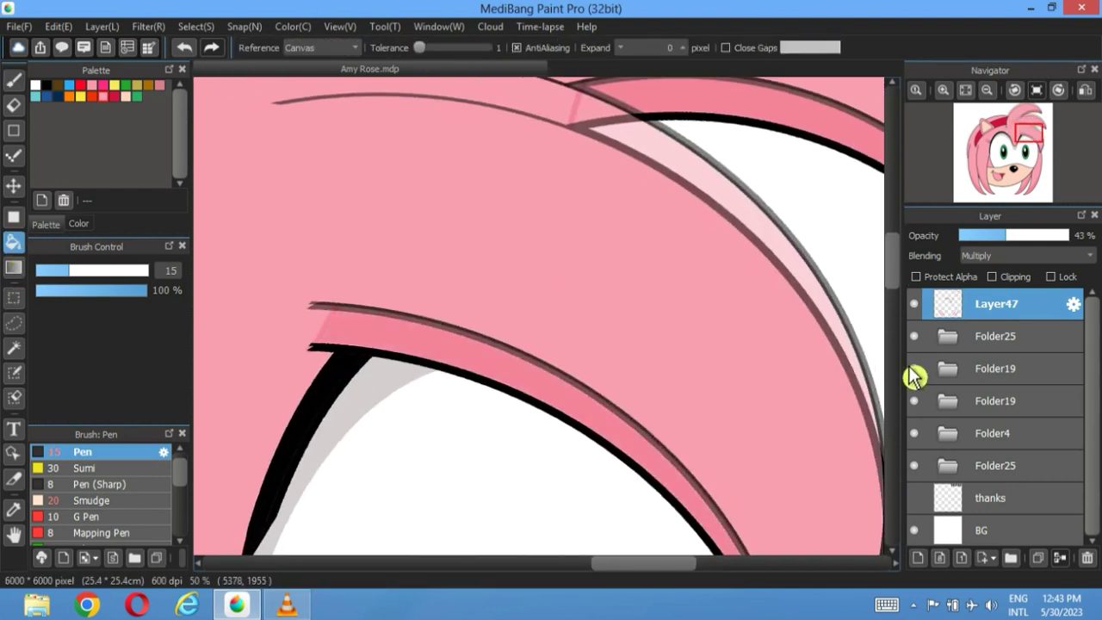
- Hide the copied Folder19 guide and trim the stray stroke ends at the lowest bang's shadow with a size 24 eraser
{"action": "left_click", "coordinate": [915, 368]}
{"action": "scroll", "coordinate": [431, 318], "scroll_direction": "up", "scroll_amount": 5}
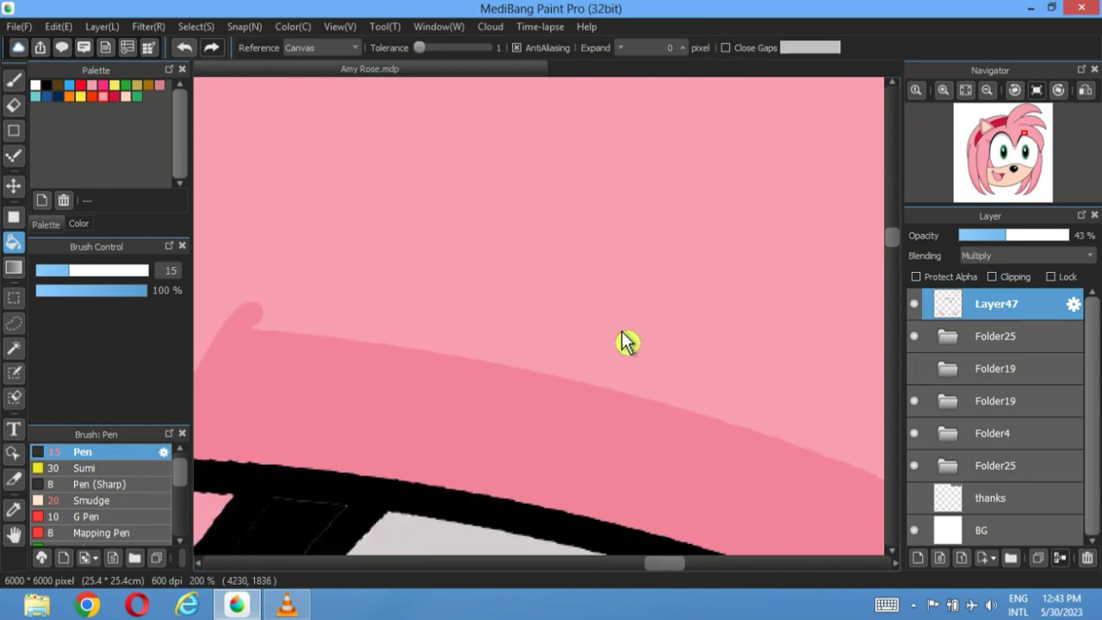
{"action": "left_click", "coordinate": [13, 104]}
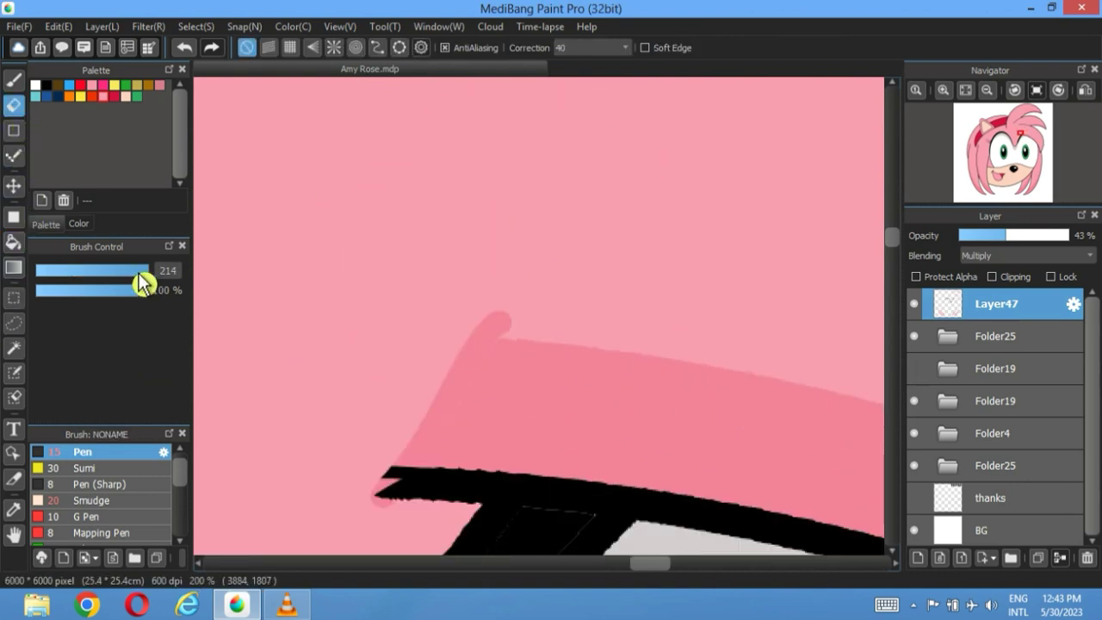
{"action": "left_click_drag", "start_coordinate": [140, 278], "coordinate": [95, 279]}
{"action": "left_click_drag", "start_coordinate": [527, 328], "coordinate": [393, 327]}
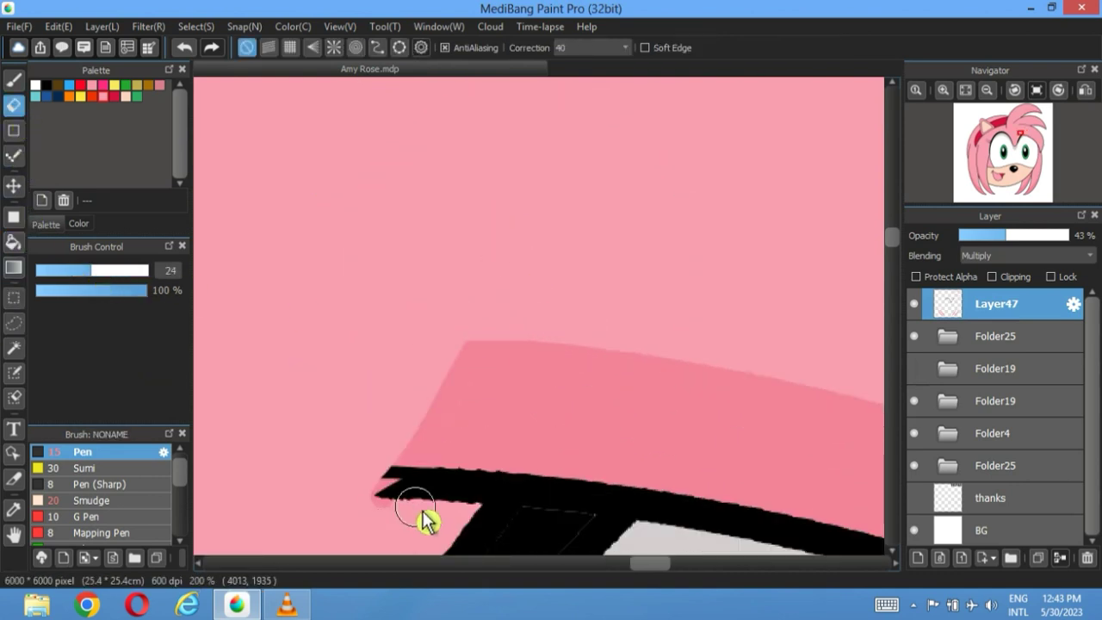
{"action": "left_click_drag", "start_coordinate": [423, 517], "coordinate": [365, 505]}
- Extend the middle bang's shadow to its inner end with the Pen, fill the gap and erase the overshooting stroke
{"action": "left_click", "coordinate": [13, 80]}
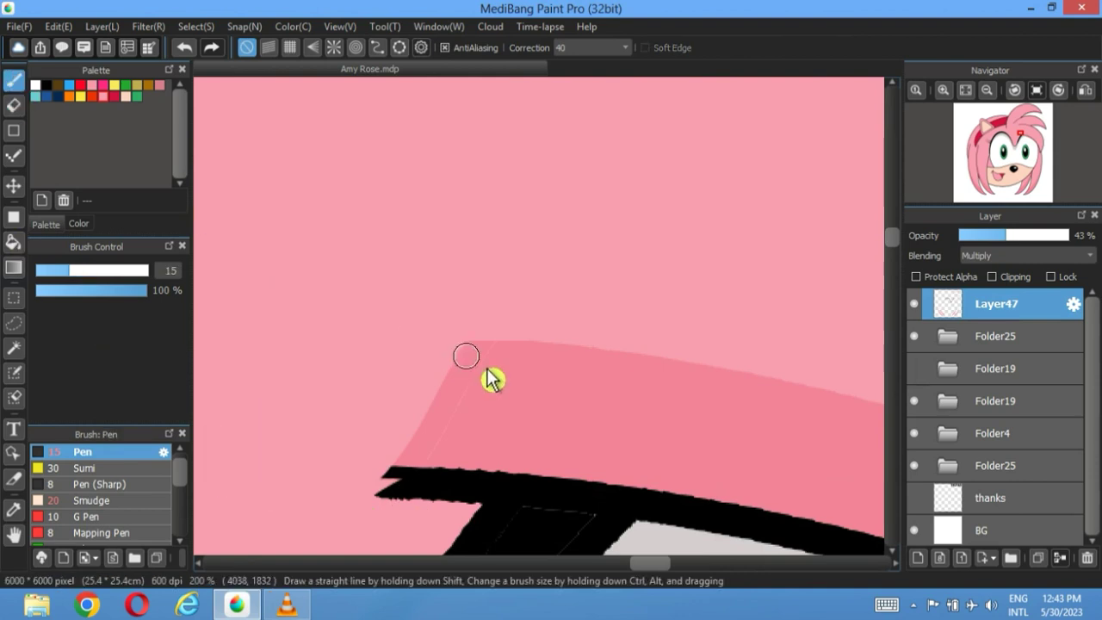
{"action": "scroll", "coordinate": [591, 351], "scroll_direction": "up", "scroll_amount": 3}
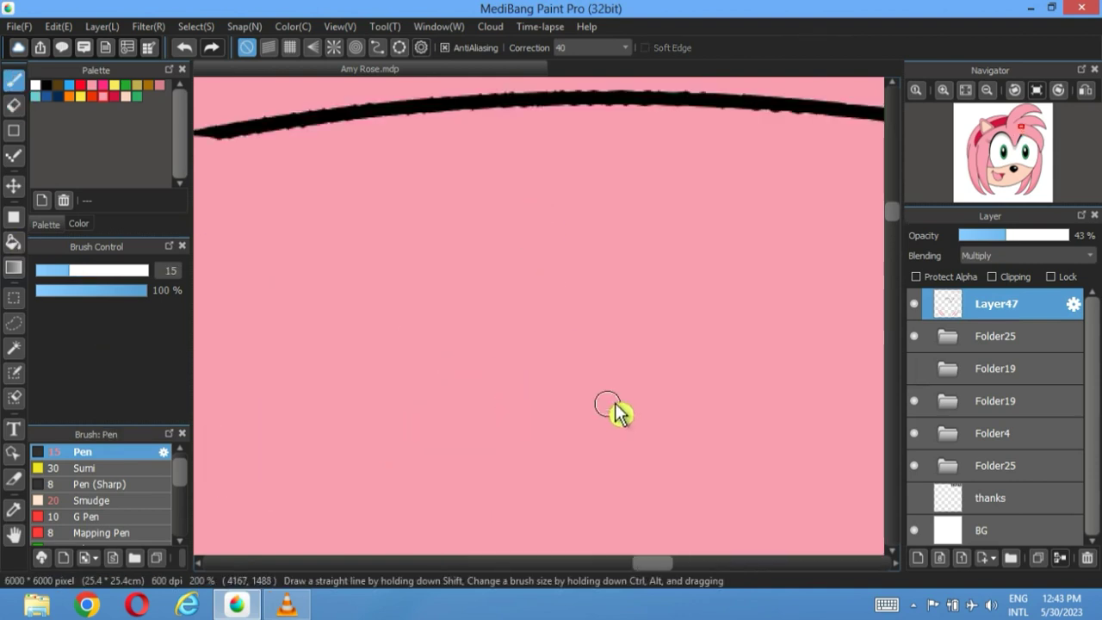
{"action": "scroll", "coordinate": [611, 406], "scroll_direction": "down", "scroll_amount": 3}
{"action": "scroll", "coordinate": [652, 332], "scroll_direction": "up", "scroll_amount": 4}
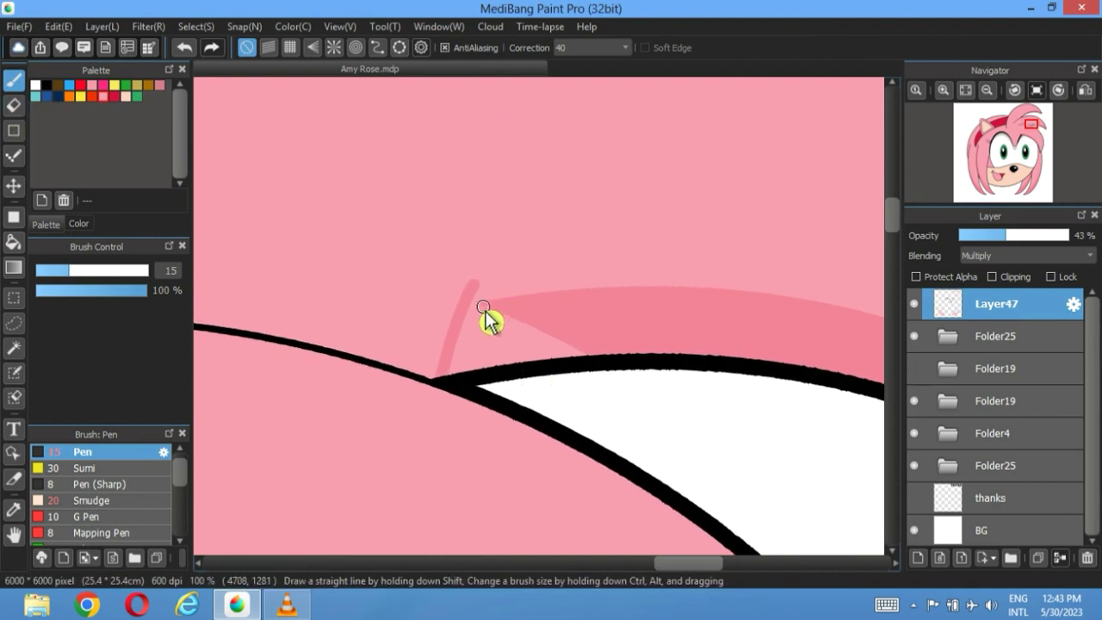
{"action": "left_click", "coordinate": [14, 242]}
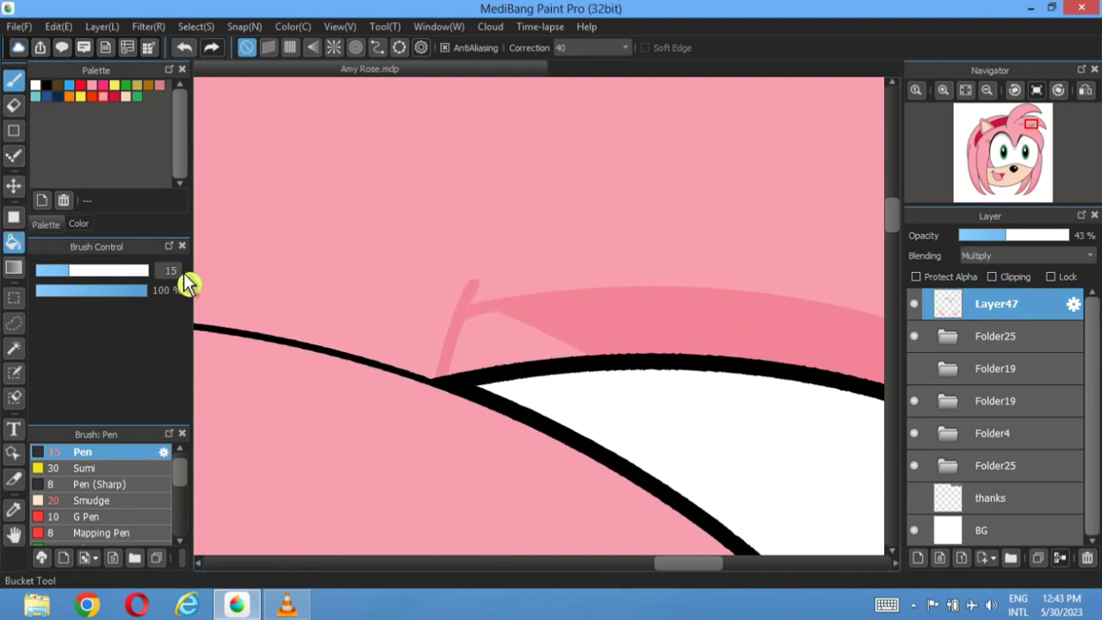
{"action": "left_click", "coordinate": [491, 349]}
{"action": "left_click", "coordinate": [14, 104]}
{"action": "mouse_move", "coordinate": [480, 270]}
{"action": "left_mouse_down"}
{"action": "mouse_move", "coordinate": [443, 302]}
{"action": "mouse_move", "coordinate": [509, 297]}
{"action": "left_mouse_up"}
- Extend the upper bang's shadow edge to its inner end with the Pen, fill the enclosed gap and erase the excess
{"action": "scroll", "coordinate": [696, 246], "scroll_direction": "down", "scroll_amount": 1}
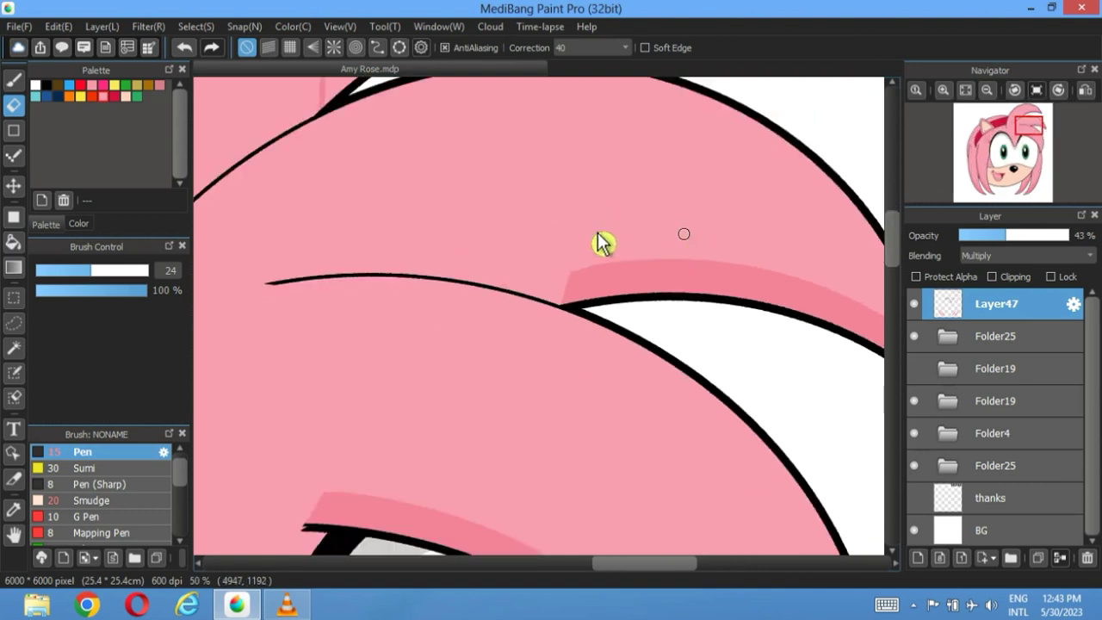
{"action": "scroll", "coordinate": [644, 425], "scroll_direction": "down", "scroll_amount": 1}
{"action": "scroll", "coordinate": [528, 292], "scroll_direction": "up", "scroll_amount": 3}
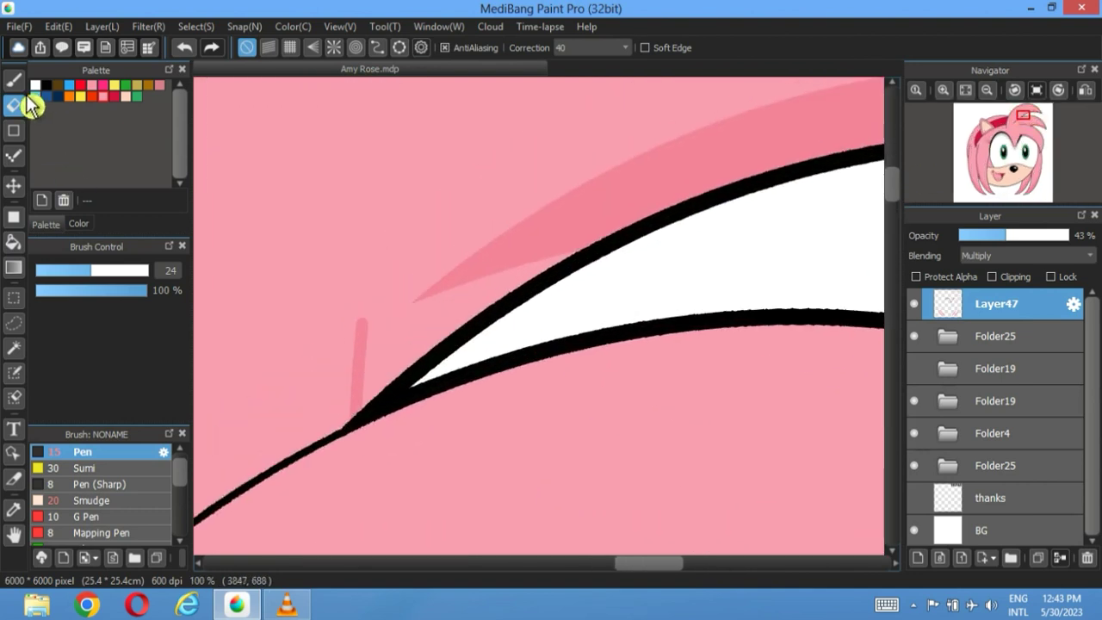
{"action": "left_click", "coordinate": [14, 81]}
{"action": "left_click_drag", "start_coordinate": [403, 320], "coordinate": [346, 374]}
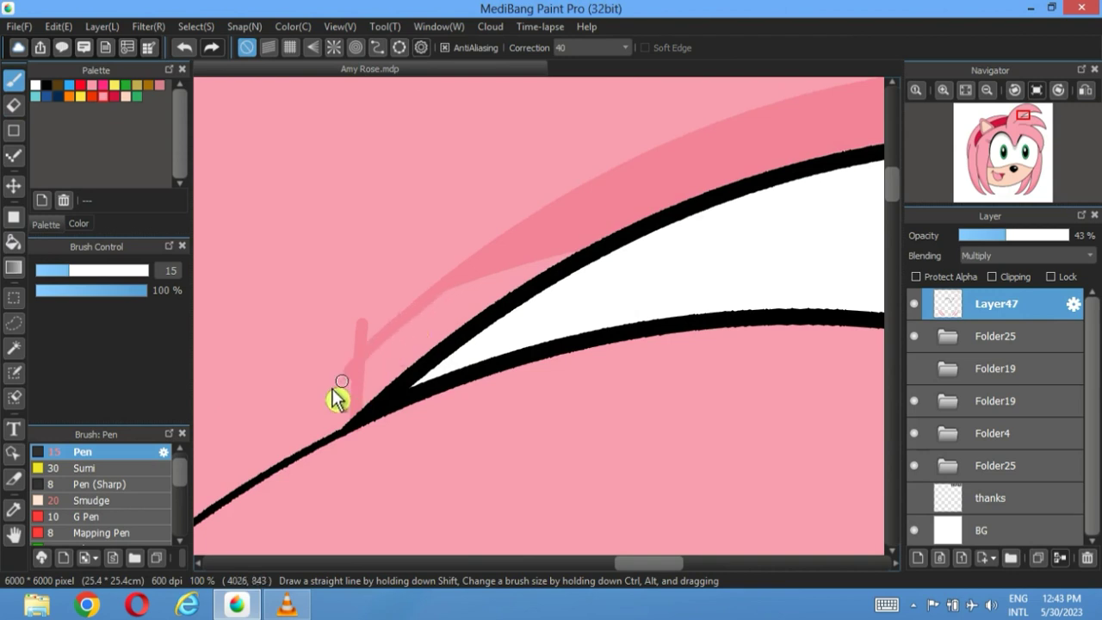
{"action": "left_click", "coordinate": [14, 241]}
{"action": "left_click", "coordinate": [408, 356]}
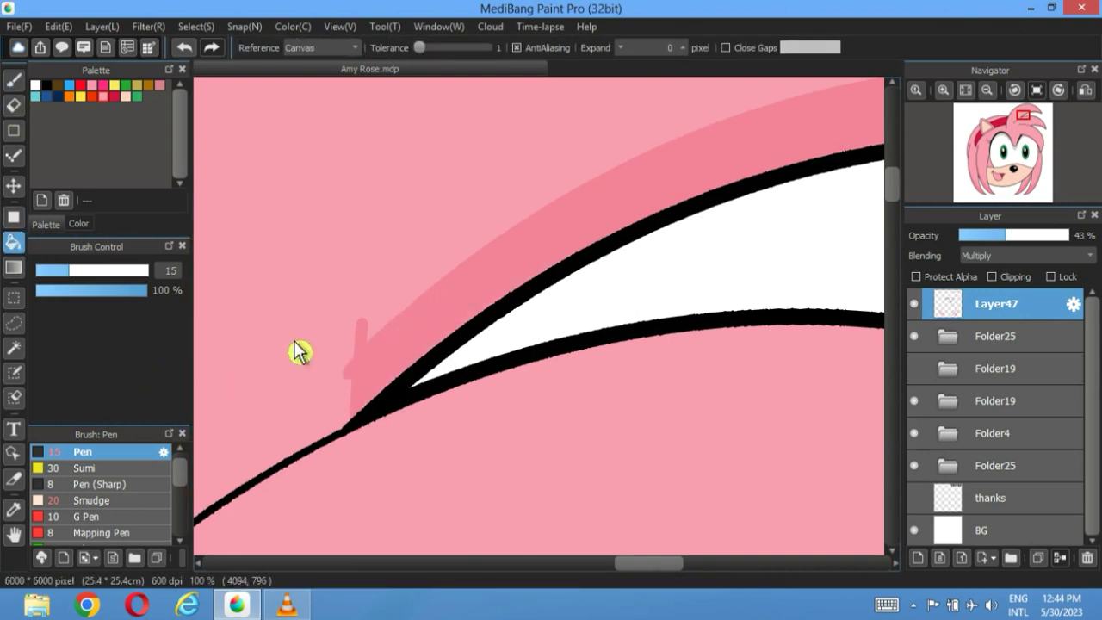
{"action": "left_click", "coordinate": [14, 105]}
{"action": "mouse_move", "coordinate": [355, 339]}
{"action": "left_mouse_down"}
{"action": "mouse_move", "coordinate": [337, 364]}
{"action": "mouse_move", "coordinate": [348, 418]}
{"action": "left_mouse_up"}
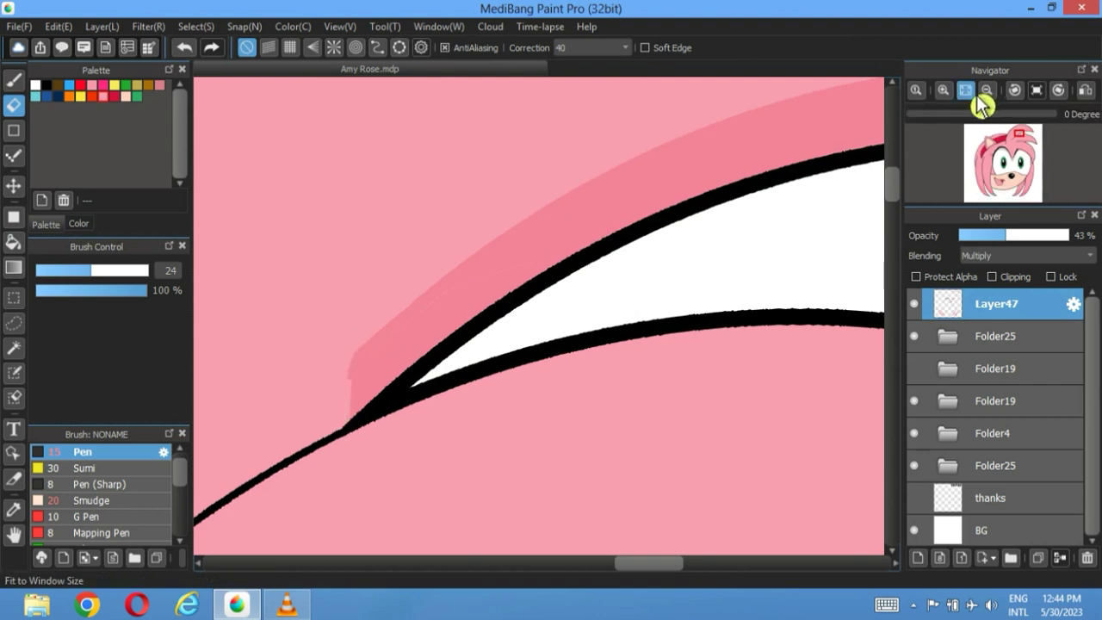
- Delete the shifted Folder19 copy used as the bangs guide
{"action": "left_click", "coordinate": [975, 93]}
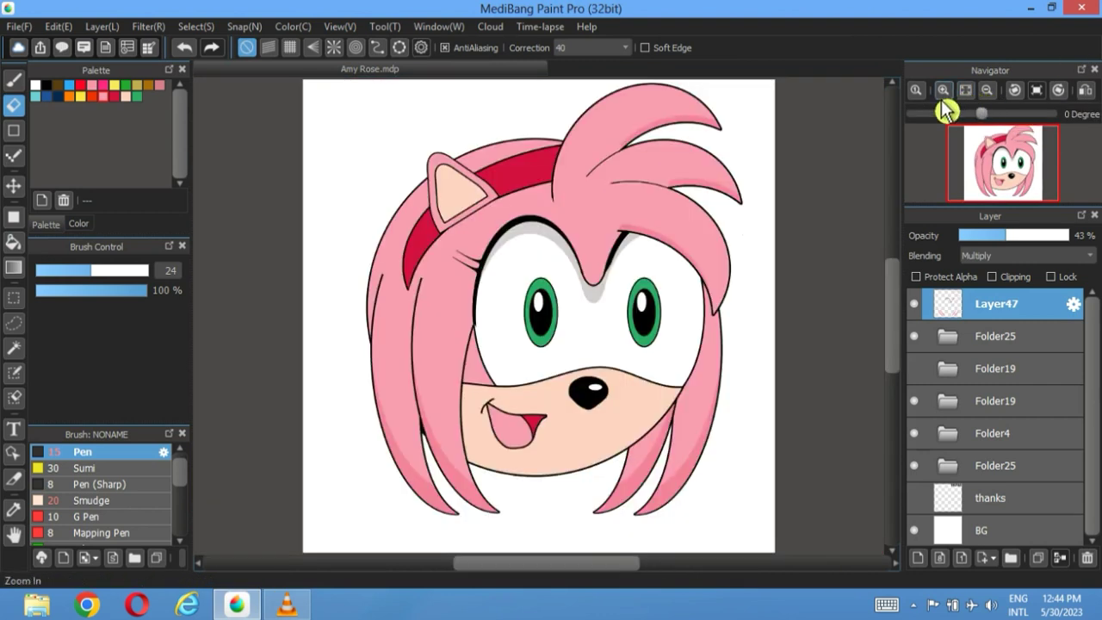
{"action": "left_click", "coordinate": [916, 371]}
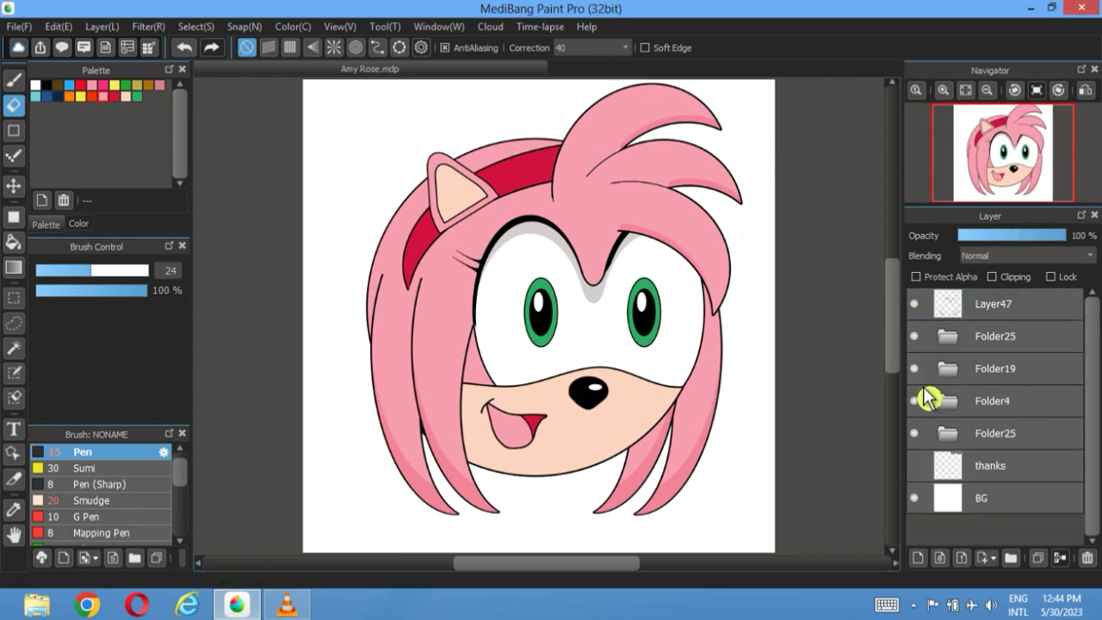
- Duplicate the upper Folder25, set the copy's upper Layer28 to 55% opacity and move it straight right about 113 px
{"action": "left_click", "coordinate": [1003, 348]}
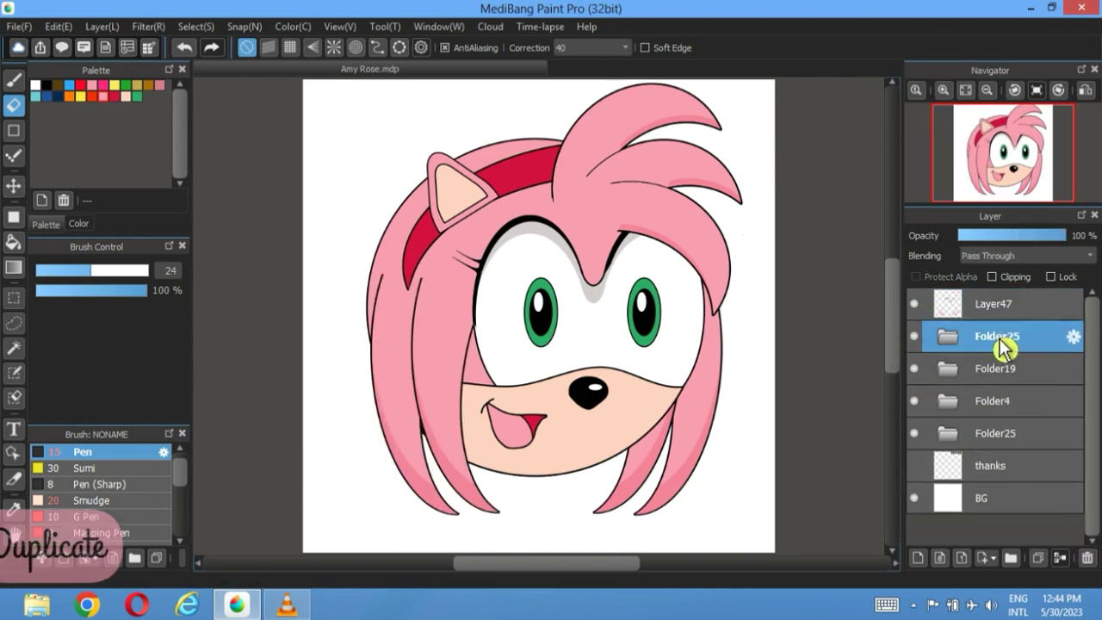
{"action": "left_click", "coordinate": [1047, 564]}
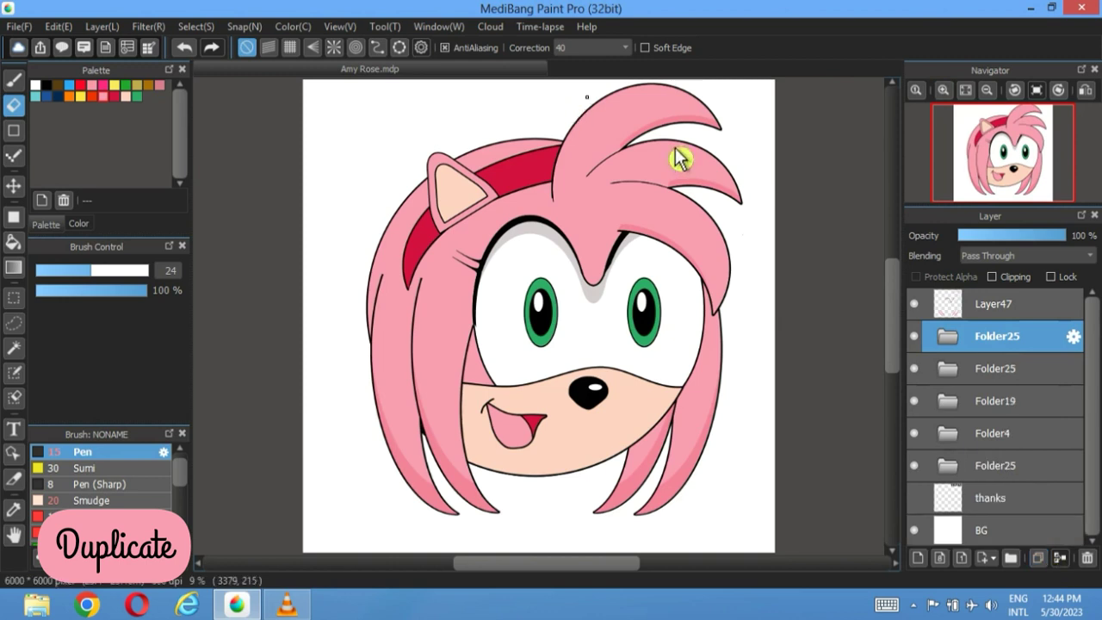
{"action": "left_click", "coordinate": [946, 338]}
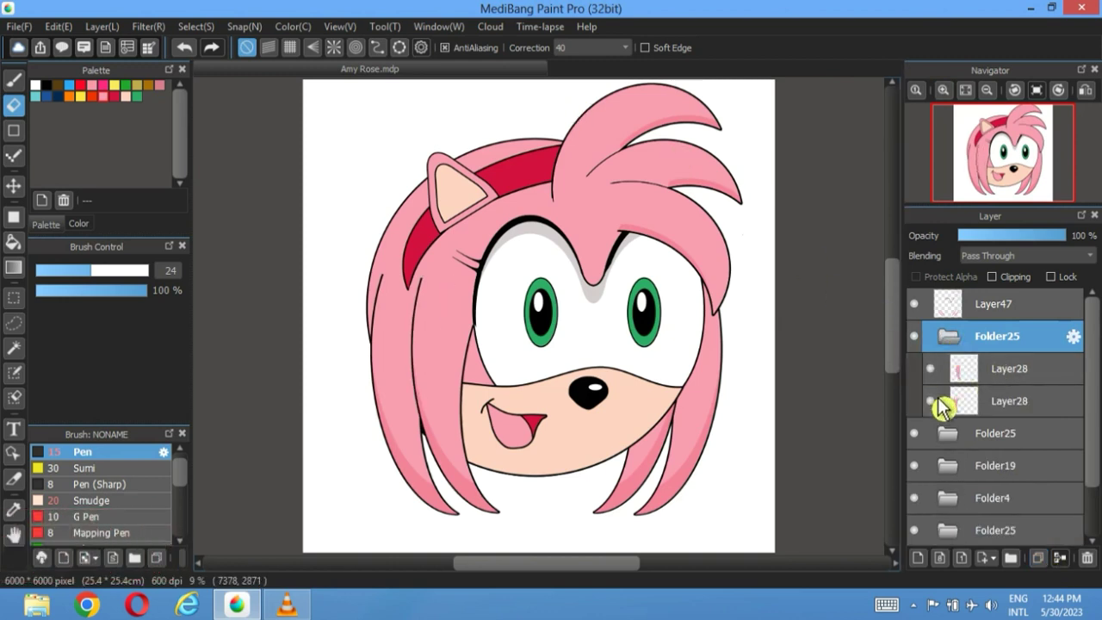
{"action": "left_click", "coordinate": [977, 384]}
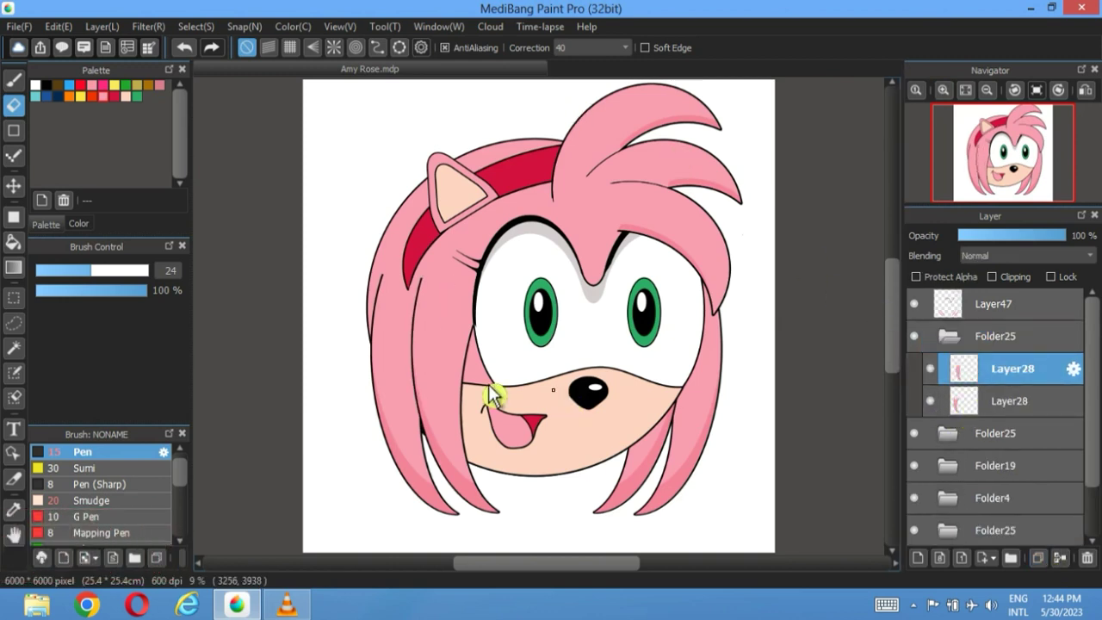
{"action": "left_click", "coordinate": [14, 185]}
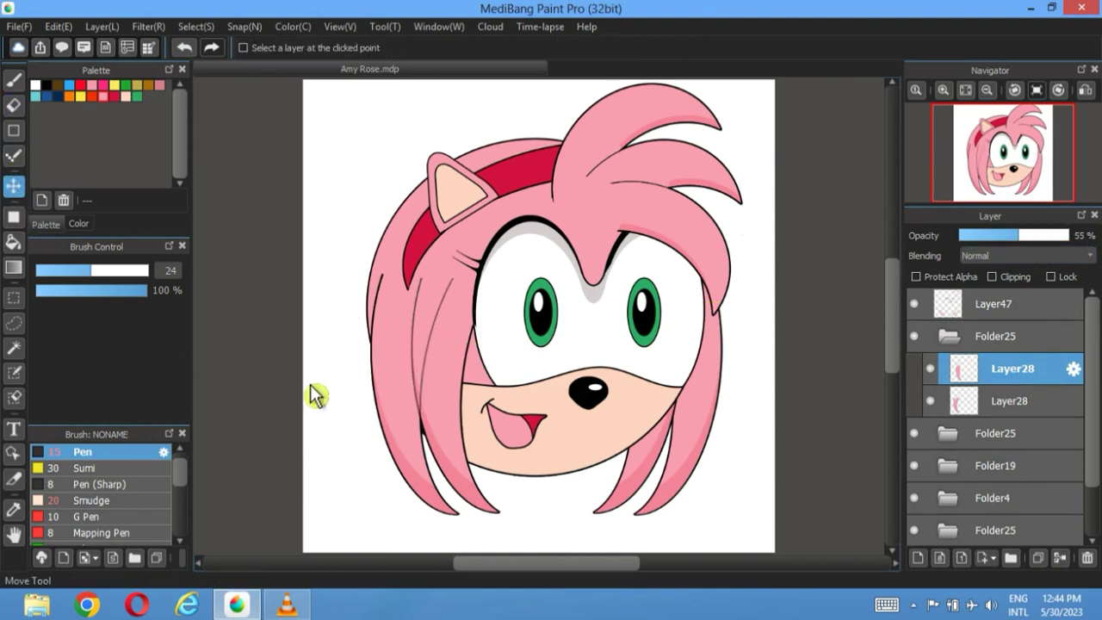
{"action": "left_click_drag", "start_coordinate": [463, 416], "coordinate": [472, 419]}
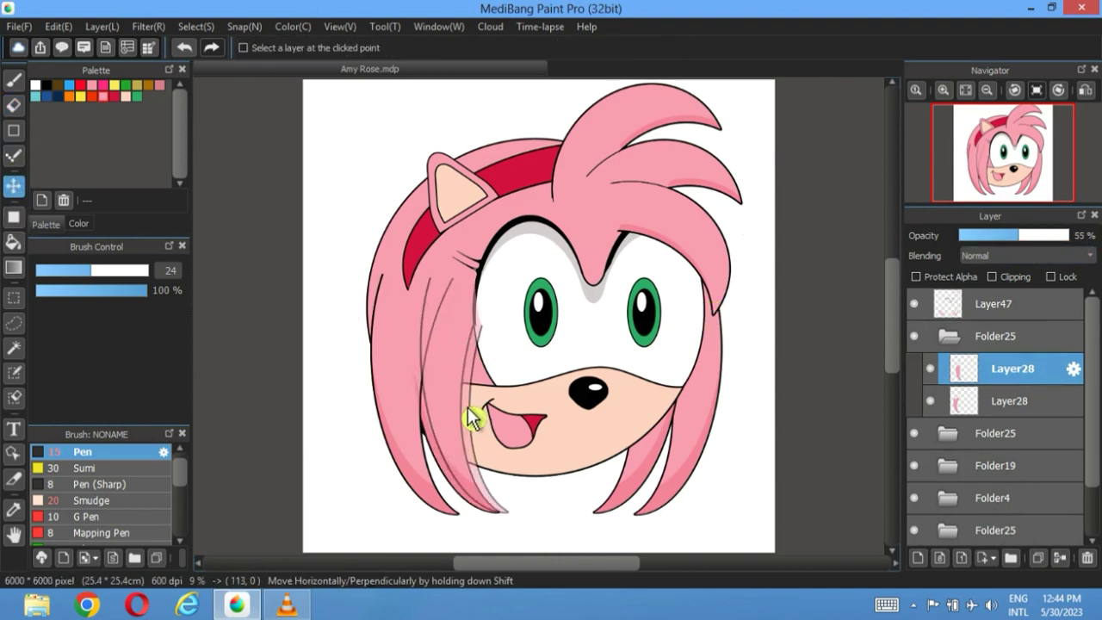
- Fill the cheek strip beside the inner left hair strand with the skin colour on Layer47, using the shifted guide
{"action": "left_click", "coordinate": [1047, 310]}
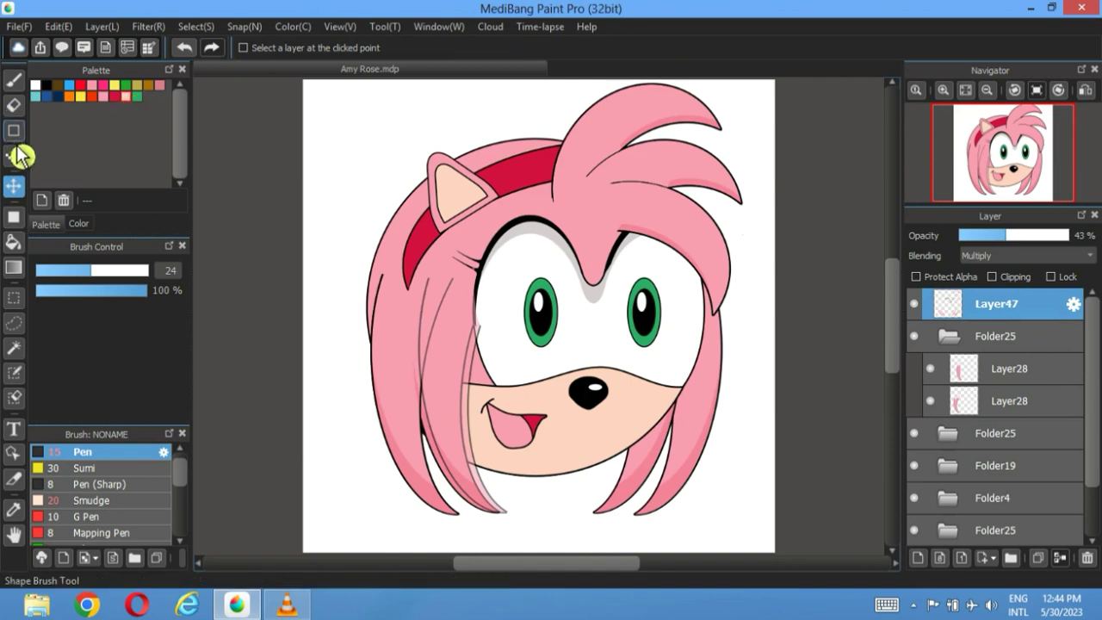
{"action": "left_click", "coordinate": [13, 241]}
{"action": "scroll", "coordinate": [407, 328], "scroll_direction": "up", "scroll_amount": 3}
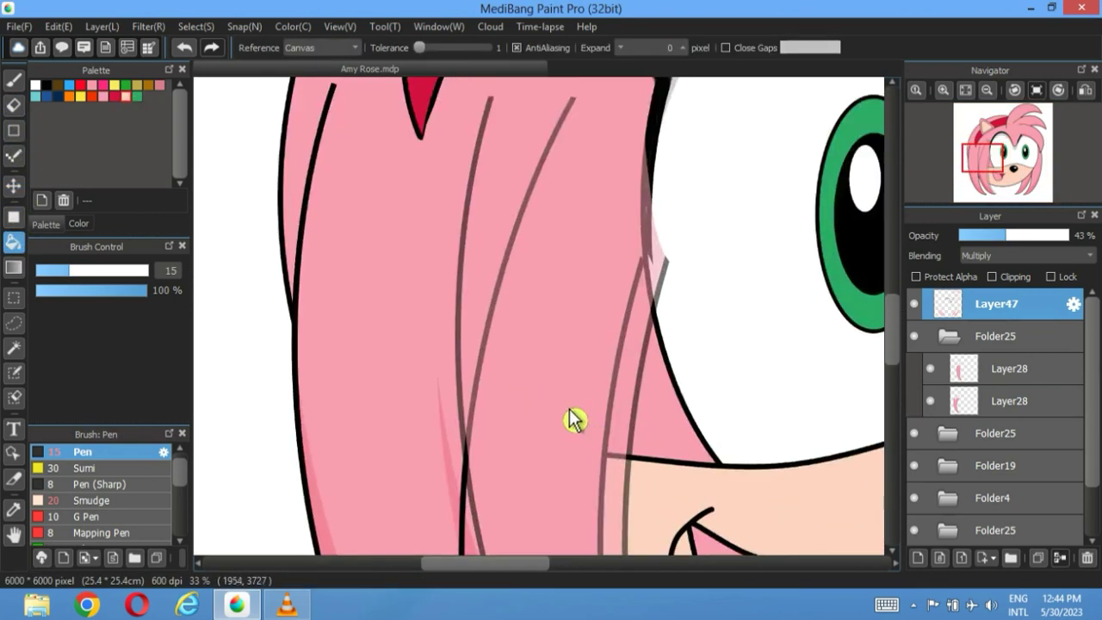
{"action": "scroll", "coordinate": [575, 420], "scroll_direction": "down", "scroll_amount": 5}
{"action": "scroll", "coordinate": [516, 344], "scroll_direction": "right", "scroll_amount": 3}
{"action": "left_click", "coordinate": [465, 284]}
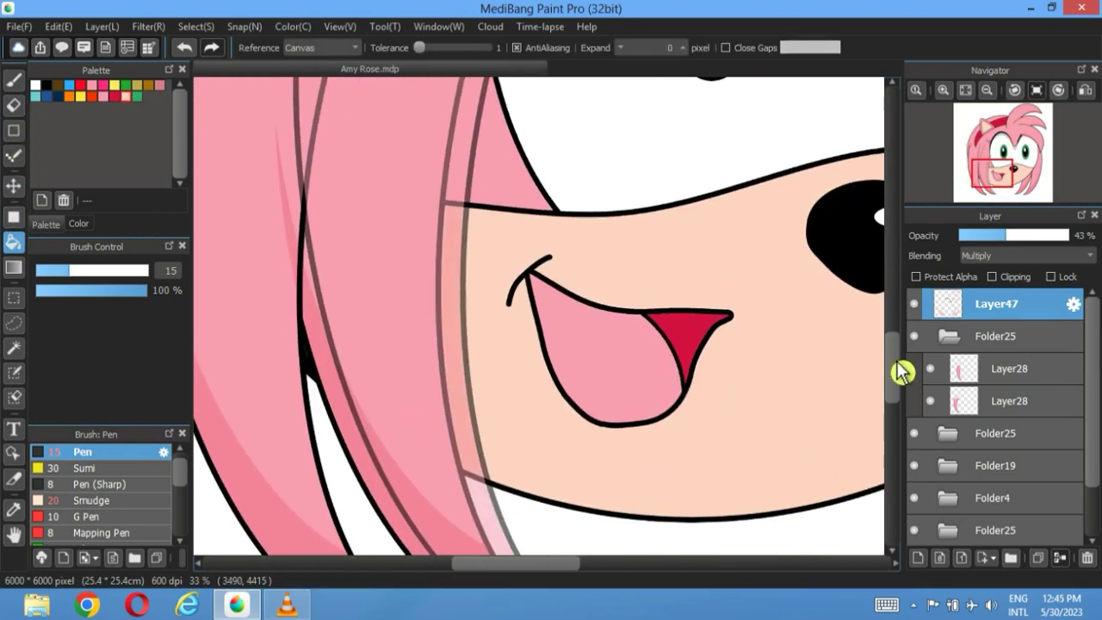
- Hide and delete the shifted Folder25 copy used as the guide for the cheek shadow
{"action": "left_click", "coordinate": [914, 335]}
{"action": "left_click", "coordinate": [1039, 329]}
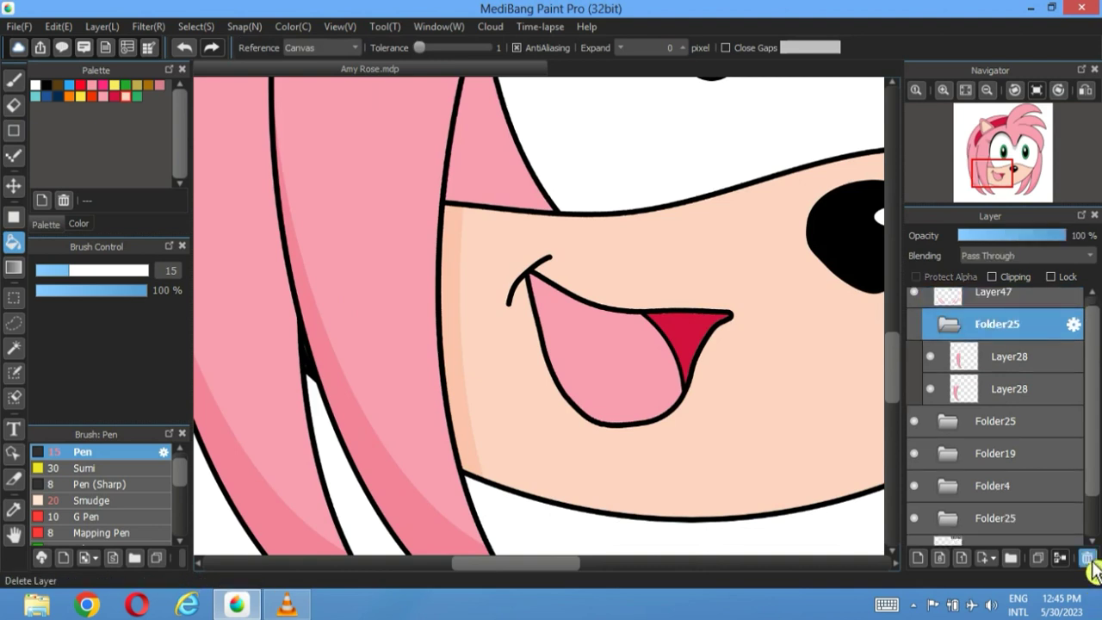
{"action": "left_click", "coordinate": [966, 89]}
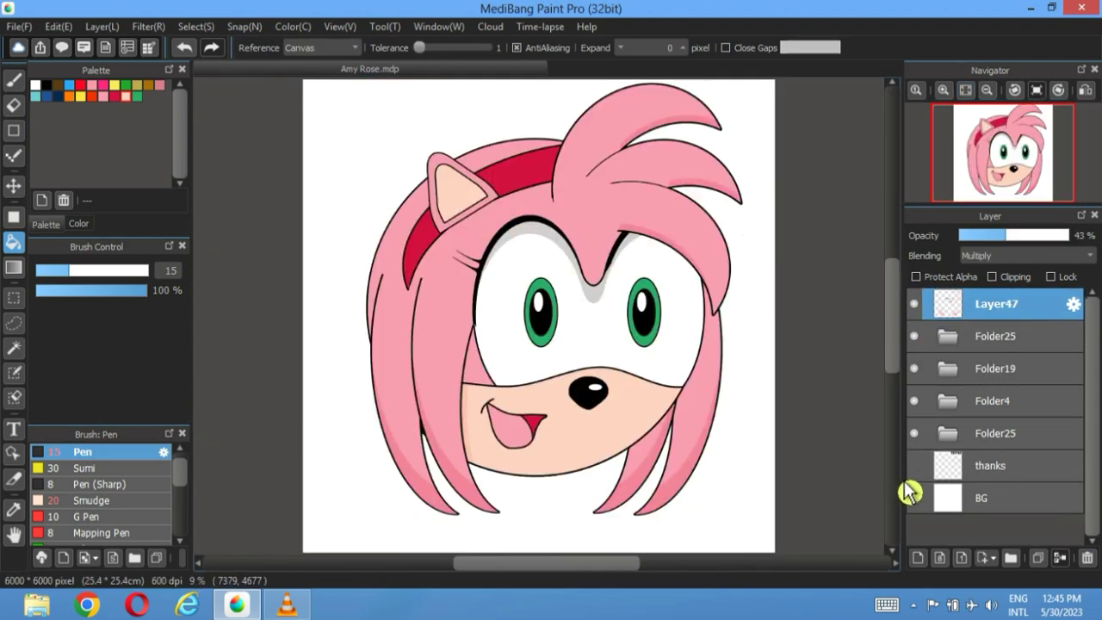
- Show the thanks layer and move its lettering horizontally about 3280 px to the canvas's upper left corner, clear of the hair
{"action": "left_click", "coordinate": [914, 466]}
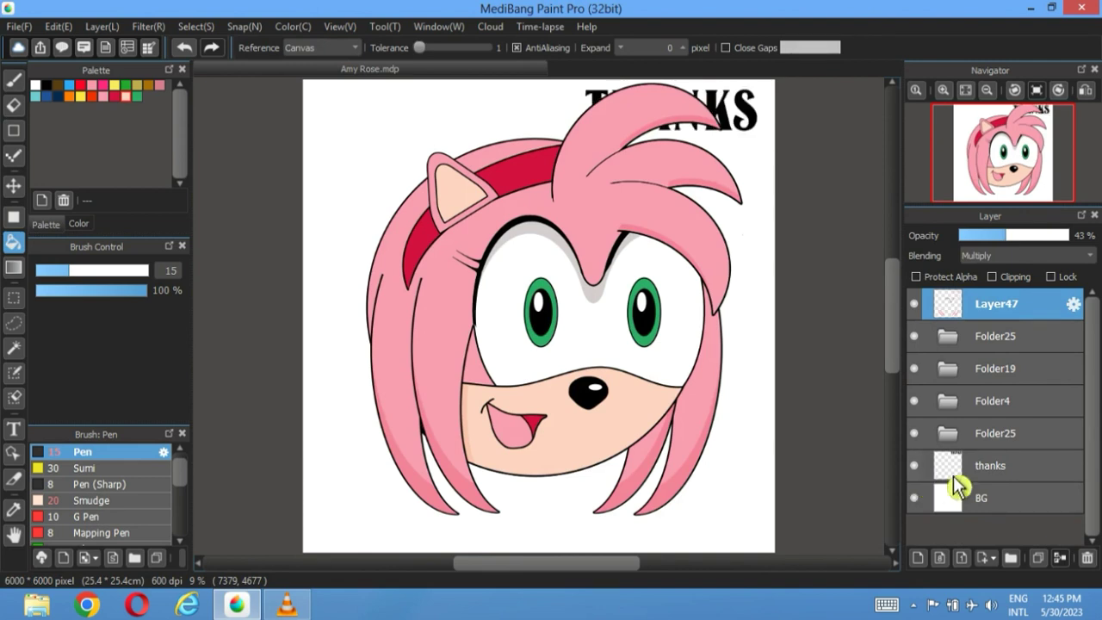
{"action": "left_click", "coordinate": [955, 472]}
{"action": "left_click", "coordinate": [14, 190]}
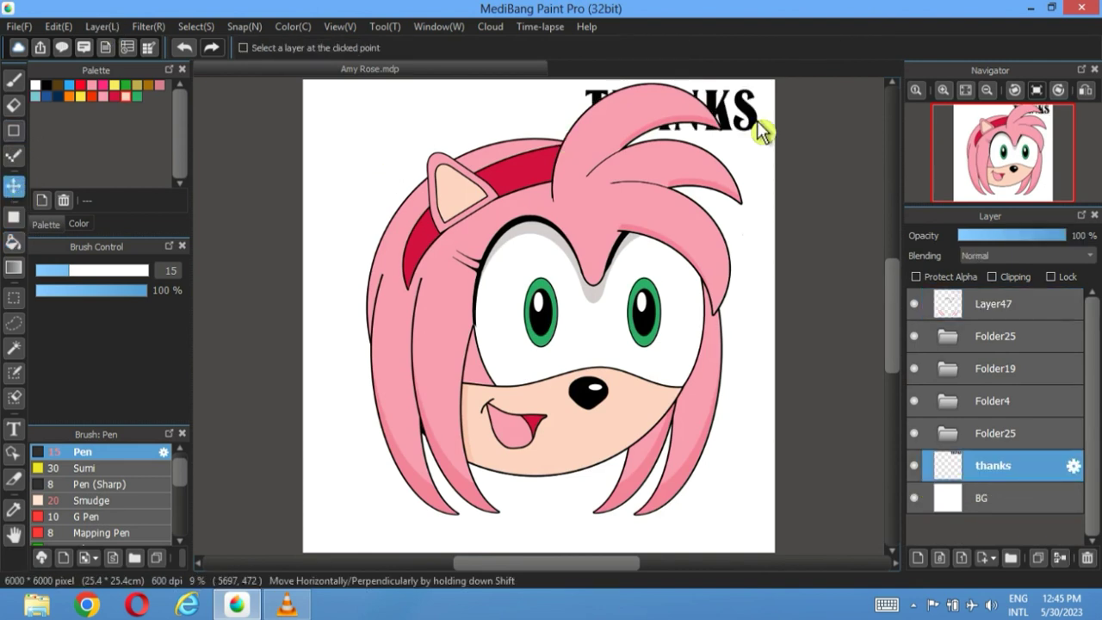
{"action": "left_click_drag", "start_coordinate": [763, 128], "coordinate": [497, 139]}
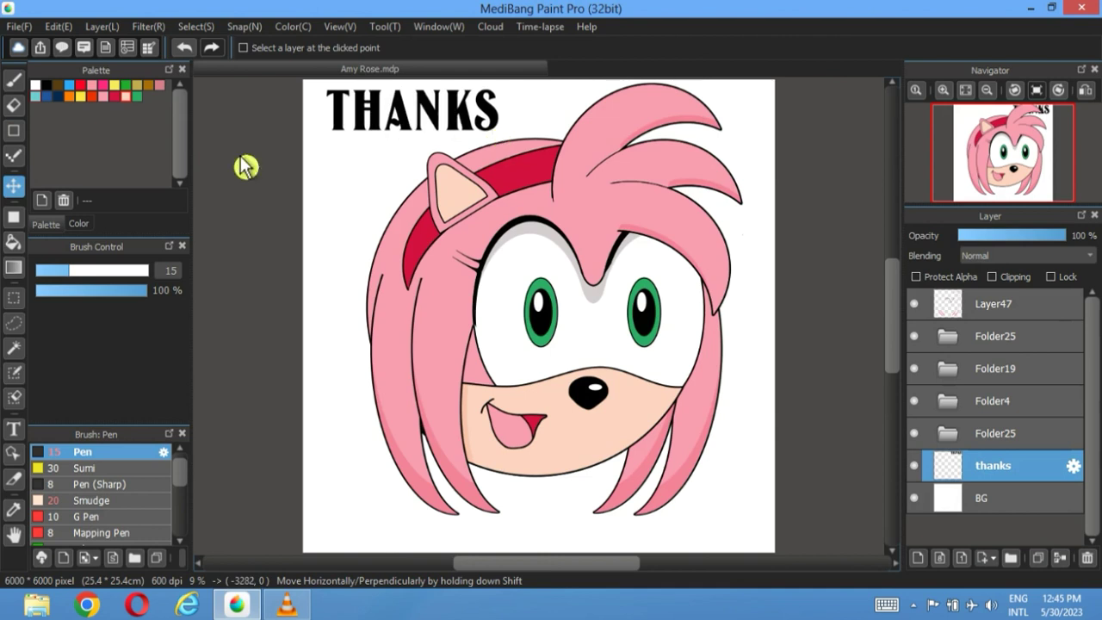
- Draw a small heart outline with the 15 px Pen on the thanks layer, just below the THANKS lettering and beside the ear
{"action": "left_click", "coordinate": [14, 81]}
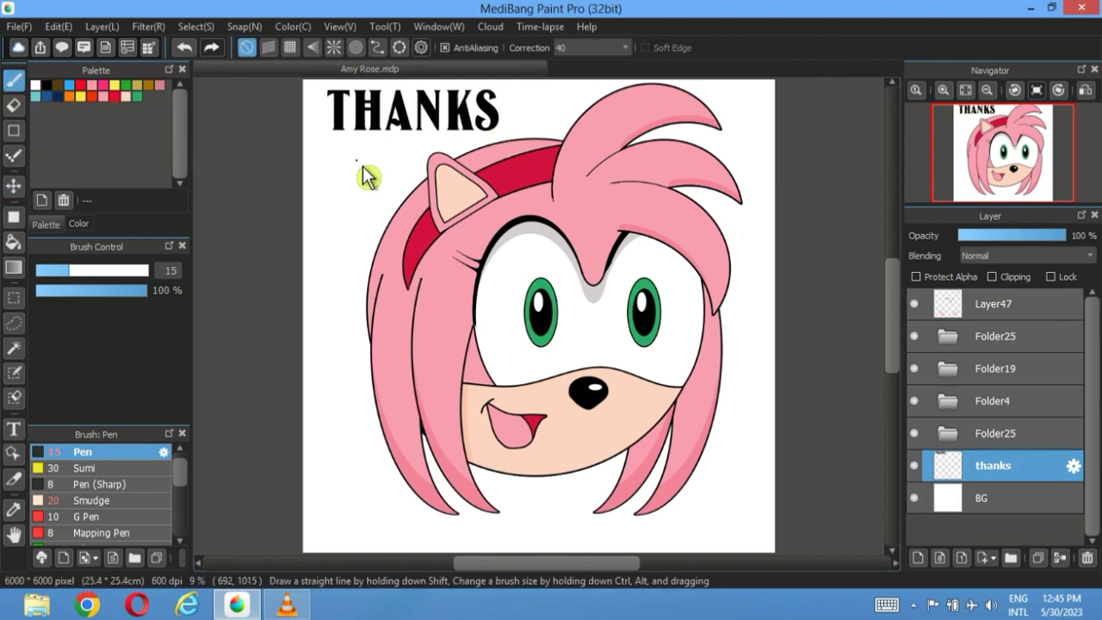
{"action": "mouse_move", "coordinate": [362, 165]}
{"action": "left_mouse_down"}
{"action": "mouse_move", "coordinate": [329, 177]}
{"action": "mouse_move", "coordinate": [364, 237]}
{"action": "mouse_move", "coordinate": [377, 200]}
{"action": "left_mouse_up"}
{"action": "left_click", "coordinate": [358, 230]}
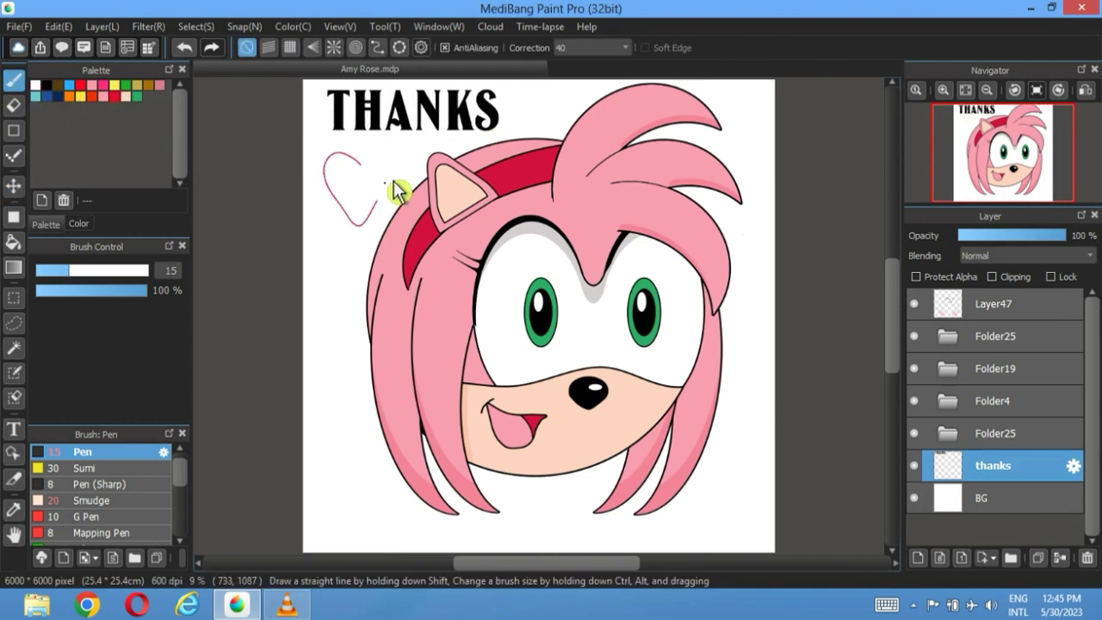